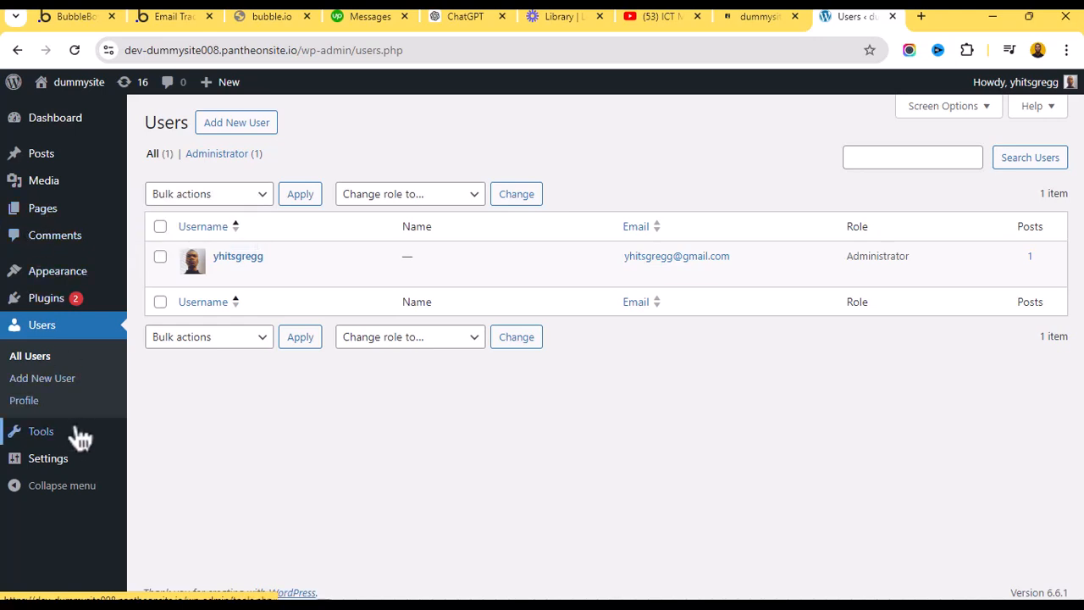
# Delete the Akismet and Hello Dolly plugins from the installed plugins.
pyautogui.click(46, 300)
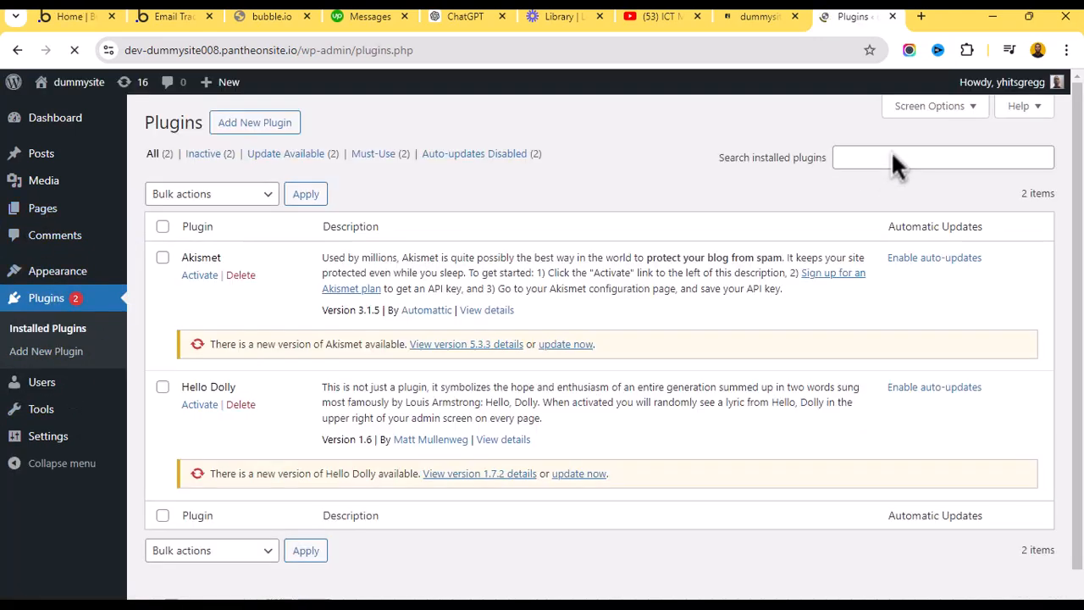
pyautogui.click(891, 152)
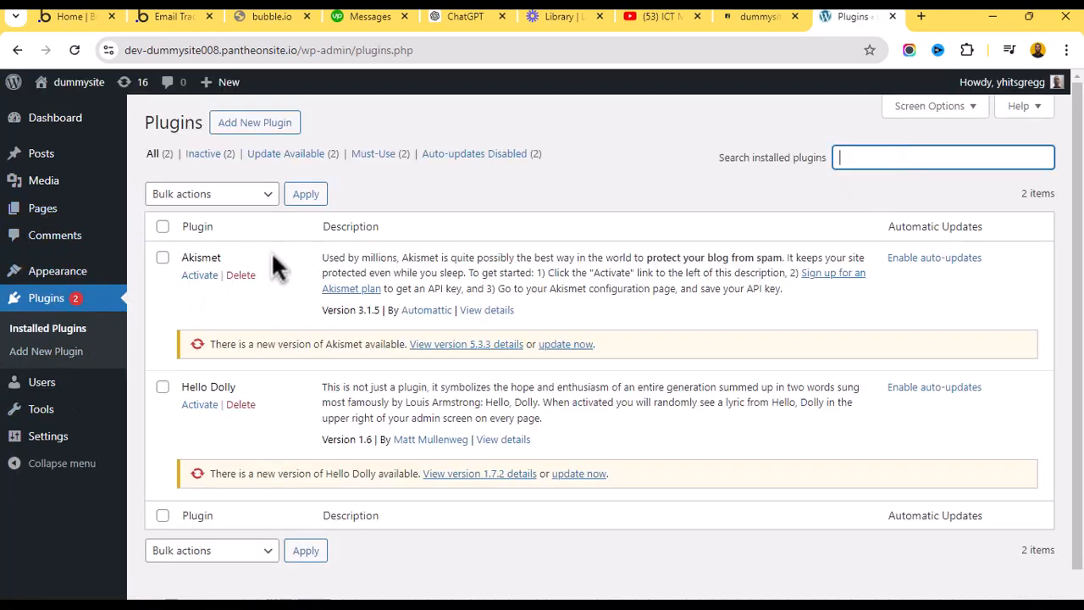
pyautogui.click(242, 279)
pyautogui.click(633, 146)
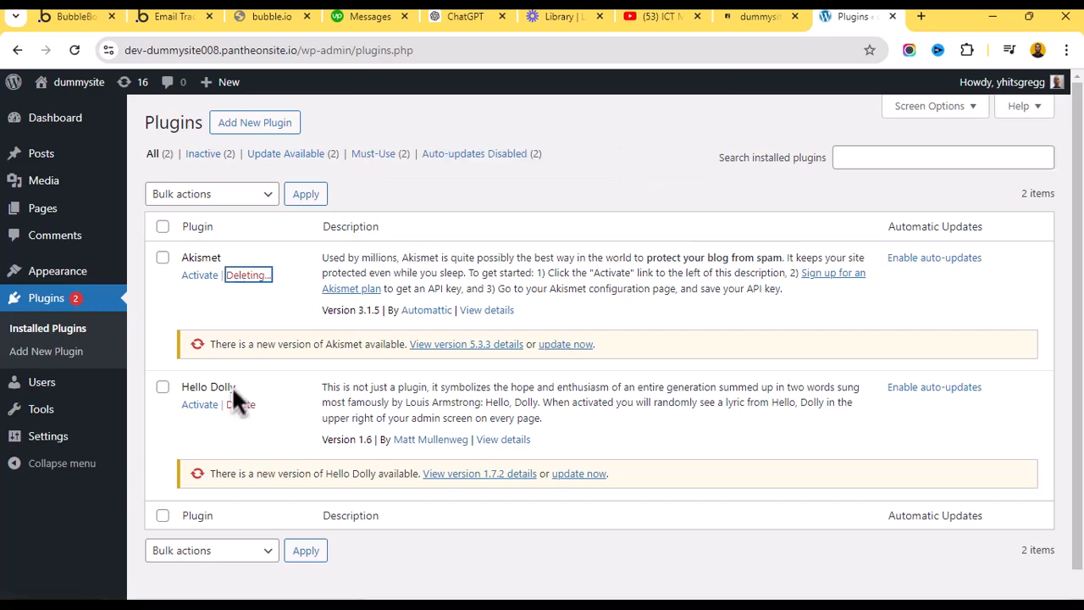
pyautogui.click(244, 404)
pyautogui.click(633, 145)
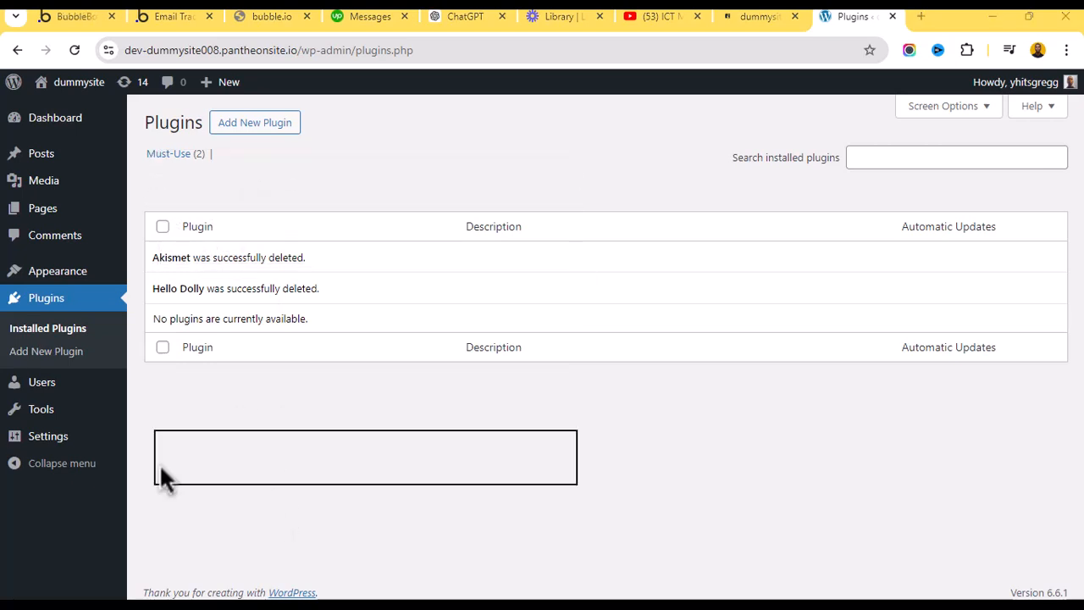
# Search the plugin directory for "elementor" and install the Elementor Website Builder plugin.
pyautogui.click(237, 127)
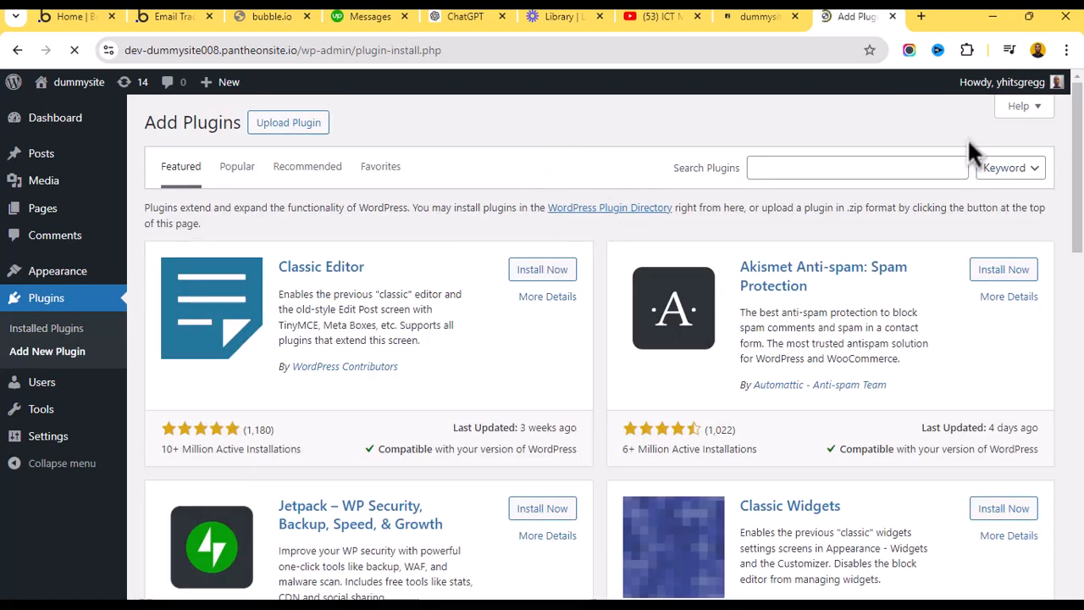
pyautogui.click(915, 166)
pyautogui.write('elemmen')
pyautogui.press('BackSpace')
pyautogui.press('BackSpace')
pyautogui.press('BackSpace')
pyautogui.write('entor')
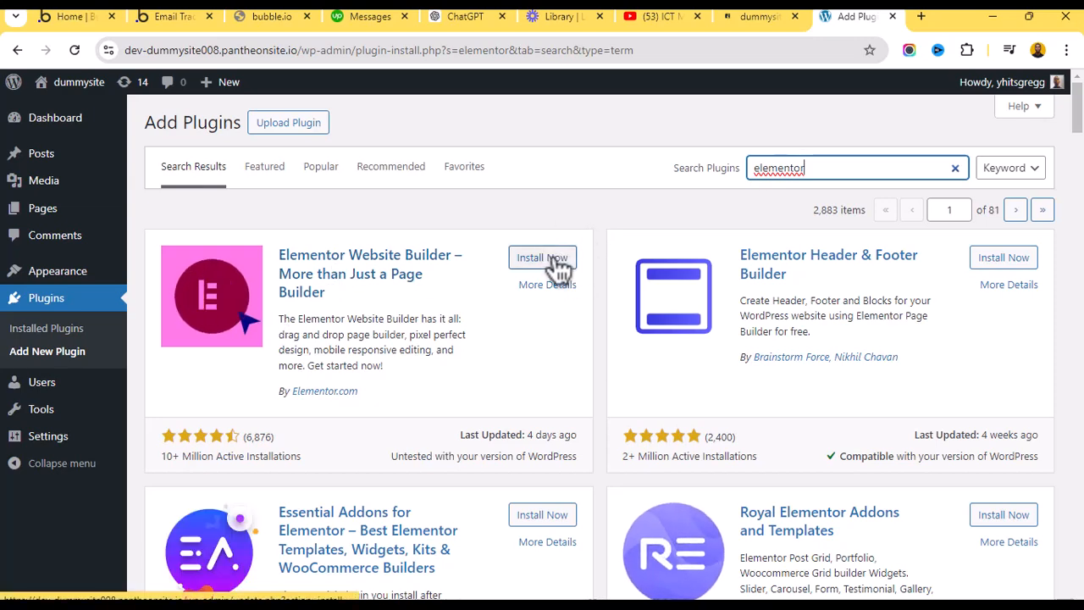
pyautogui.click(542, 259)
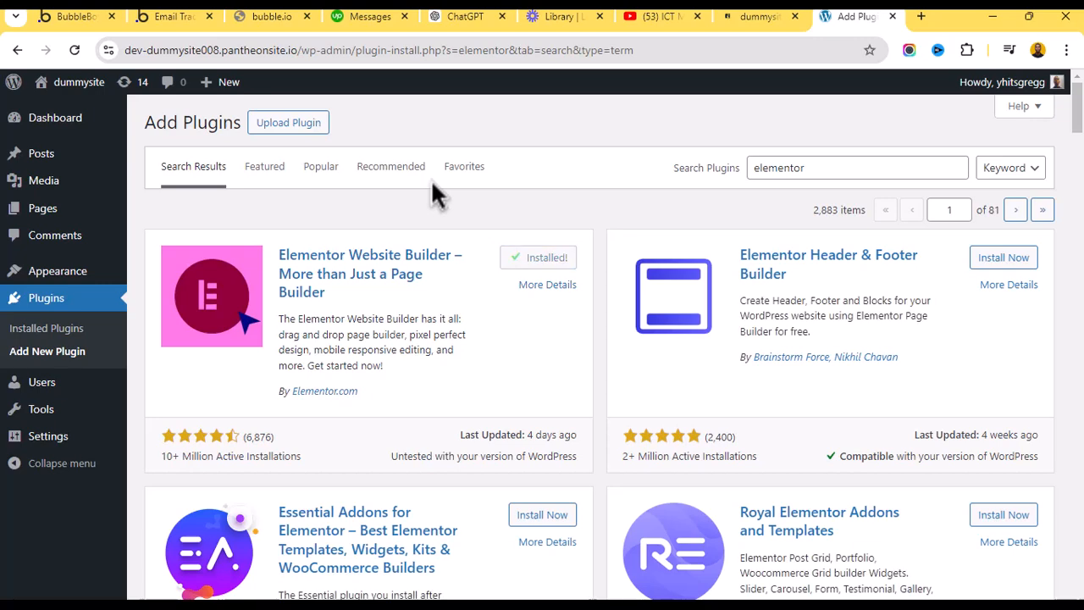
# Upload elementor-pro-v3.23.0.zip from the Downloads folder as a plugin, then install and activate it.
pyautogui.click(307, 123)
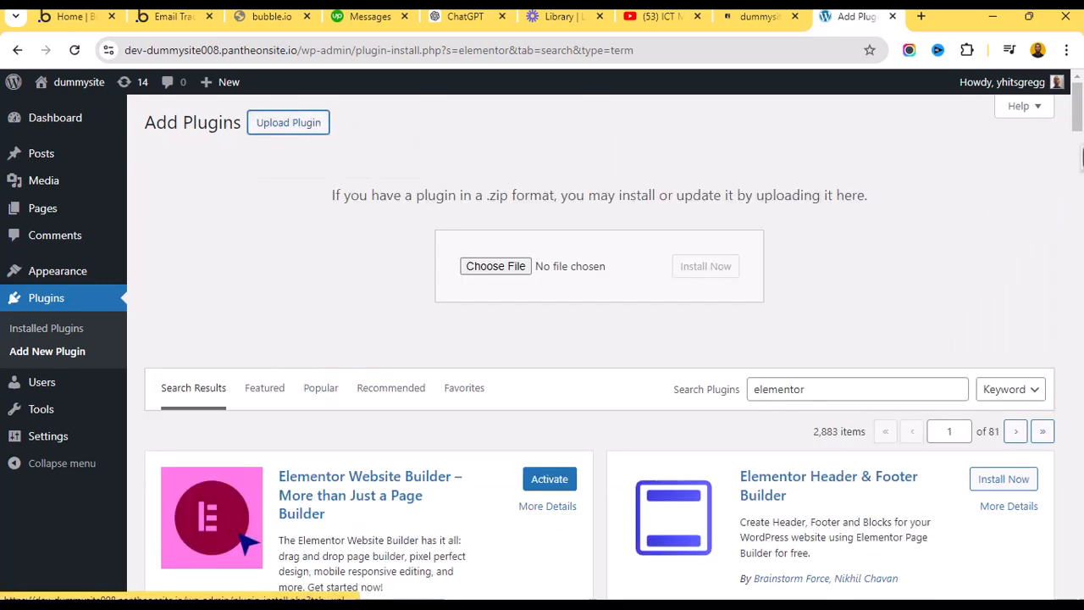
pyautogui.click(522, 265)
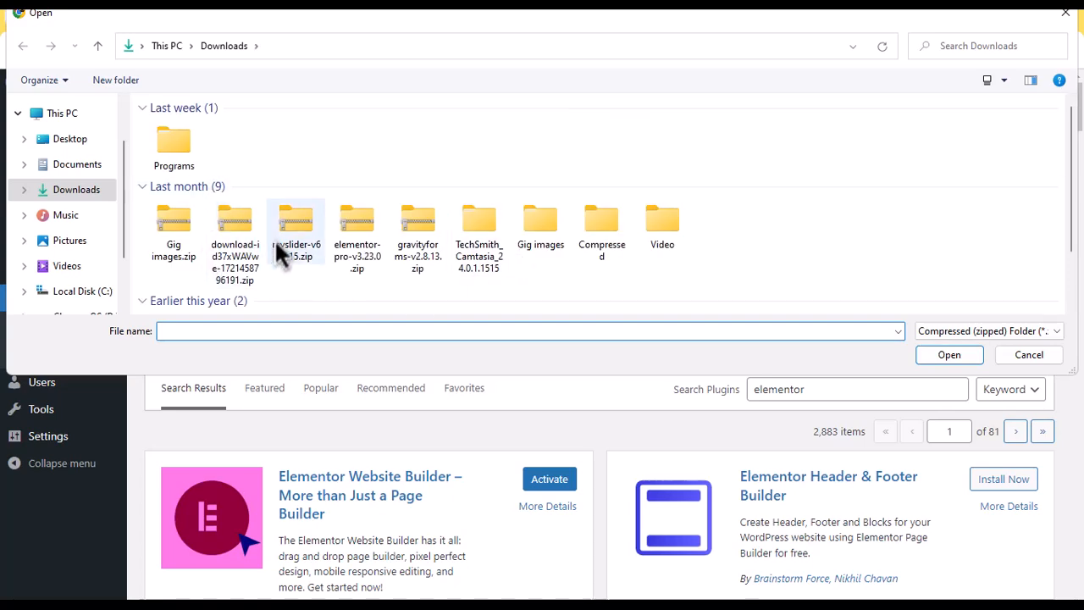
pyautogui.click(364, 235)
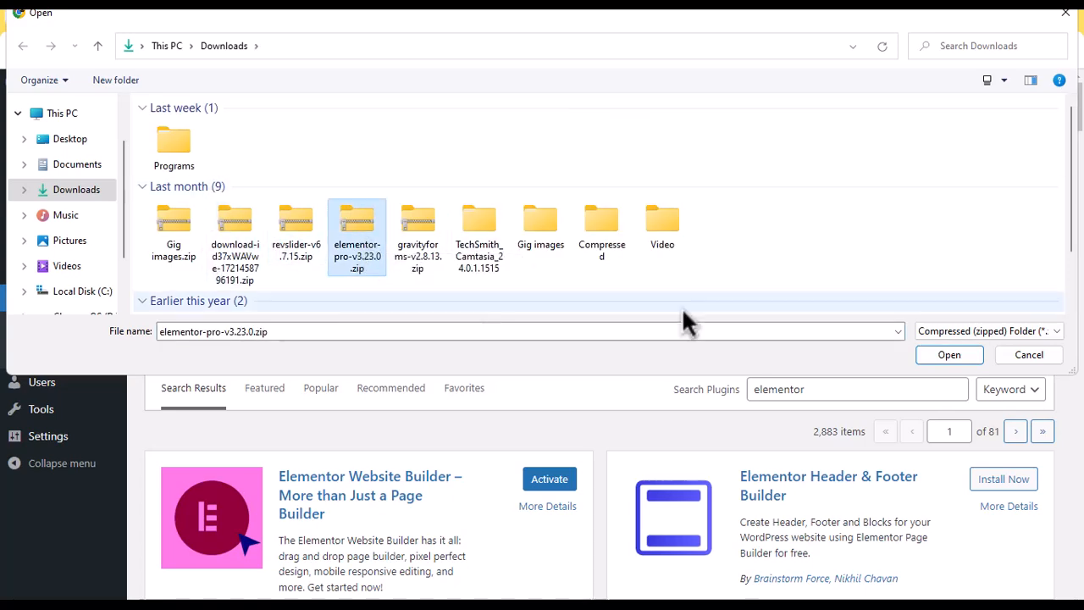
pyautogui.click(923, 354)
pyautogui.click(730, 270)
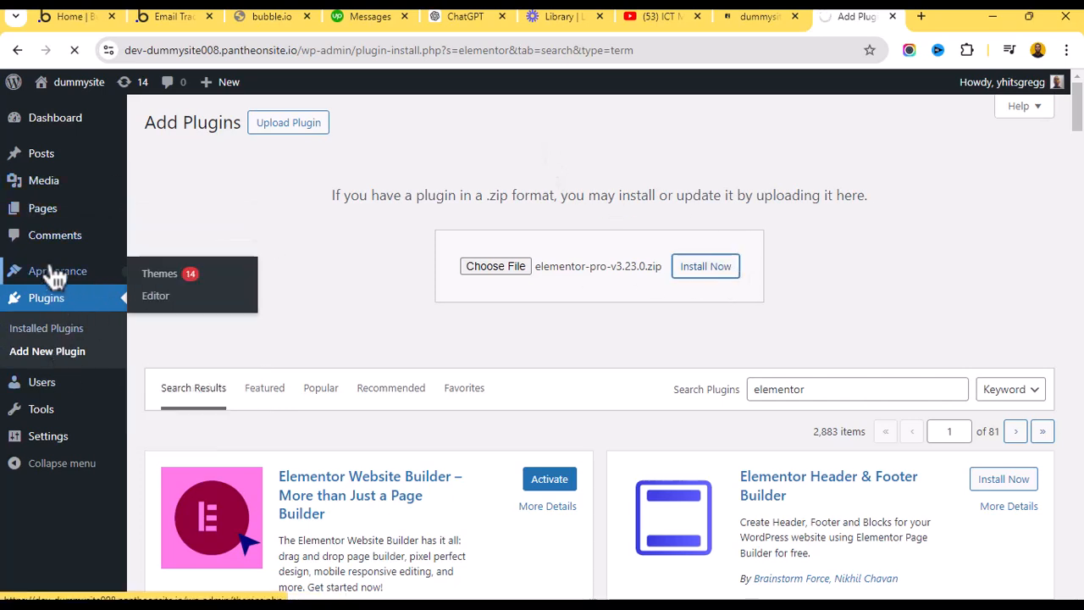
pyautogui.scroll(-3, 573, 314)
pyautogui.scroll(3, 576, 314)
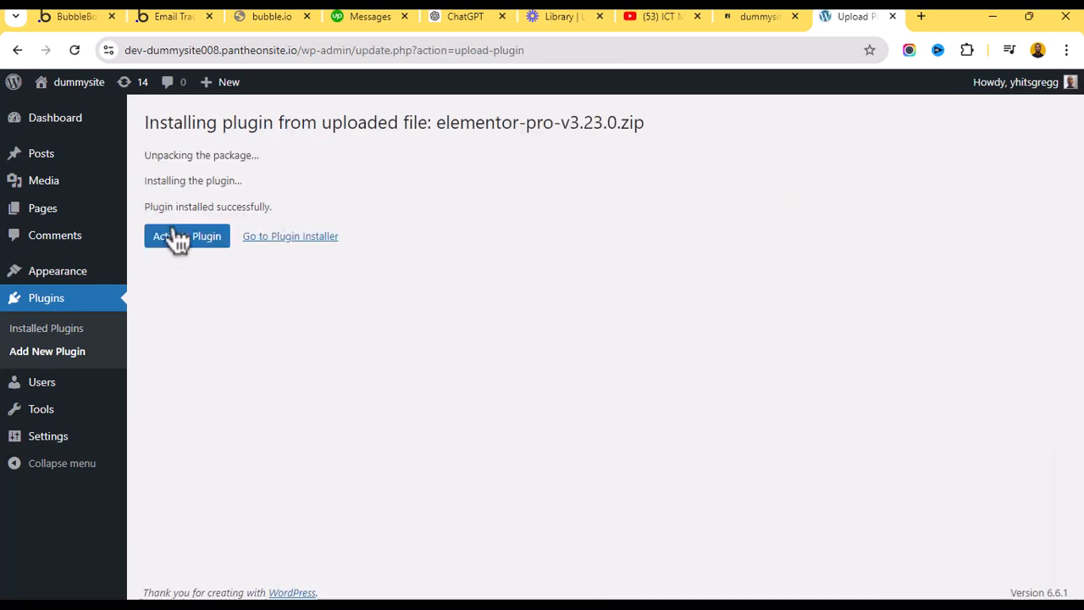
pyautogui.click(176, 238)
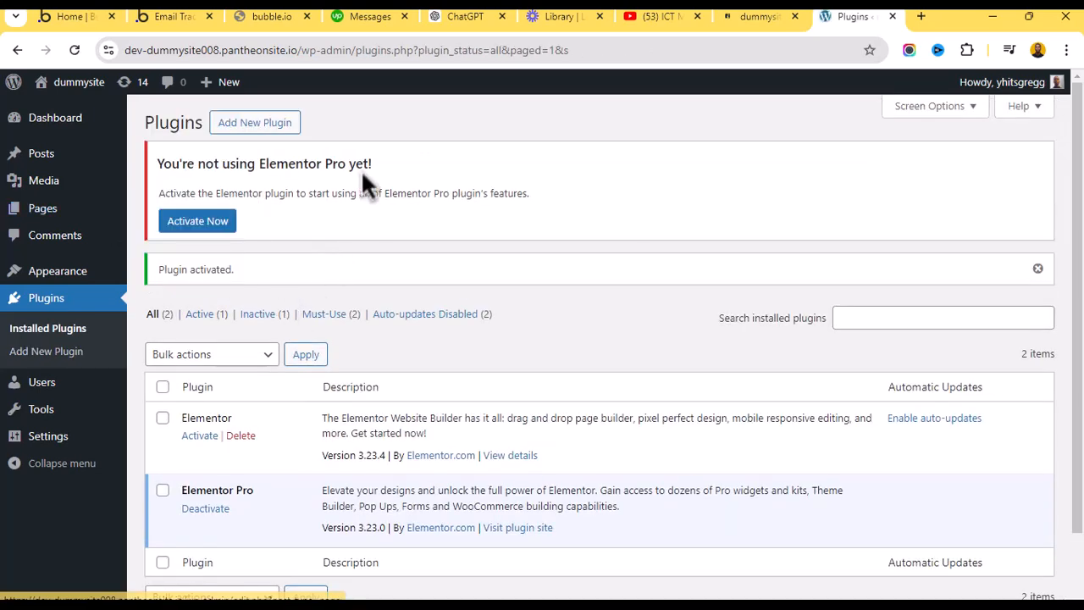
# Activate the Elementor plugin and exit its onboarding wizard to the WordPress dashboard.
pyautogui.scroll(-2, 378, 227)
pyautogui.scroll(2, 378, 223)
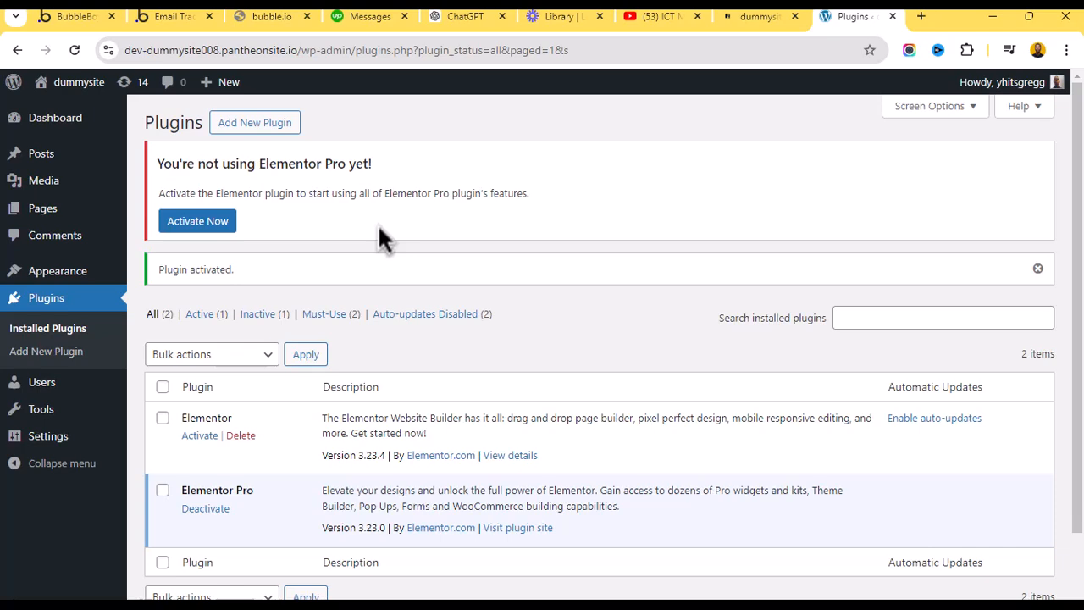
pyautogui.scroll(-2, 378, 223)
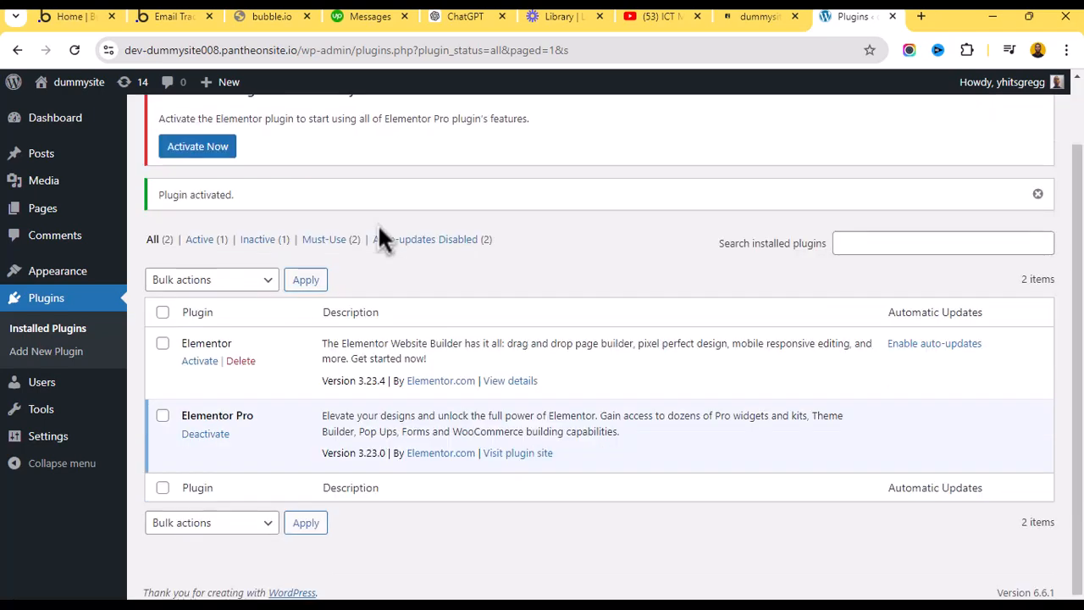
pyautogui.scroll(2, 222, 188)
pyautogui.scroll(-2, 204, 318)
pyautogui.click(202, 363)
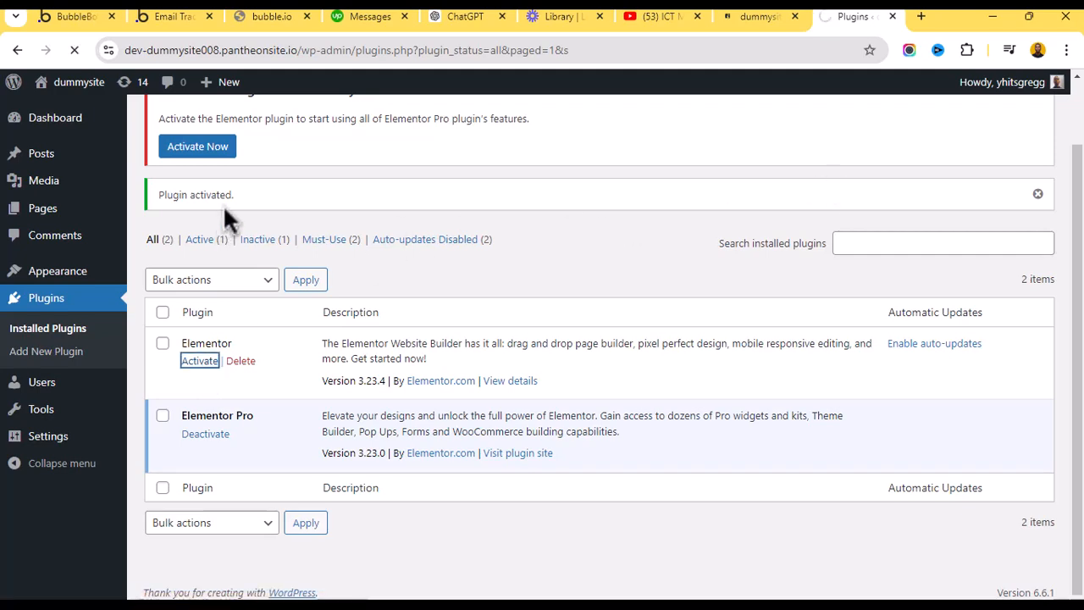
pyautogui.scroll(2, 221, 210)
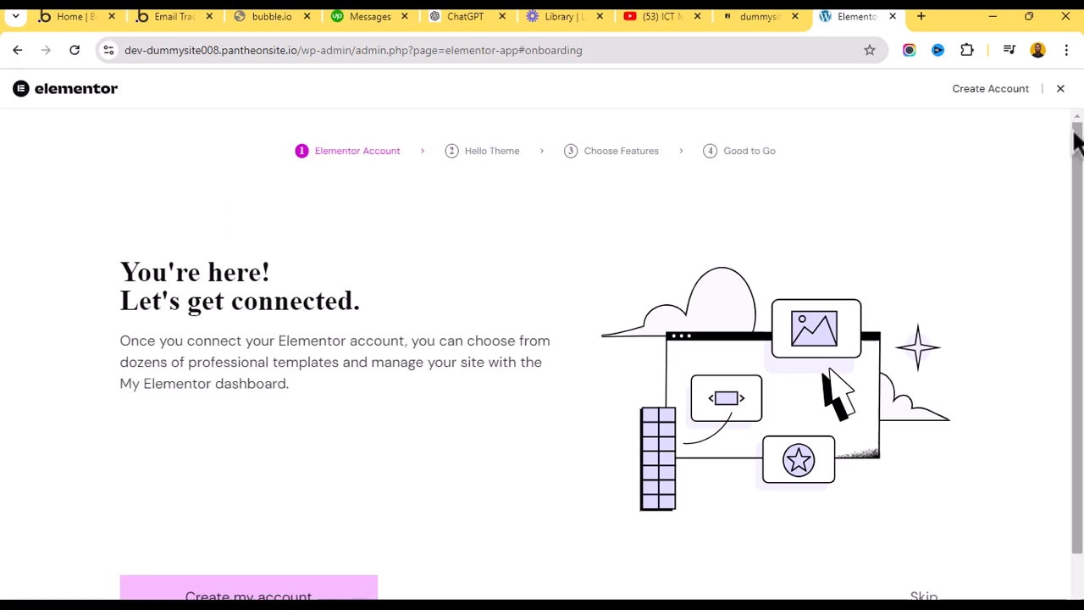
pyautogui.click(1061, 88)
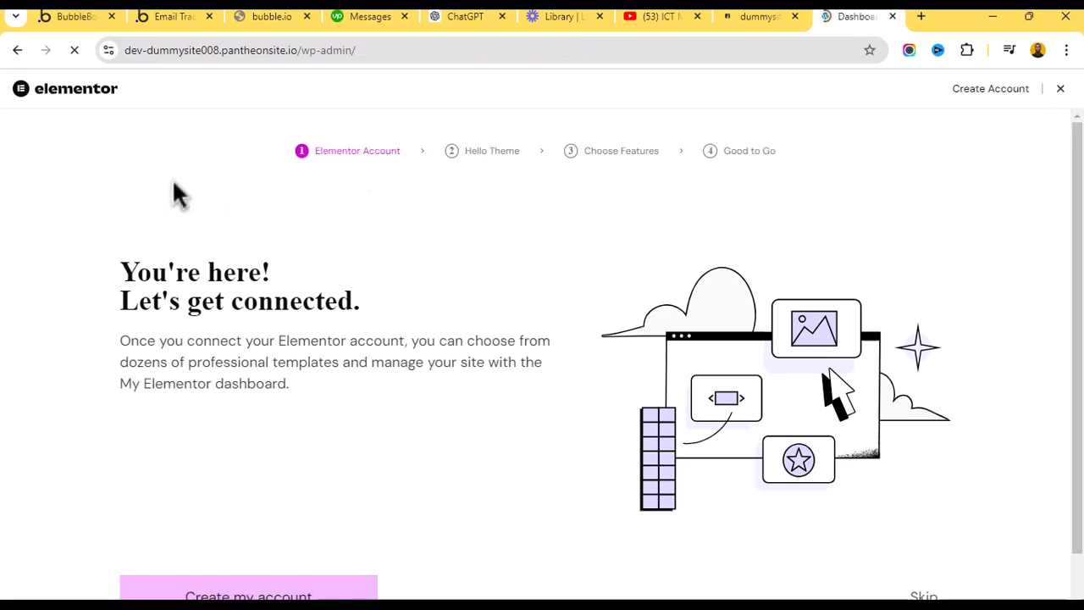
pyautogui.scroll(-1, 8, 241)
pyautogui.scroll(1, 110, 253)
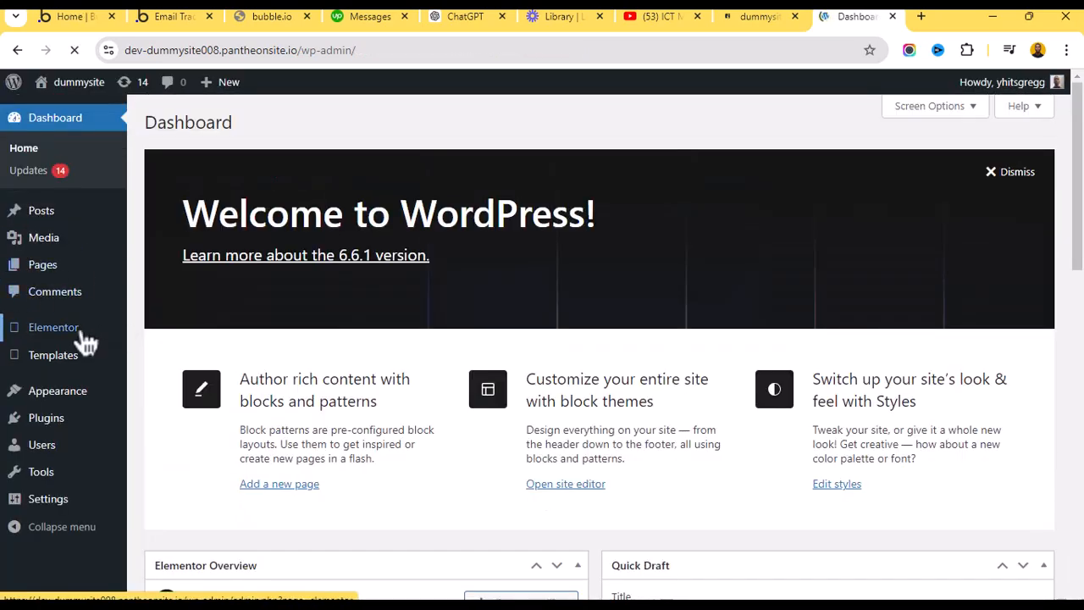
# Install the Hello Elementor theme from the popular themes in the theme directory.
pyautogui.click(63, 394)
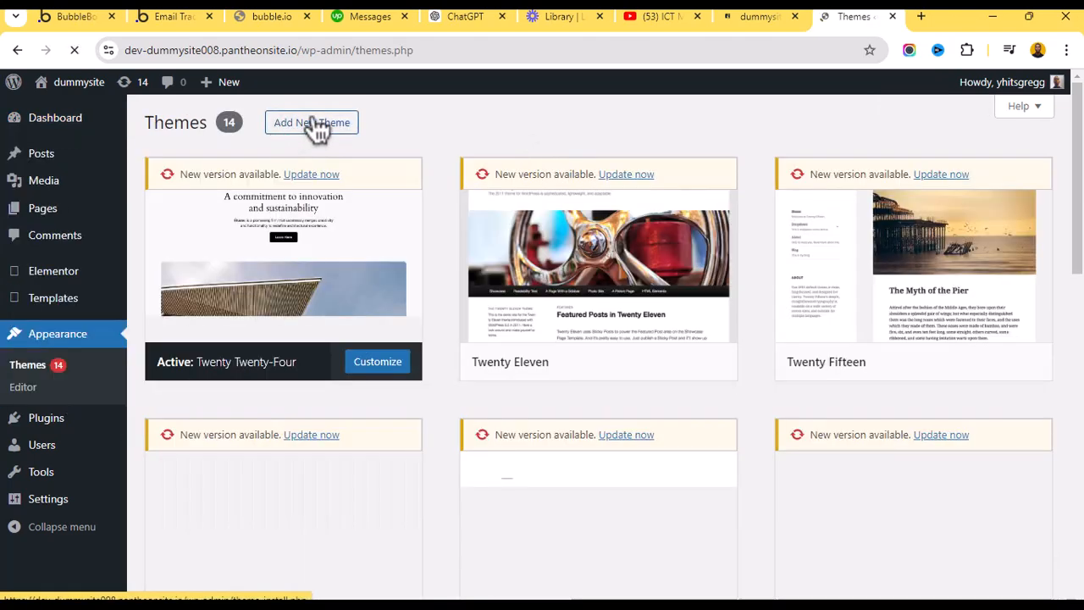
pyautogui.click(313, 124)
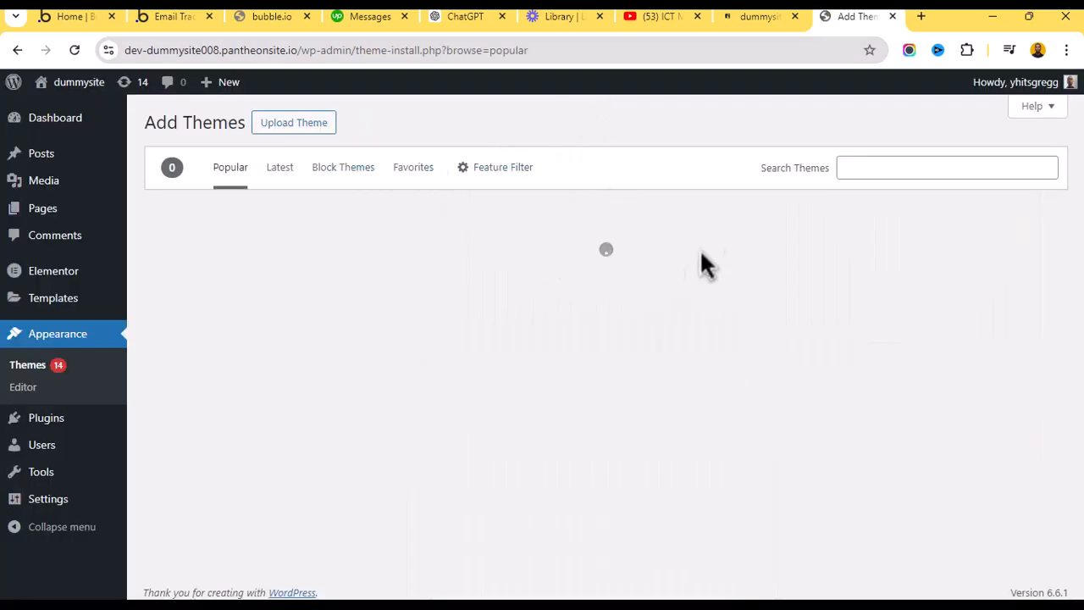
pyautogui.click(904, 167)
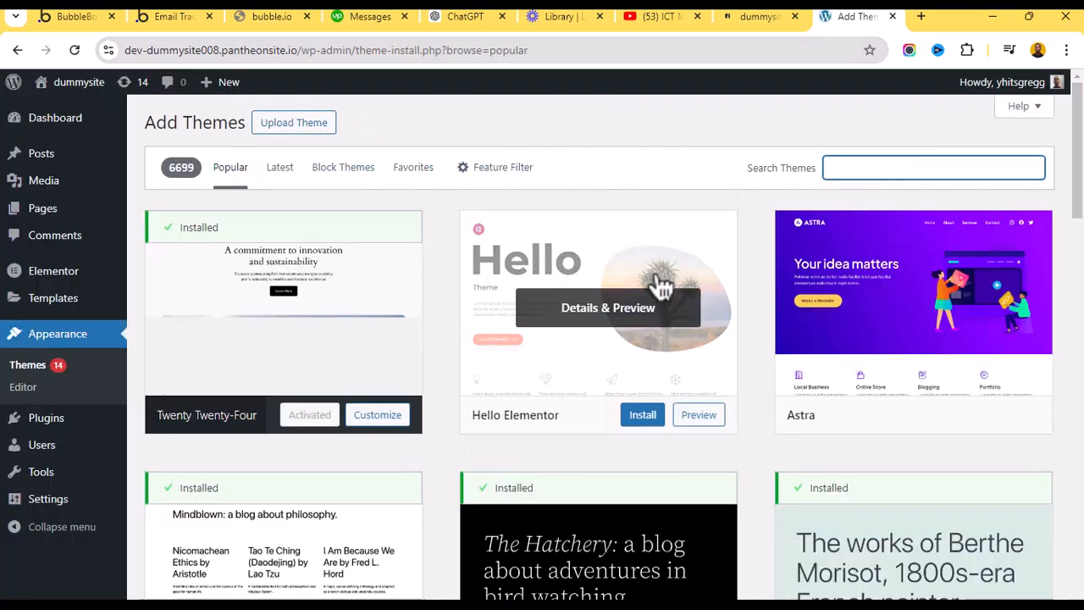
pyautogui.scroll(-2, 627, 271)
pyautogui.scroll(1, 576, 254)
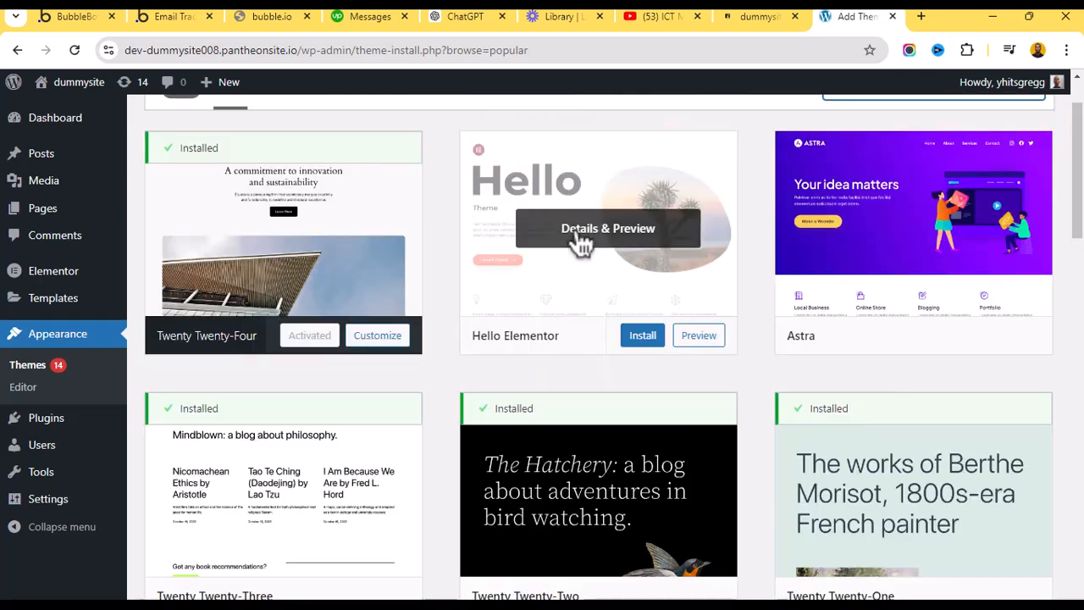
pyautogui.click(651, 346)
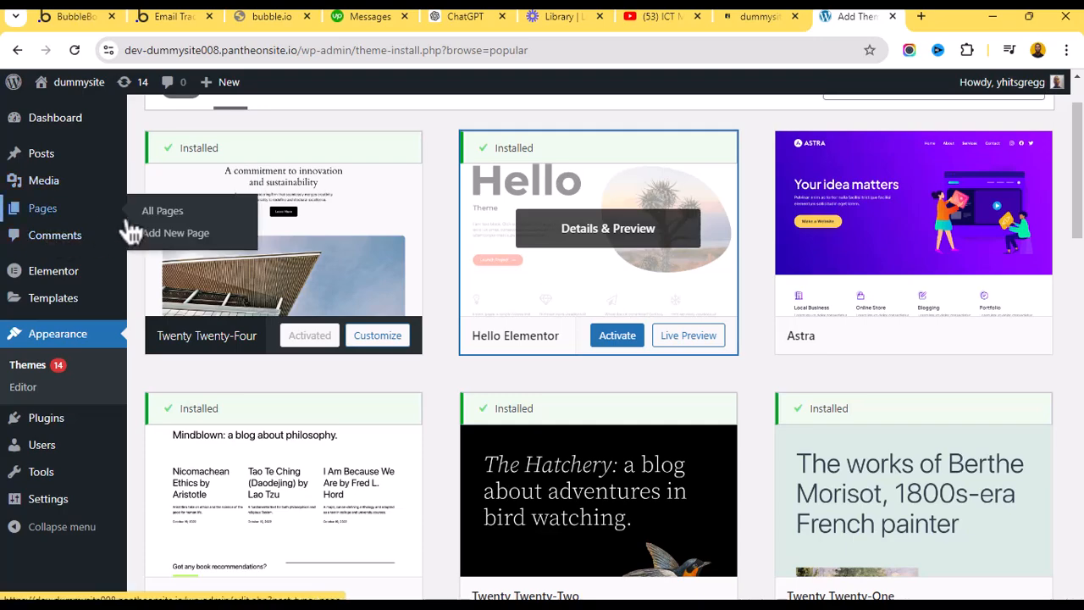
pyautogui.scroll(-3, 73, 309)
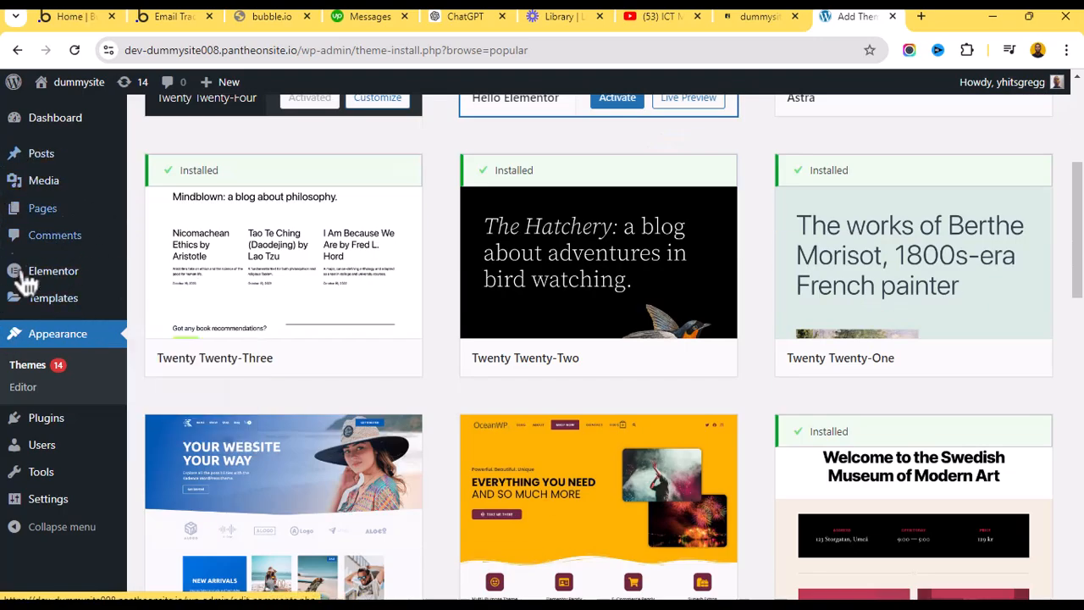
pyautogui.scroll(4, 68, 248)
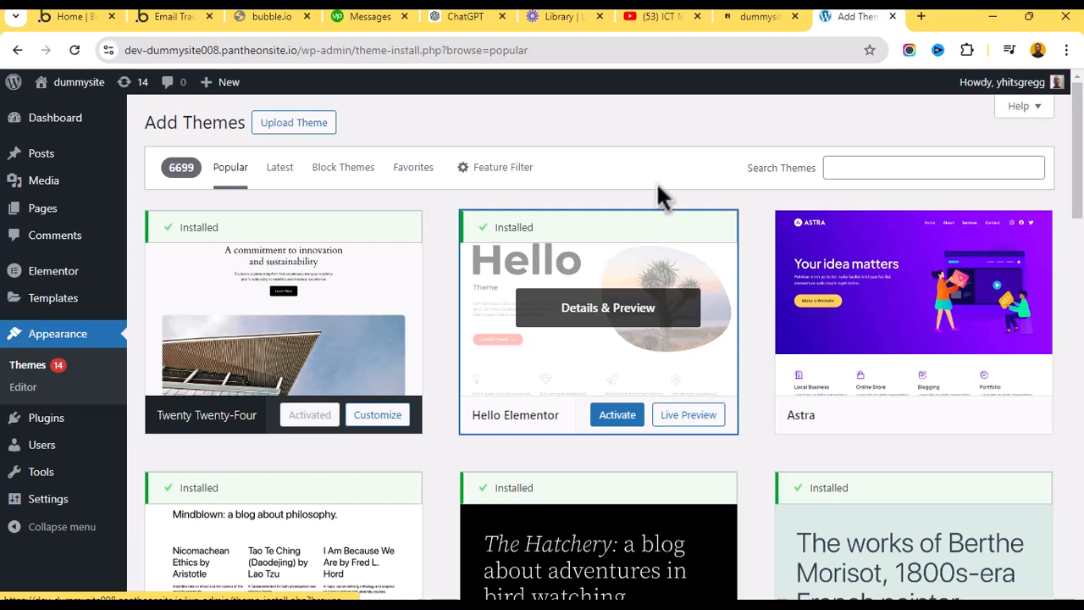
pyautogui.scroll(-2, 73, 244)
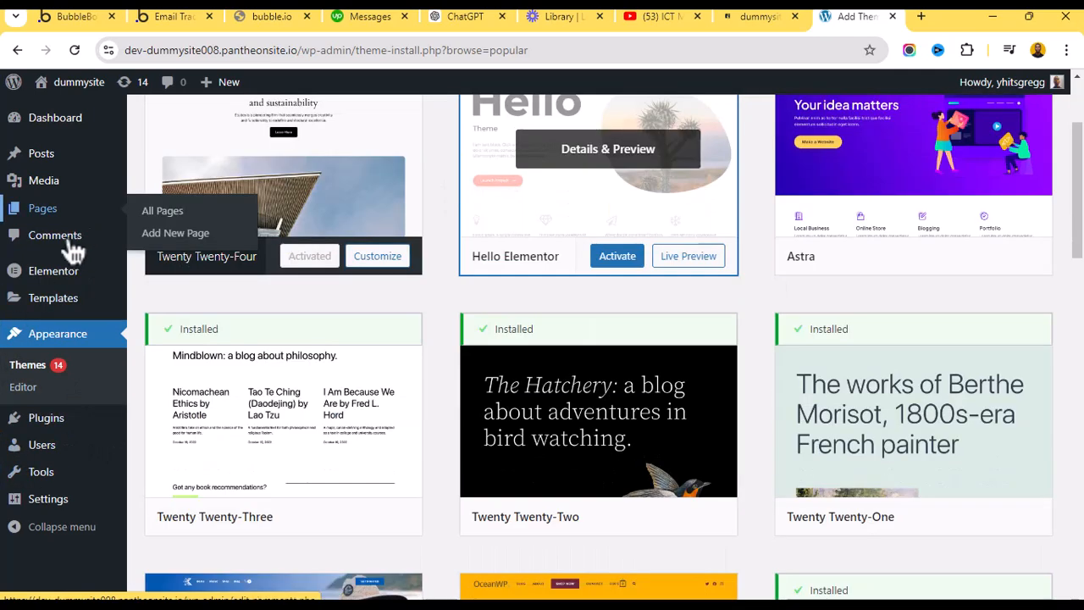
# Search the directory of new plugins for "svg support".
pyautogui.click(55, 420)
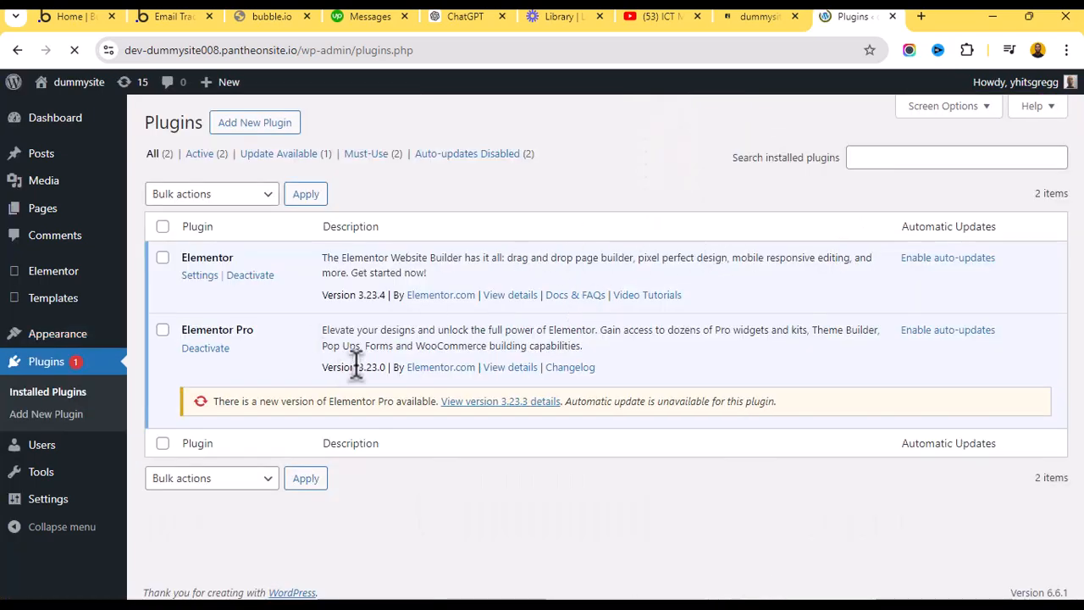
pyautogui.click(256, 124)
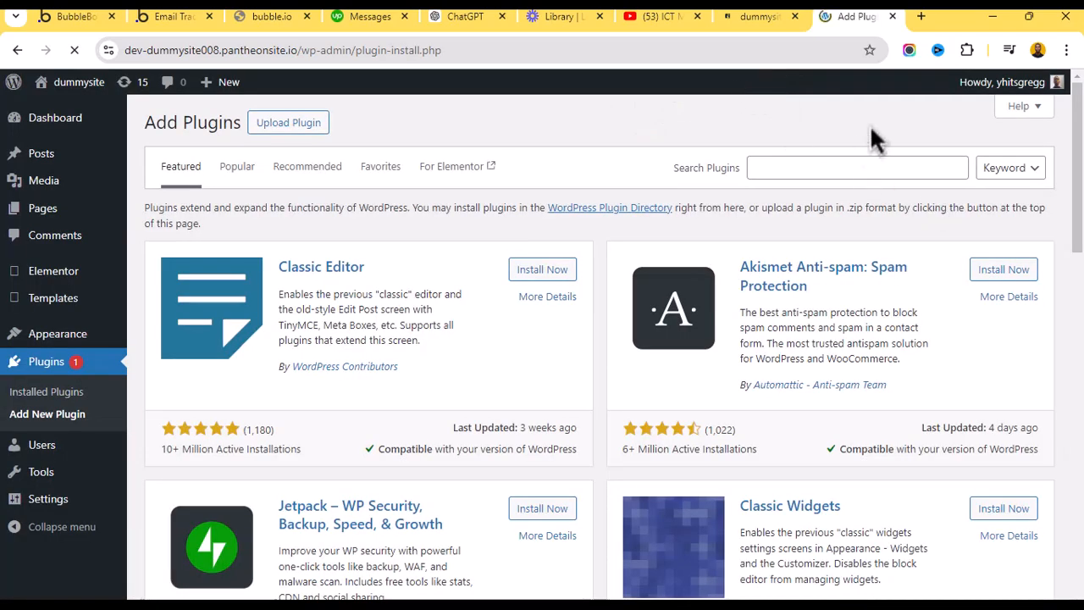
pyautogui.click(871, 164)
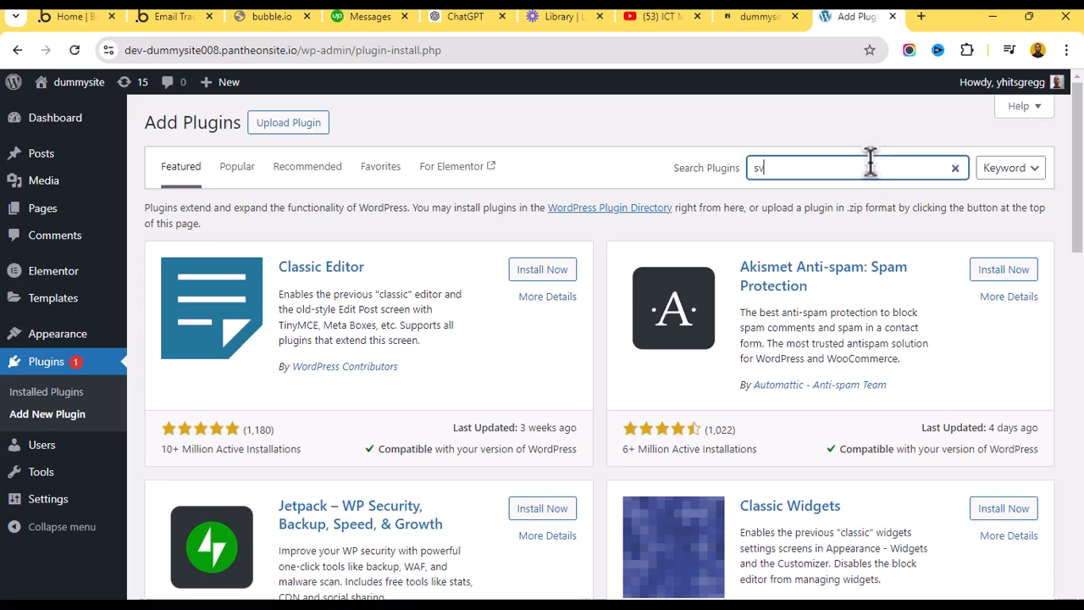
pyautogui.write('sv')
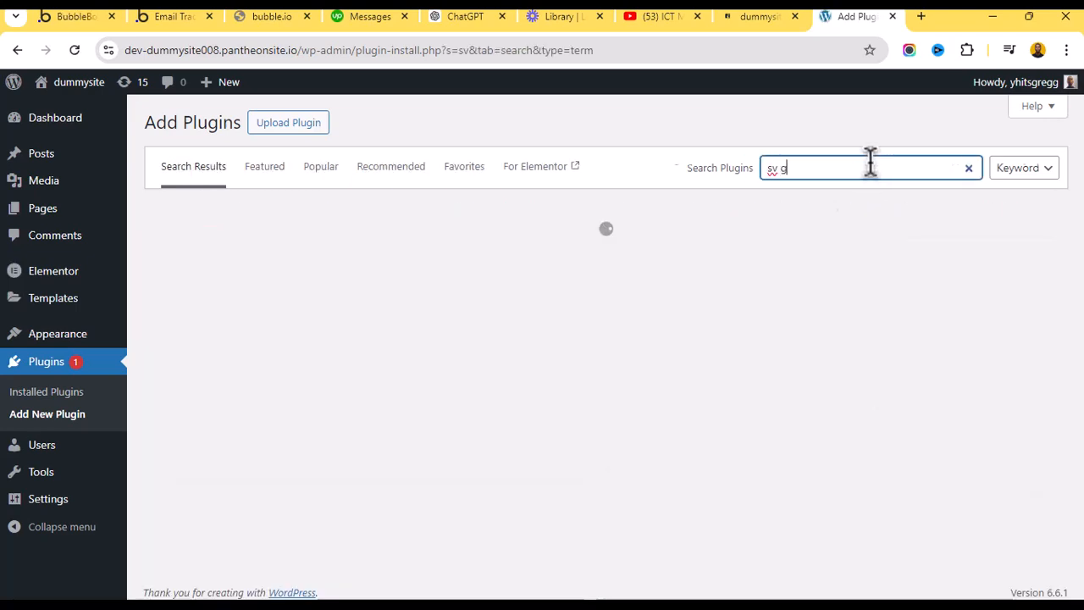
pyautogui.write(' g')
pyautogui.press('BackSpace')
pyautogui.press('BackSpace')
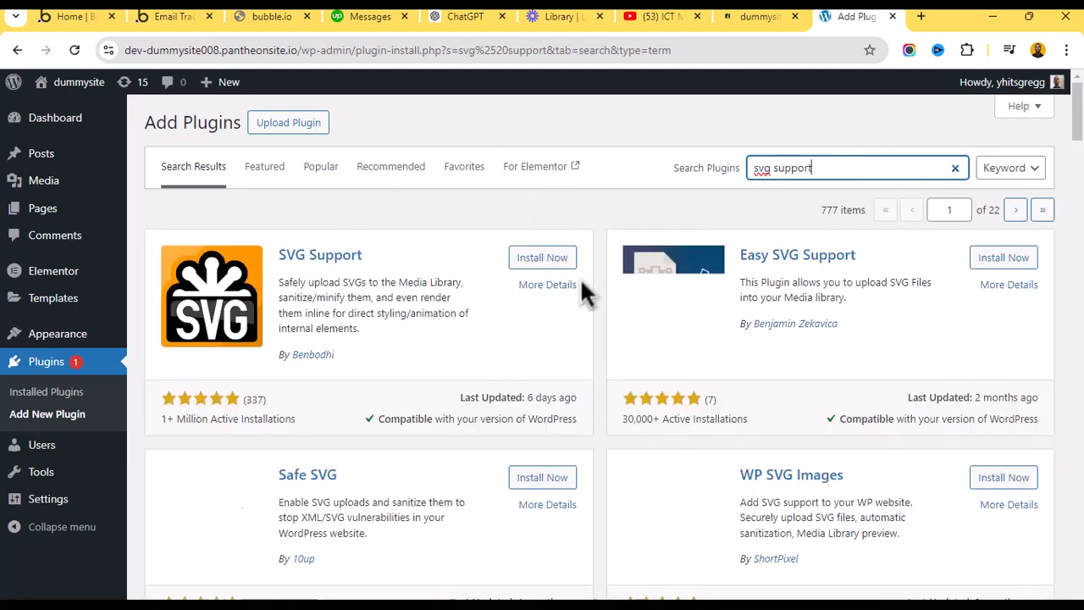
# Install and activate the SVG Support plugin by Benbodhi.
pyautogui.click(542, 261)
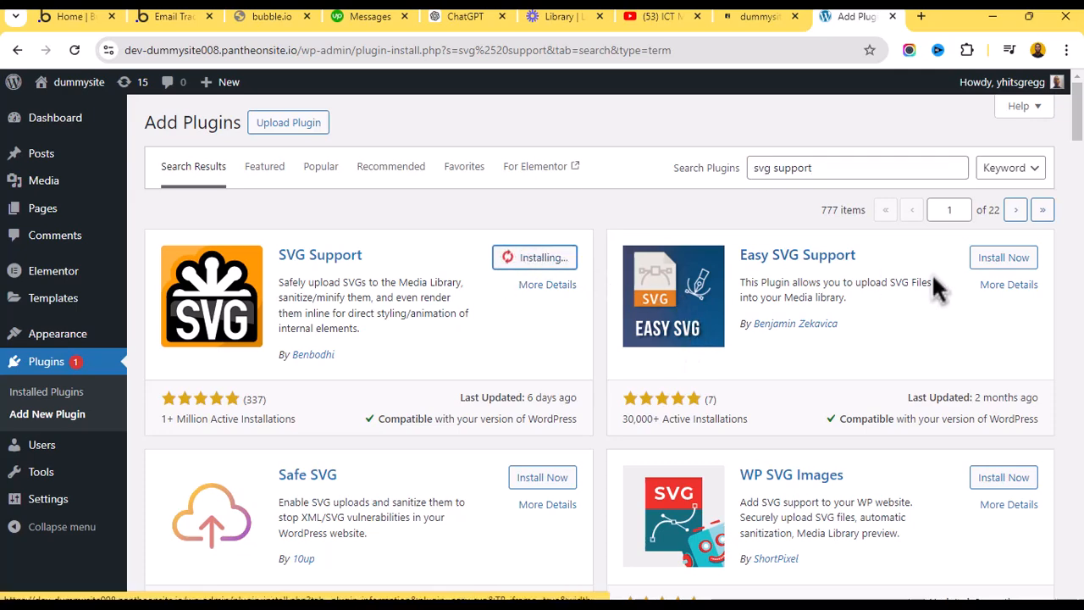
pyautogui.scroll(-3, 152, 202)
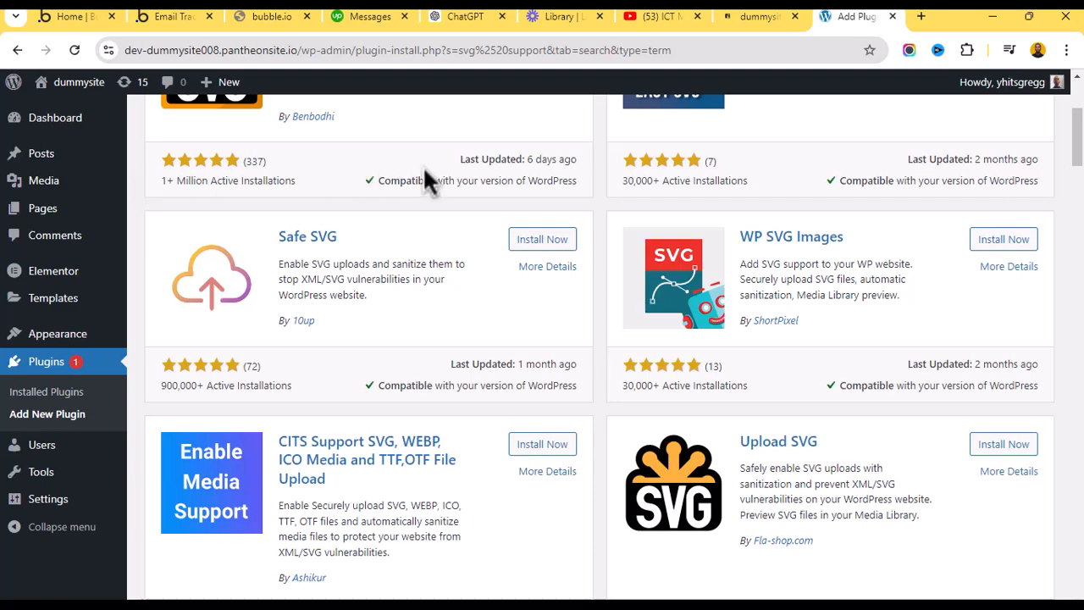
pyautogui.scroll(2, 508, 220)
pyautogui.click(550, 178)
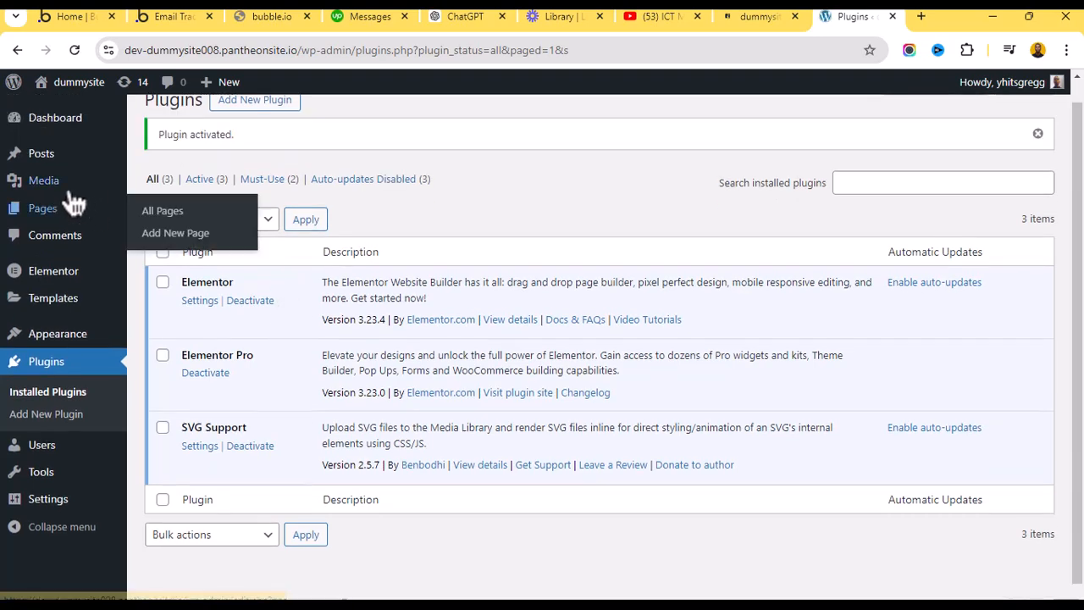
# Add a new header template in Elementor's Theme Builder.
pyautogui.moveTo(84, 201)
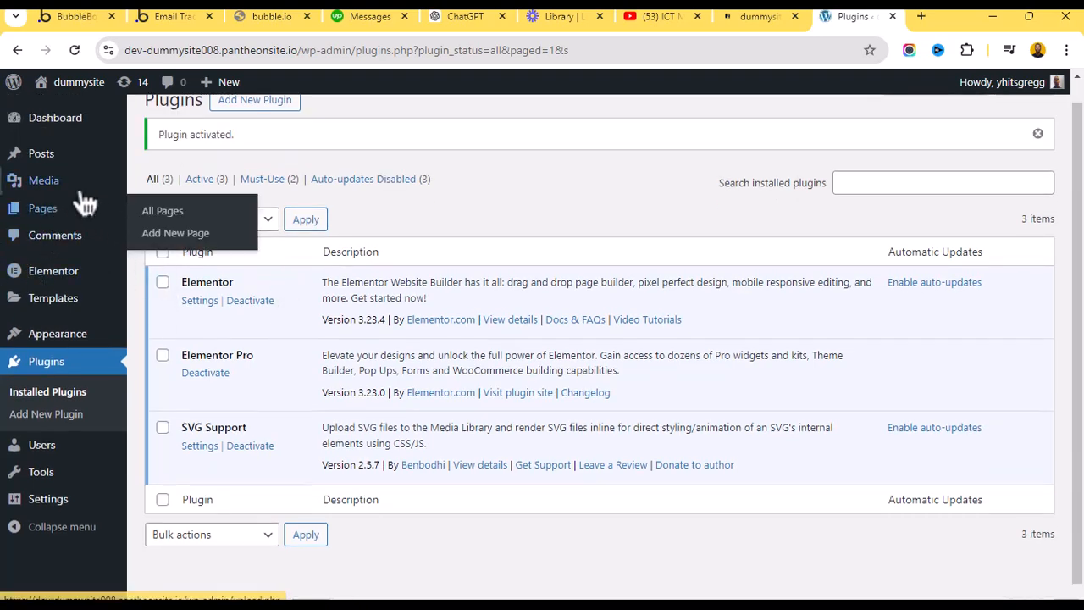
pyautogui.scroll(-1, 68, 368)
pyautogui.moveTo(82, 343)
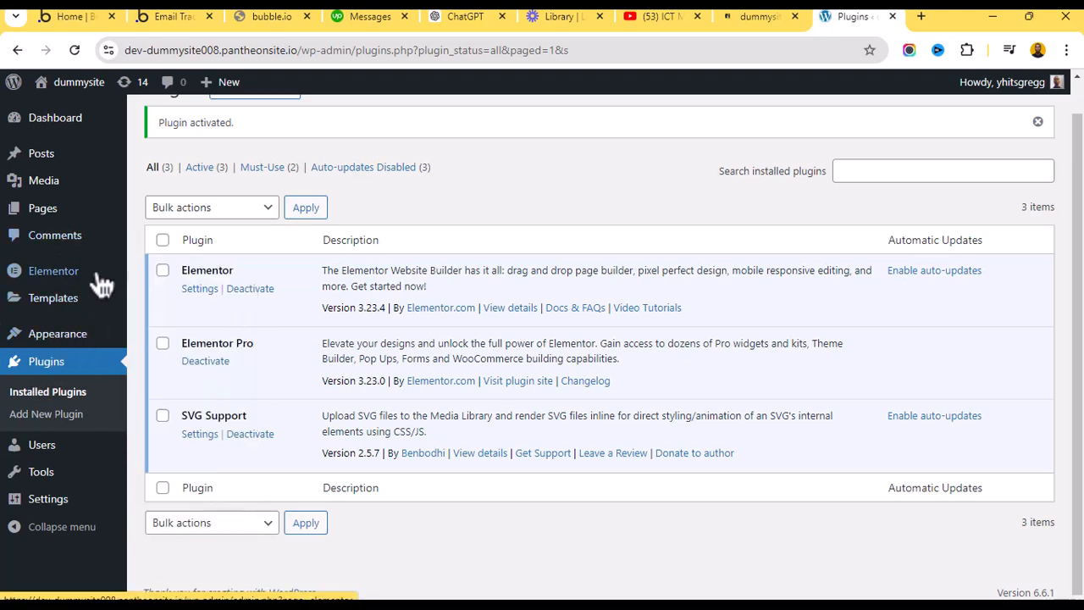
pyautogui.moveTo(66, 301)
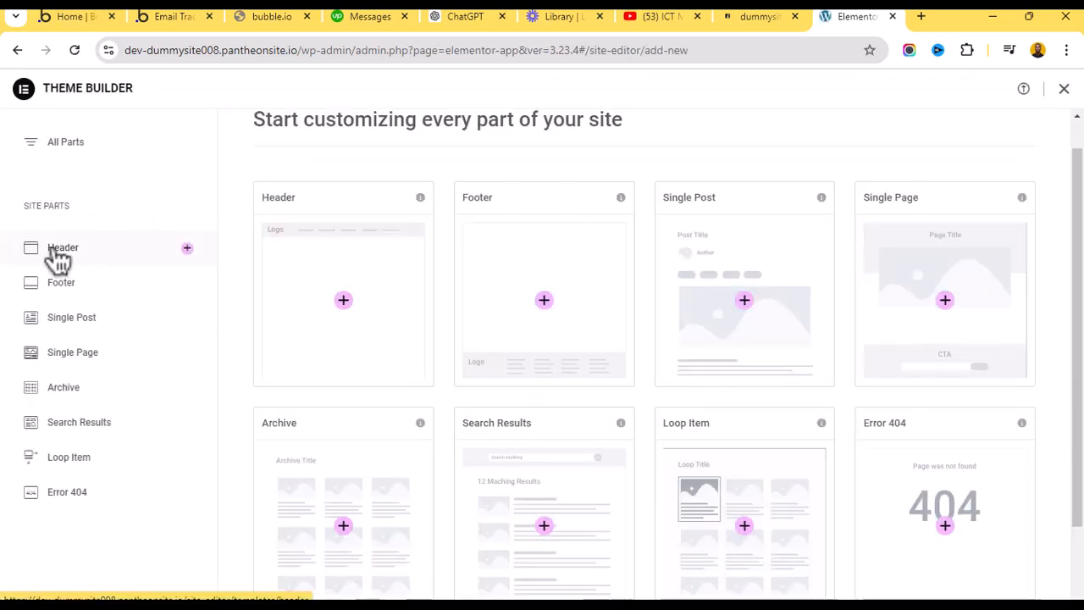
pyautogui.click(52, 248)
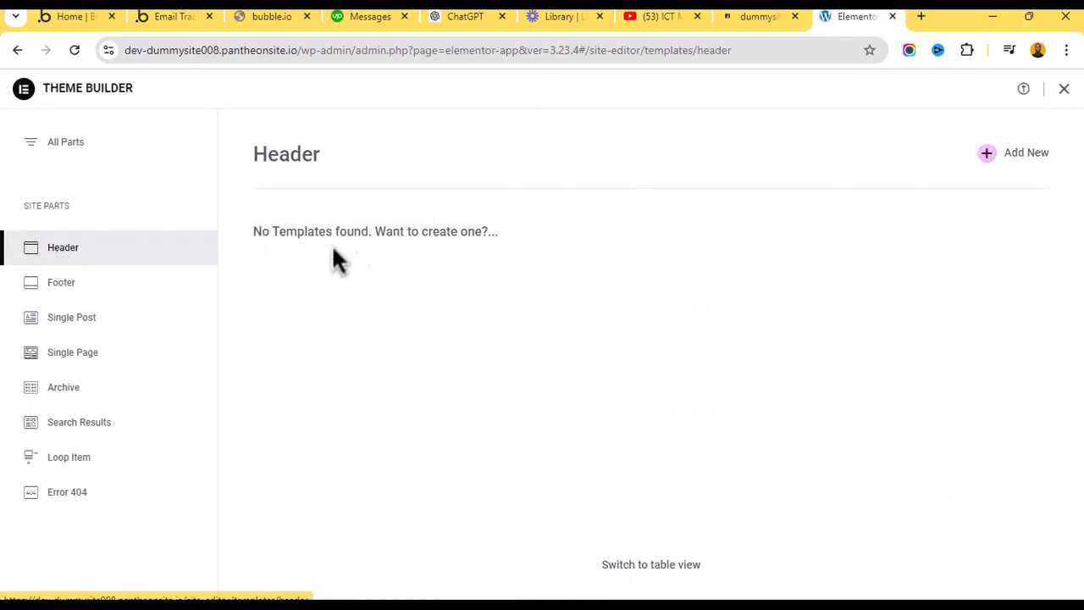
pyautogui.click(1038, 165)
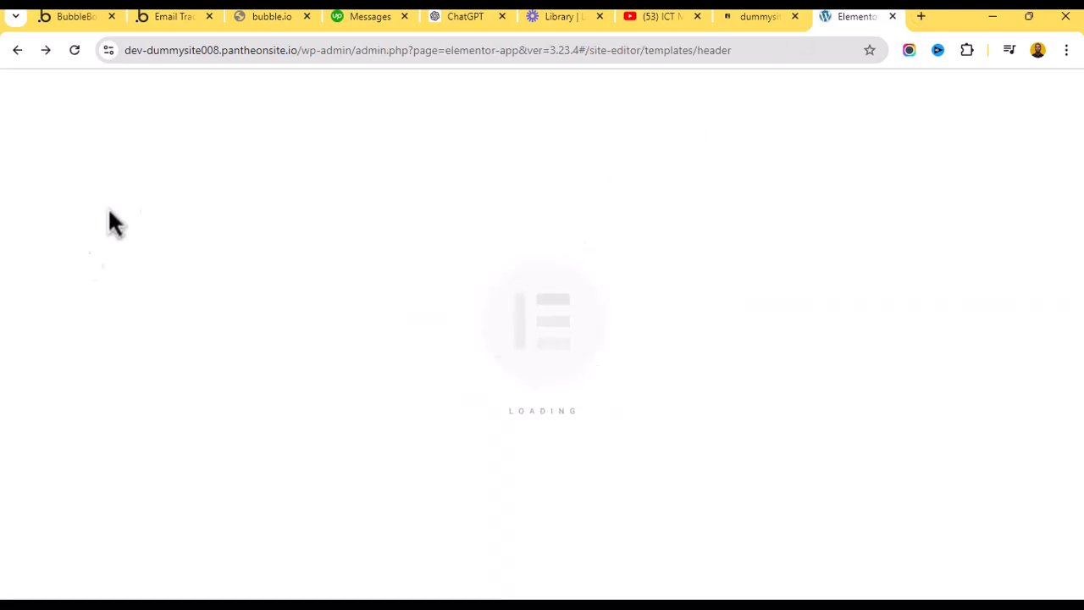
# Return to the WordPress admin and activate the installed Hello Elementor theme.
pyautogui.click(17, 51)
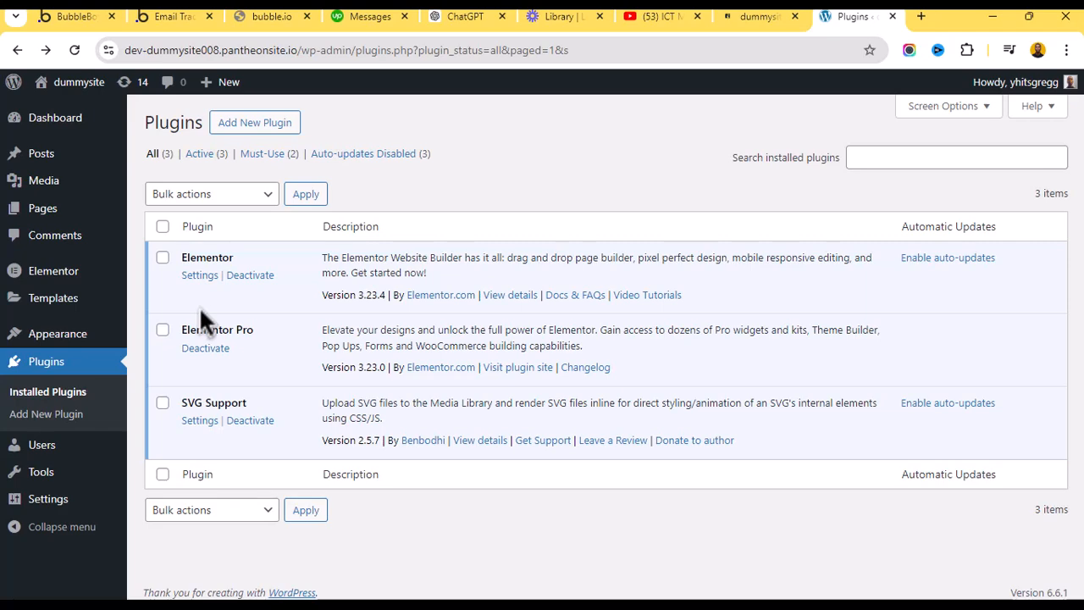
pyautogui.click(68, 339)
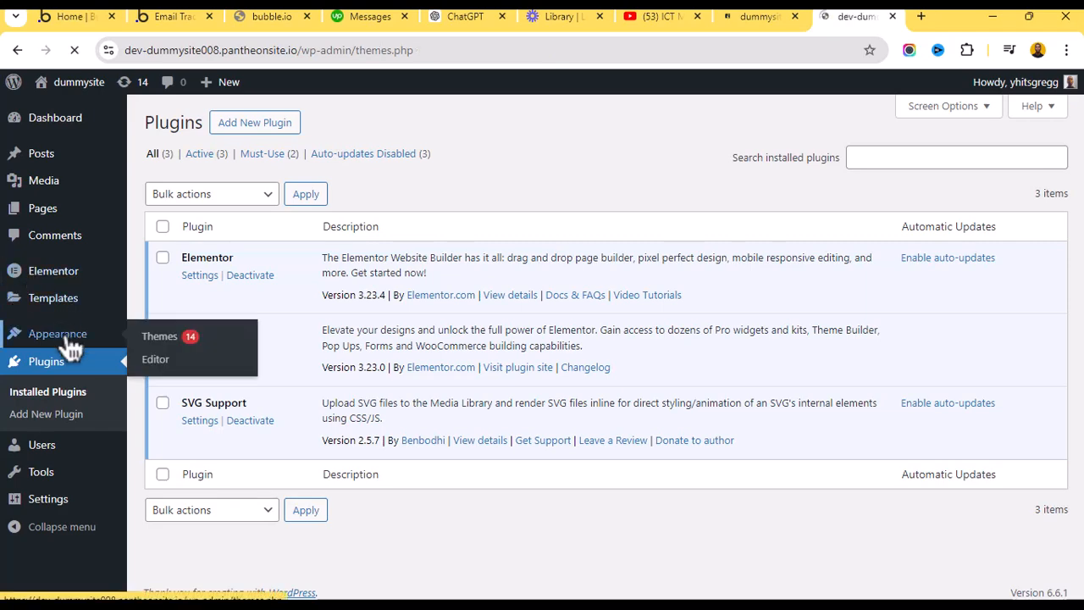
pyautogui.moveTo(703, 347)
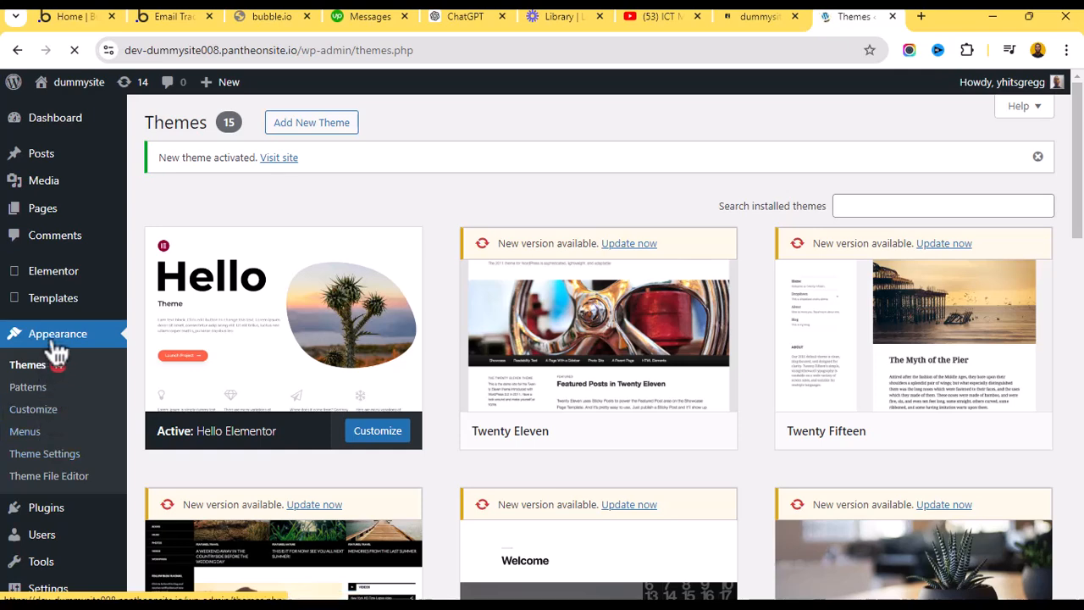
# Open the draft header template from the Theme Builder for editing in Elementor.
pyautogui.moveTo(61, 303)
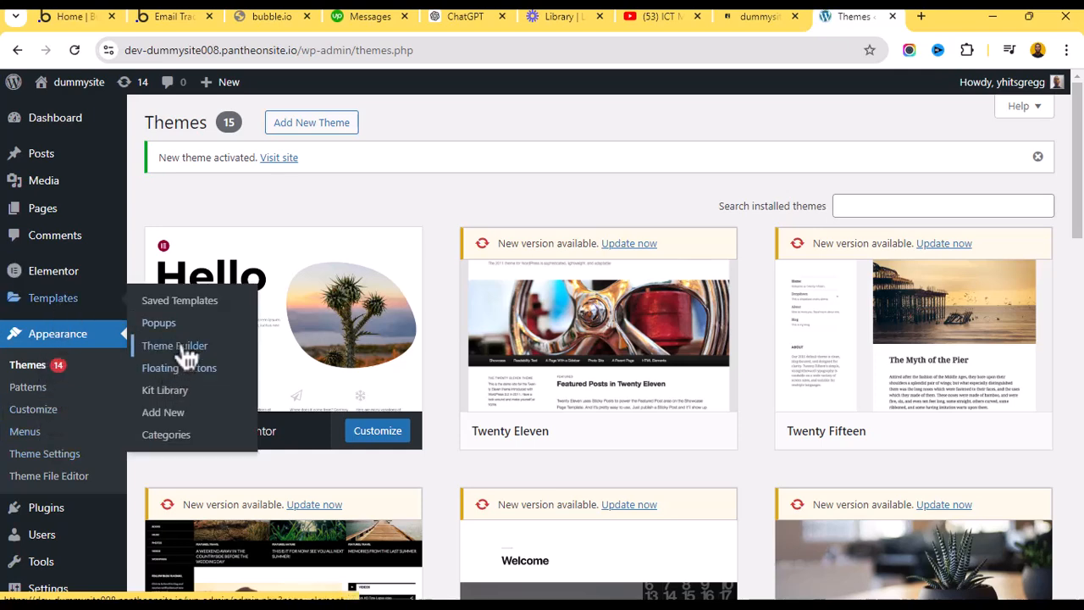
pyautogui.click(244, 338)
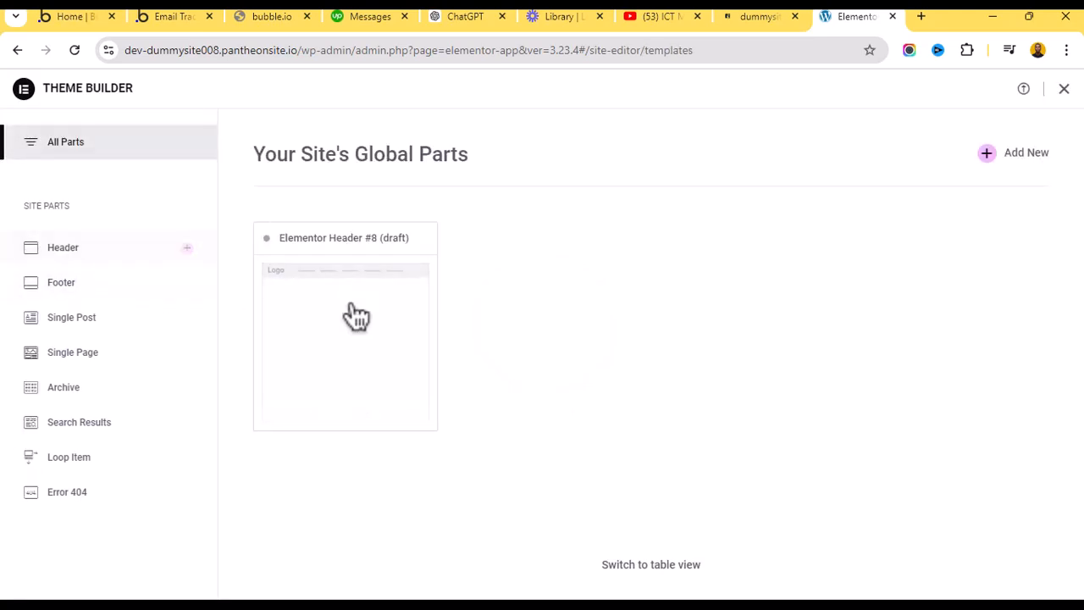
pyautogui.click(357, 296)
pyautogui.click(1003, 240)
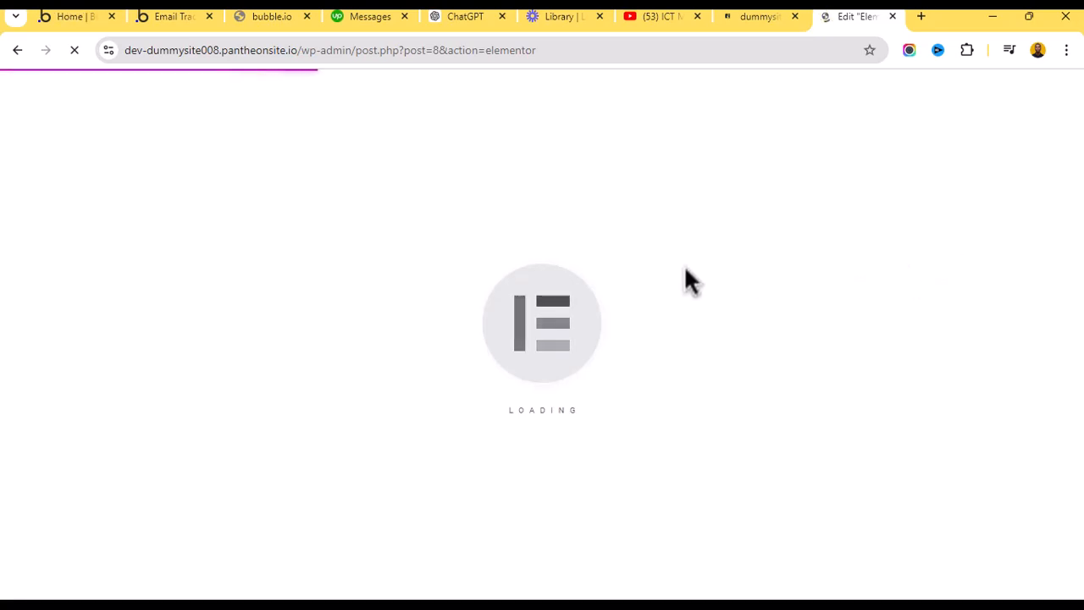
# Open the apollo.io website in a new browser tab.
pyautogui.click(921, 18)
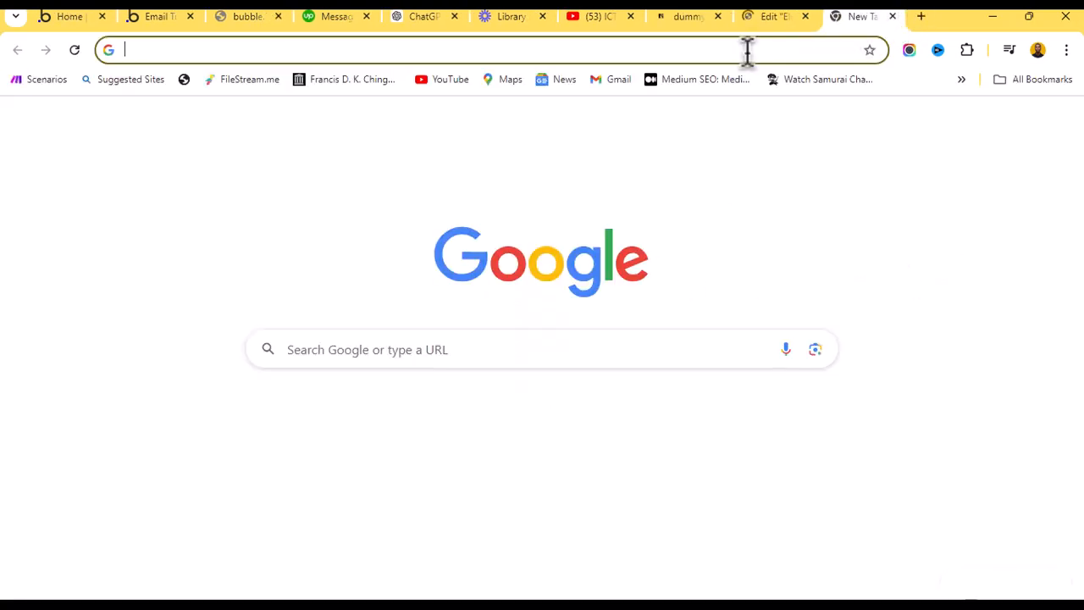
pyautogui.write('app')
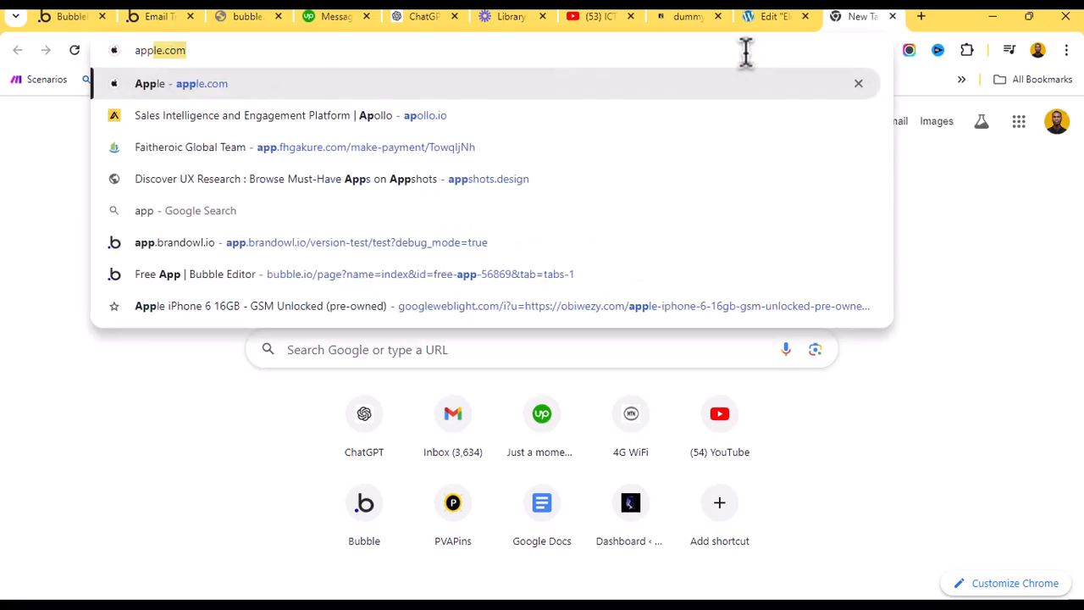
pyautogui.press('BackSpace')
pyautogui.press('BackSpace')
pyautogui.write('o')
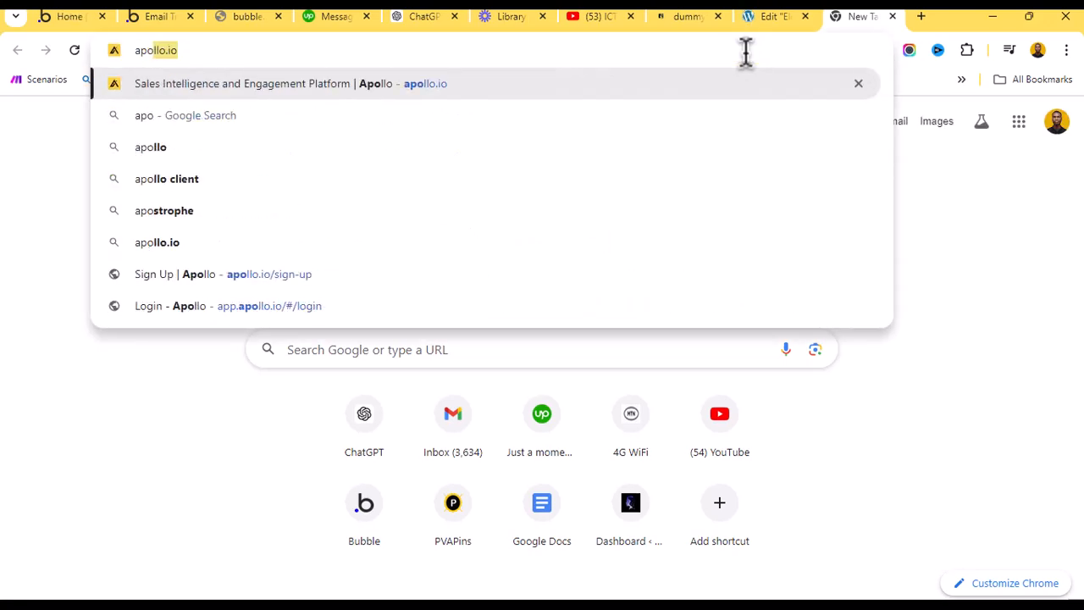
pyautogui.press('Return')
# Return to the header editor and move the Structure window off the empty widget drop area.
pyautogui.click(792, 16)
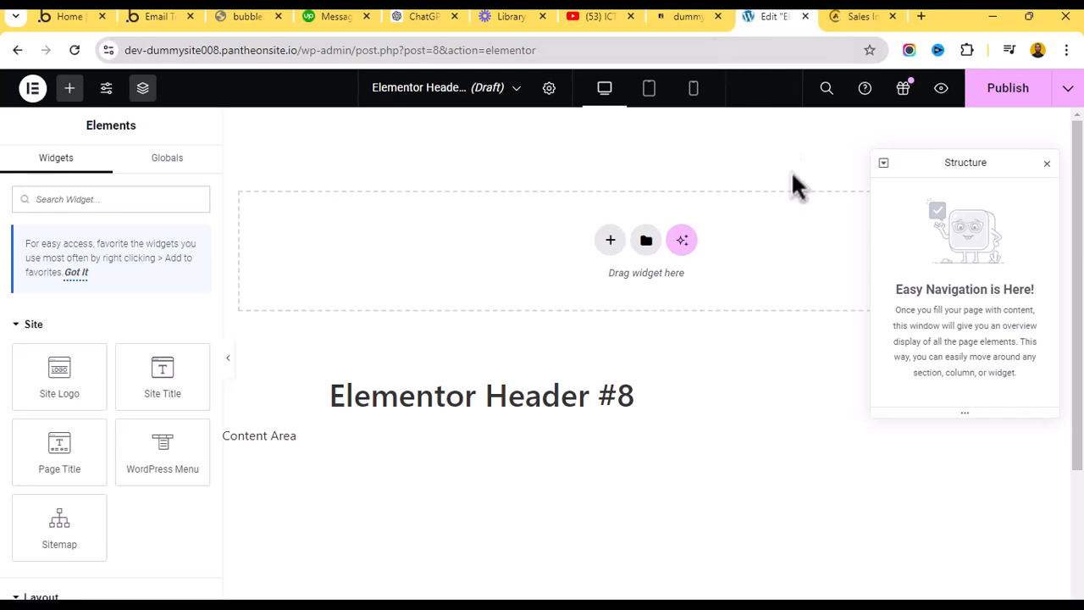
pyautogui.moveTo(1029, 170); pyautogui.dragTo(906, 324)
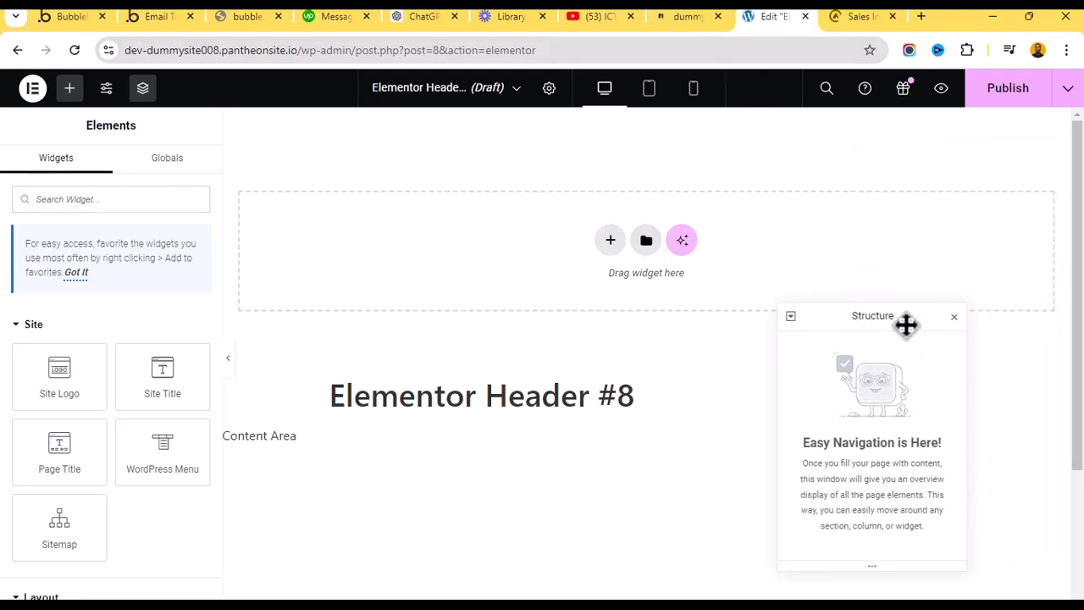
# Examine the navigation header on Apollo's homepage as a design reference and compare it with the empty header template.
pyautogui.click(839, 17)
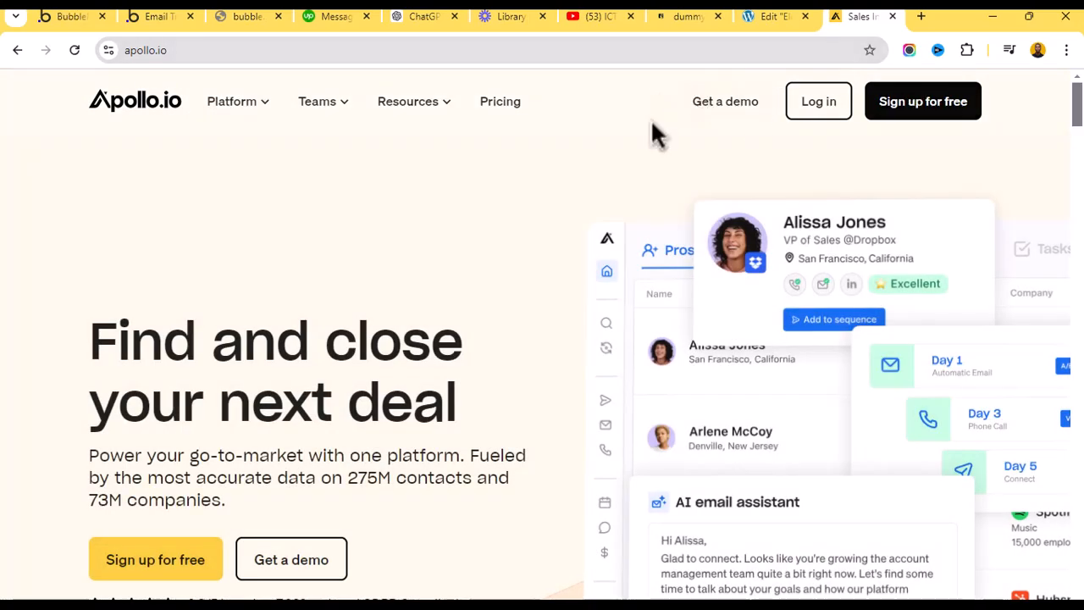
pyautogui.moveTo(450, 105)
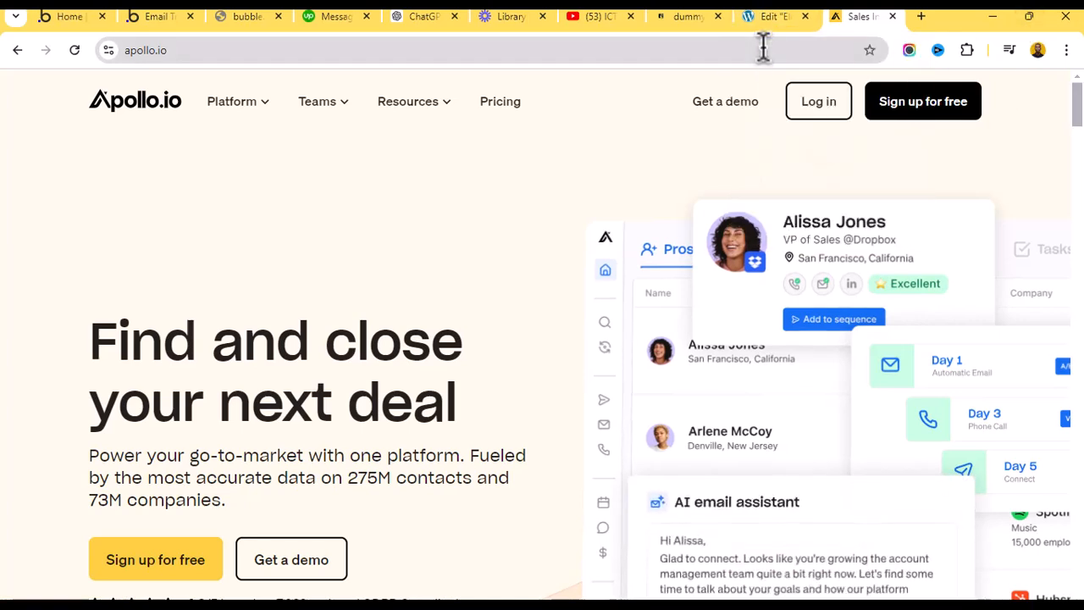
pyautogui.scroll(-3, 644, 169)
pyautogui.scroll(-5, 644, 182)
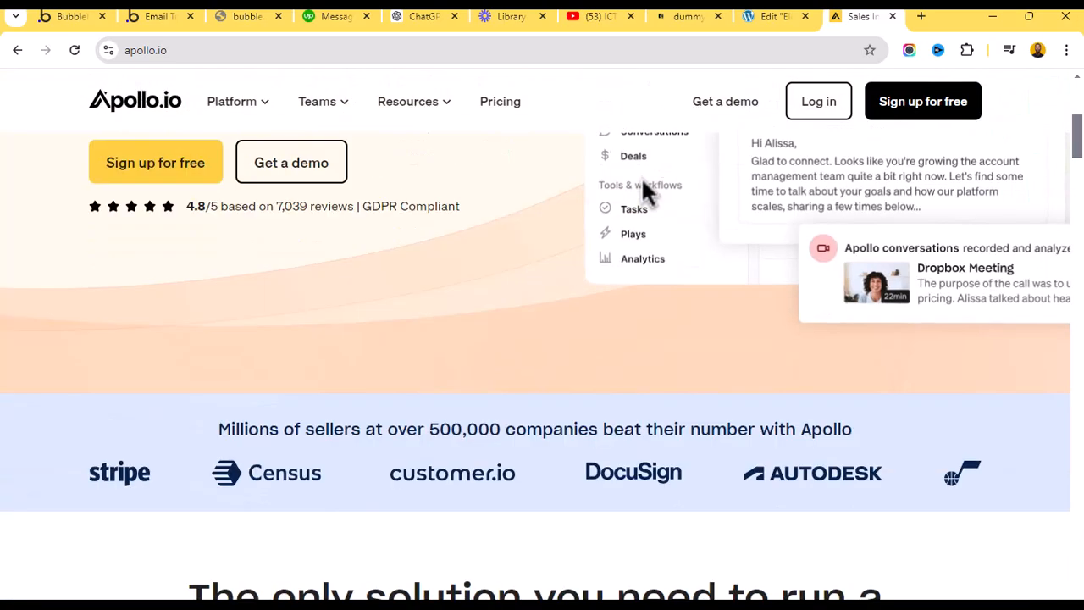
pyautogui.scroll(8, 642, 179)
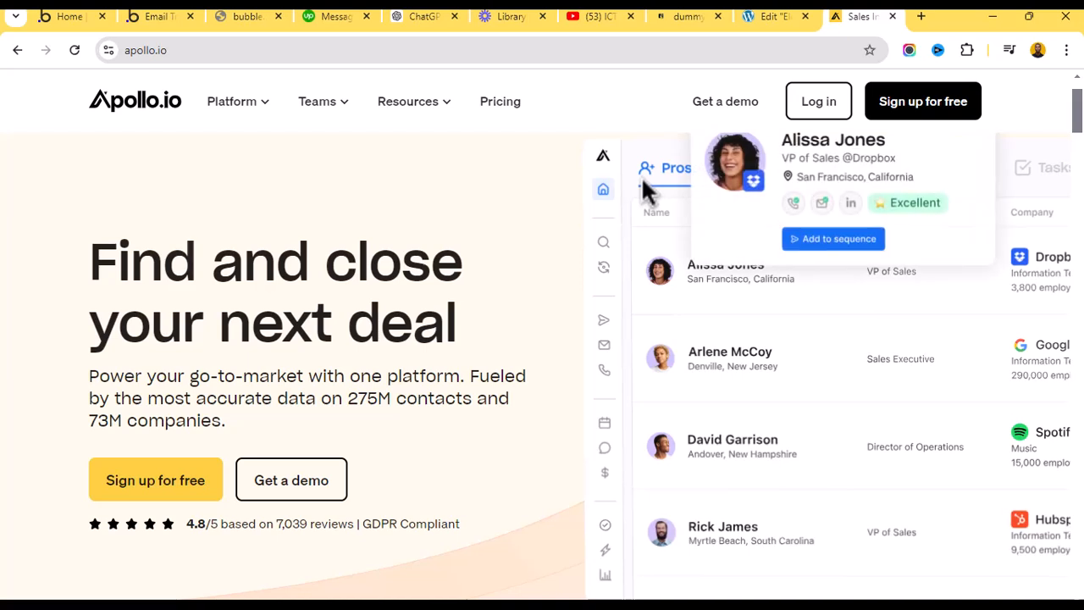
pyautogui.click(758, 16)
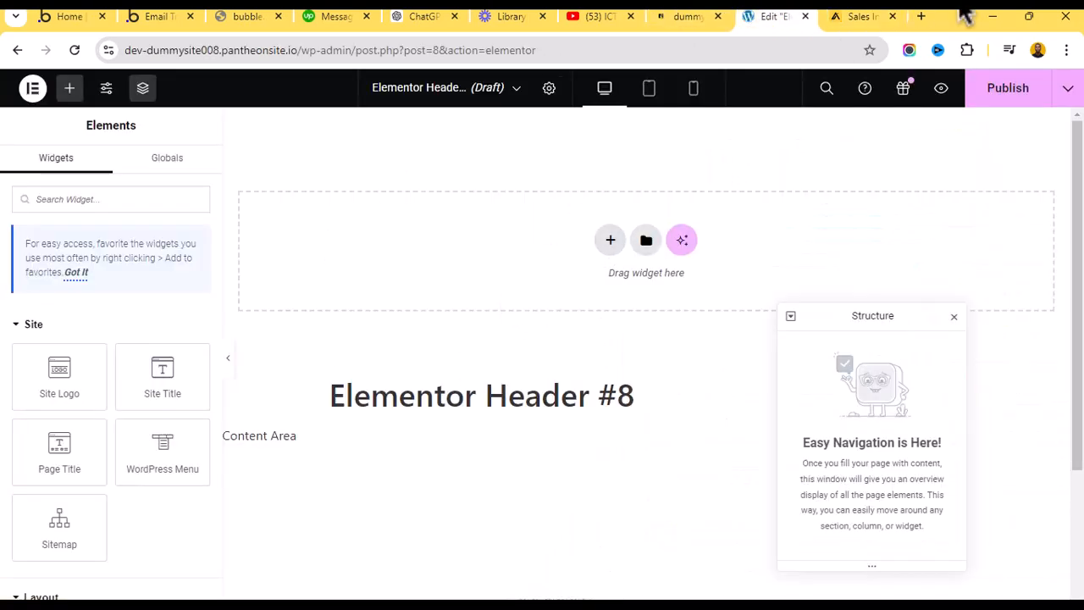
pyautogui.click(868, 14)
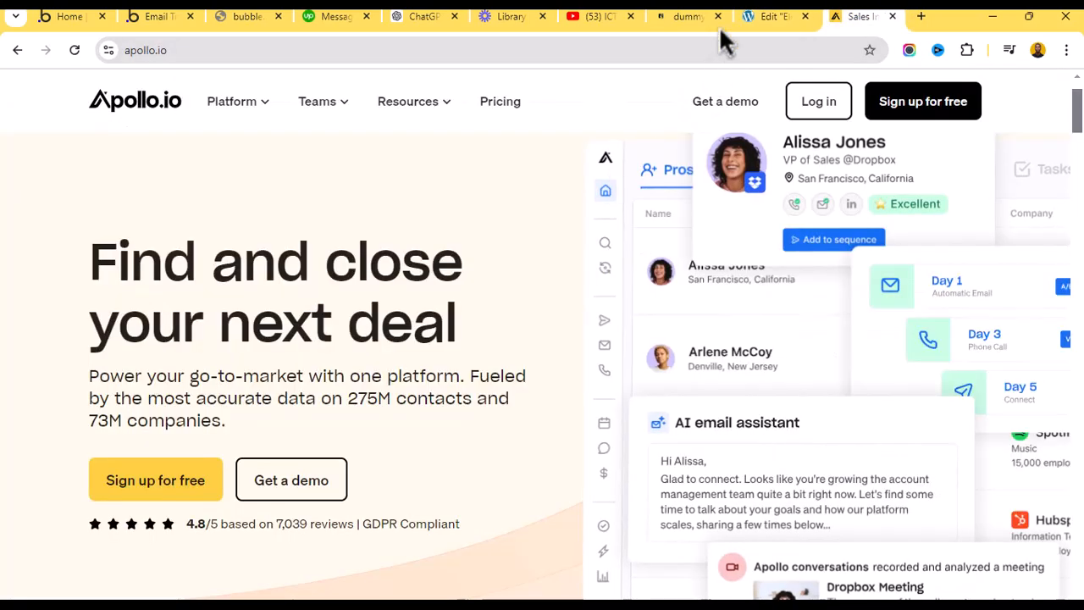
pyautogui.click(753, 13)
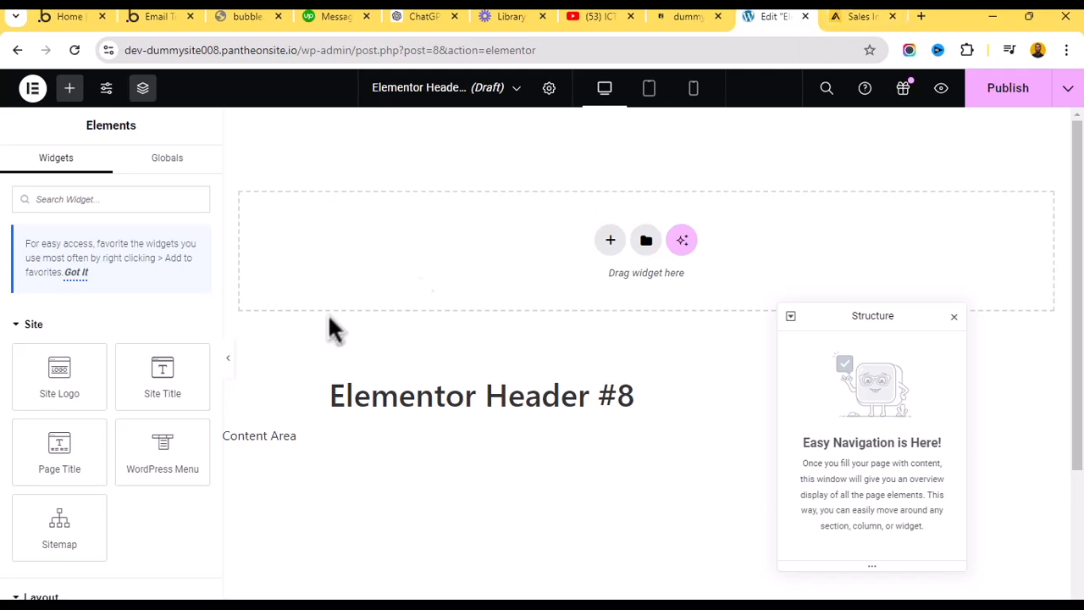
pyautogui.moveTo(128, 392); pyautogui.dragTo(297, 302)
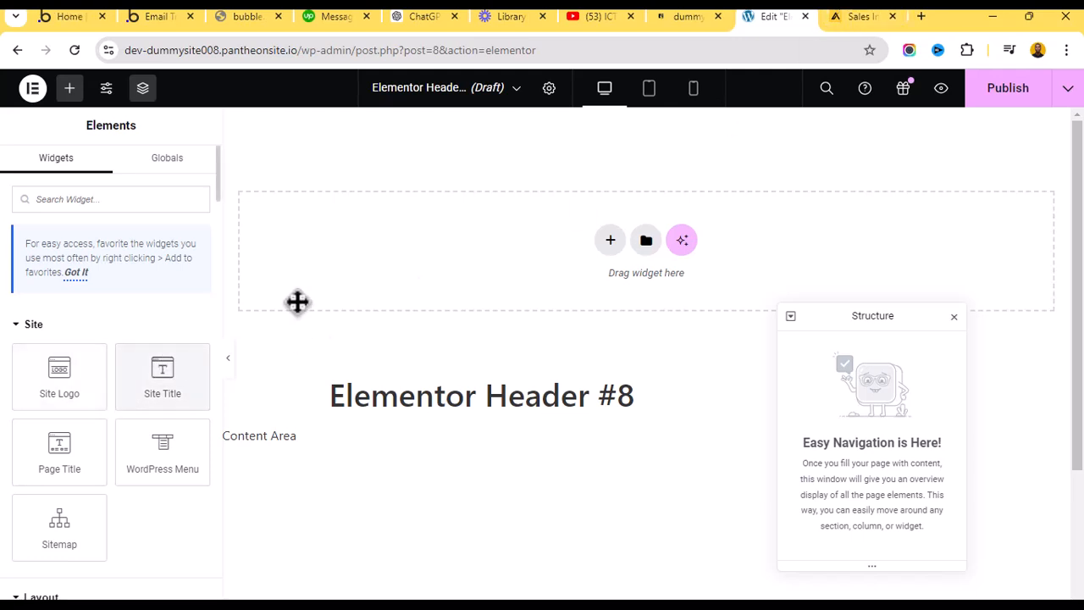
pyautogui.click(864, 10)
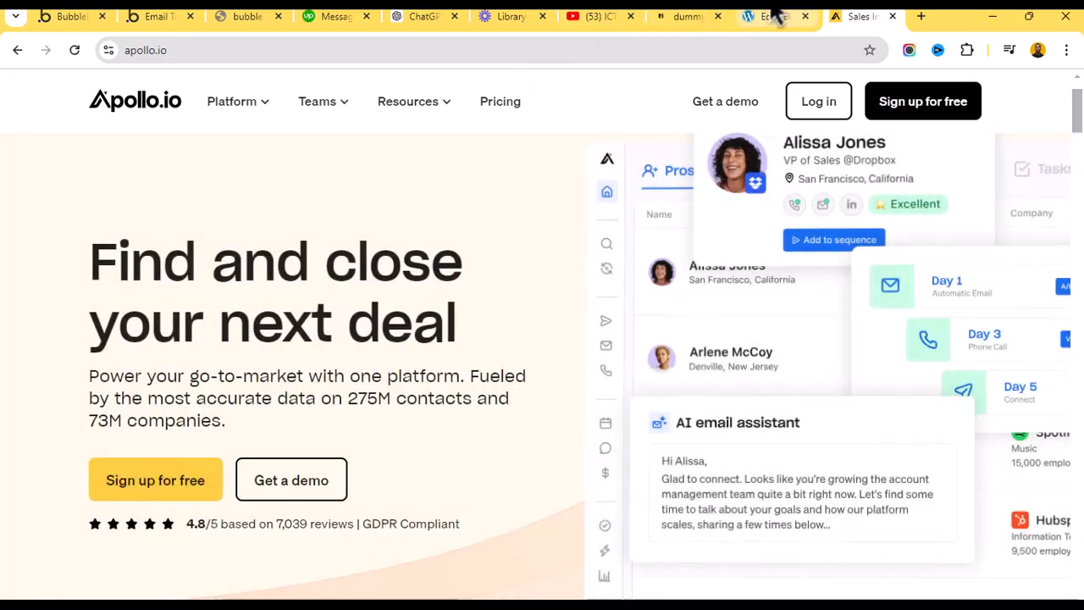
pyautogui.click(766, 16)
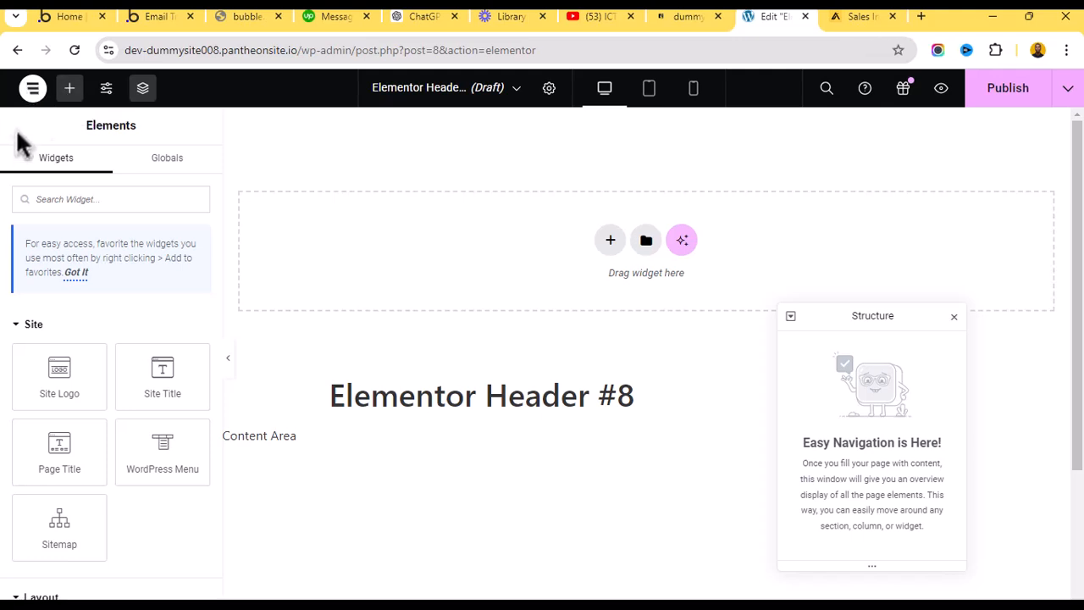
# Set the default container padding and the column and row gaps to 0 px in the site's layout settings.
pyautogui.click(113, 93)
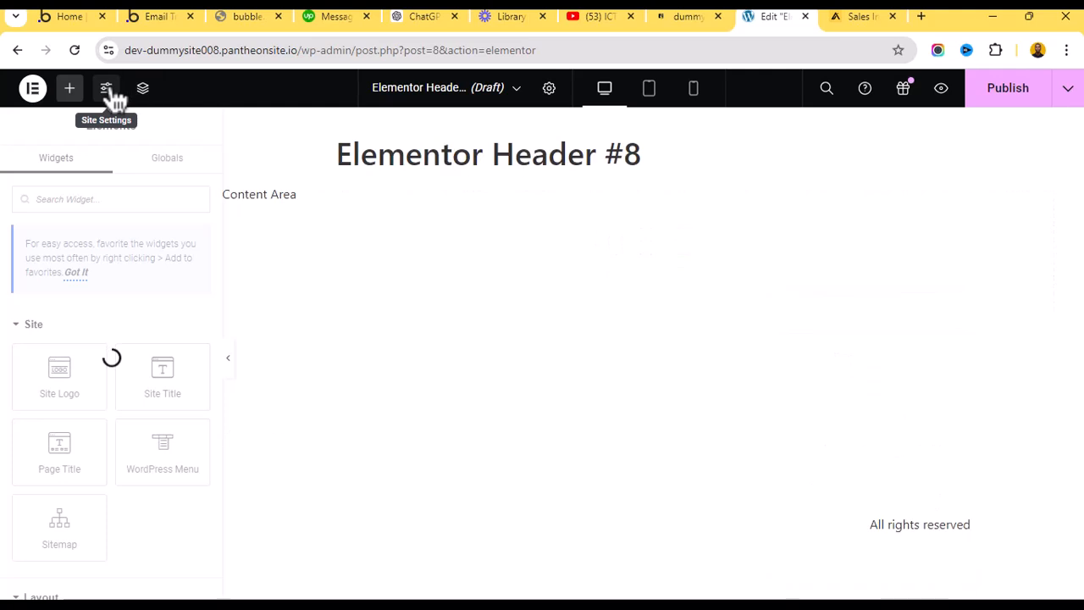
pyautogui.scroll(-3, 77, 406)
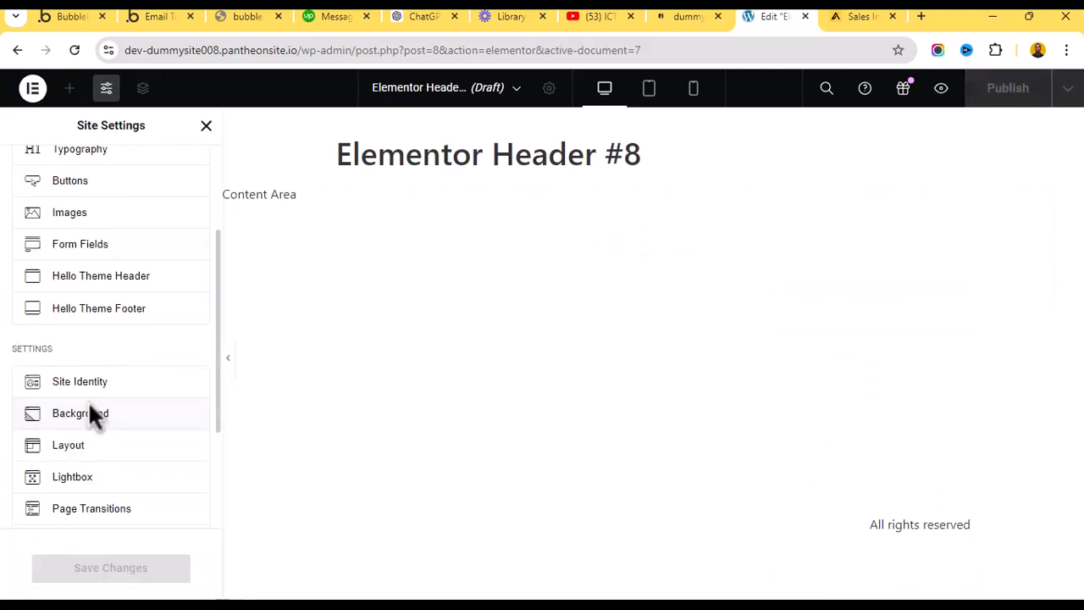
pyautogui.click(90, 373)
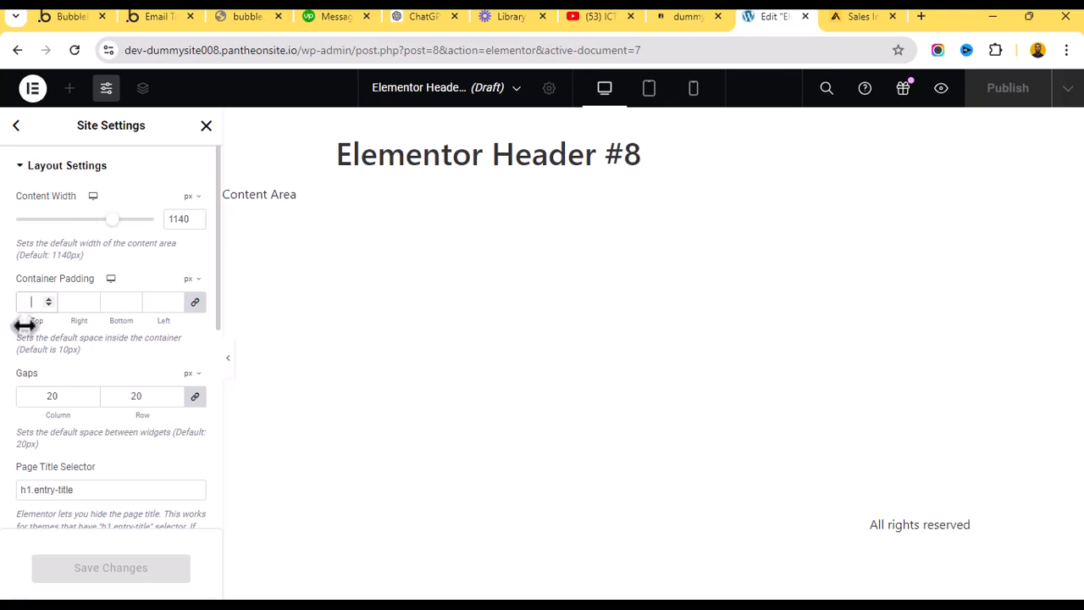
pyautogui.write('0')
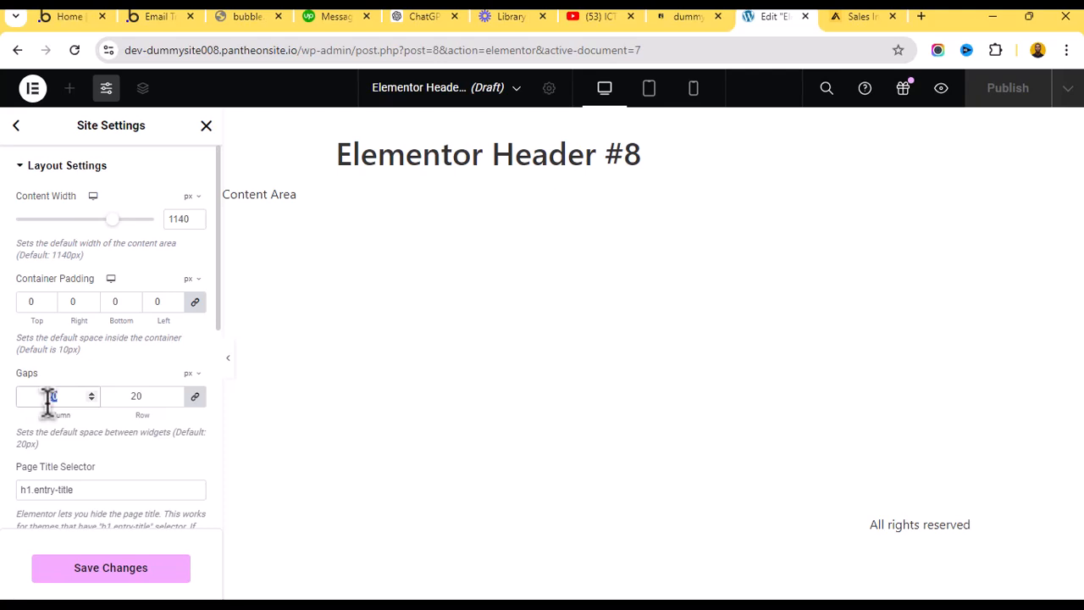
pyautogui.write('0')
# Set the site's default content width to 100%, save the layout settings and return to the header template.
pyautogui.click(189, 220)
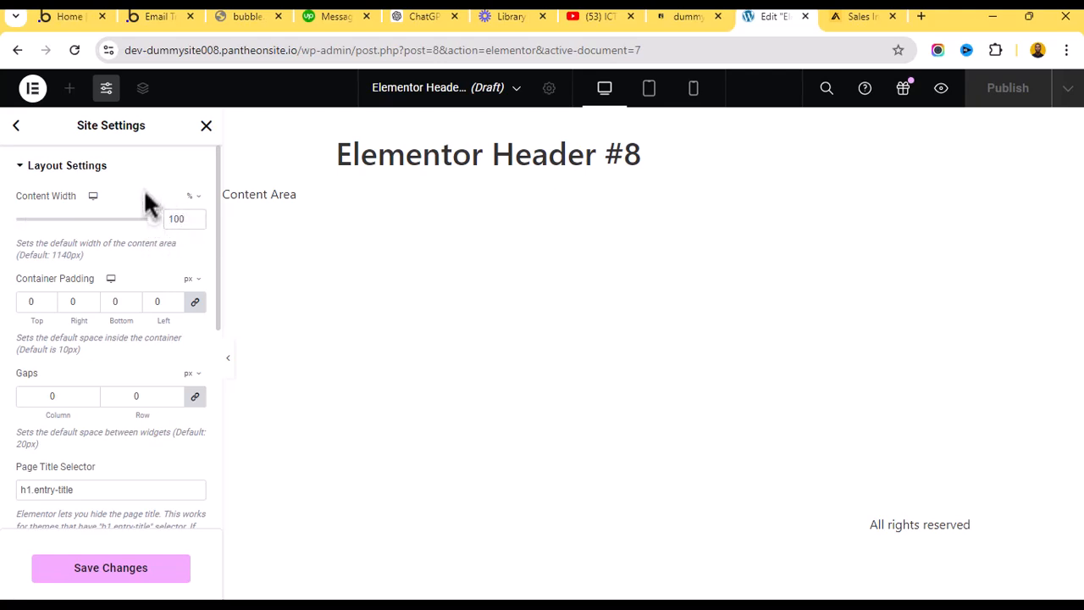
pyautogui.click(198, 198)
pyautogui.click(161, 177)
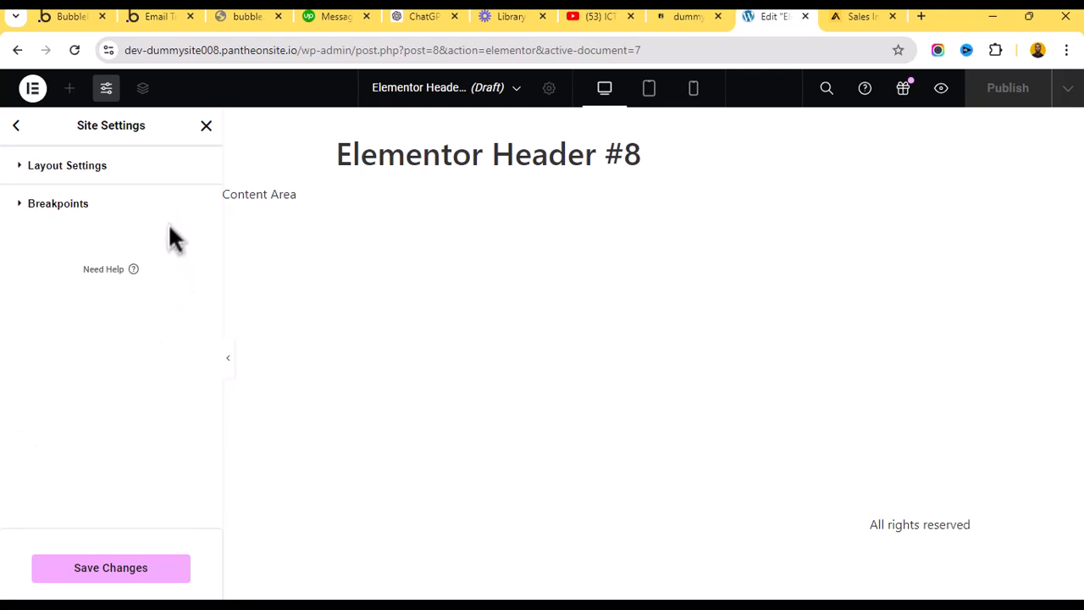
pyautogui.click(55, 169)
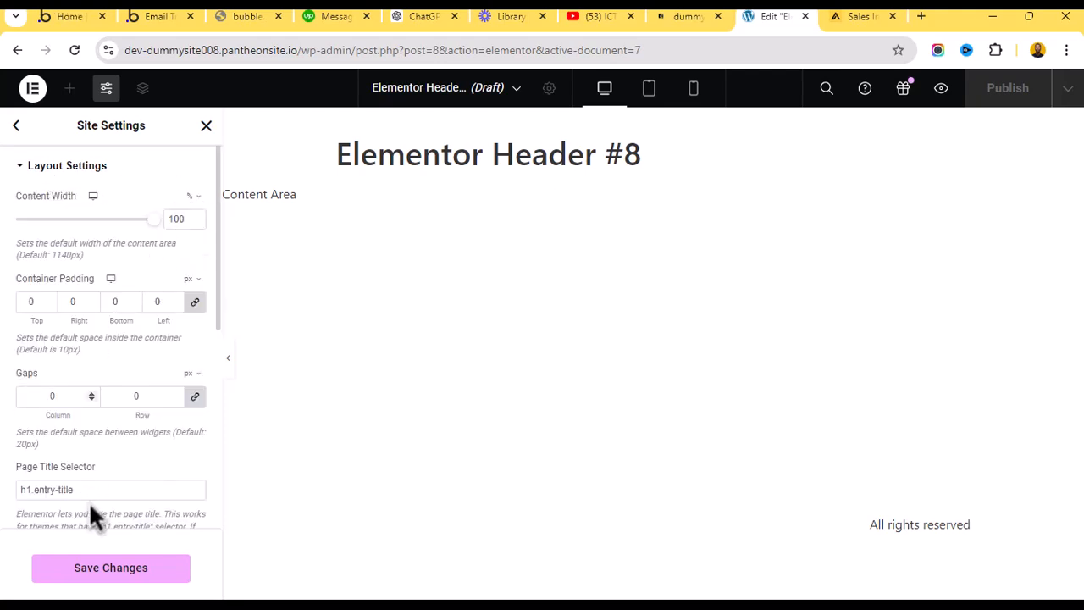
pyautogui.click(95, 564)
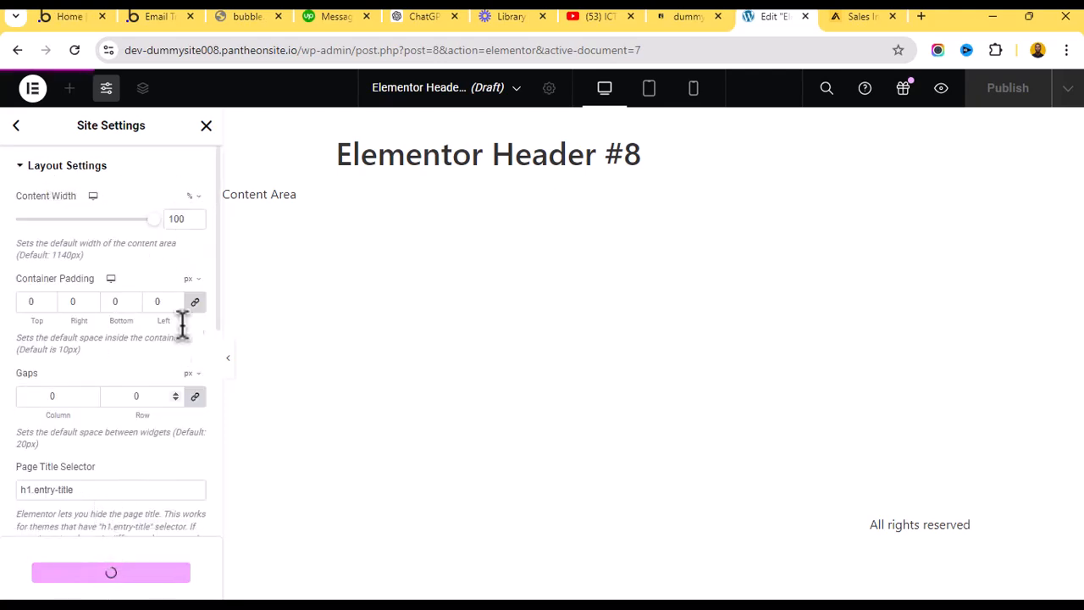
pyautogui.click(207, 127)
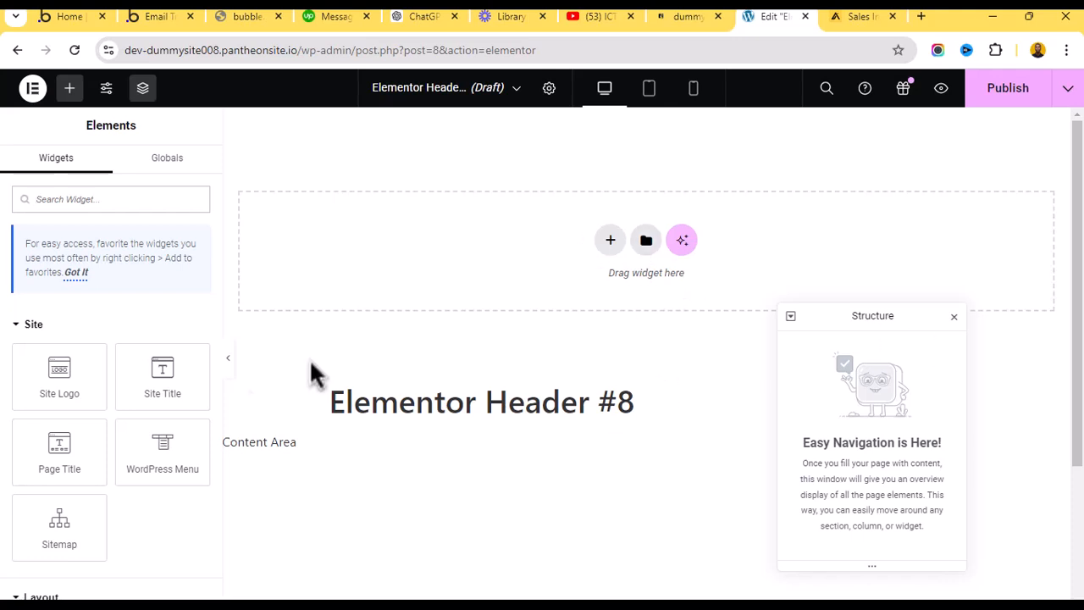
# Add a container to the header template and set it to Full Width content with a width of 1200 px.
pyautogui.scroll(-3, 76, 389)
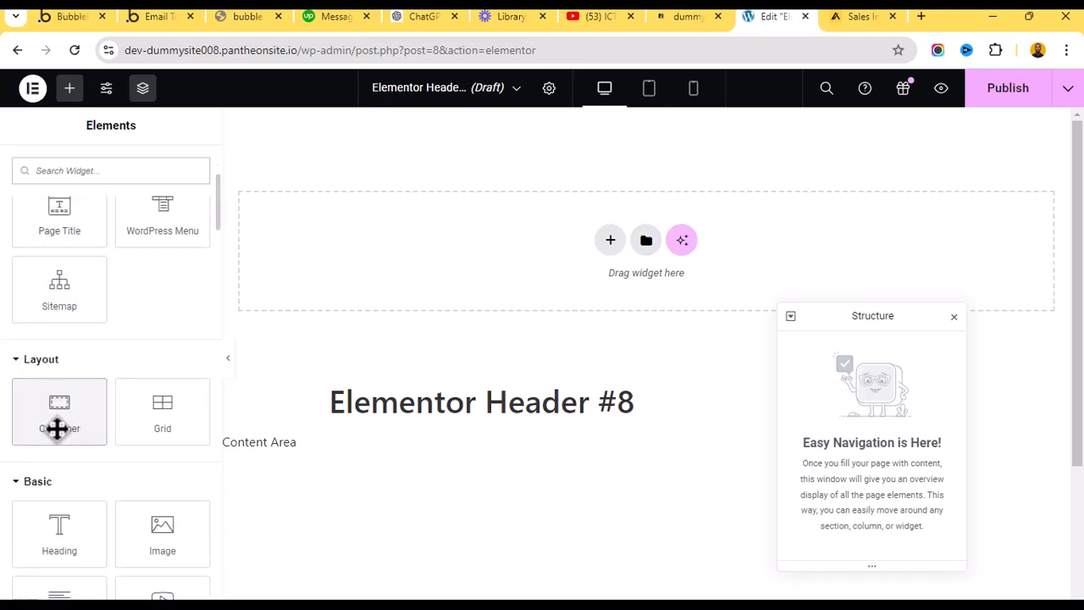
pyautogui.click(56, 428)
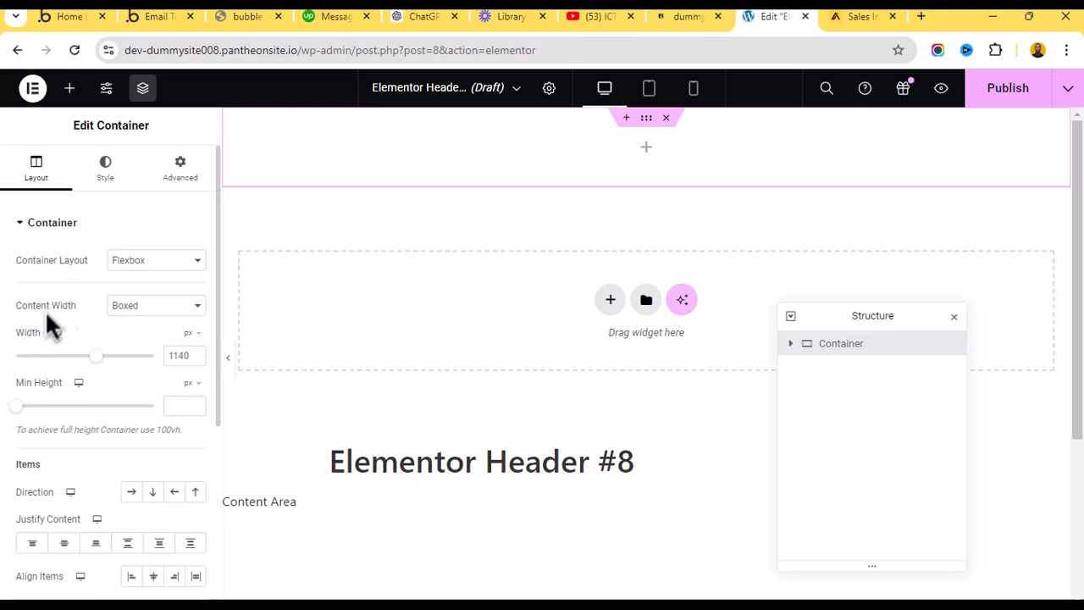
pyautogui.click(144, 309)
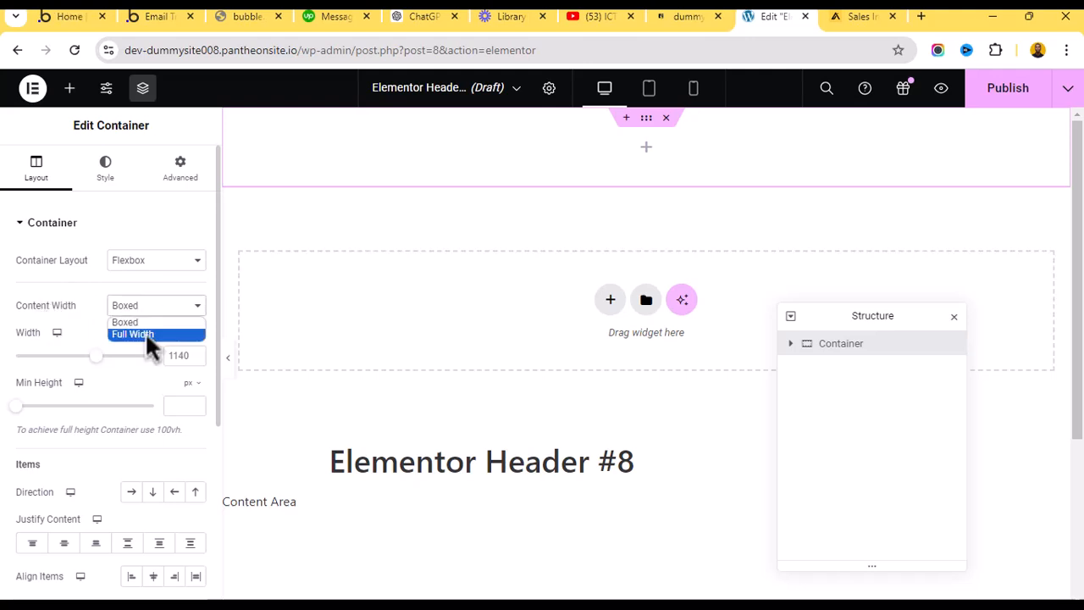
pyautogui.click(145, 333)
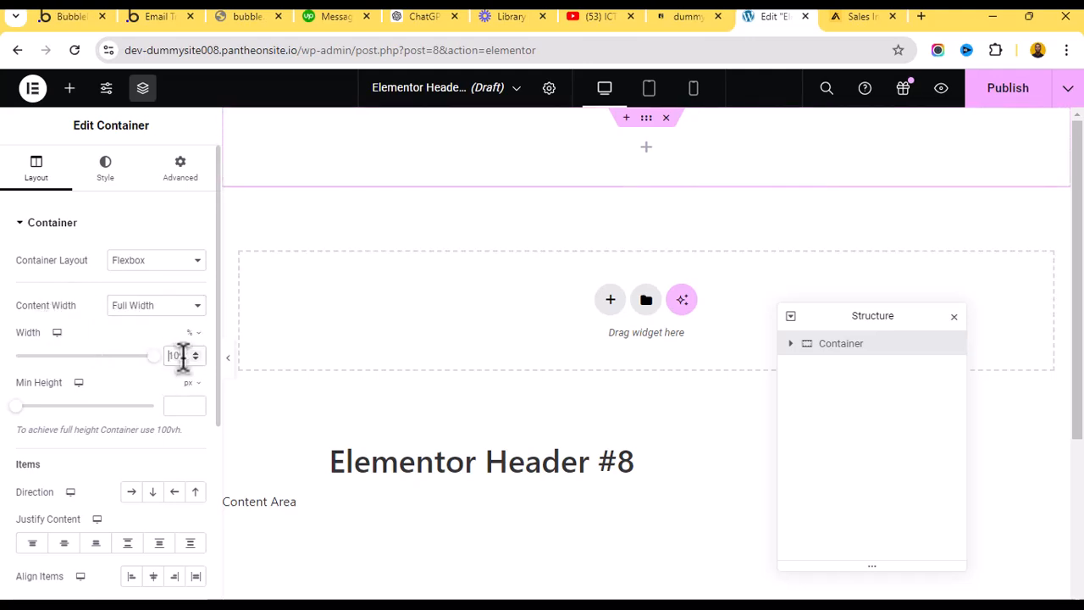
pyautogui.click(191, 355)
pyautogui.write('1200')
pyautogui.click(191, 335)
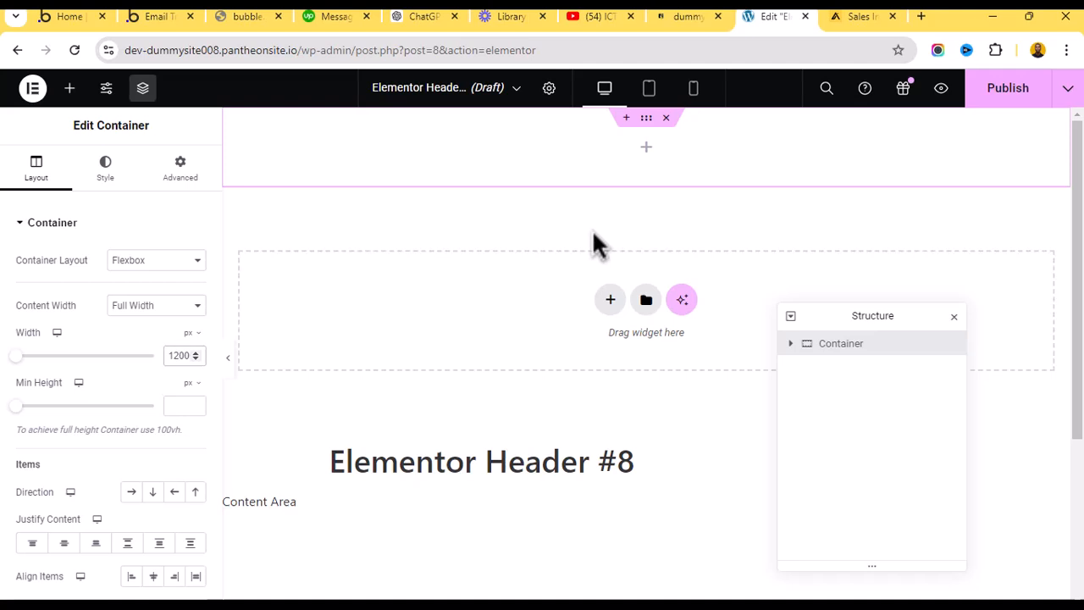
# Set the container's minimum height to 80 px and preview the header without the editing panels.
pyautogui.click(229, 361)
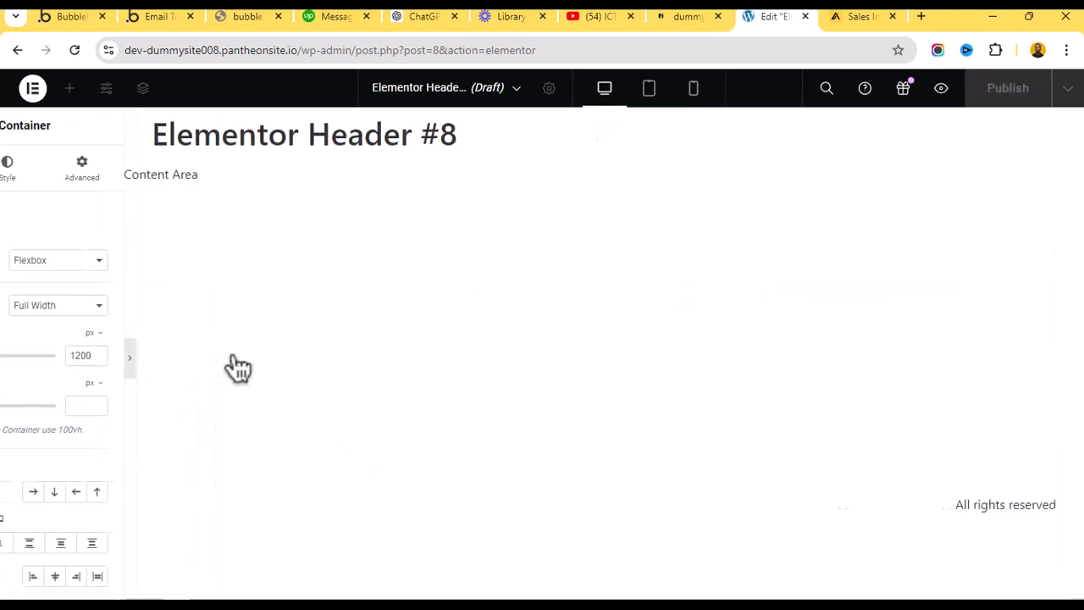
pyautogui.click(10, 366)
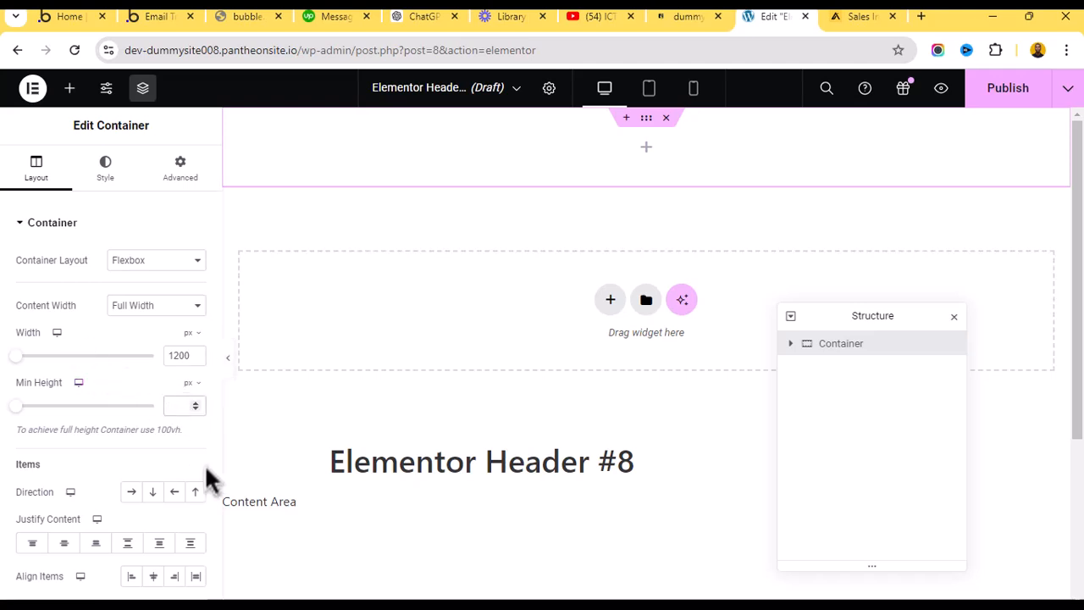
pyautogui.write('80')
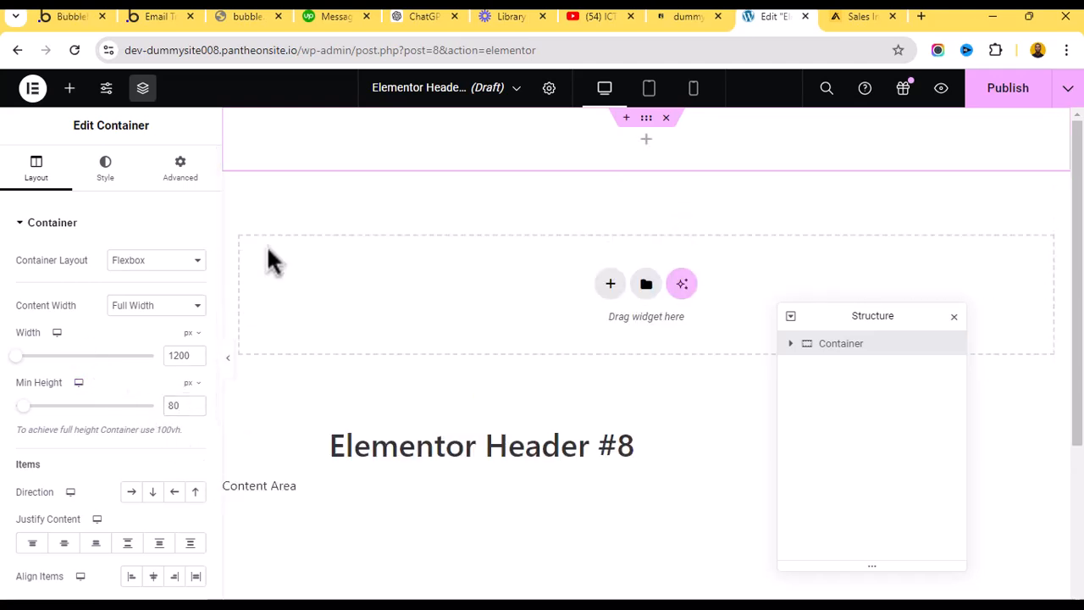
pyautogui.click(233, 363)
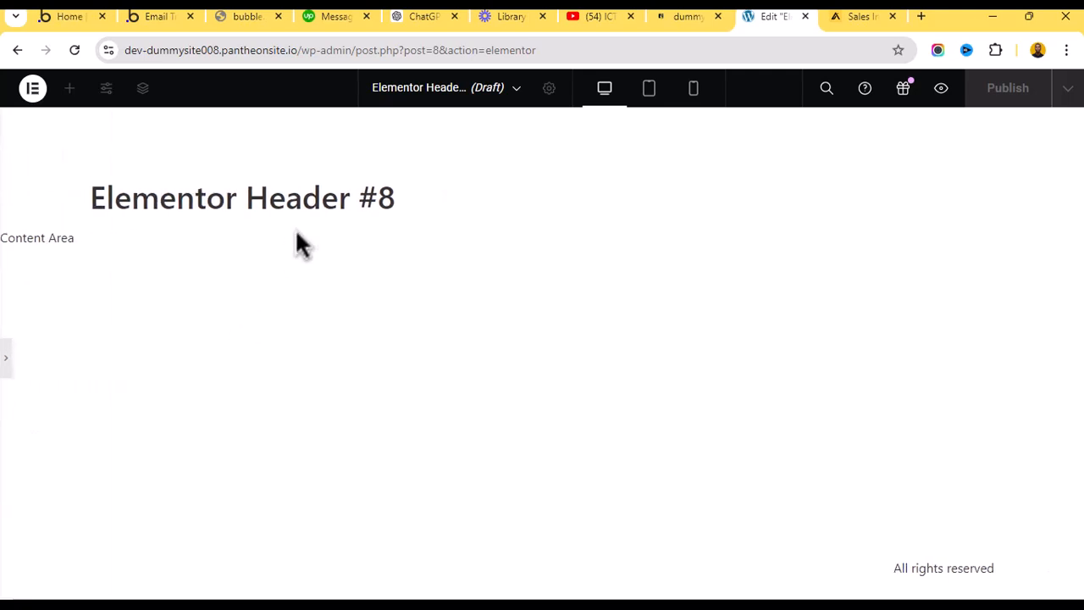
pyautogui.click(5, 358)
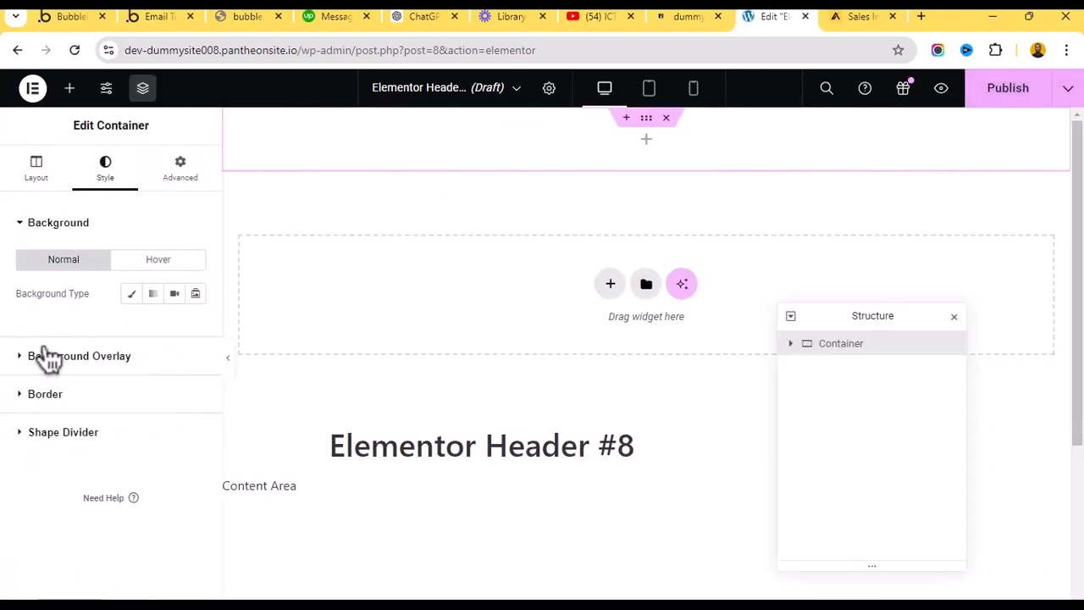
pyautogui.click(23, 396)
pyautogui.scroll(-1, 135, 330)
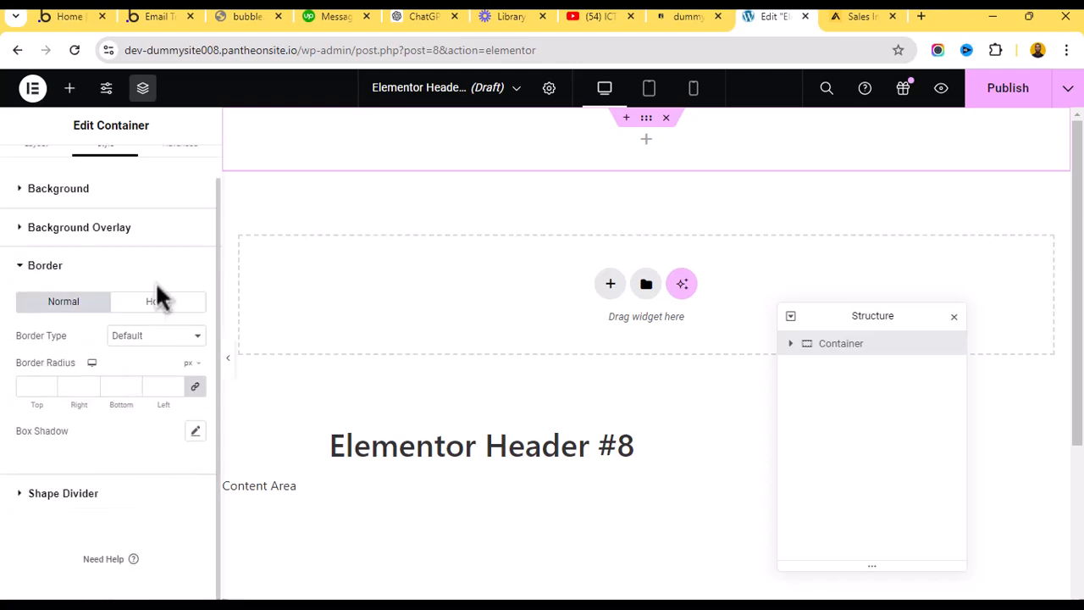
pyautogui.click(139, 343)
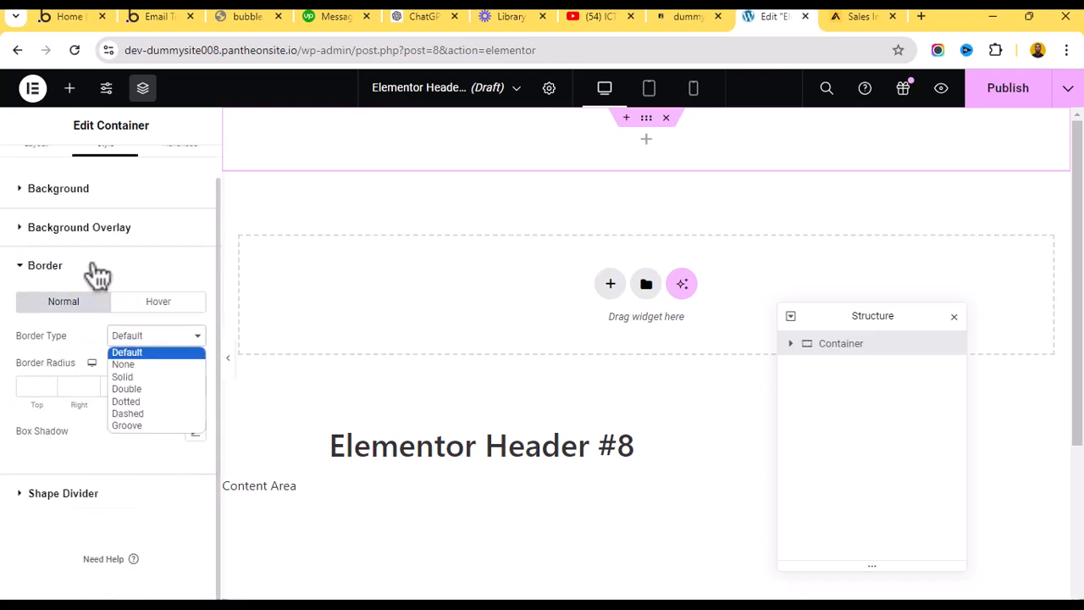
pyautogui.click(95, 188)
pyautogui.click(95, 188)
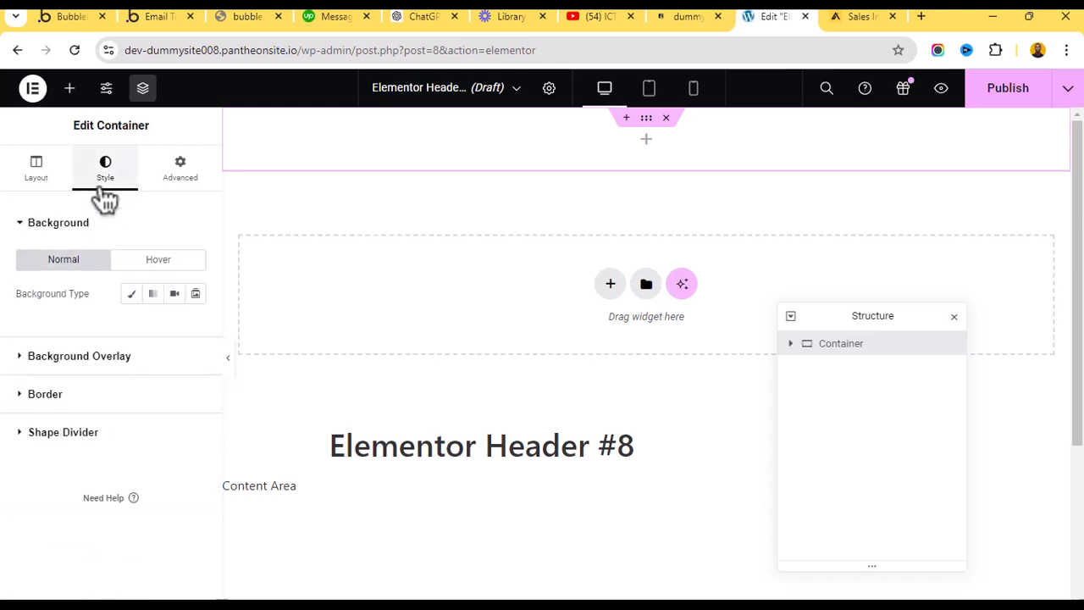
# Give the container a classic background in the global Primary color and preview the header without the editing panels.
pyautogui.click(132, 295)
pyautogui.click(175, 327)
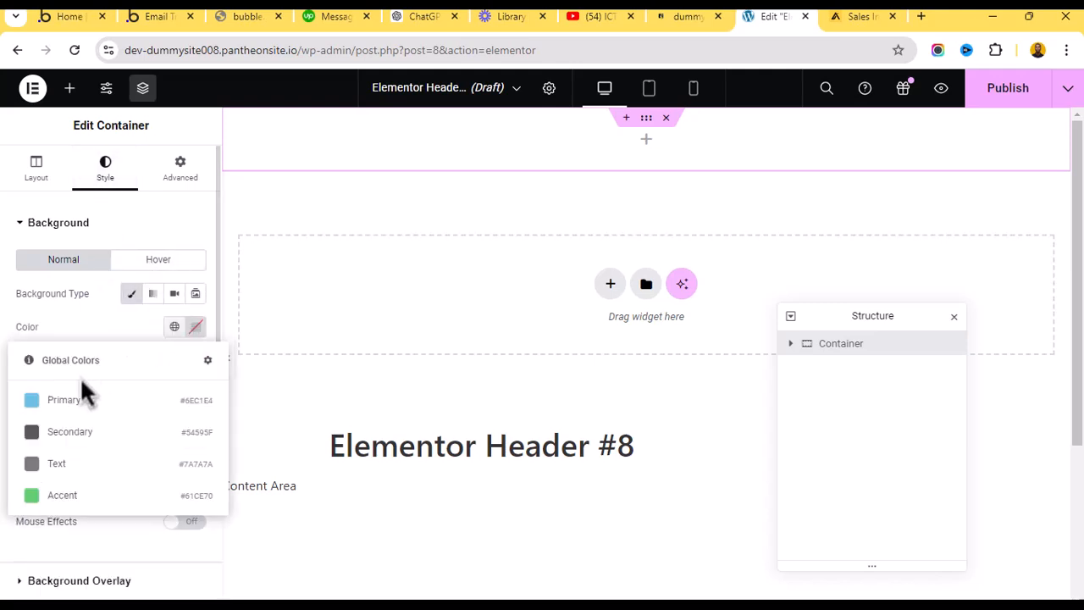
pyautogui.click(55, 403)
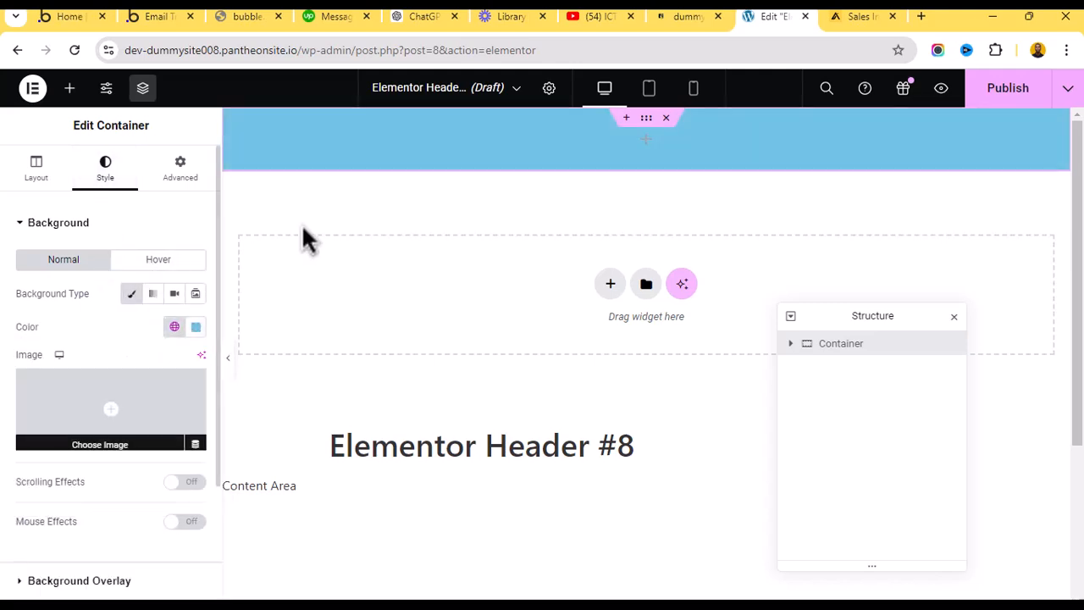
pyautogui.click(228, 361)
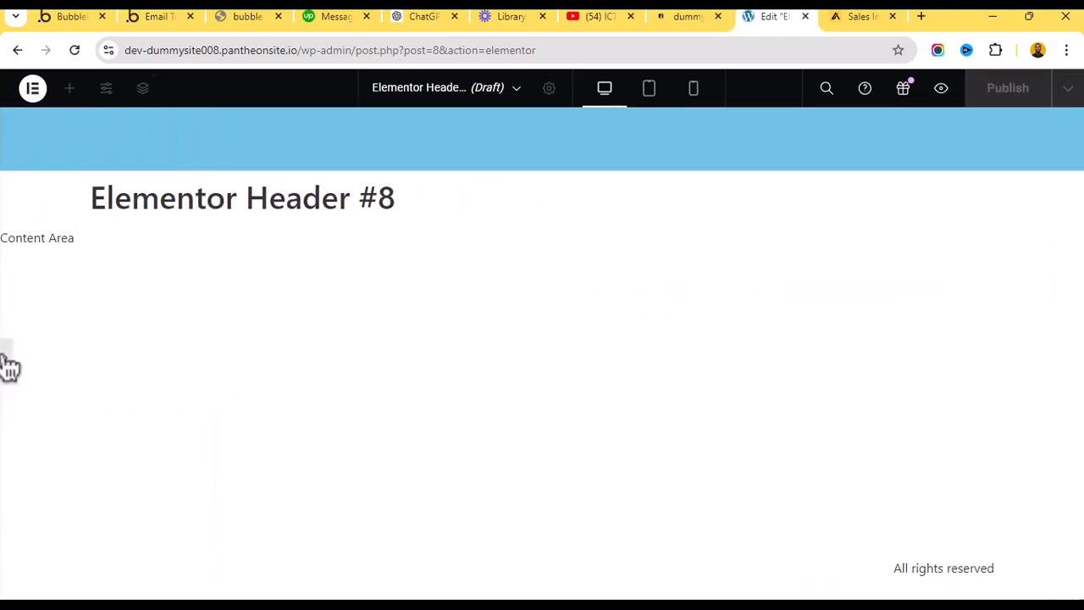
pyautogui.click(7, 364)
# Try container widths of 1200 px and 800 px in the layout settings.
pyautogui.click(38, 173)
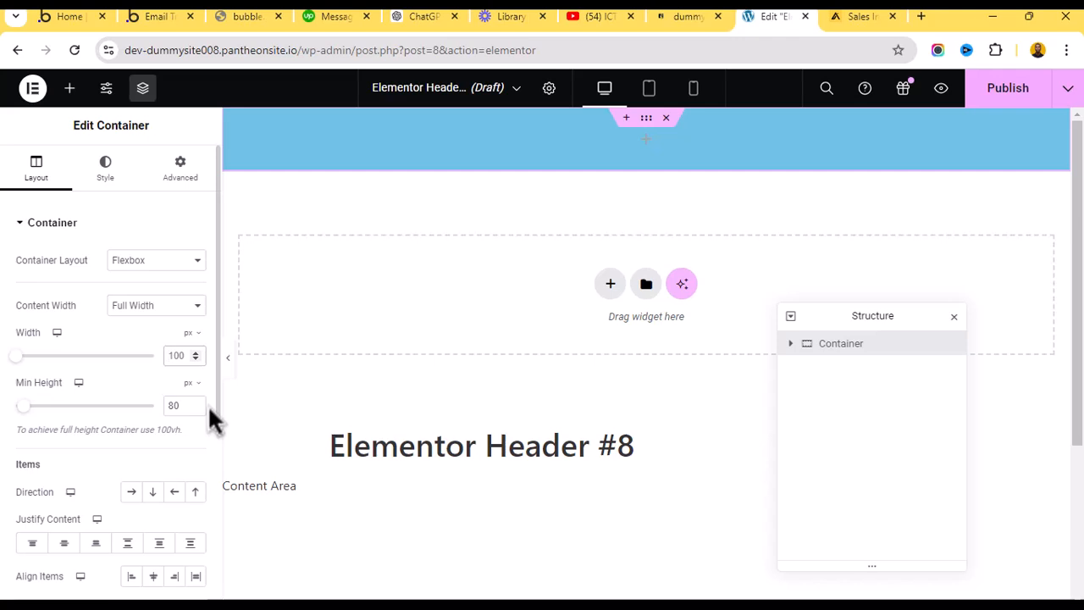
pyautogui.write('1')
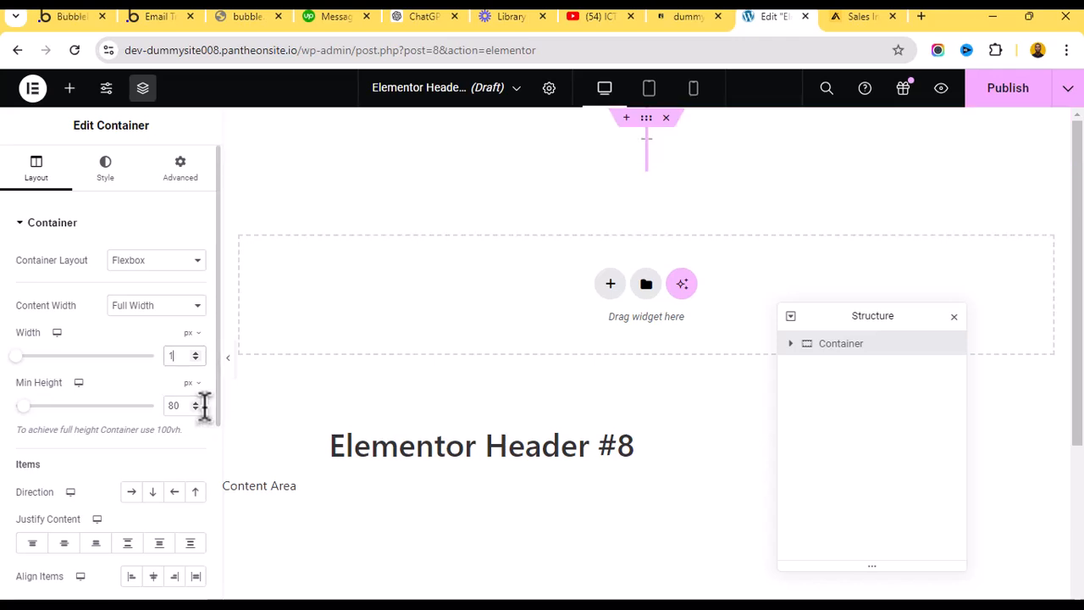
pyautogui.write('200')
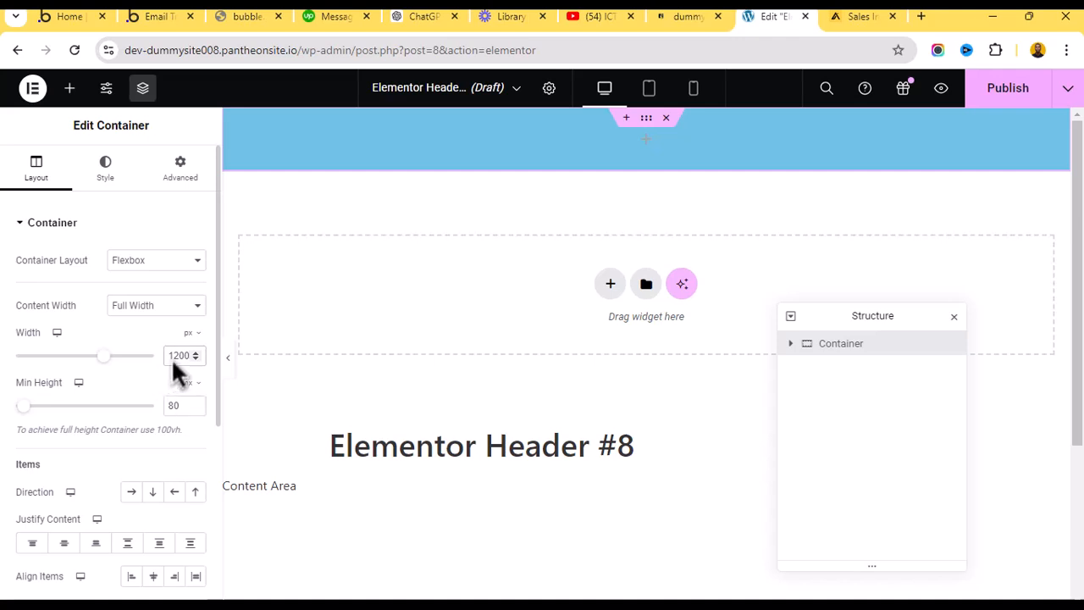
pyautogui.press('BackSpace')
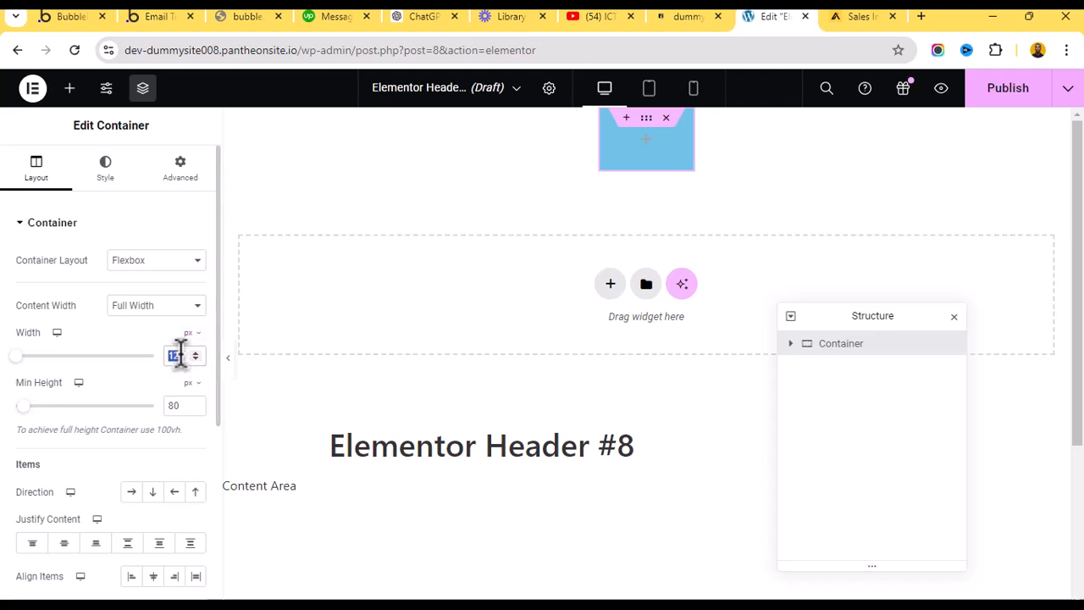
pyautogui.write('800')
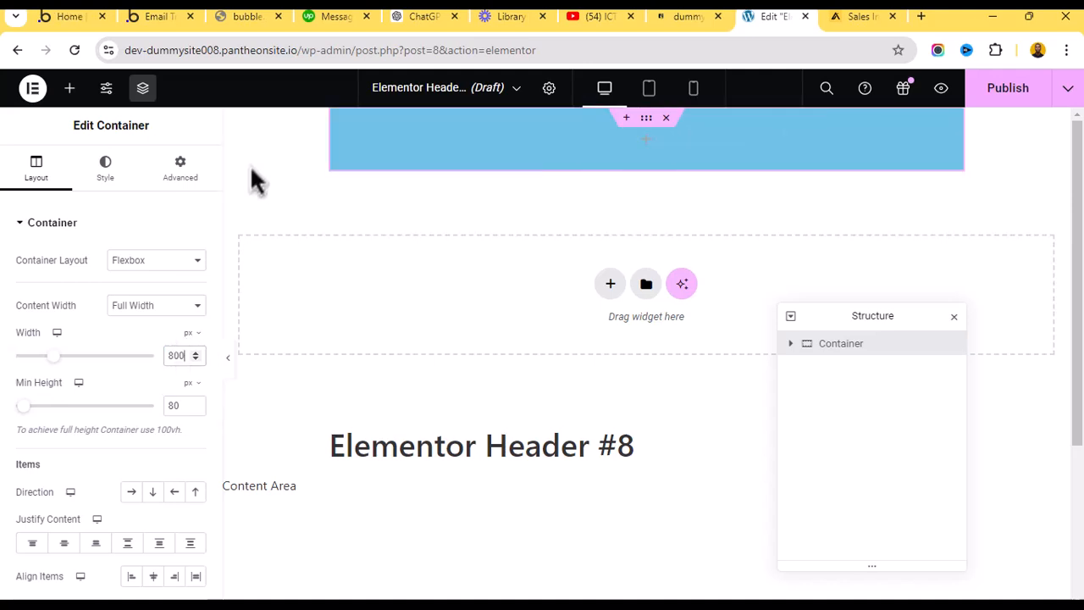
# Switch the container's content width to Boxed.
pyautogui.click(159, 307)
pyautogui.click(144, 313)
pyautogui.click(145, 314)
pyautogui.click(140, 334)
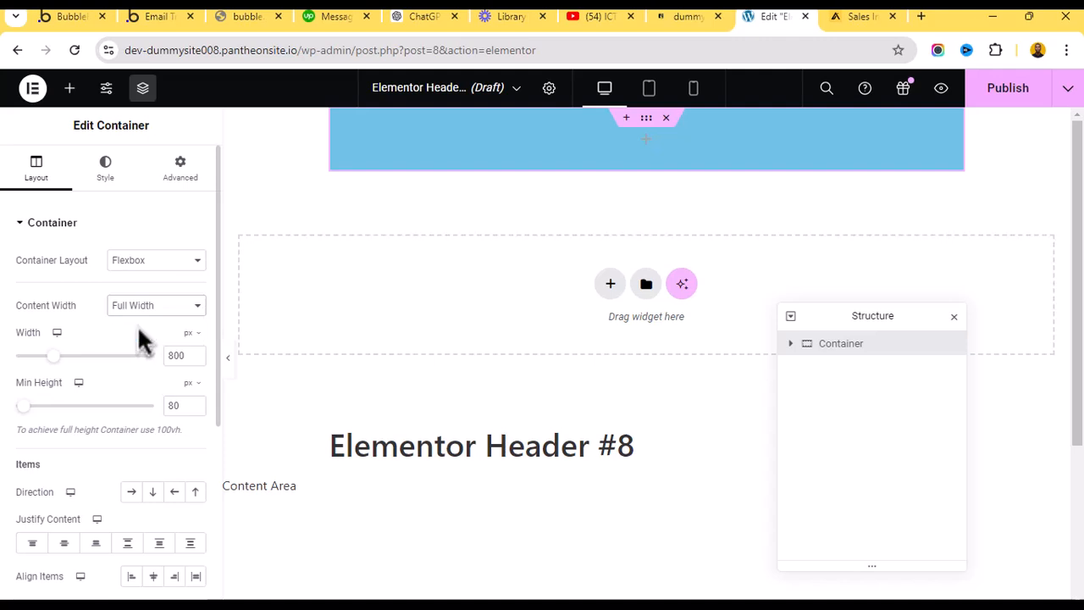
pyautogui.click(144, 321)
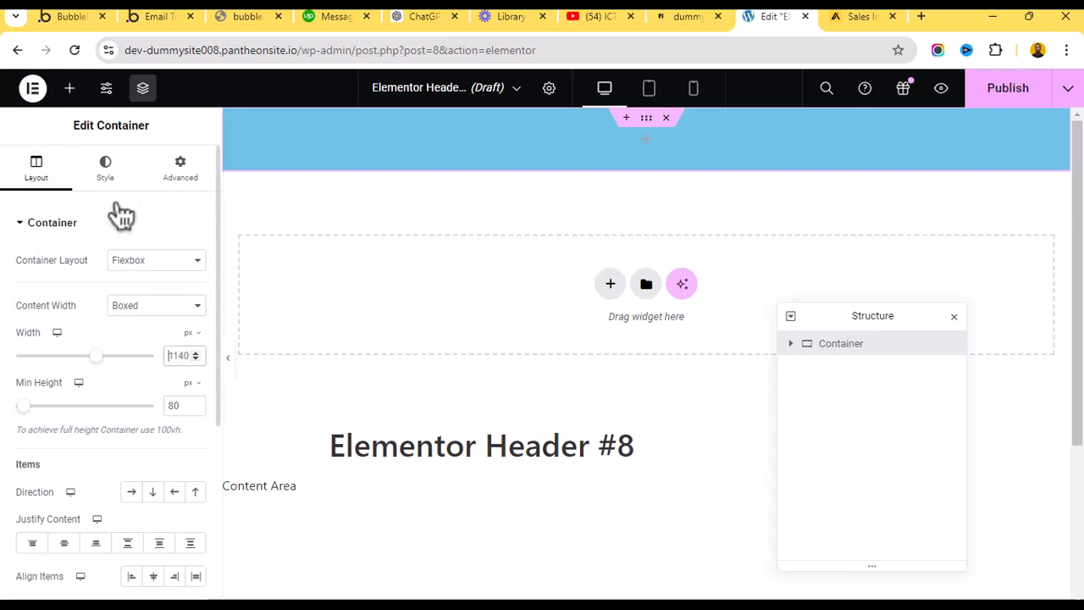
# Add a Site Logo widget to the container, open the site logo's media picker and leave it without choosing an image.
pyautogui.click(69, 89)
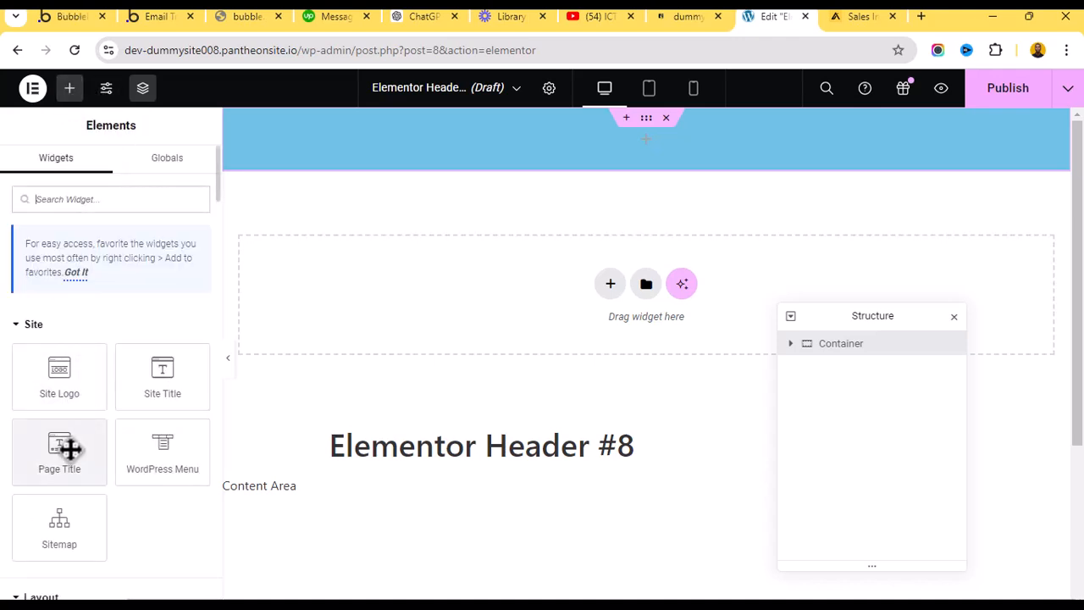
pyautogui.click(60, 403)
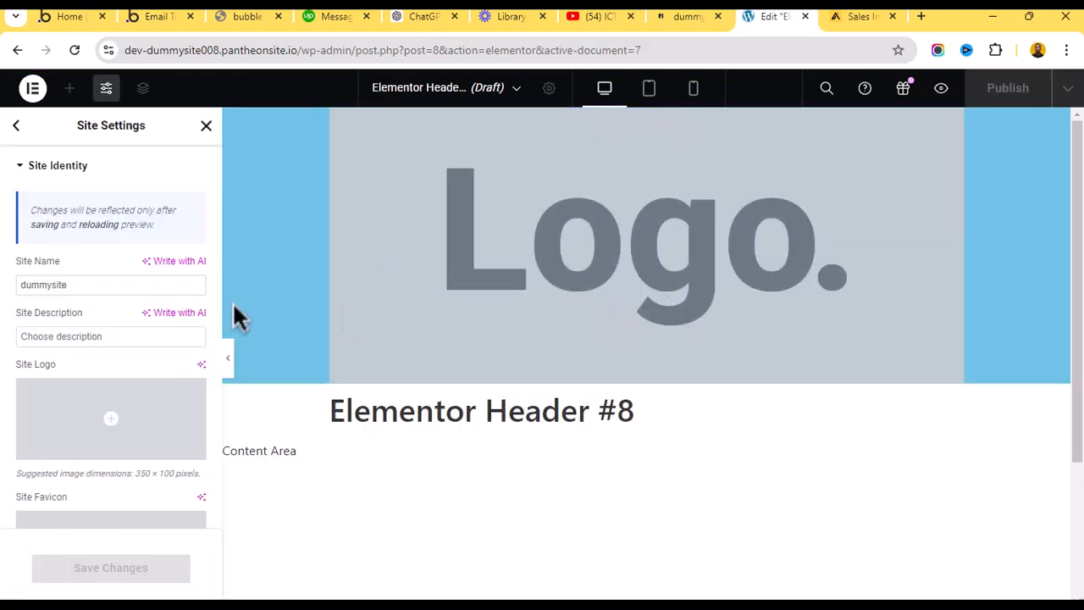
pyautogui.click(111, 447)
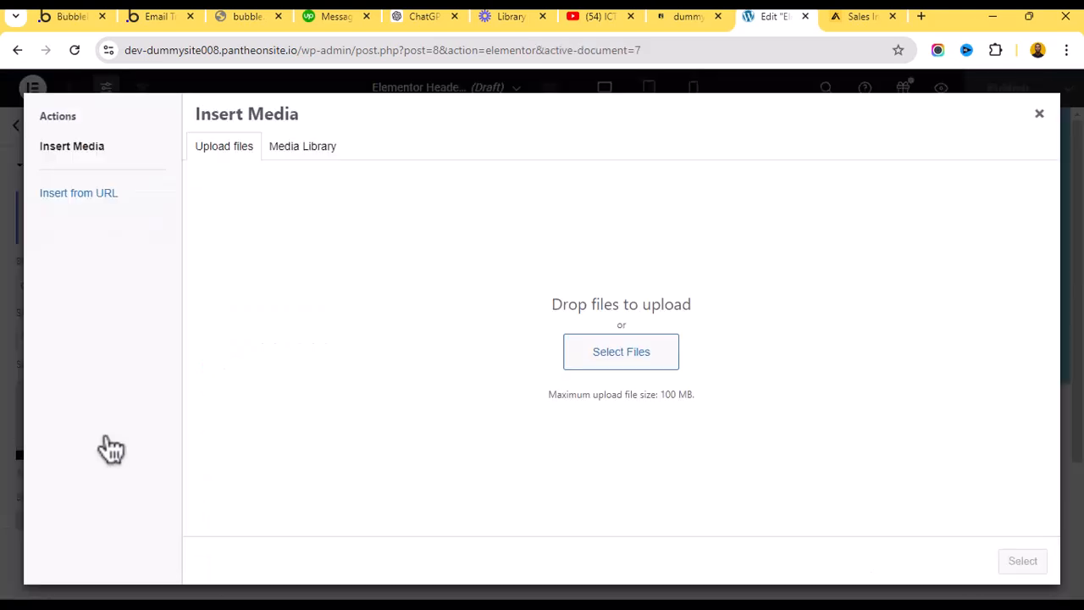
pyautogui.click(1039, 113)
pyautogui.click(206, 126)
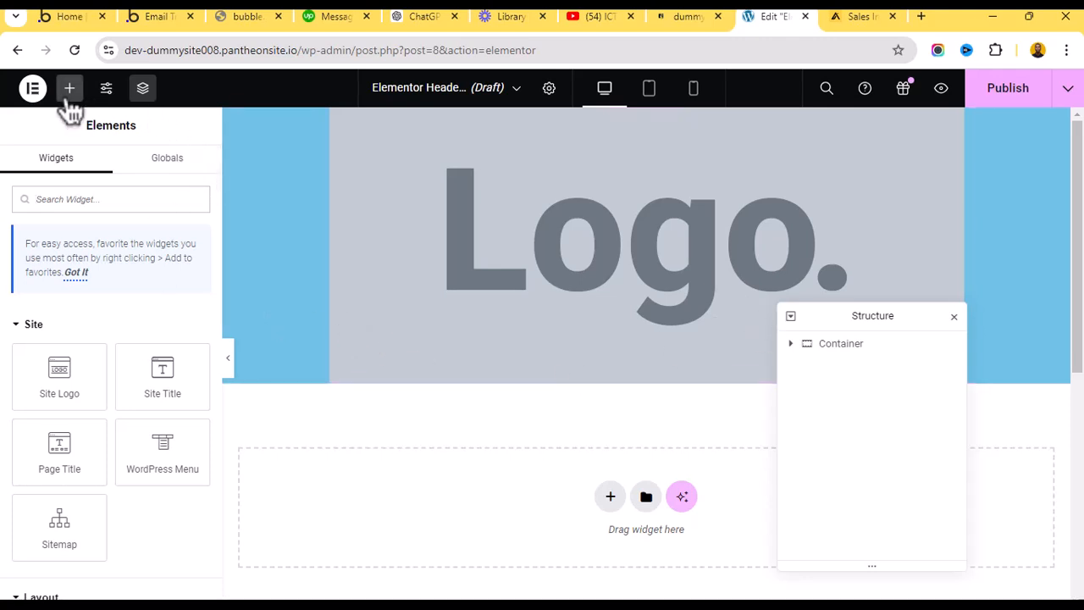
# Add a second container and move it above the blue container in the page structure.
pyautogui.scroll(-2, 59, 414)
pyautogui.scroll(-1, 68, 439)
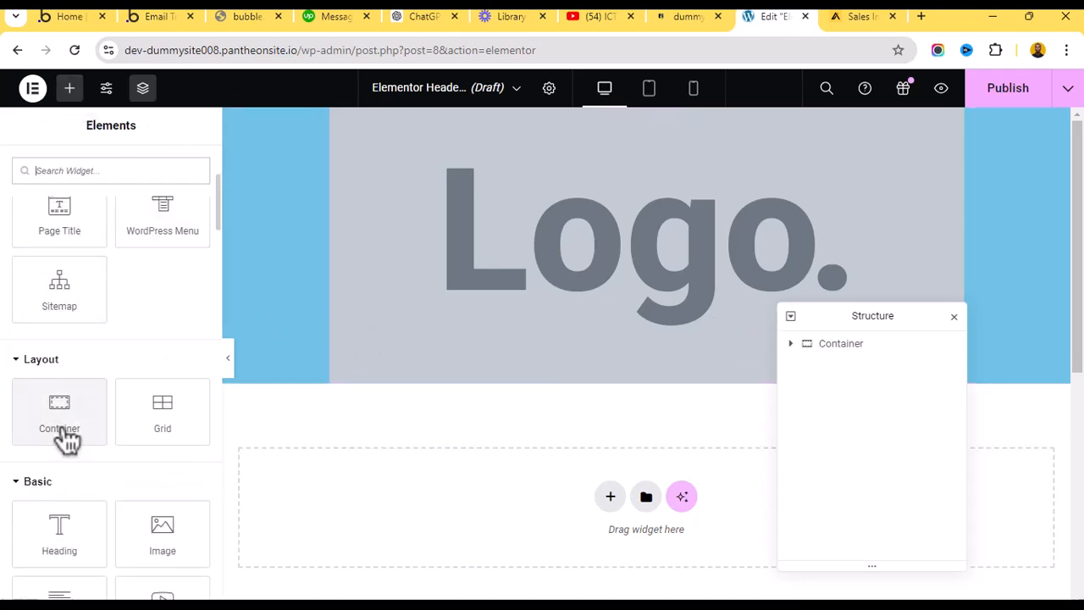
pyautogui.click(66, 421)
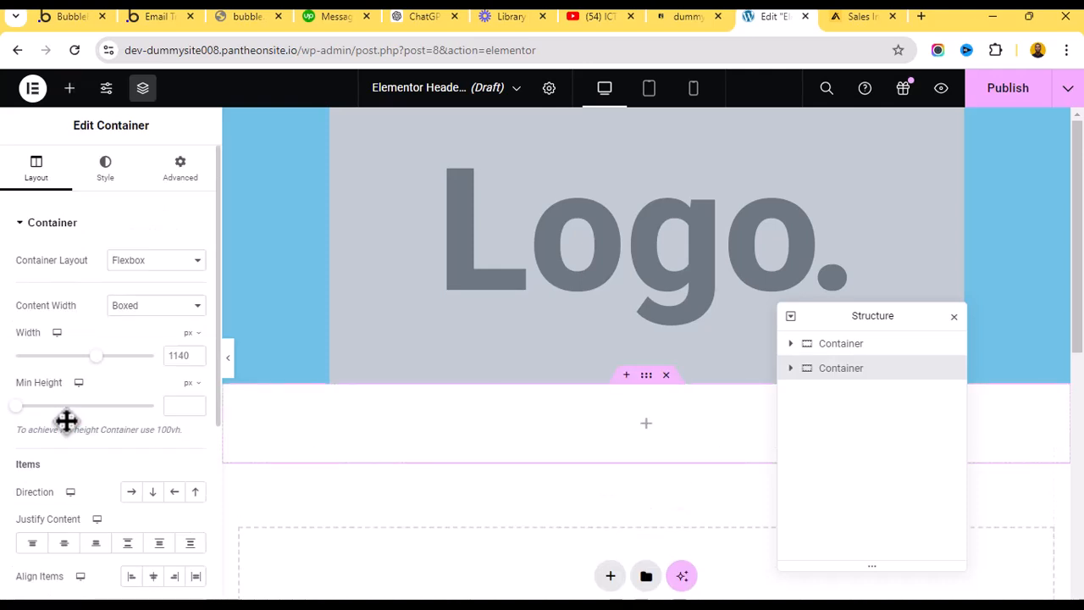
pyautogui.click(793, 345)
pyautogui.moveTo(814, 390); pyautogui.dragTo(813, 345)
# Delete the Site Logo widget and the empty white container above the blue one.
pyautogui.click(817, 392)
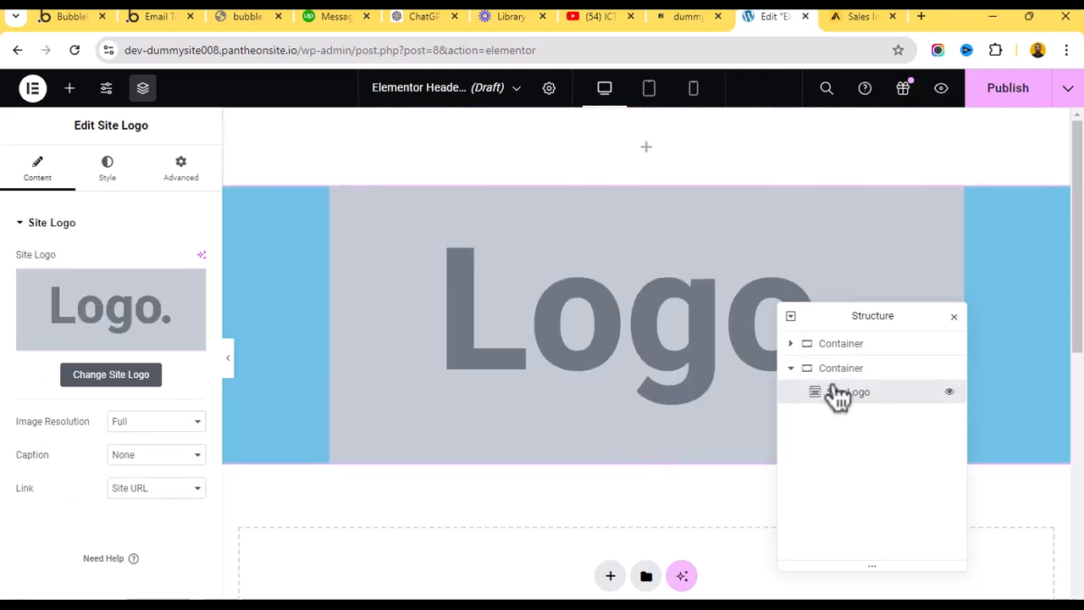
pyautogui.press('Delete')
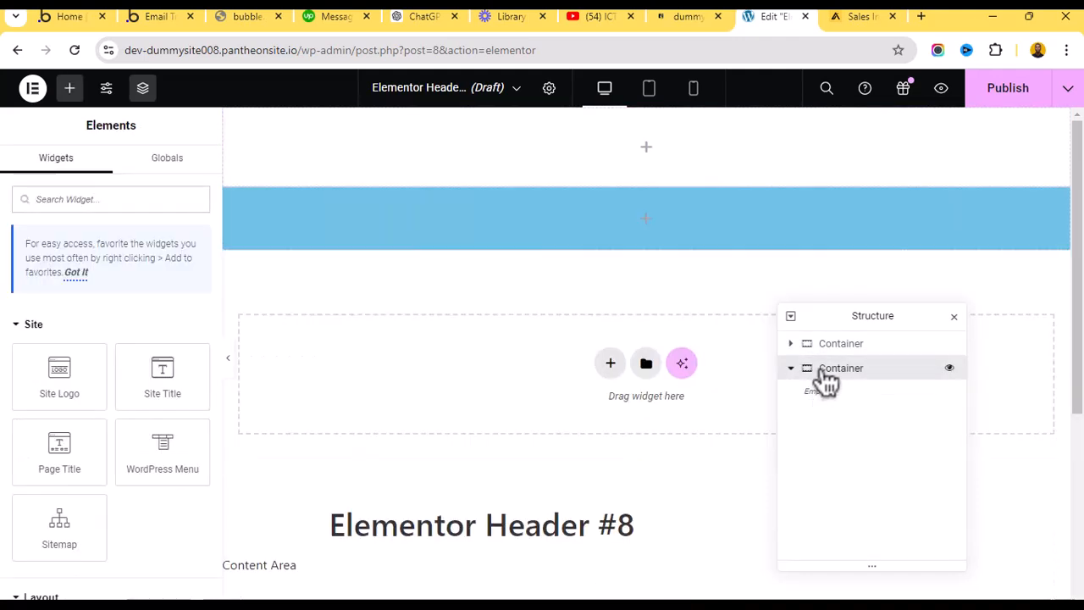
pyautogui.click(818, 369)
pyautogui.click(823, 347)
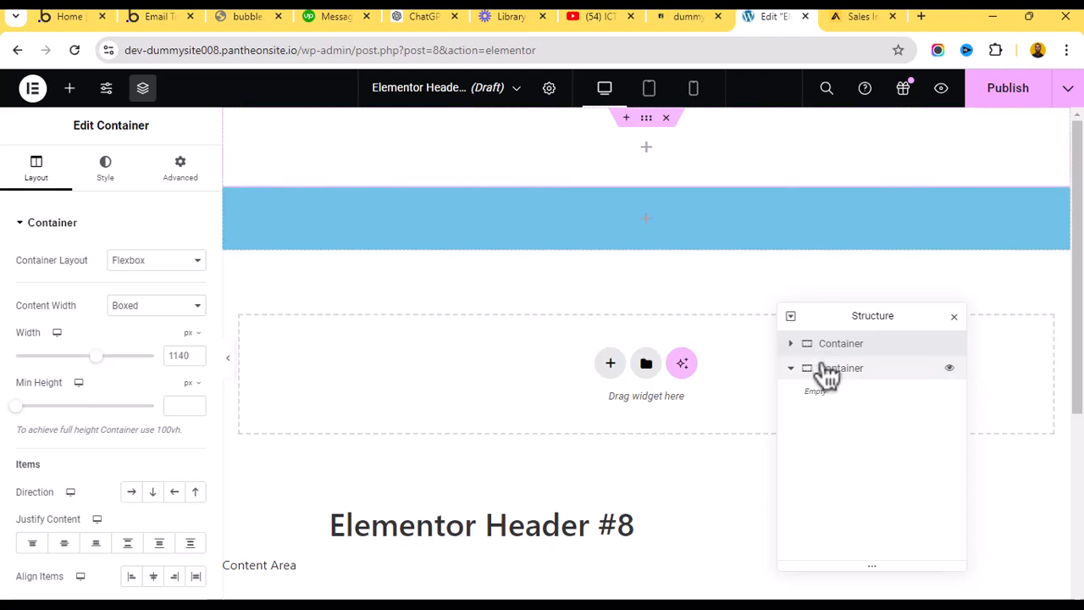
pyautogui.press('Delete')
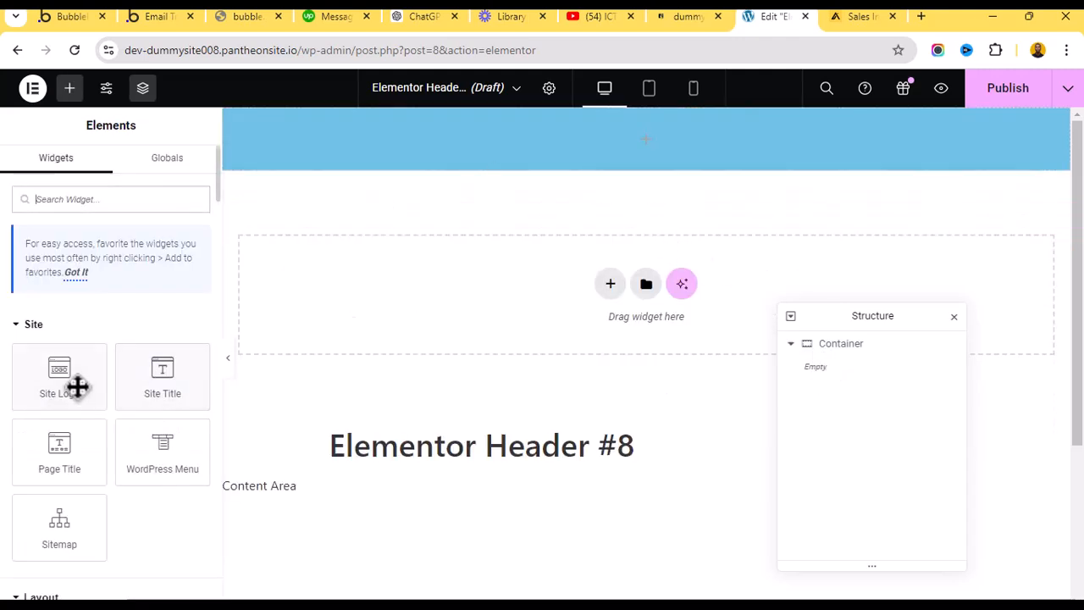
# Add a container inside the blue container and duplicate it to get two nested containers.
pyautogui.click(836, 347)
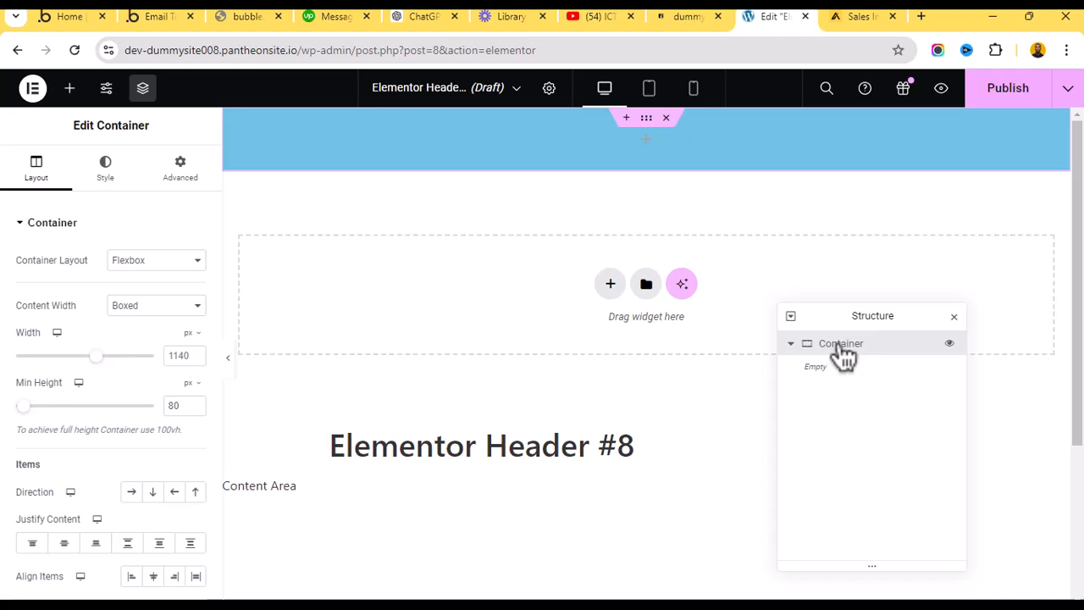
pyautogui.click(69, 88)
pyautogui.scroll(-2, 63, 500)
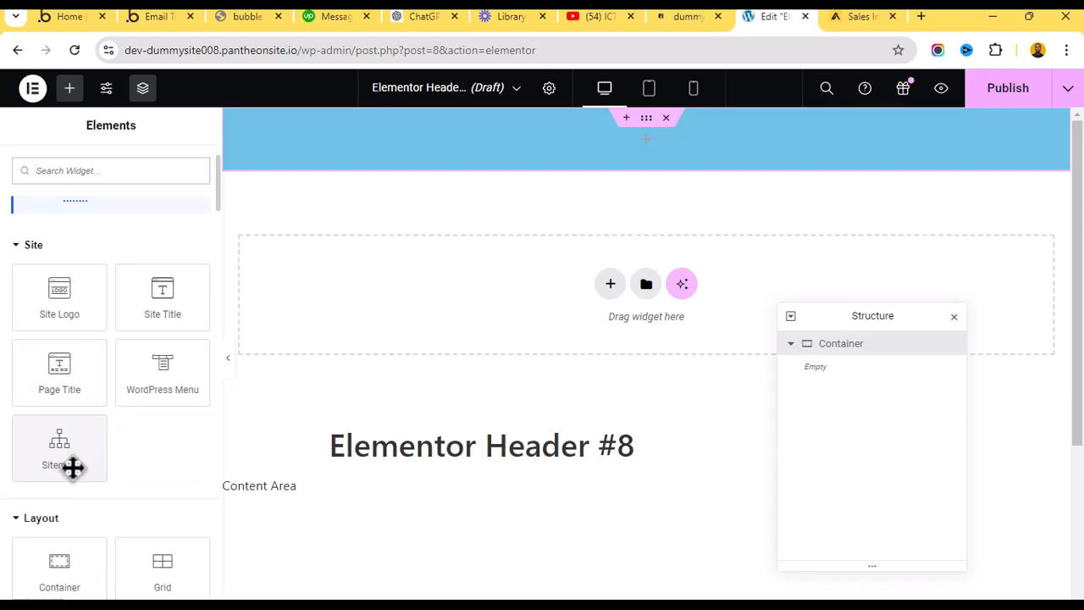
pyautogui.click(71, 574)
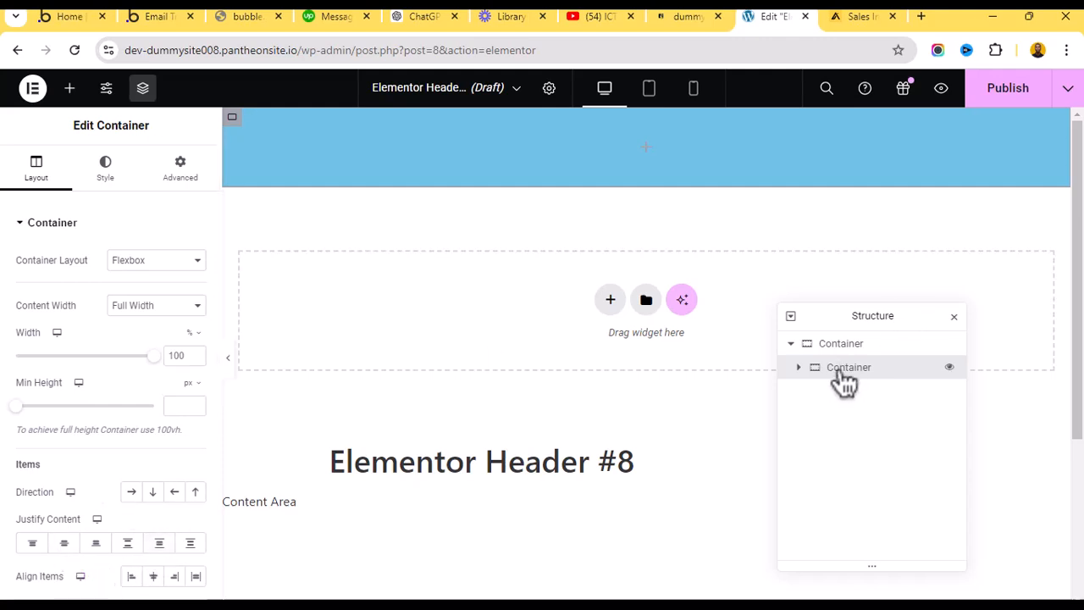
pyautogui.hotkey('ctrl', 'd')
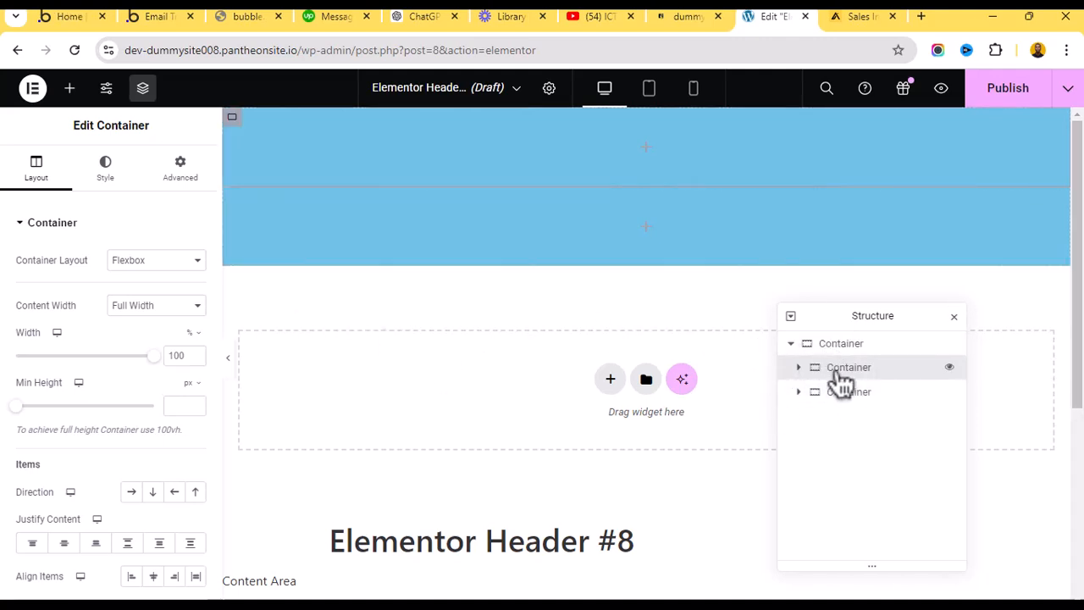
# Set the blue parent container's direction to row so its items sit side by side.
pyautogui.click(849, 345)
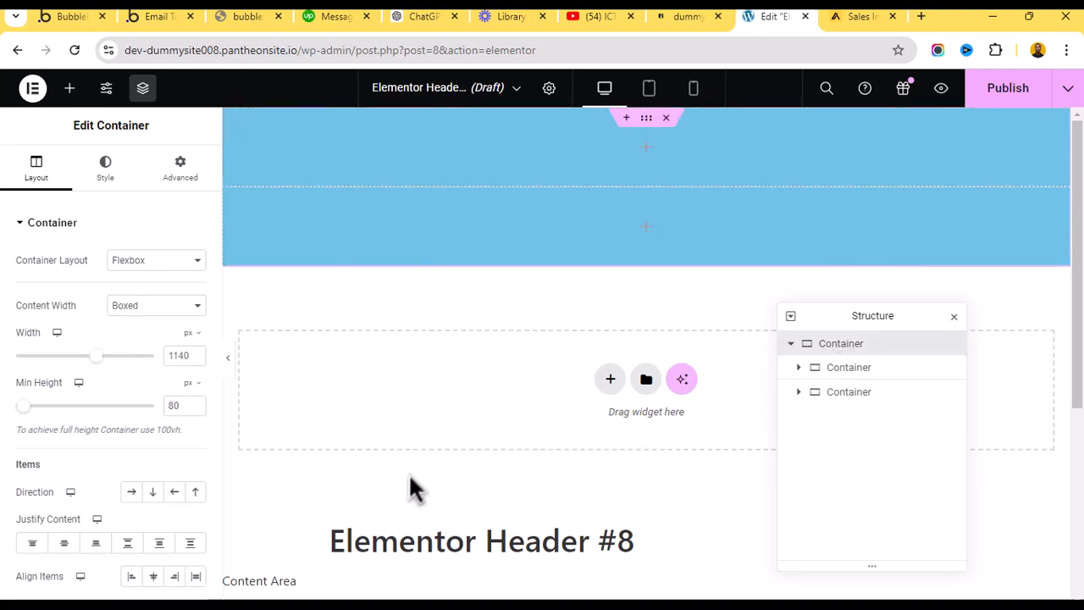
pyautogui.click(132, 491)
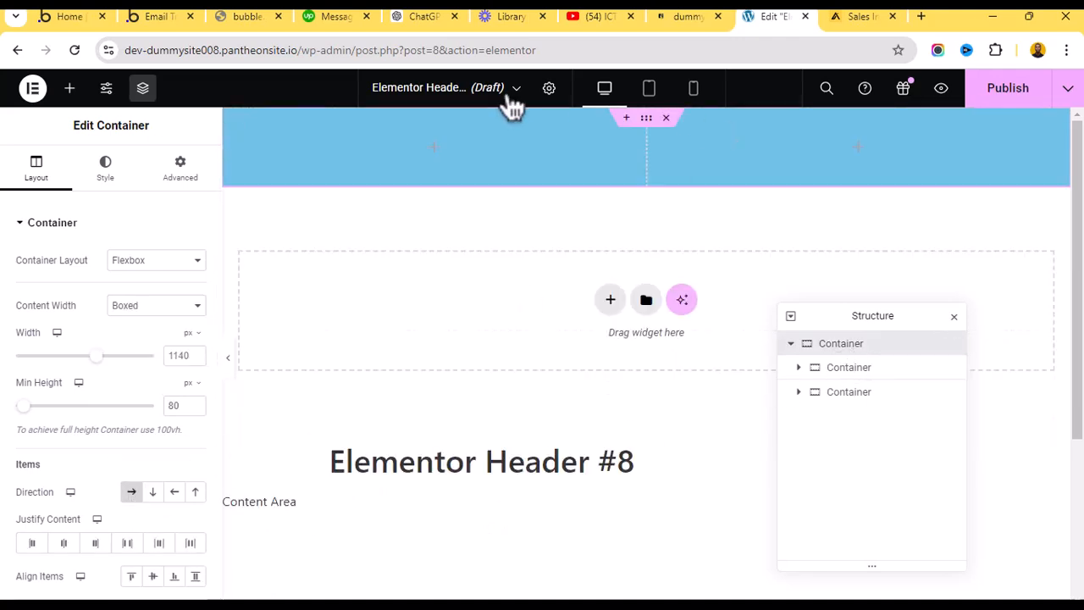
# Give the first nested container a classic background in the global Accent color.
pyautogui.click(868, 370)
pyautogui.click(129, 172)
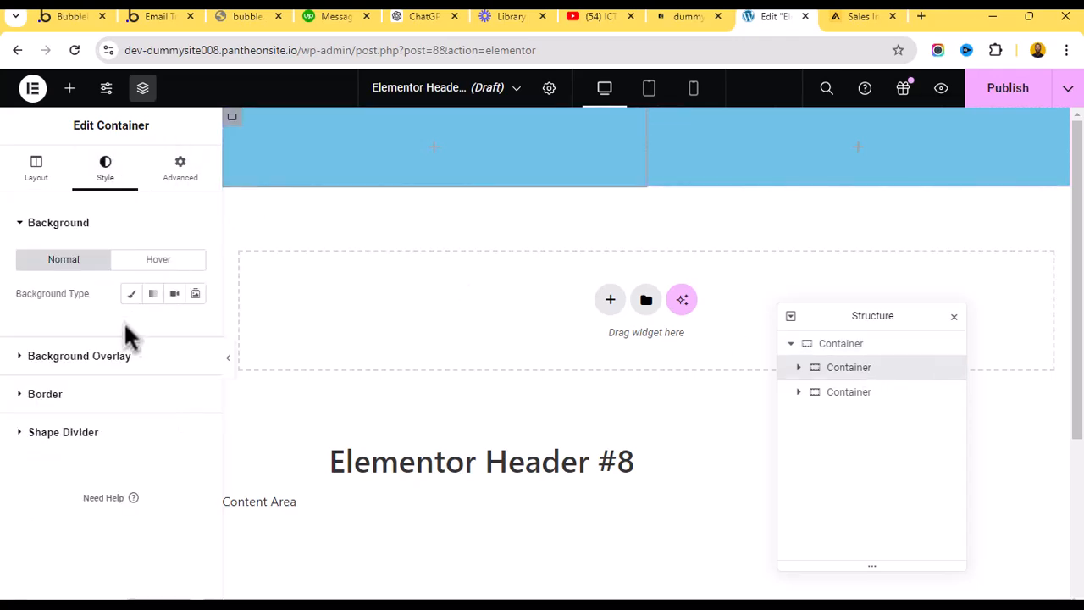
pyautogui.click(131, 293)
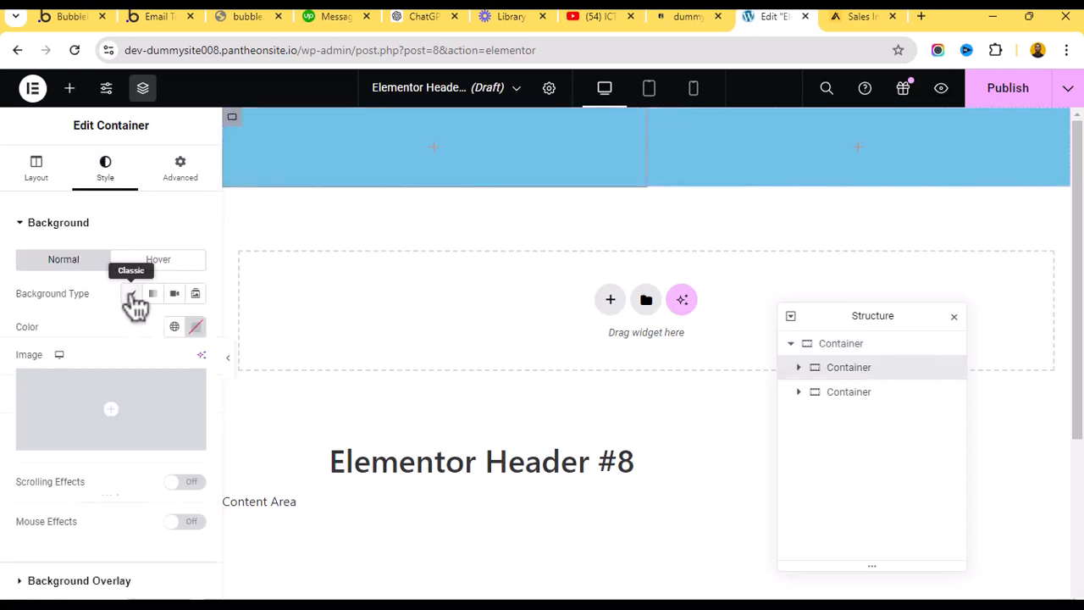
pyautogui.click(175, 327)
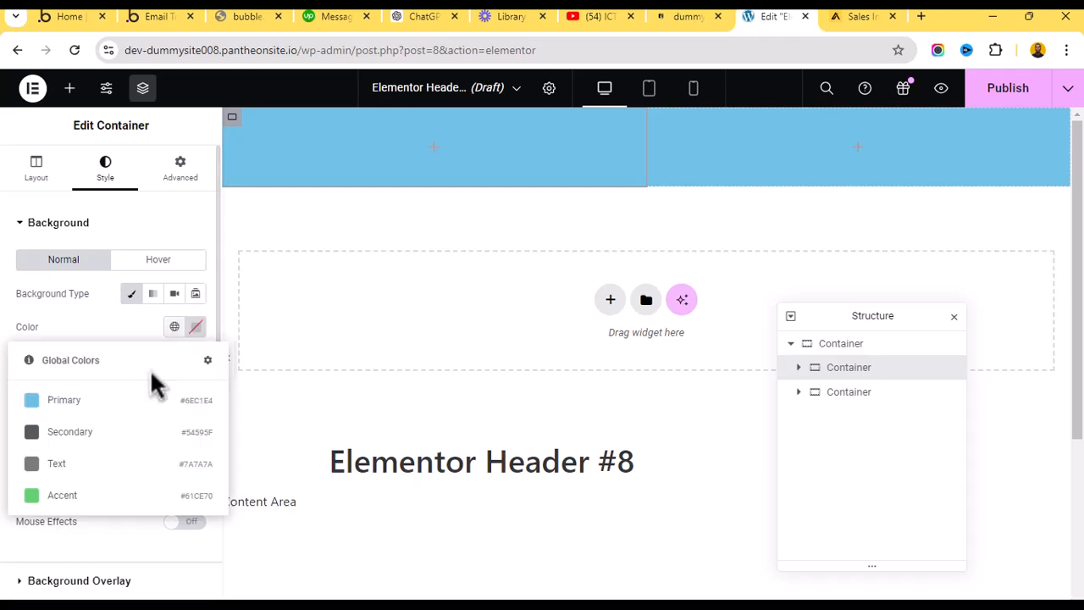
pyautogui.click(68, 495)
# Give the second nested container a classic background in the global Secondary color.
pyautogui.click(815, 395)
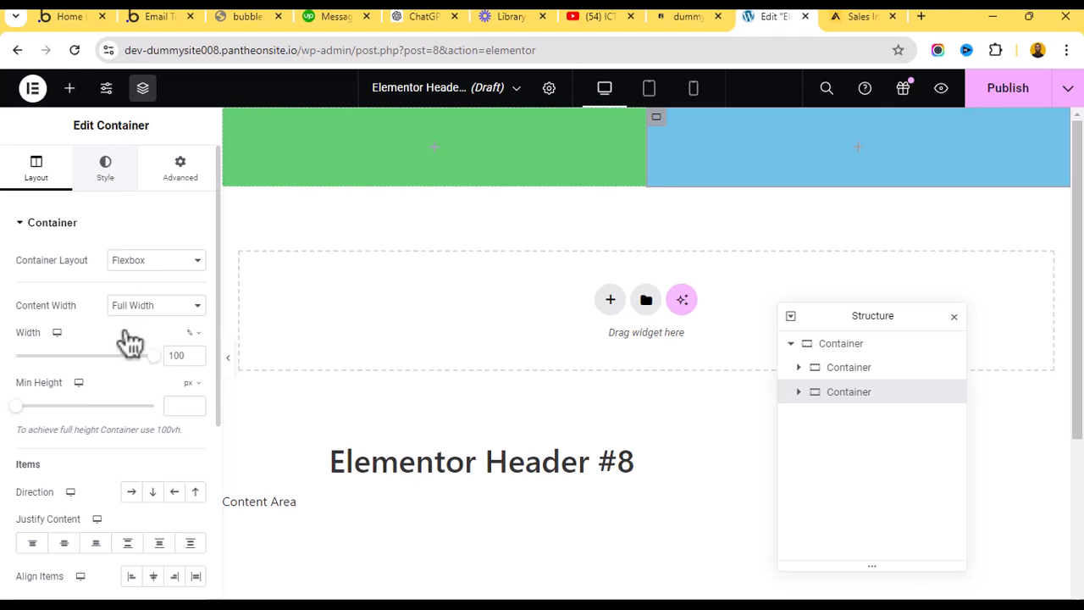
pyautogui.click(105, 168)
pyautogui.click(131, 296)
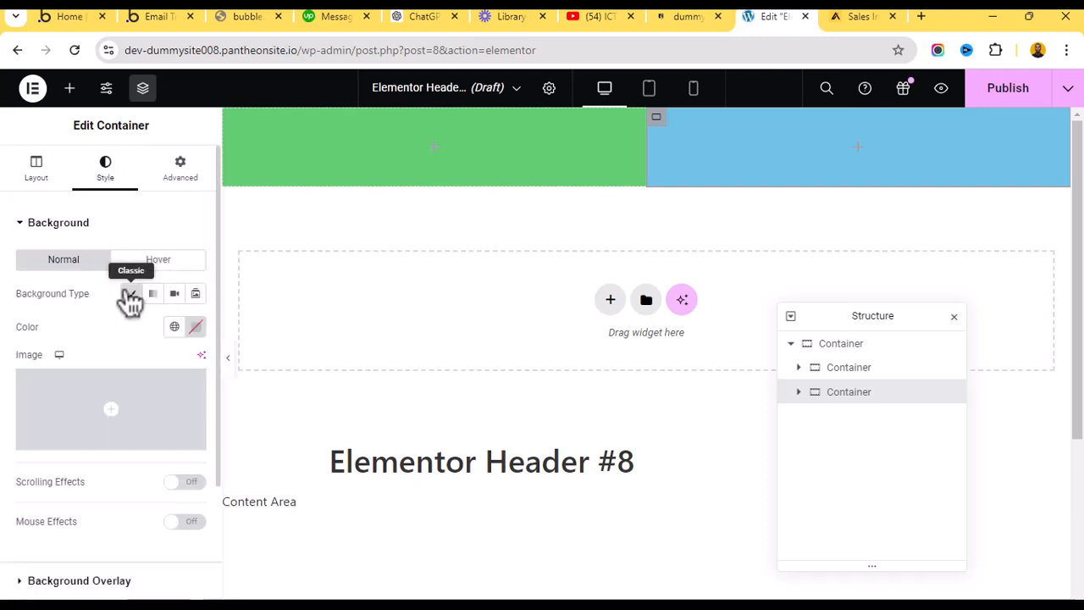
pyautogui.click(173, 327)
pyautogui.click(67, 431)
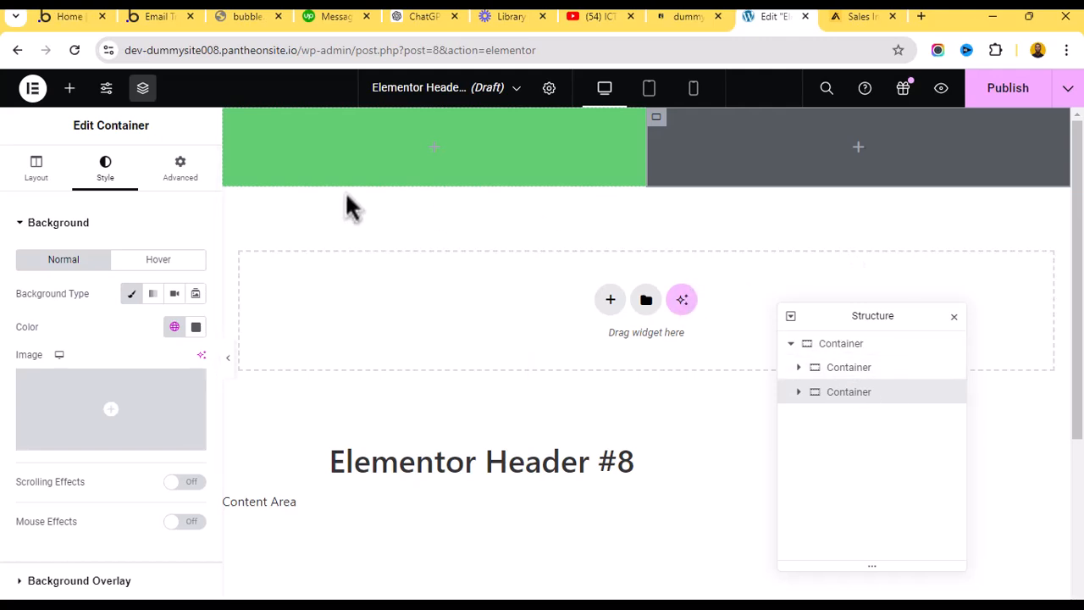
pyautogui.click(841, 370)
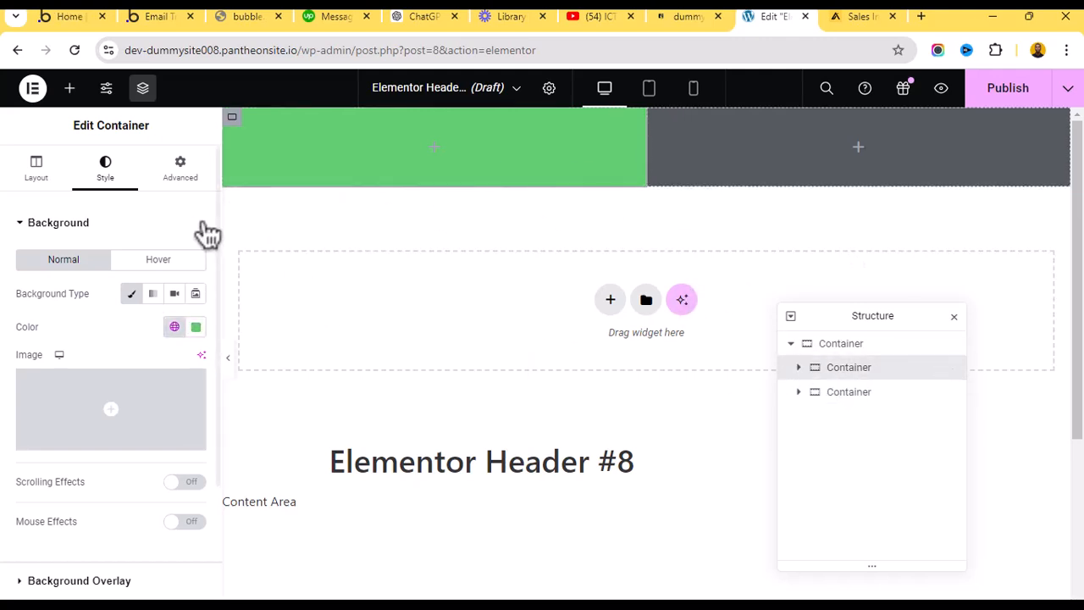
pyautogui.click(896, 347)
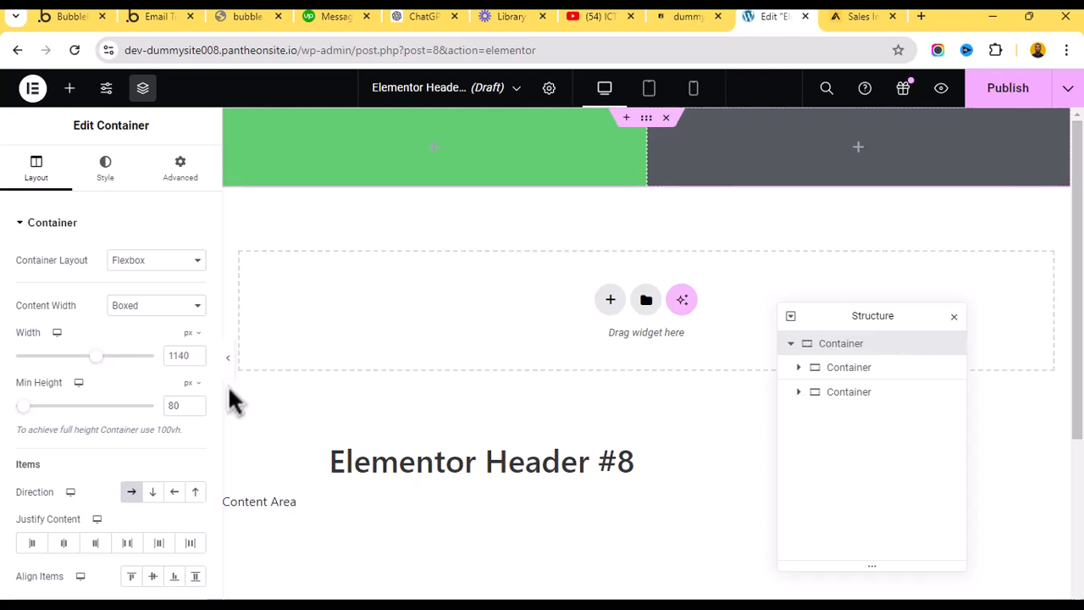
pyautogui.click(851, 368)
pyautogui.click(847, 392)
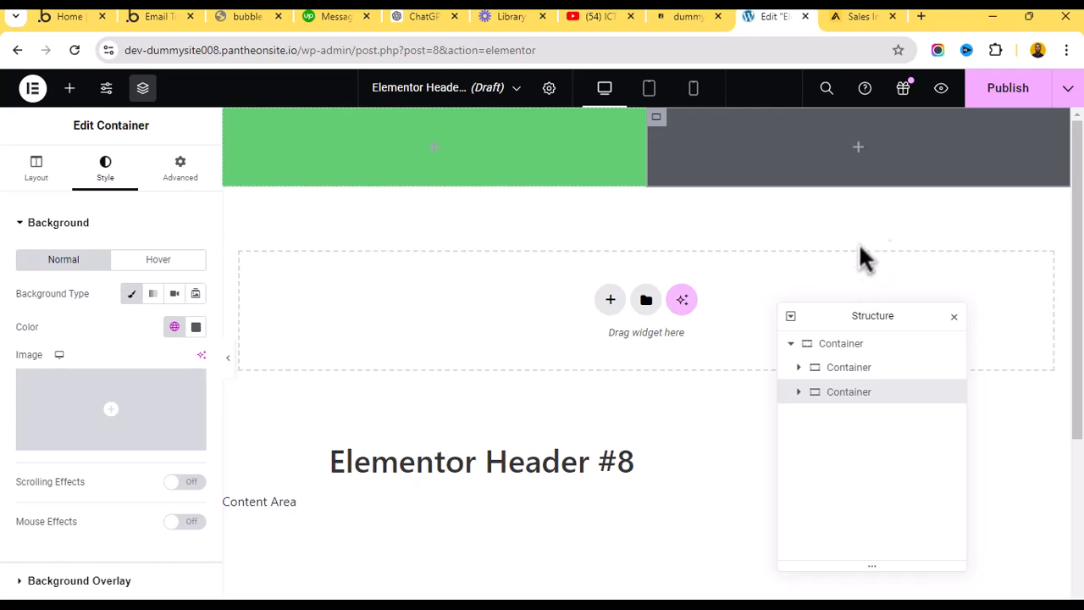
pyautogui.click(857, 375)
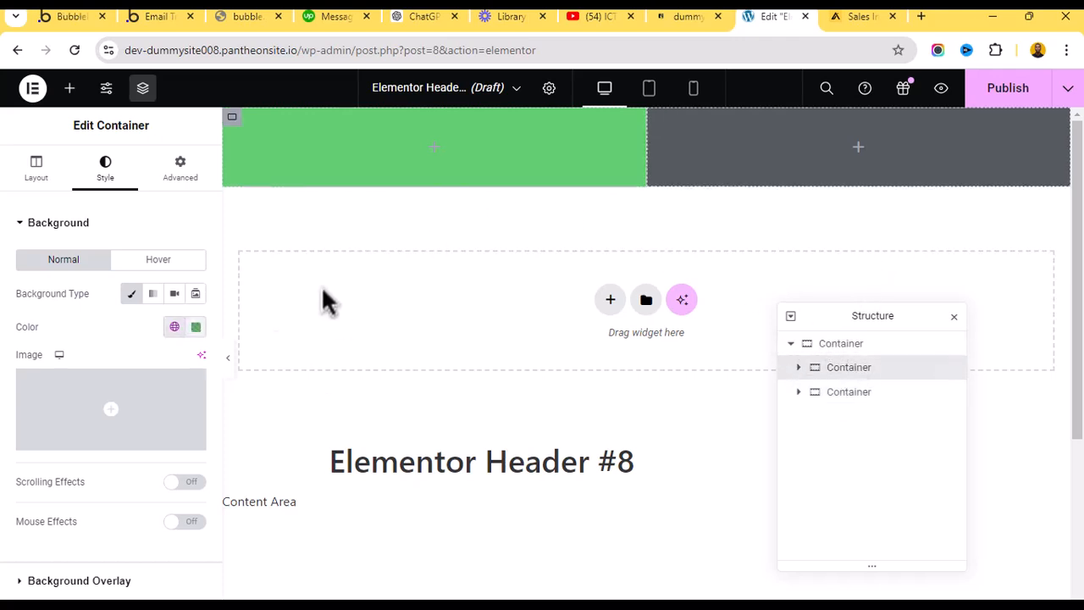
# Set the parent container's width to 800 px and switch its content width to Full Width.
pyautogui.click(826, 345)
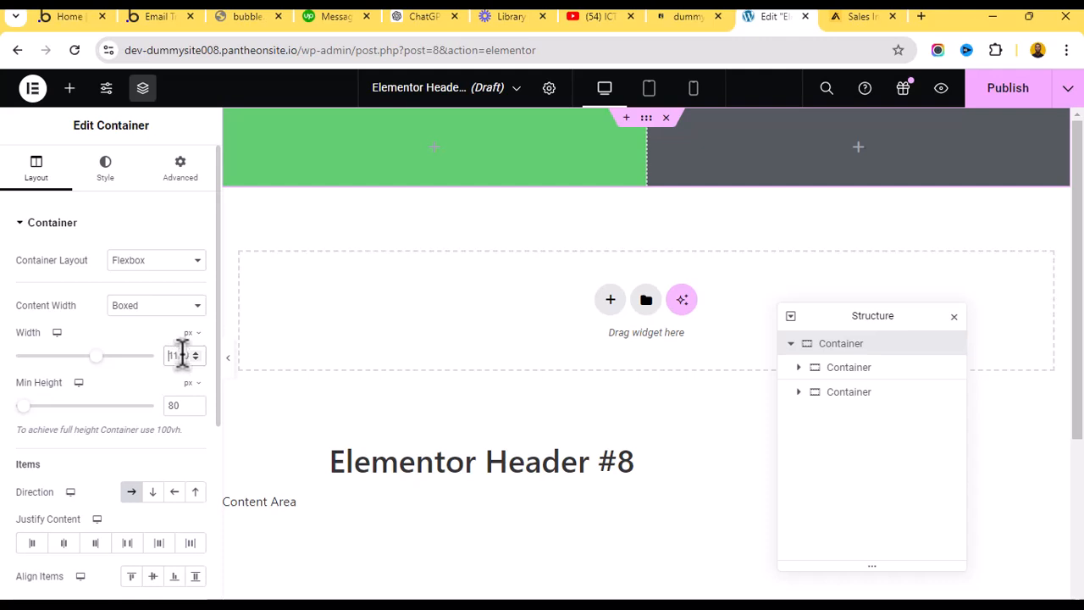
pyautogui.write('800')
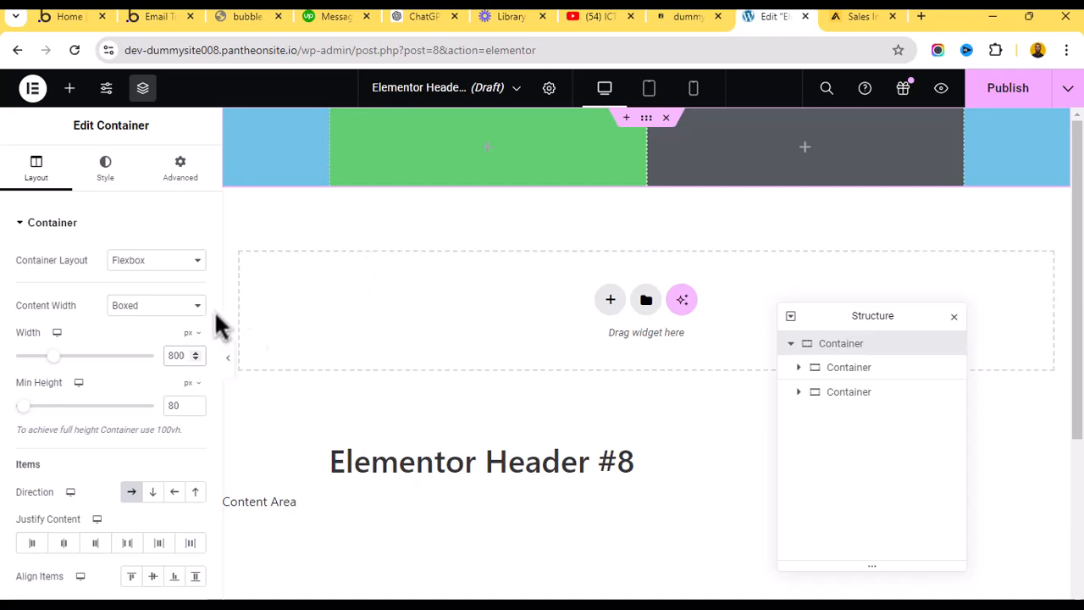
pyautogui.click(151, 306)
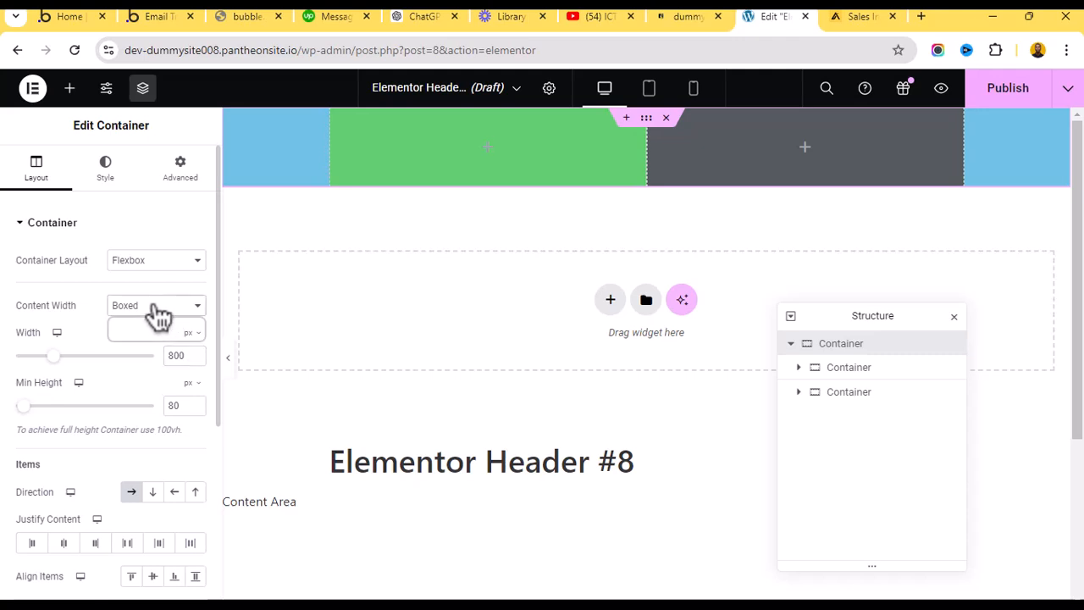
pyautogui.click(144, 334)
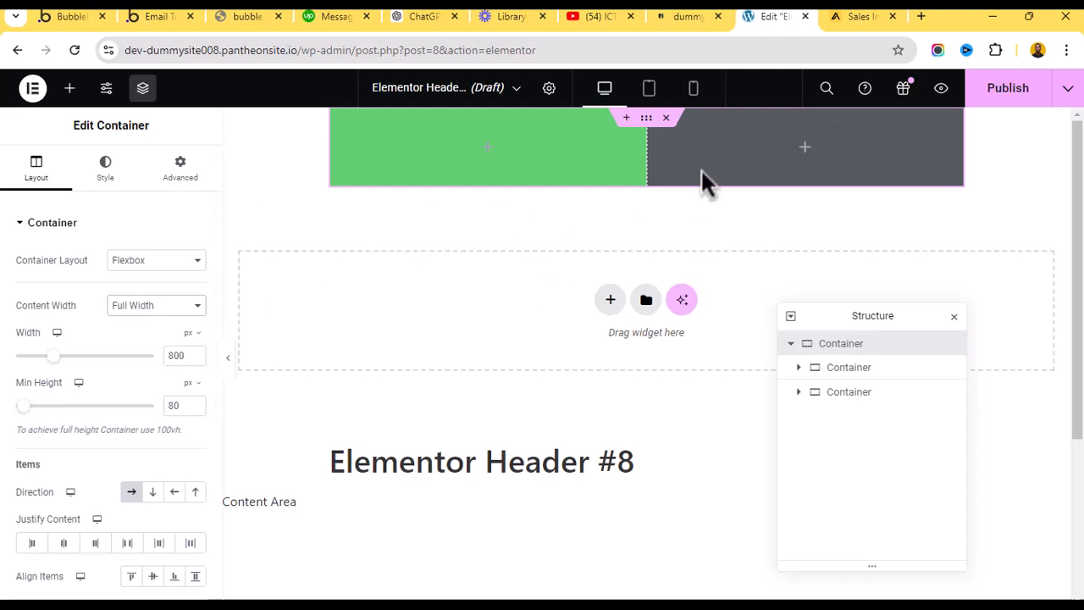
# Delete both colored nested containers from the parent container.
pyautogui.press('Delete')
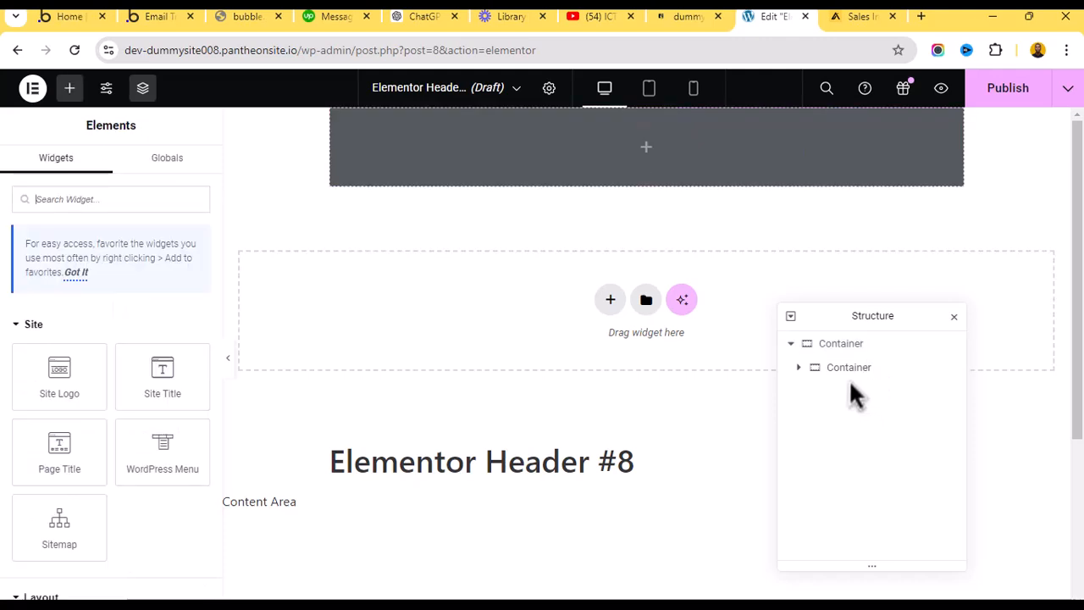
pyautogui.press('Delete')
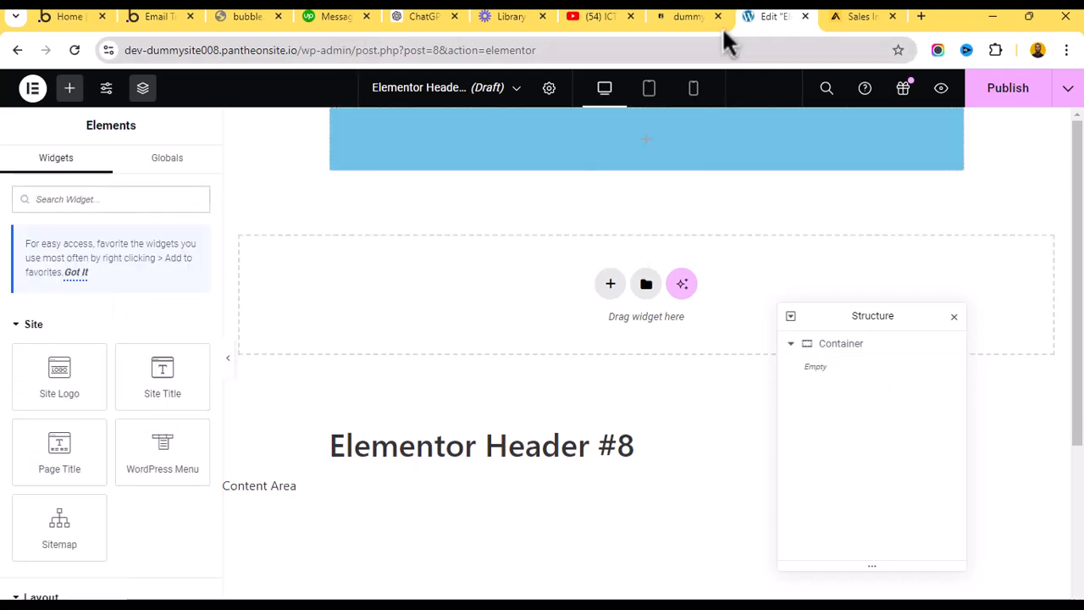
# Set the parent container's content width to Boxed with a width of 900 px.
pyautogui.click(841, 345)
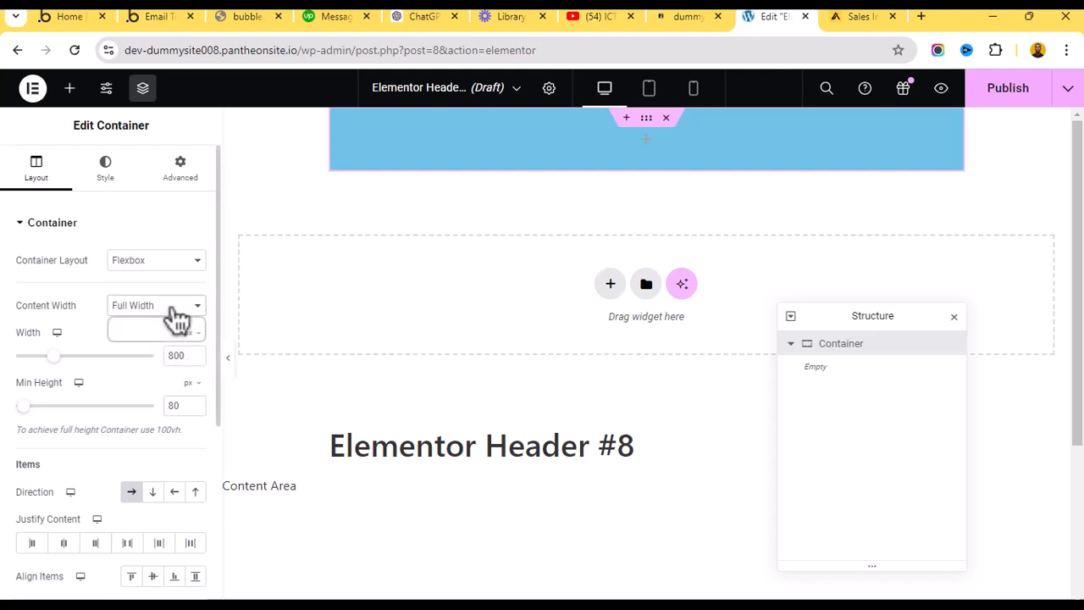
pyautogui.click(174, 310)
pyautogui.click(160, 319)
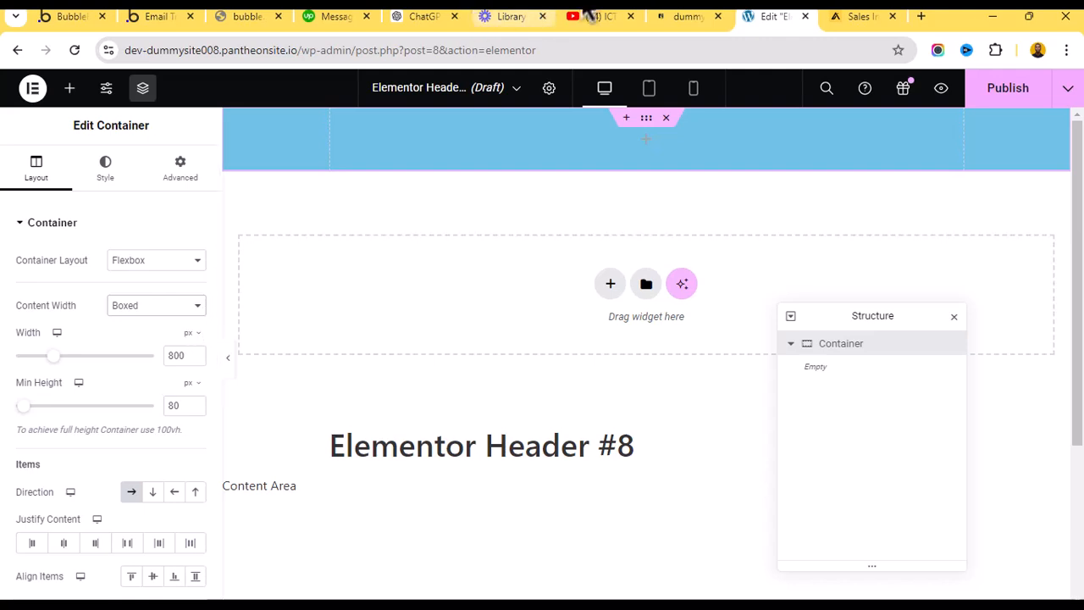
pyautogui.doubleClick(176, 355)
pyautogui.write('900')
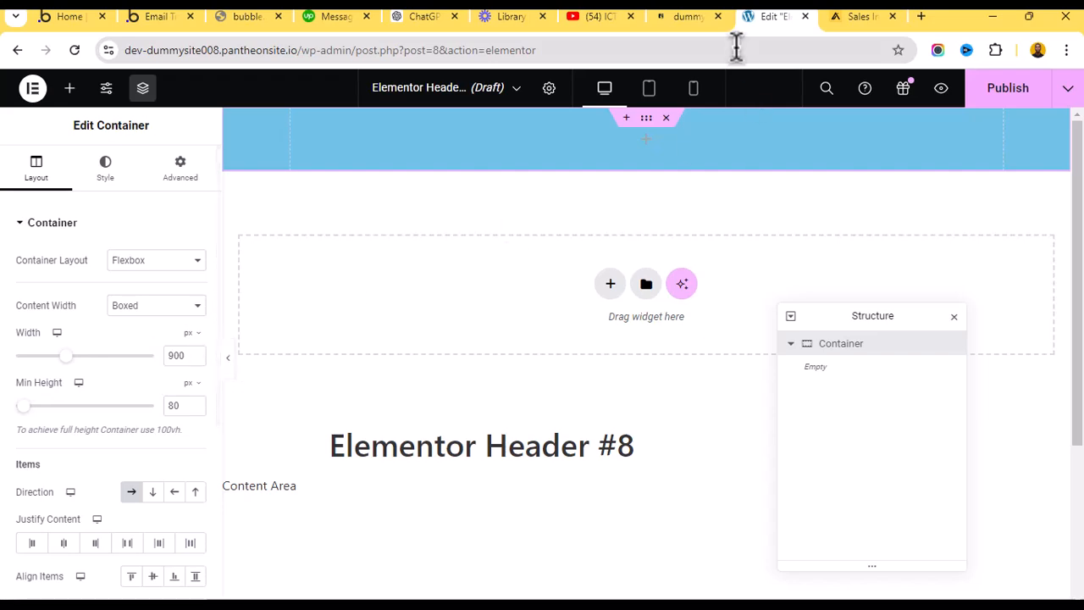
# Switch to the Apollo.io site, examine its header layout and Teams menu, and return to the header template.
pyautogui.click(838, 15)
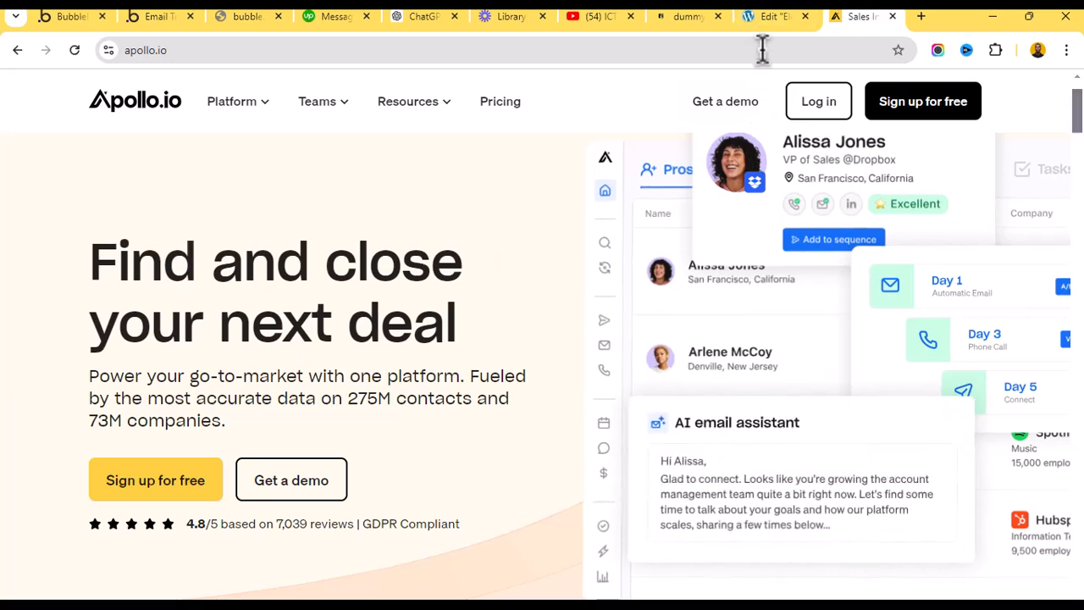
pyautogui.moveTo(320, 103)
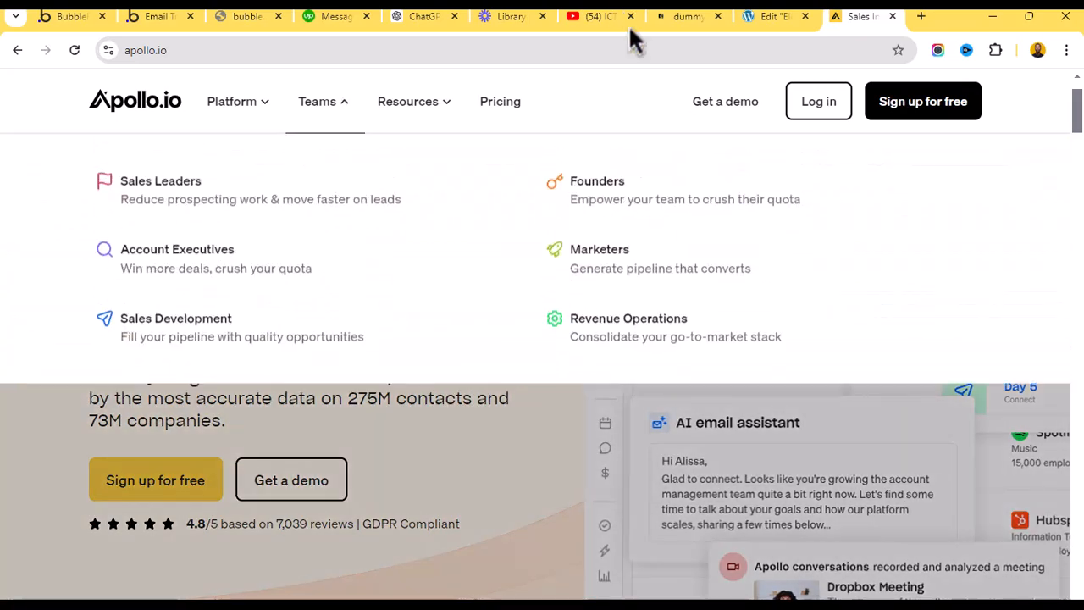
pyautogui.moveTo(249, 114)
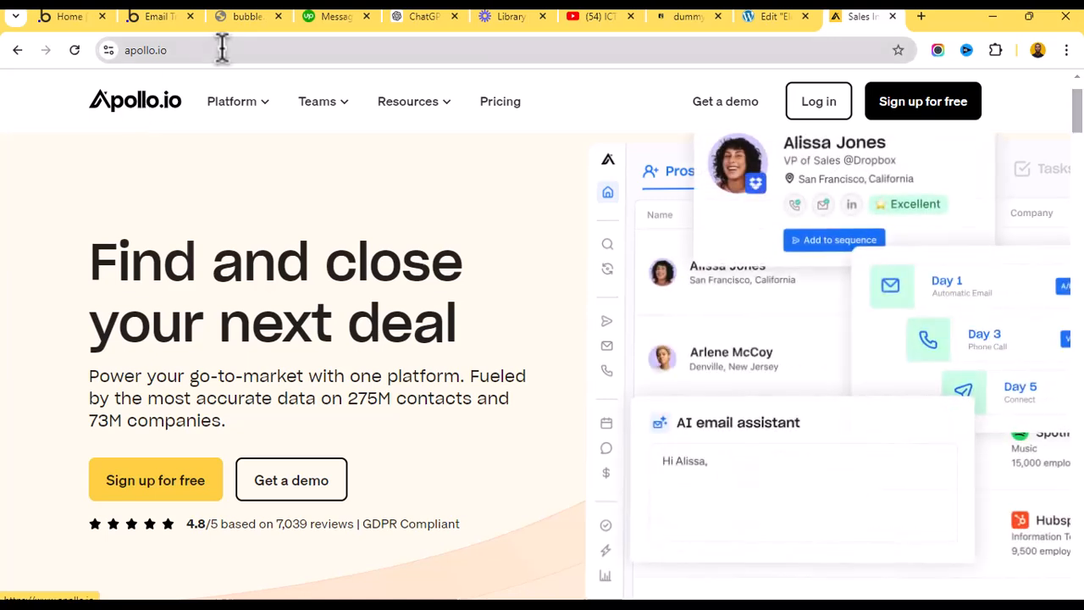
pyautogui.click(777, 16)
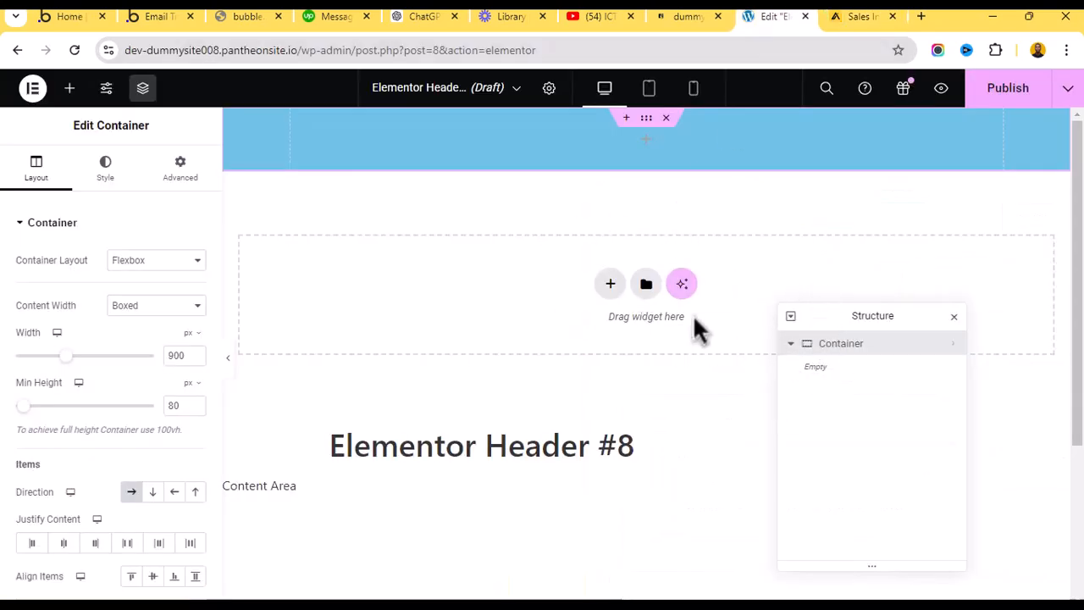
# Add a Site Logo widget and a nested container beside it inside the blue container, and select the parent container.
pyautogui.click(76, 96)
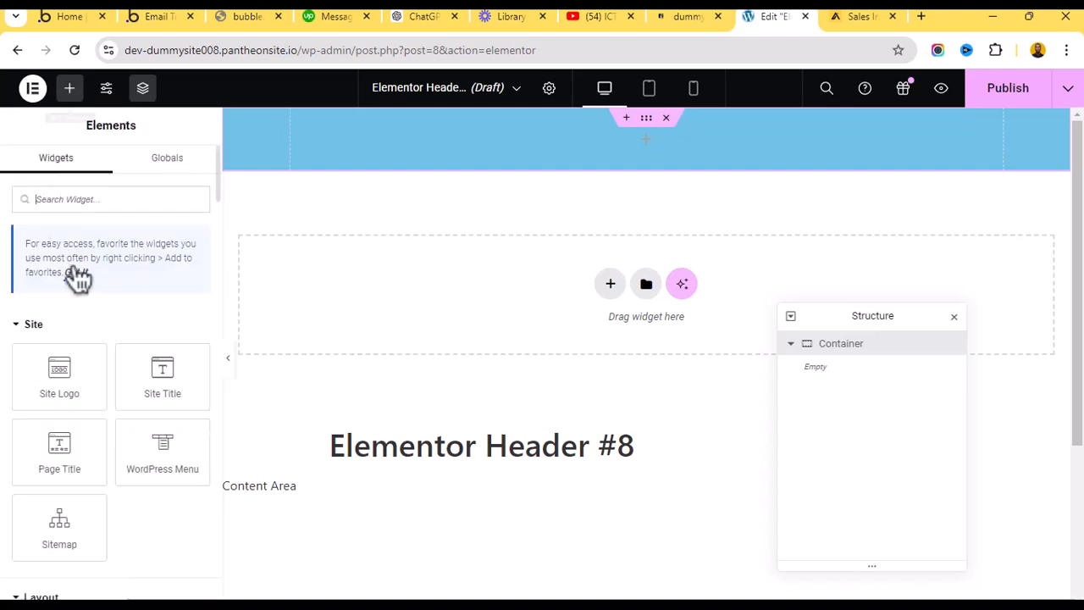
pyautogui.click(61, 370)
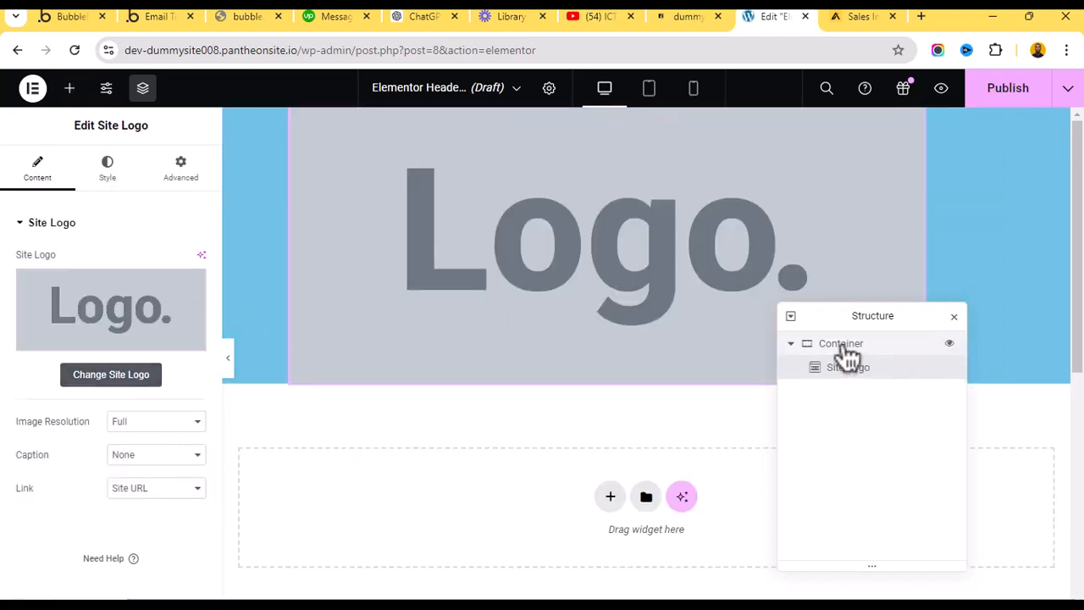
pyautogui.click(800, 342)
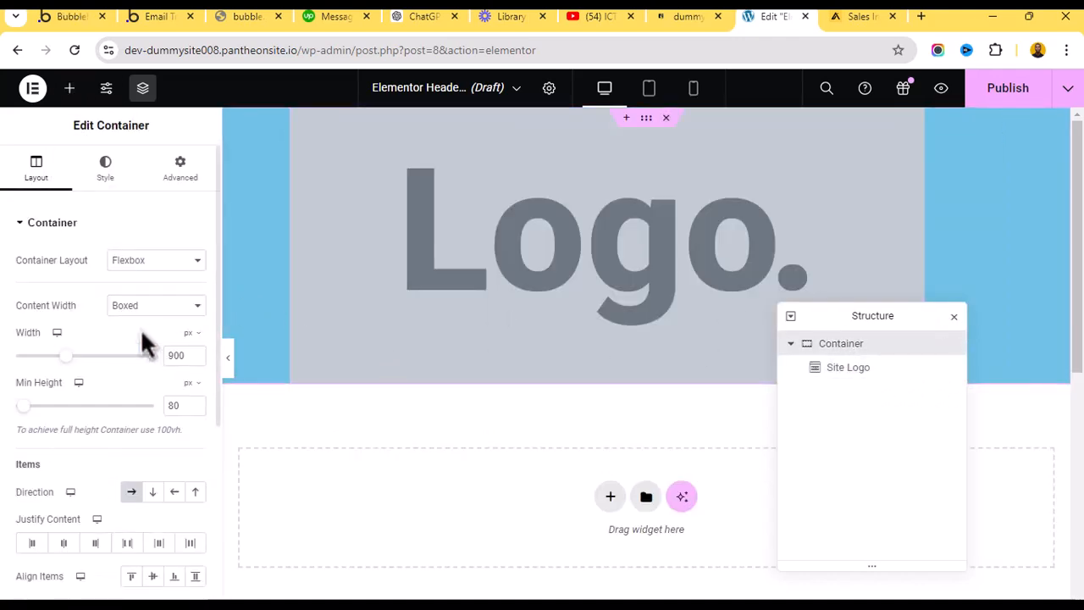
pyautogui.click(69, 88)
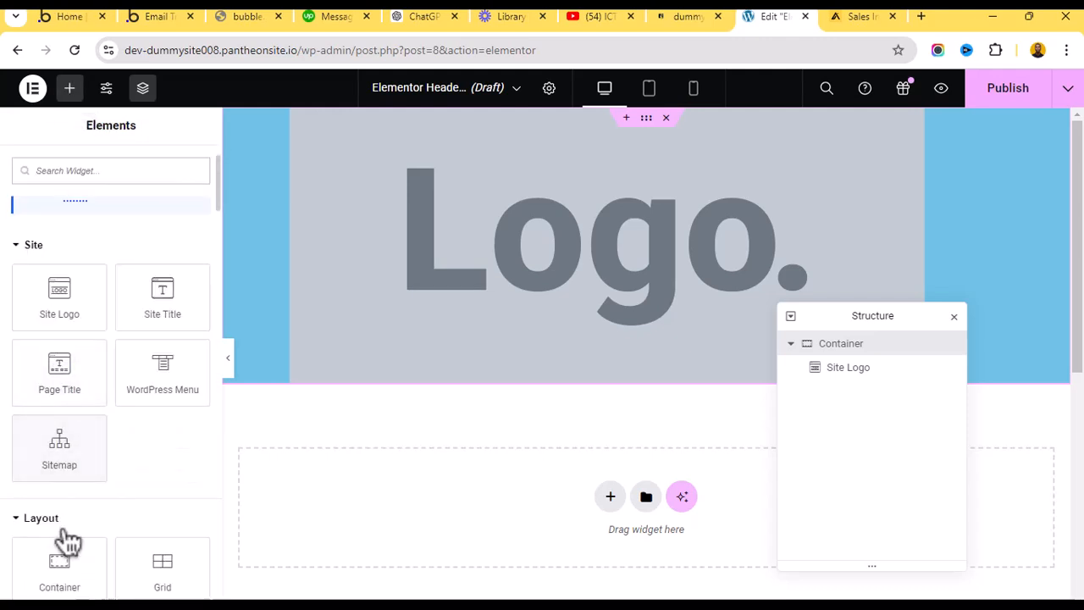
pyautogui.click(53, 562)
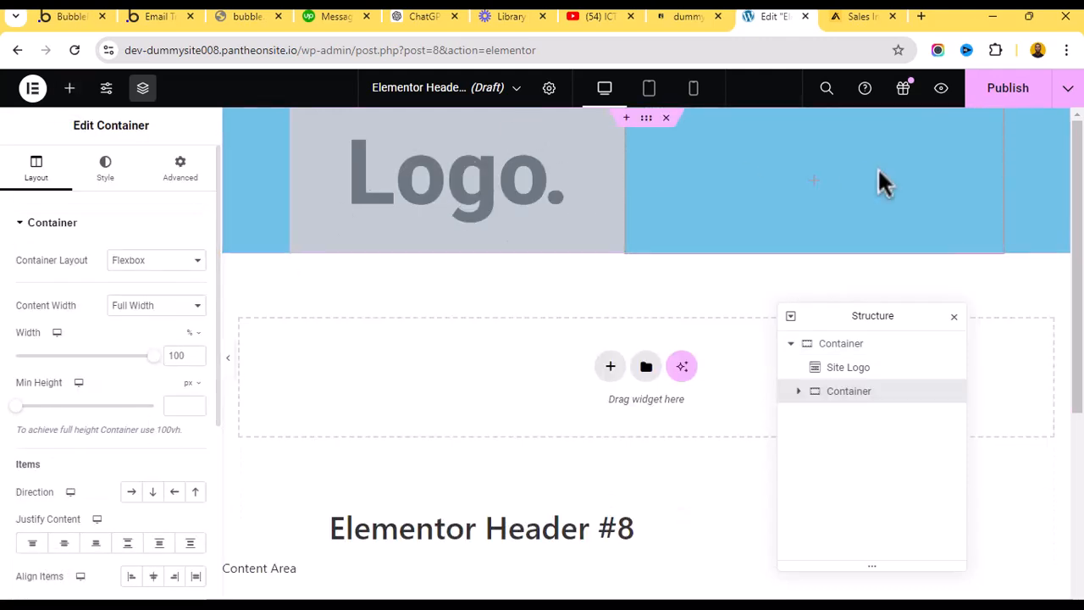
pyautogui.click(826, 345)
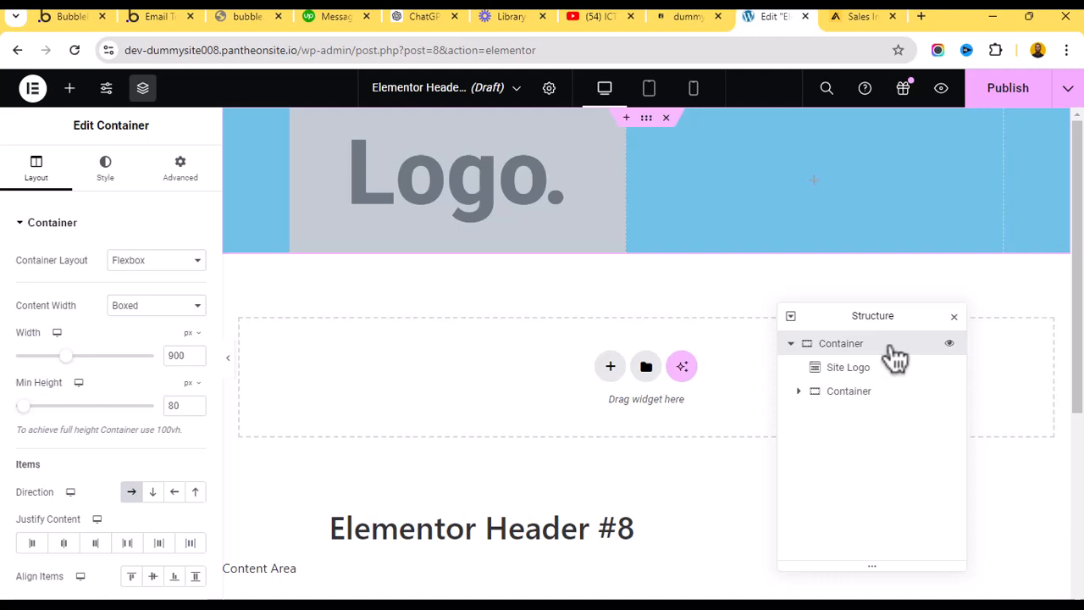
# Try the column direction on the parent container and restore its row direction.
pyautogui.click(153, 493)
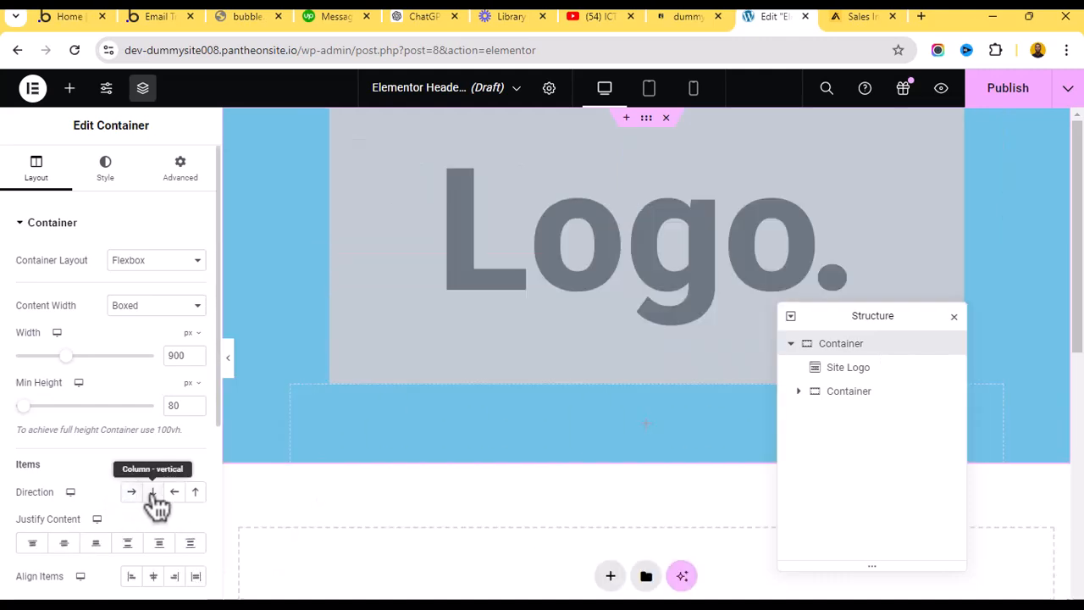
pyautogui.click(133, 492)
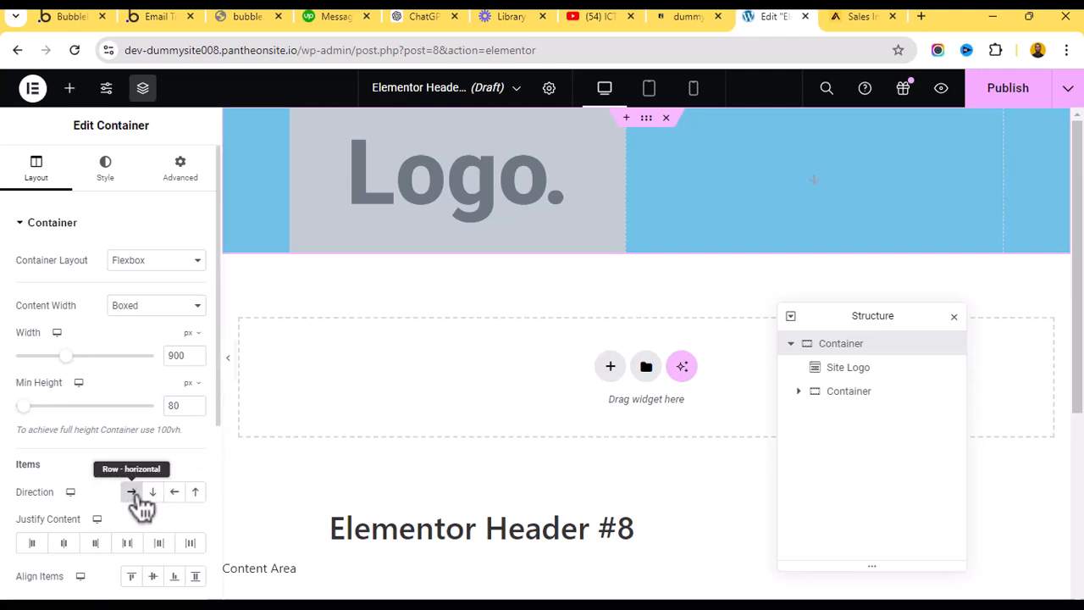
pyautogui.click(133, 492)
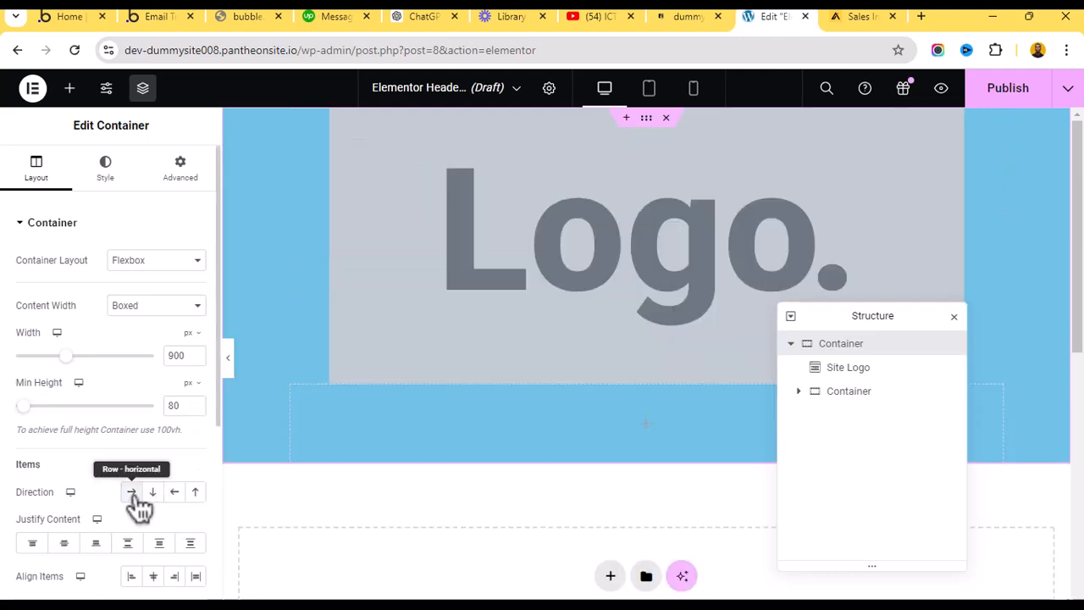
pyautogui.click(132, 493)
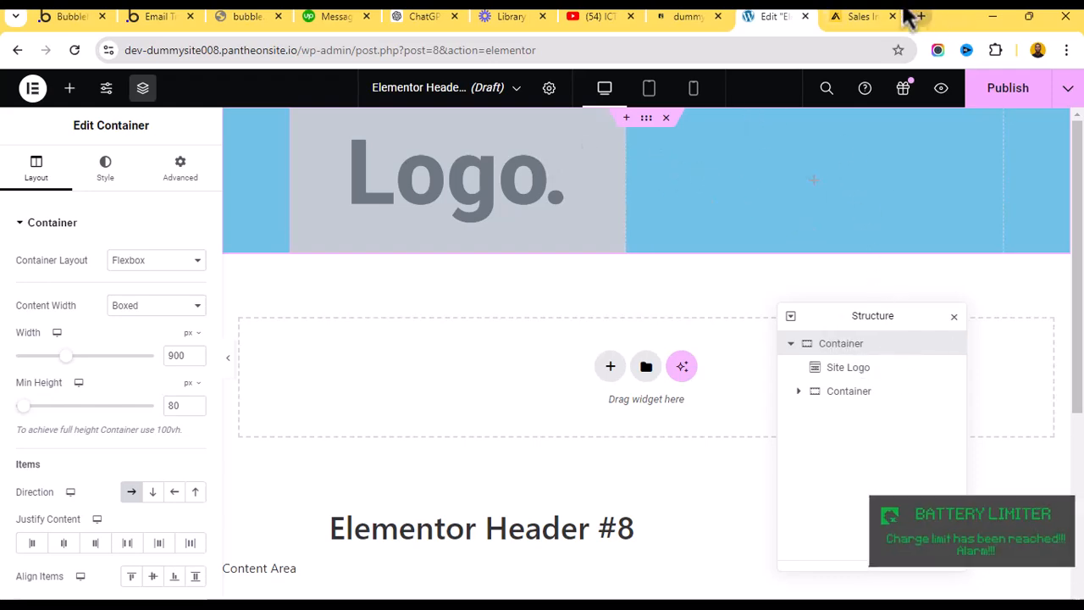
# Check the Apollo.io header for reference and add a WordPress Menu widget inside the nested container beside the logo.
pyautogui.click(864, 17)
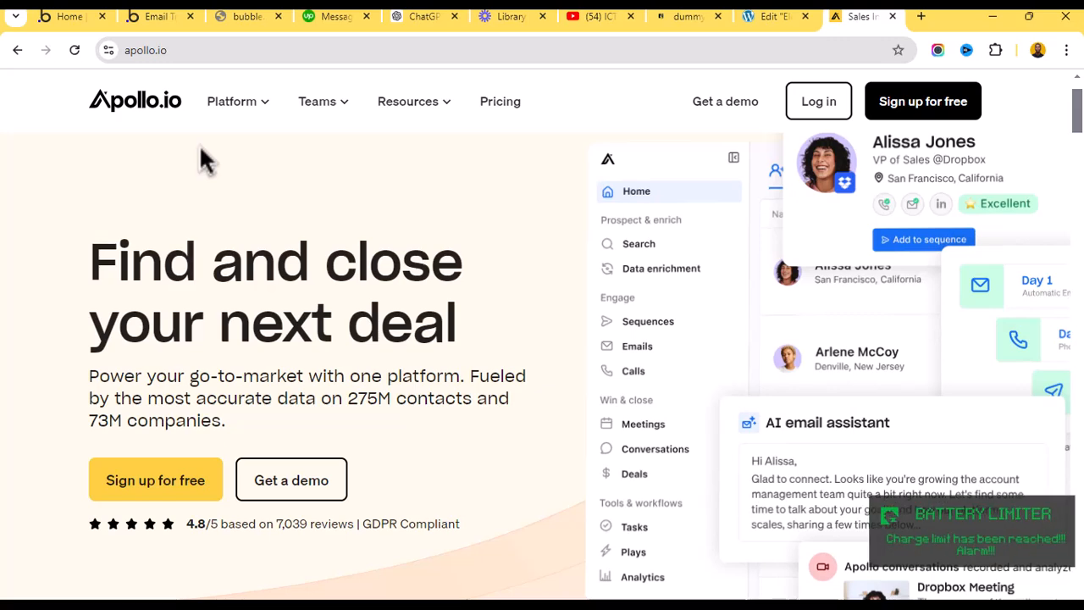
pyautogui.click(762, 16)
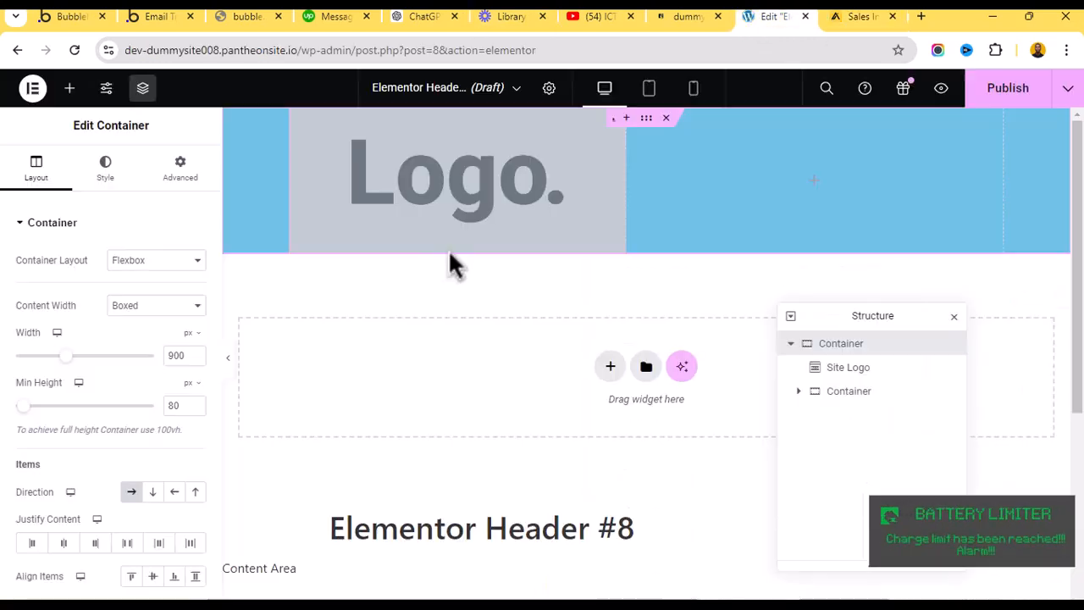
pyautogui.click(872, 393)
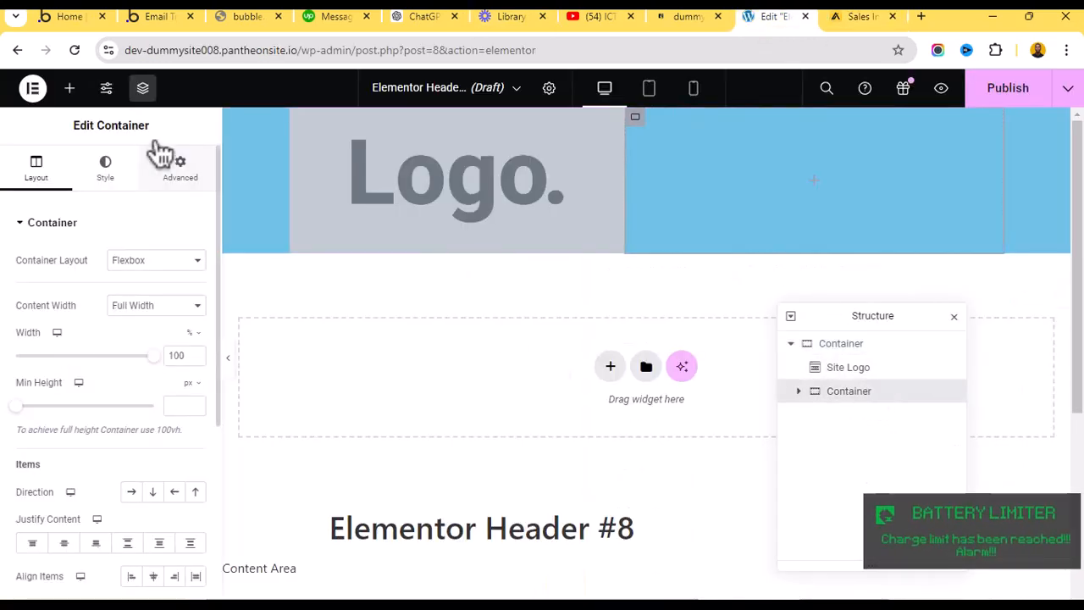
pyautogui.click(69, 88)
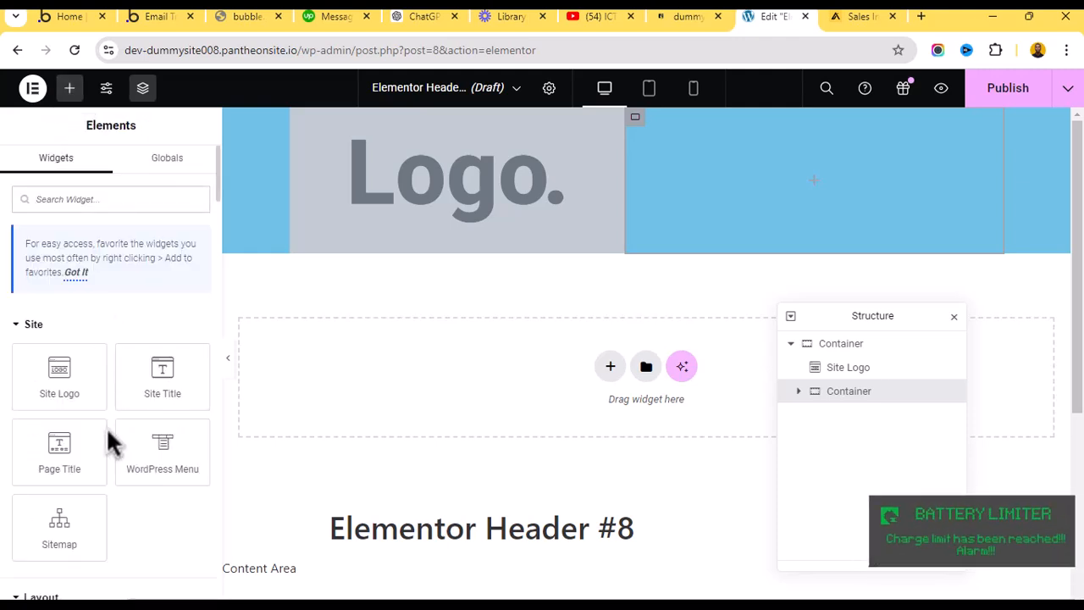
pyautogui.click(146, 382)
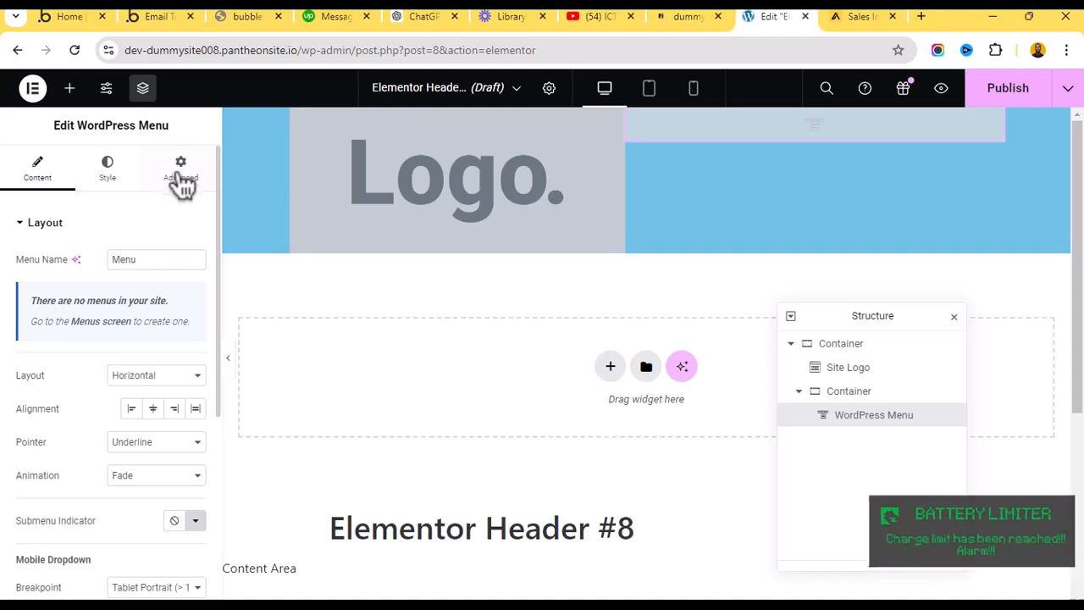
# Add another container below the WordPress Menu within the nested container, and set the nested container's direction to row.
pyautogui.click(834, 391)
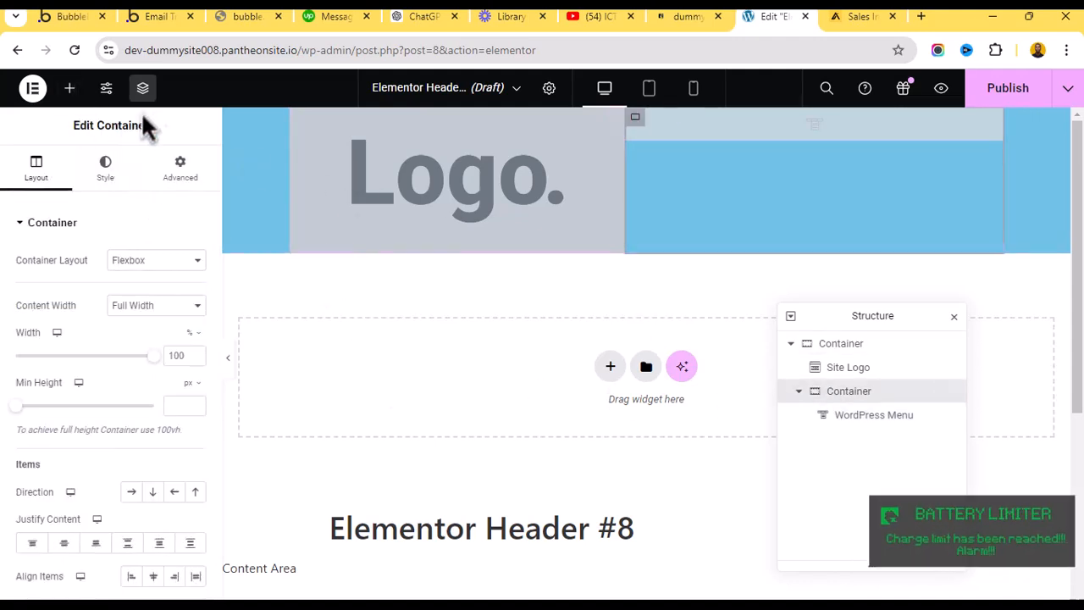
pyautogui.click(69, 88)
pyautogui.scroll(-2, 81, 337)
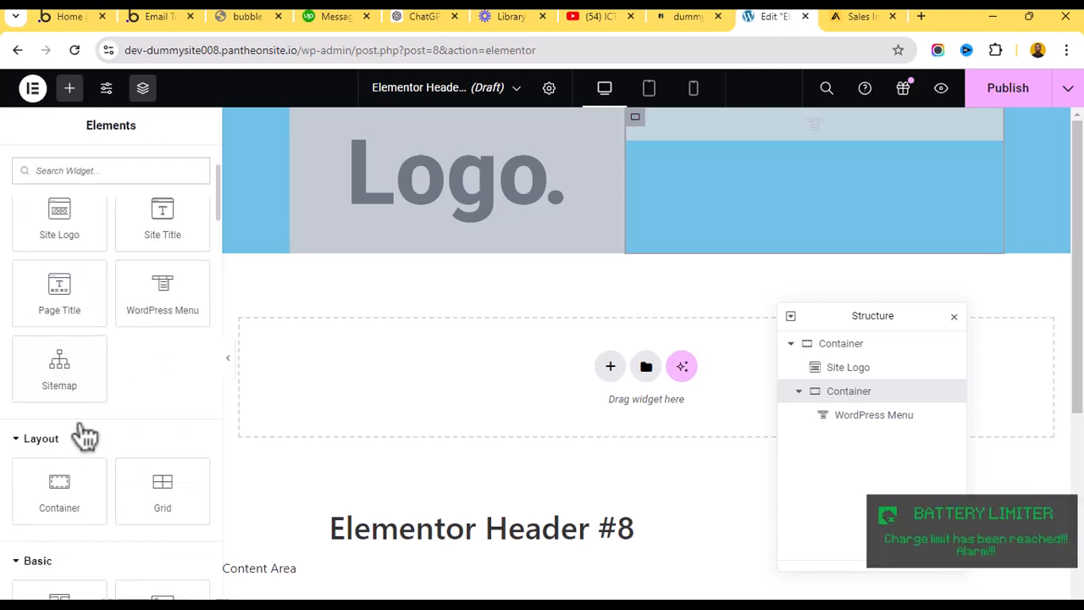
pyautogui.click(76, 472)
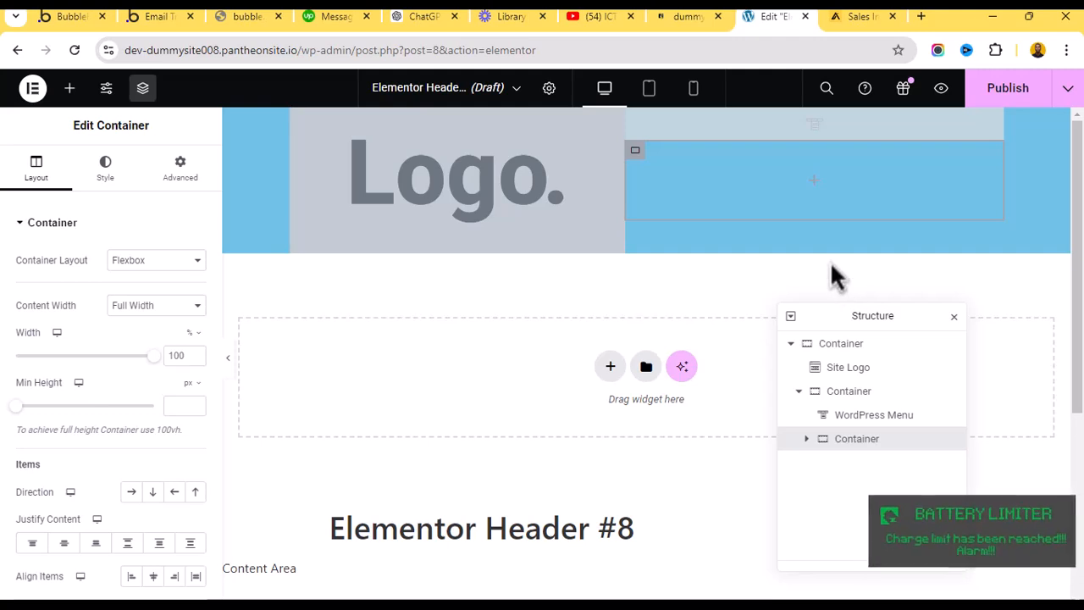
pyautogui.click(889, 392)
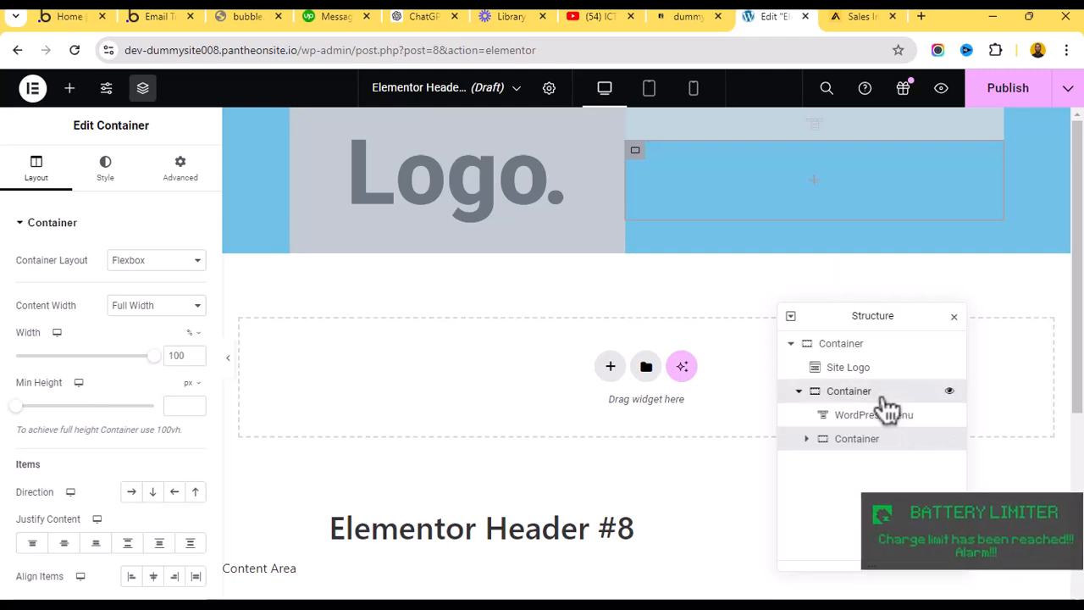
pyautogui.click(133, 491)
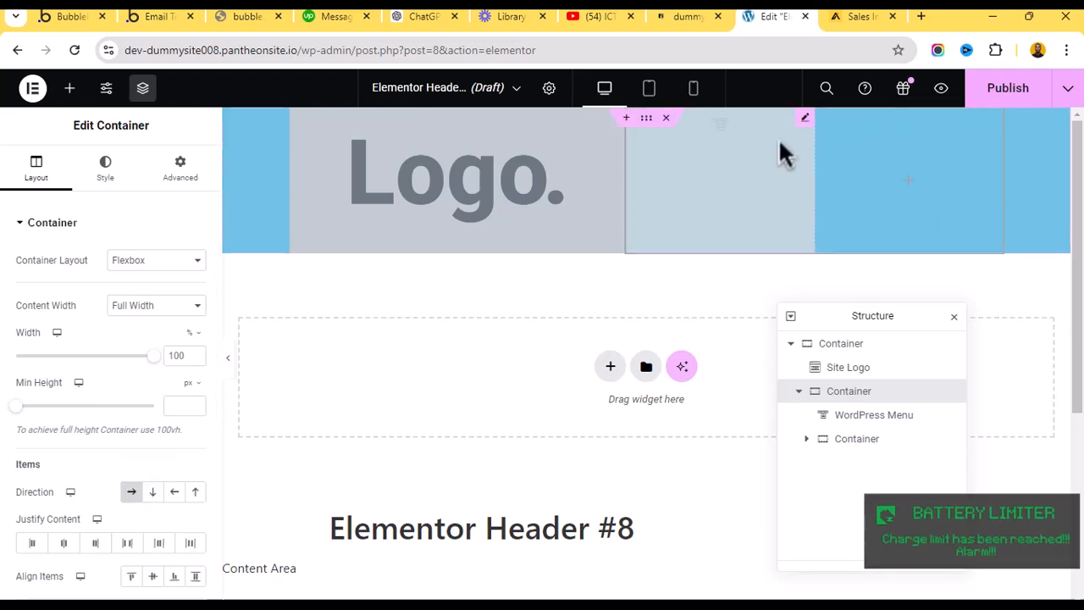
# Compare the WordPress Menu area with Apollo.io's header navigation, including its Resources menu, and return to the header template.
pyautogui.click(857, 16)
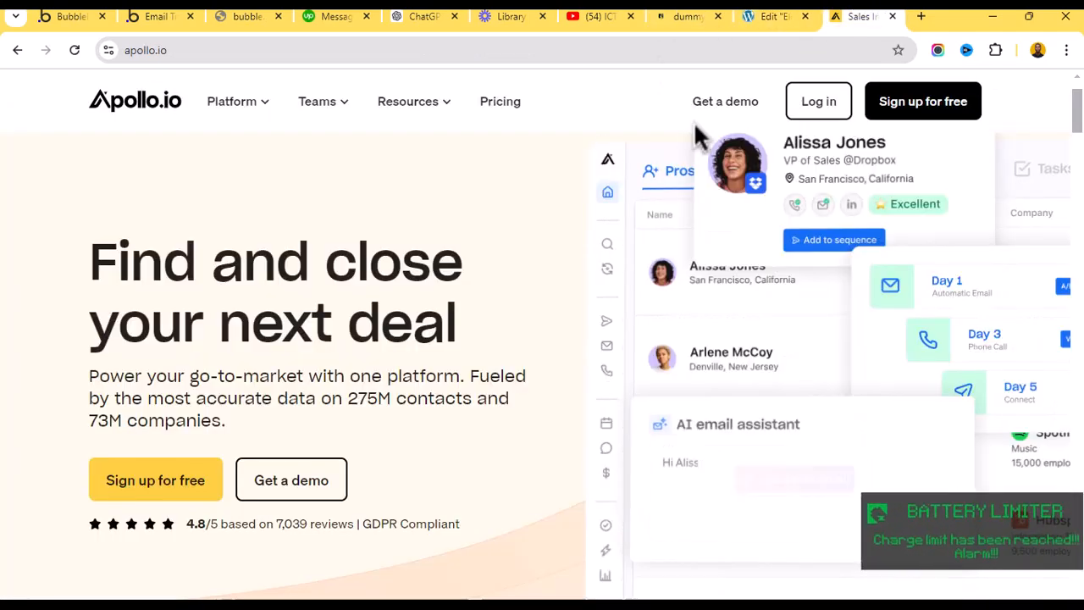
pyautogui.moveTo(412, 103)
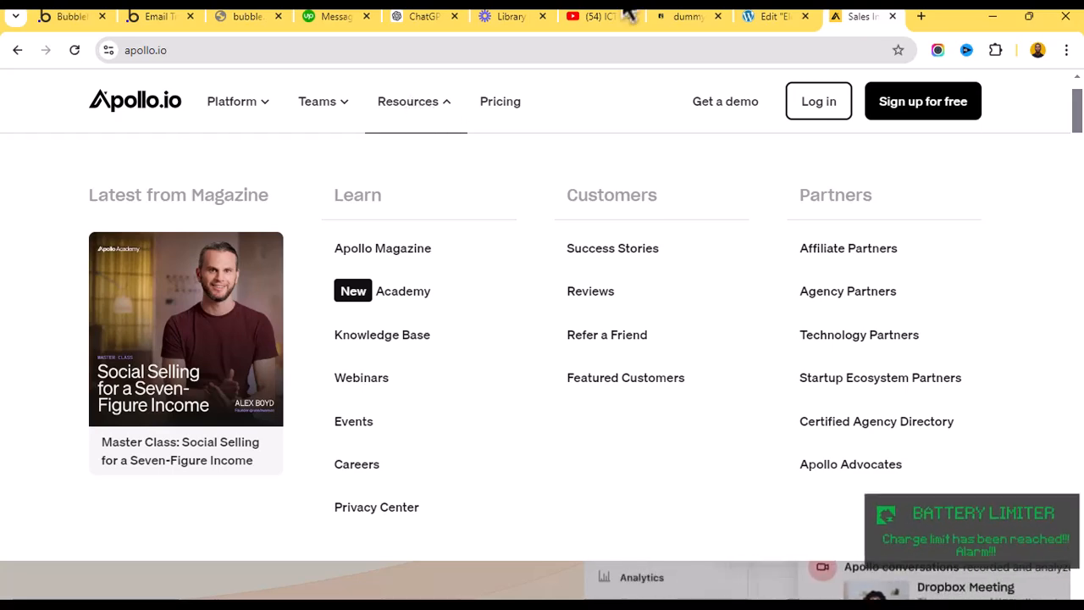
pyautogui.click(771, 16)
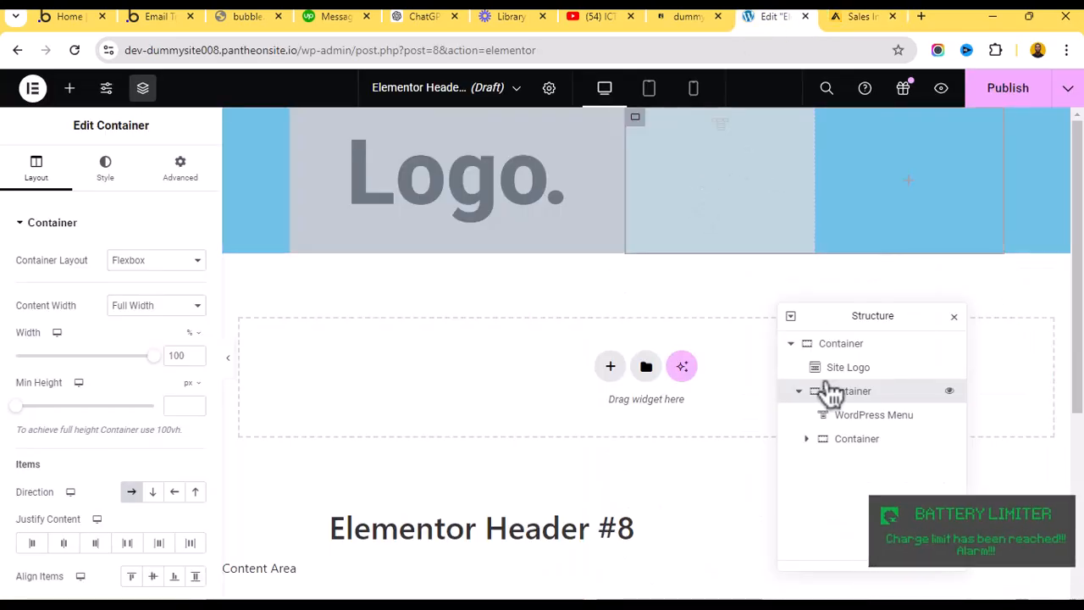
pyautogui.click(869, 419)
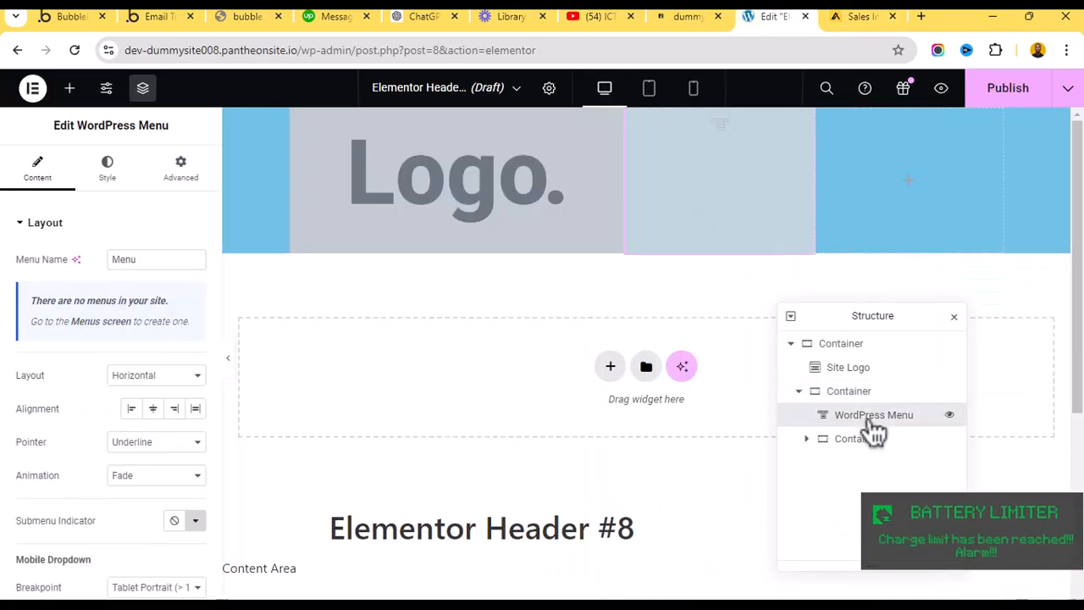
pyautogui.click(860, 19)
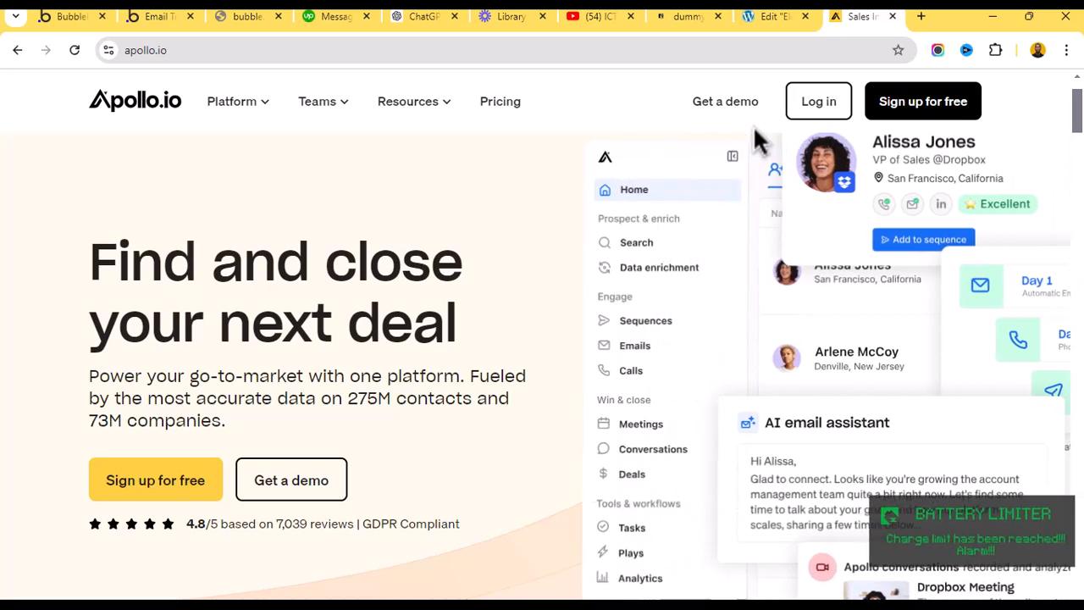
pyautogui.click(738, 17)
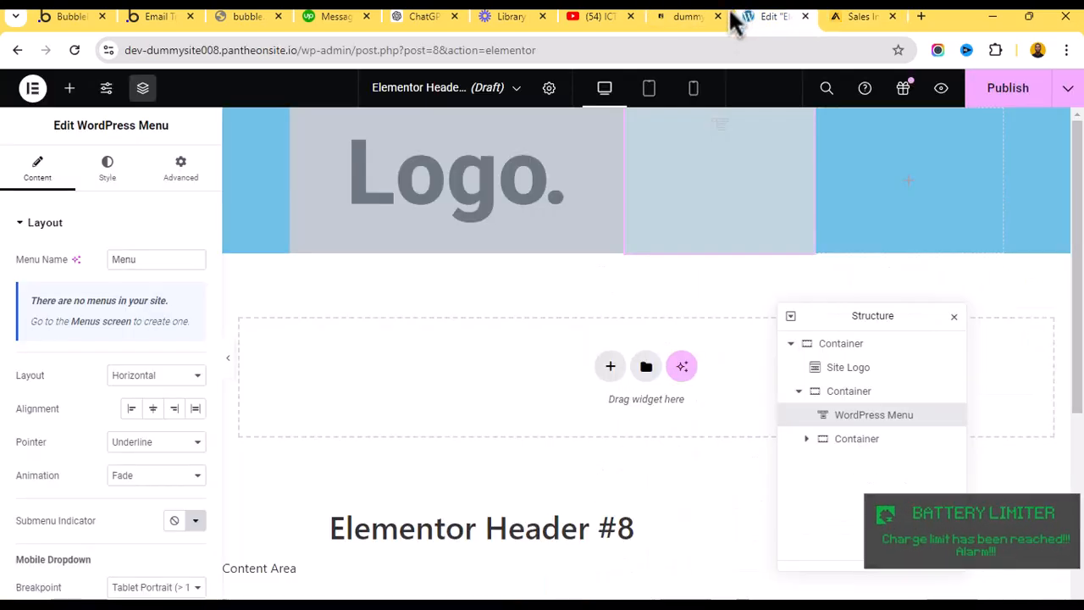
# Set the innermost container's direction to row and add a Heading widget inside it.
pyautogui.click(871, 444)
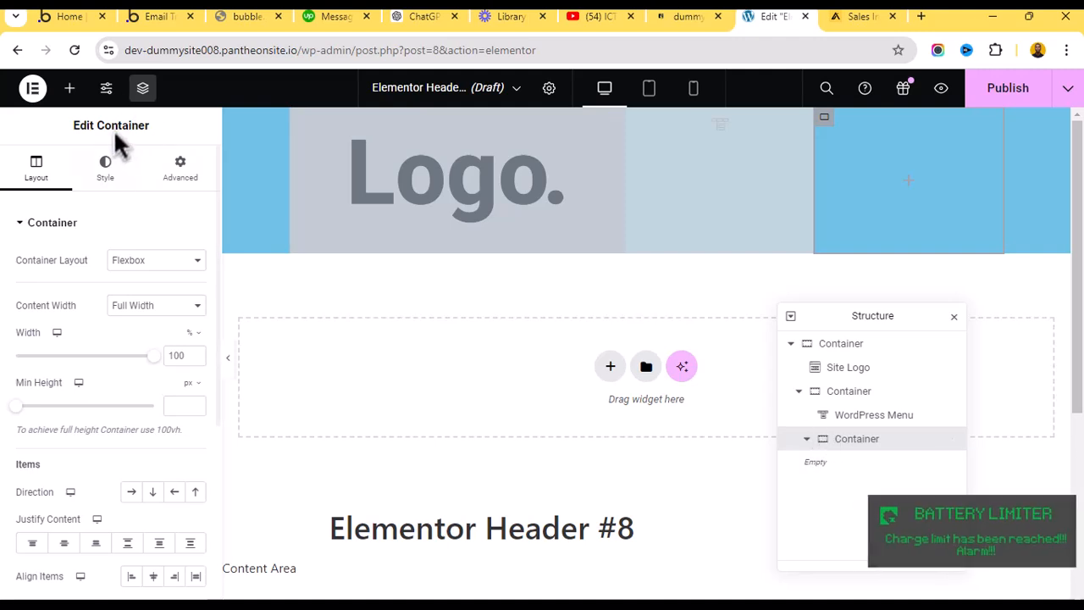
pyautogui.click(132, 492)
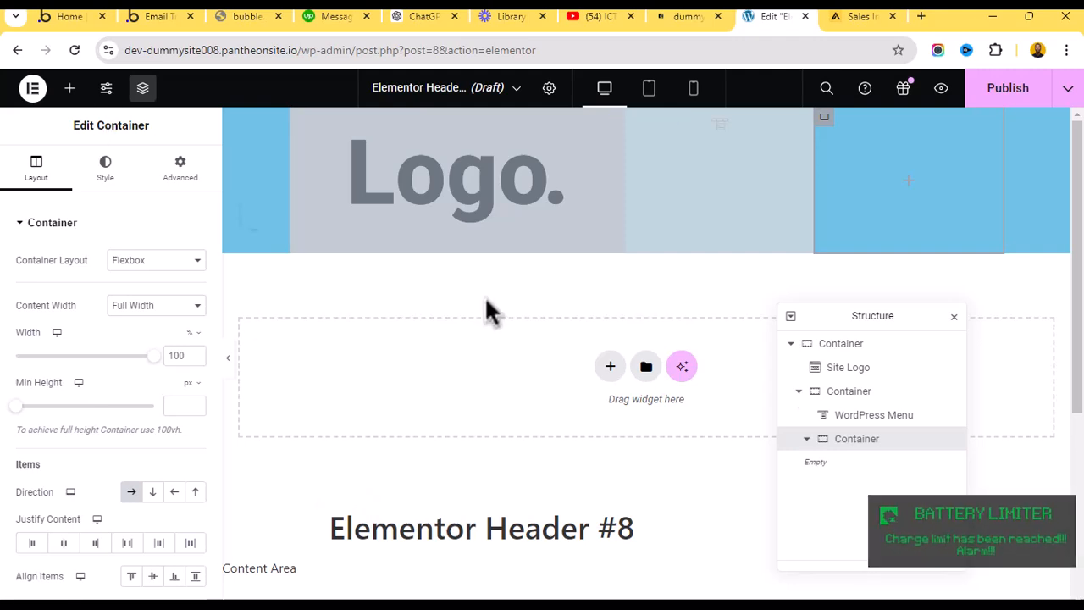
pyautogui.click(71, 89)
pyautogui.scroll(-2, 116, 468)
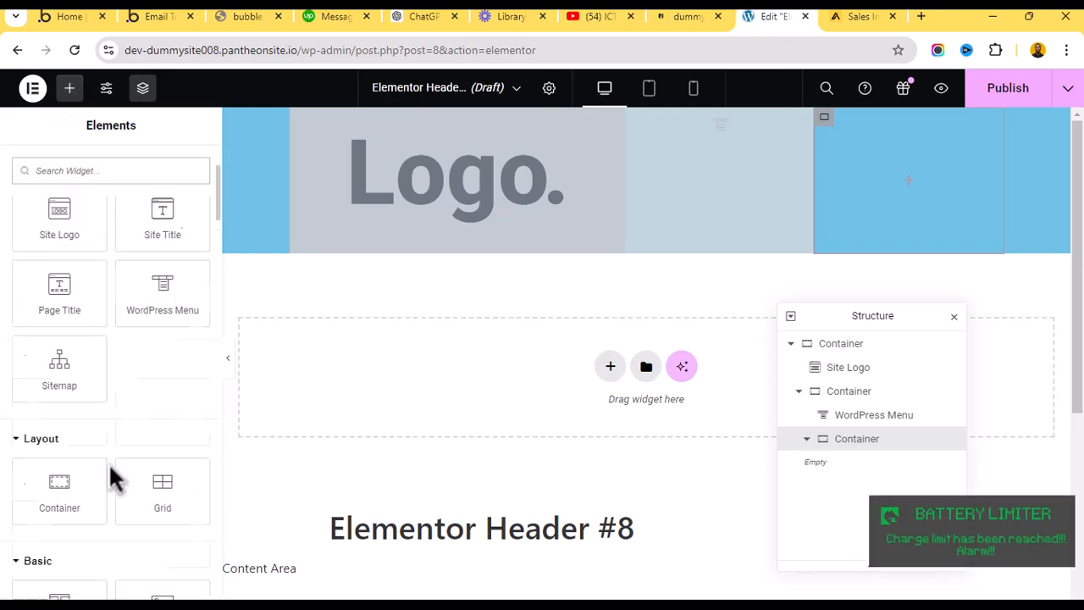
pyautogui.scroll(-1, 116, 479)
pyautogui.click(65, 526)
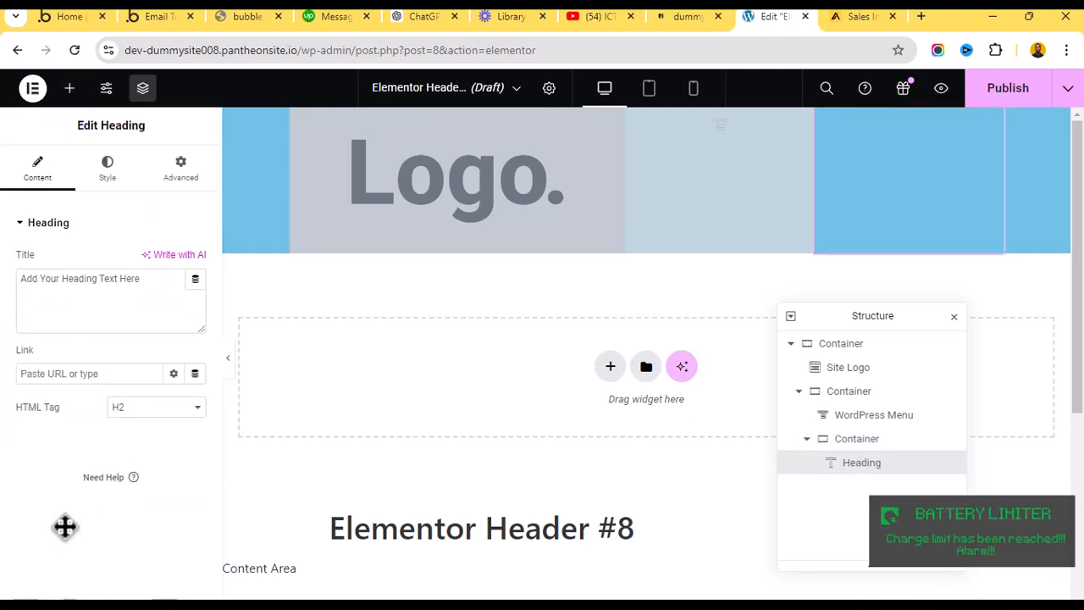
# Add a Button widget next to the heading in the innermost container and duplicate it.
pyautogui.click(71, 92)
pyautogui.scroll(-4, 68, 423)
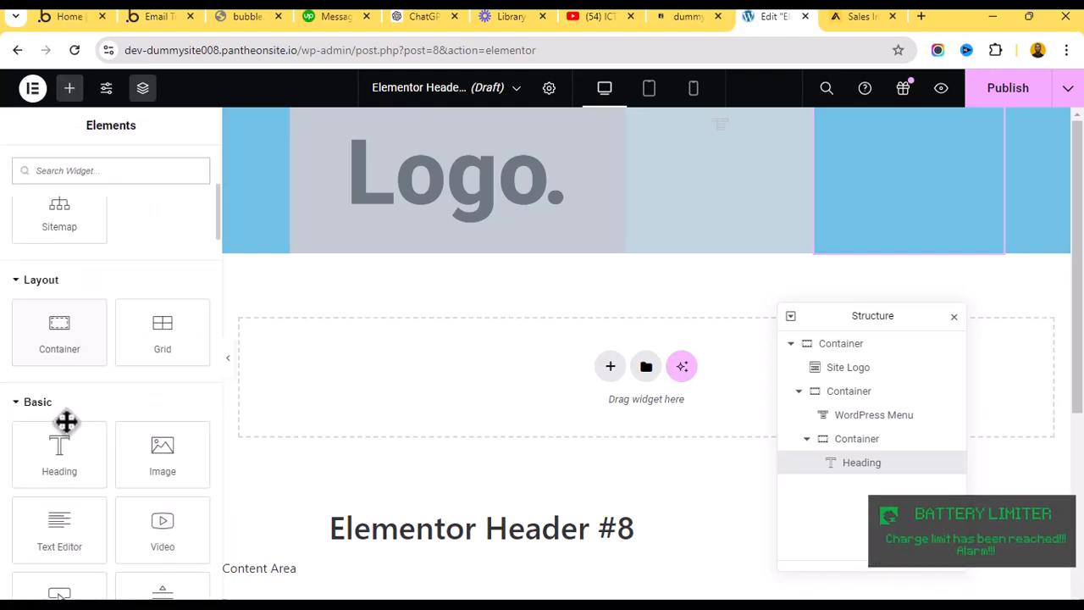
pyautogui.scroll(-1, 77, 356)
pyautogui.scroll(3, 87, 237)
pyautogui.click(94, 171)
pyautogui.write('button')
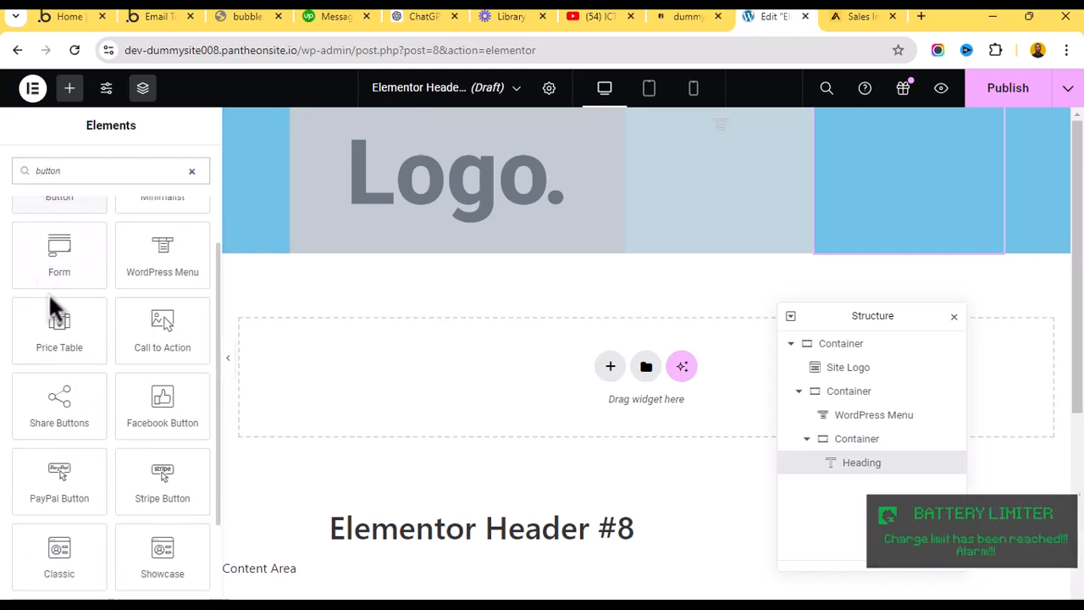
pyautogui.scroll(3, 51, 279)
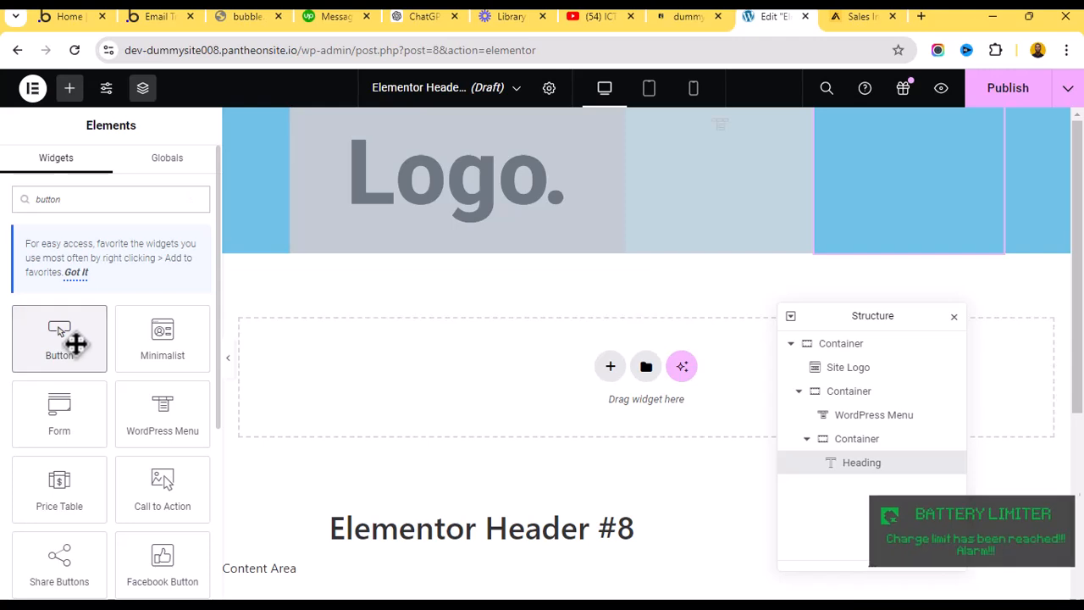
pyautogui.click(76, 343)
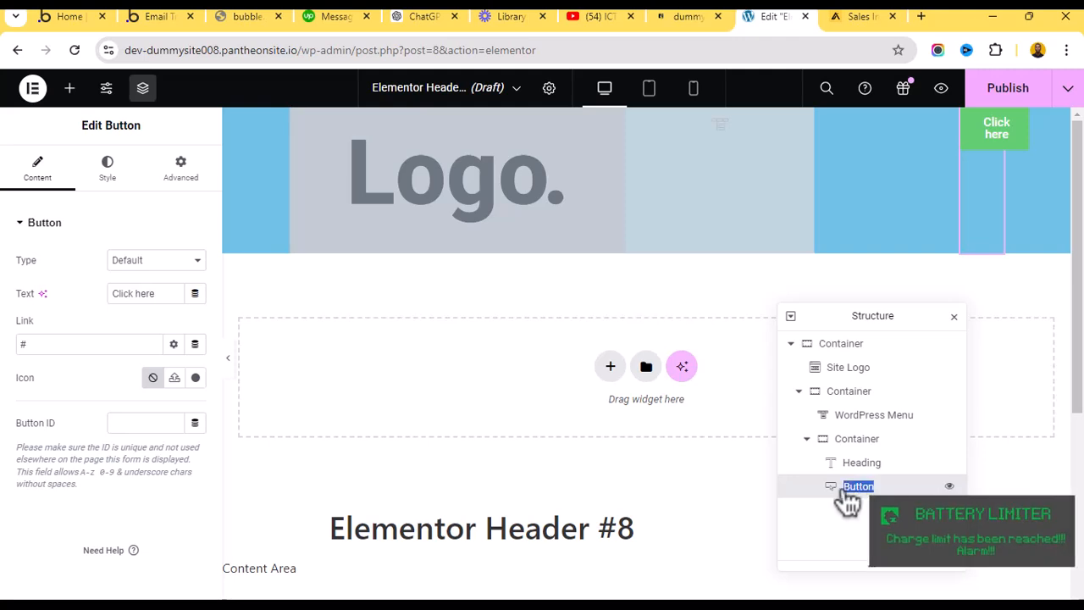
pyautogui.hotkey('ctrl', 'd')
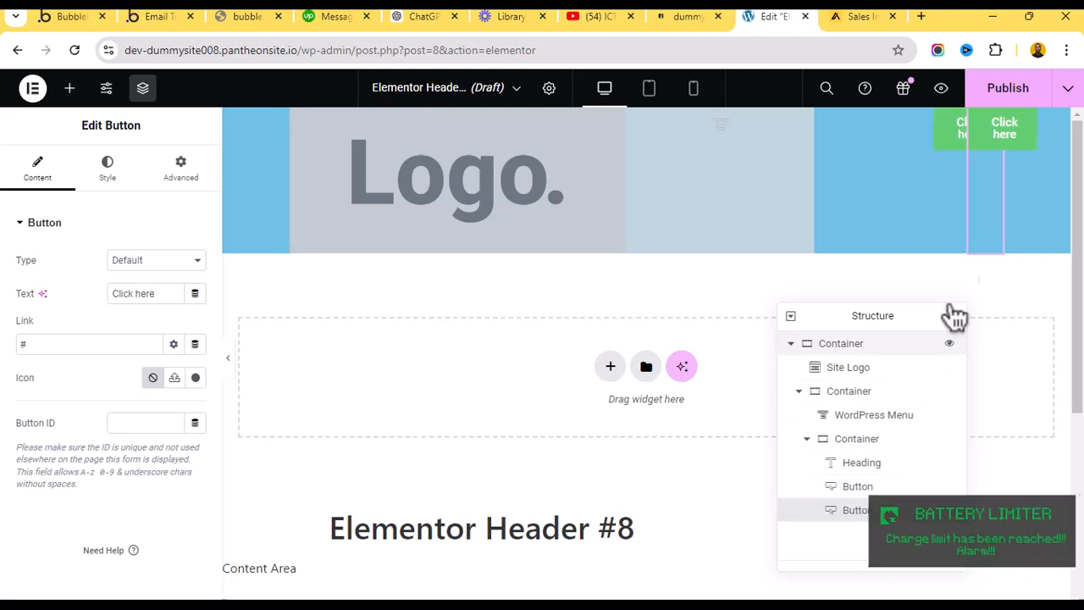
# Review the header's nested container hierarchy, collapsing the innermost container and moving the structure tree closer to the header.
pyautogui.scroll(-3, 973, 313)
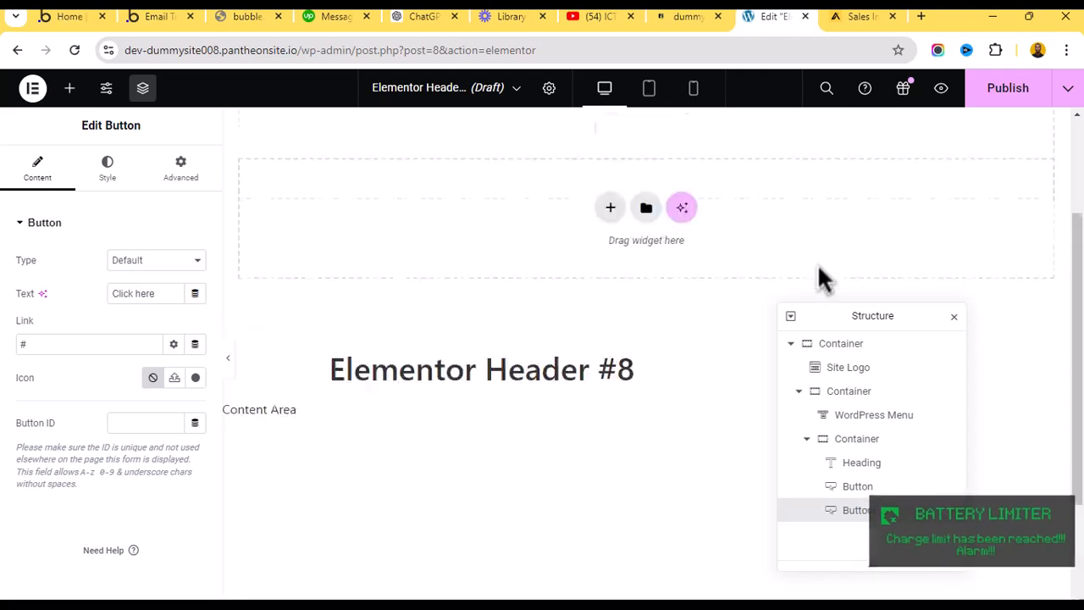
pyautogui.scroll(3, 817, 279)
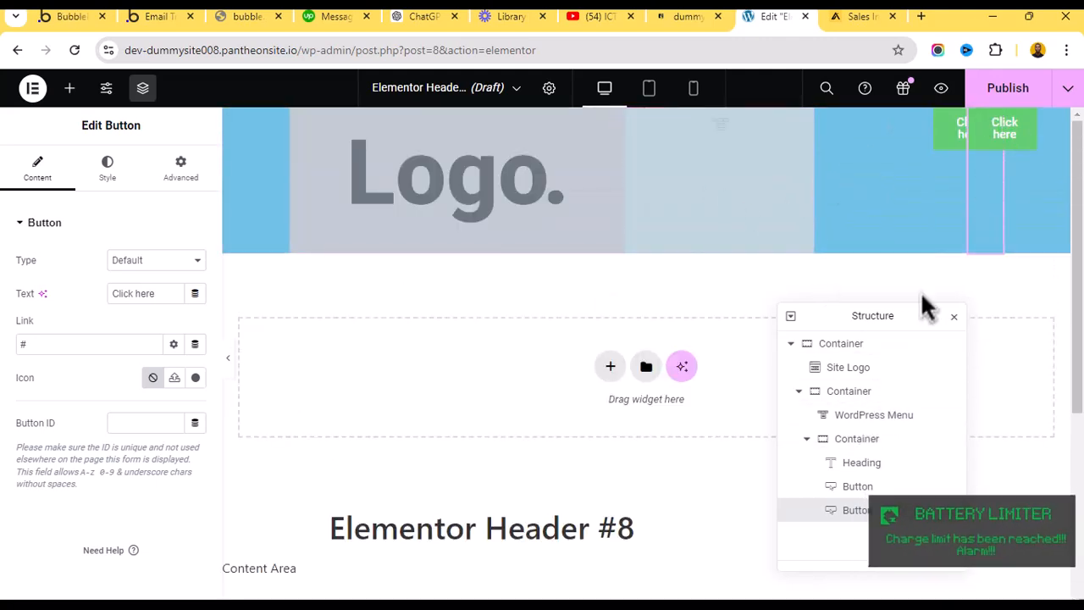
pyautogui.scroll(-1, 920, 302)
pyautogui.click(857, 439)
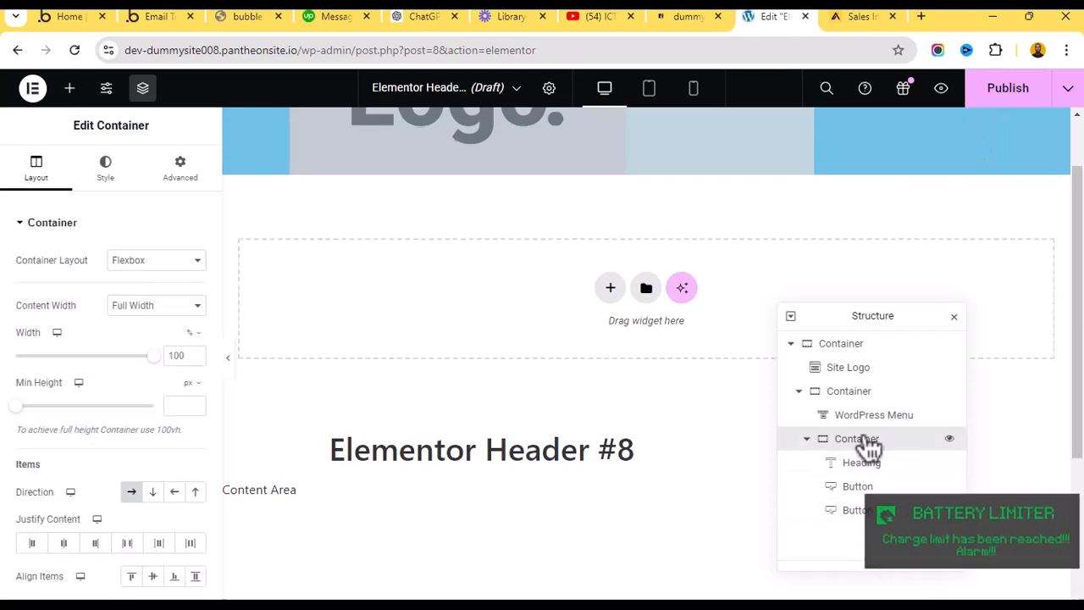
pyautogui.click(868, 344)
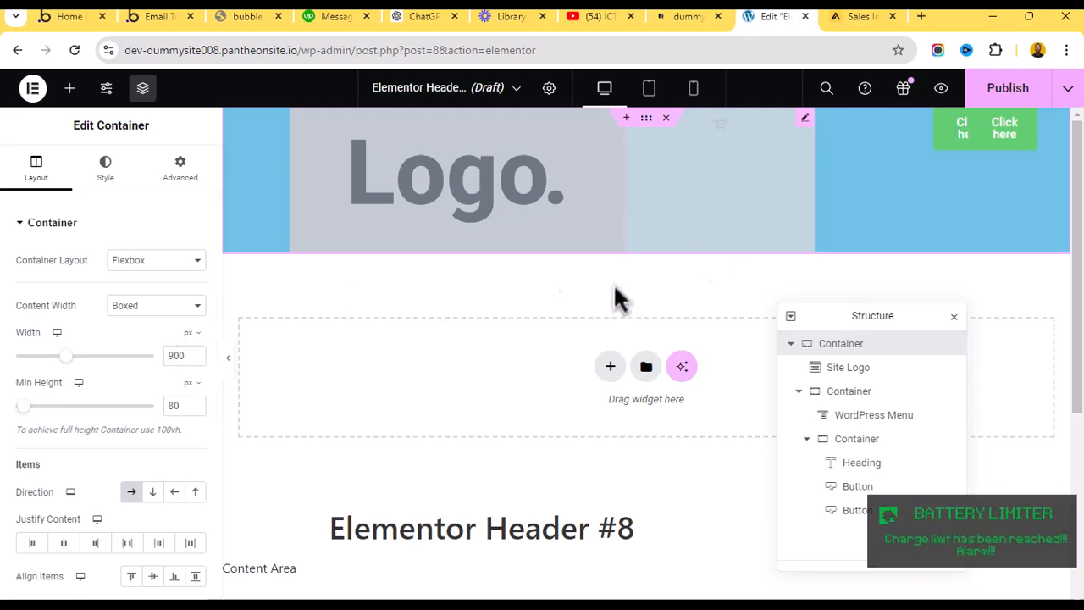
pyautogui.click(806, 439)
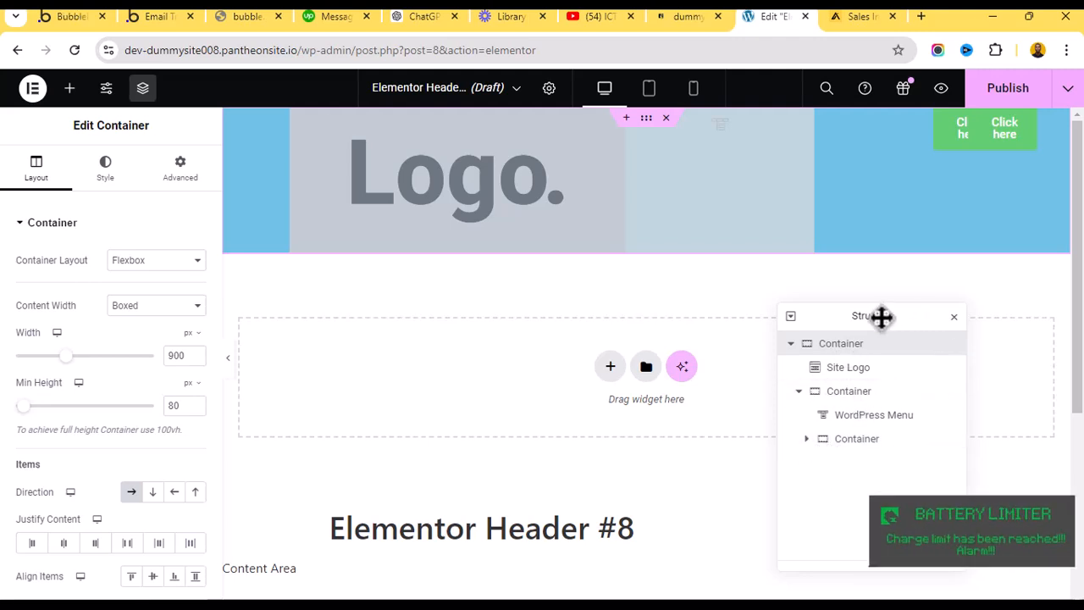
pyautogui.moveTo(878, 314); pyautogui.dragTo(810, 184)
pyautogui.click(732, 261)
pyautogui.click(730, 260)
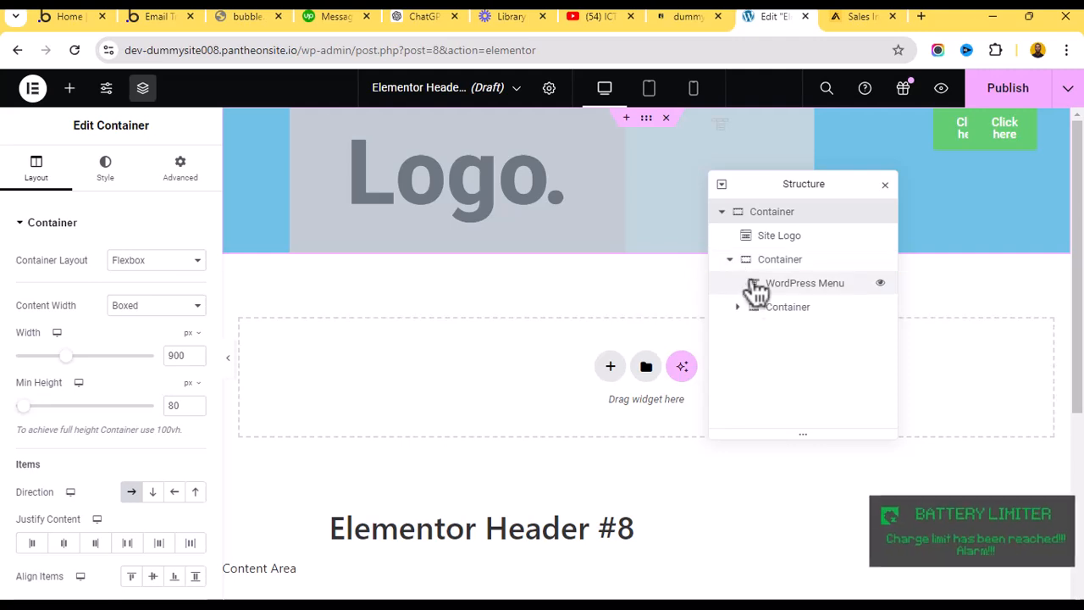
# Select the Site Logo widget in the header and compare its logo area with Apollo.io's header logo.
pyautogui.click(448, 182)
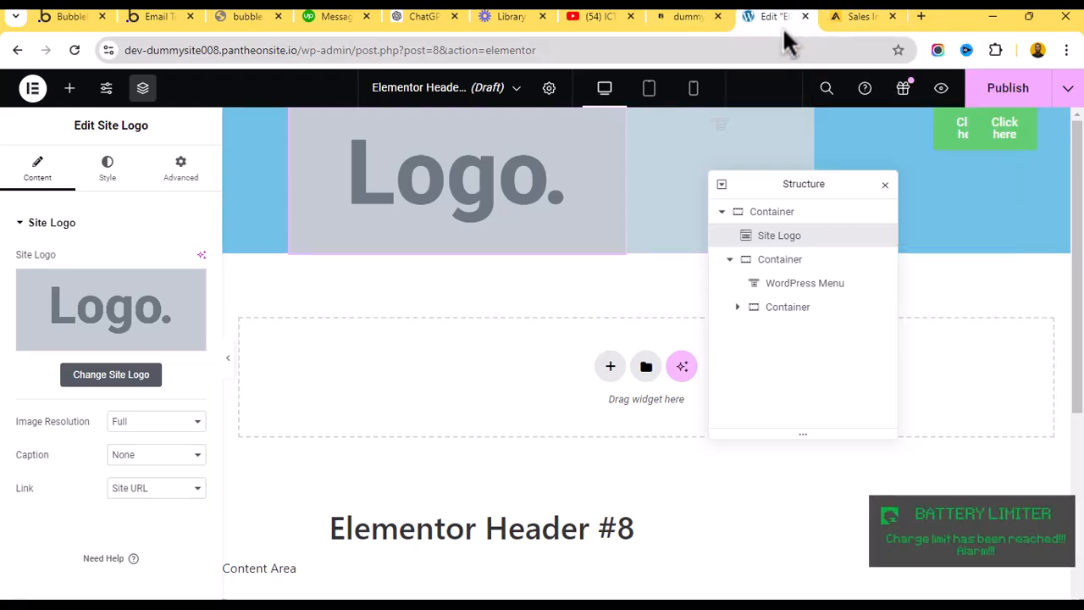
pyautogui.click(859, 17)
pyautogui.click(788, 17)
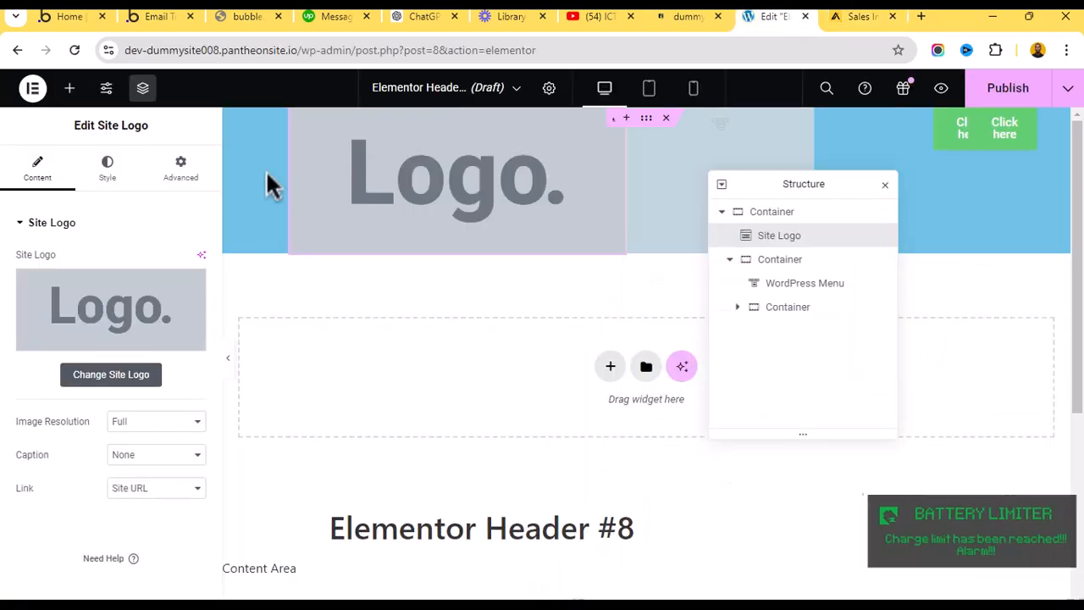
pyautogui.click(839, 20)
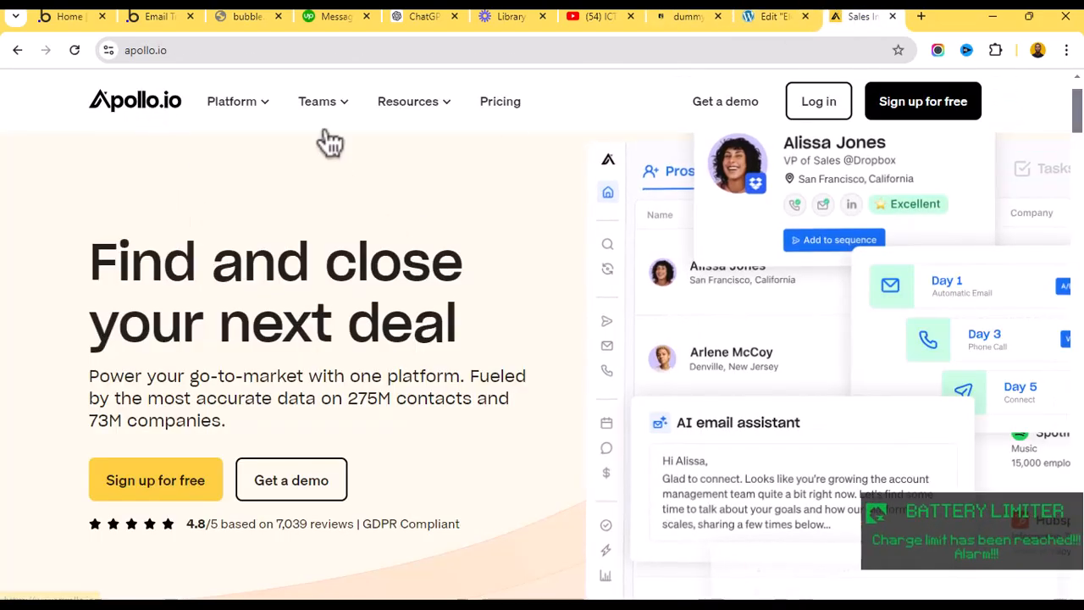
# Inspect the Apollo.io page in the developer tools and set the responsive preview width to 1440.
pyautogui.rightClick(352, 189)
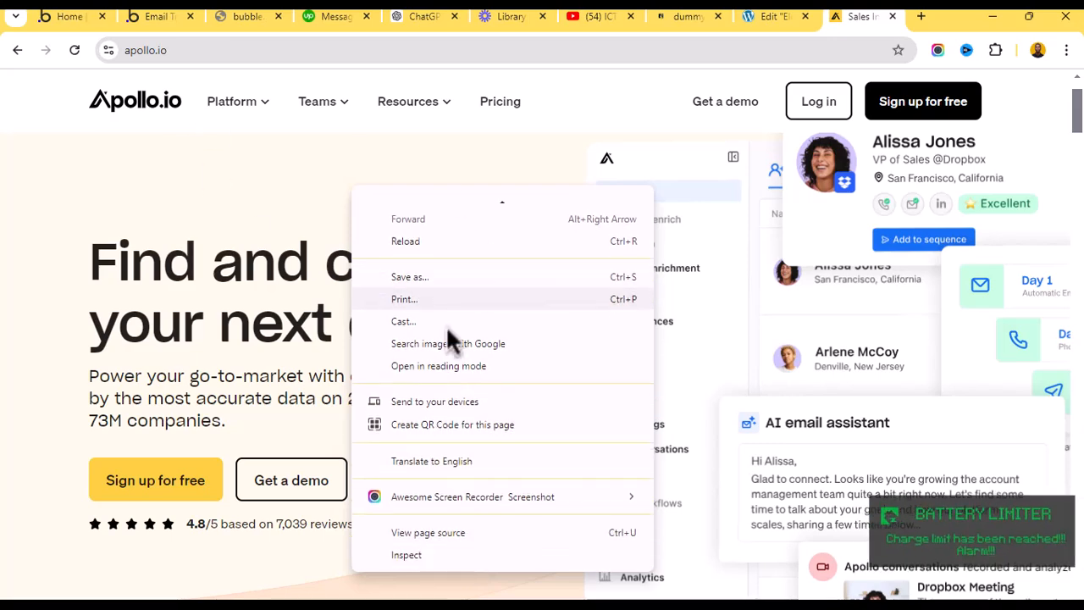
pyautogui.click(455, 581)
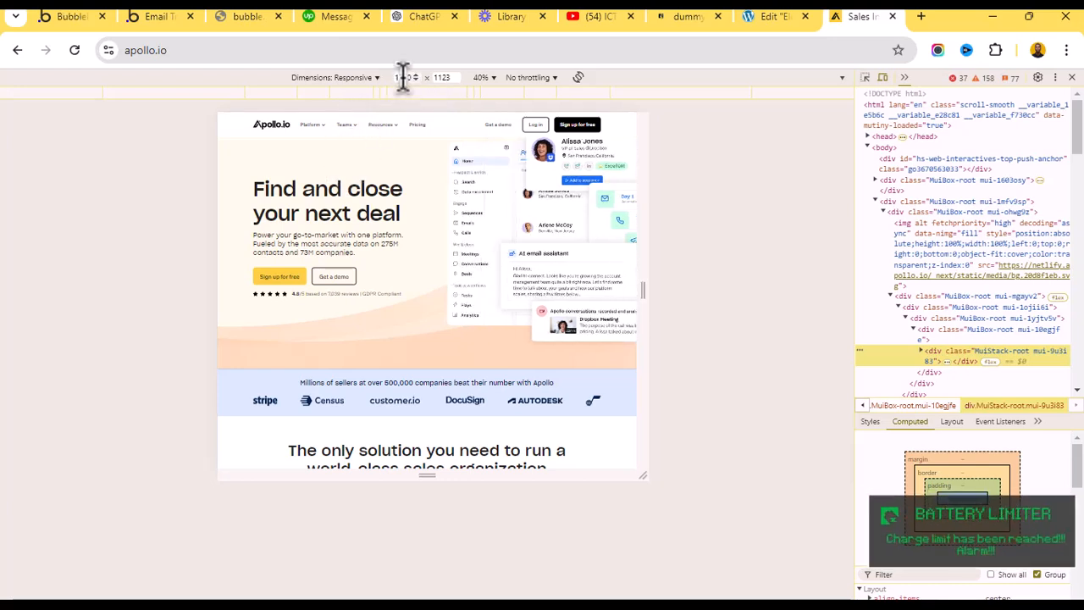
pyautogui.doubleClick(404, 77)
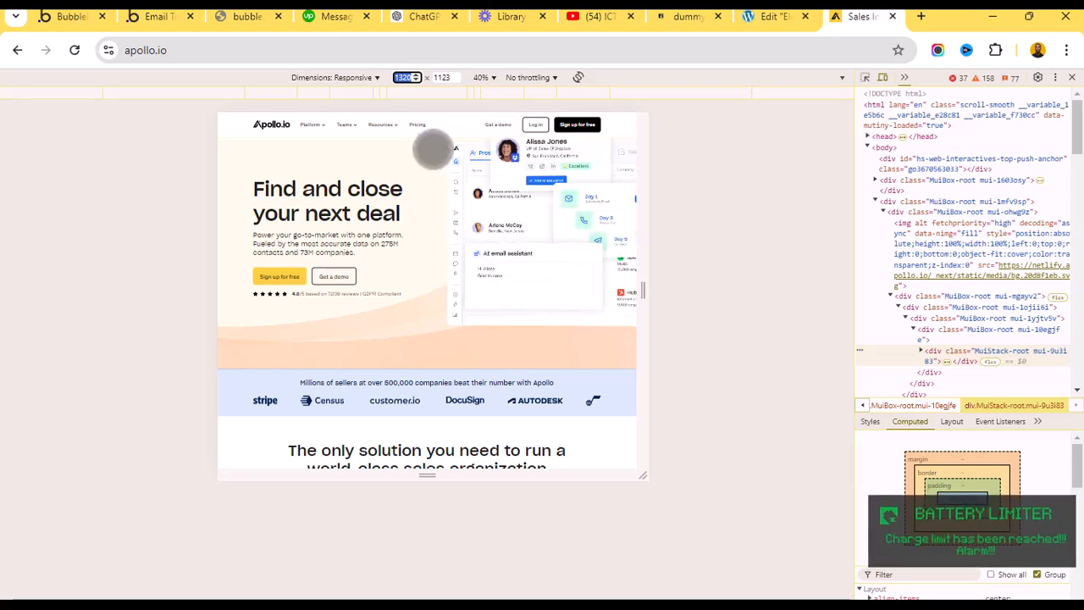
pyautogui.write('0')
pyautogui.press('Return')
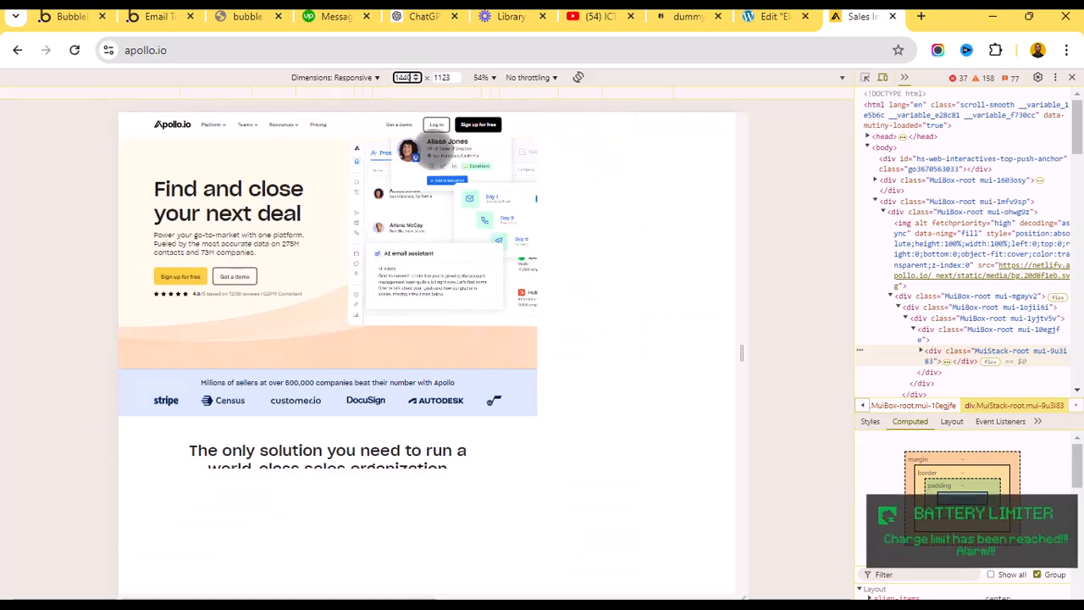
# Locate the Apollo.io header logo's svg element in the page markup and copy its full code.
pyautogui.click(865, 77)
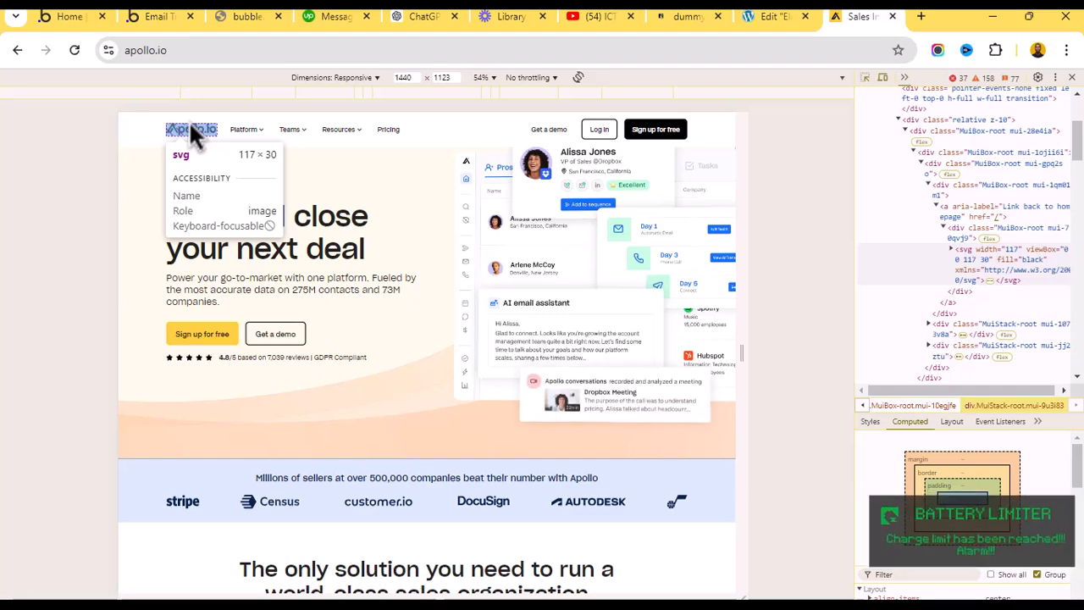
pyautogui.click(191, 134)
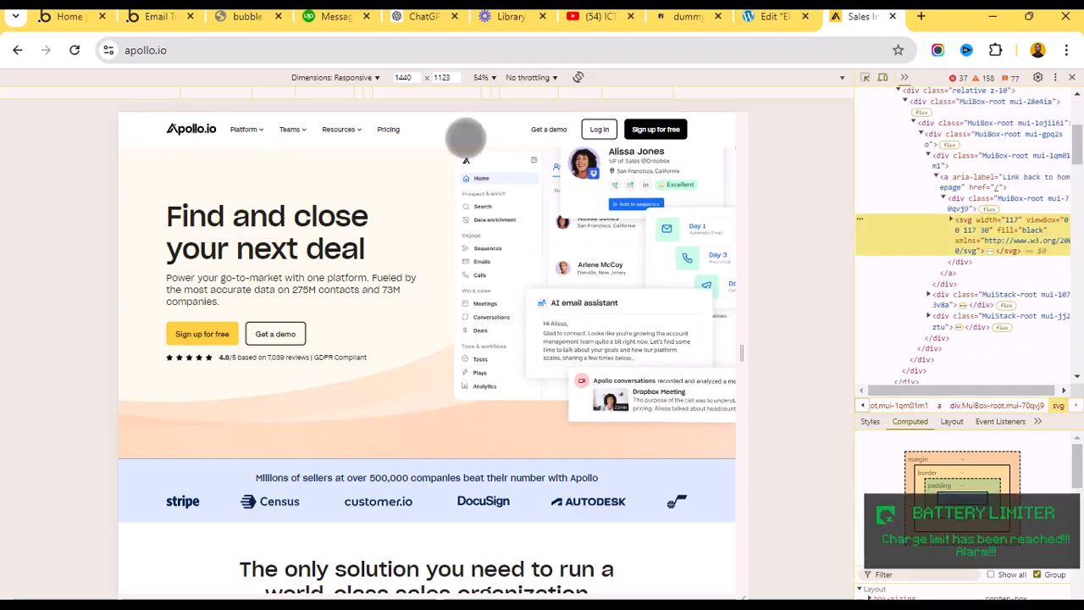
pyautogui.rightClick(978, 216)
pyautogui.click(872, 285)
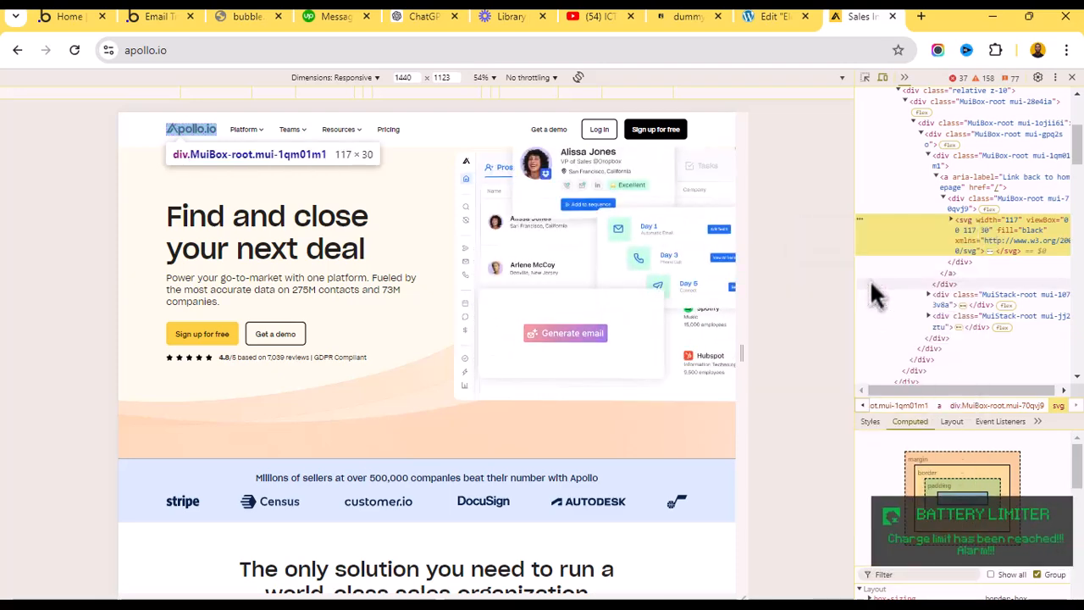
pyautogui.hotkey('ctrl', 'a')
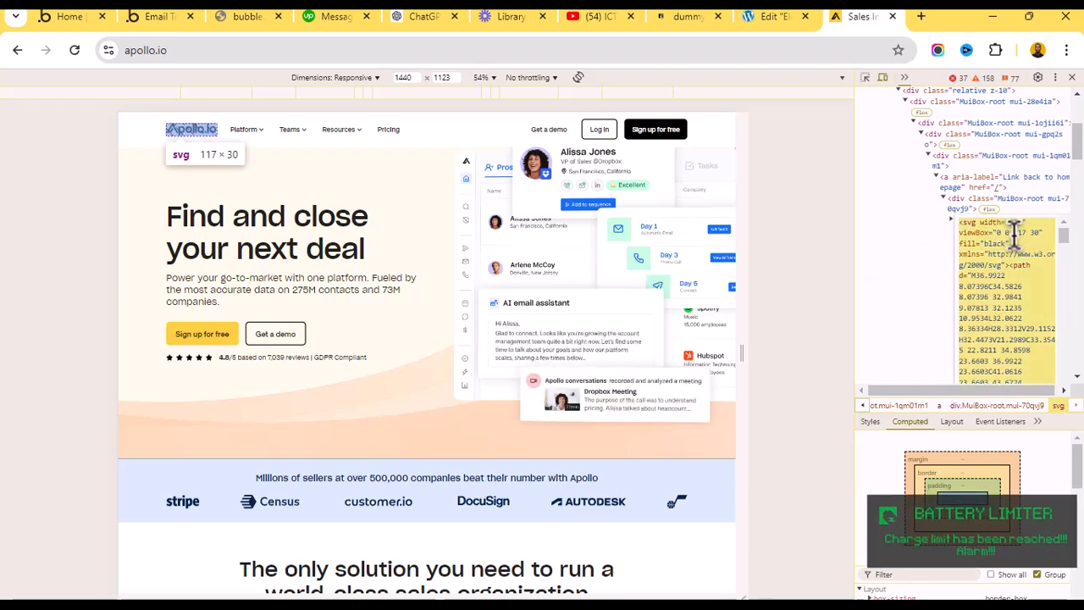
# Minimize the browser windows and create a text file named "apollo logo.txt" on the desktop.
pyautogui.click(993, 16)
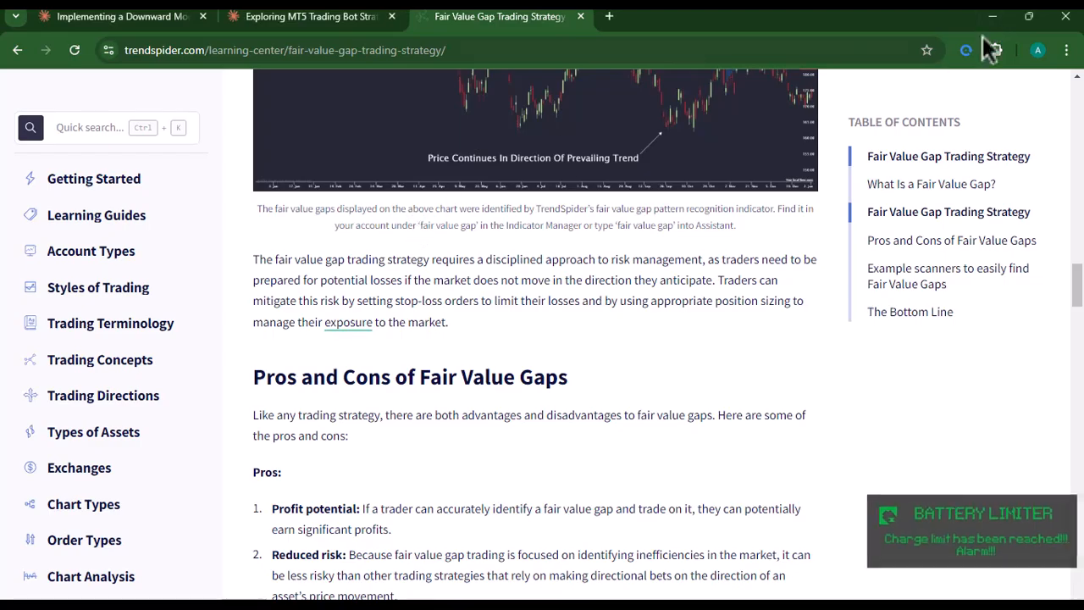
pyautogui.click(996, 16)
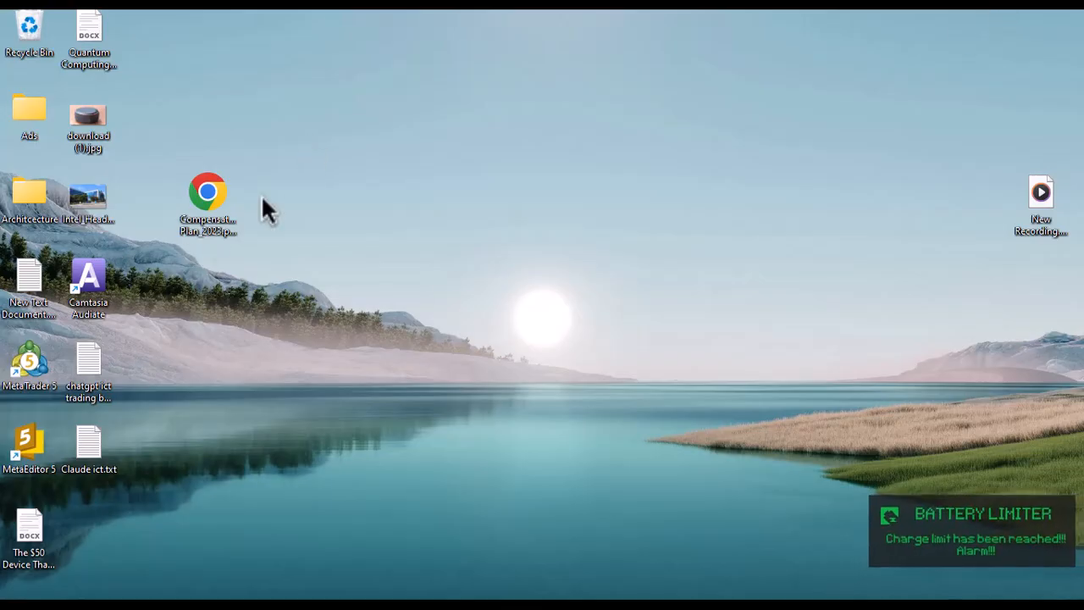
pyautogui.rightClick(395, 169)
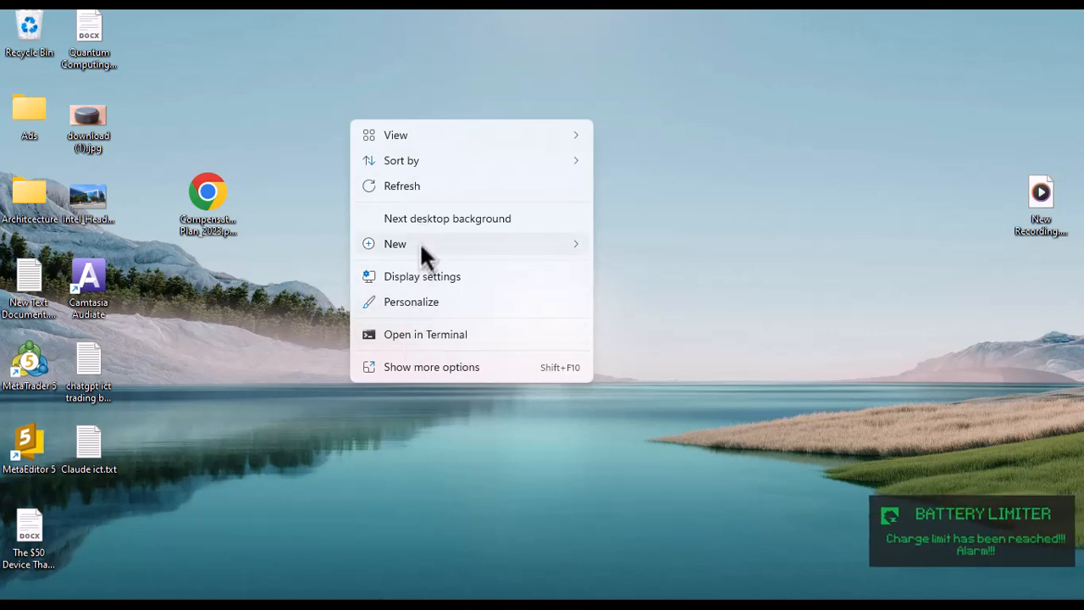
pyautogui.moveTo(501, 237)
pyautogui.click(644, 348)
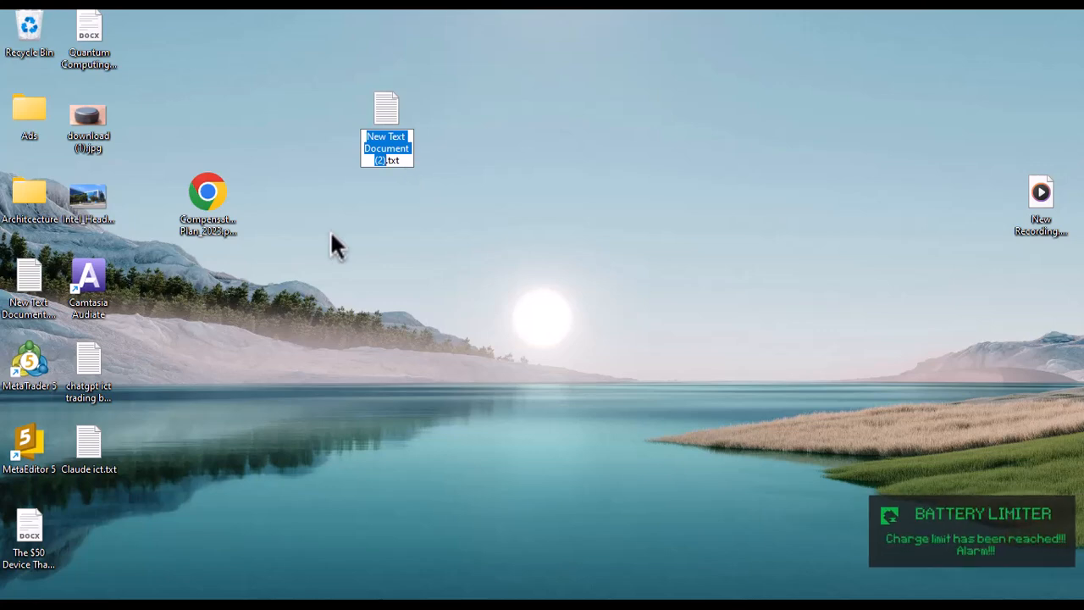
pyautogui.write('app')
pyautogui.write('llo s')
pyautogui.write('vg')
pyautogui.press('BackSpace')
pyautogui.press('BackSpace')
pyautogui.press('BackSpace')
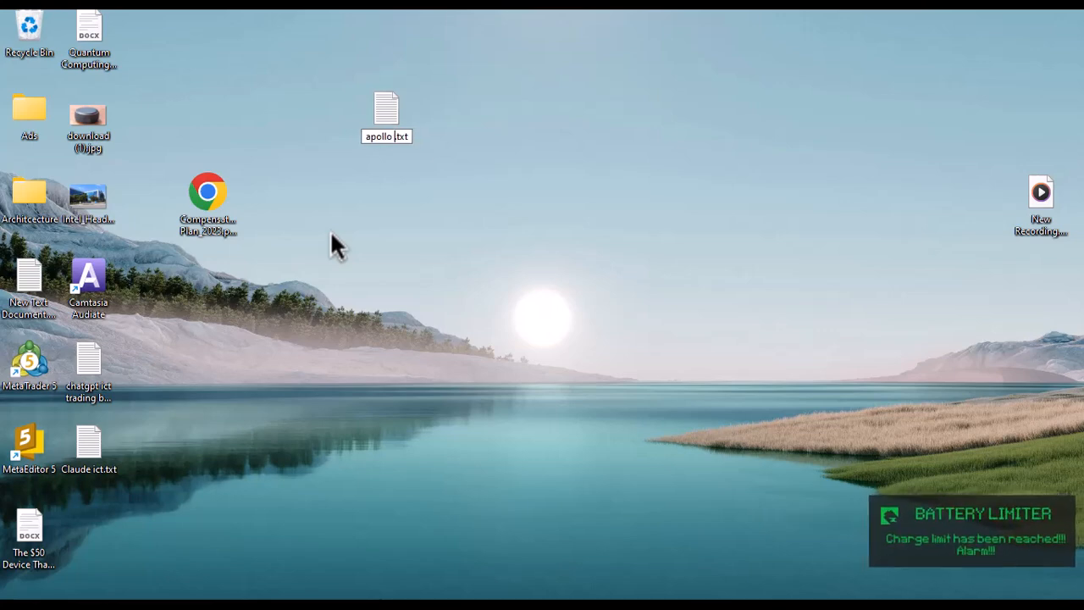
pyautogui.write('logo')
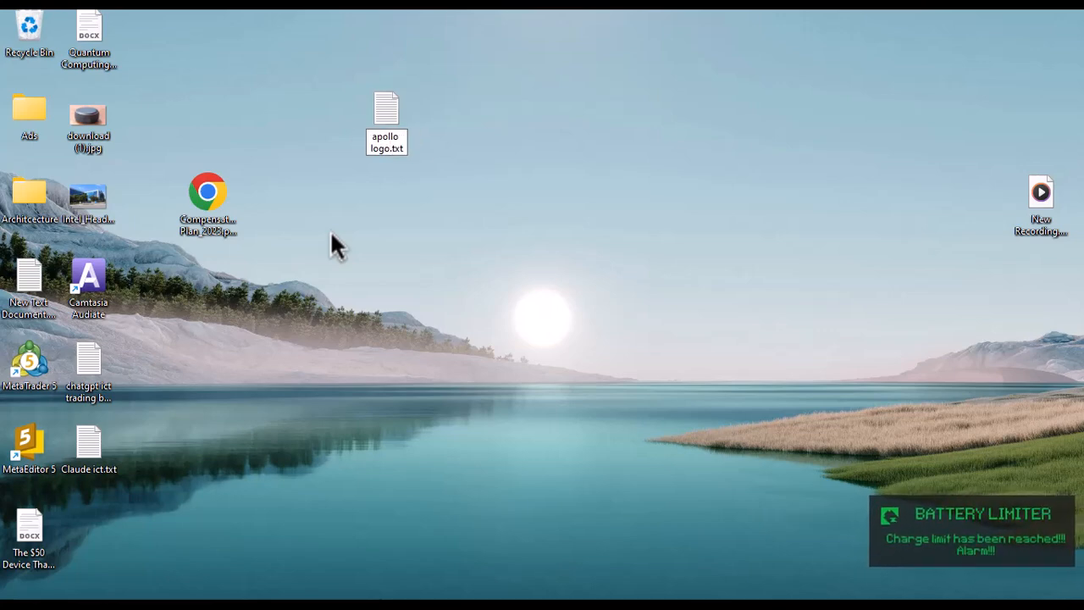
pyautogui.press('Return')
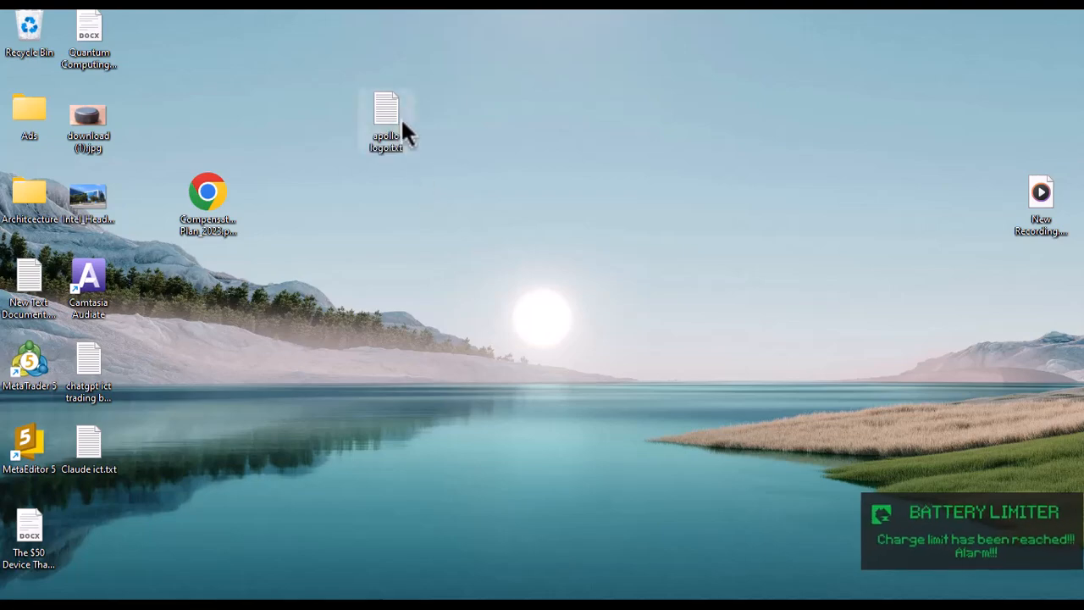
# Open apollo logo.txt in Notepad, paste the copied SVG code into it, review it and close the window.
pyautogui.doubleClick(396, 106)
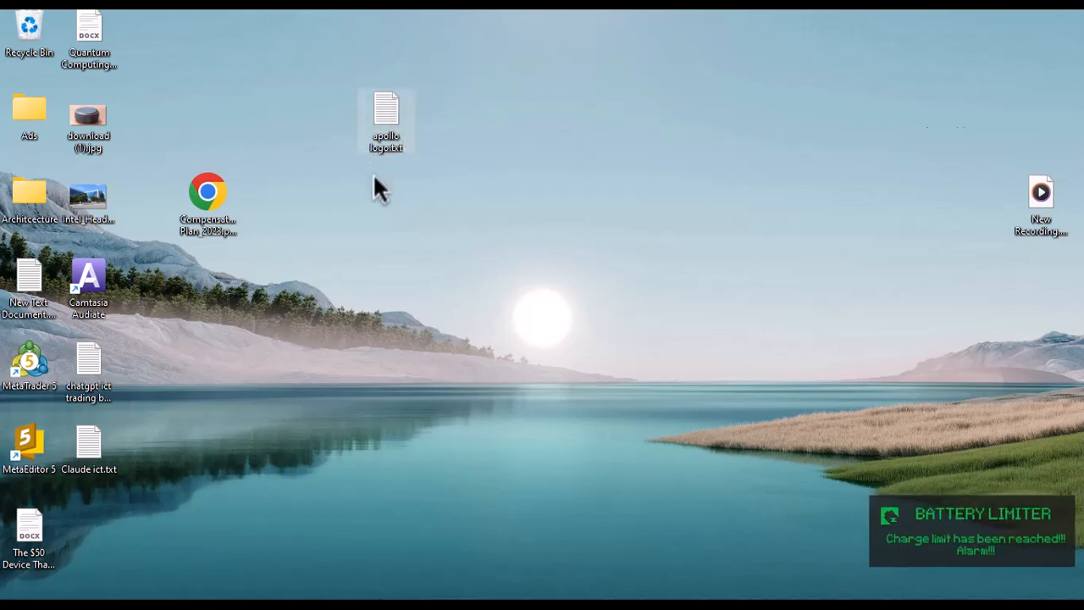
pyautogui.hotkey('ctrl', 'v')
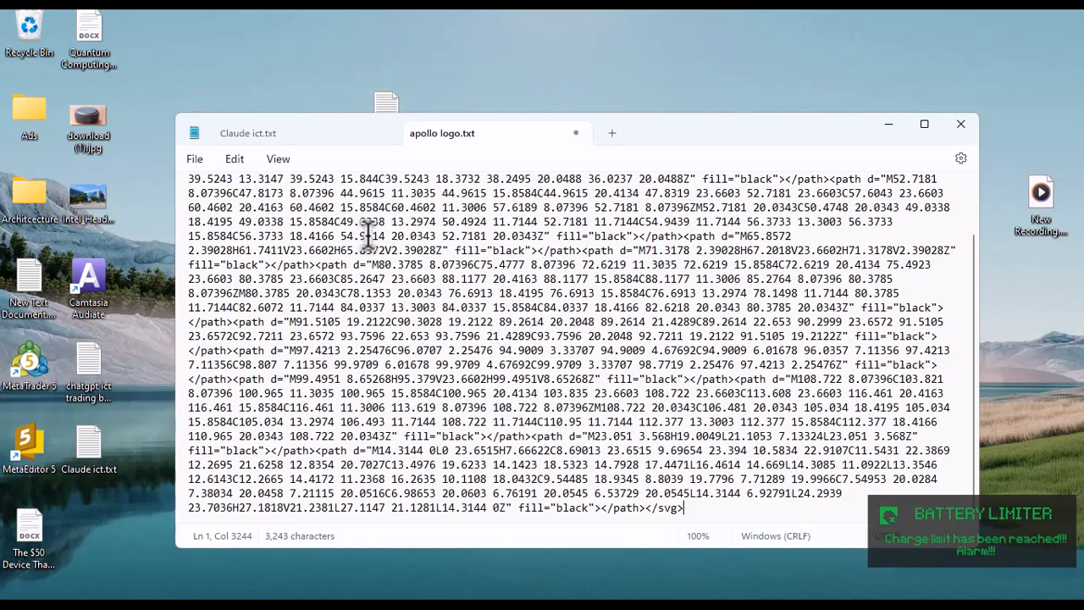
pyautogui.scroll(3, 522, 278)
pyautogui.scroll(-3, 525, 272)
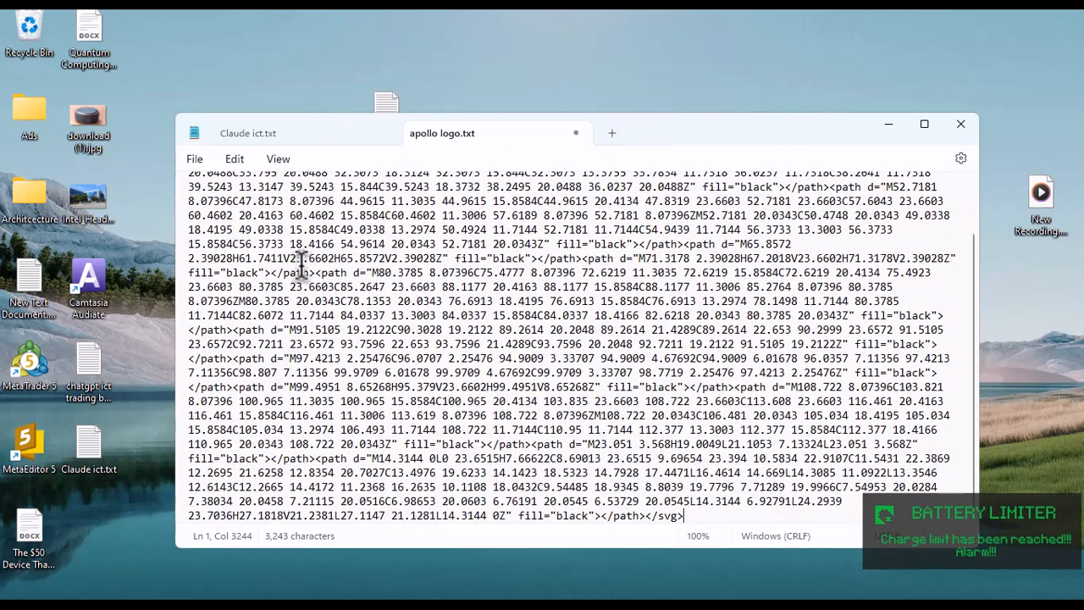
pyautogui.click(960, 125)
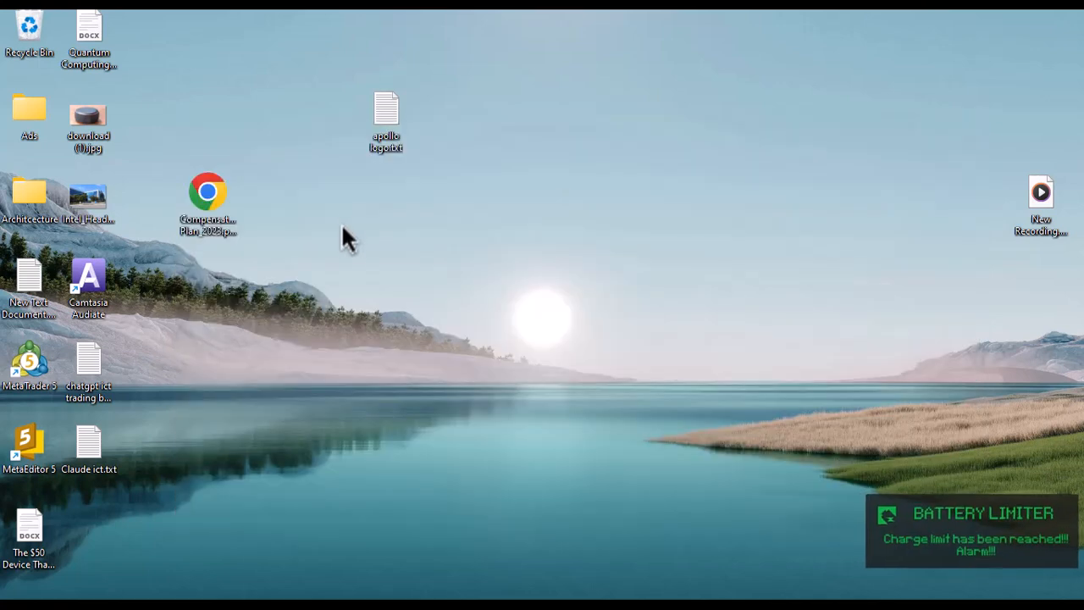
pyautogui.doubleClick(395, 136)
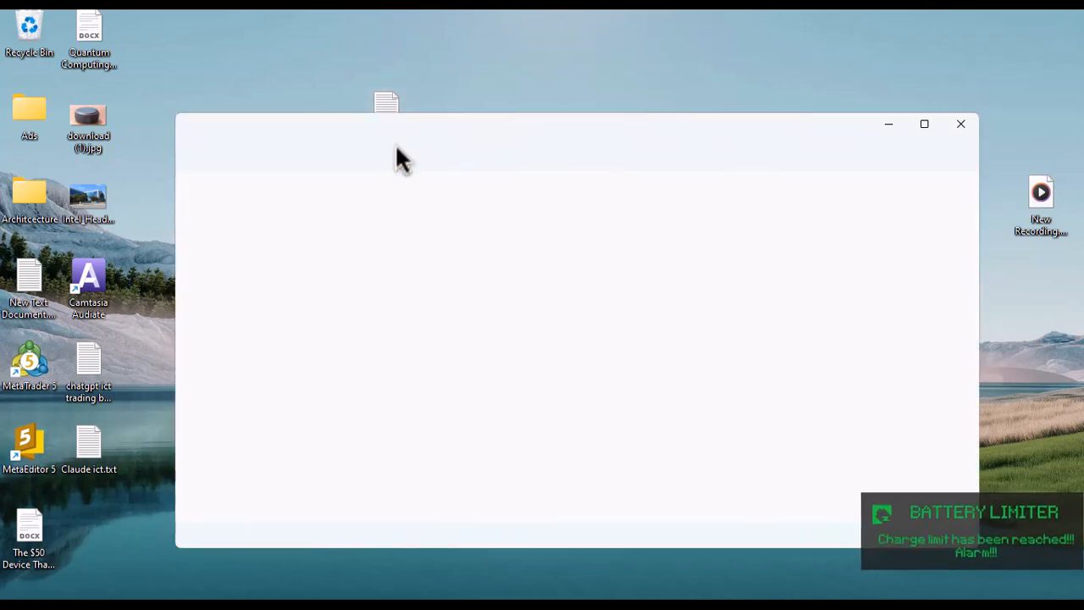
pyautogui.click(960, 124)
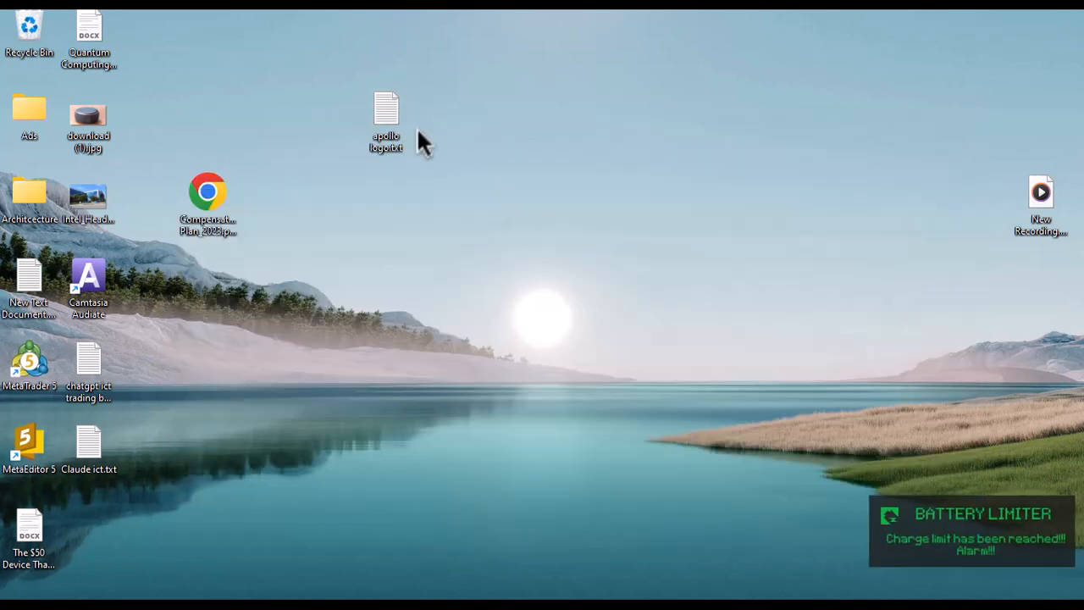
pyautogui.doubleClick(385, 129)
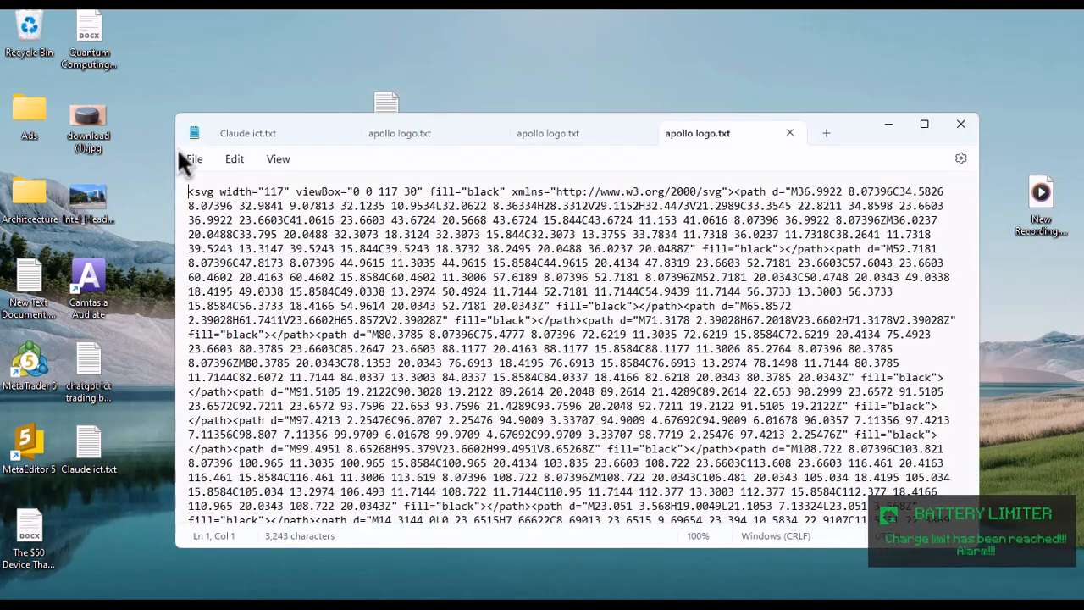
pyautogui.click(195, 158)
pyautogui.click(361, 221)
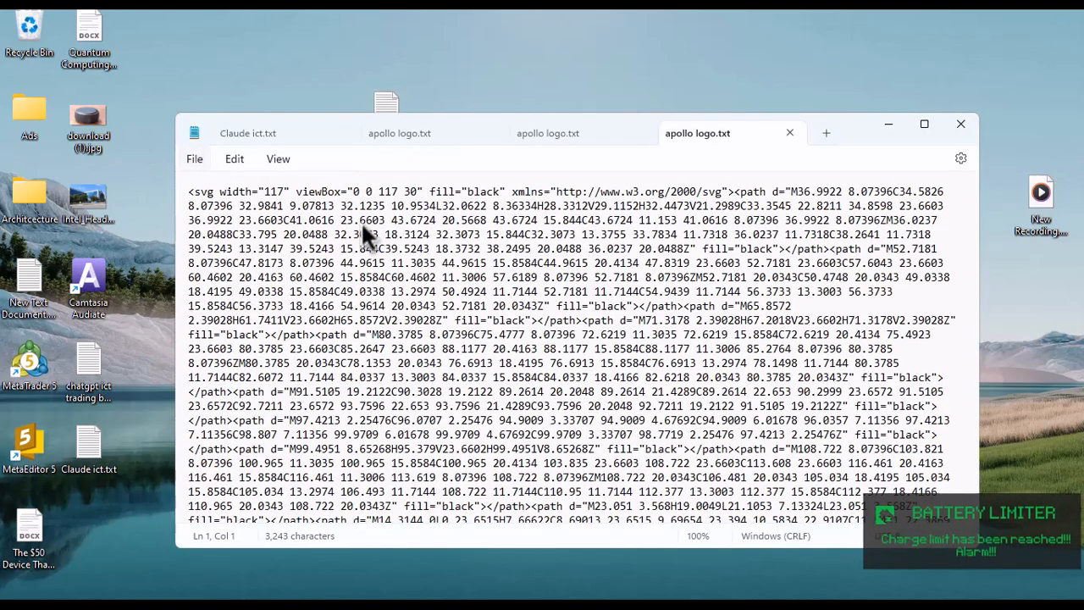
pyautogui.click(385, 411)
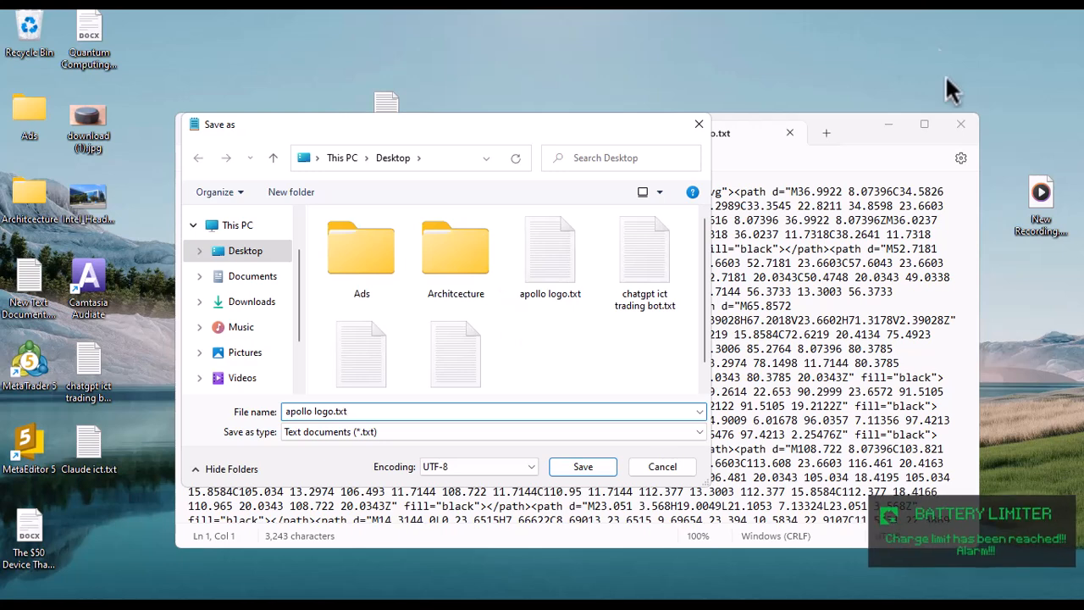
pyautogui.click(698, 127)
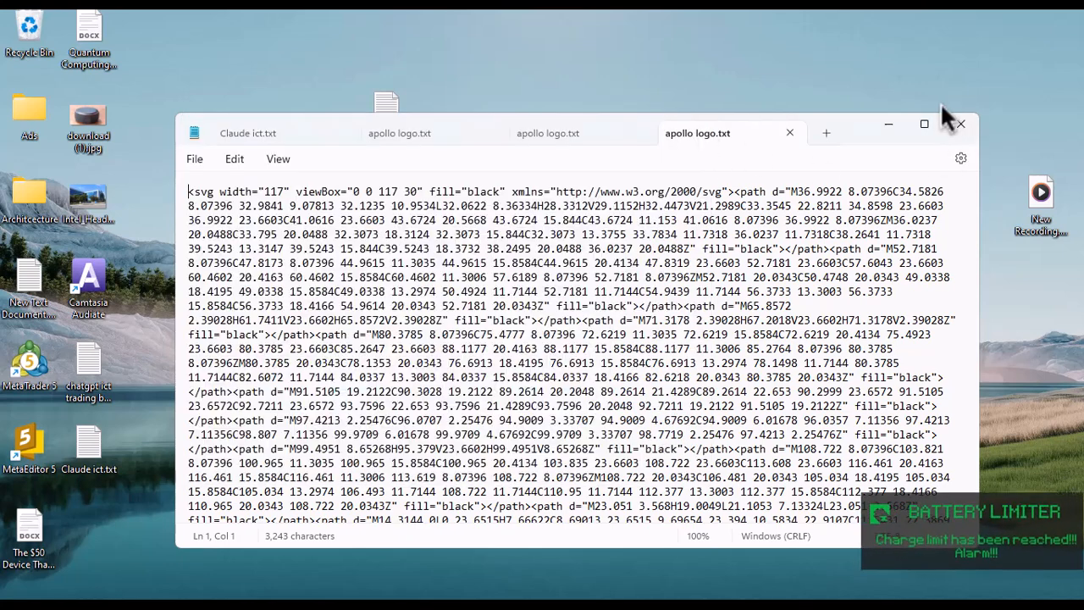
pyautogui.click(961, 124)
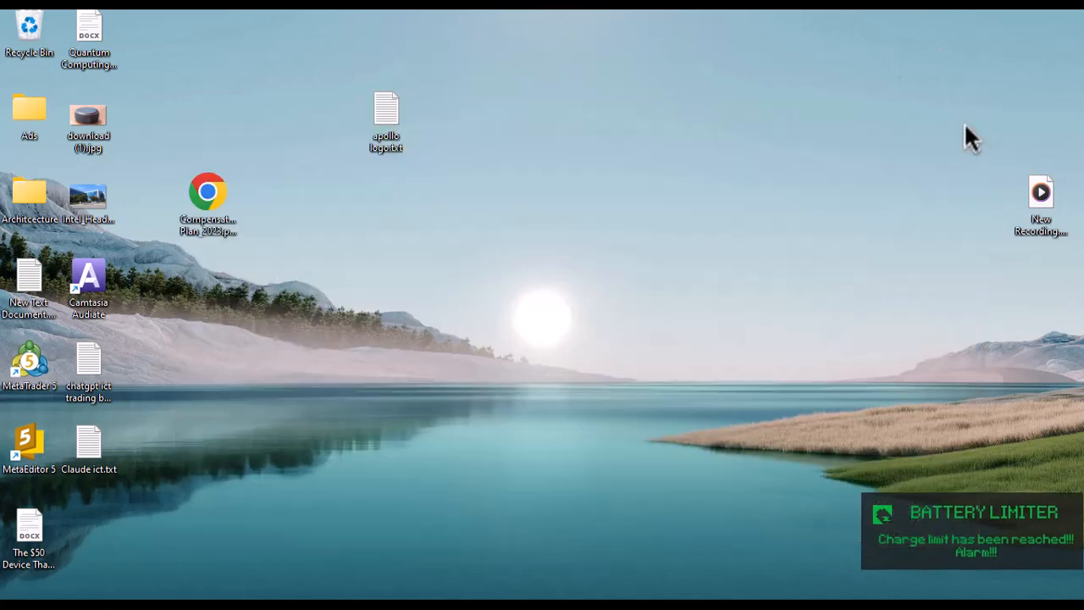
# Rename the desktop file apollo logo.txt to "apollo logo.svg", accepting the change of file extension.
pyautogui.click(388, 147)
pyautogui.click(404, 151)
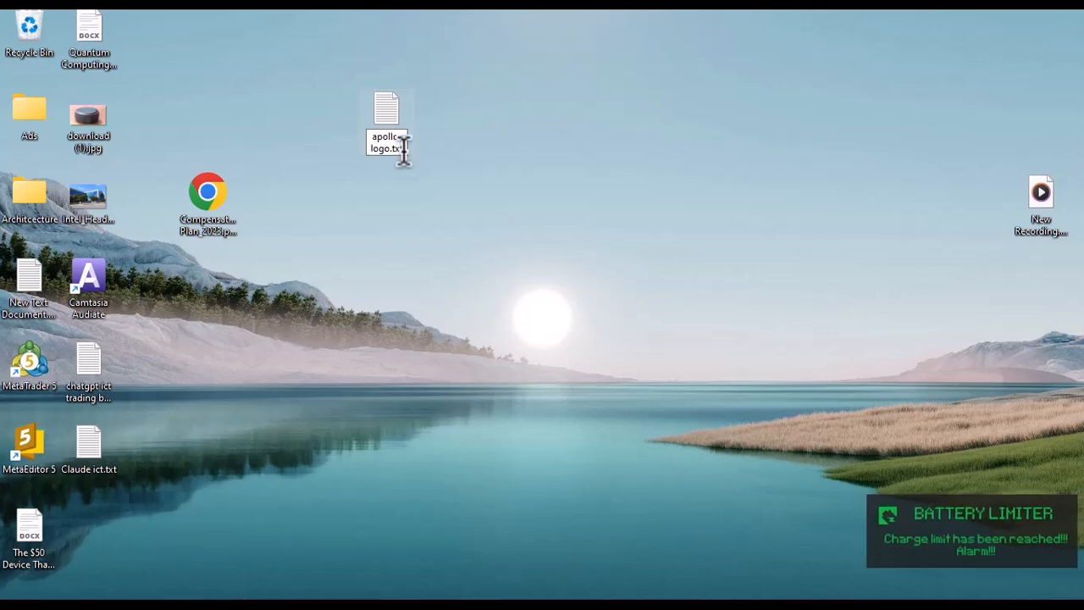
pyautogui.press('BackSpace')
pyautogui.press('BackSpace')
pyautogui.press('BackSpace')
pyautogui.write('s')
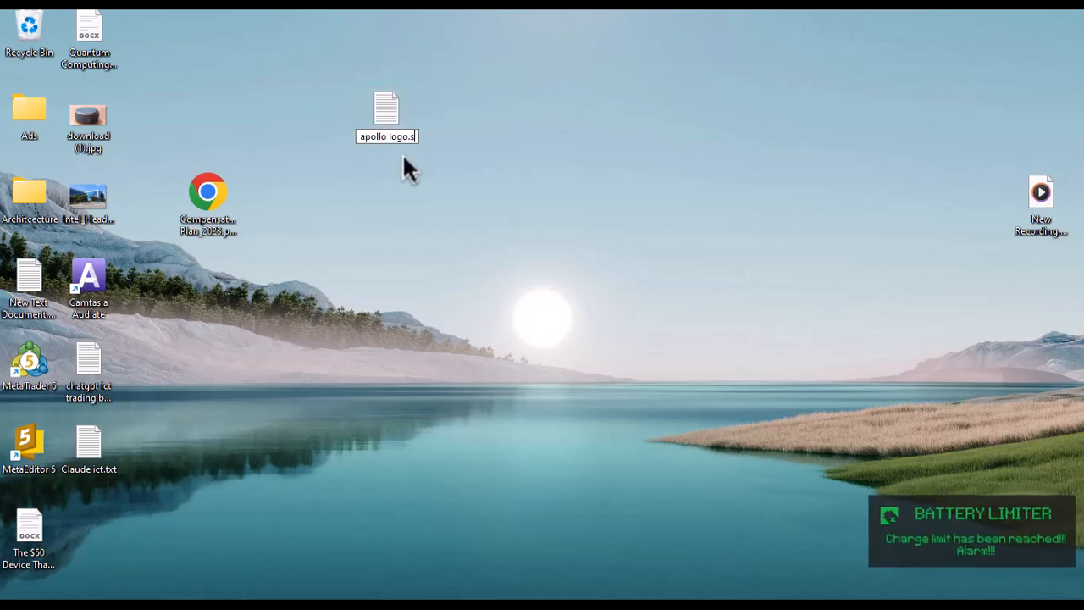
pyautogui.write('vg')
pyautogui.press('Return')
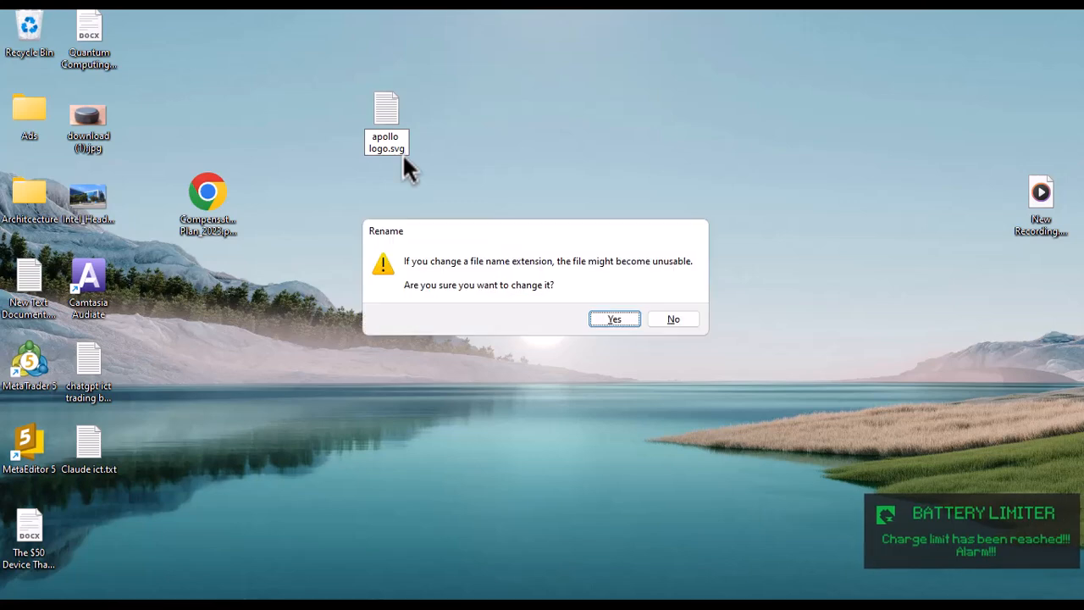
pyautogui.click(616, 320)
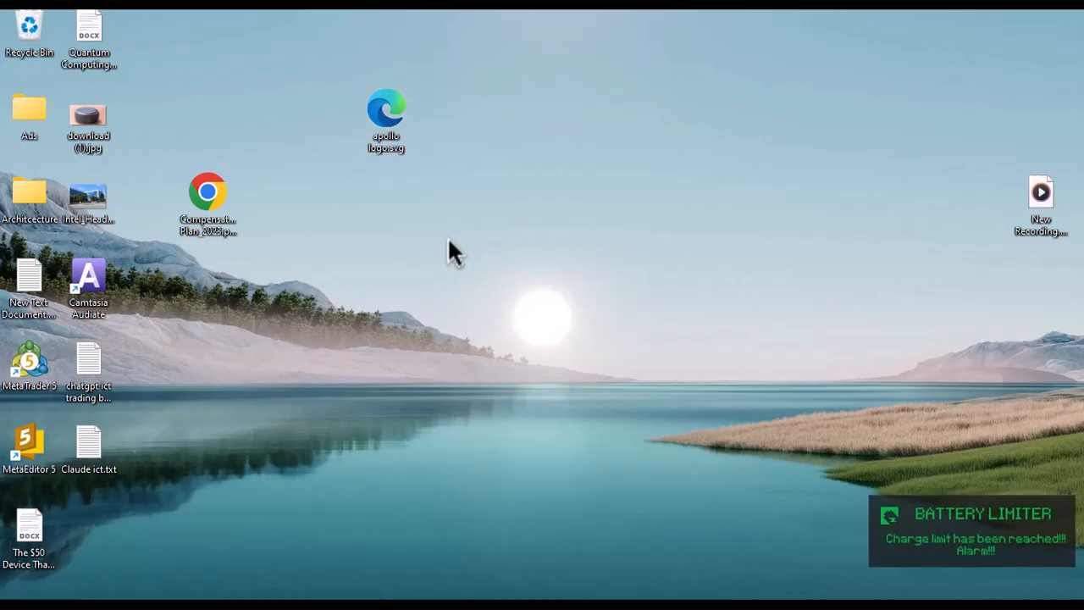
# Switch back to the Chrome window that shows the Apollo.io page with the developer tools.
pyautogui.press('super+Tab')
pyautogui.click(481, 240)
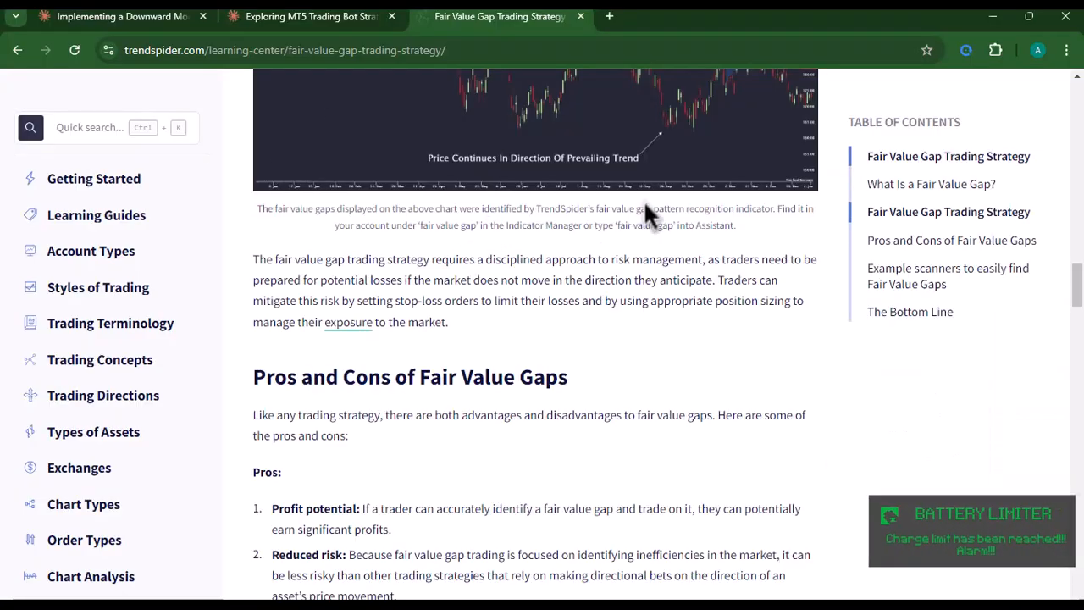
pyautogui.press('super+Tab')
pyautogui.click(729, 210)
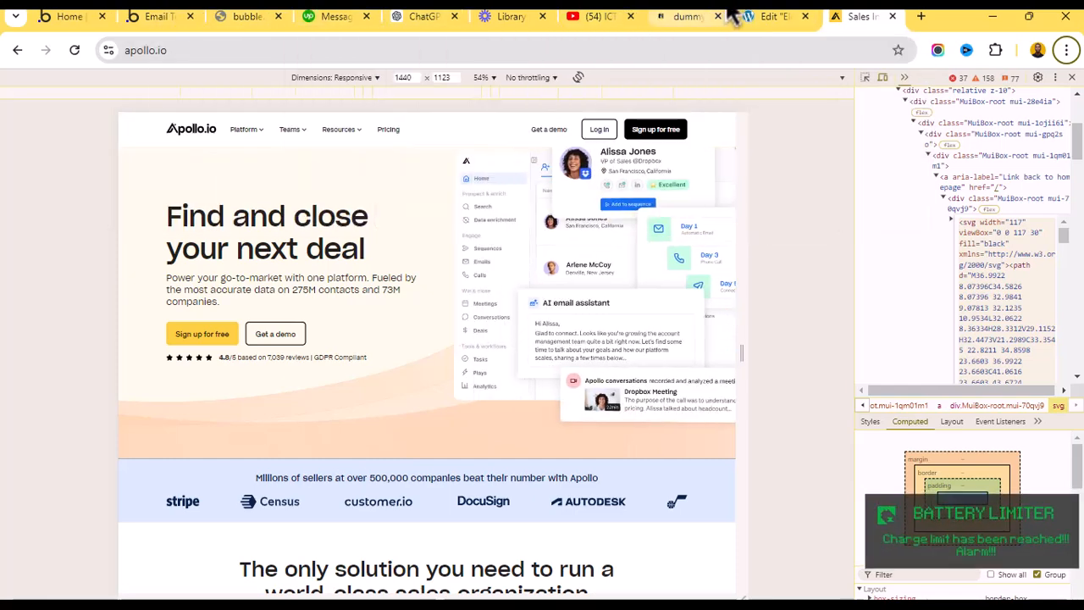
# Switch to the Elementor header editor and start publishing the template with a display condition that includes the Entire Site.
pyautogui.click(696, 16)
pyautogui.click(760, 15)
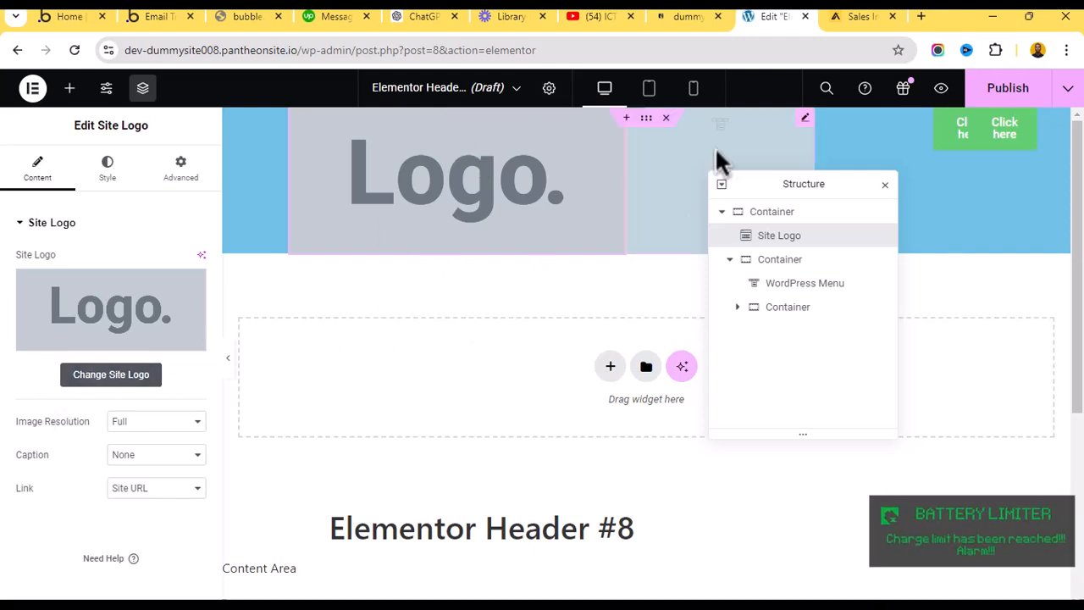
pyautogui.click(1008, 88)
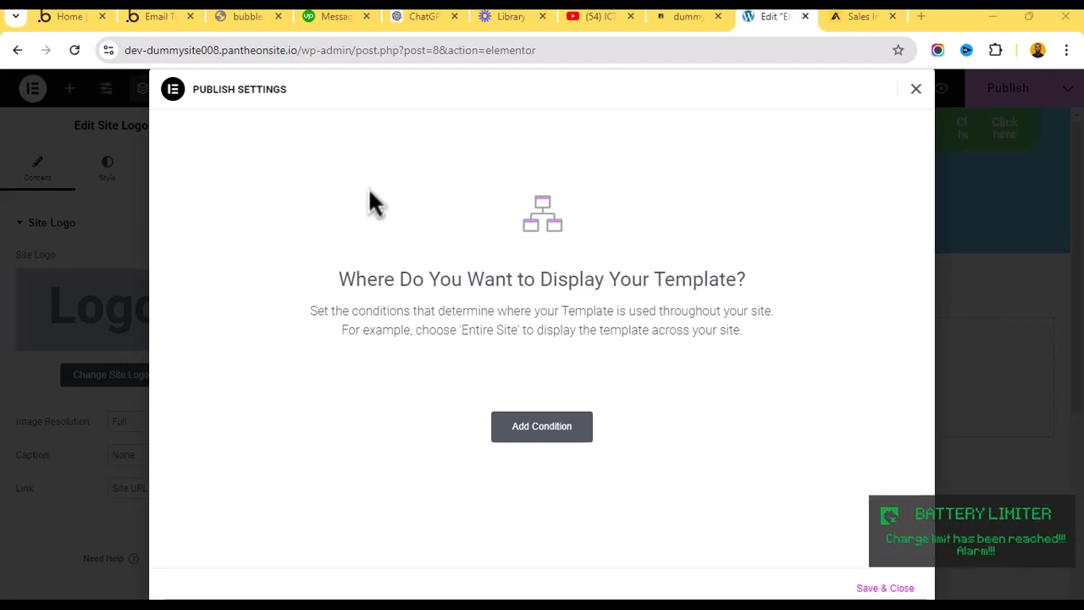
pyautogui.click(531, 432)
pyautogui.click(430, 405)
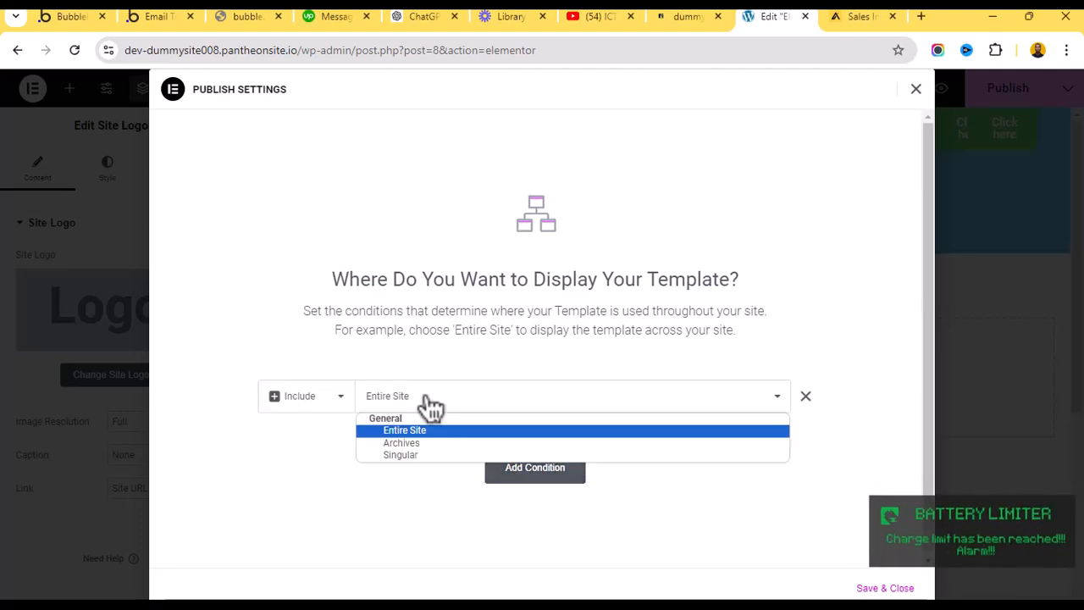
pyautogui.click(379, 430)
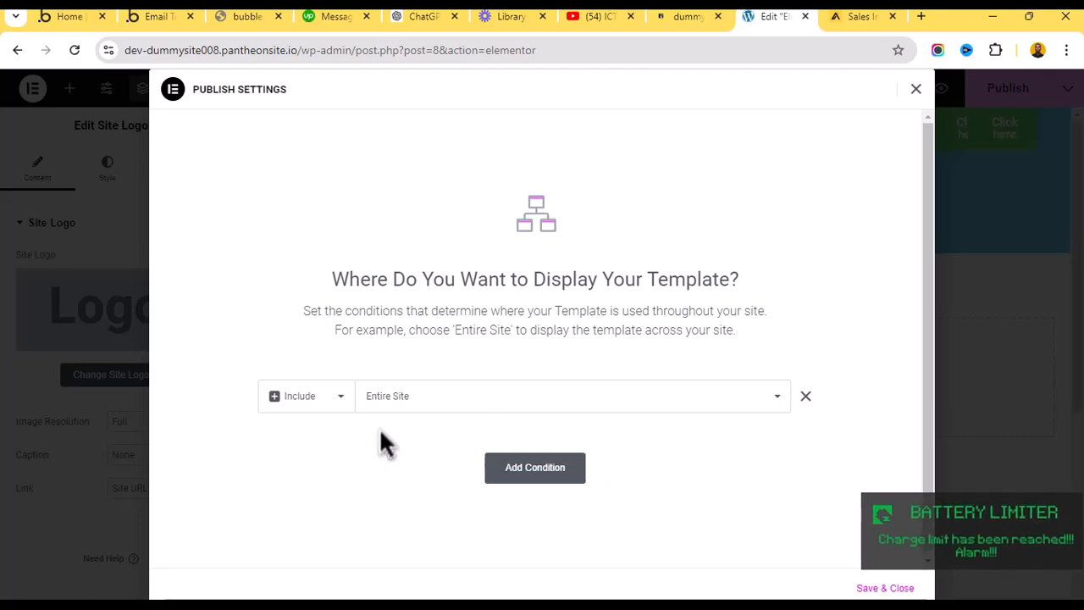
# Add a second display condition set to Exclude, leaving the first condition on Include.
pyautogui.click(338, 397)
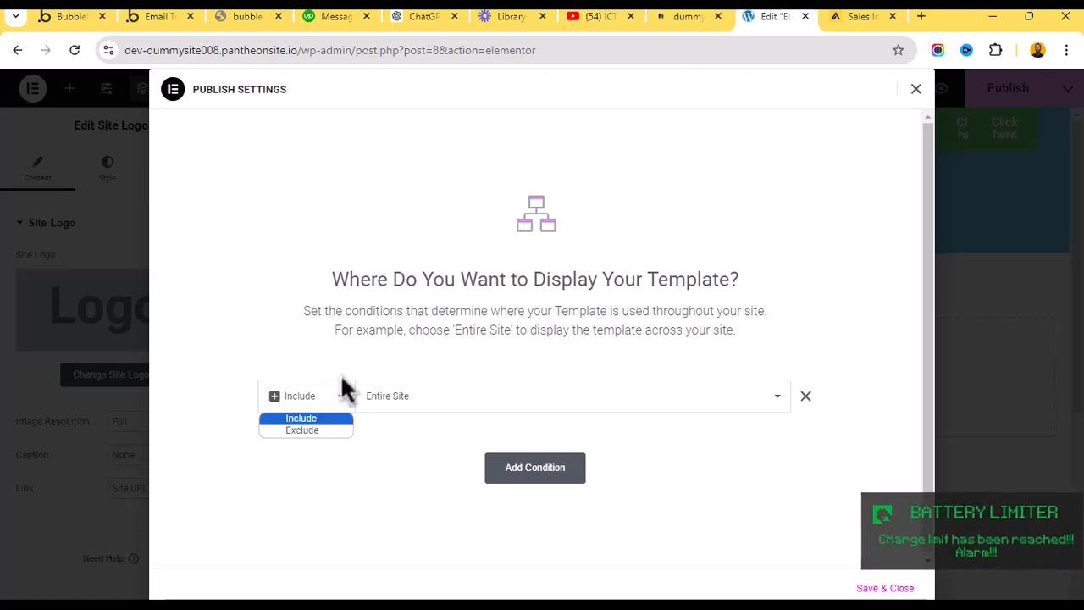
pyautogui.click(303, 431)
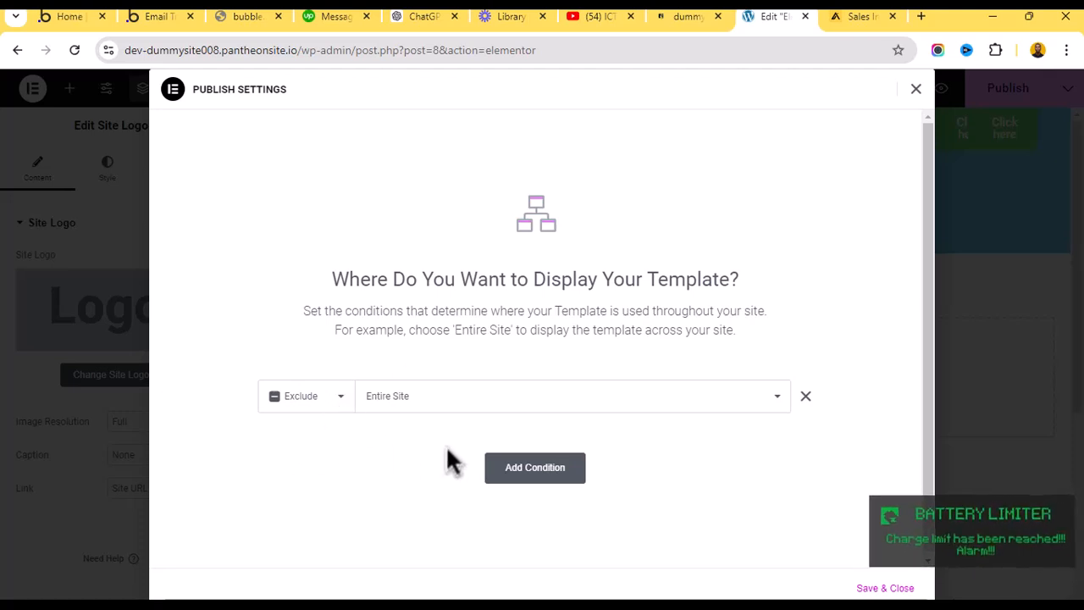
pyautogui.click(517, 477)
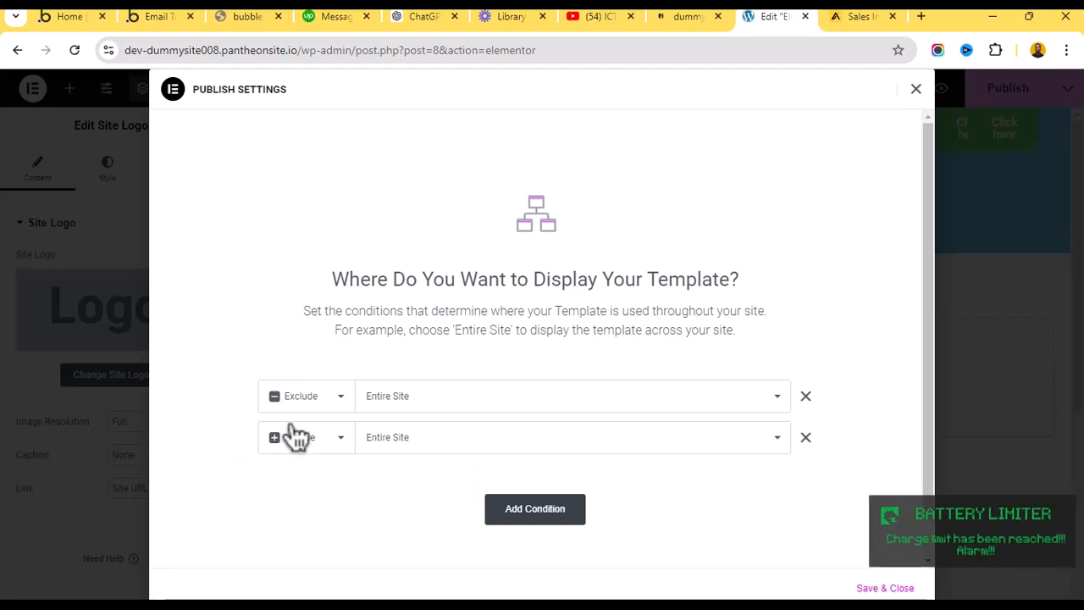
pyautogui.click(301, 405)
pyautogui.click(303, 419)
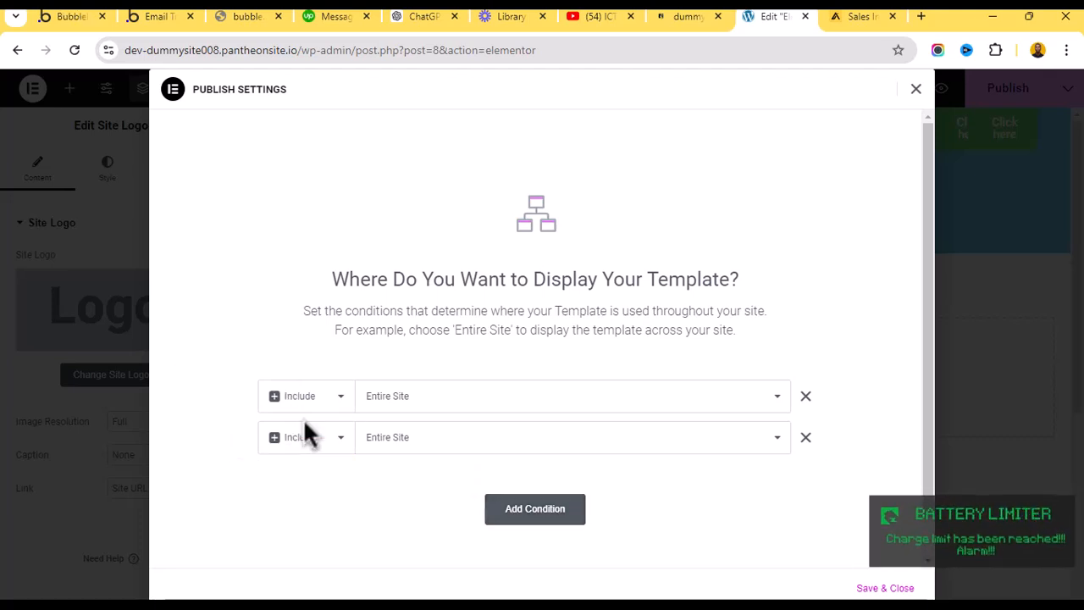
pyautogui.click(302, 439)
pyautogui.click(298, 470)
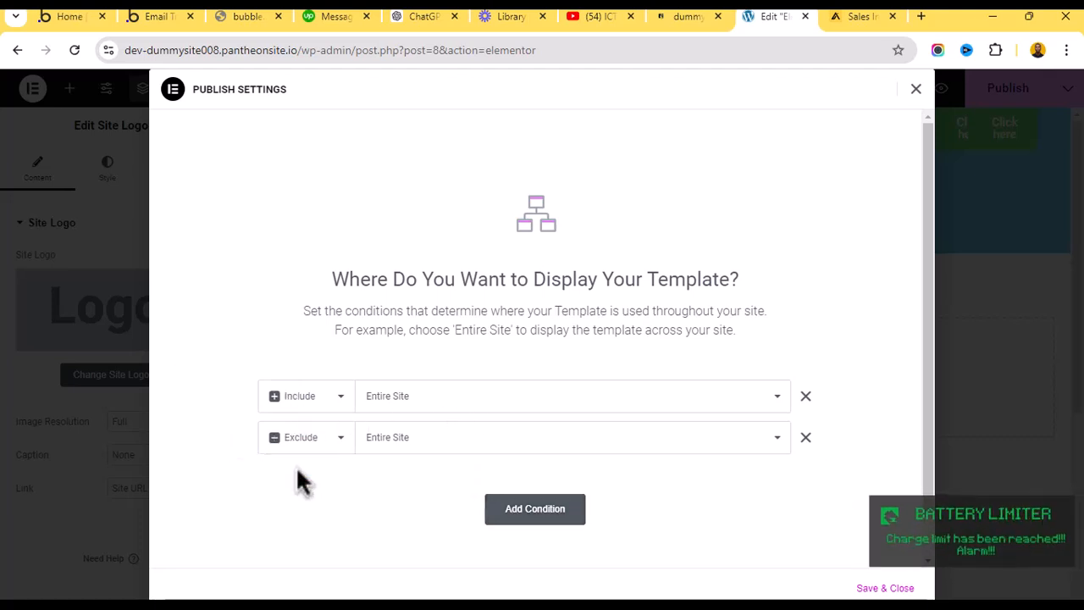
# Limit the exclusion to the Singular 404 Page, then save and close the publish settings.
pyautogui.click(508, 448)
pyautogui.click(409, 495)
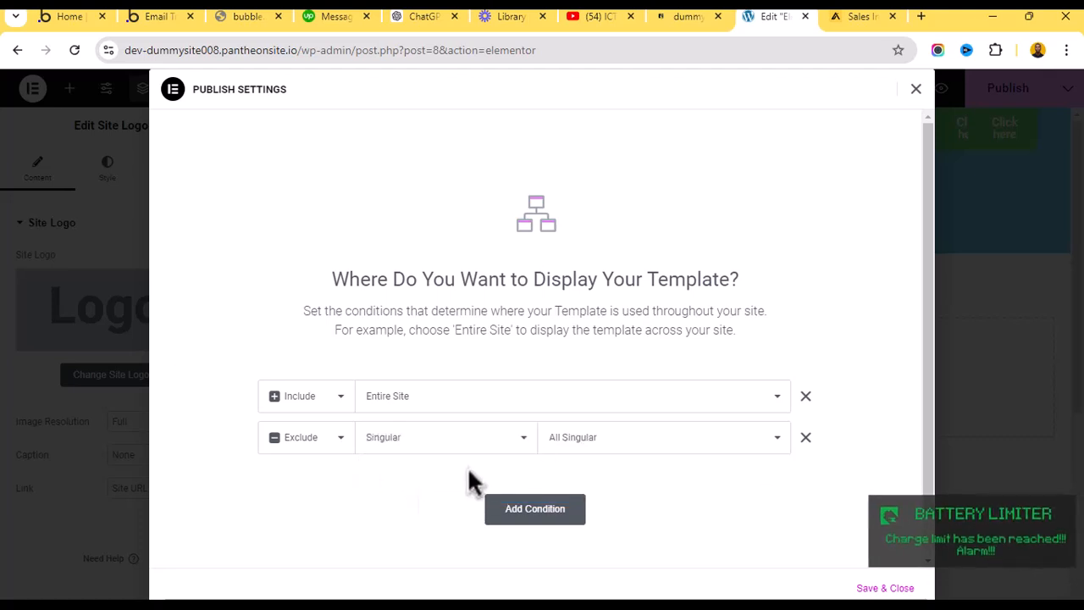
pyautogui.click(658, 446)
pyautogui.scroll(-1, 639, 381)
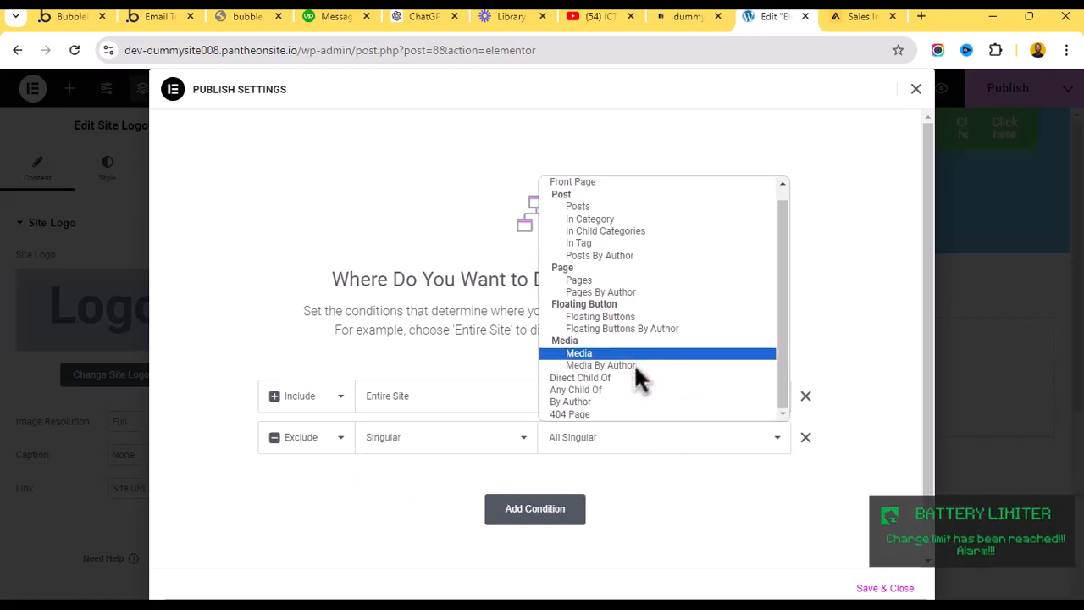
pyautogui.click(610, 415)
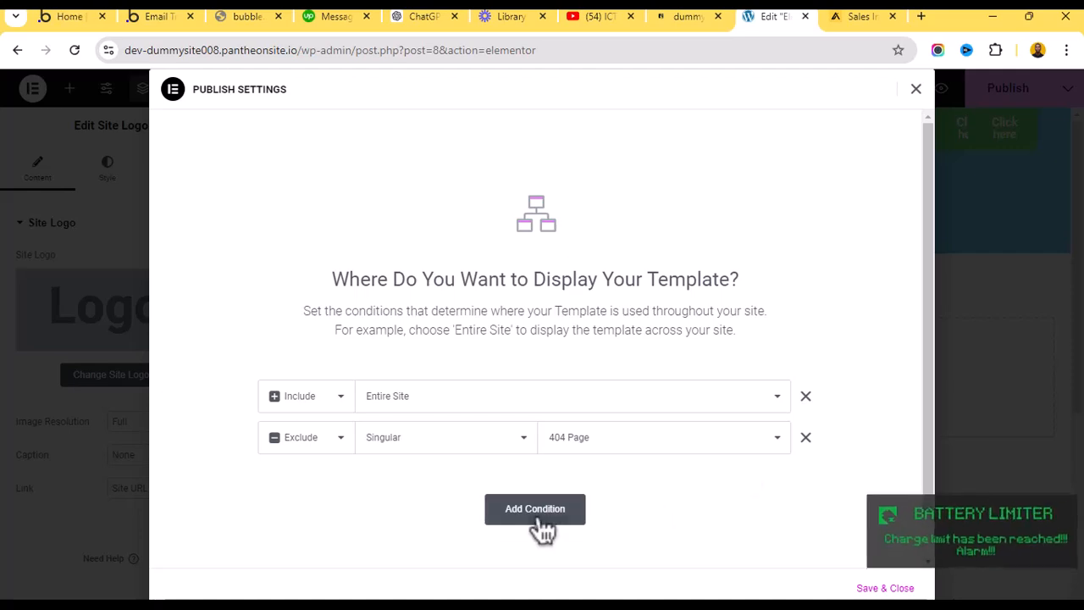
pyautogui.click(862, 590)
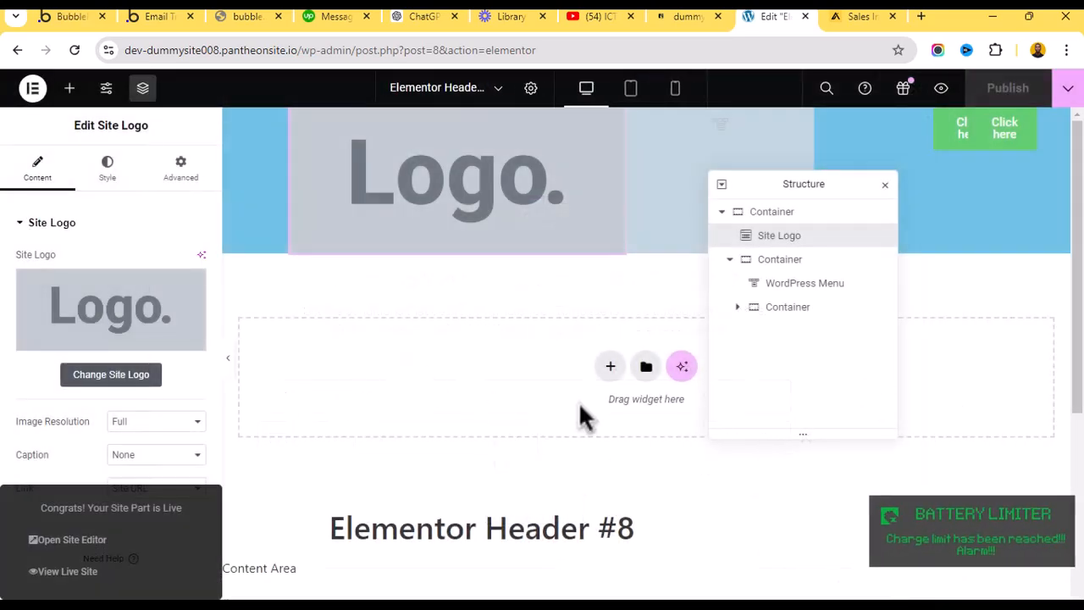
# Try to upload apollo logo.svg from the desktop as the site logo through the site identity settings.
pyautogui.click(108, 377)
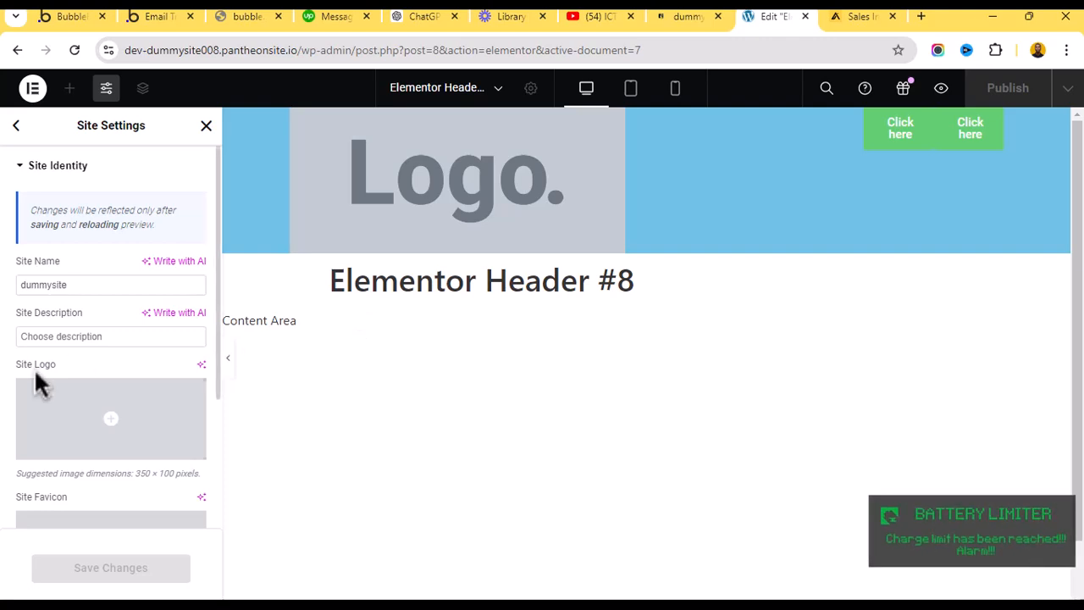
pyautogui.click(100, 427)
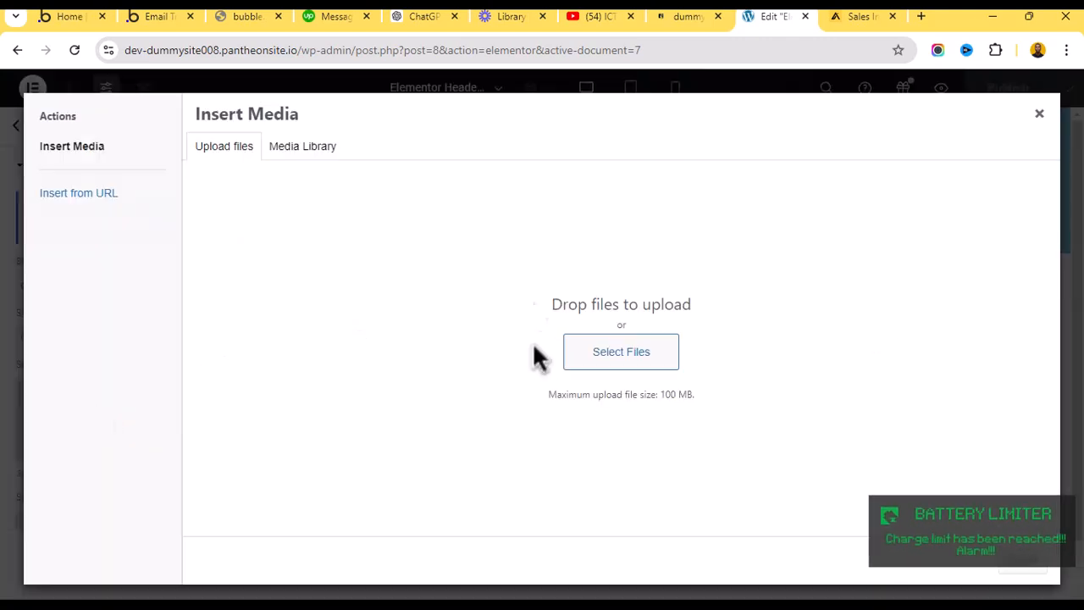
pyautogui.click(212, 149)
pyautogui.click(656, 362)
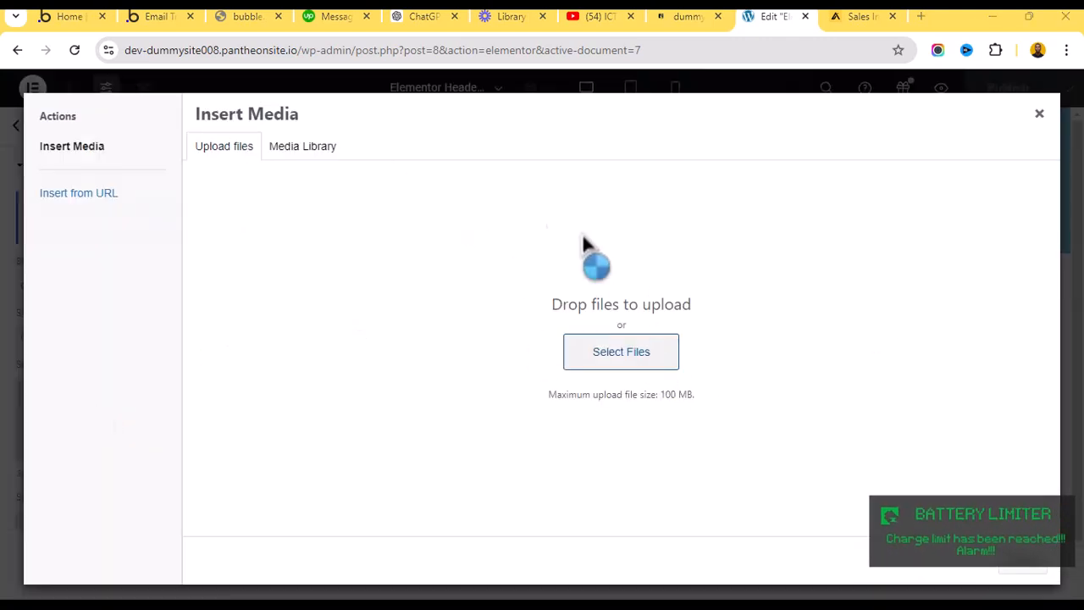
pyautogui.click(68, 140)
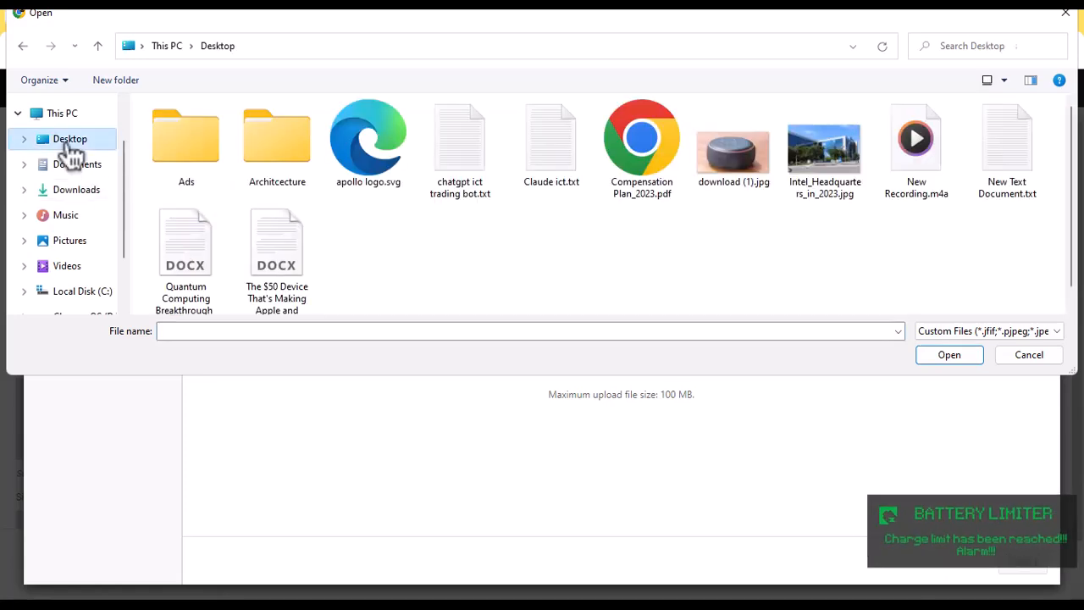
pyautogui.doubleClick(366, 153)
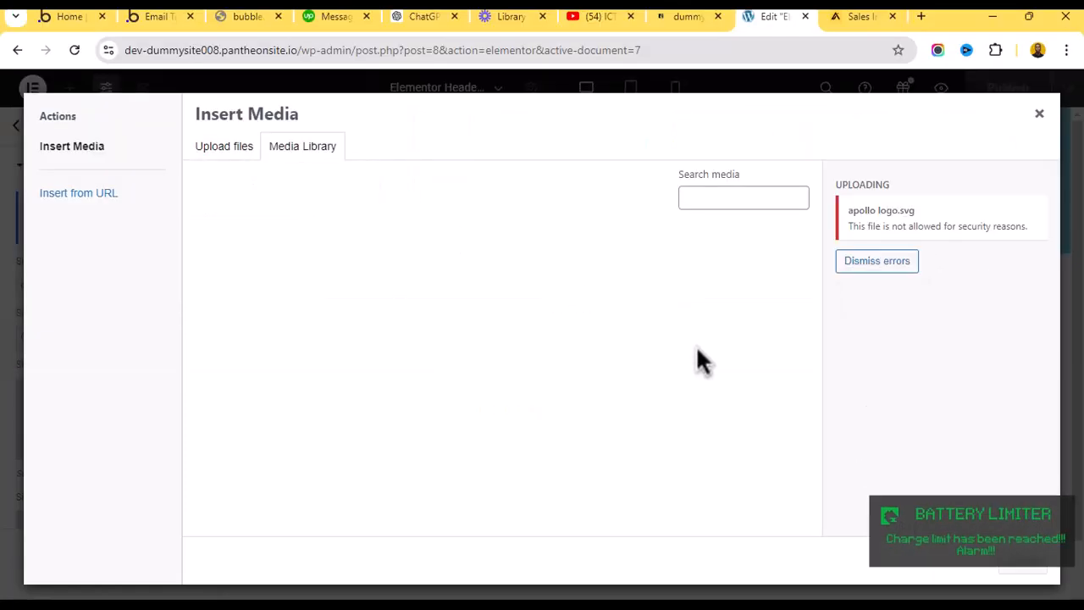
pyautogui.click(875, 264)
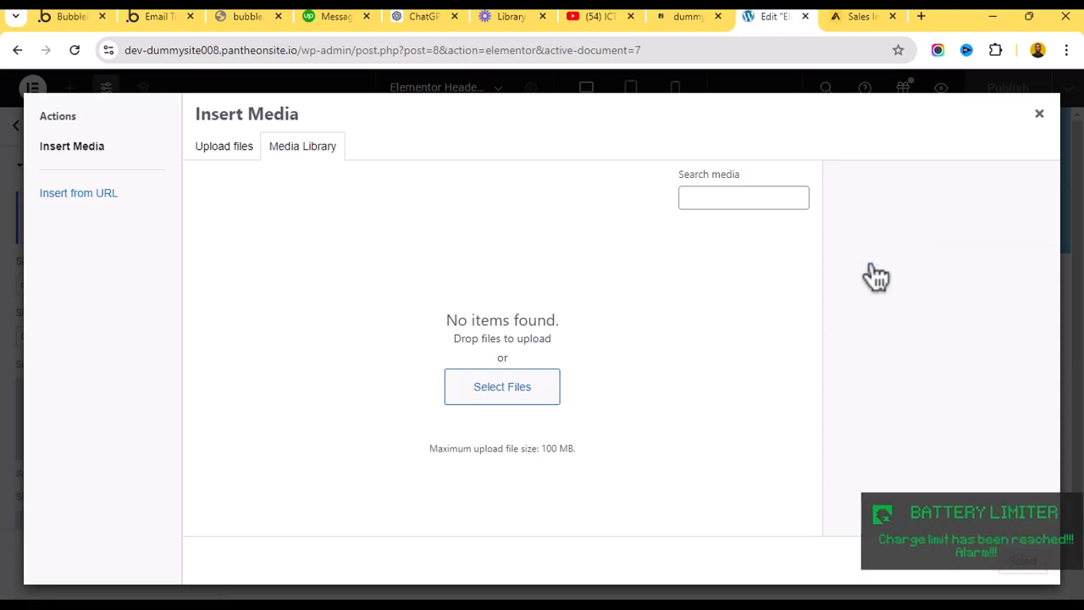
pyautogui.click(1039, 113)
# Exit to the WordPress dashboard and upload apollo logo.svg from the desktop as a new media file.
pyautogui.click(33, 92)
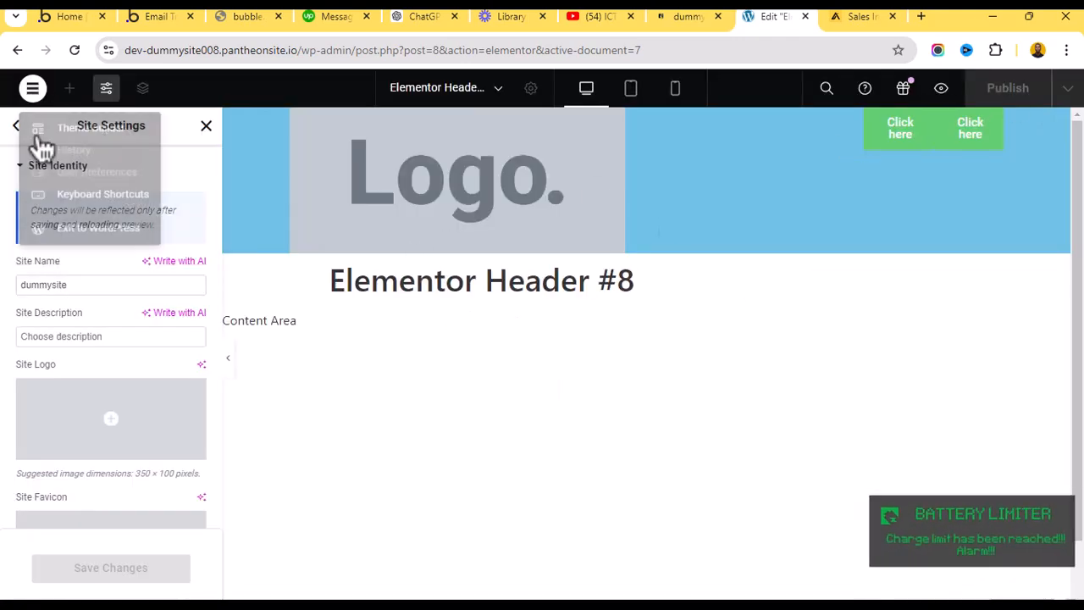
pyautogui.click(55, 246)
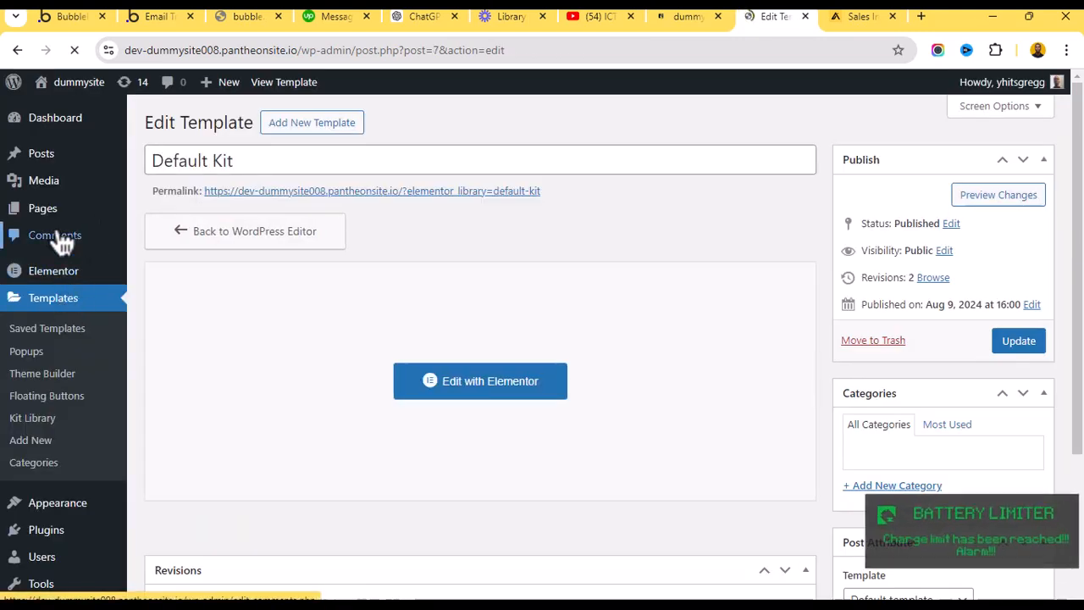
pyautogui.click(45, 193)
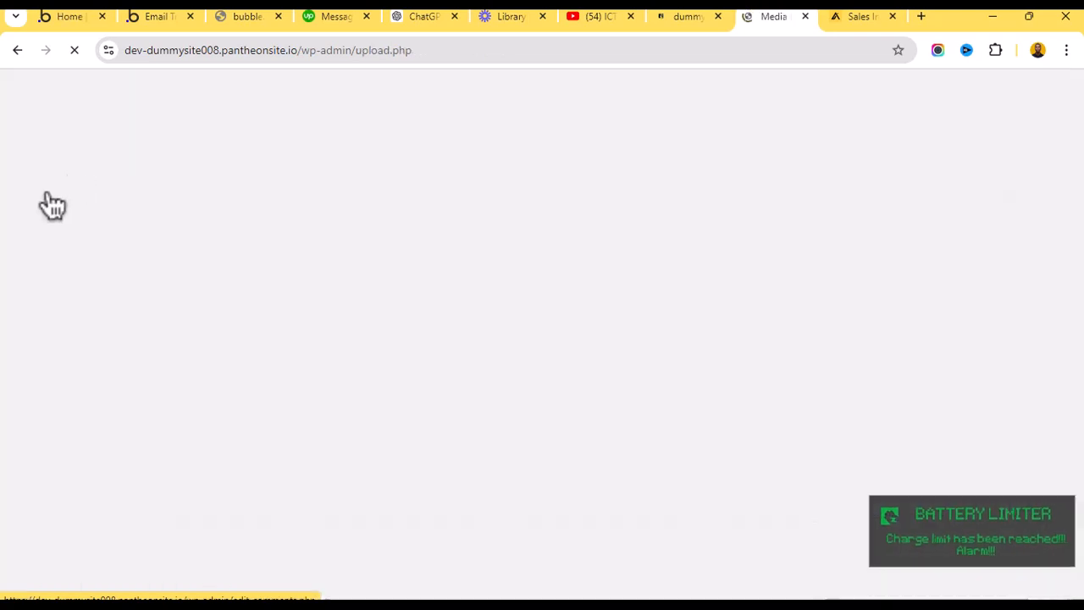
pyautogui.click(312, 127)
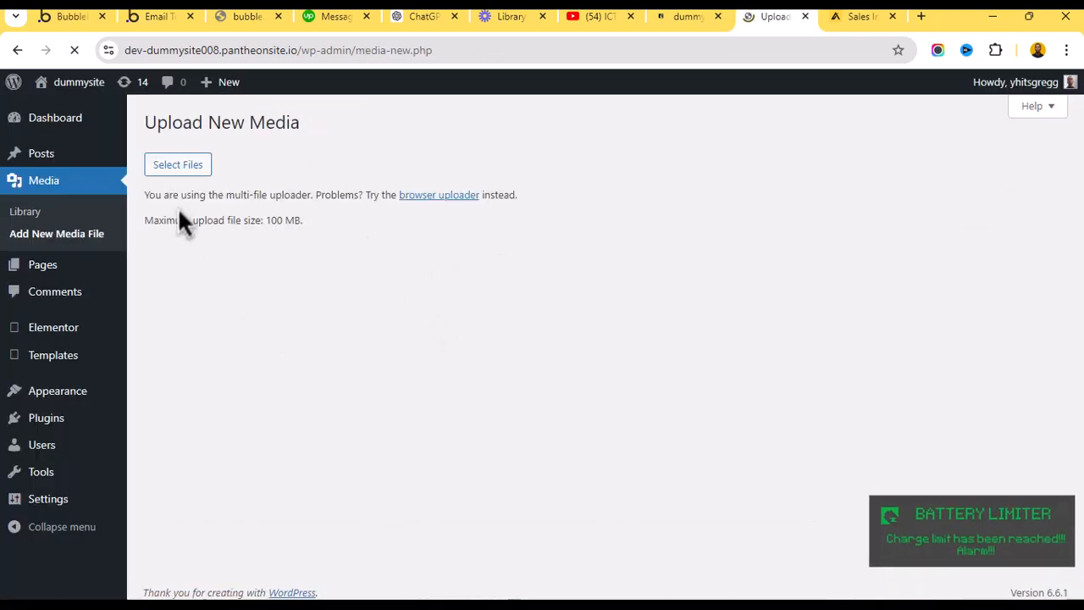
pyautogui.click(618, 267)
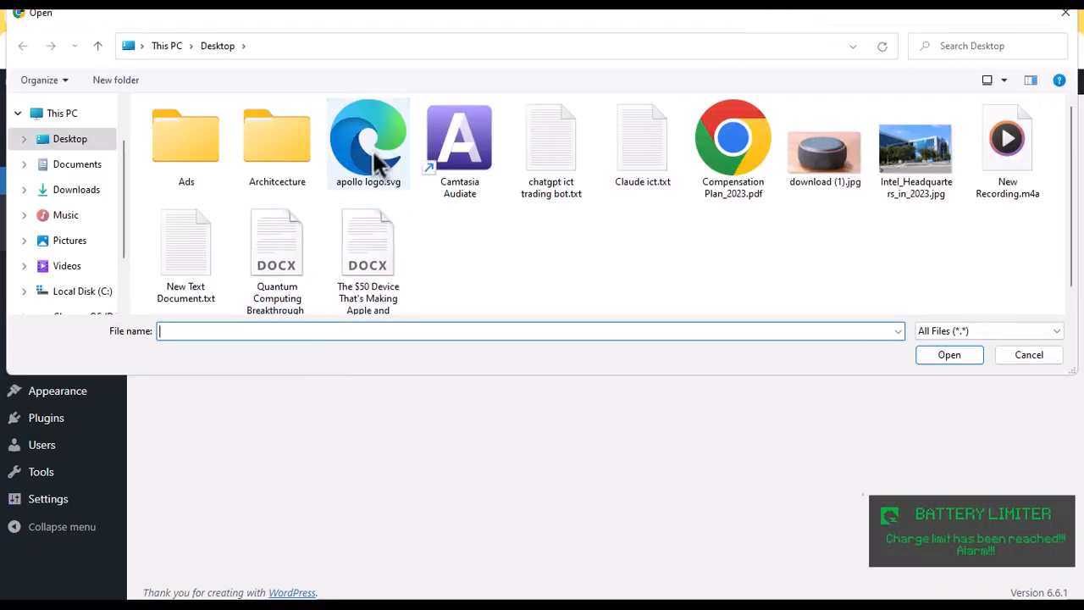
pyautogui.doubleClick(372, 150)
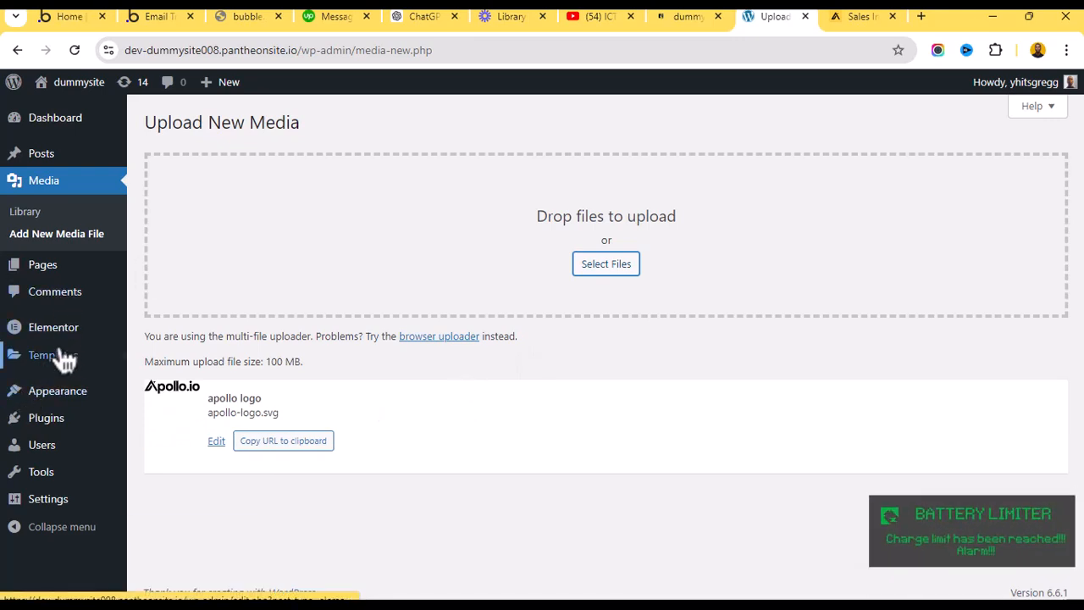
# Open the Elementor Header #8 template for editing from the Theme Builder's header parts.
pyautogui.moveTo(76, 352)
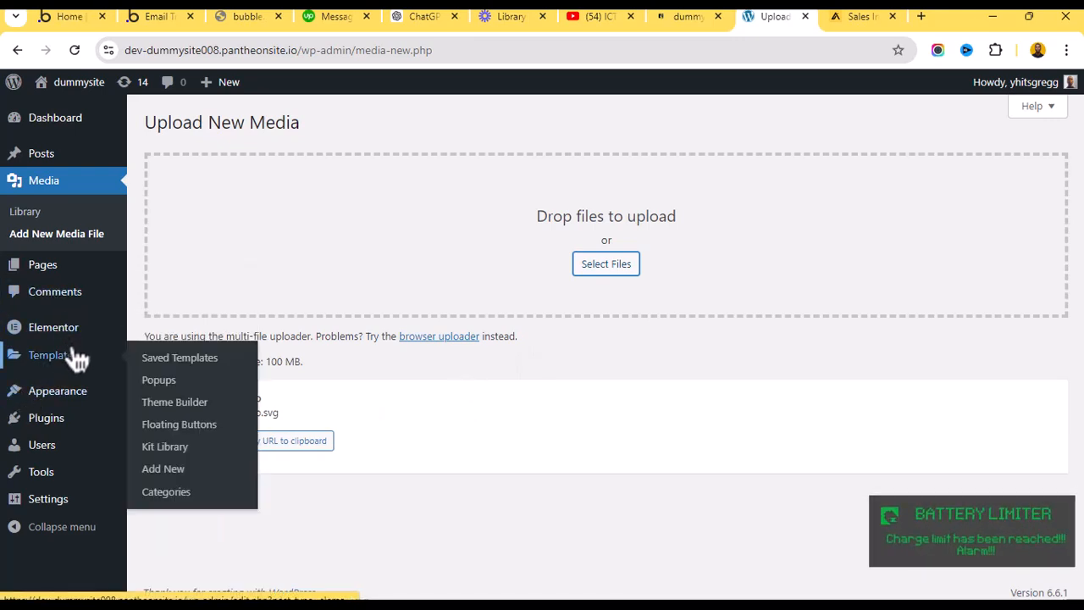
pyautogui.click(170, 405)
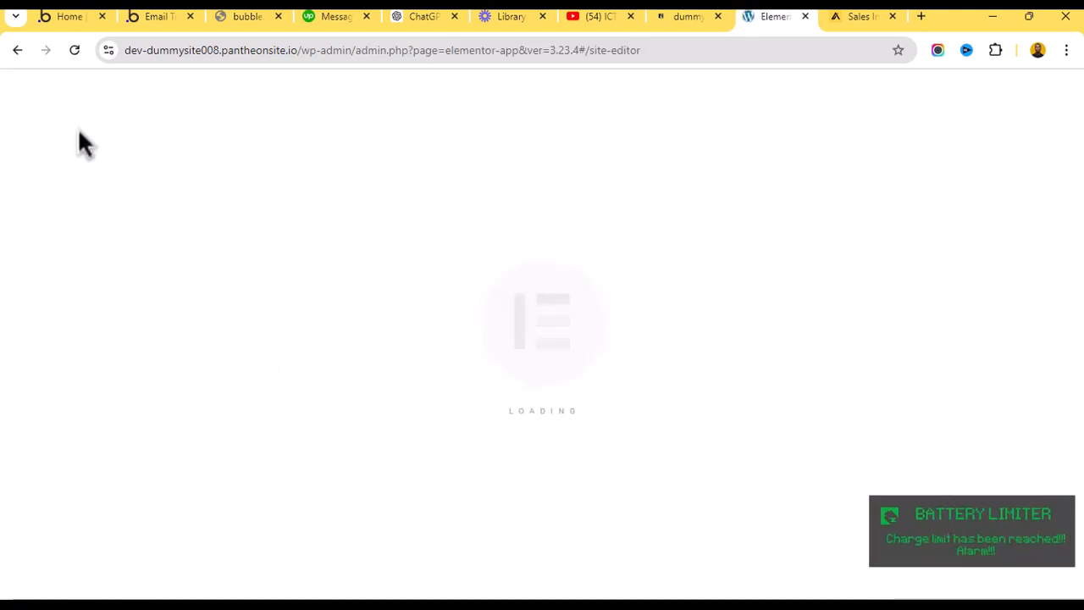
pyautogui.click(80, 258)
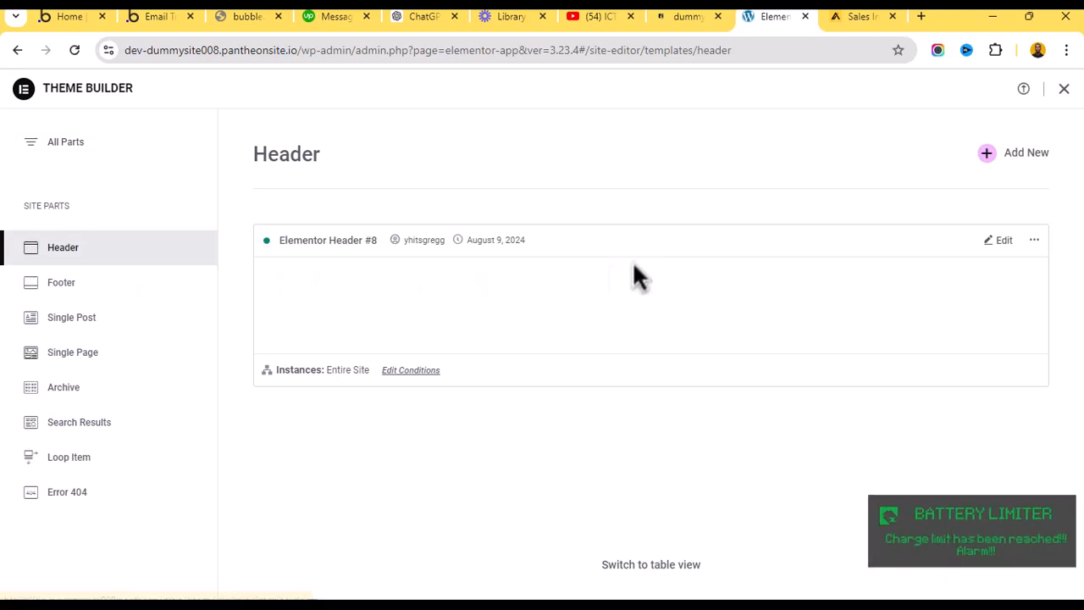
pyautogui.click(1001, 241)
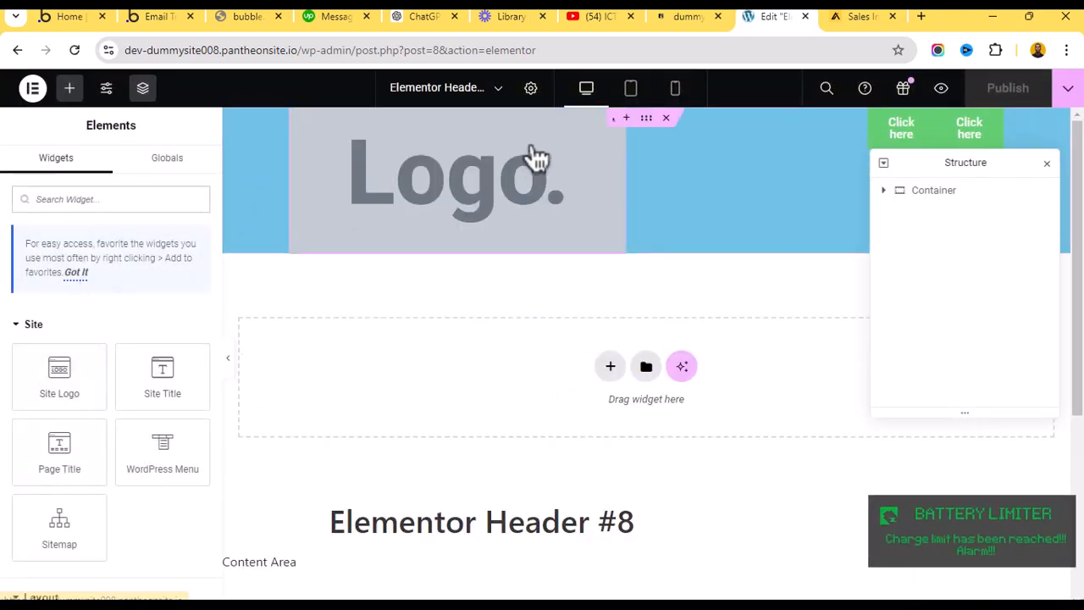
# Change the site logo to apollo-logo.svg from the media library, save the site settings and return to the header editor.
pyautogui.click(536, 159)
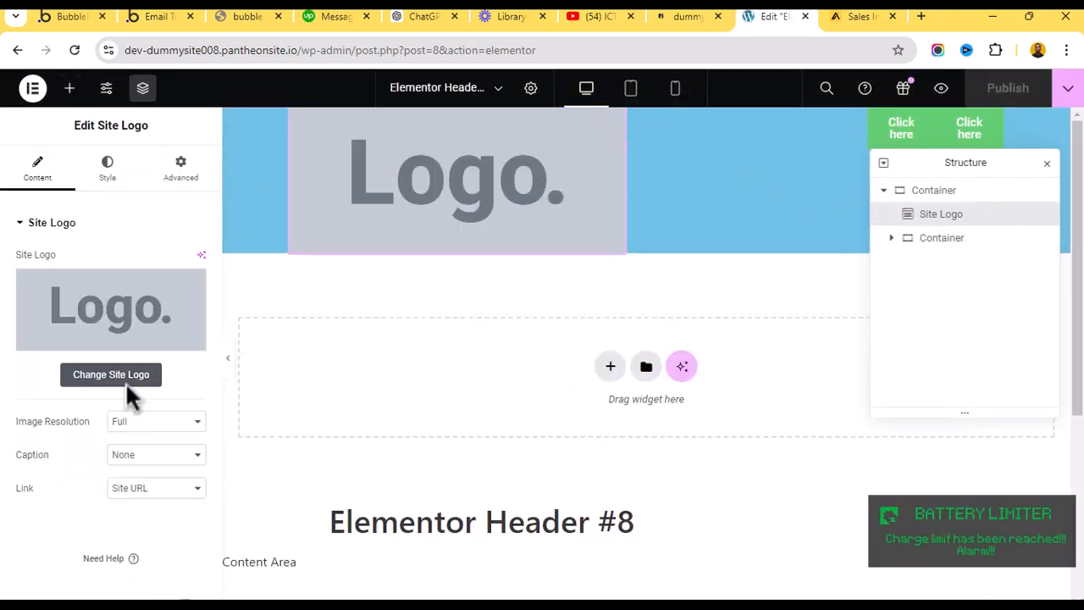
pyautogui.click(127, 376)
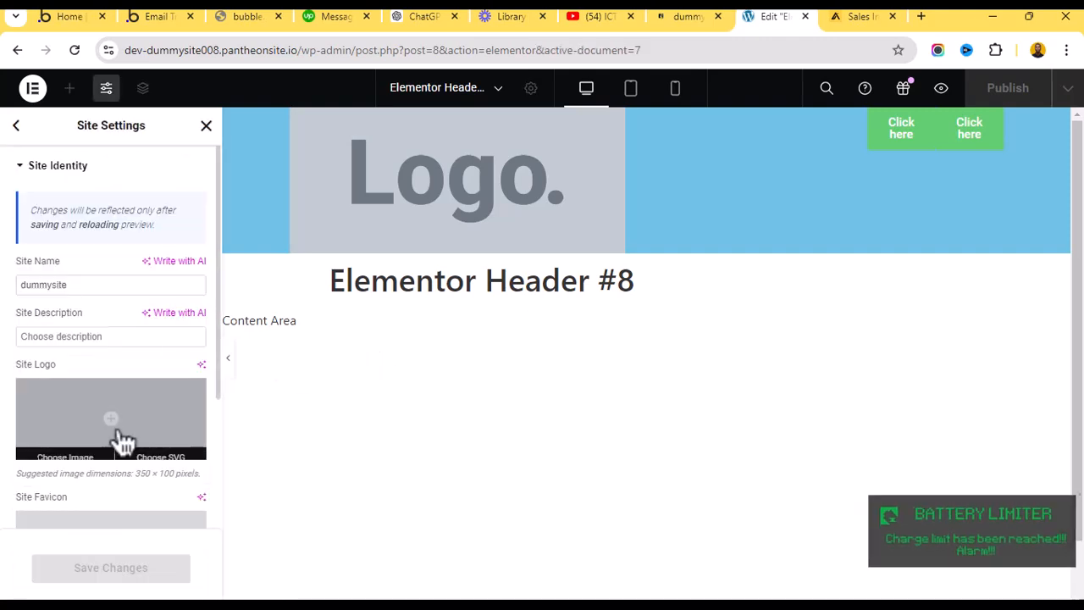
pyautogui.click(123, 437)
pyautogui.click(288, 297)
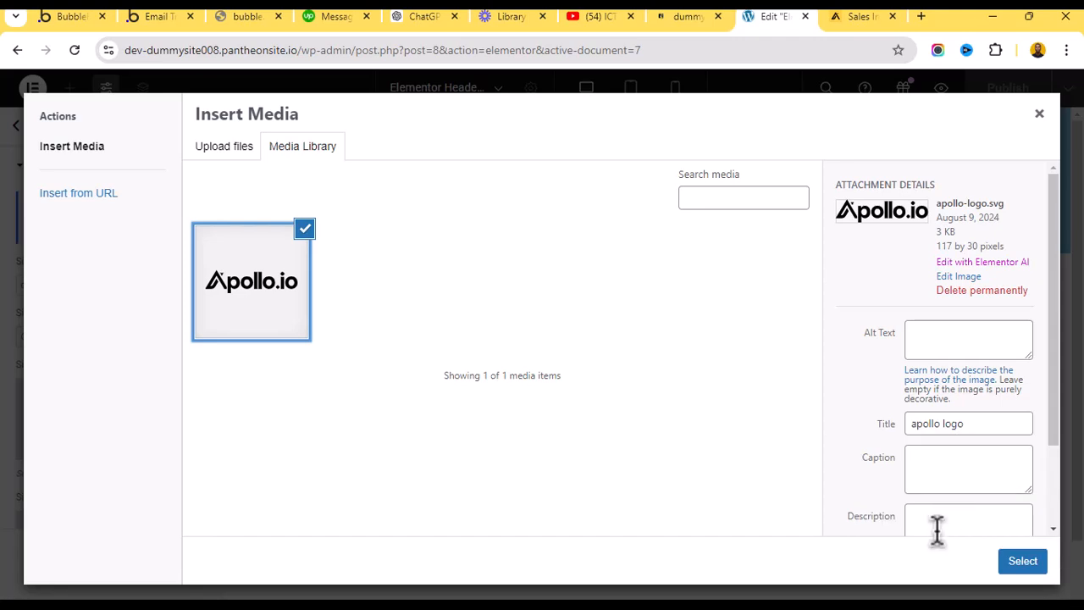
pyautogui.click(1016, 566)
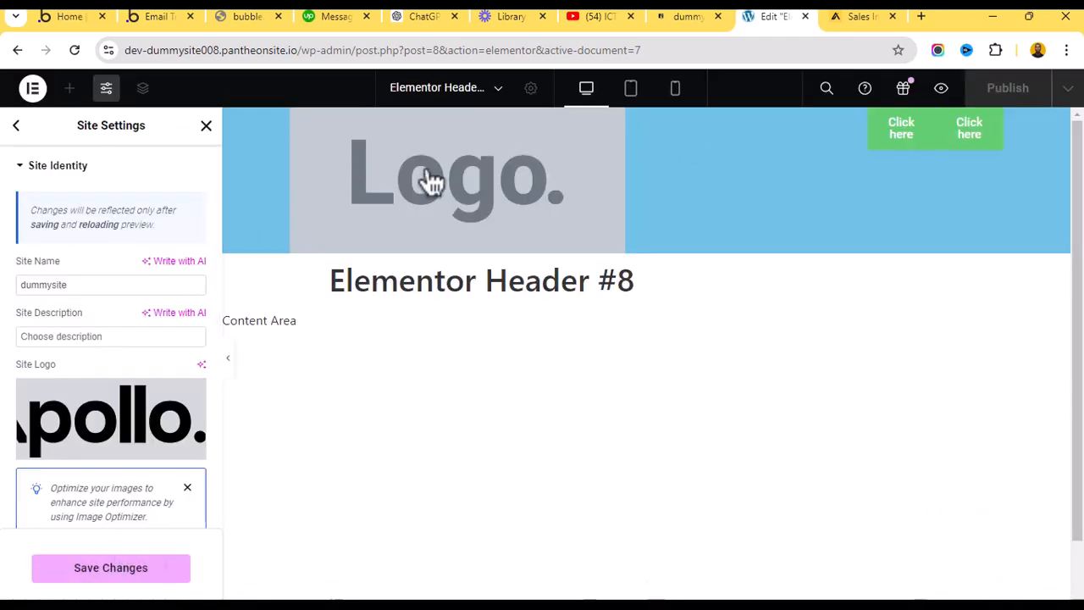
pyautogui.click(163, 576)
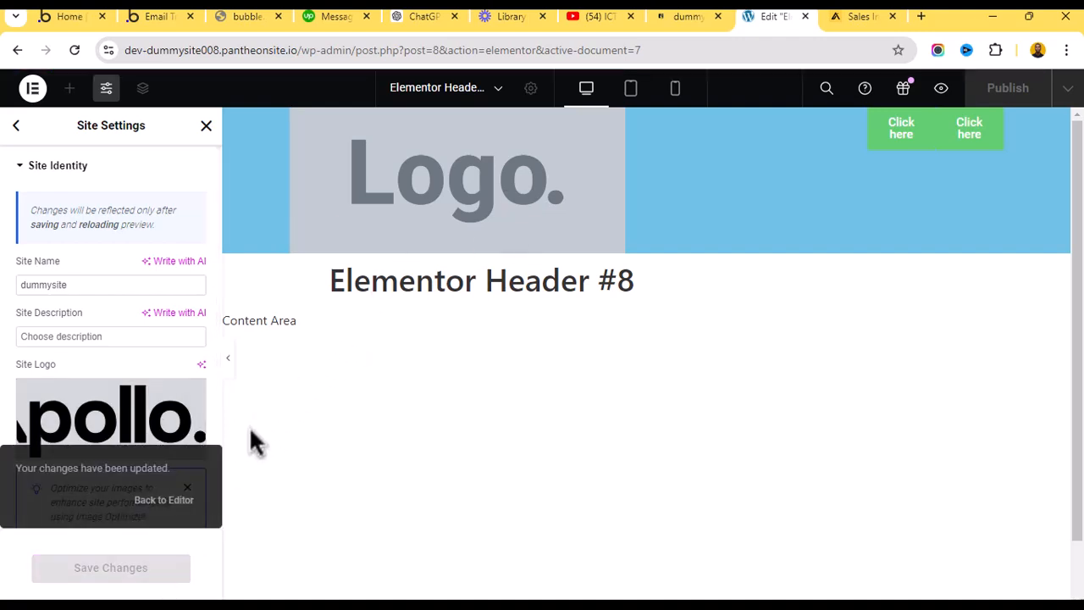
pyautogui.click(163, 500)
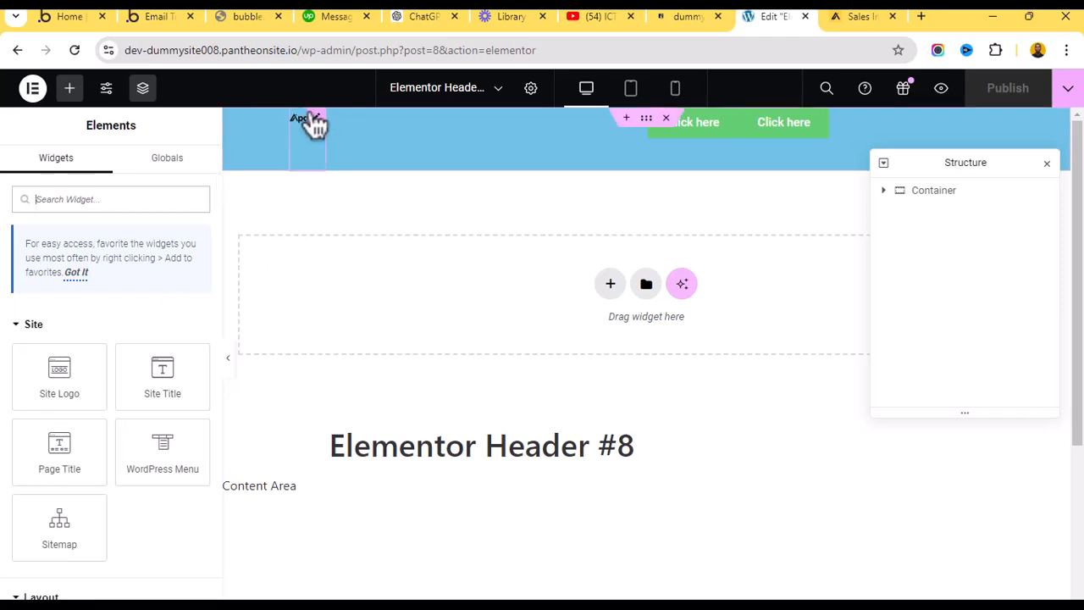
# Examine the header's element structure and the settings of the site logo, inner container and WordPress menu.
pyautogui.click(893, 192)
pyautogui.click(884, 189)
pyautogui.click(938, 217)
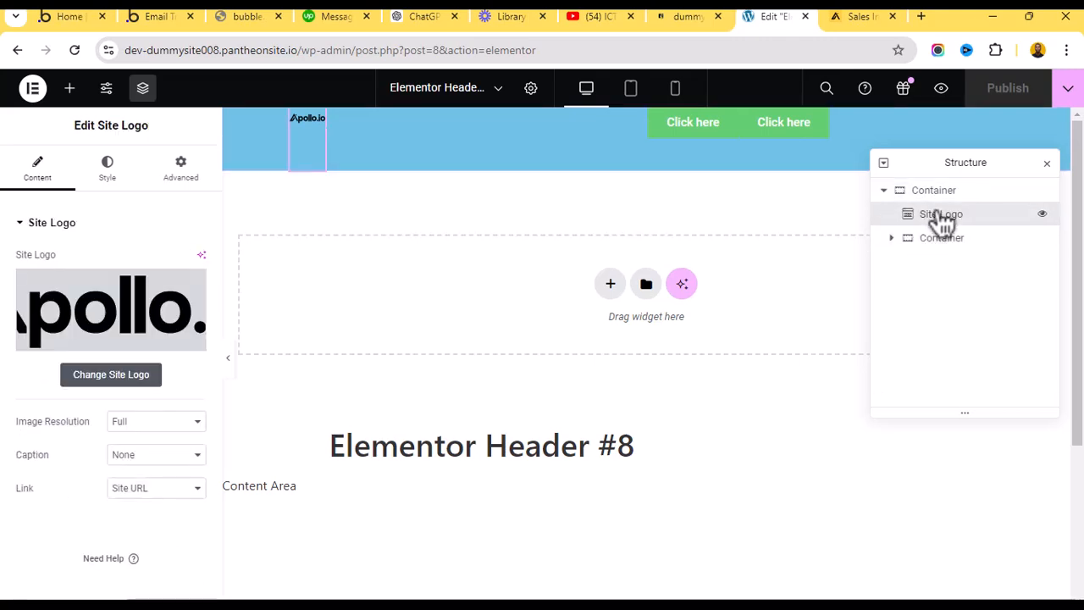
pyautogui.click(913, 241)
pyautogui.click(892, 238)
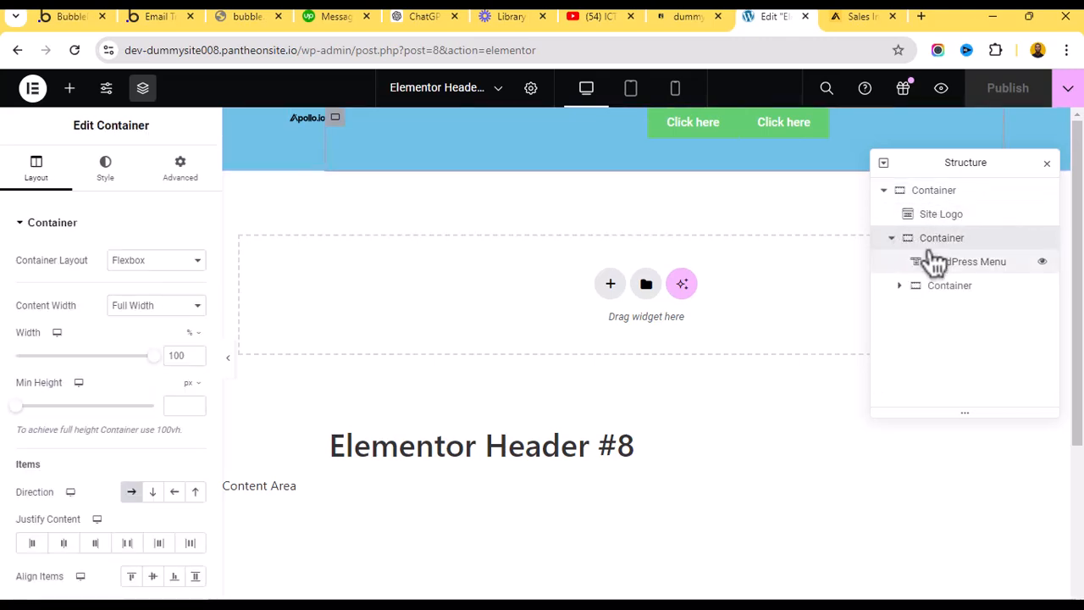
pyautogui.click(939, 261)
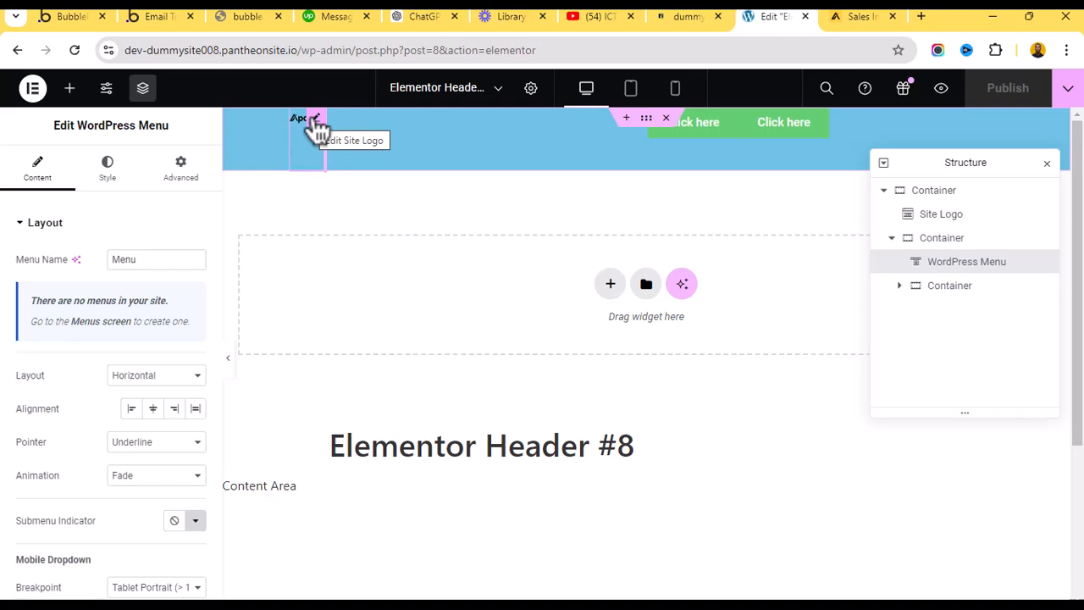
pyautogui.moveTo(248, 193); pyautogui.dragTo(321, 119)
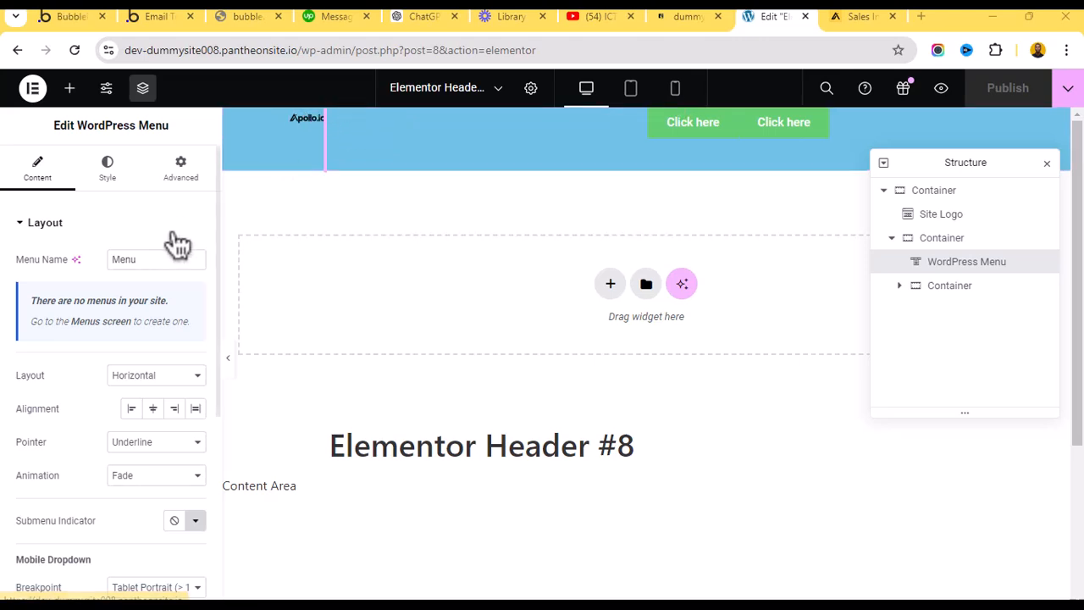
pyautogui.click(179, 170)
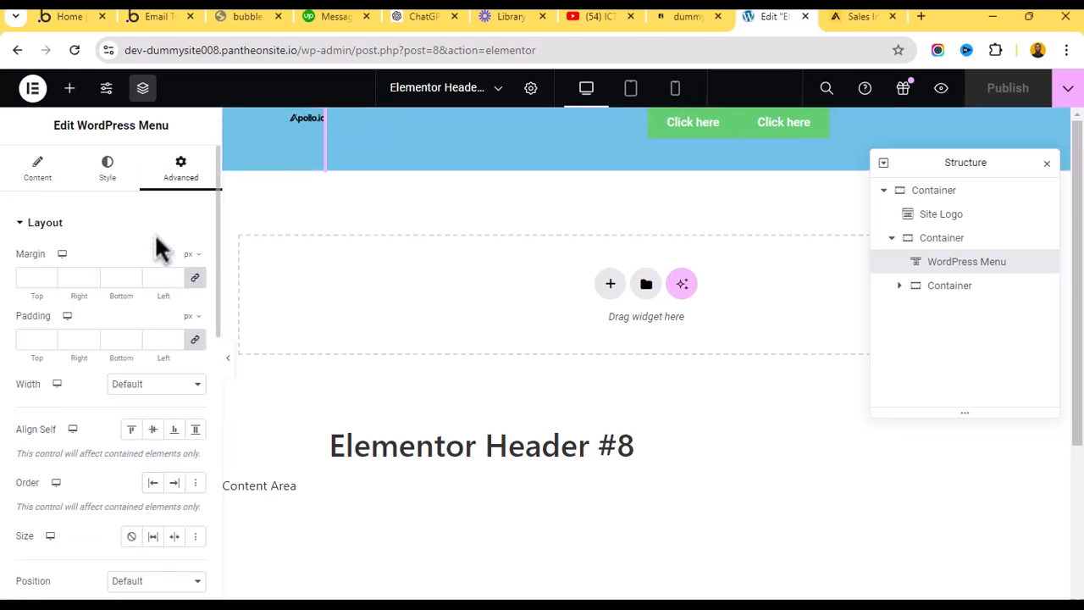
# Give the site logo a custom width of 117 px in its advanced layout settings.
pyautogui.click(955, 218)
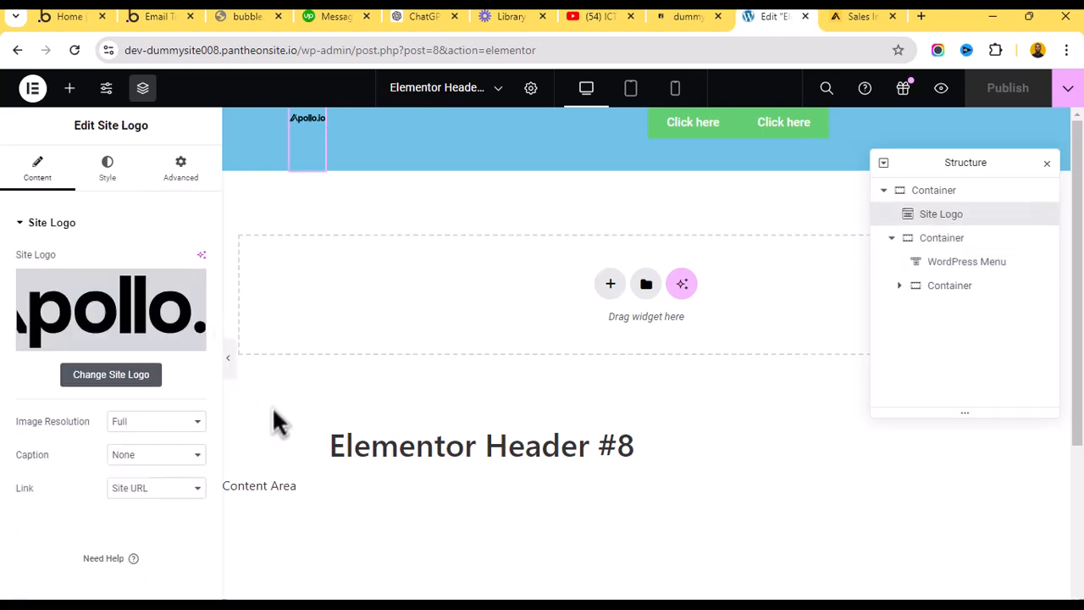
pyautogui.click(183, 168)
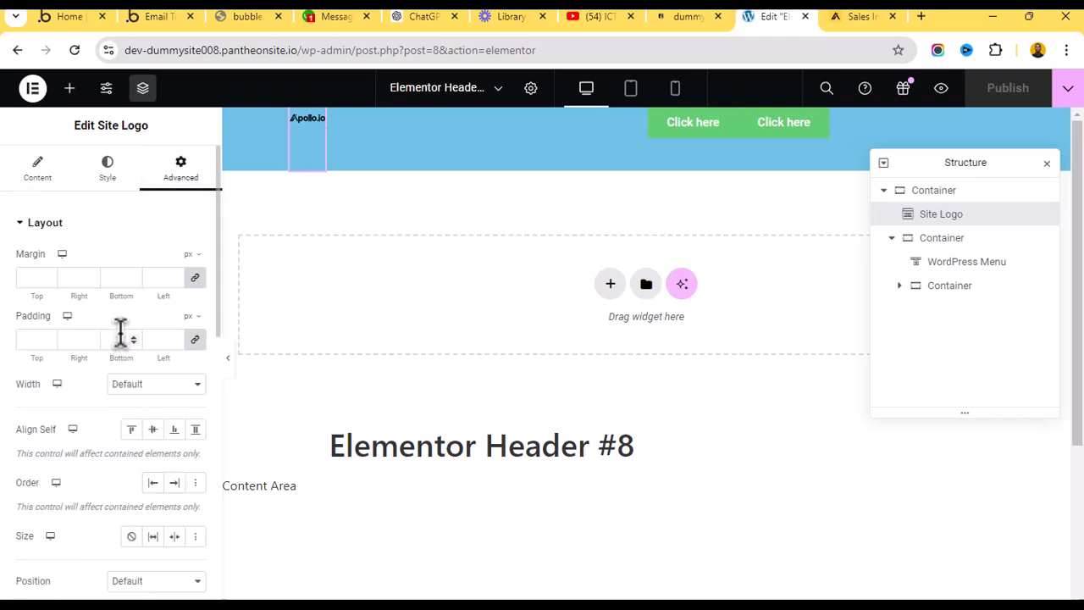
pyautogui.click(127, 385)
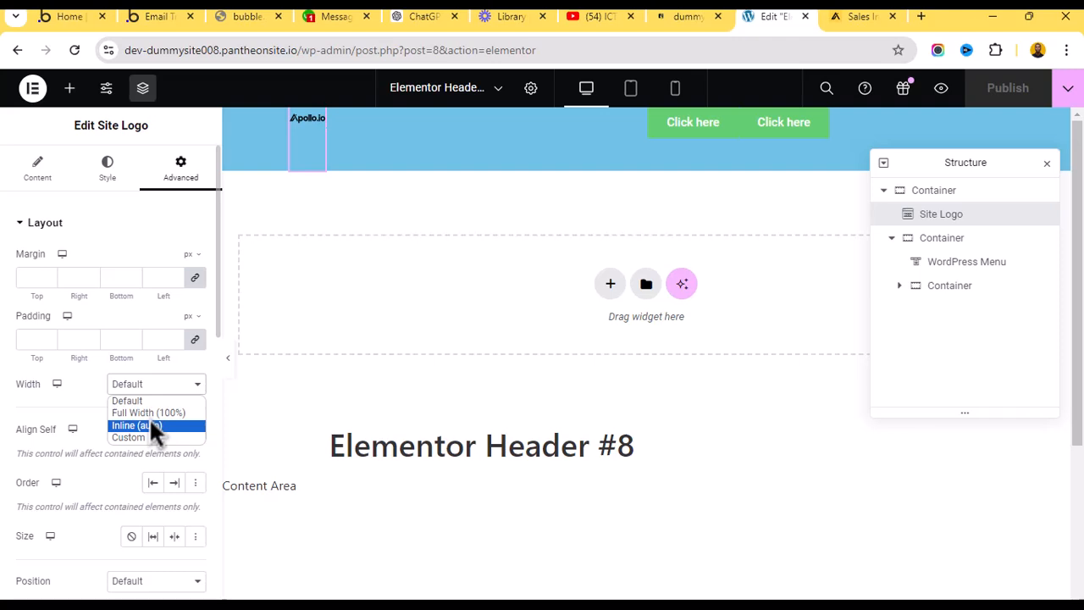
pyautogui.click(151, 423)
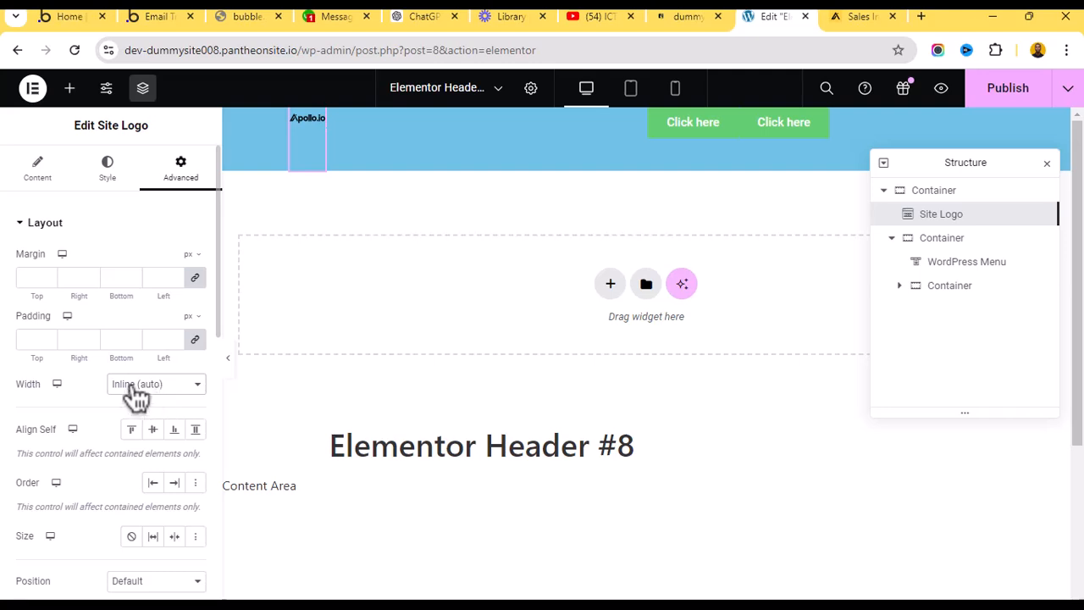
pyautogui.scroll(-2, 136, 398)
pyautogui.click(161, 226)
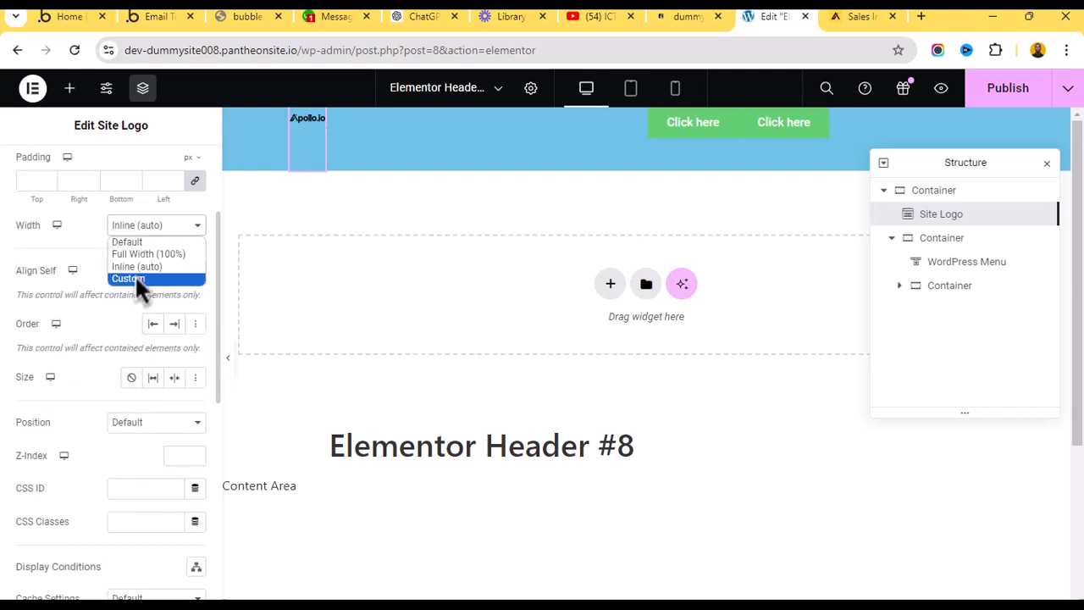
pyautogui.click(135, 279)
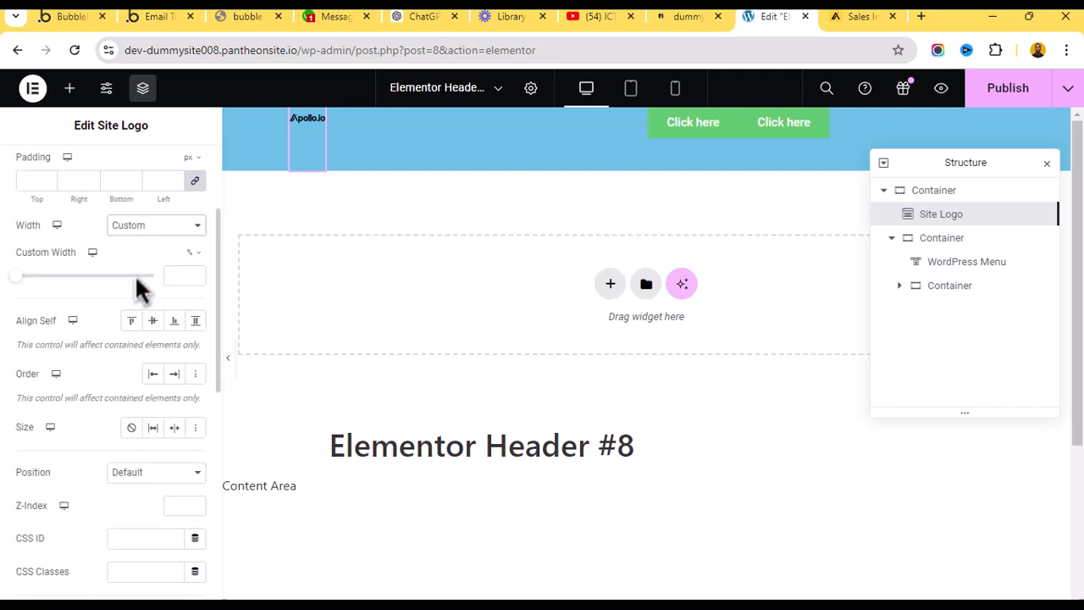
pyautogui.click(192, 254)
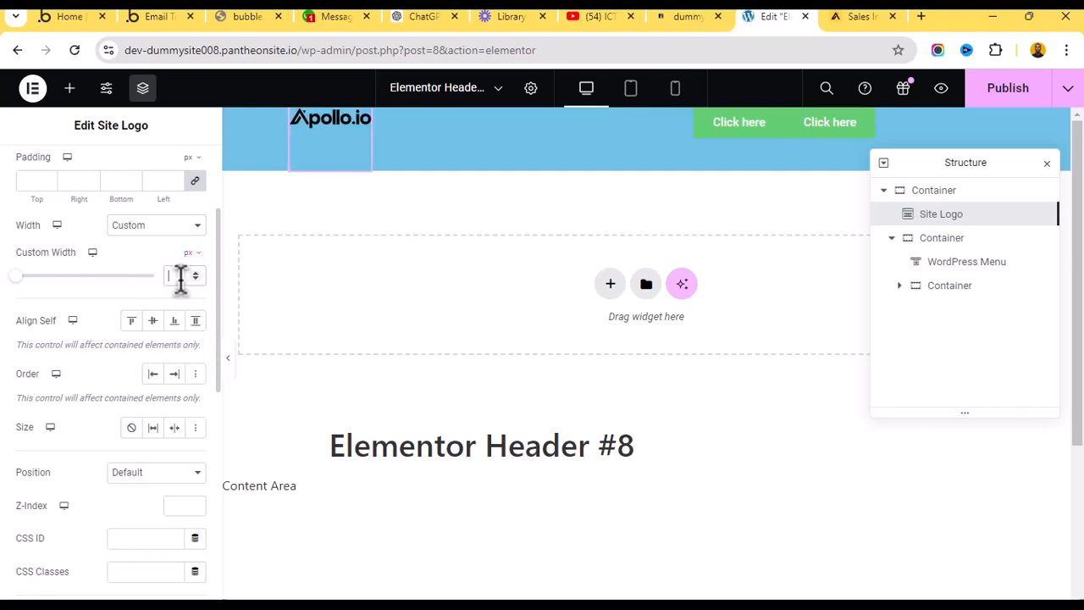
pyautogui.write('110')
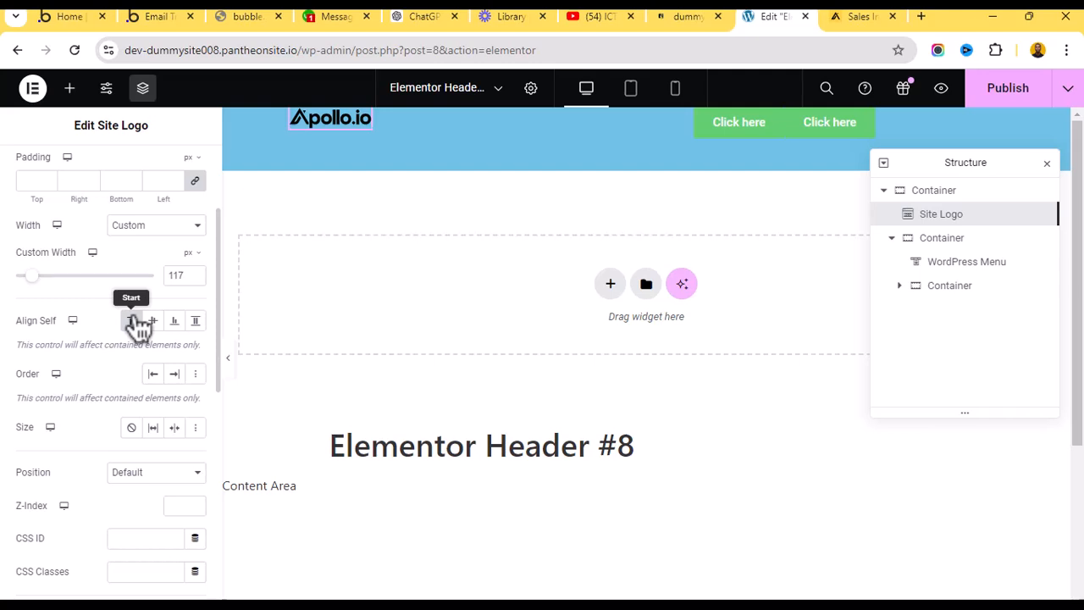
# Try the site logo's self-alignment options, settle on Center, and preview the header without the editing panels.
pyautogui.click(154, 321)
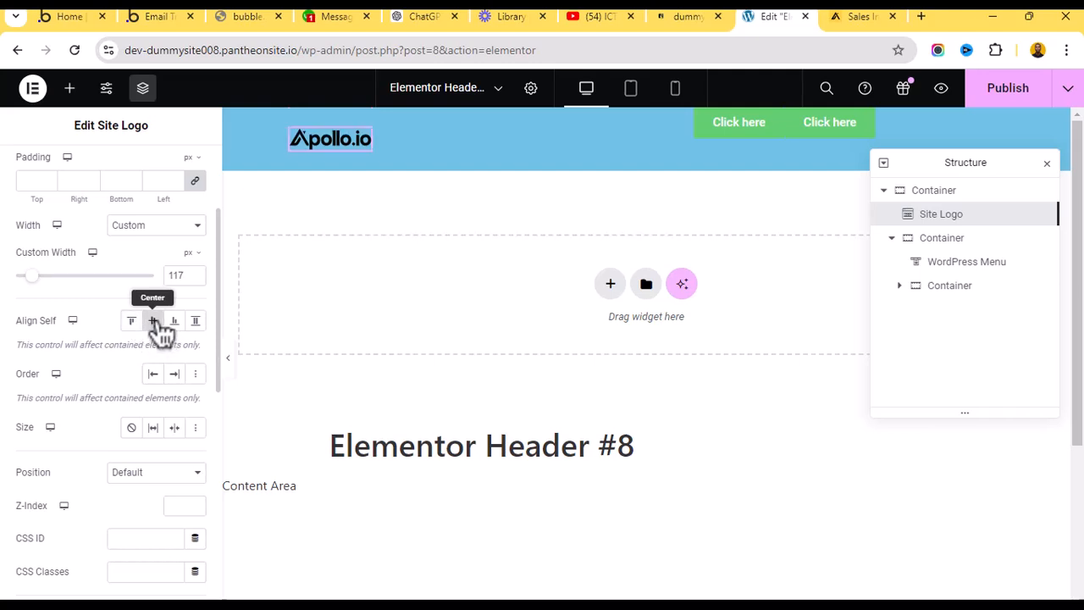
pyautogui.click(174, 321)
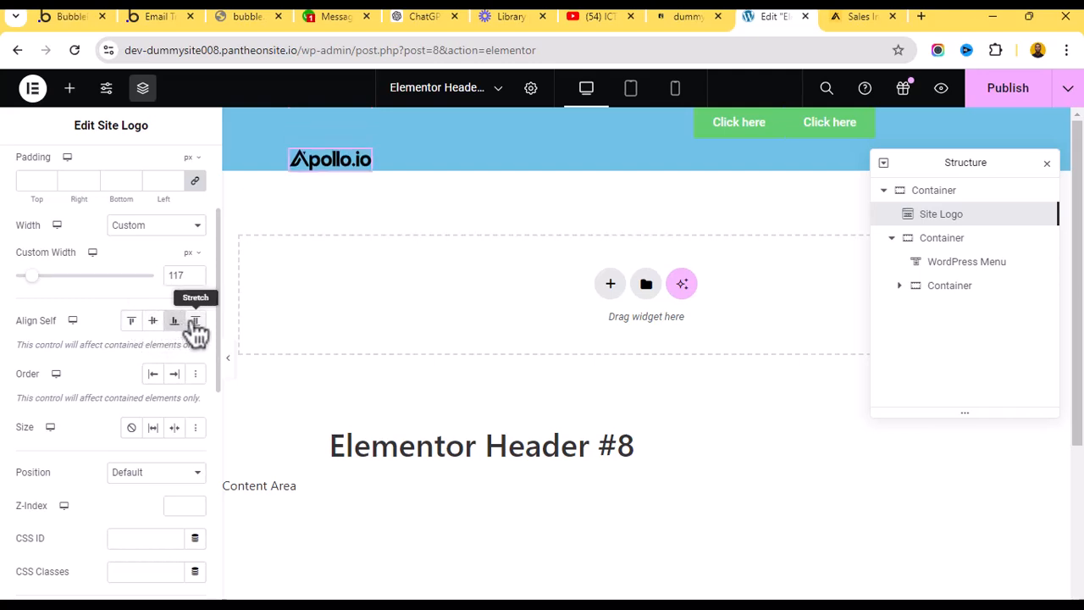
pyautogui.click(196, 323)
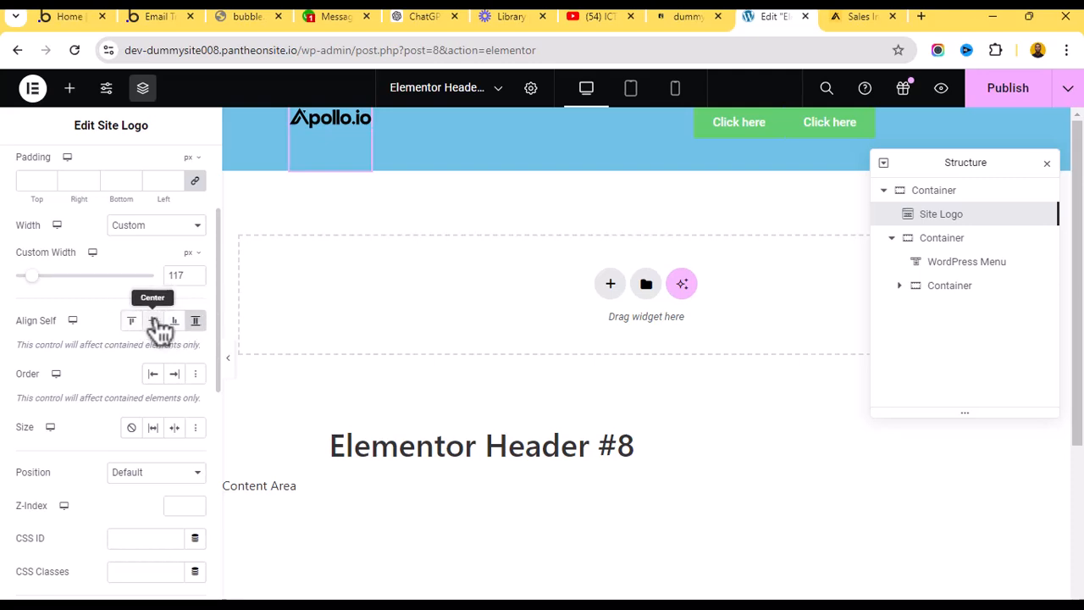
pyautogui.click(156, 322)
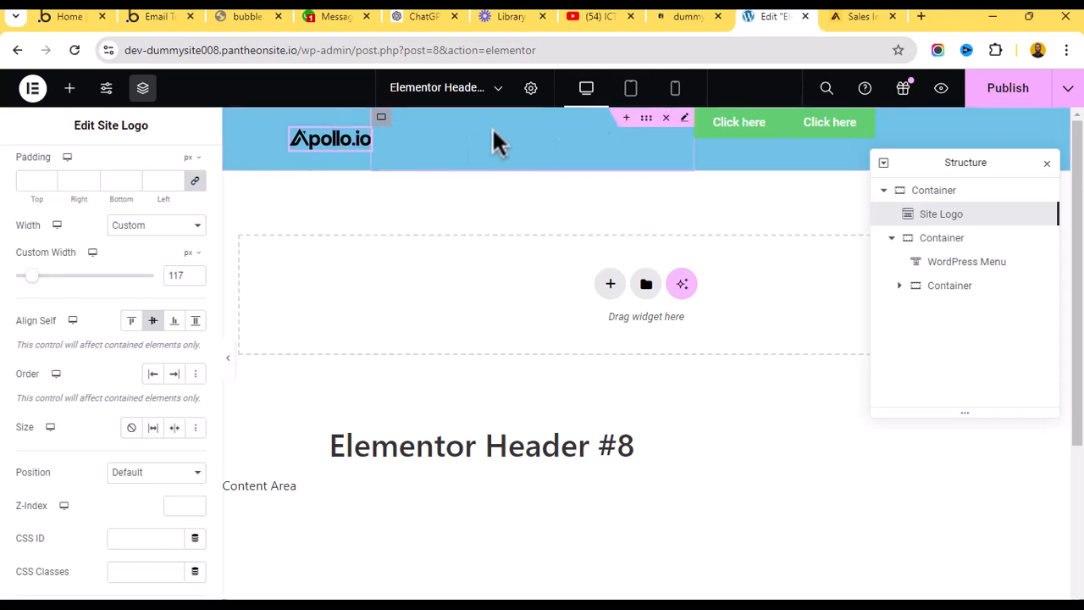
pyautogui.click(237, 351)
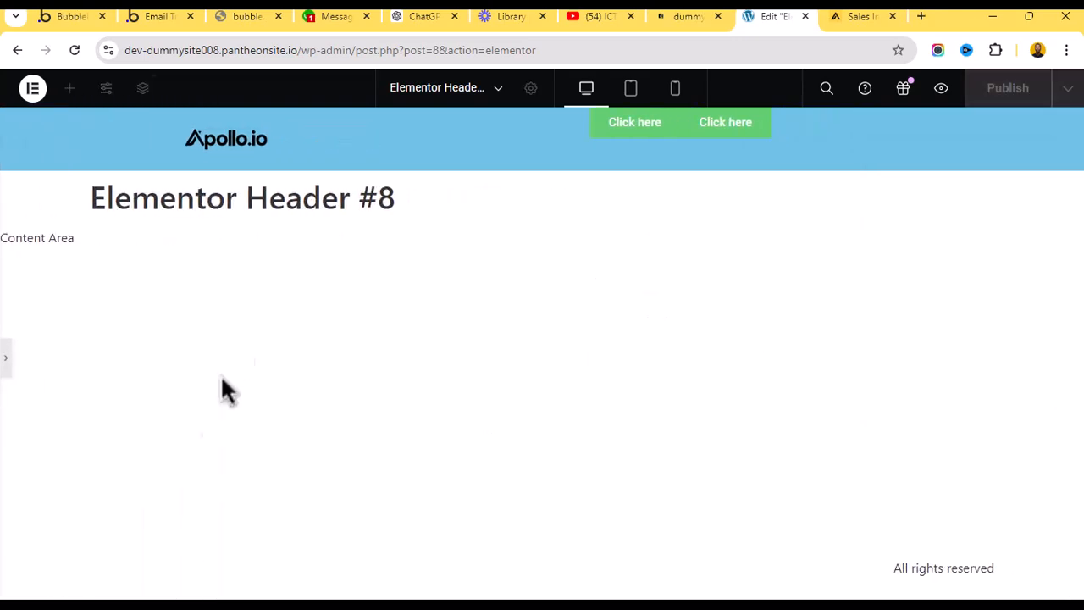
pyautogui.click(7, 358)
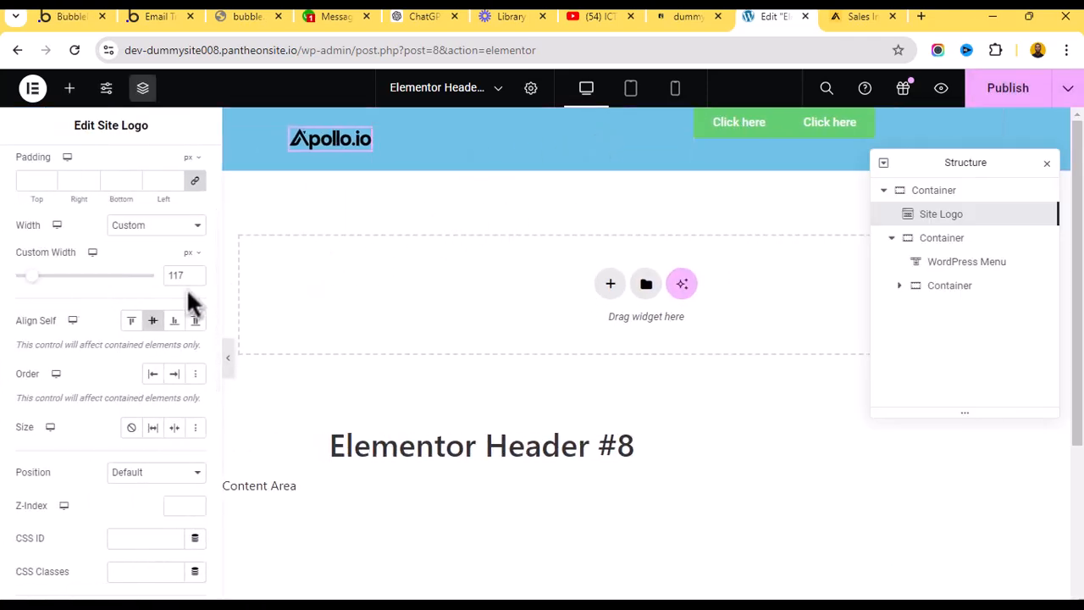
pyautogui.click(228, 356)
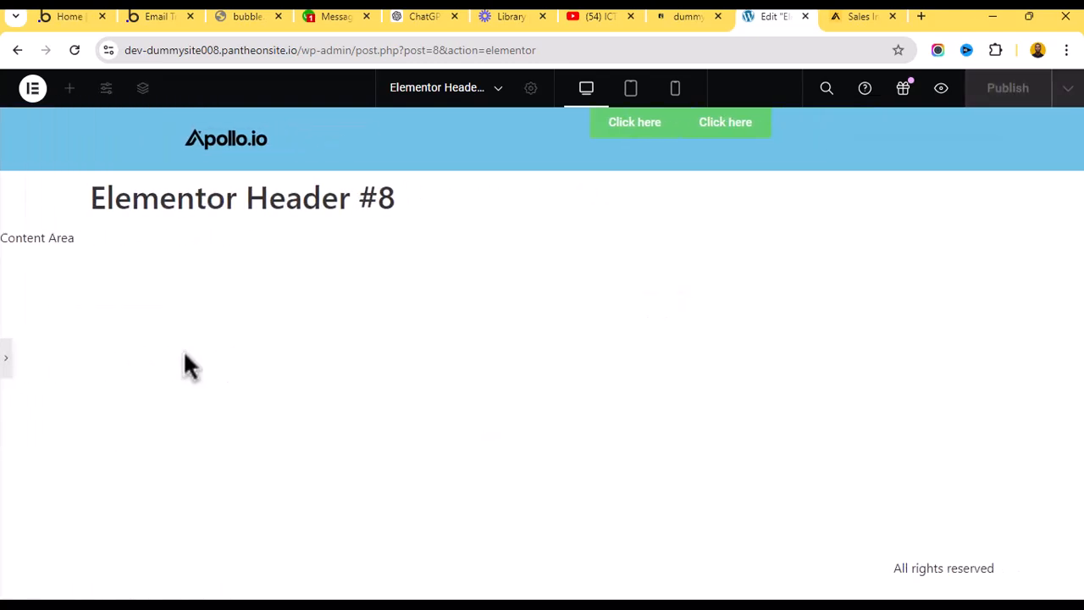
pyautogui.click(5, 364)
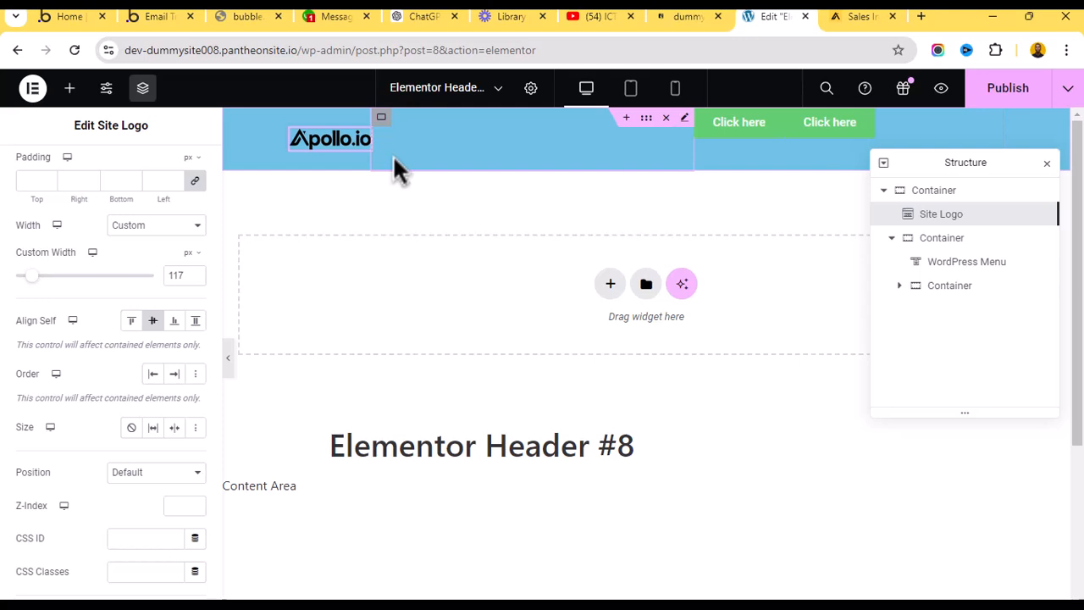
# Try the None size option on the site logo and switch it off again.
pyautogui.click(942, 246)
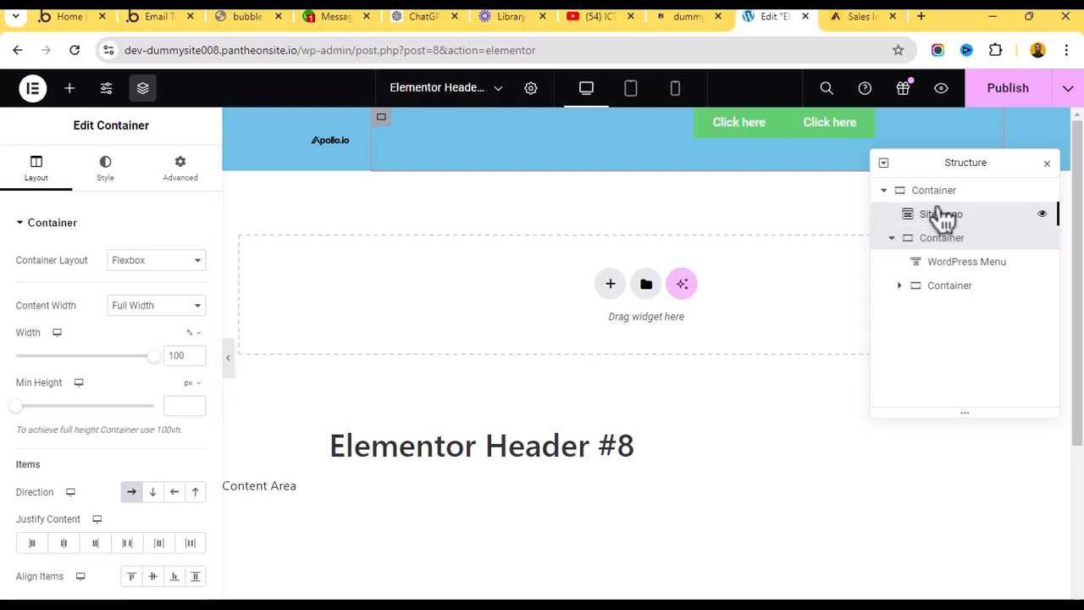
pyautogui.click(942, 216)
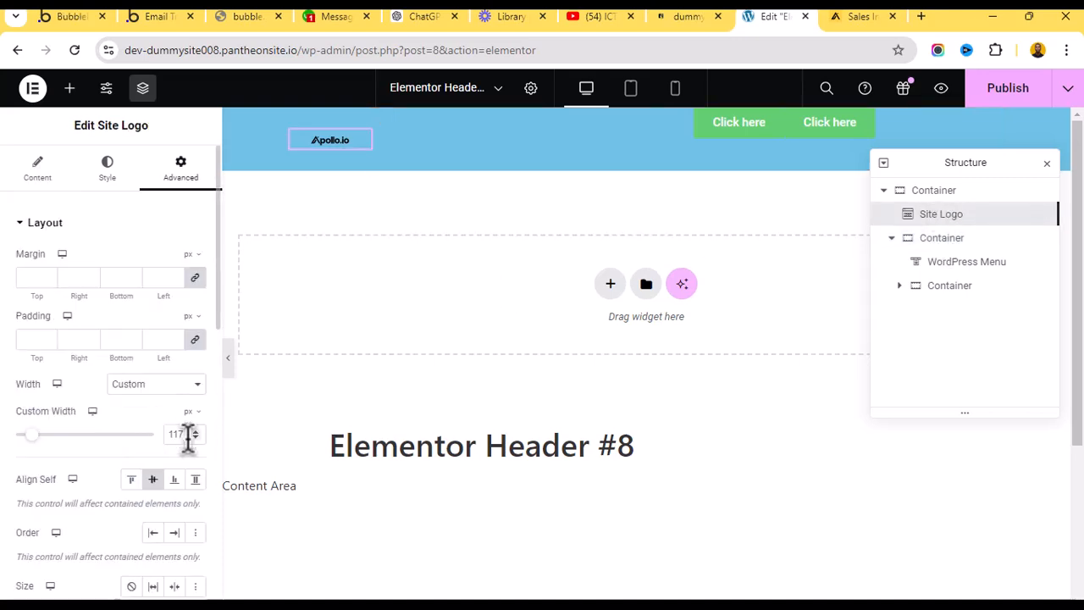
pyautogui.scroll(-4, 102, 339)
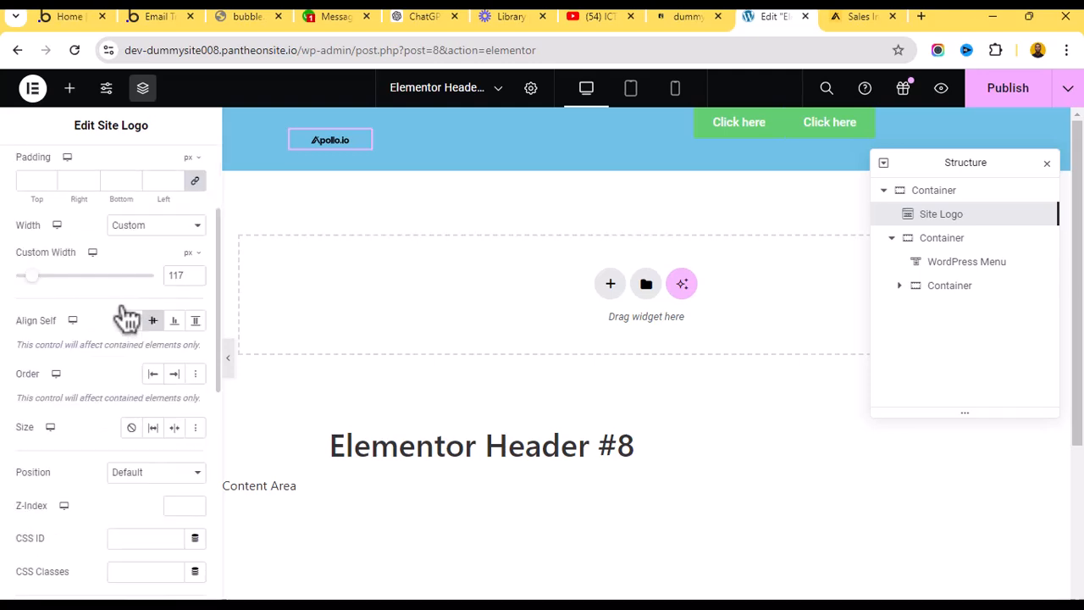
pyautogui.click(133, 269)
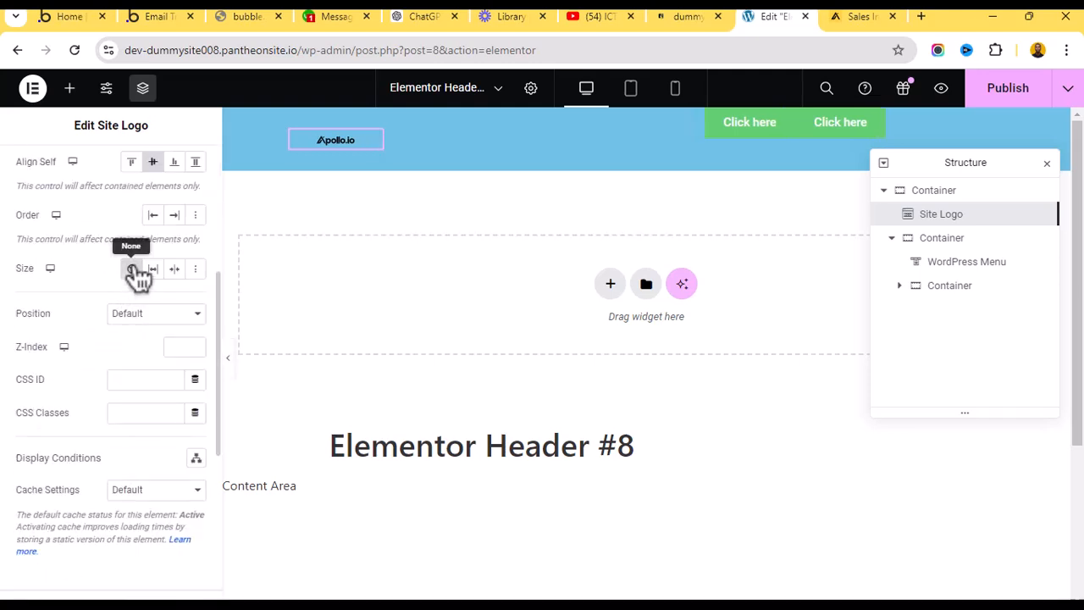
pyautogui.click(133, 269)
pyautogui.scroll(4, 108, 286)
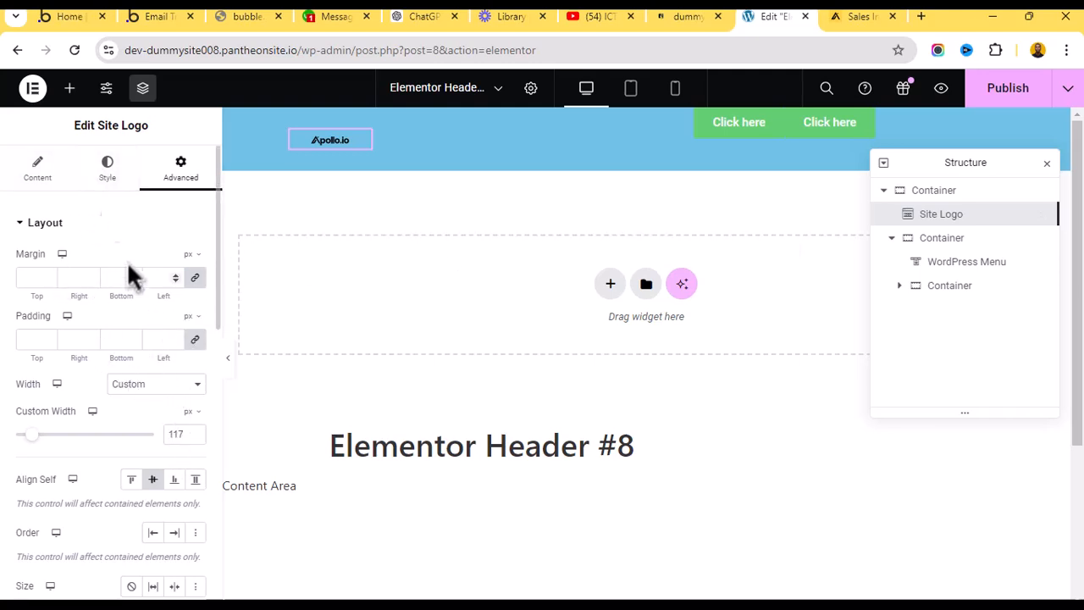
# Set the site logo's image width to 100% and compare its style settings with its advanced layout settings.
pyautogui.click(117, 178)
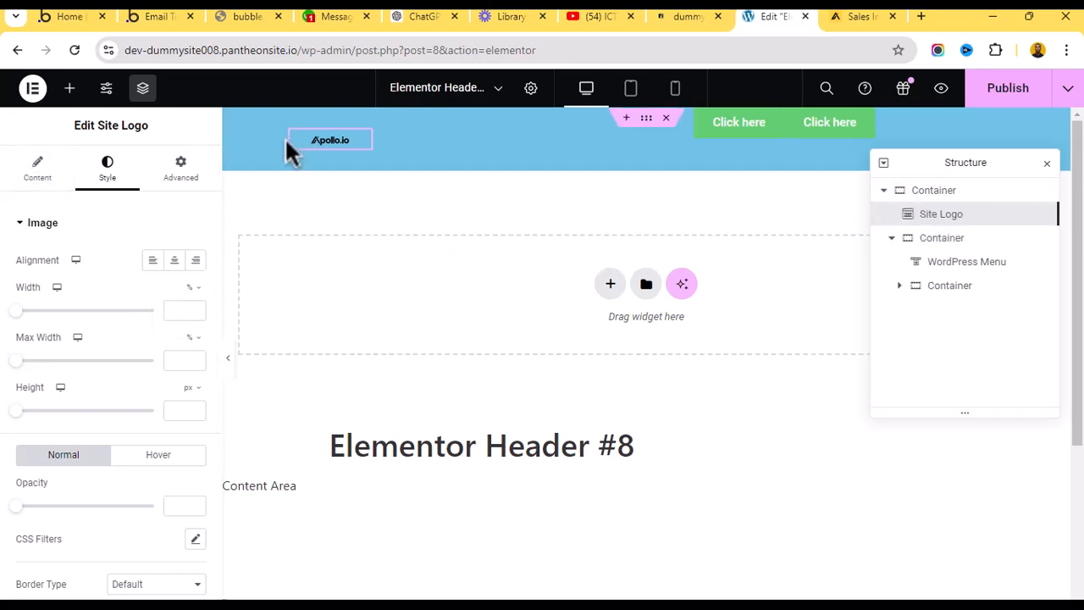
pyautogui.click(177, 310)
pyautogui.write('100')
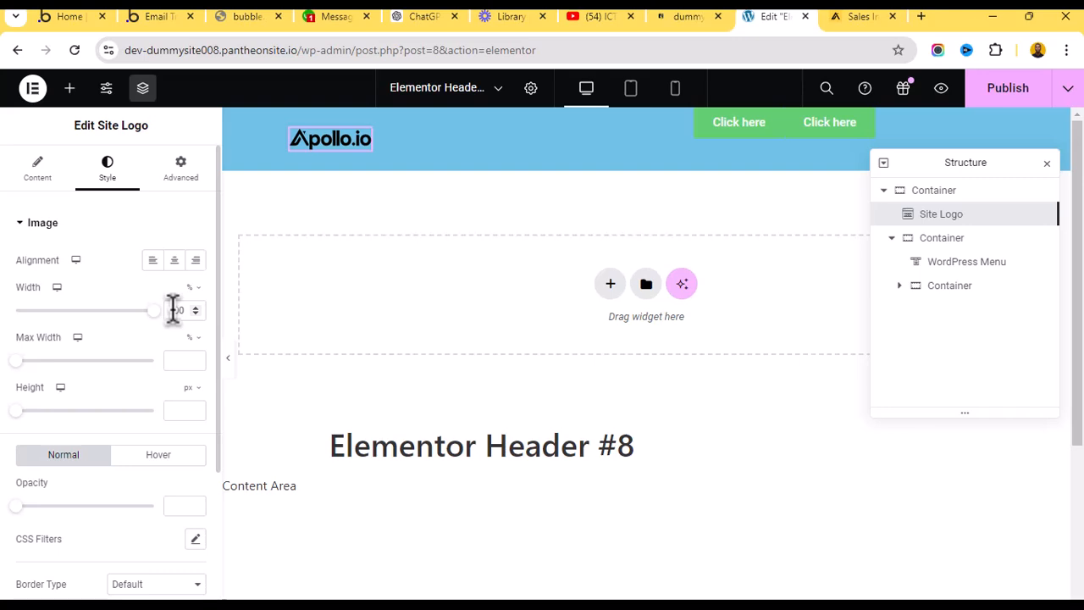
pyautogui.click(177, 185)
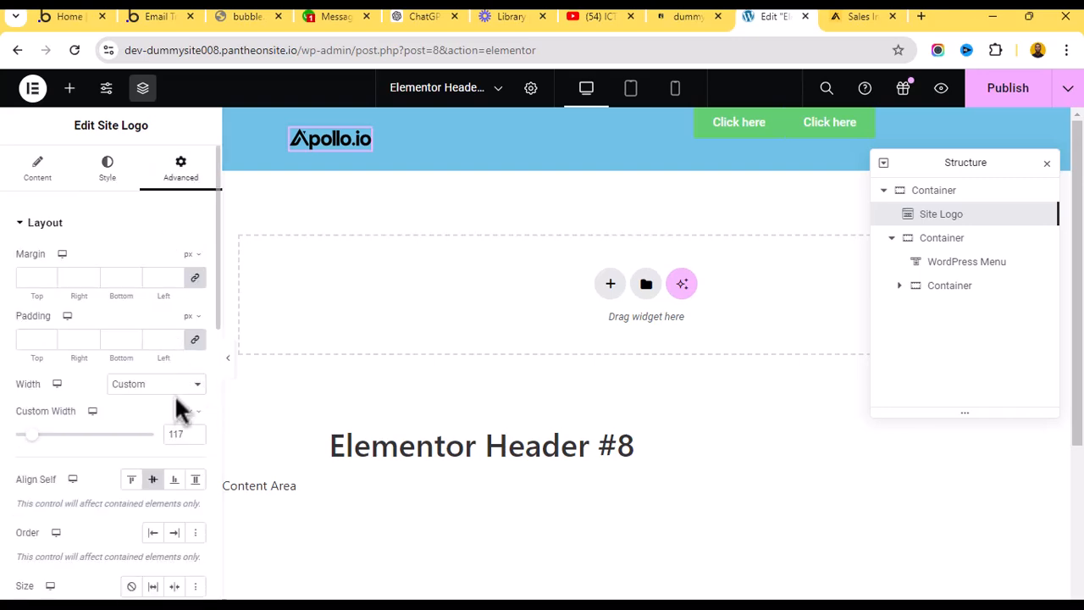
pyautogui.click(108, 174)
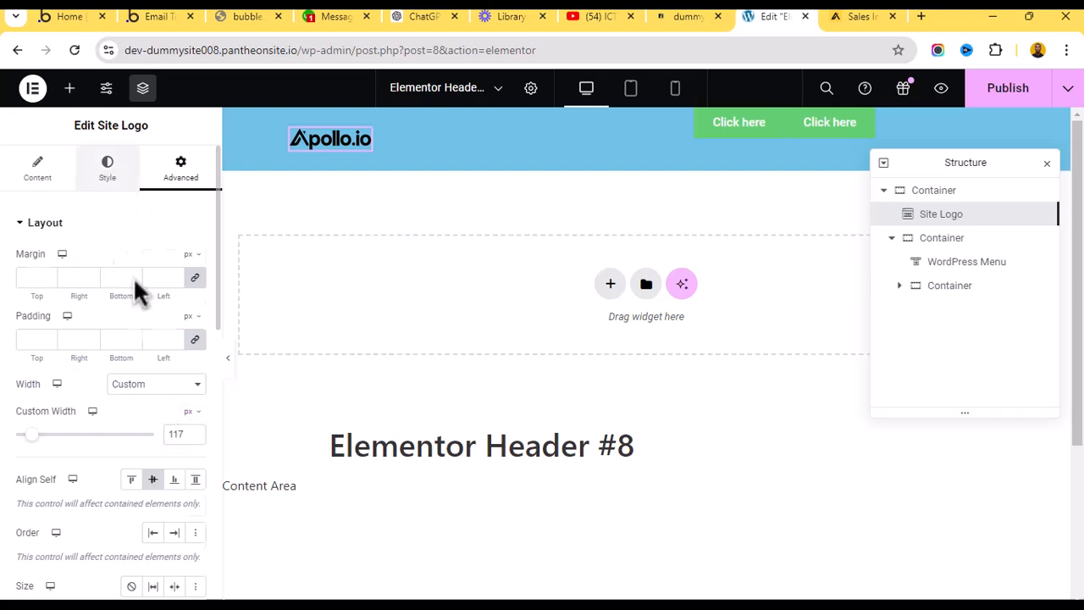
pyautogui.click(185, 179)
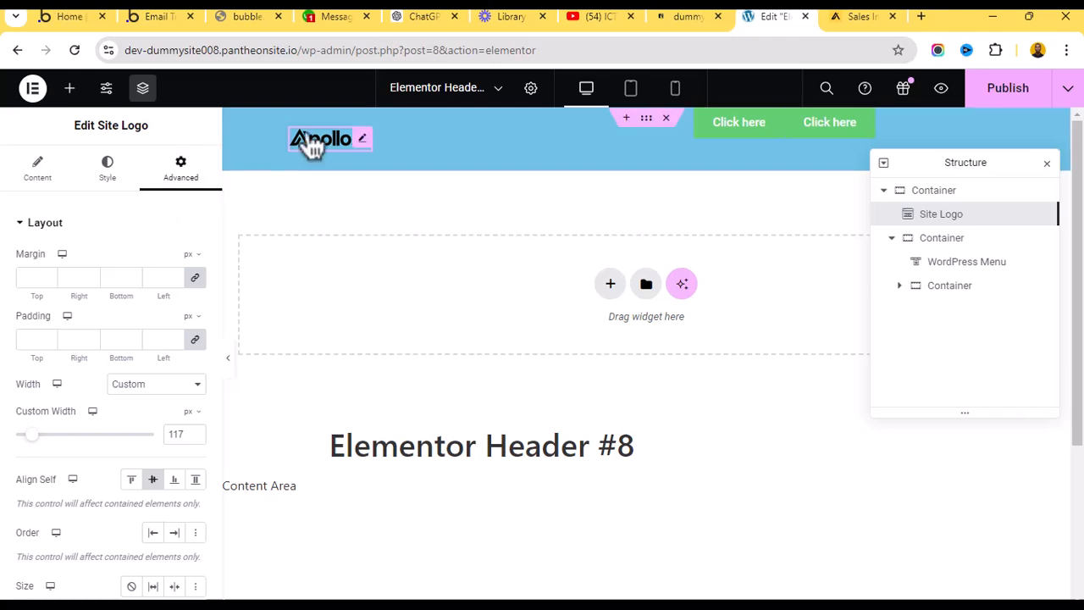
pyautogui.click(100, 173)
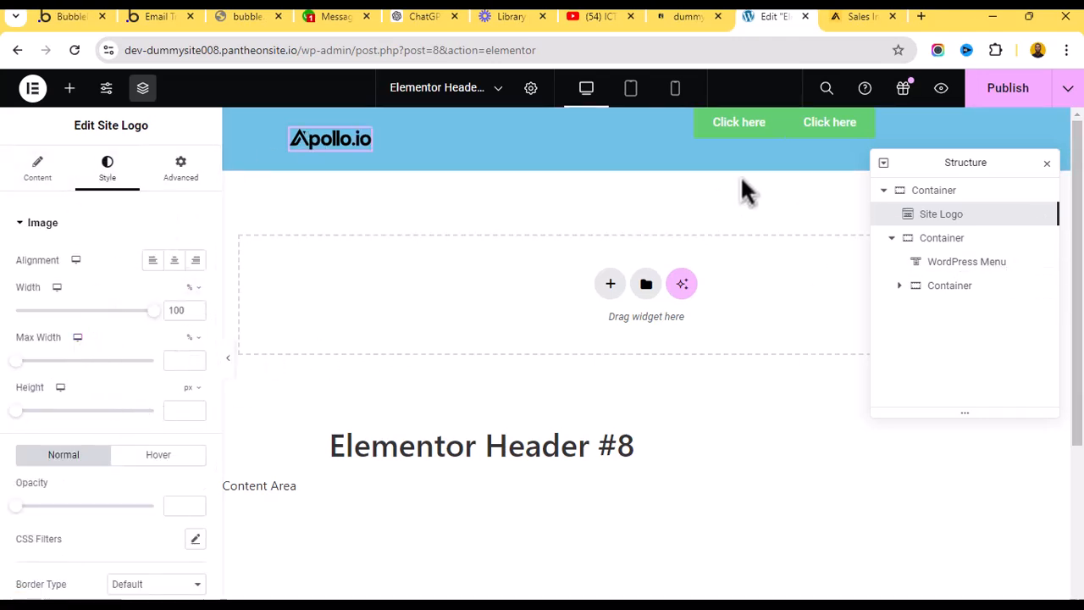
# Publish the header template with its current layout and exit the Elementor editor to WordPress.
pyautogui.click(949, 240)
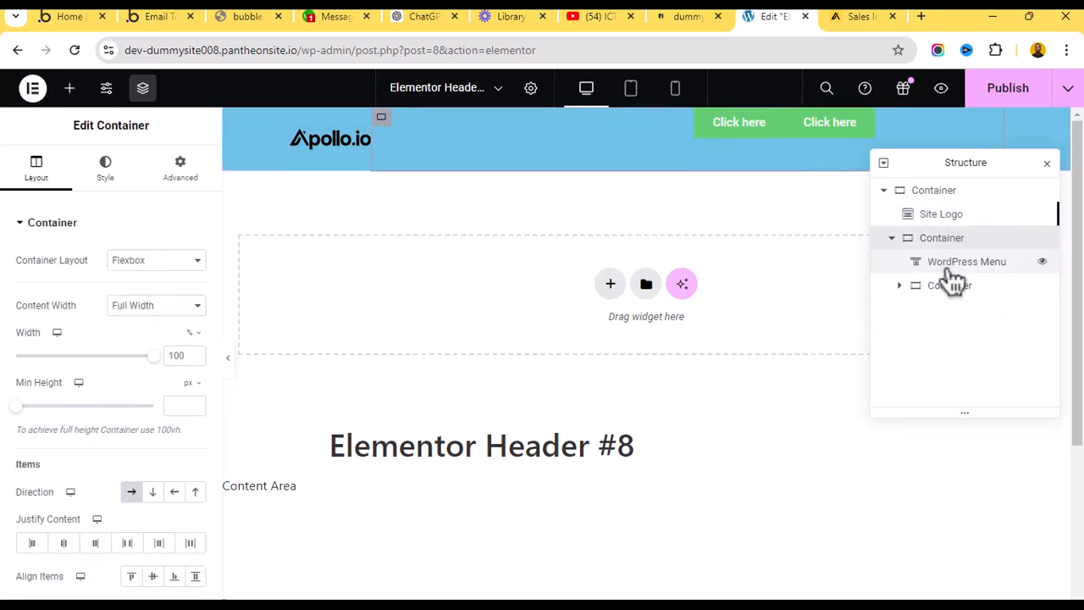
pyautogui.click(953, 266)
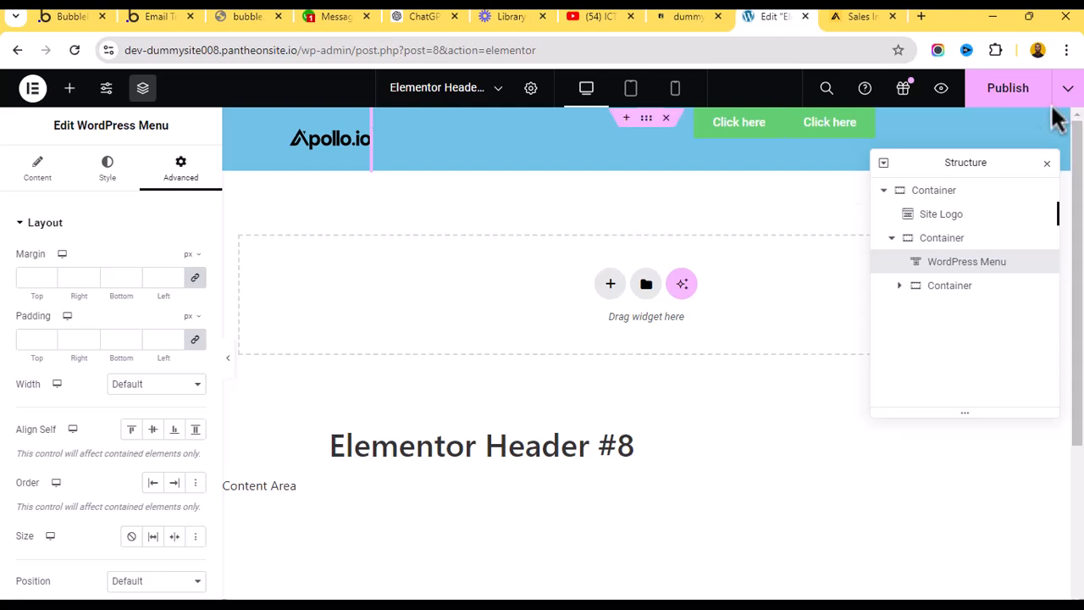
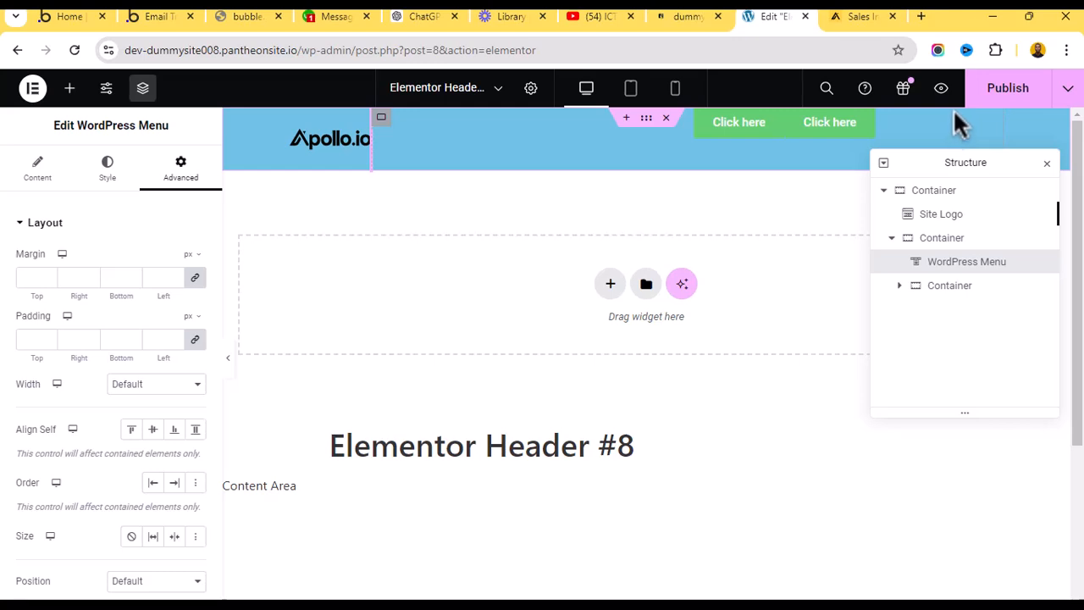
pyautogui.click(986, 98)
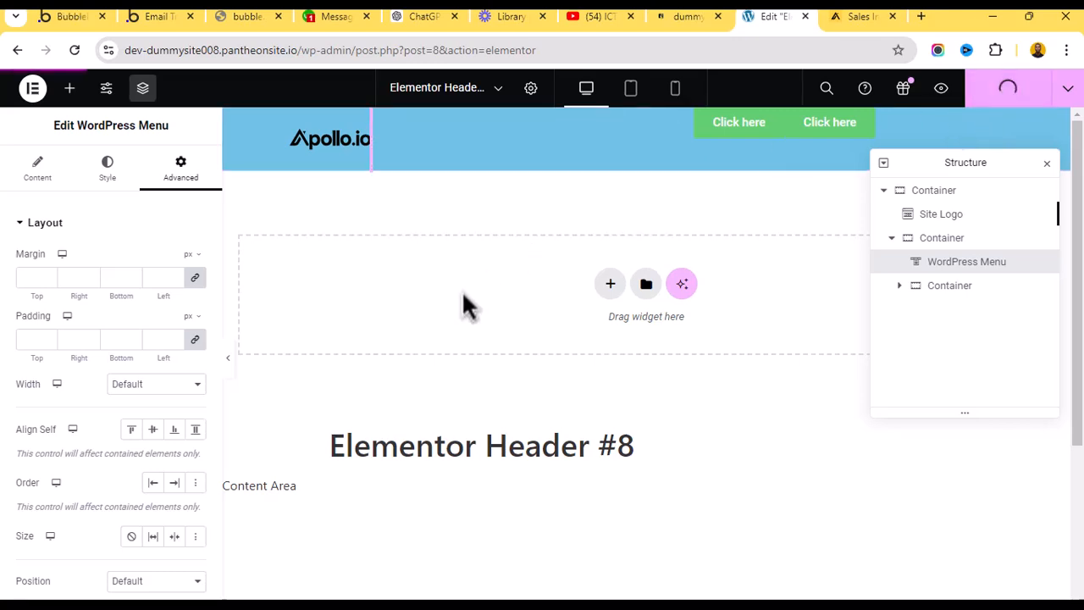
pyautogui.click(35, 95)
pyautogui.click(95, 247)
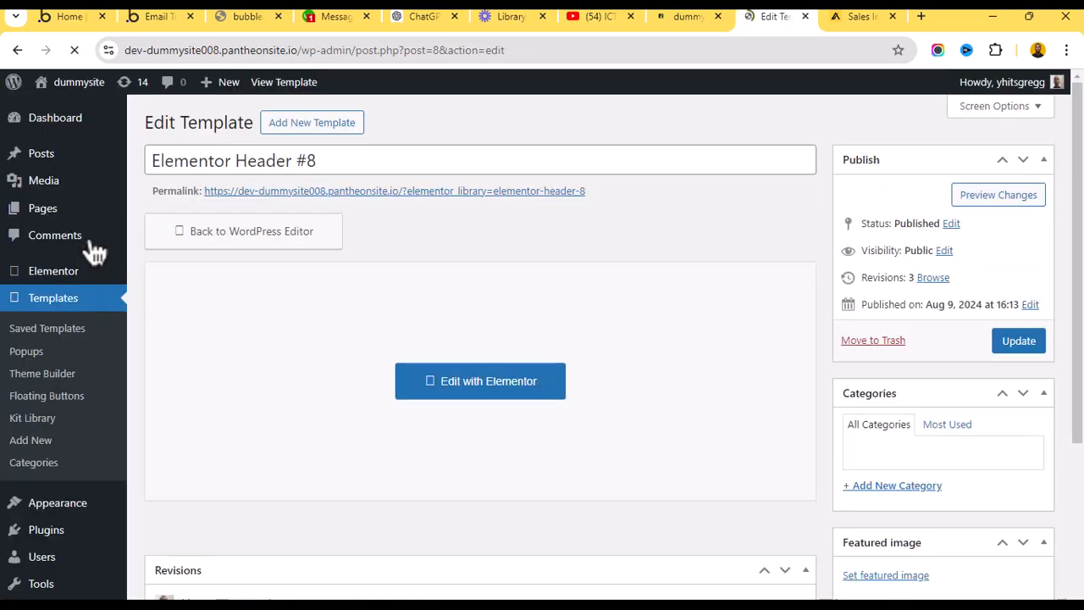
# Open the Menus management page in the site's appearance settings.
pyautogui.scroll(-1, 28, 411)
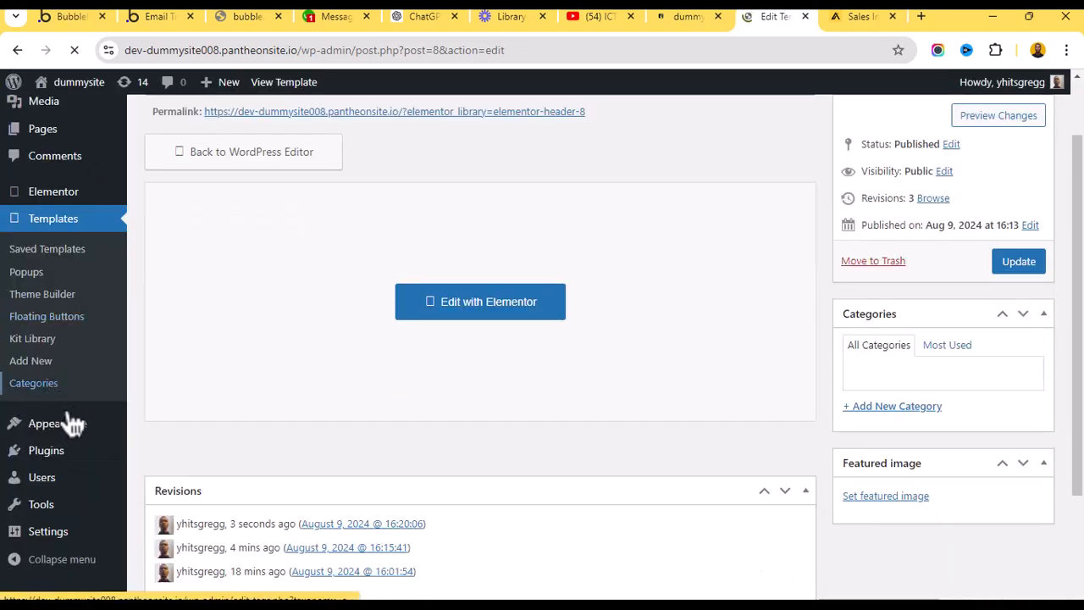
pyautogui.scroll(-1, 51, 335)
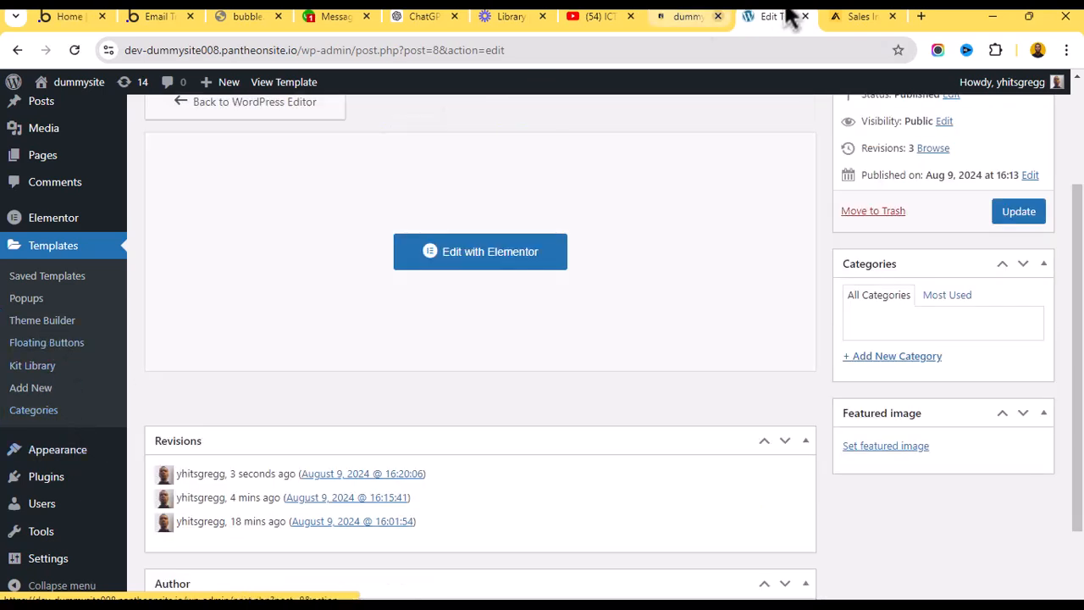
pyautogui.moveTo(33, 462)
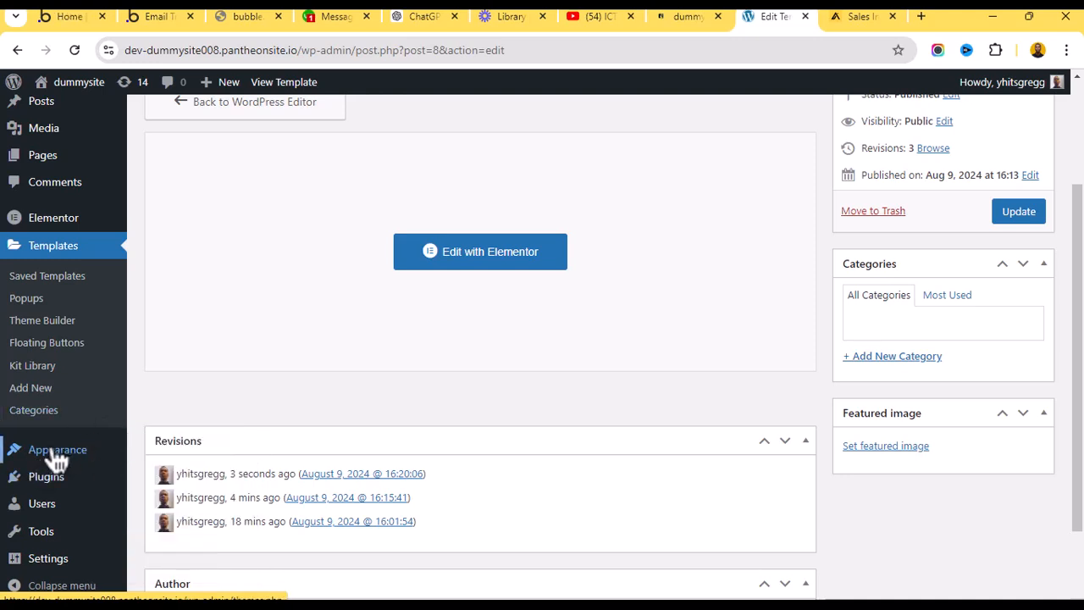
pyautogui.moveTo(89, 455)
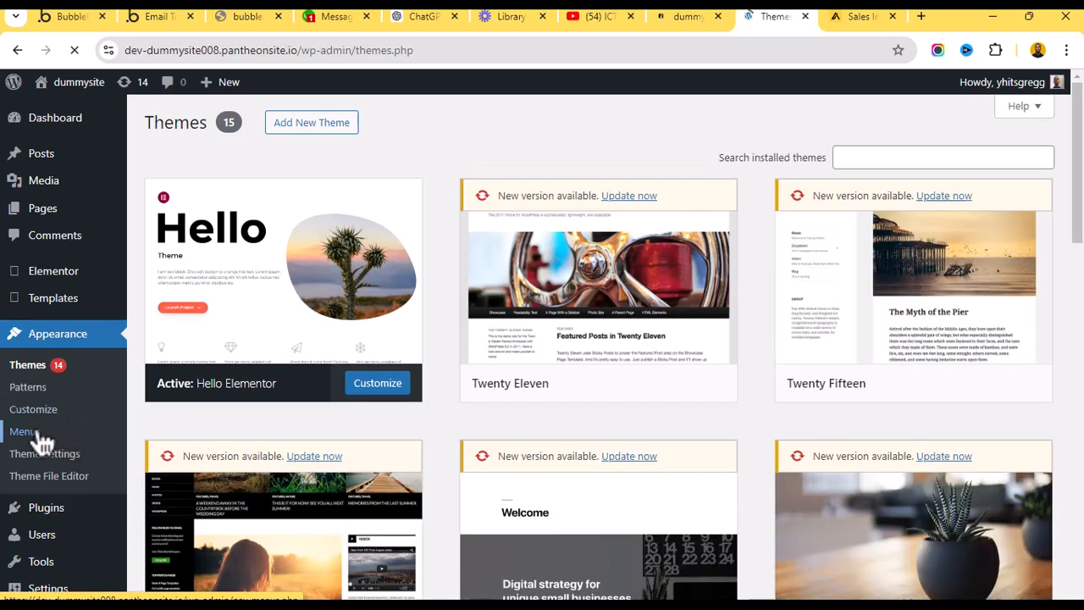
pyautogui.click(40, 436)
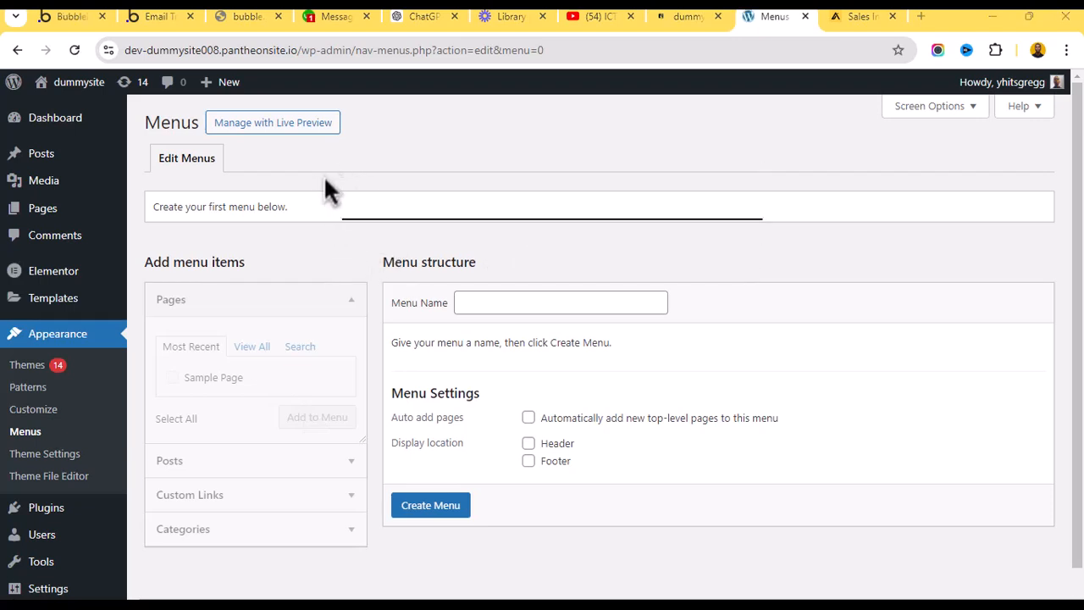
# Examine the Platform and Resources dropdowns in Apollo.io's header navigation, and return to the WordPress menus page.
pyautogui.click(833, 17)
pyautogui.click(245, 128)
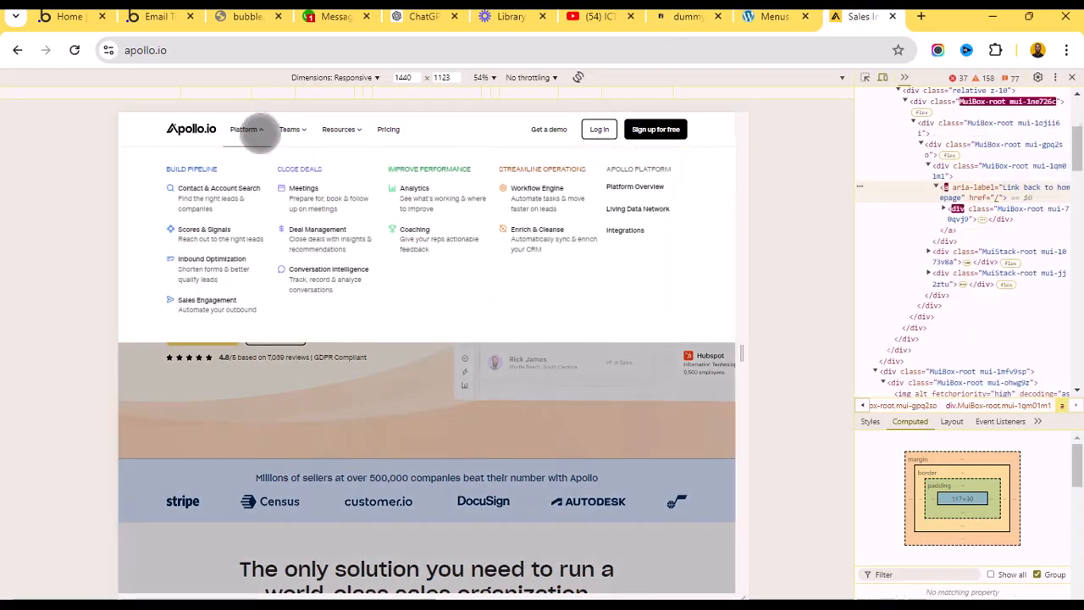
pyautogui.click(335, 128)
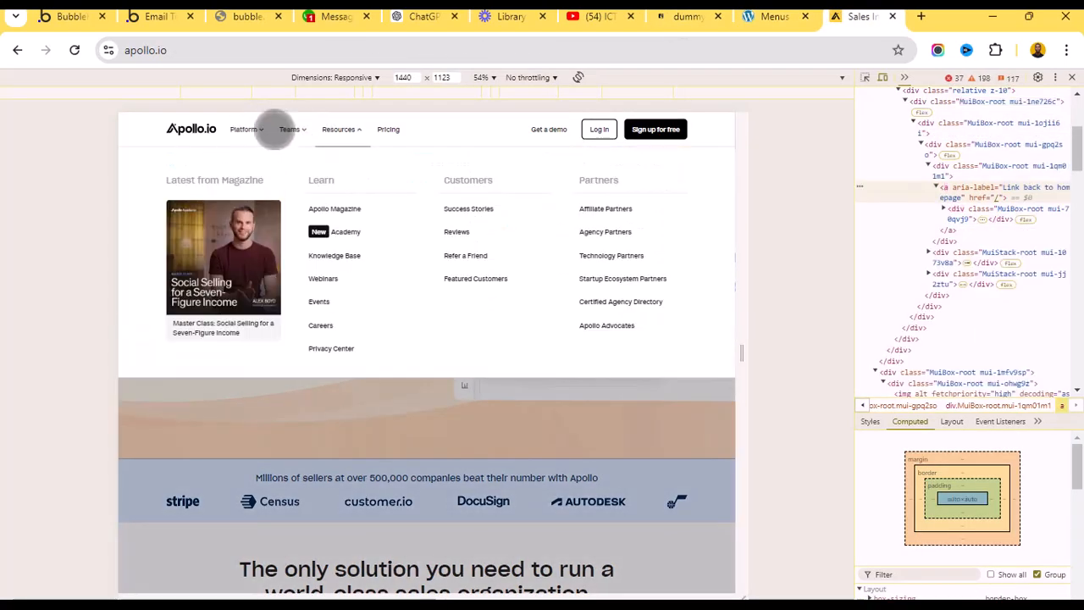
pyautogui.click(762, 16)
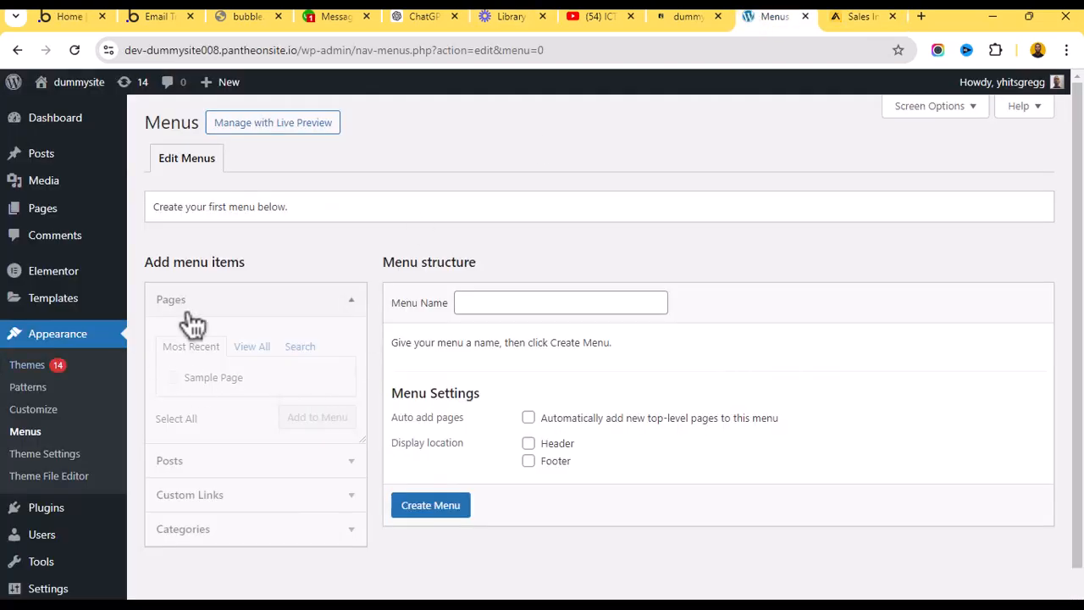
# Create a new navigation menu named "menu".
pyautogui.click(528, 296)
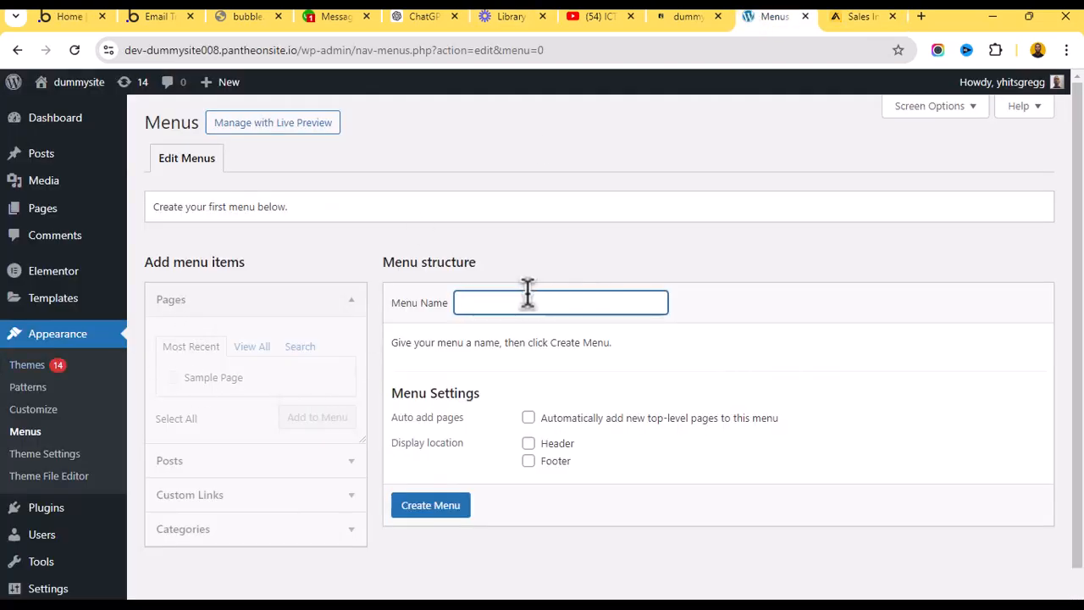
pyautogui.write('menu')
pyautogui.click(633, 262)
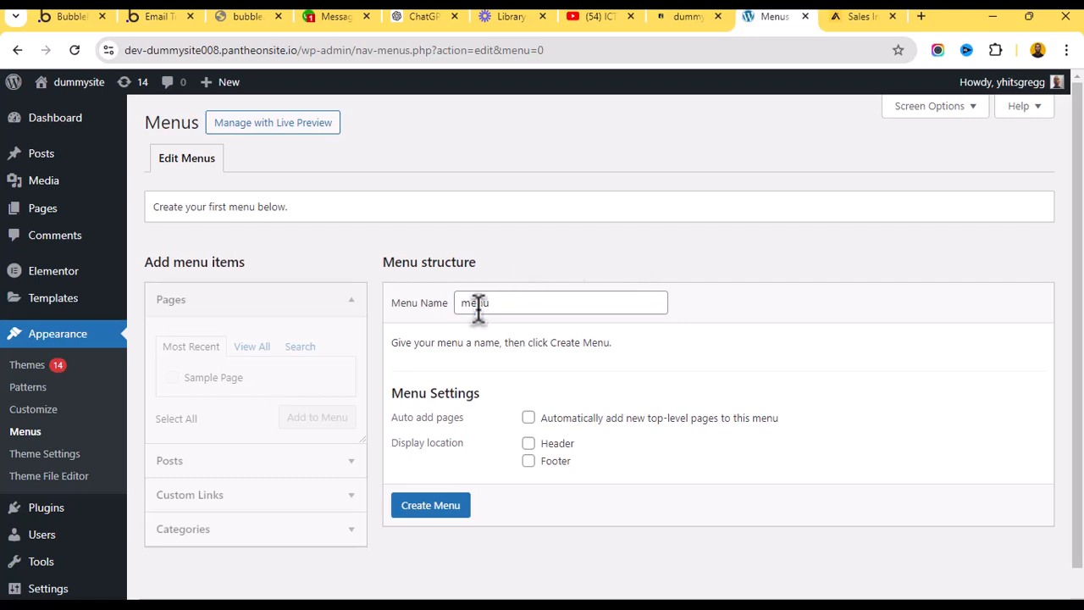
pyautogui.click(432, 507)
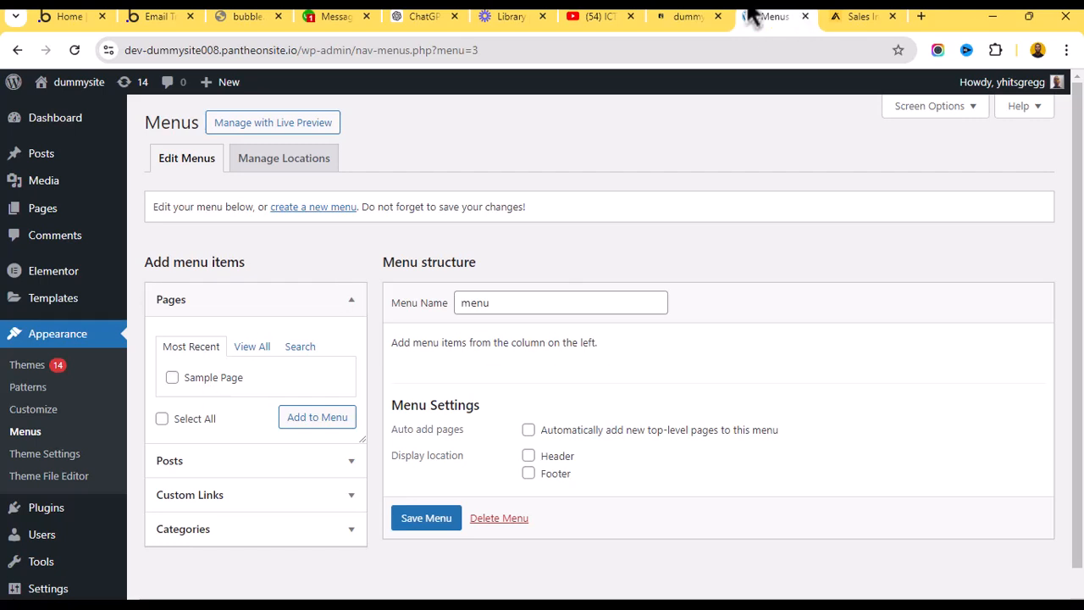
# Using Apollo.io's navigation as reference, add a custom link with URL # and text "Platform" to the menu.
pyautogui.click(853, 16)
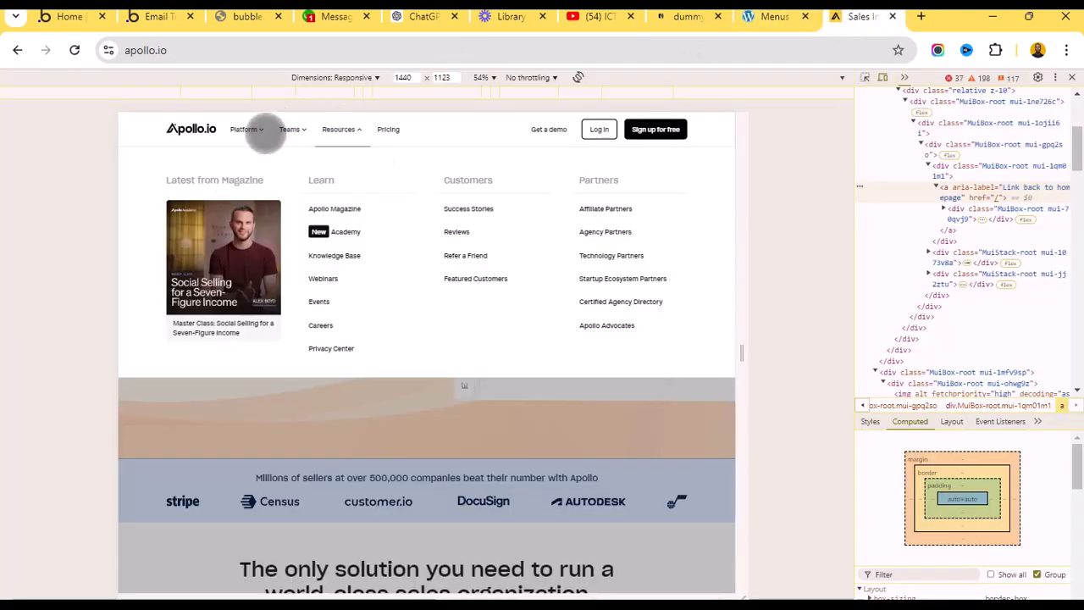
pyautogui.click(792, 16)
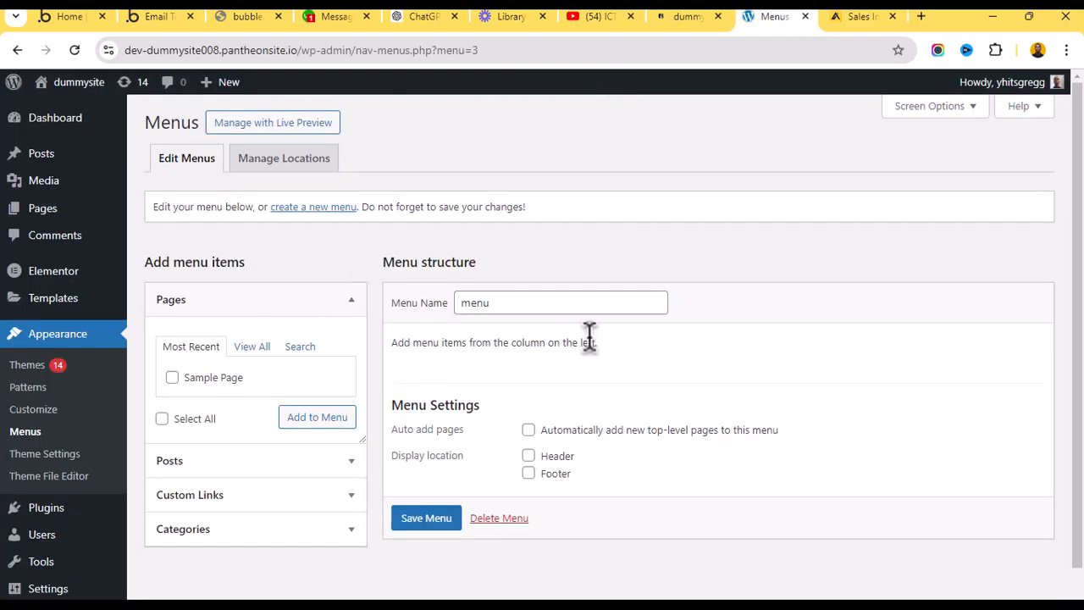
pyautogui.moveTo(56, 220)
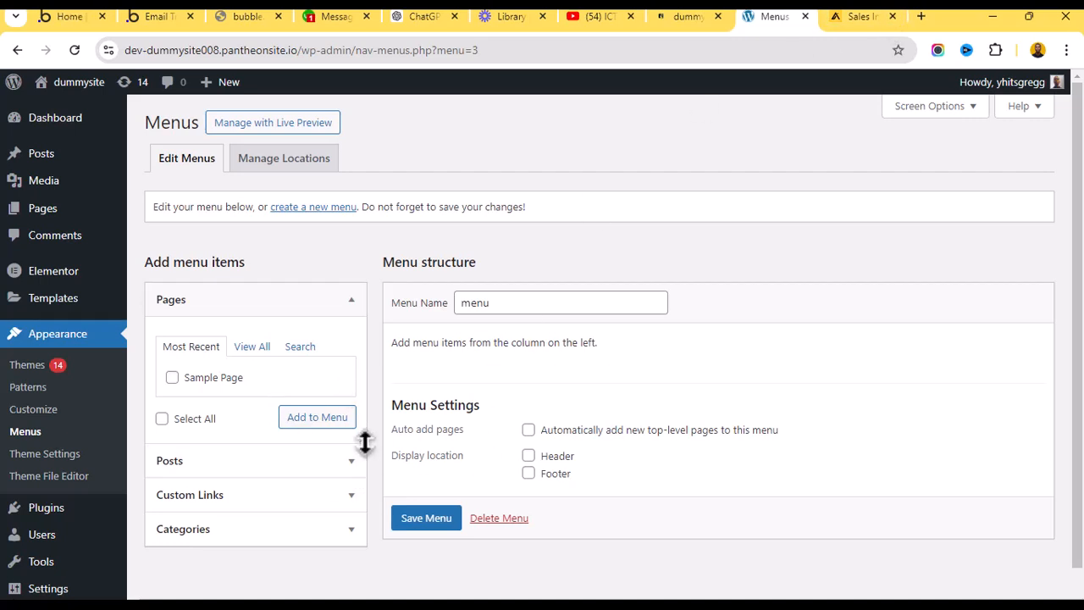
pyautogui.scroll(-1, 334, 477)
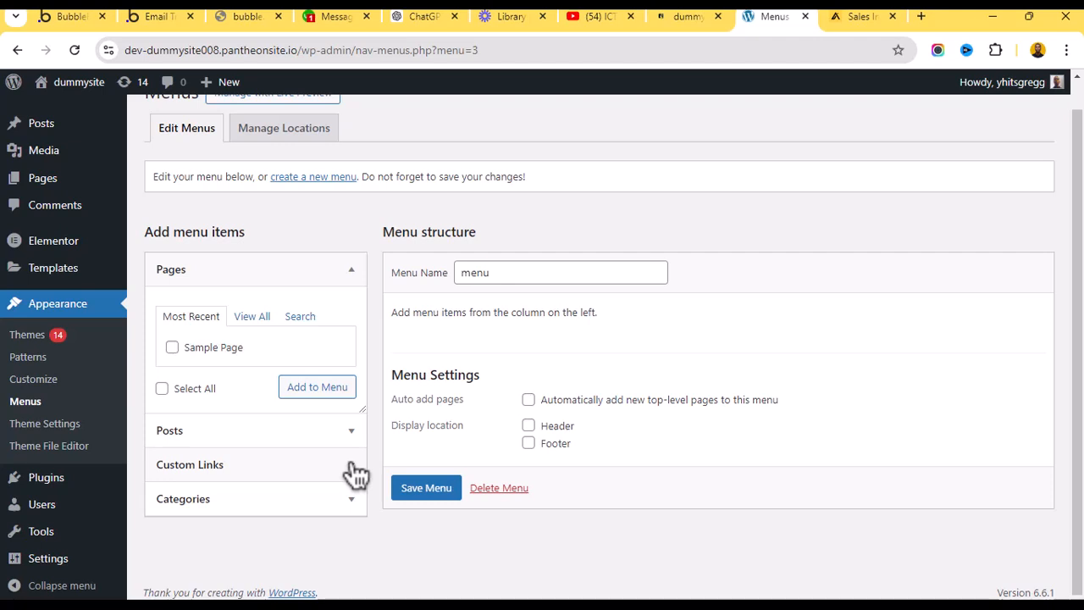
pyautogui.click(355, 468)
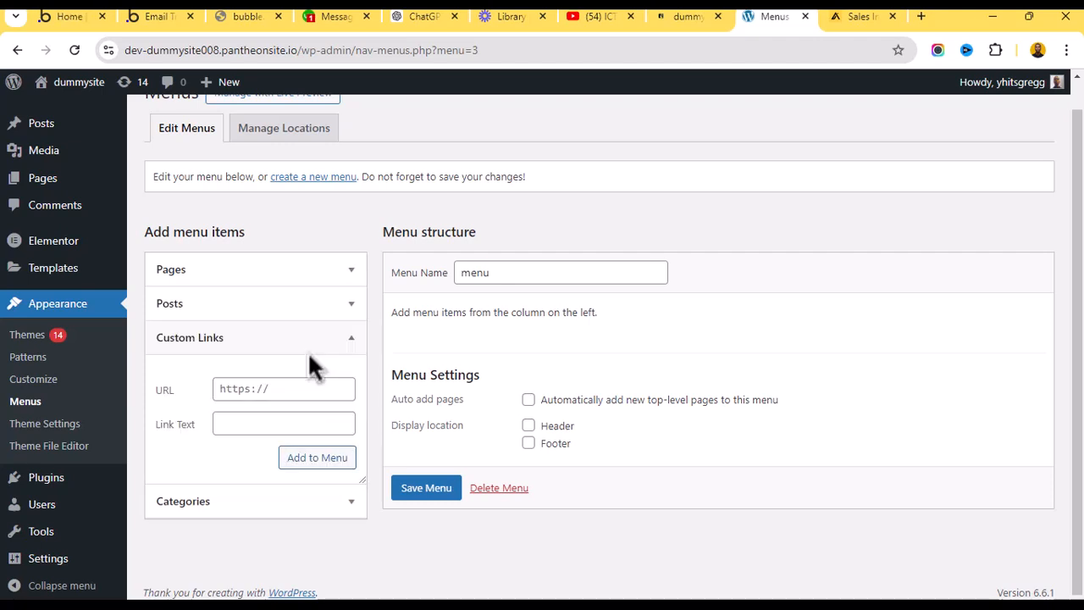
pyautogui.click(267, 388)
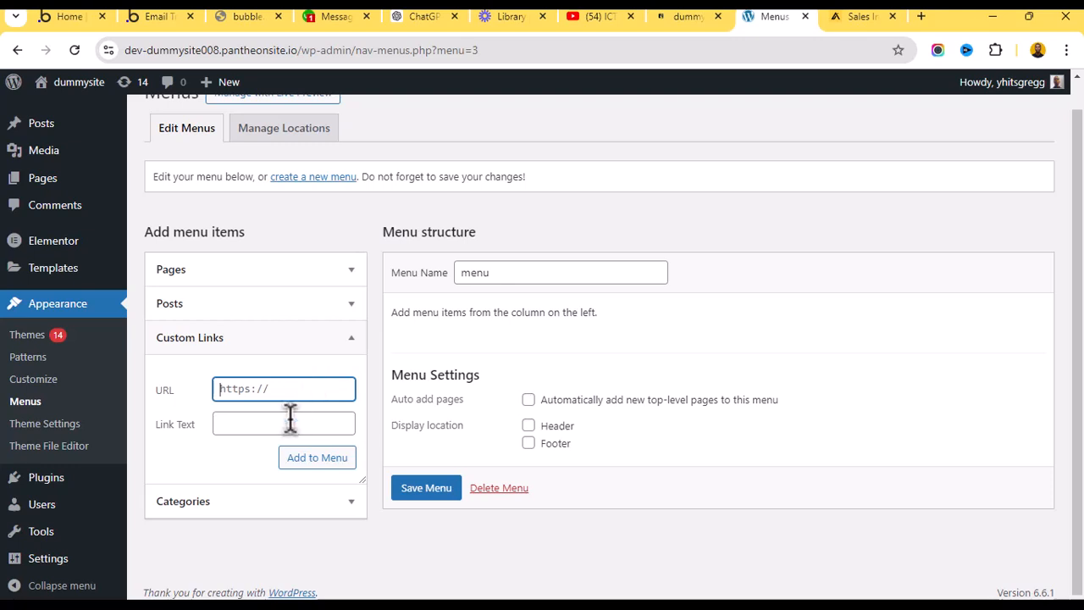
pyautogui.click(847, 16)
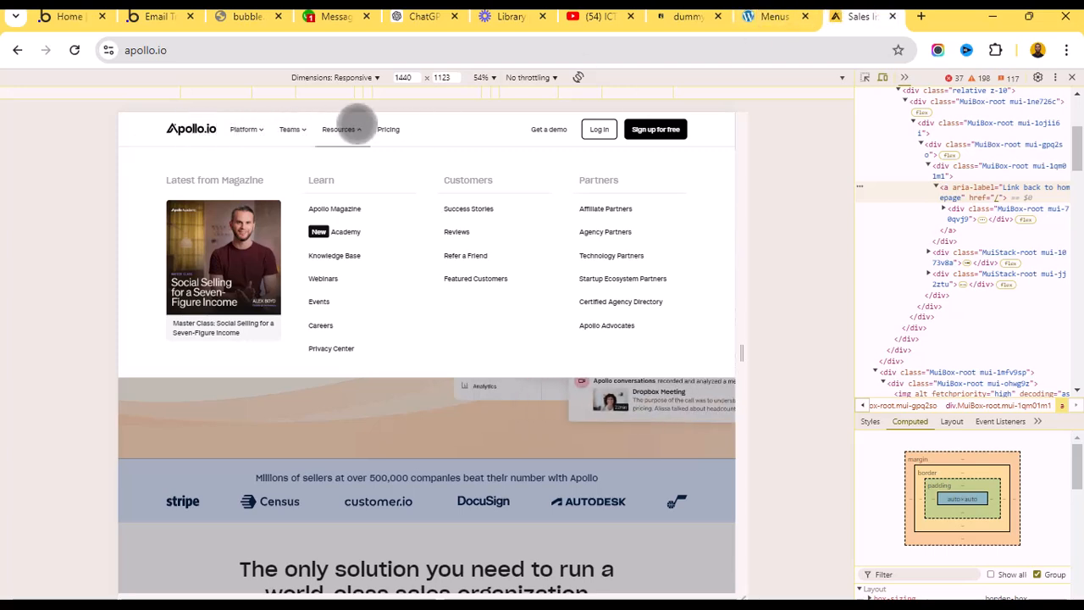
pyautogui.click(783, 16)
pyautogui.click(272, 416)
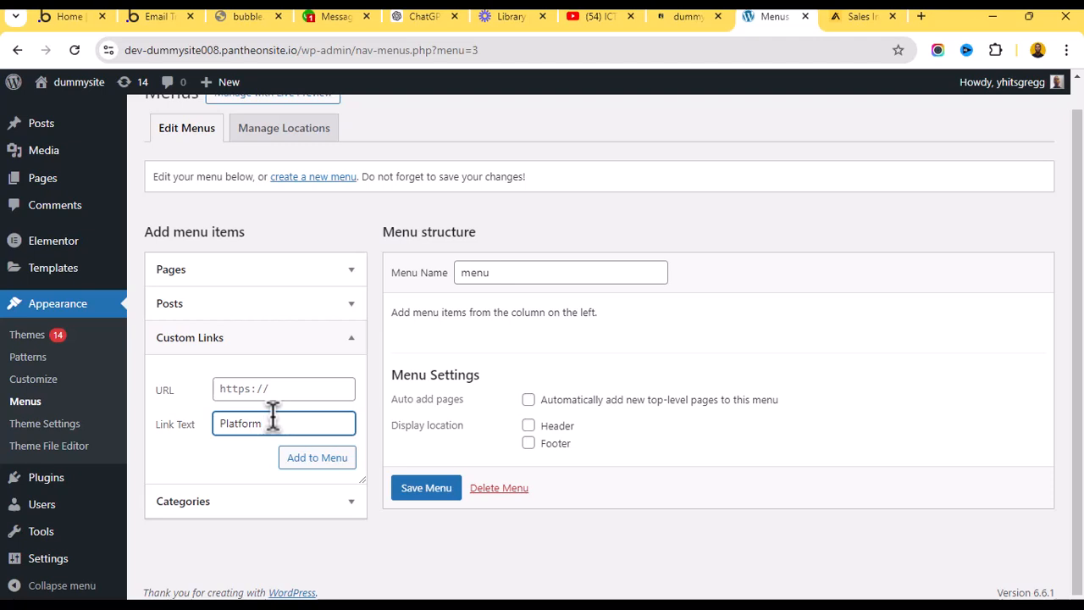
pyautogui.click(276, 389)
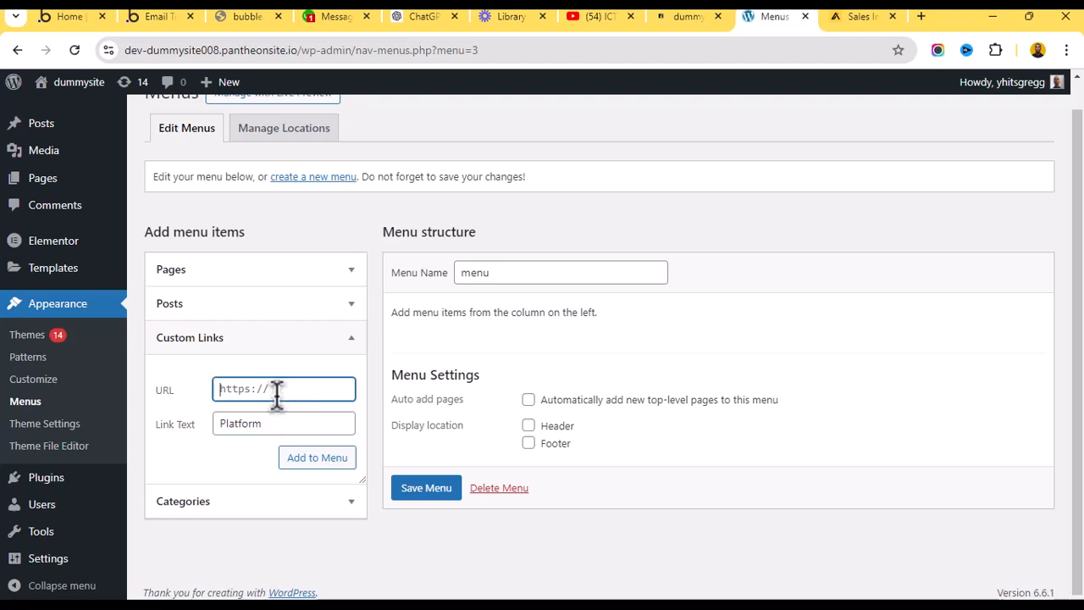
pyautogui.click(206, 372)
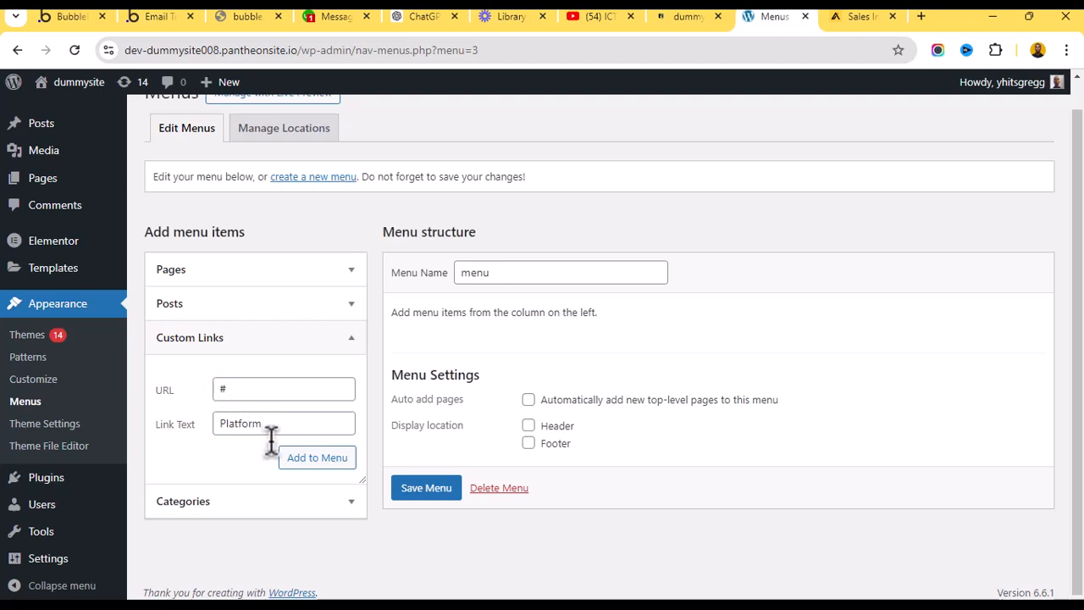
pyautogui.click(337, 465)
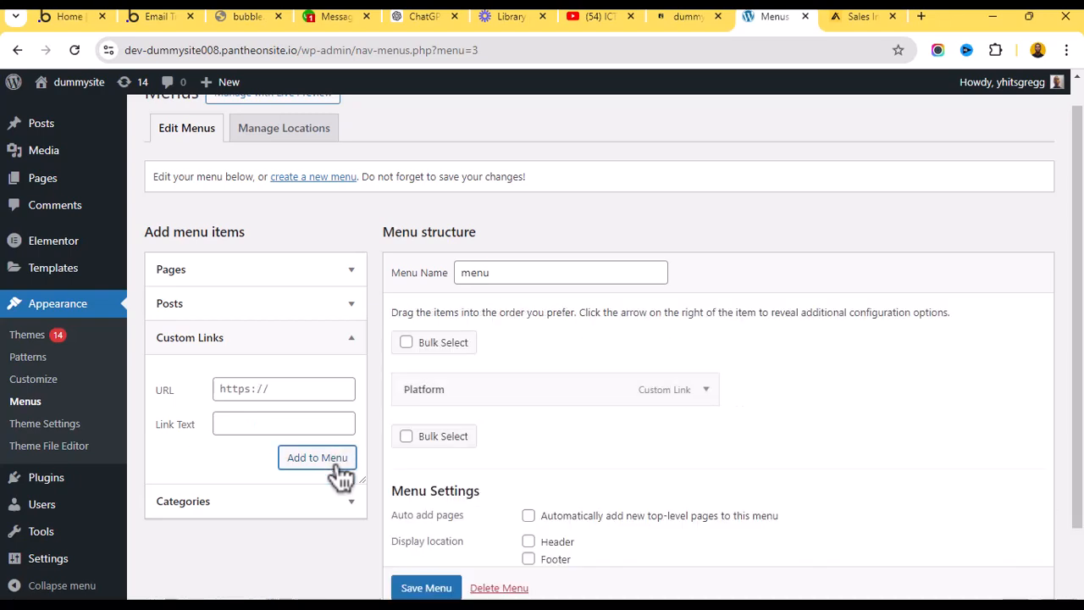
# Check Apollo.io's next navigation item and add a custom link with URL # and text "Teams" to the menu.
pyautogui.click(868, 18)
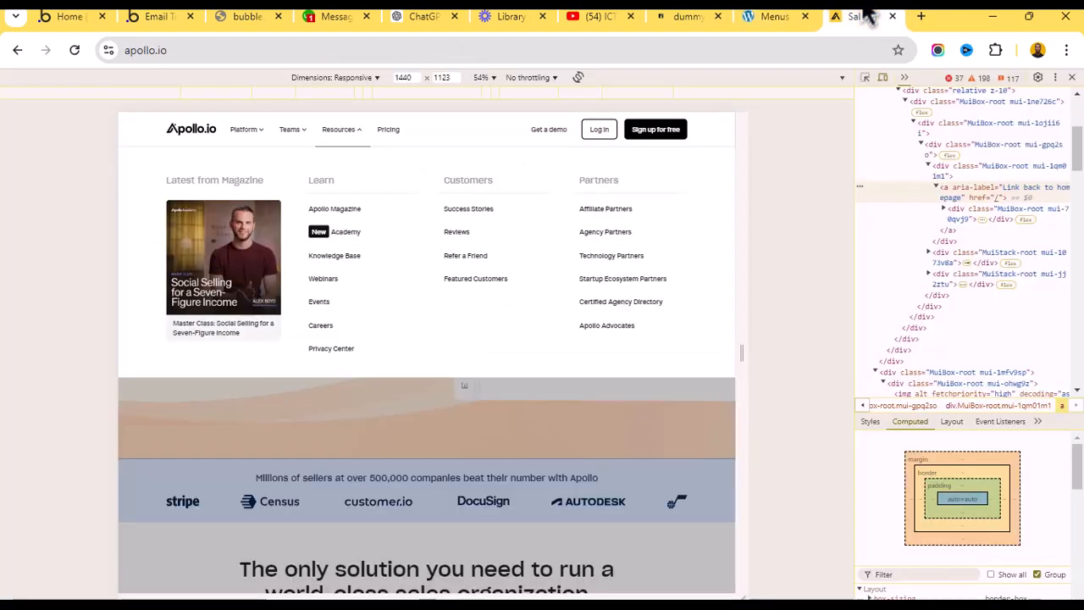
pyautogui.click(786, 15)
pyautogui.click(837, 17)
pyautogui.click(769, 17)
pyautogui.click(244, 391)
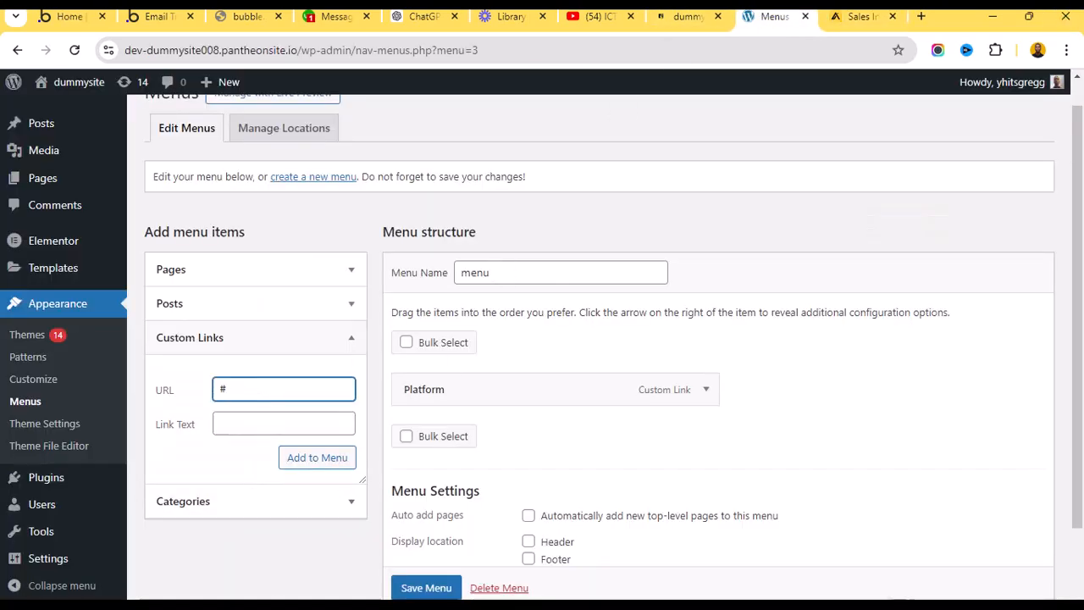
pyautogui.rightClick(200, 193)
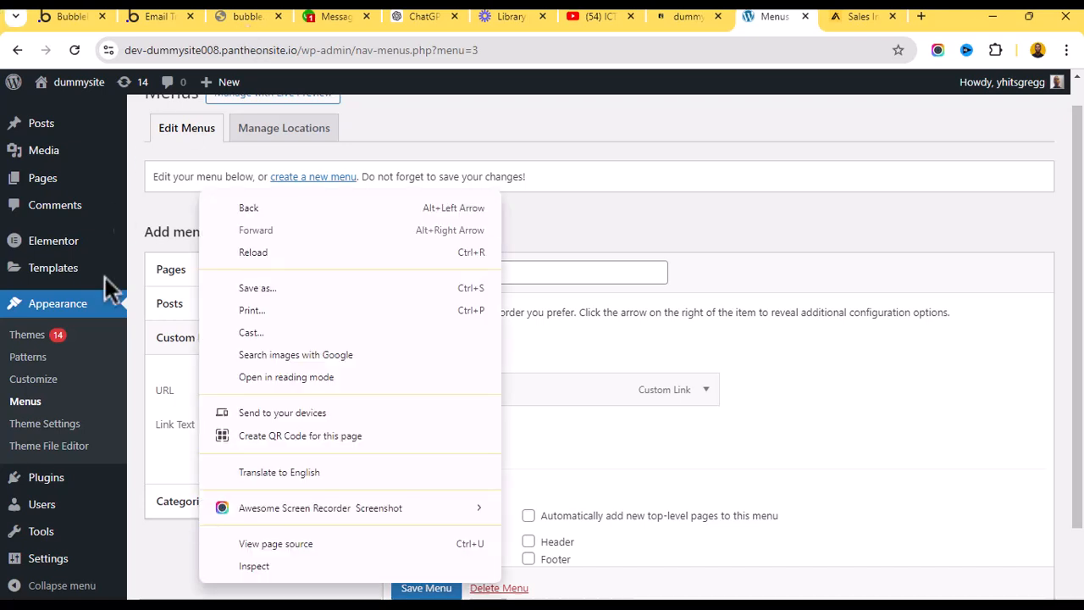
pyautogui.click(173, 388)
pyautogui.click(234, 385)
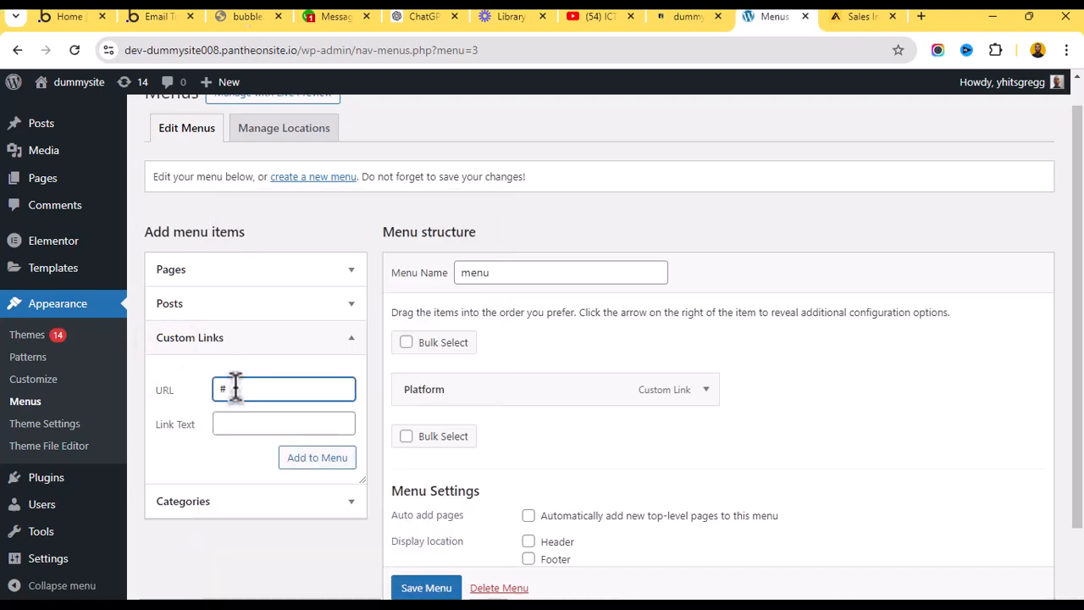
pyautogui.click(243, 428)
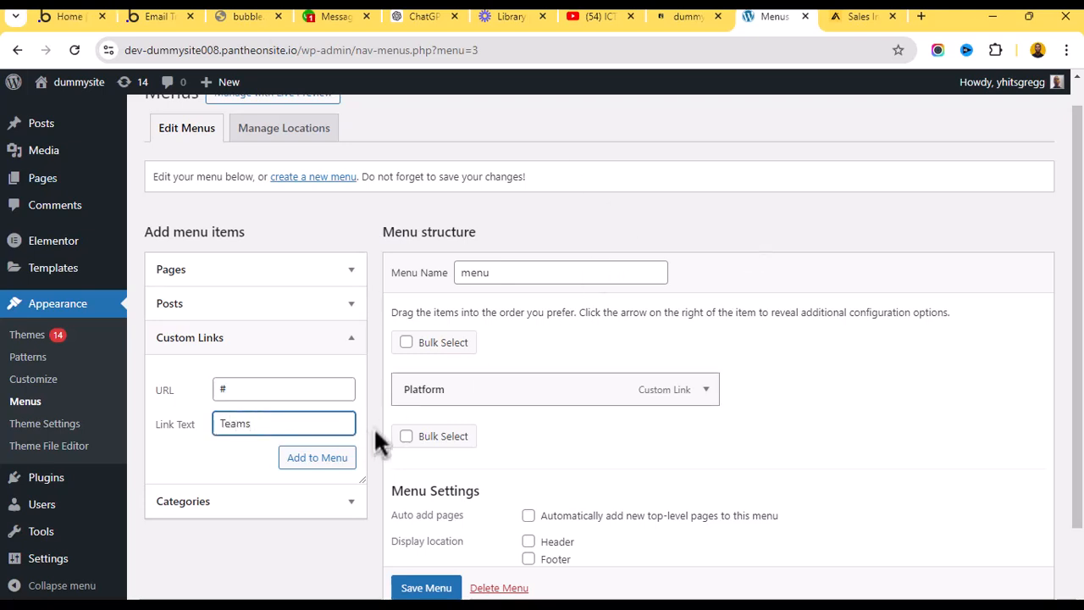
pyautogui.write('Teams')
pyautogui.click(337, 458)
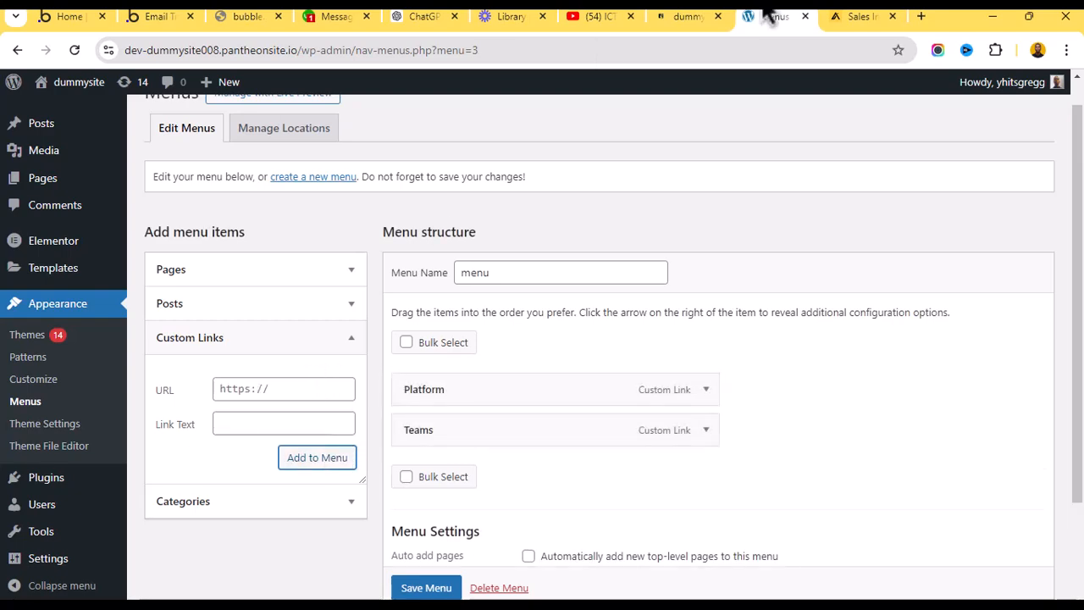
# Check Apollo.io's navigation and add a custom link with URL # and text "Resources" to the menu.
pyautogui.click(842, 16)
pyautogui.click(756, 16)
pyautogui.click(308, 389)
pyautogui.write('#')
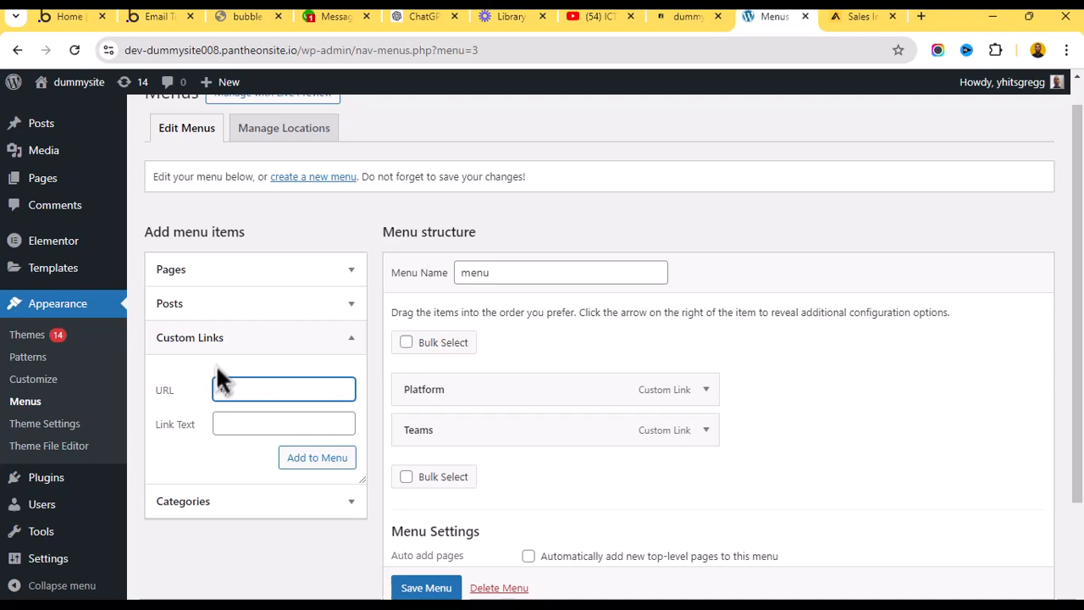
pyautogui.click(266, 422)
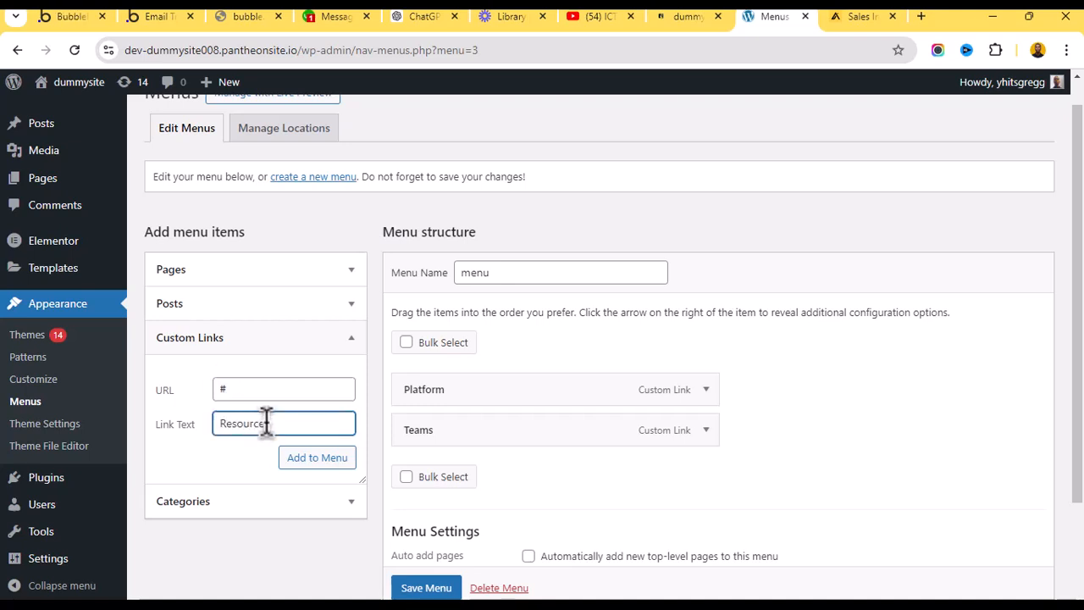
pyautogui.click(297, 456)
# Add a custom link with URL # and text "Pricing" to the menu.
pyautogui.click(248, 389)
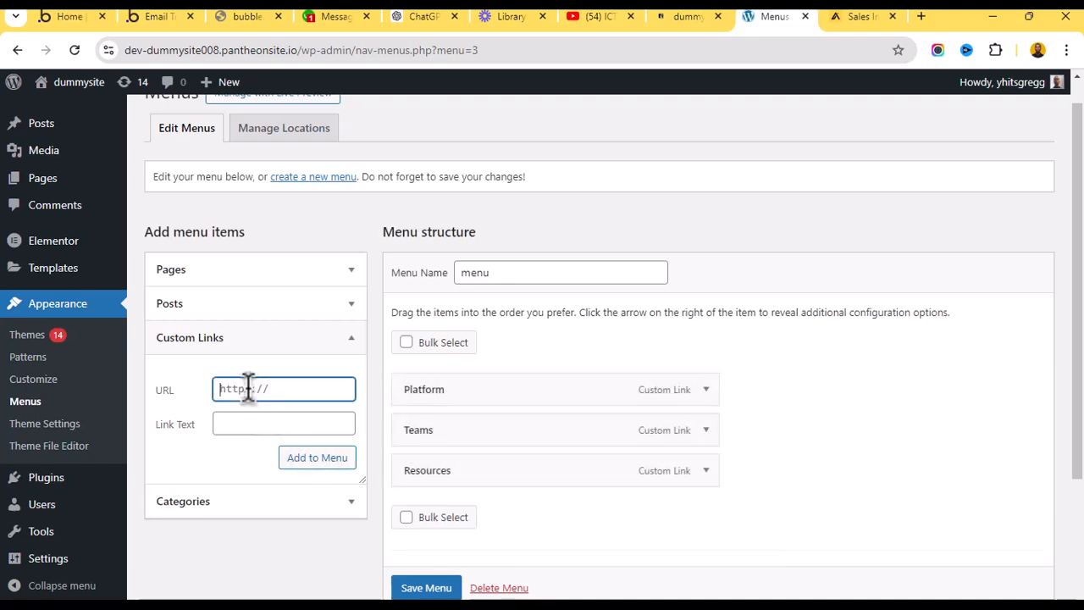
pyautogui.click(226, 424)
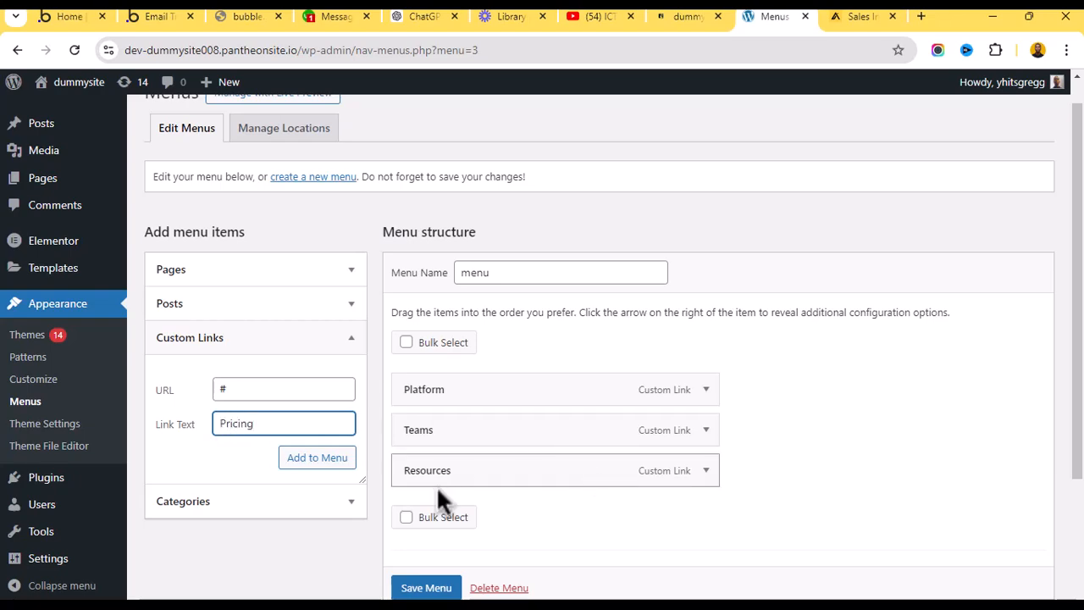
pyautogui.click(351, 464)
pyautogui.scroll(-2, 559, 398)
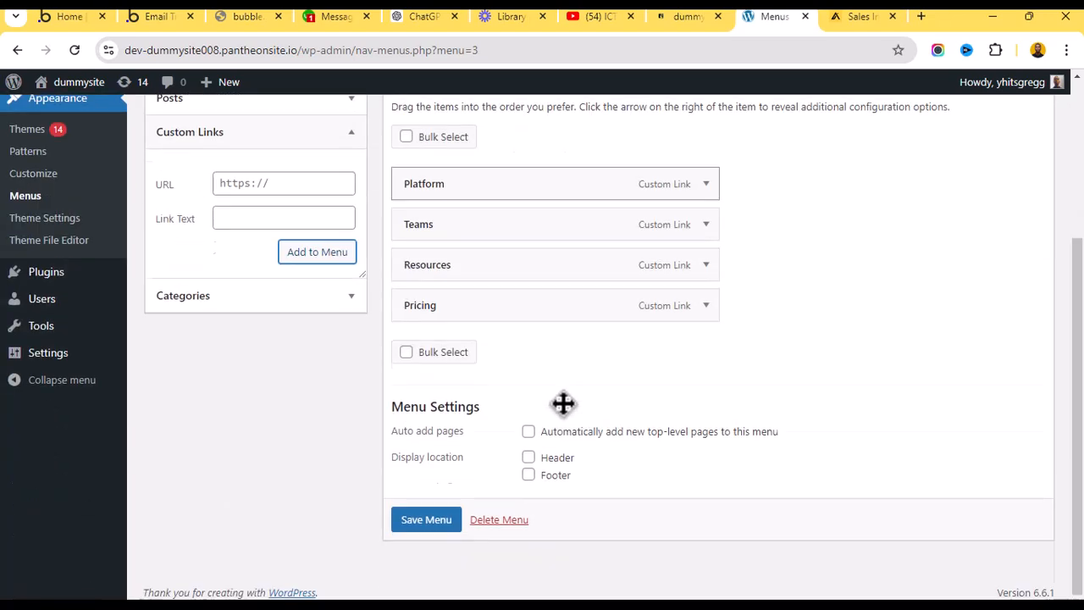
# Compare the menu items with Apollo.io's header navigation and save the menu.
pyautogui.scroll(3, 550, 402)
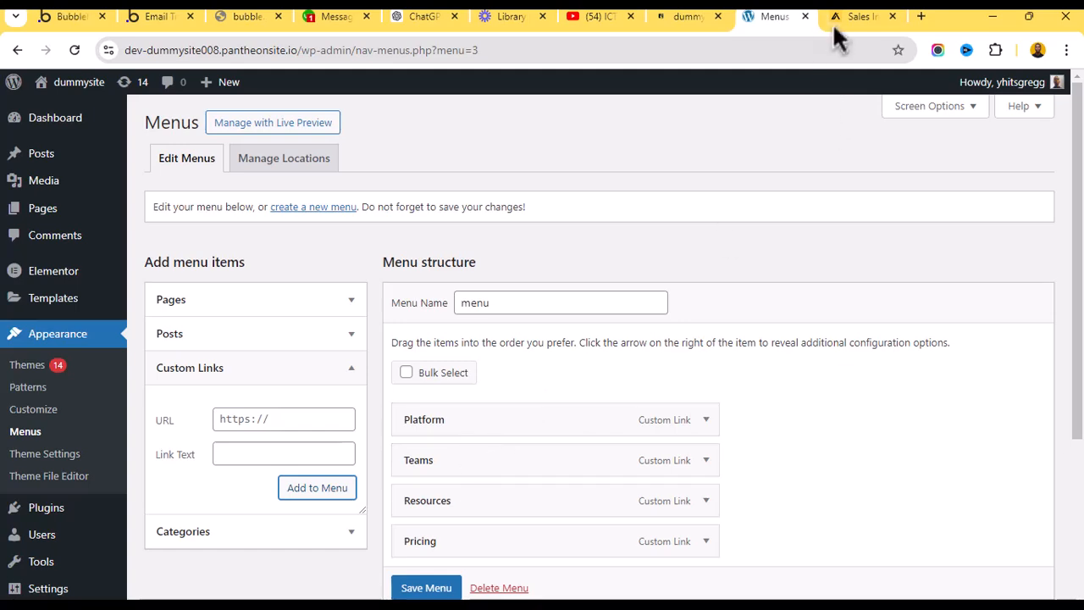
pyautogui.click(855, 16)
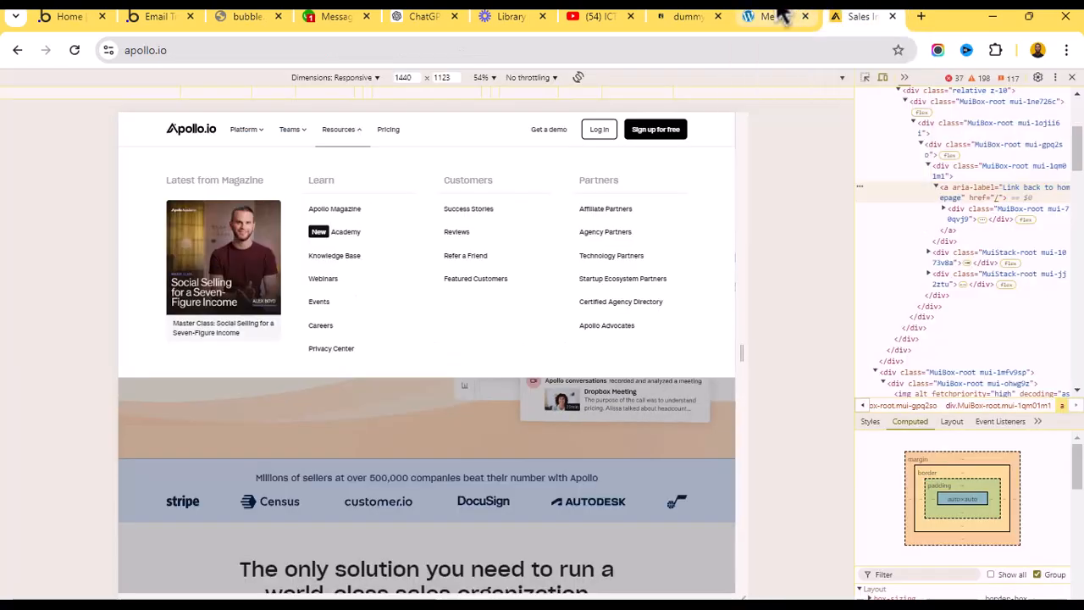
pyautogui.click(792, 17)
pyautogui.scroll(-2, 525, 383)
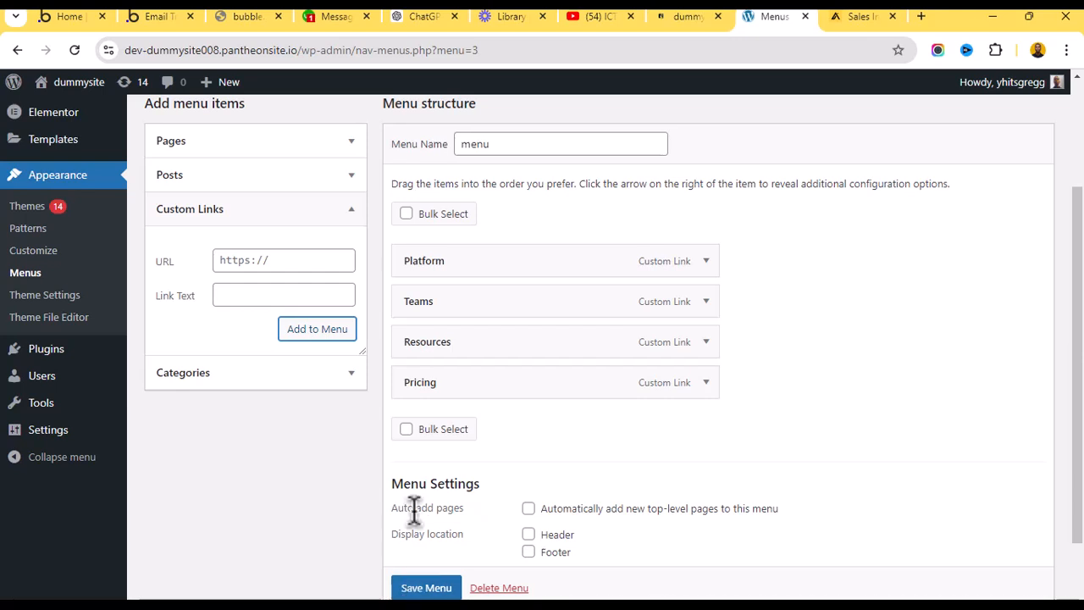
pyautogui.scroll(-1, 453, 592)
pyautogui.click(441, 565)
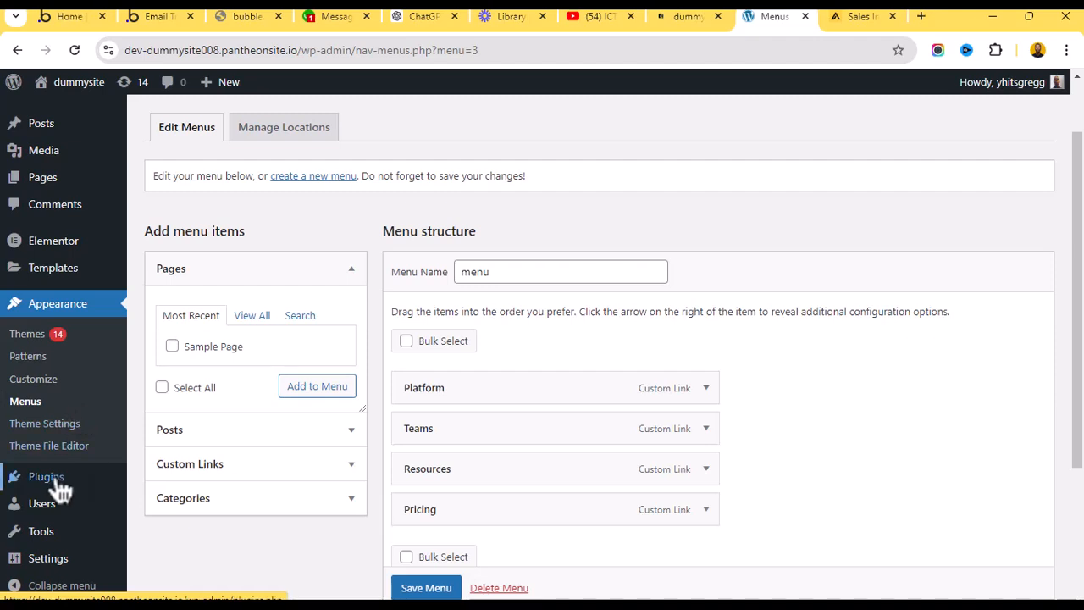
pyautogui.scroll(-2, 25, 398)
# Open the Elementor Header #8 template for editing from the Theme Builder's header parts.
pyautogui.moveTo(87, 505)
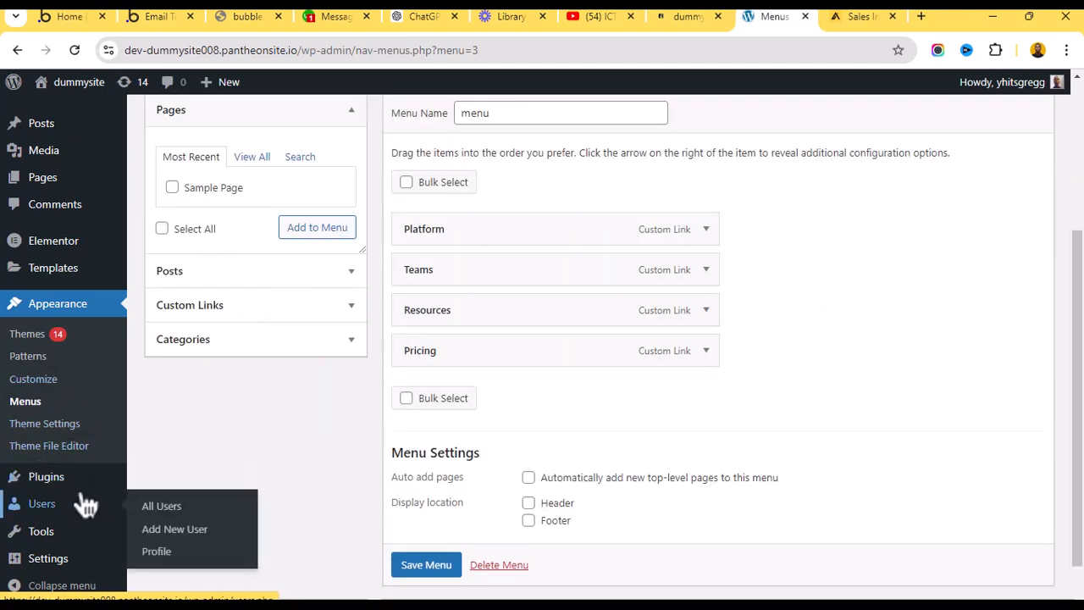
pyautogui.moveTo(46, 275)
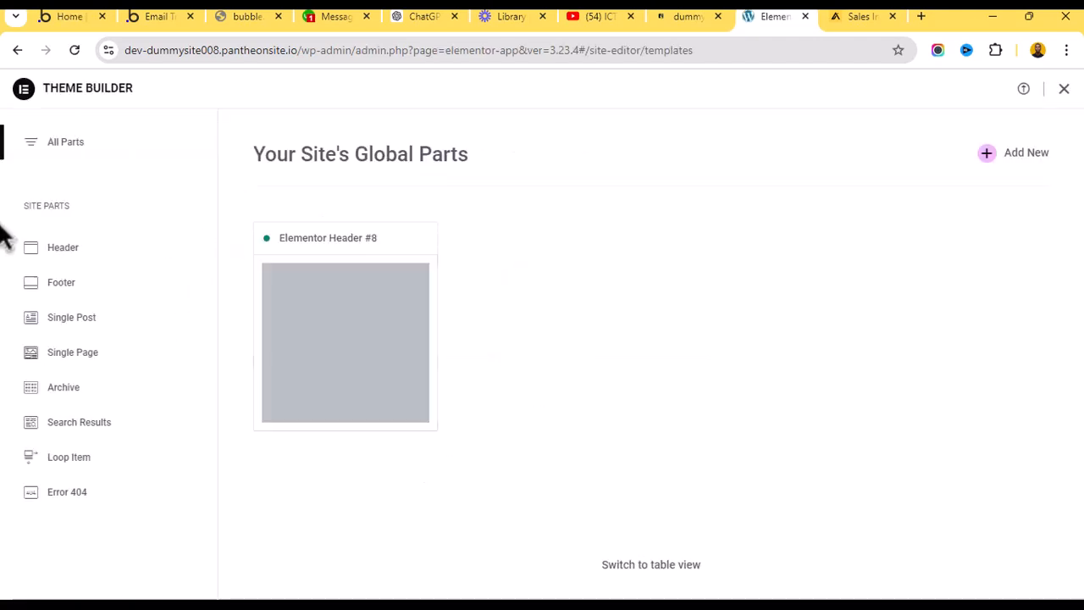
pyautogui.click(63, 254)
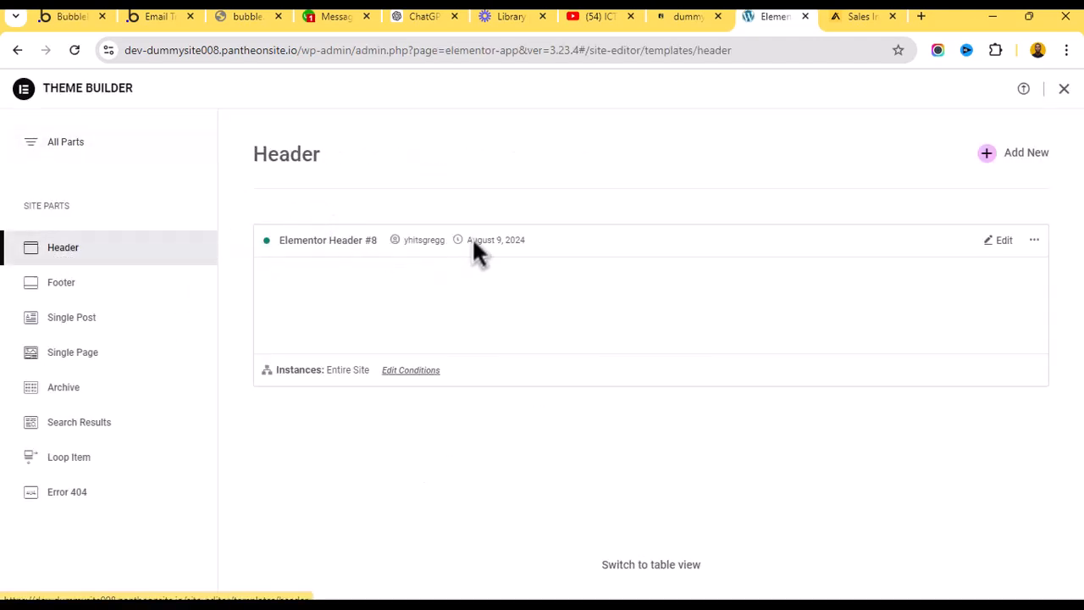
pyautogui.click(1002, 240)
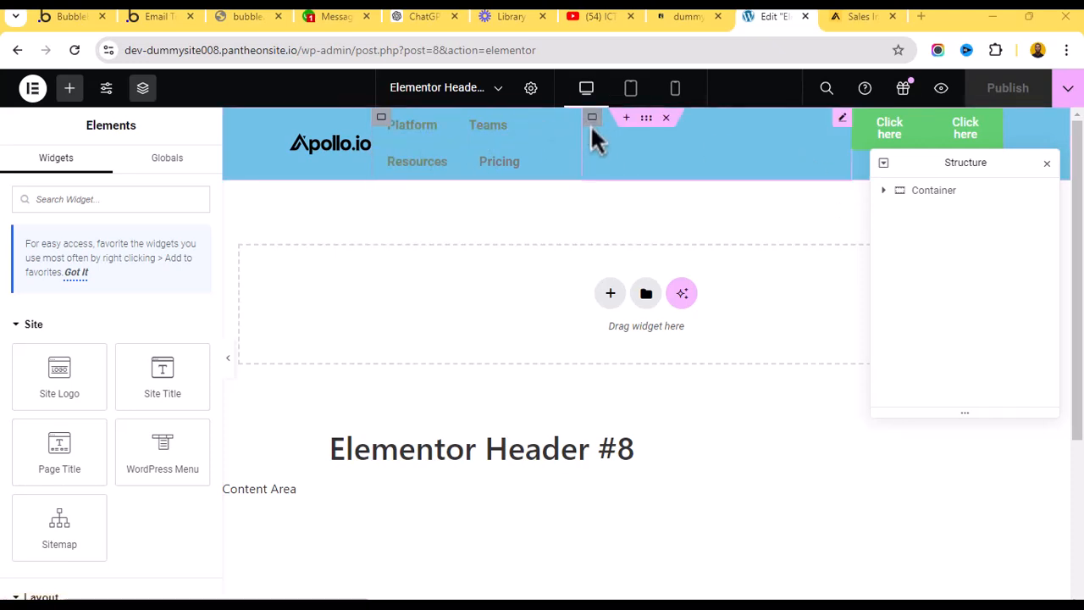
# Expand the header's main container and its nested container in the structure tree.
pyautogui.click(885, 192)
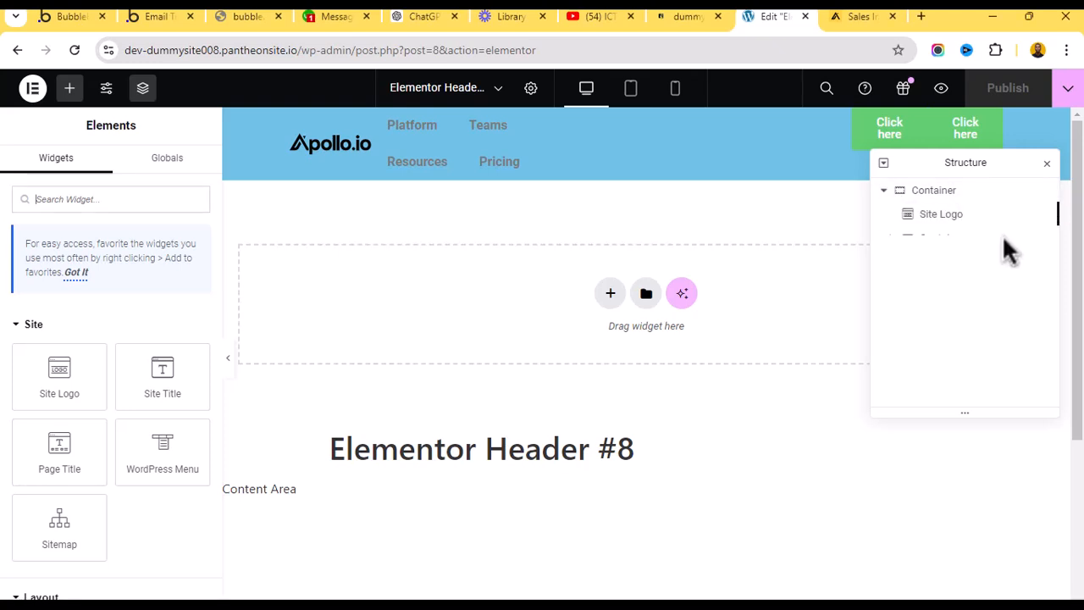
pyautogui.click(902, 244)
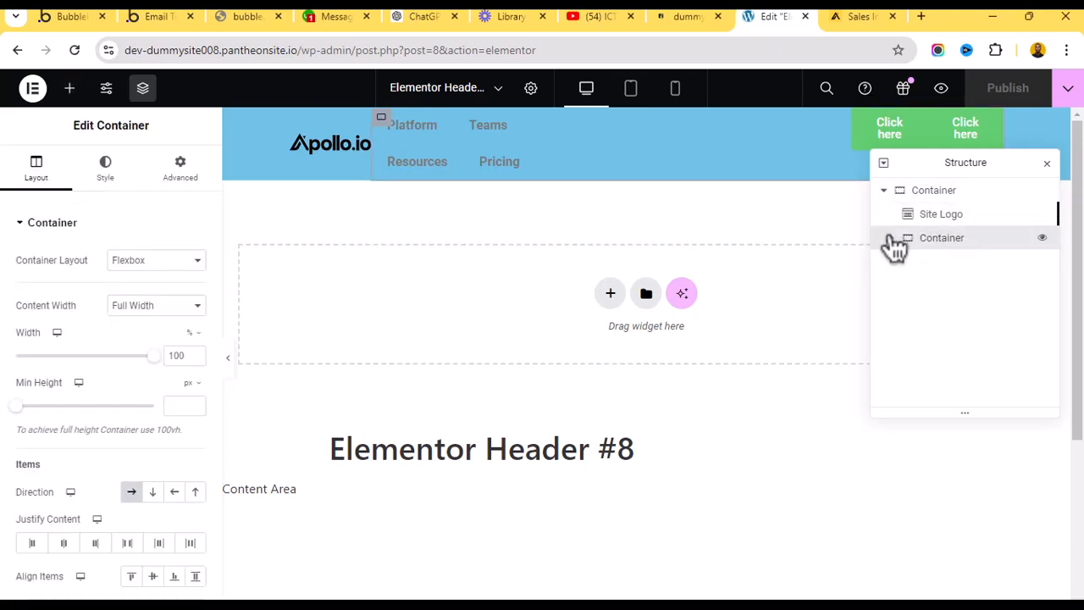
pyautogui.click(892, 238)
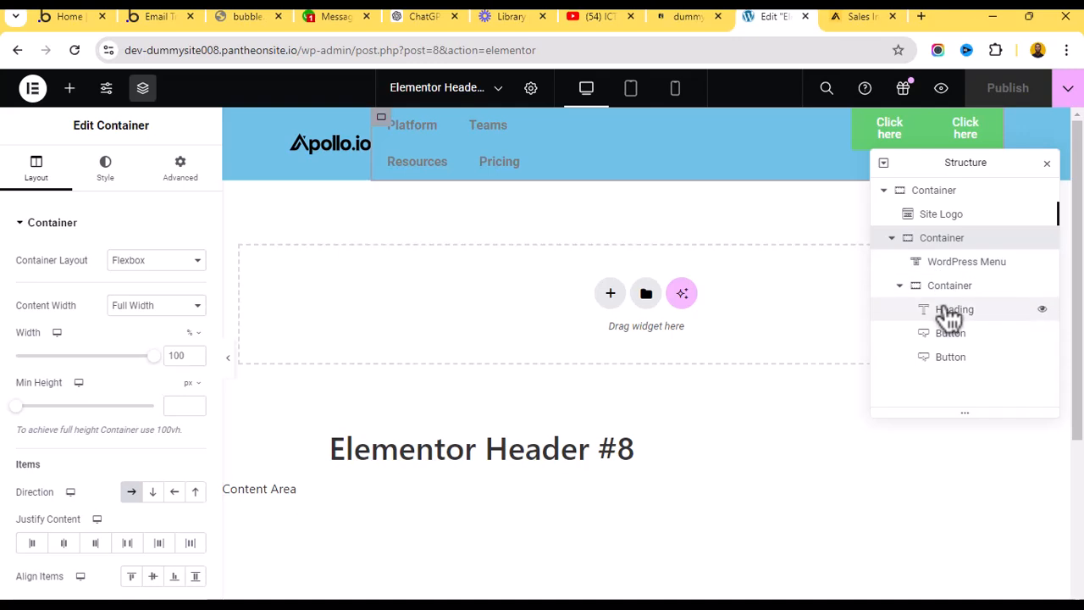
# Set the title of the header's heading widget to "Get a demo", matching the Apollo.io reference site.
pyautogui.click(948, 310)
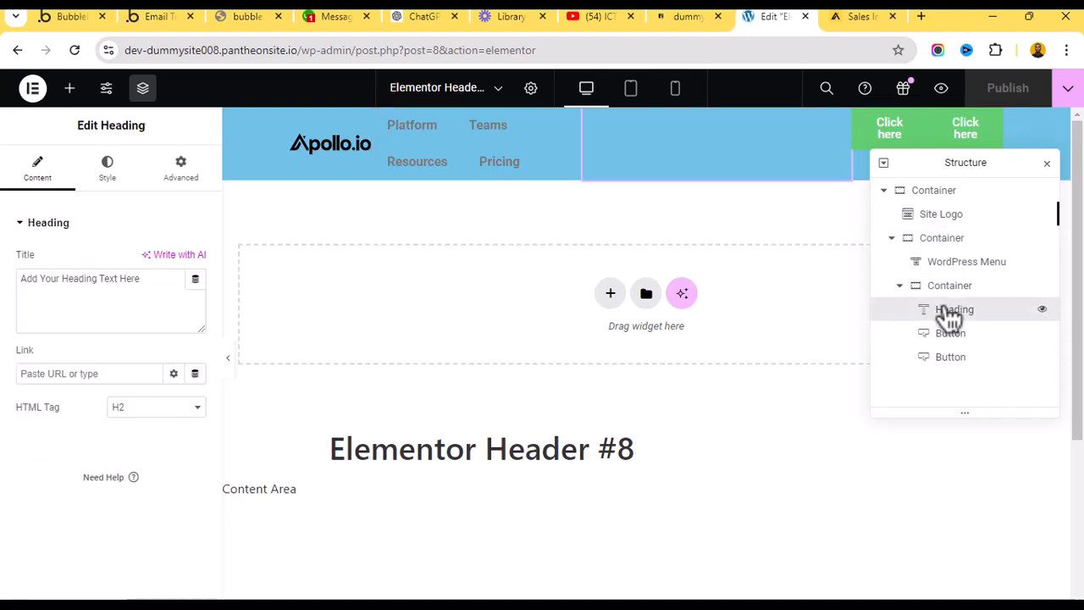
pyautogui.click(948, 337)
pyautogui.click(951, 355)
pyautogui.click(951, 339)
pyautogui.click(957, 320)
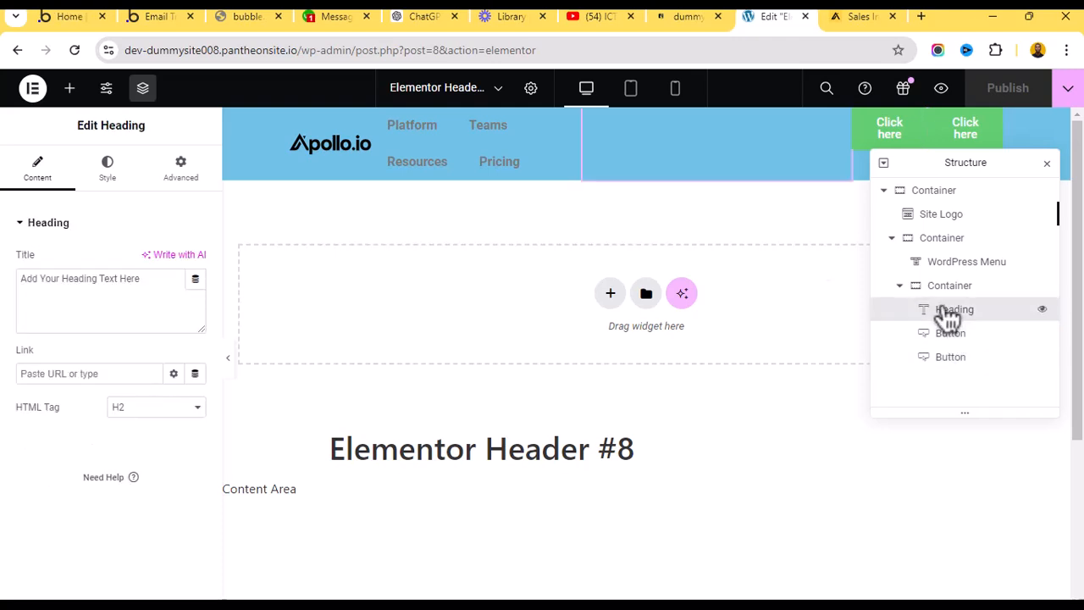
pyautogui.click(847, 16)
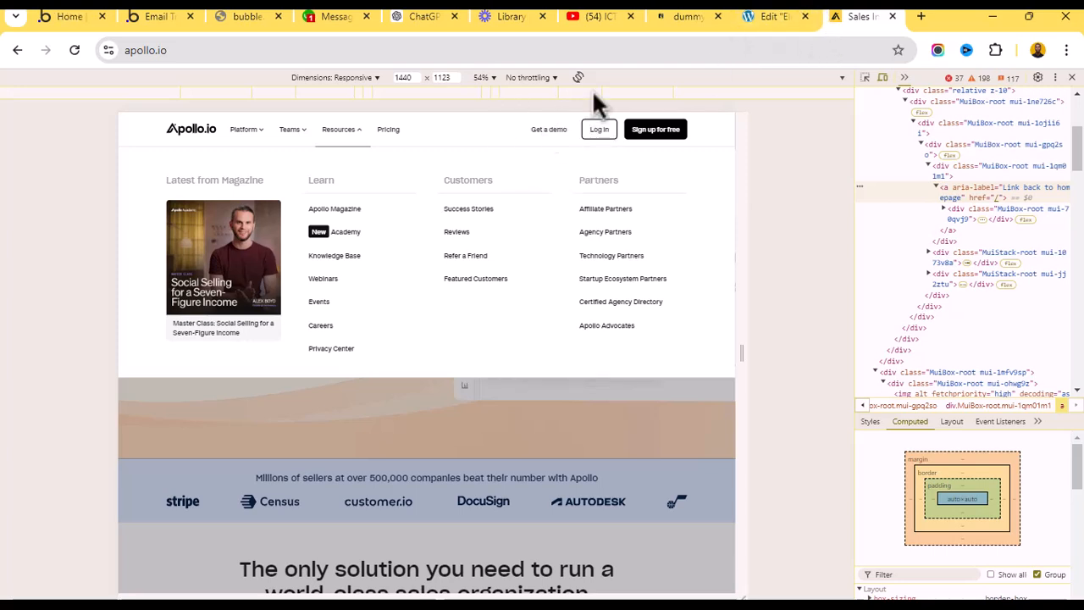
pyautogui.click(779, 16)
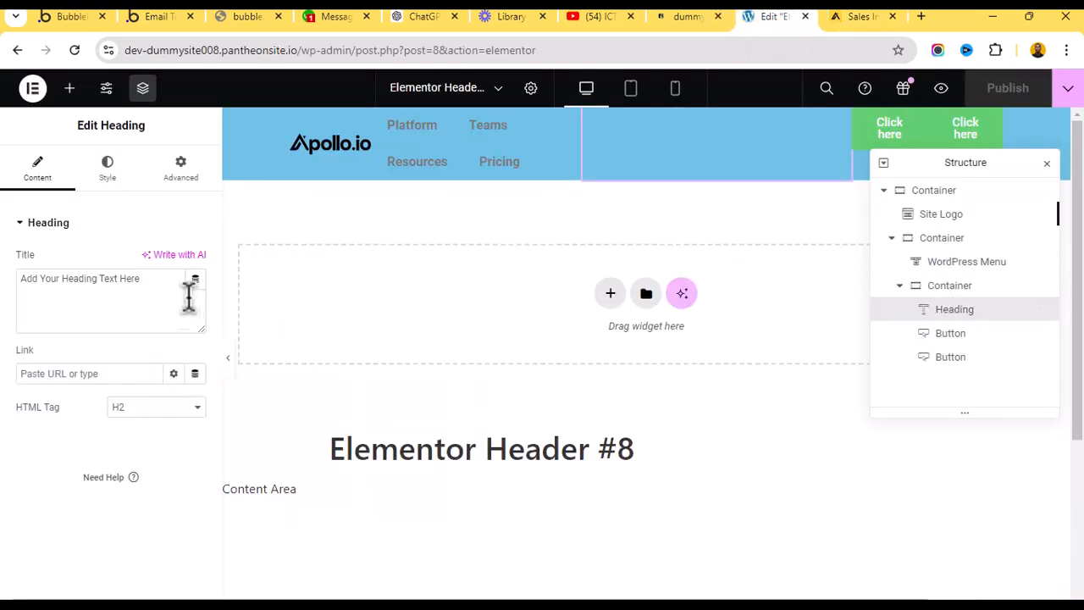
pyautogui.click(118, 283)
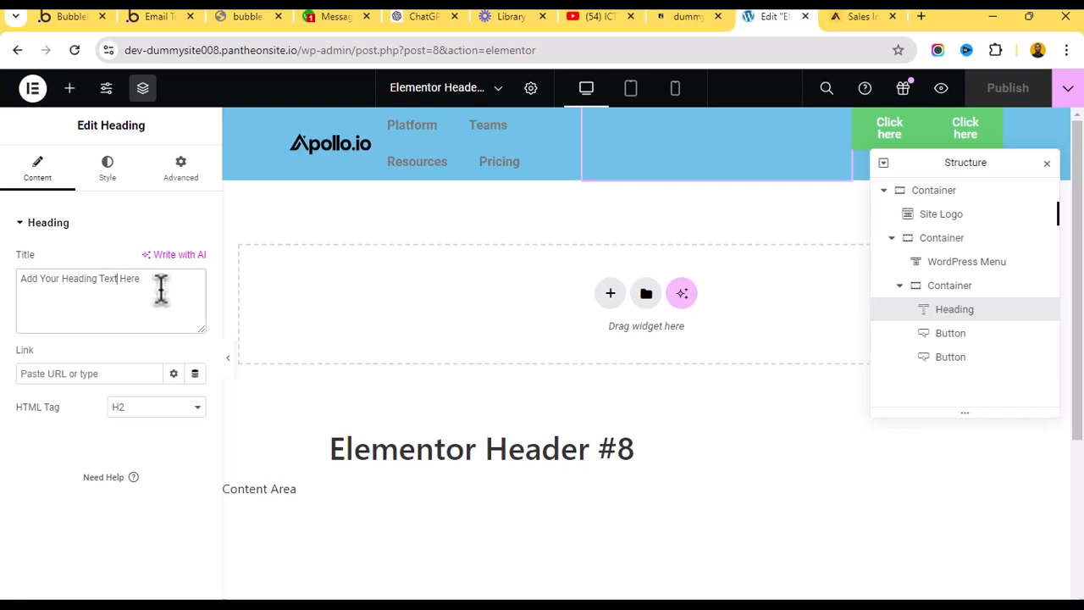
pyautogui.tripleClick(145, 288)
pyautogui.write('Get a demo')
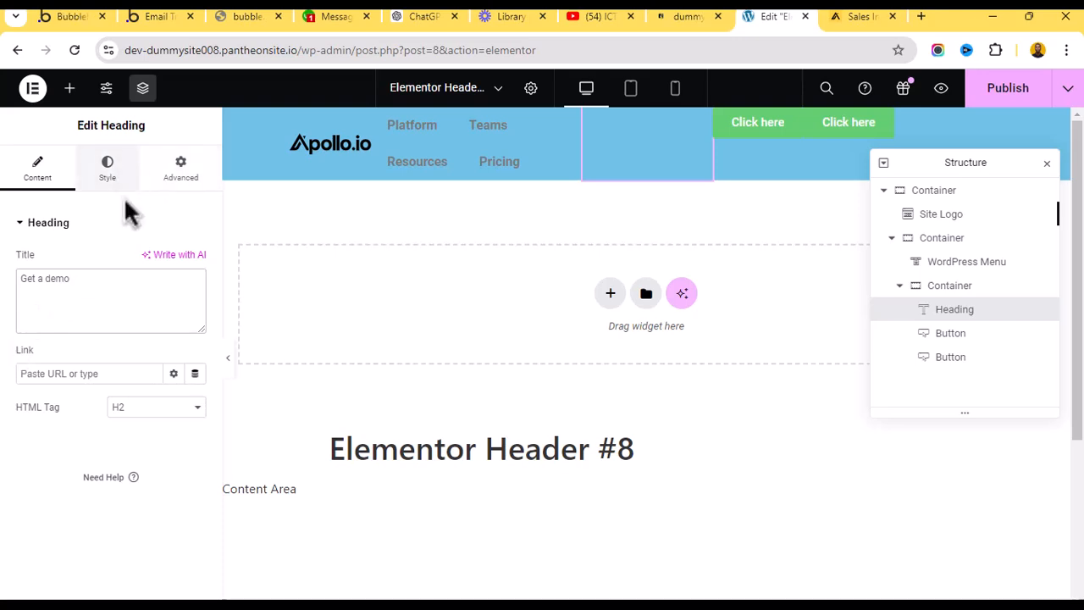
# Clear the background color of the header's outermost container.
pyautogui.click(109, 173)
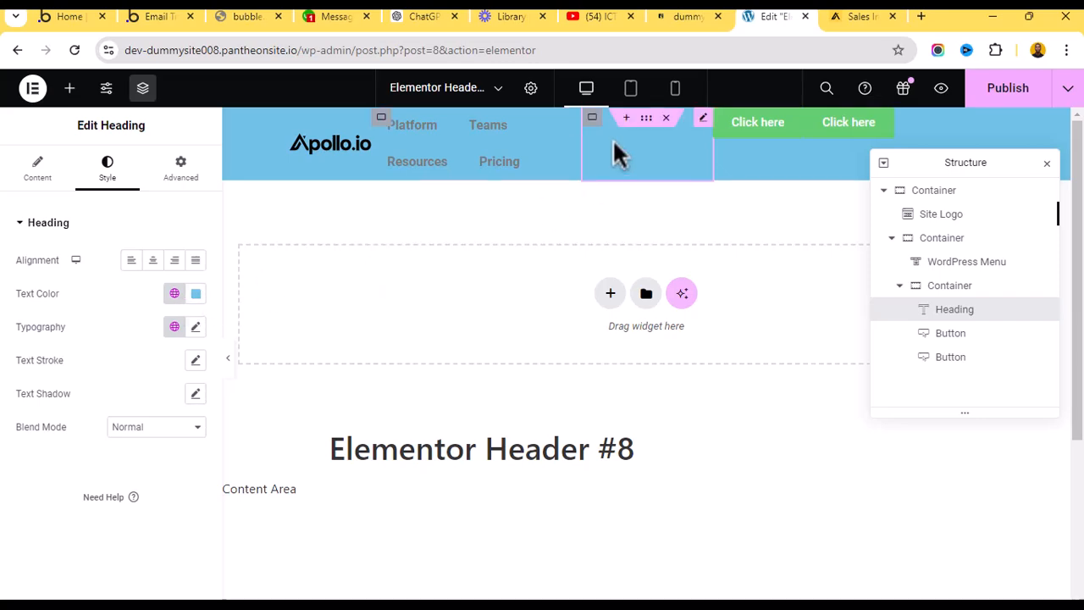
pyautogui.click(862, 17)
pyautogui.click(777, 16)
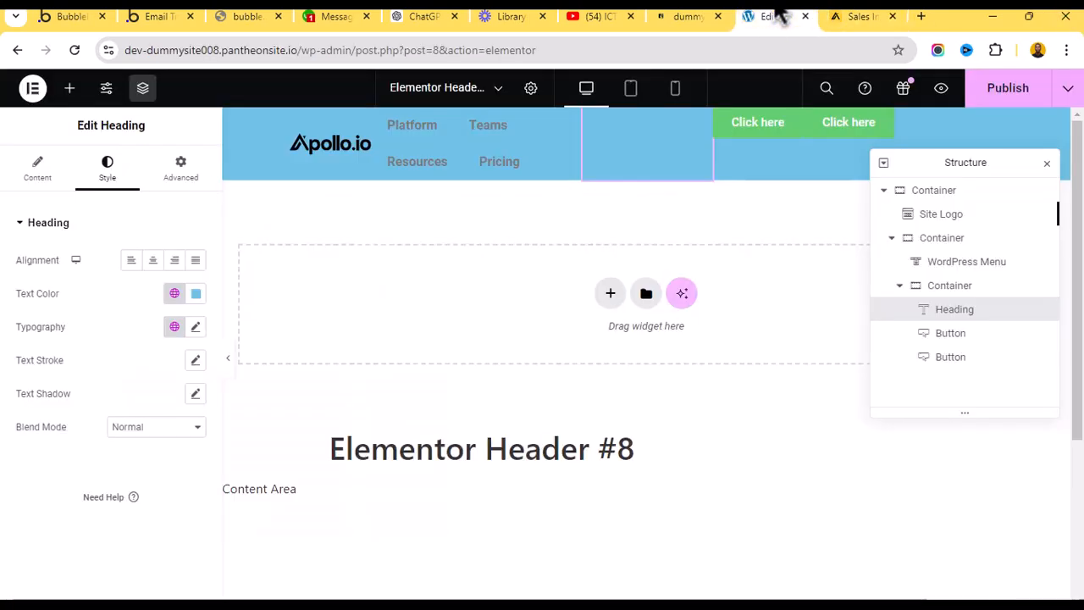
pyautogui.click(932, 193)
pyautogui.click(118, 176)
pyautogui.click(174, 326)
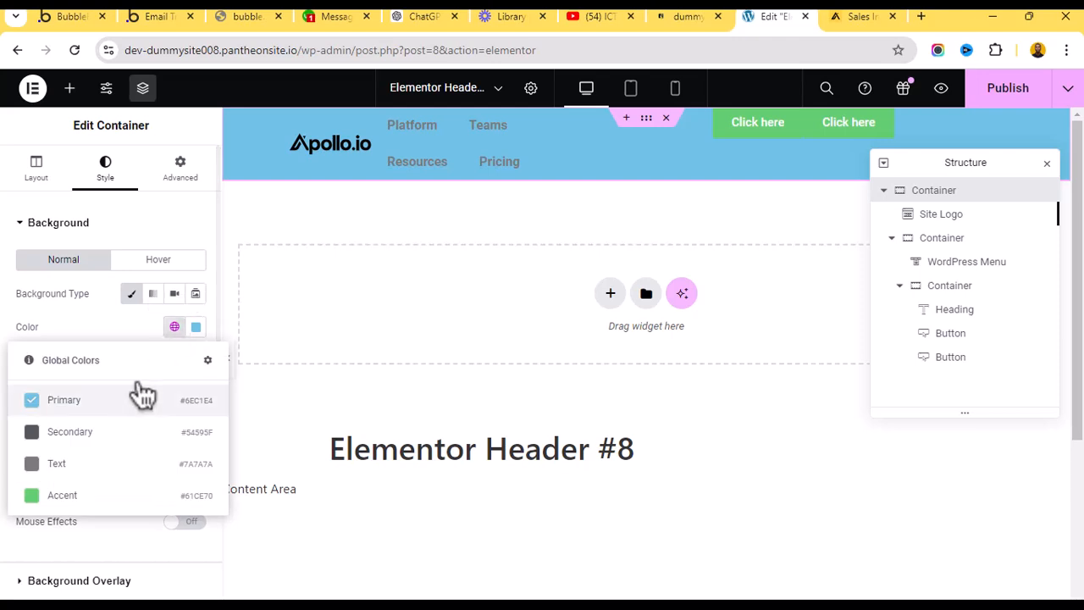
pyautogui.click(195, 327)
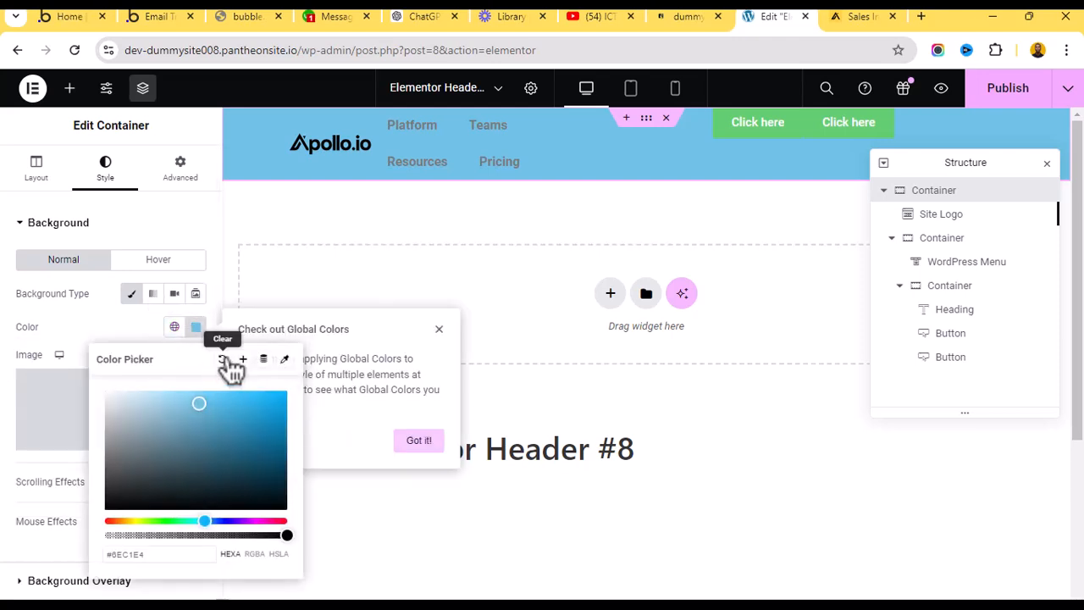
pyautogui.click(224, 361)
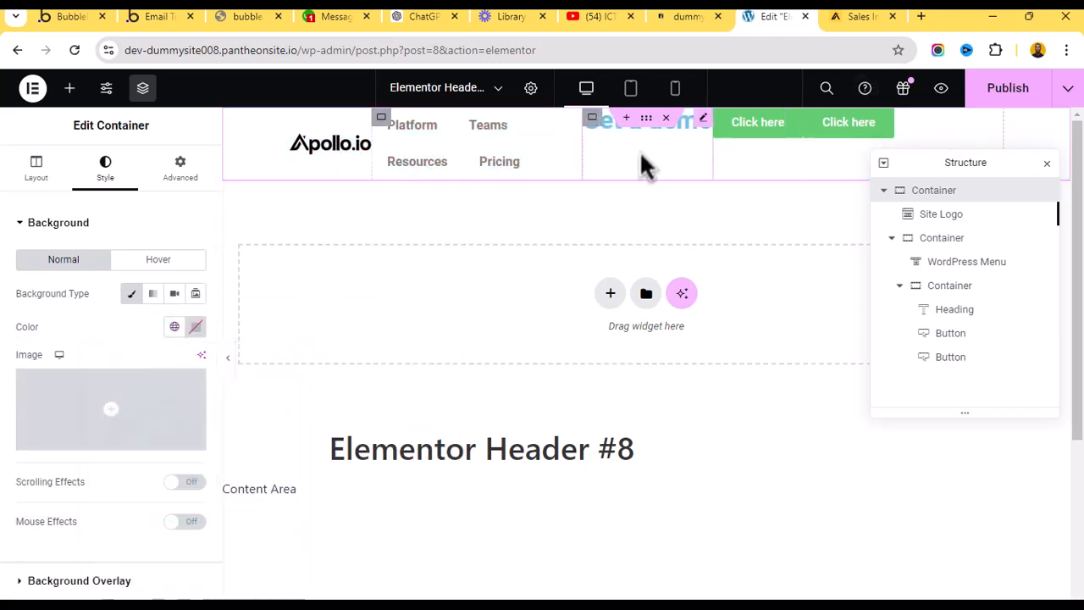
# Set the "Get a demo" heading's typography to 16 px size and 500 (Medium) weight, and its self-alignment to center.
pyautogui.click(952, 310)
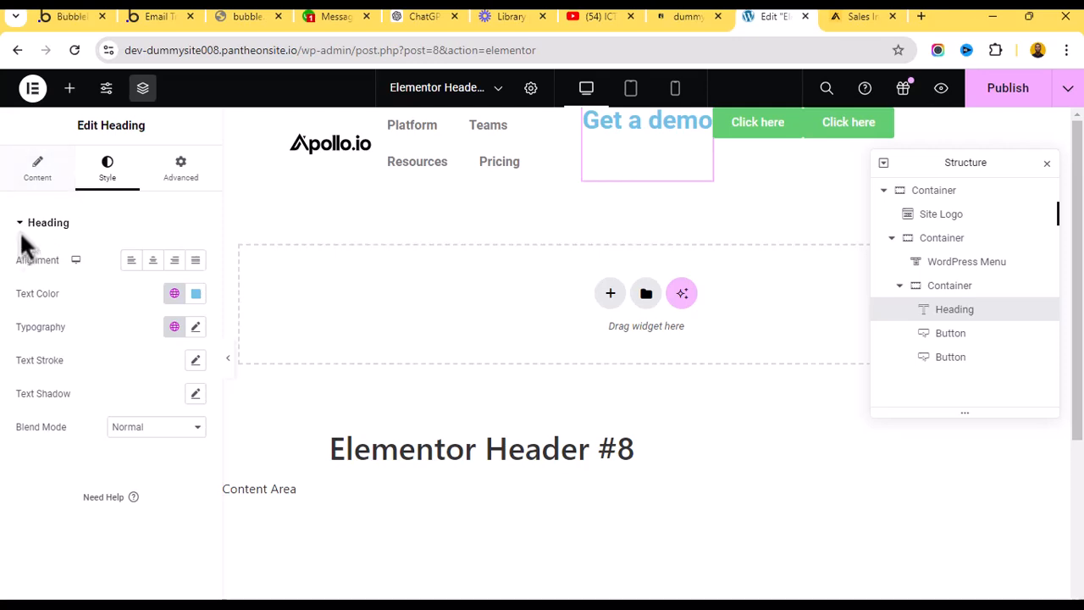
pyautogui.click(195, 326)
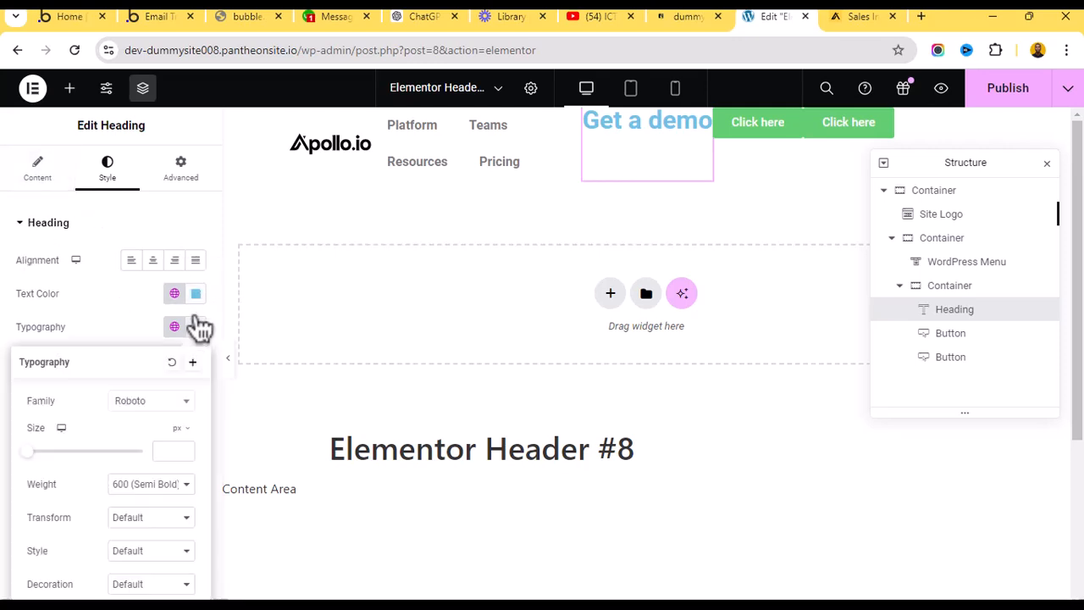
pyautogui.click(169, 450)
pyautogui.write('16')
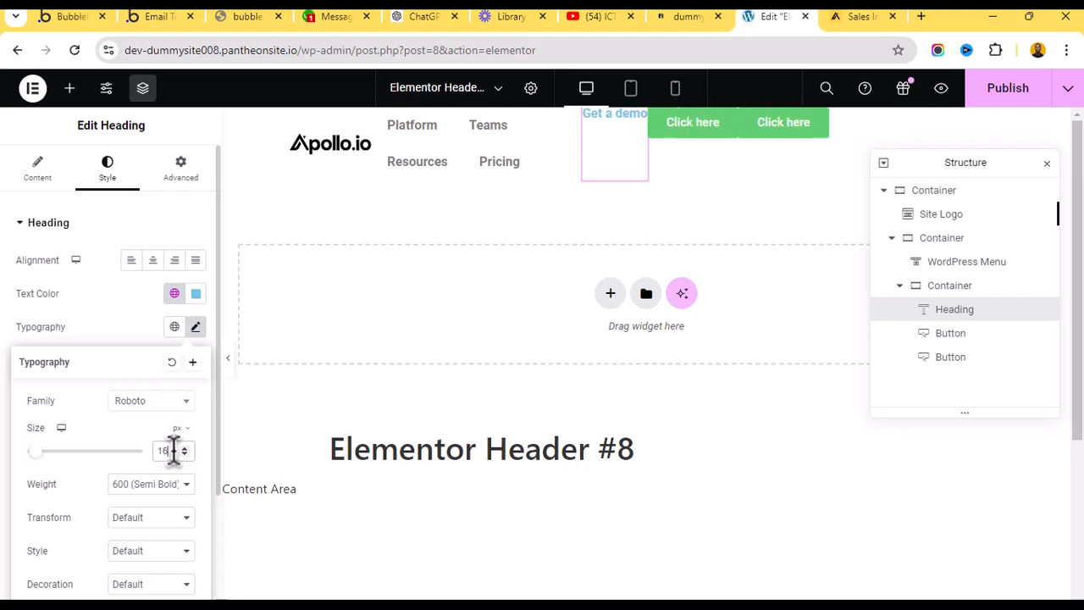
pyautogui.click(161, 501)
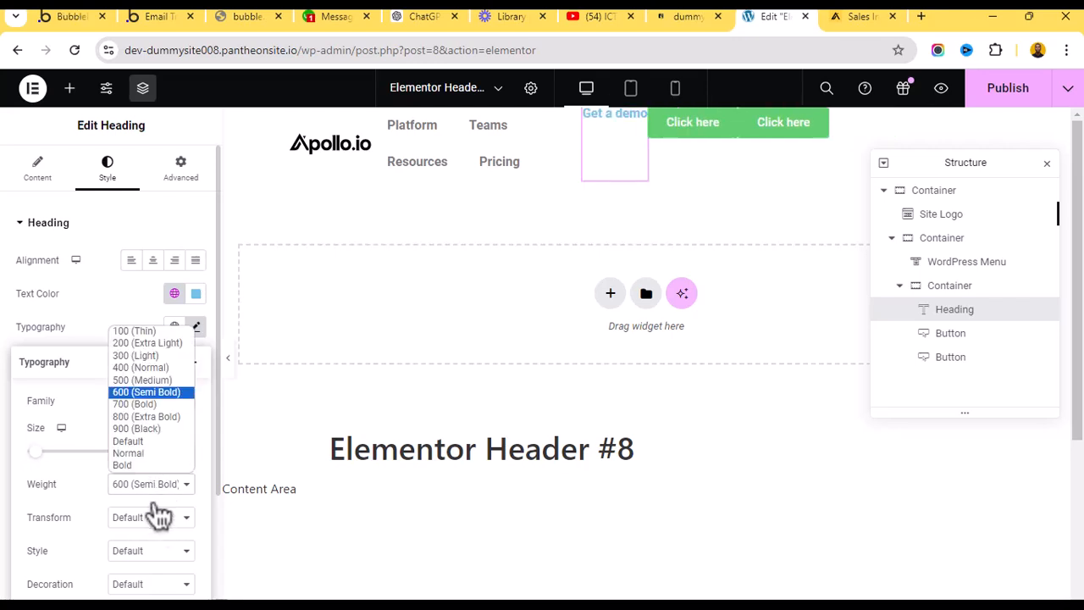
pyautogui.click(144, 366)
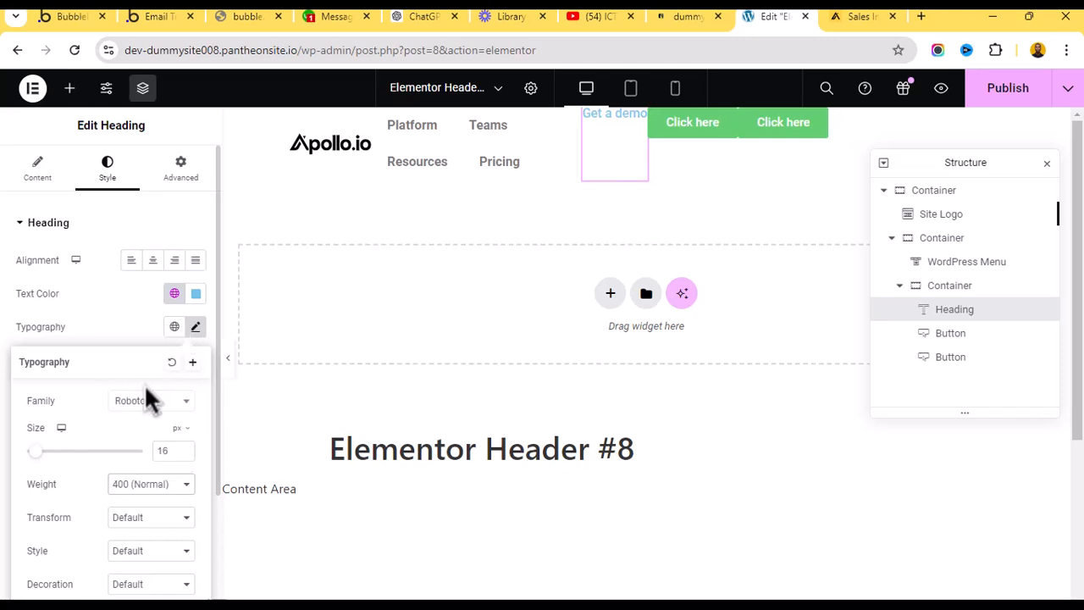
pyautogui.click(161, 490)
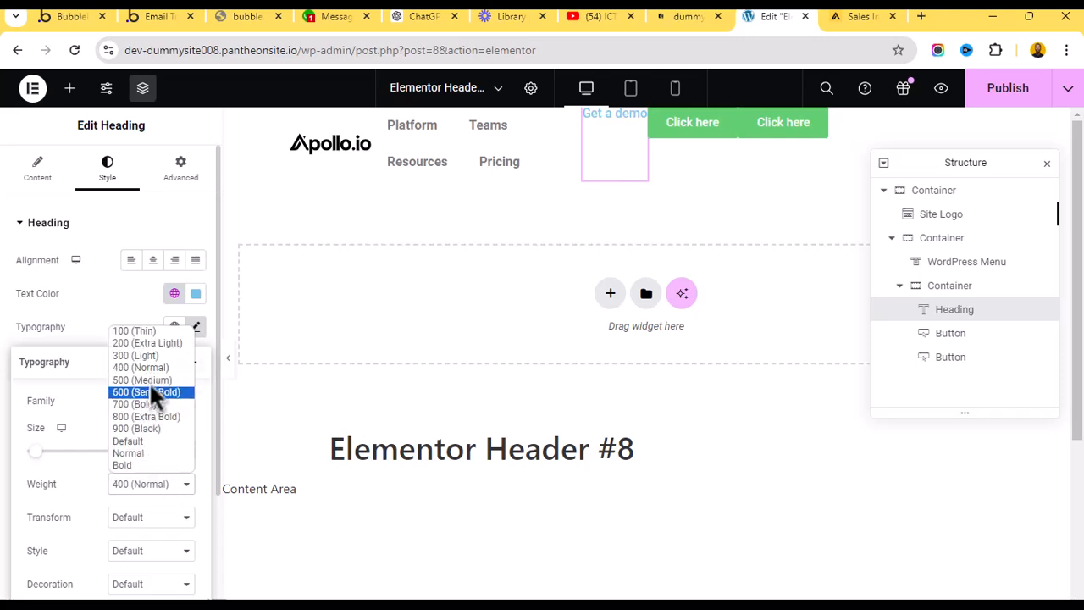
pyautogui.click(149, 379)
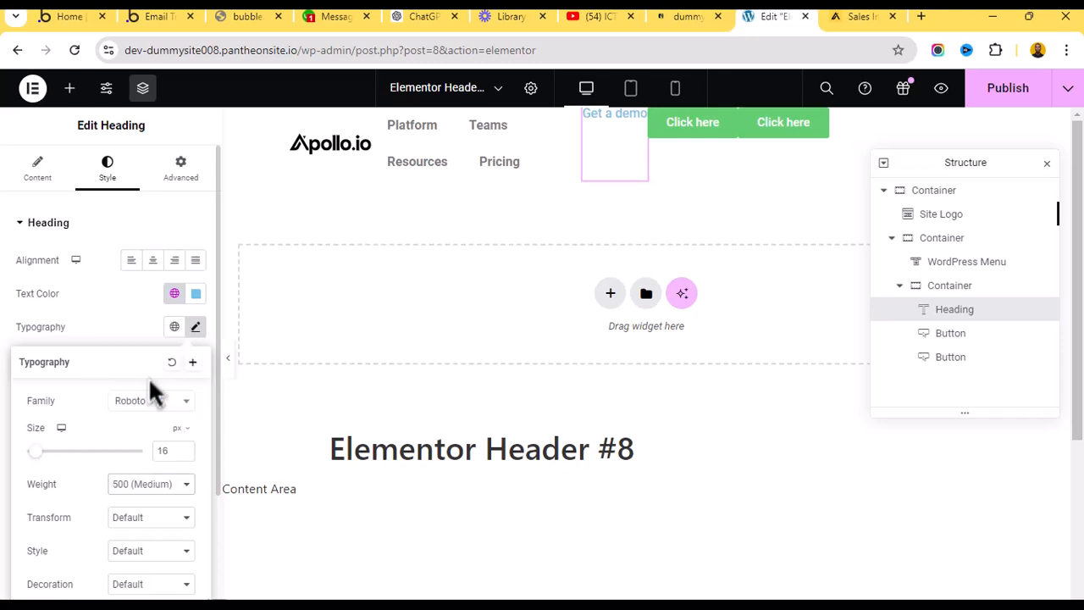
pyautogui.click(159, 186)
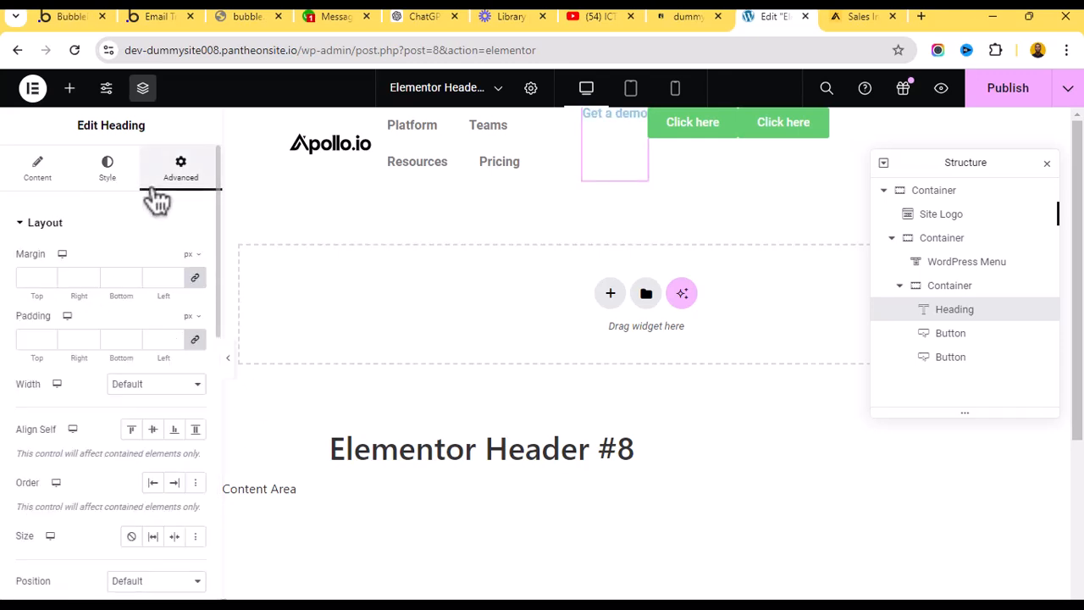
pyautogui.click(154, 431)
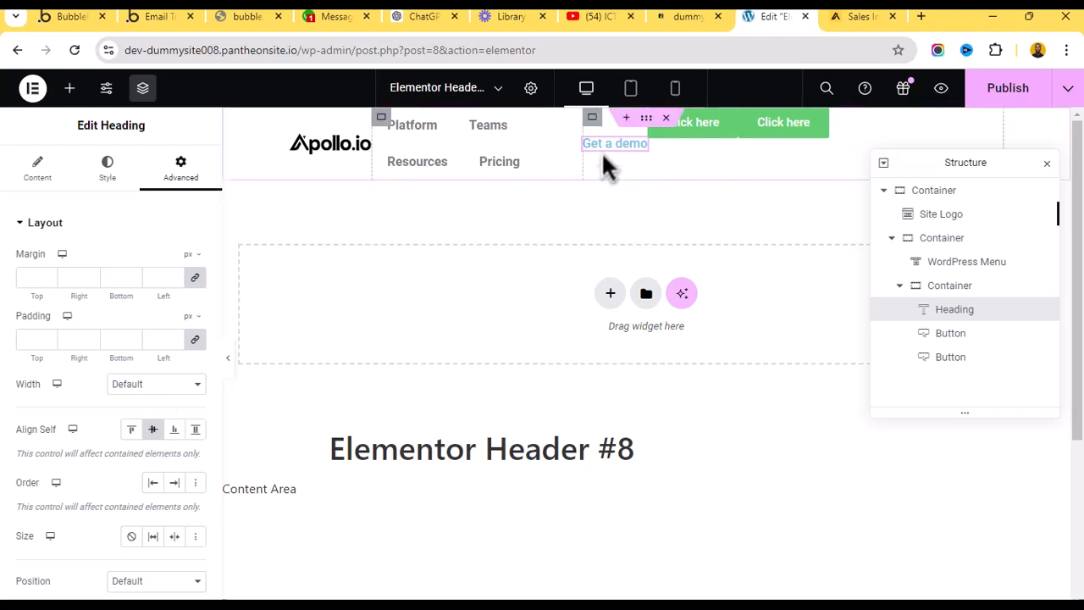
# Change the first header button's text to "Log in", following the Apollo.io reference site.
pyautogui.click(998, 337)
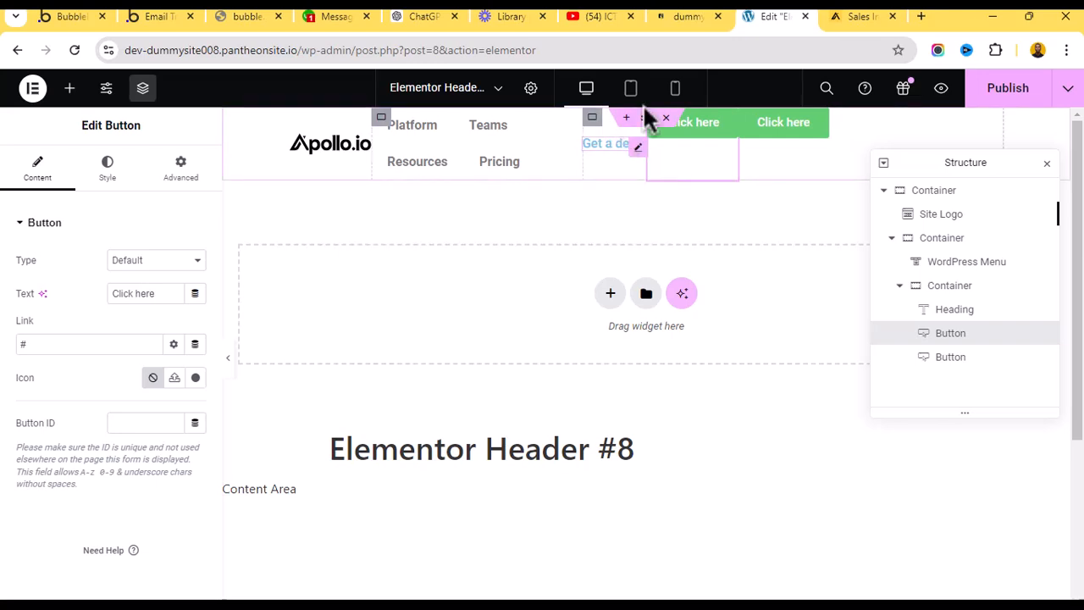
pyautogui.click(840, 17)
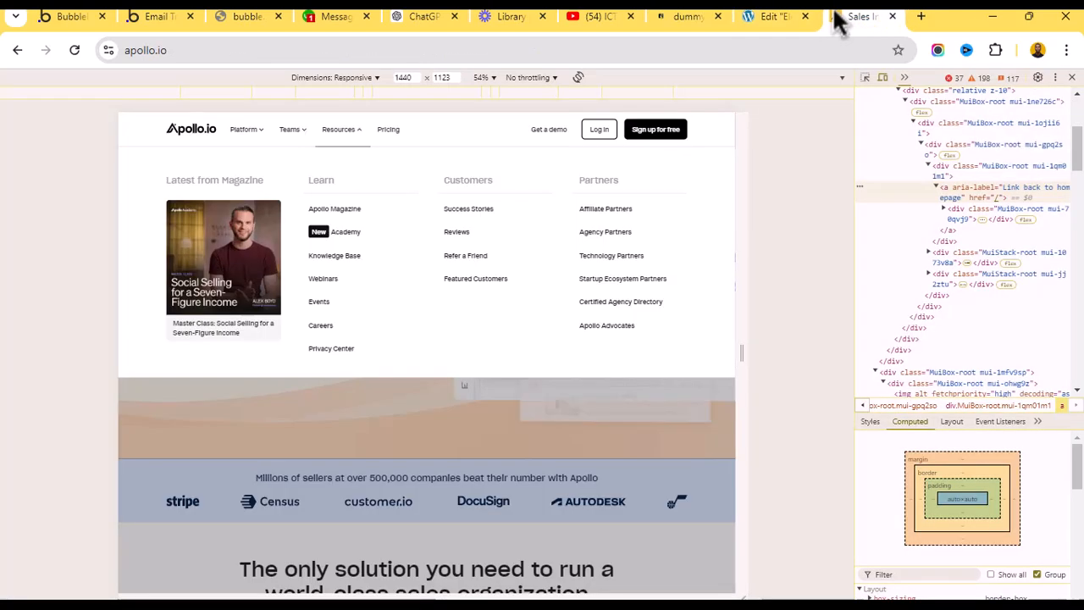
pyautogui.click(773, 16)
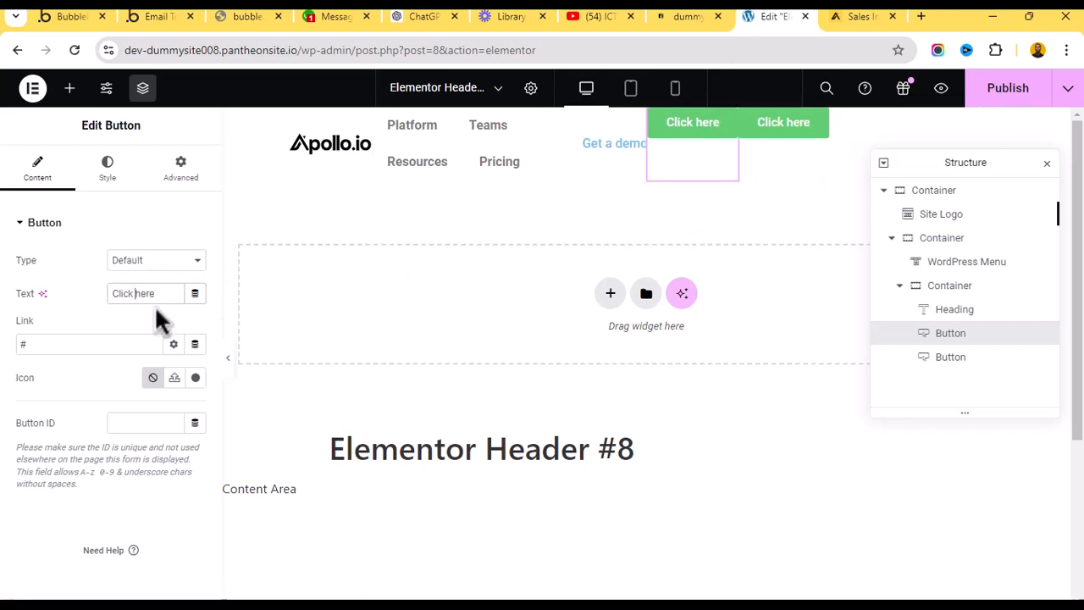
pyautogui.write('Log in')
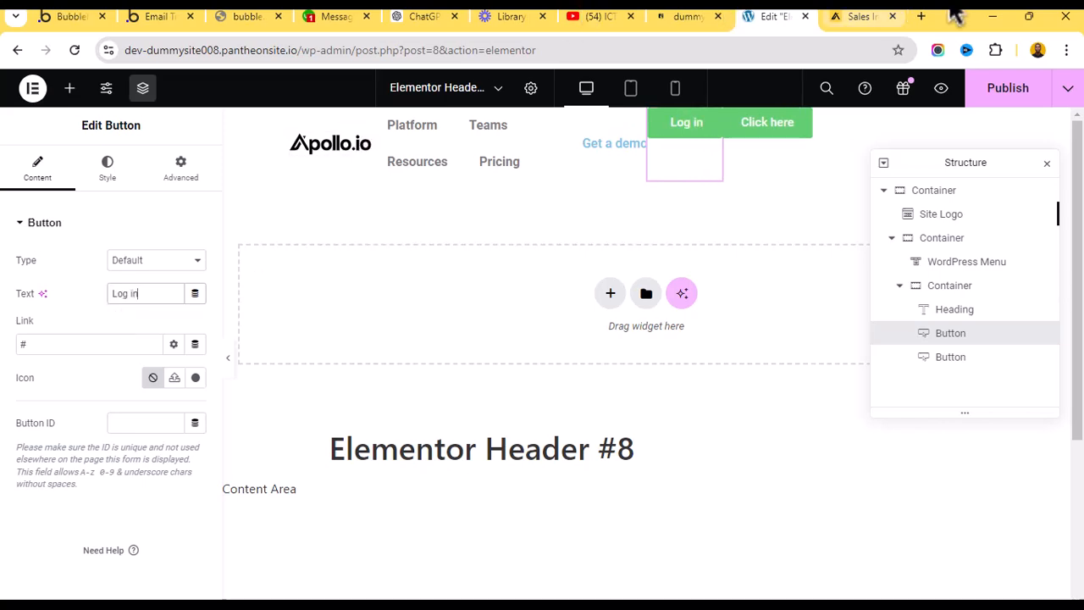
# Change the second header button's text to "Sign up for free", following the Apollo.io reference site.
pyautogui.click(842, 15)
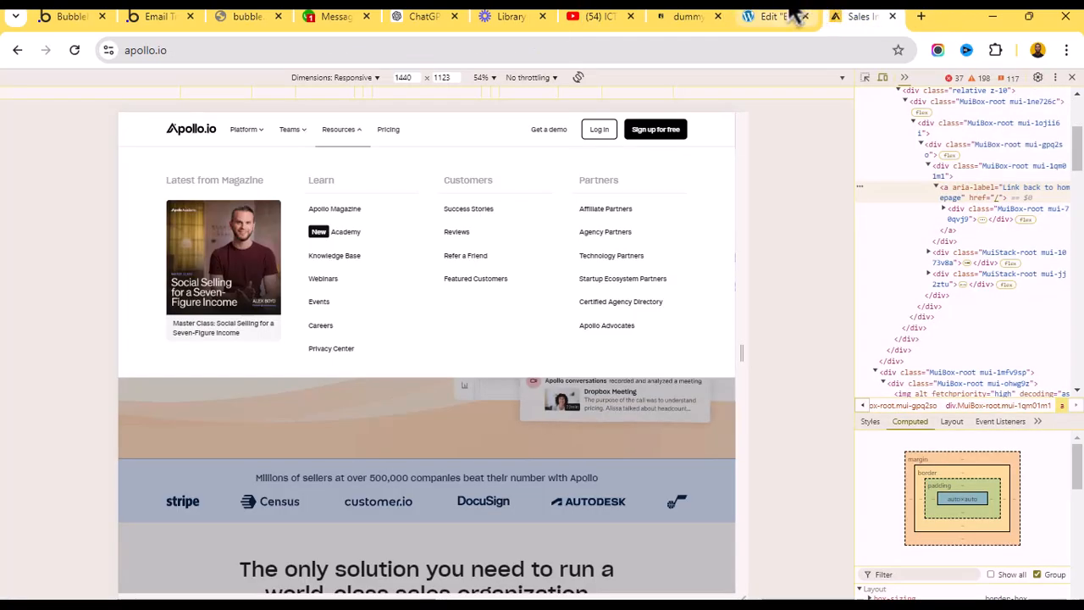
pyautogui.click(790, 15)
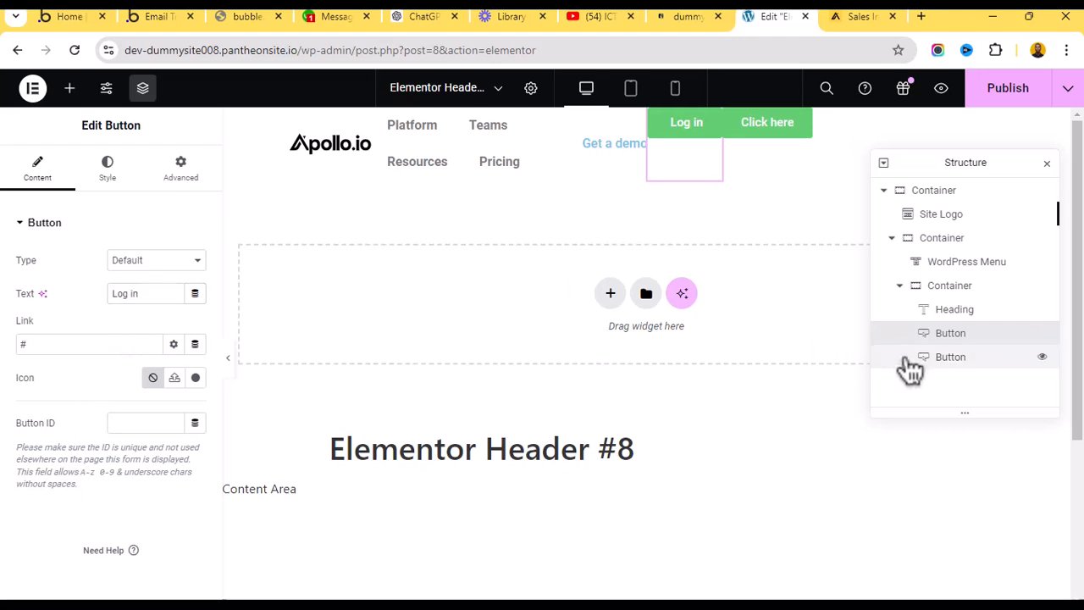
pyautogui.click(940, 360)
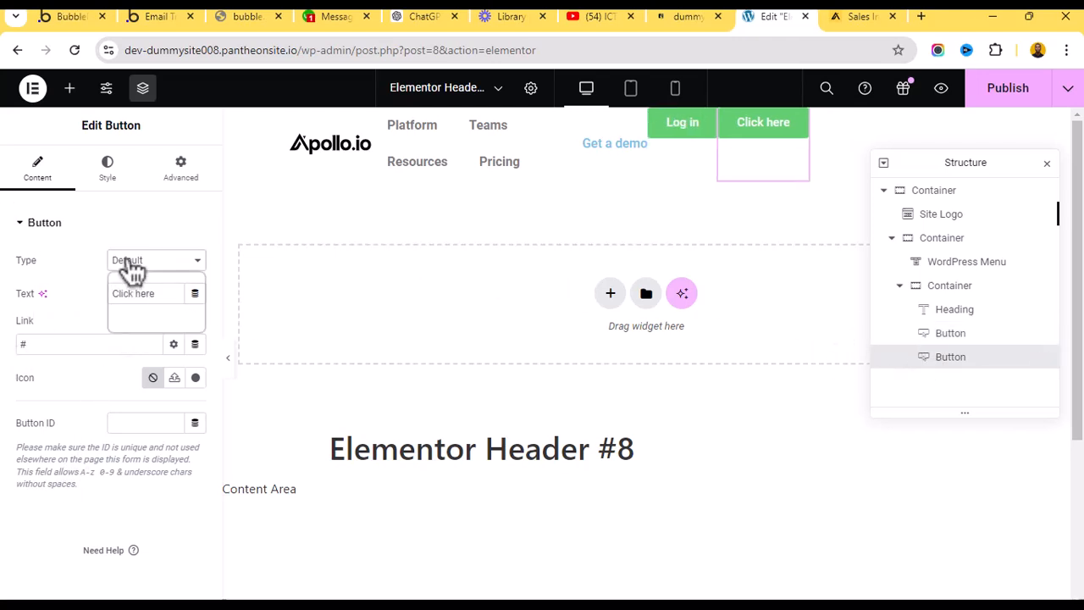
pyautogui.click(62, 251)
pyautogui.tripleClick(165, 293)
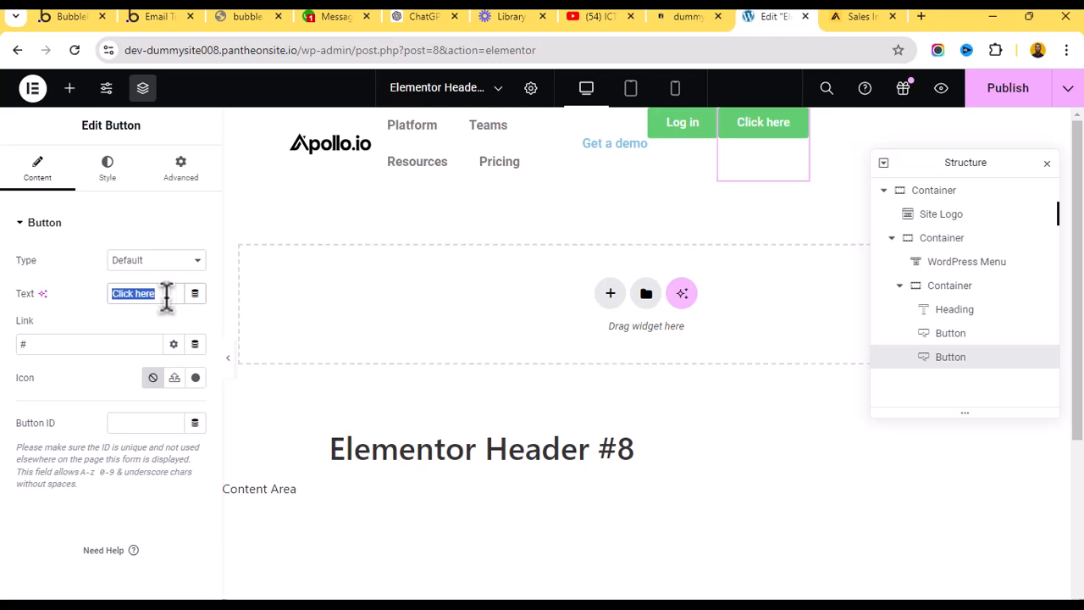
pyautogui.write('Sign up for')
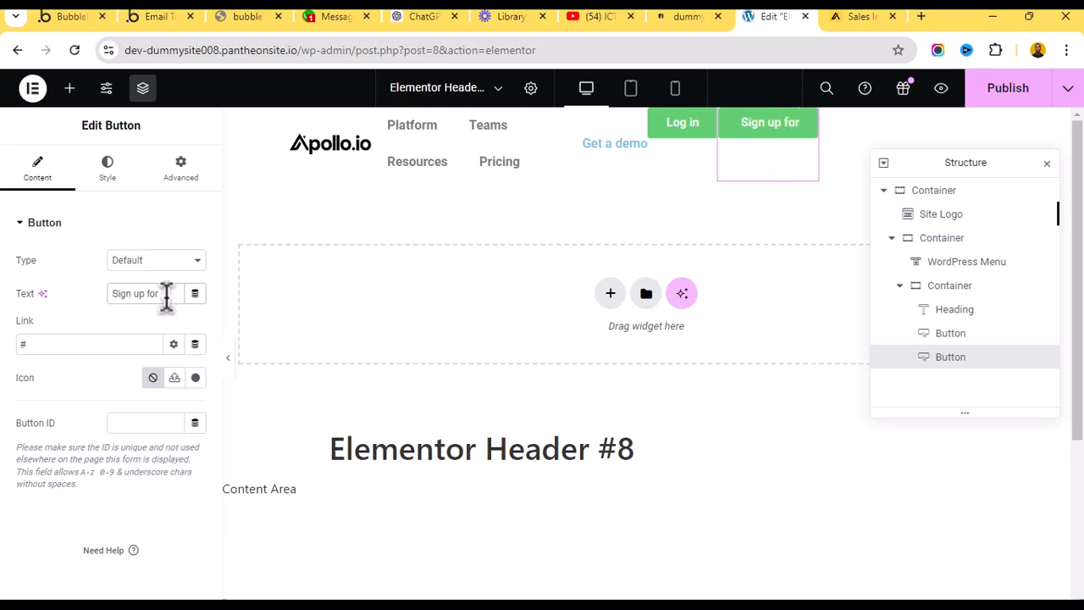
pyautogui.rightClick(167, 298)
pyautogui.press('Escape')
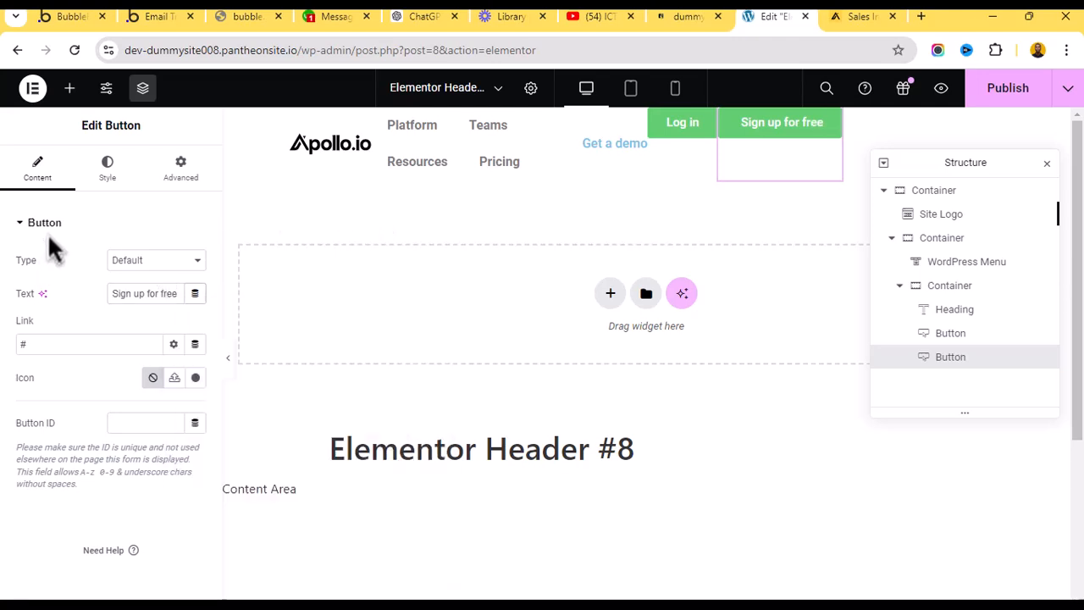
# Set the self-alignment of both the "Sign up for free" and "Log in" buttons to center.
pyautogui.click(44, 222)
pyautogui.click(174, 173)
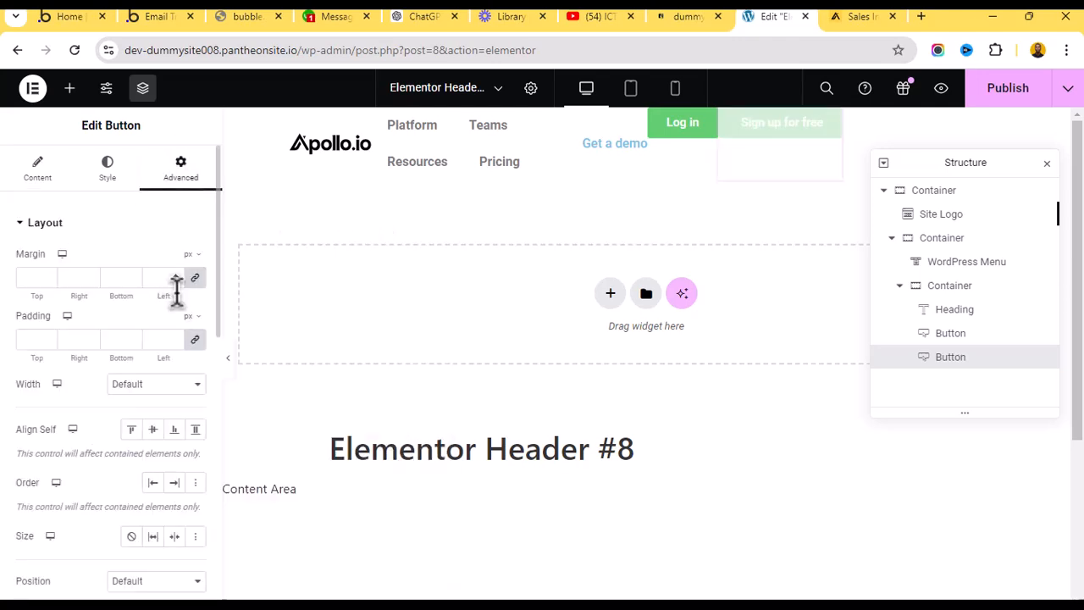
pyautogui.click(154, 430)
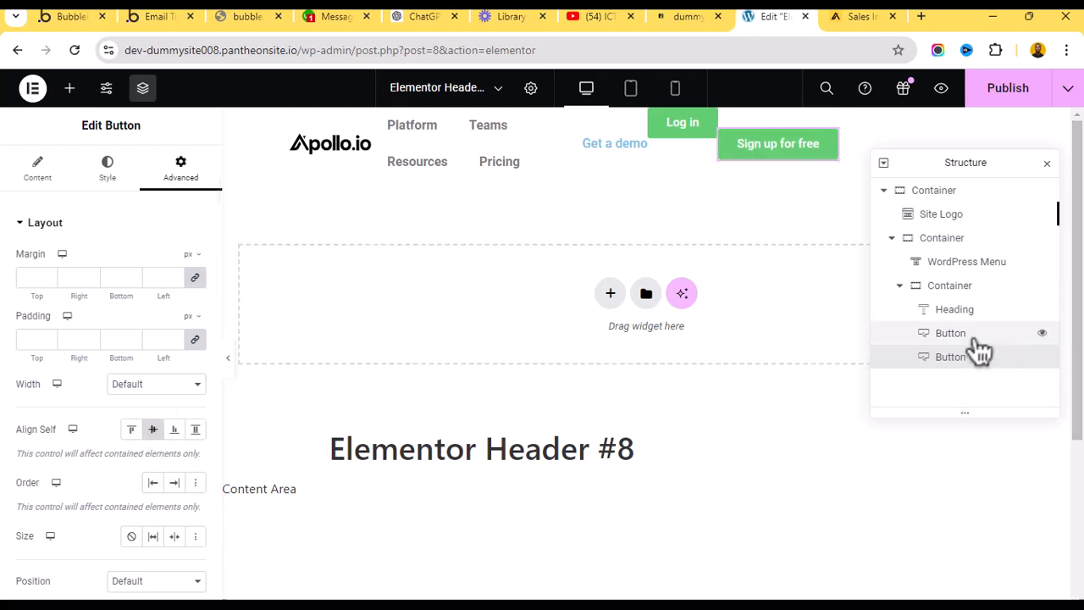
pyautogui.click(950, 333)
pyautogui.click(180, 169)
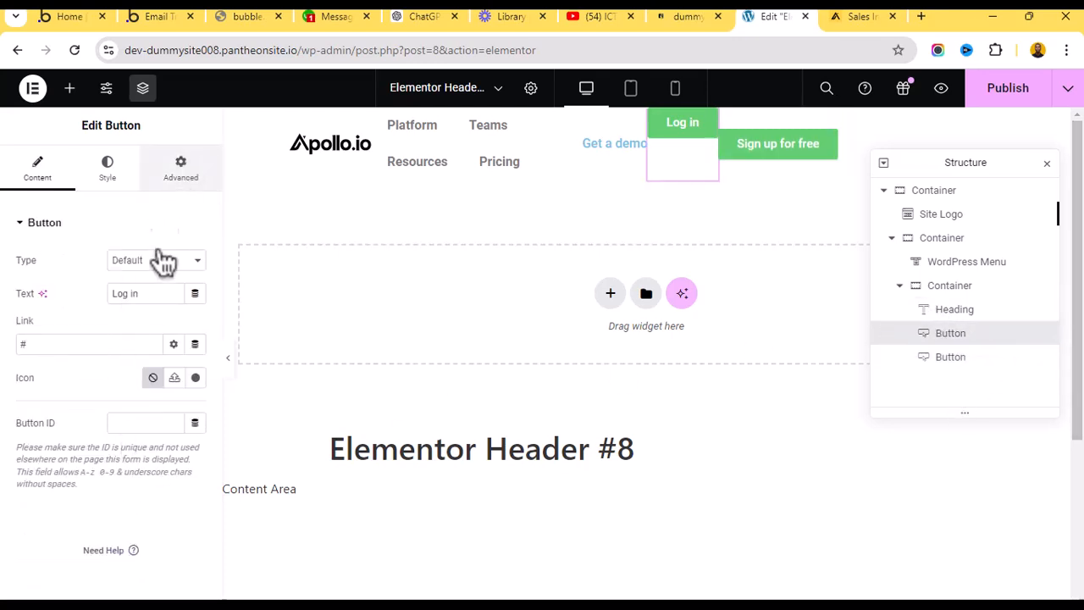
pyautogui.click(153, 430)
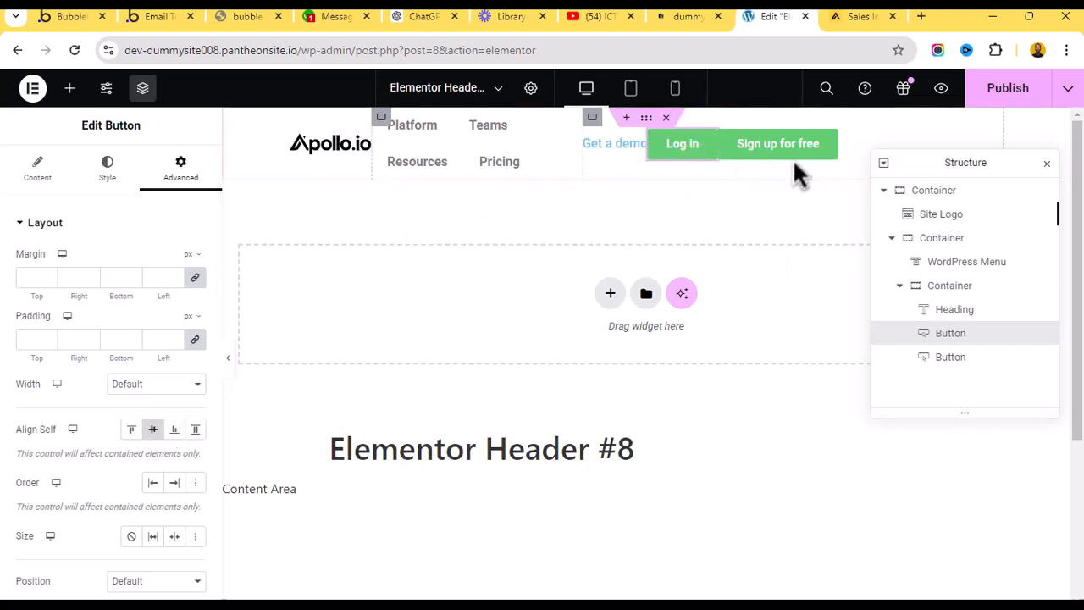
pyautogui.moveTo(943, 162); pyautogui.dragTo(657, 379)
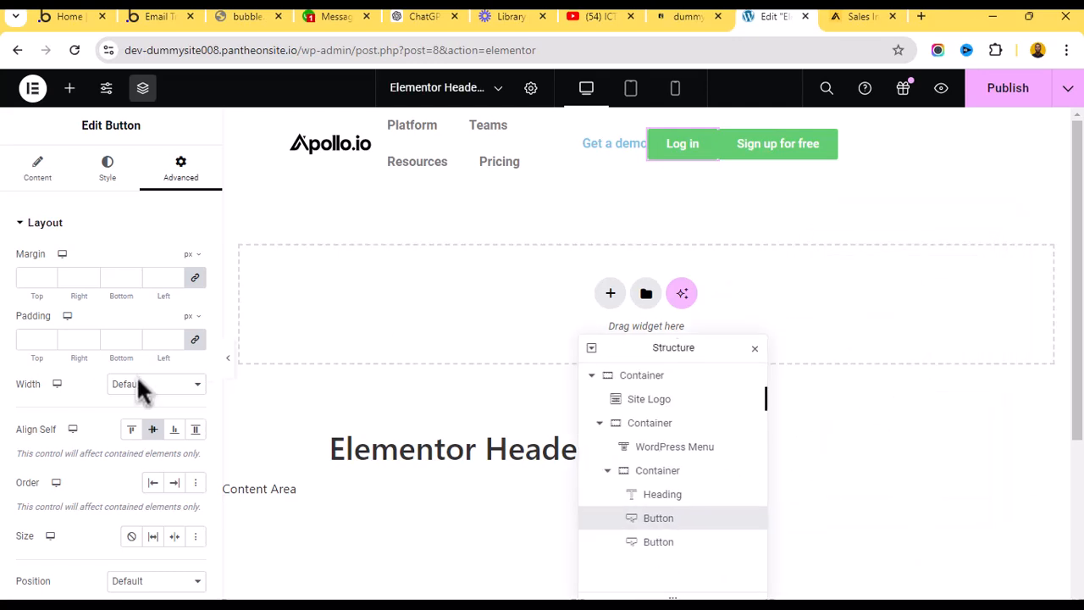
# Preview the header without the editing panel and compare its container layout with the Apollo.io reference site.
pyautogui.click(228, 359)
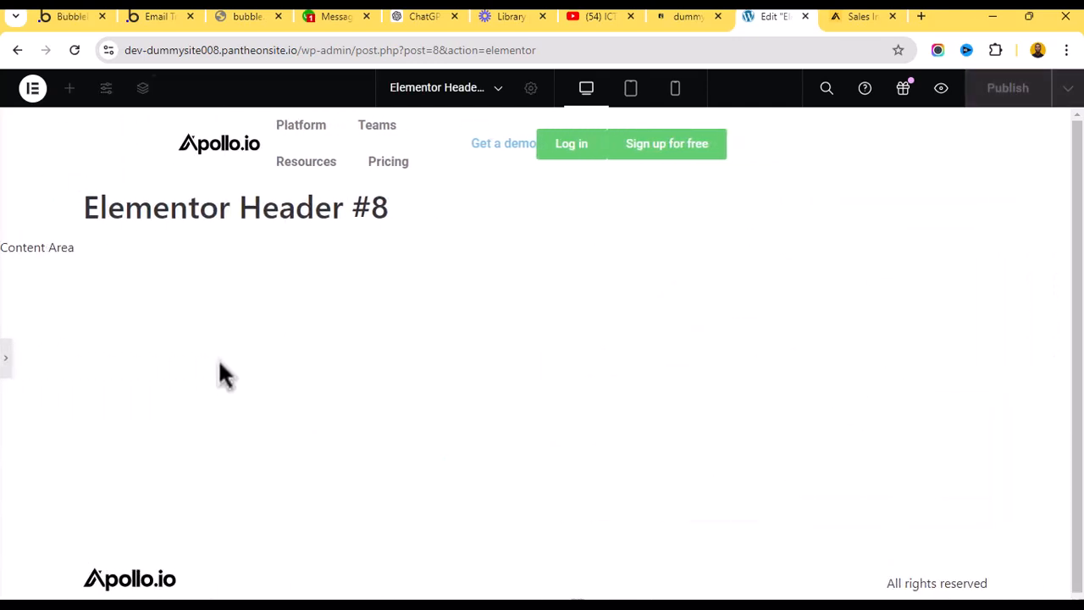
pyautogui.click(8, 360)
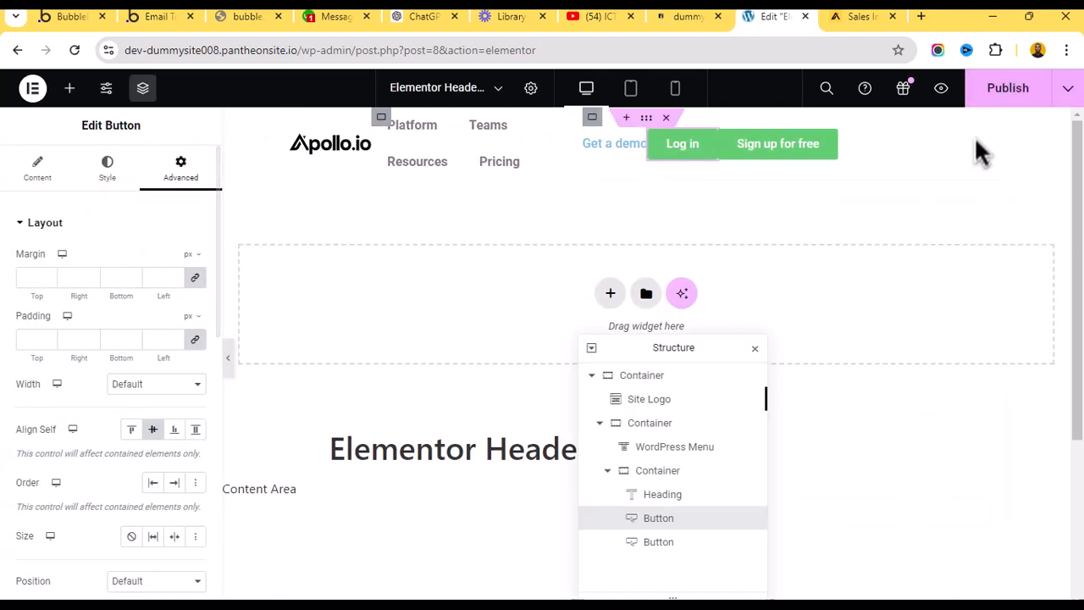
pyautogui.click(607, 472)
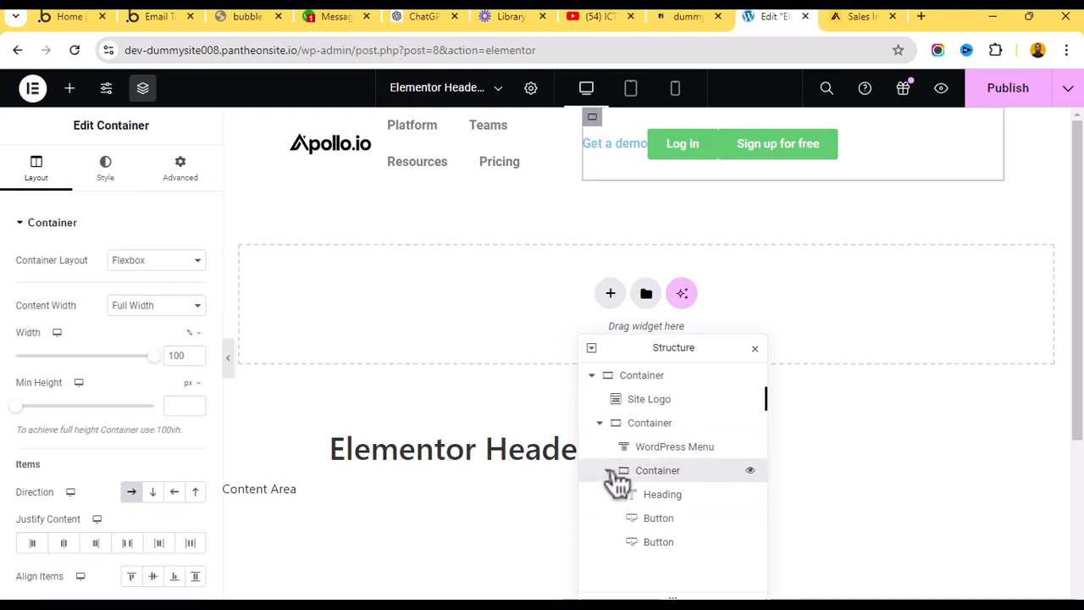
pyautogui.click(601, 422)
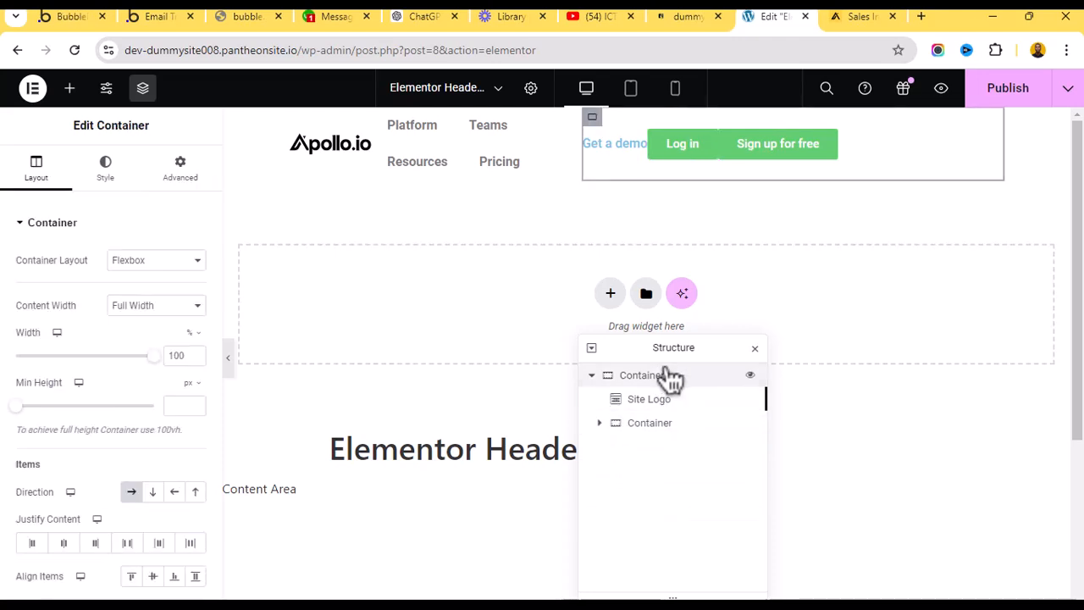
pyautogui.click(668, 375)
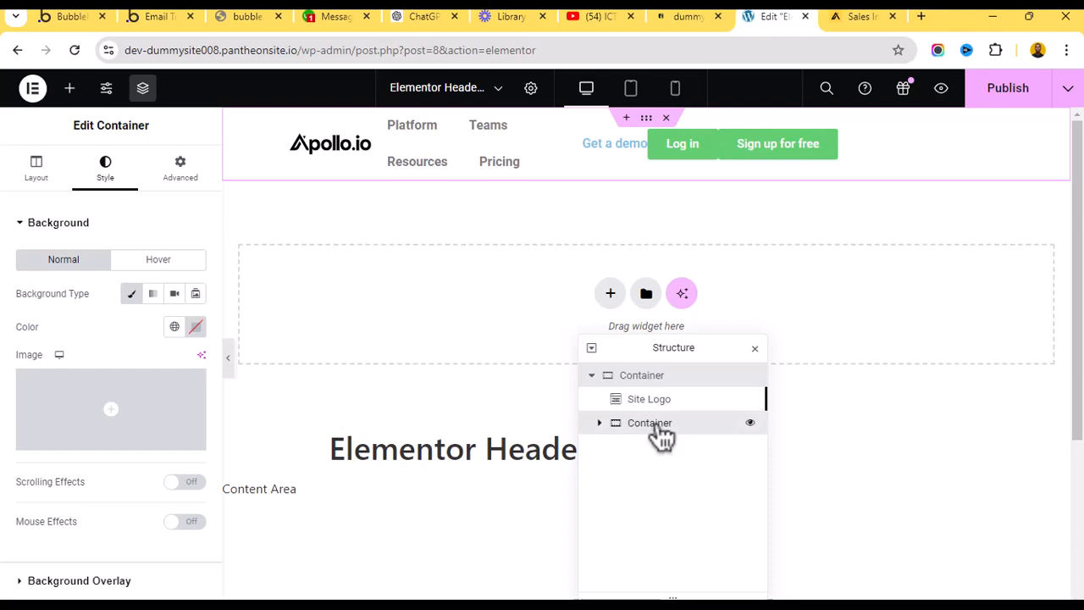
pyautogui.click(656, 423)
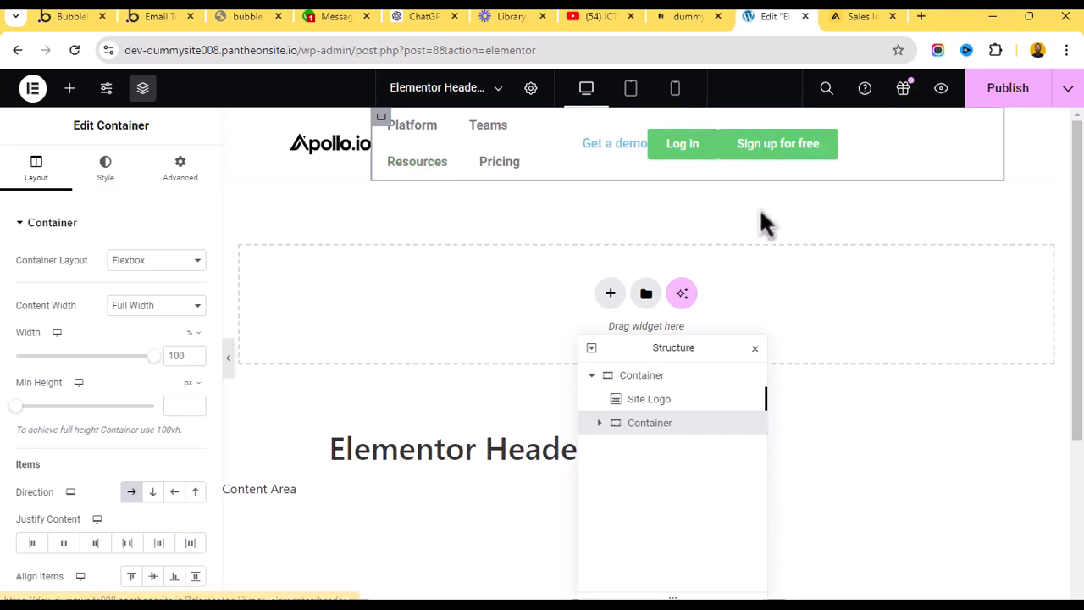
pyautogui.click(855, 16)
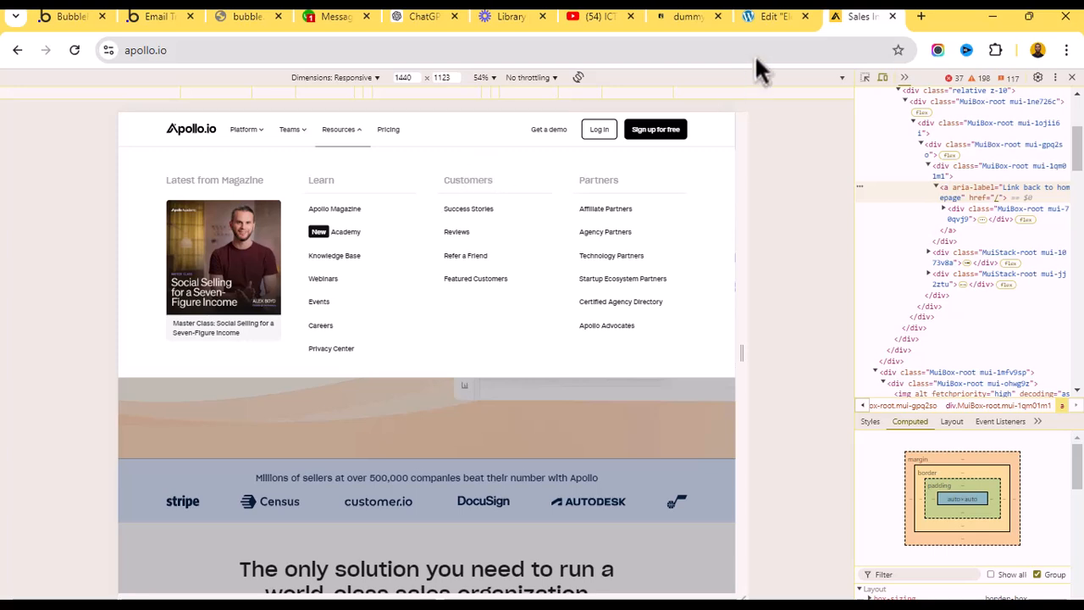
pyautogui.click(762, 17)
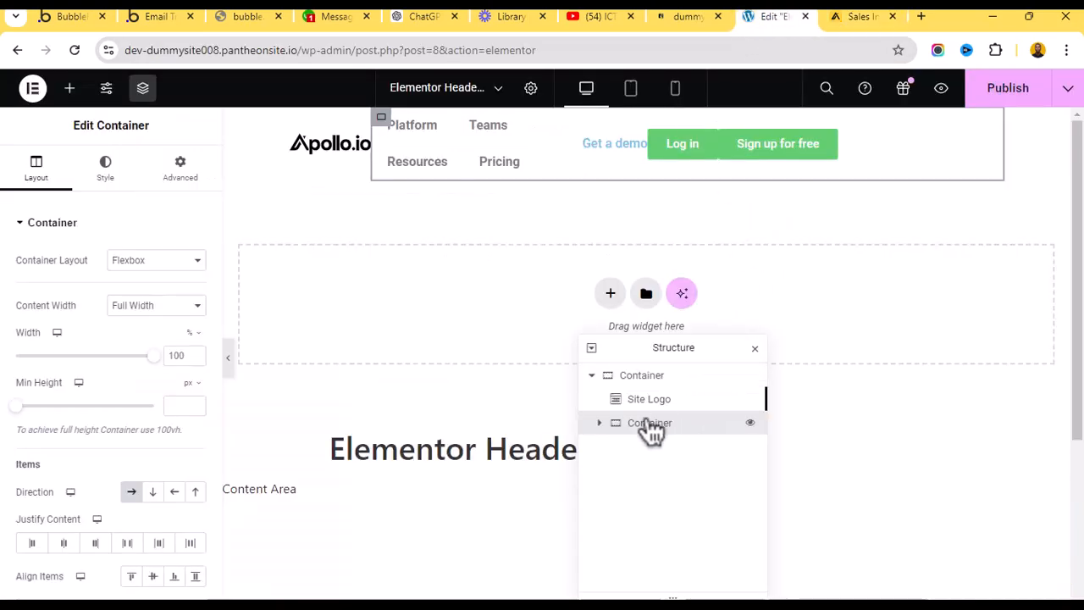
# Examine the header's nested structure, from the WordPress menu to the inner container with its heading and two buttons.
pyautogui.click(600, 423)
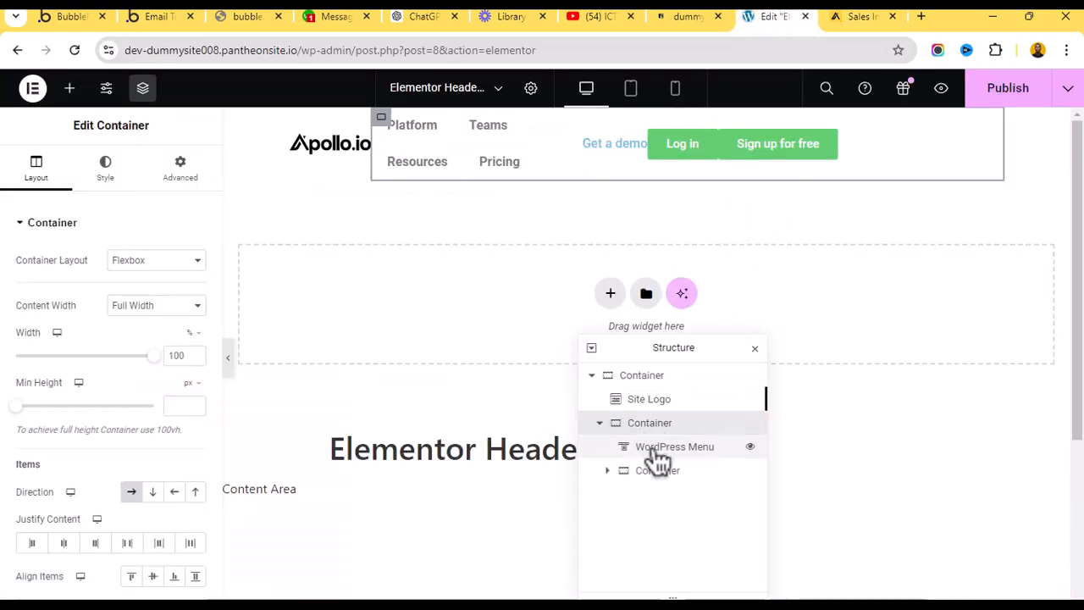
pyautogui.click(658, 451)
pyautogui.click(660, 473)
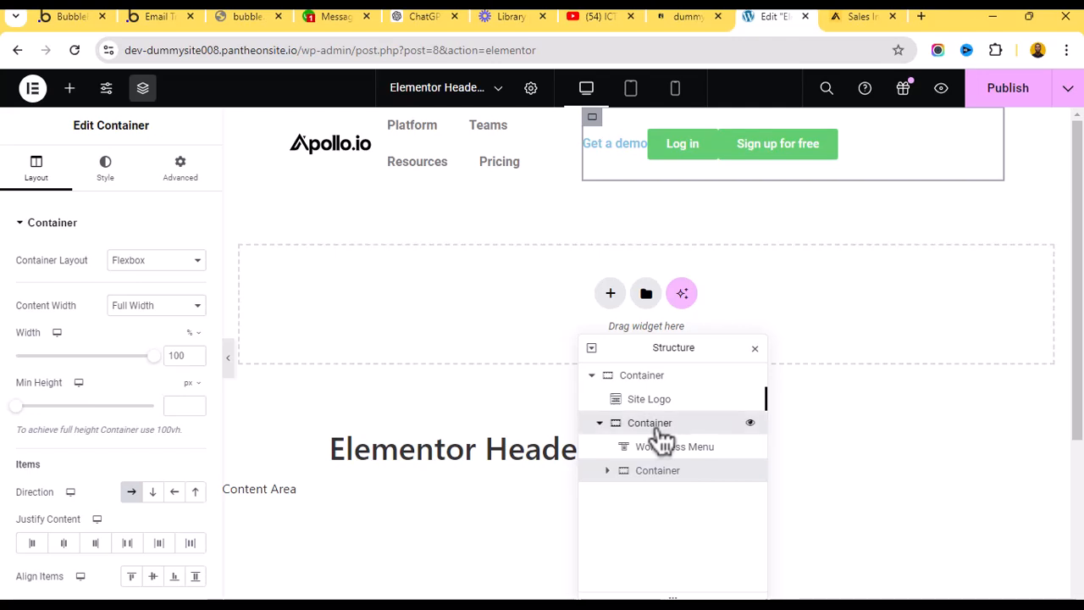
pyautogui.click(658, 425)
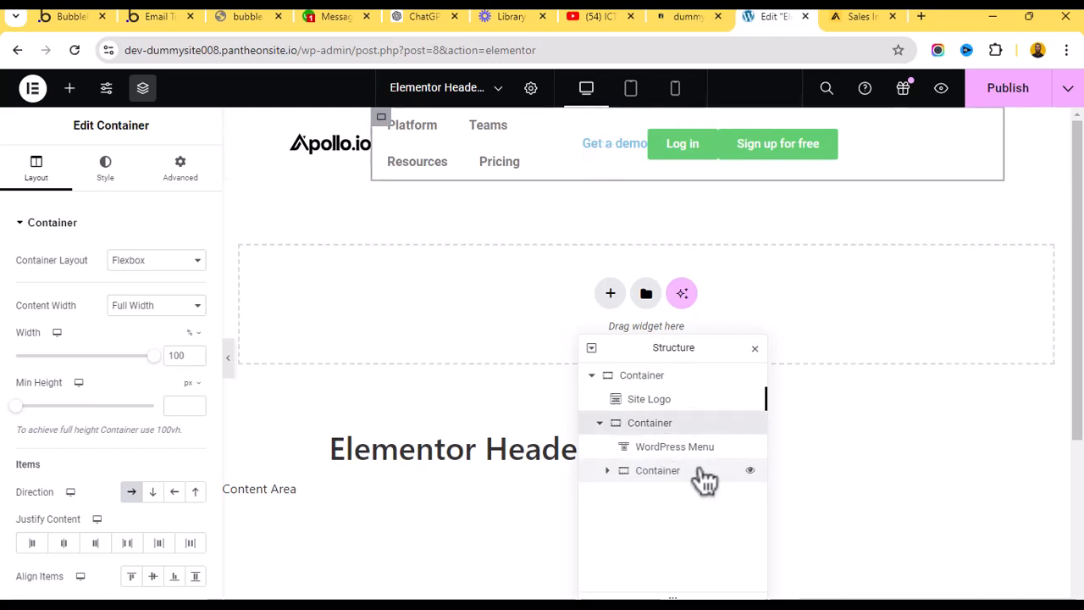
pyautogui.click(669, 449)
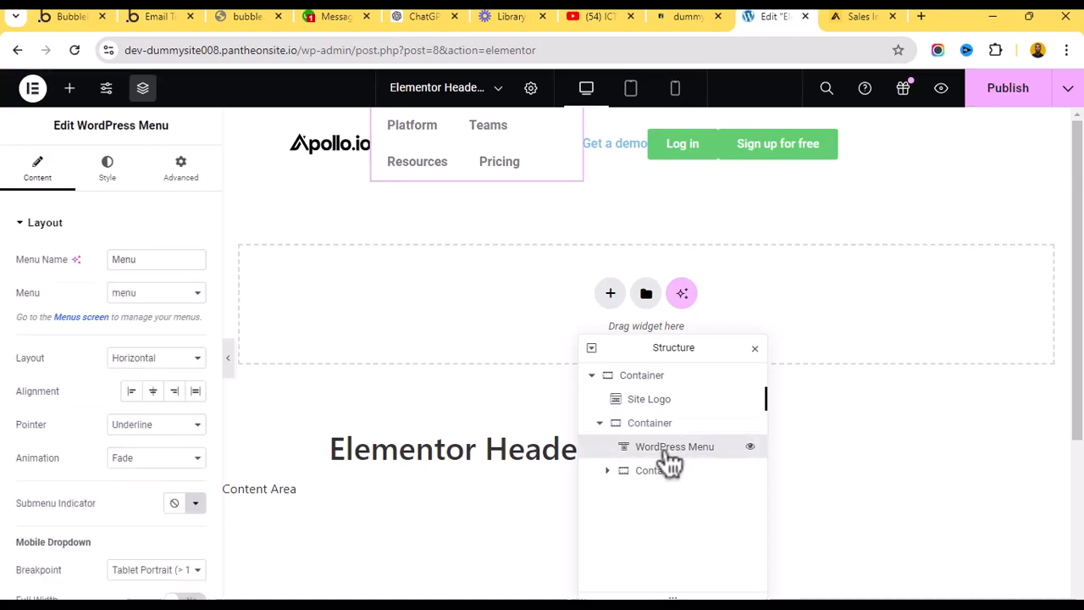
pyautogui.click(685, 481)
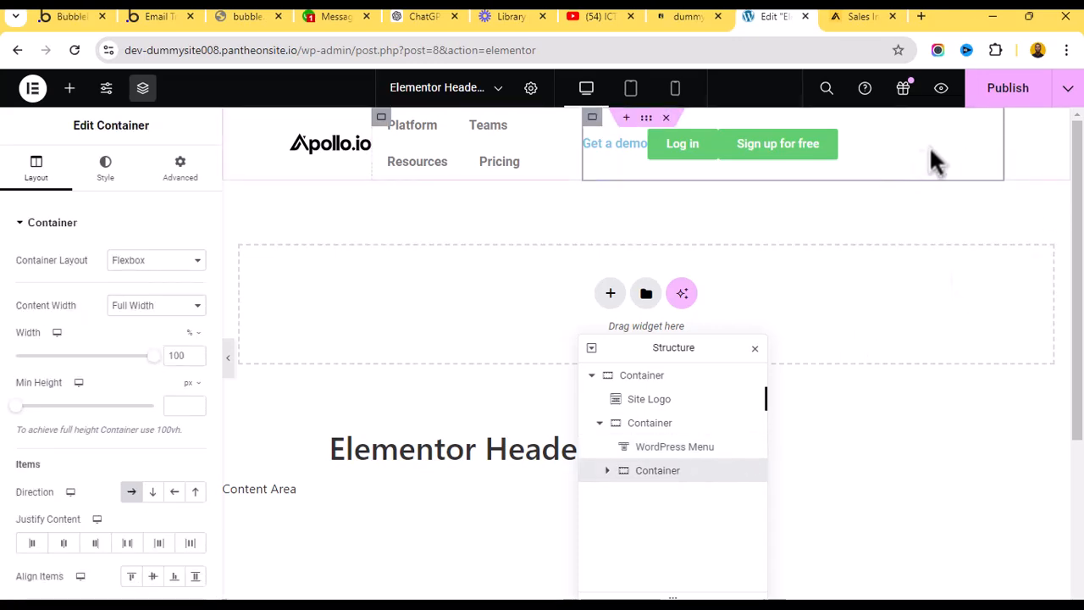
pyautogui.click(606, 470)
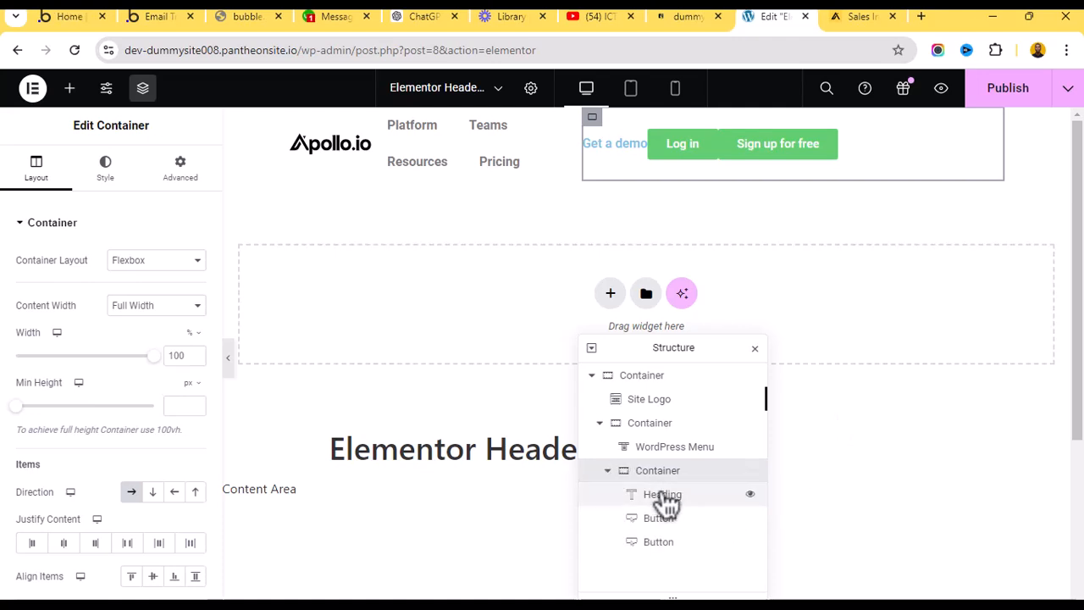
pyautogui.click(666, 496)
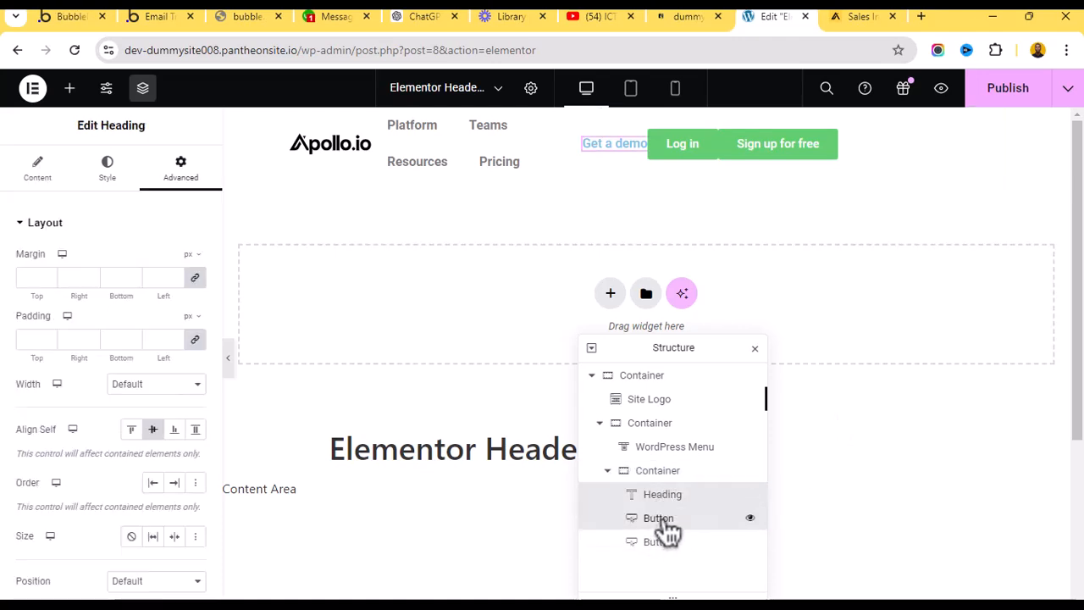
pyautogui.click(665, 517)
pyautogui.click(664, 546)
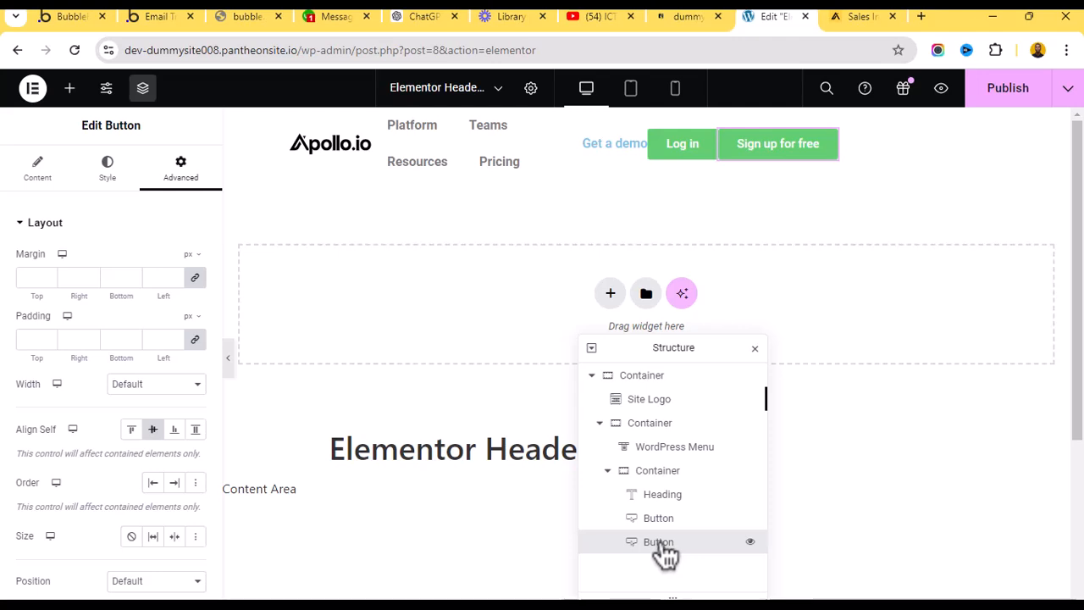
# Try the None size option on the inner container that holds the heading and the two buttons.
pyautogui.click(668, 479)
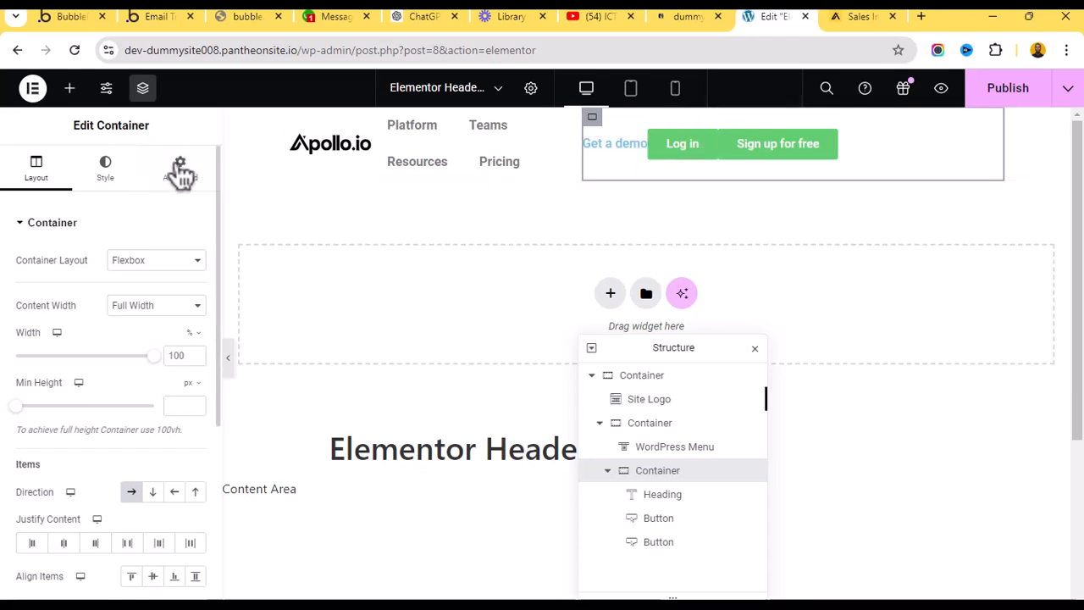
pyautogui.click(180, 170)
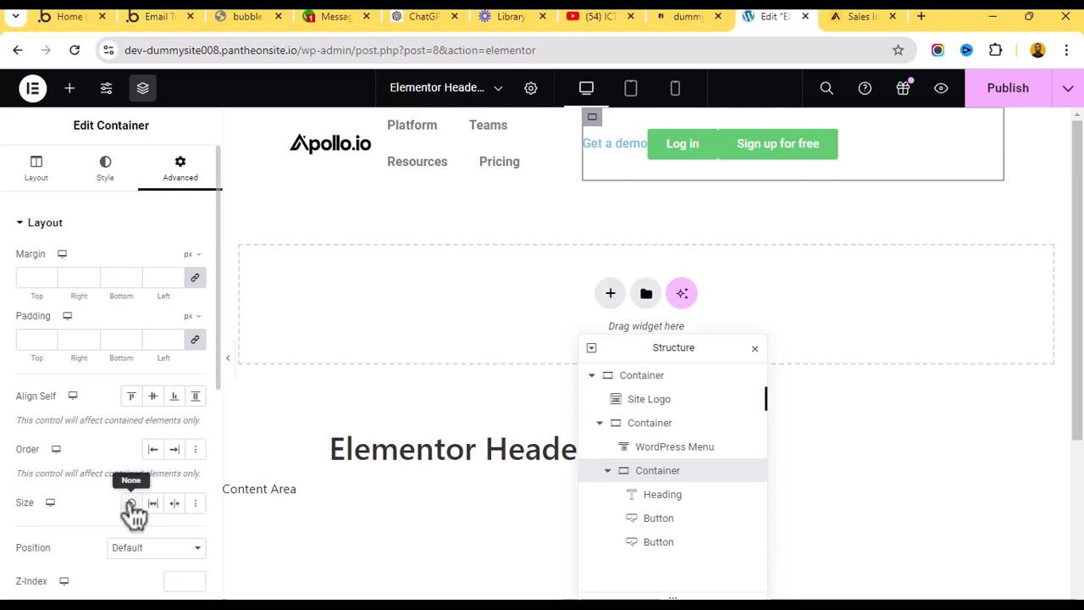
pyautogui.click(131, 503)
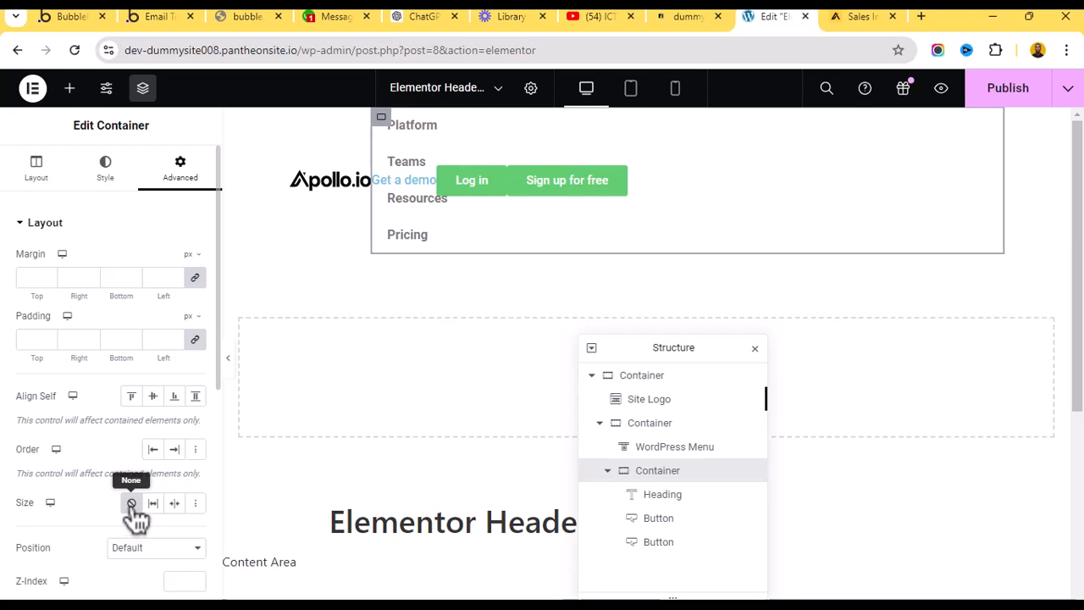
pyautogui.click(132, 505)
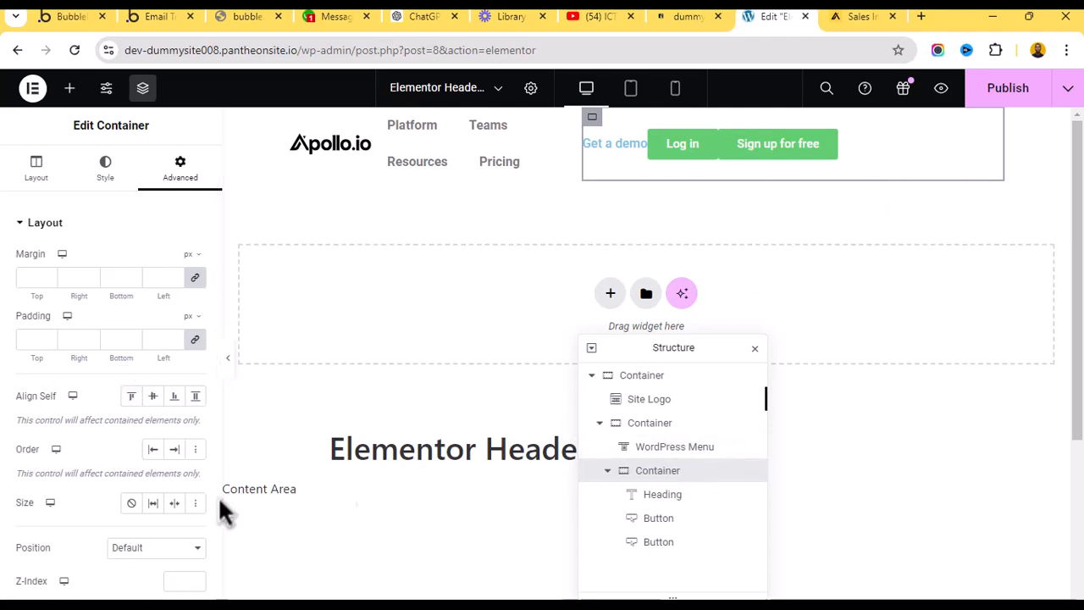
# Try the row-reversed direction and End content justification on the inner container with the heading and buttons.
pyautogui.click(34, 174)
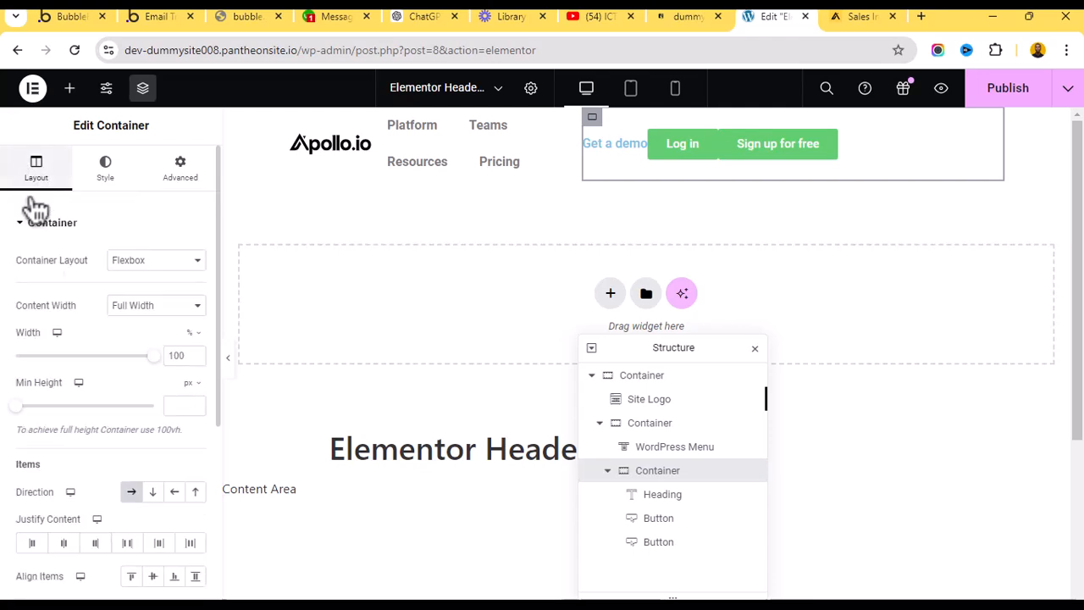
pyautogui.scroll(-2, 93, 453)
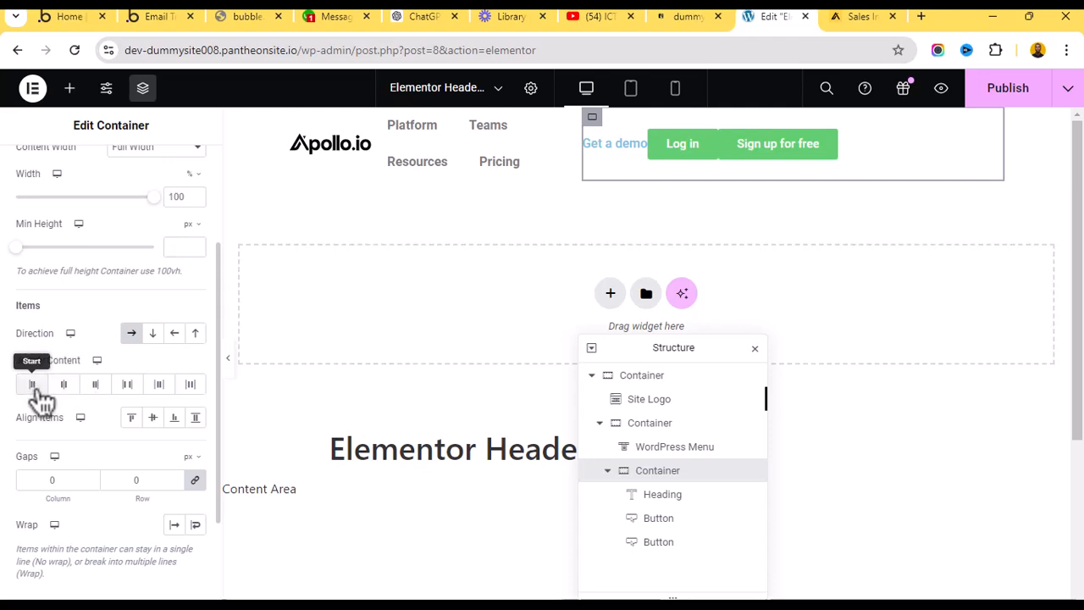
pyautogui.click(131, 335)
pyautogui.click(175, 334)
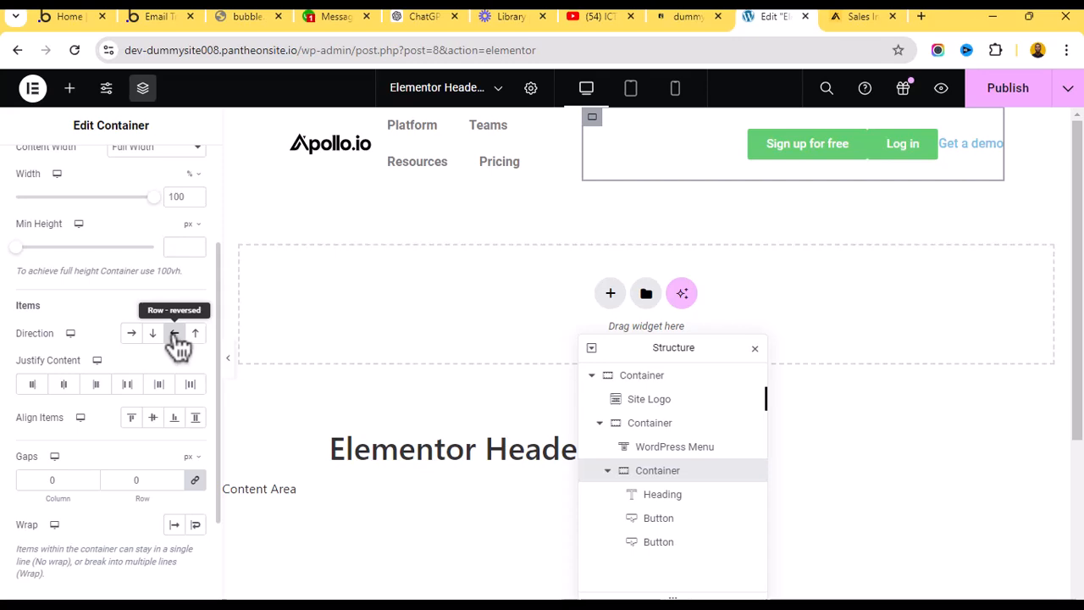
pyautogui.click(132, 335)
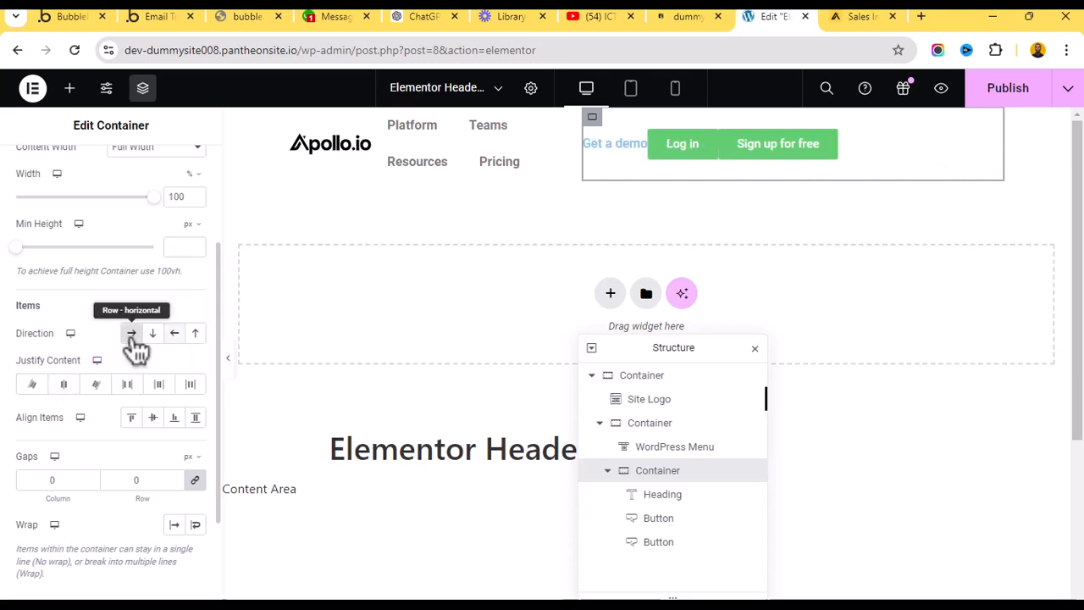
pyautogui.click(99, 387)
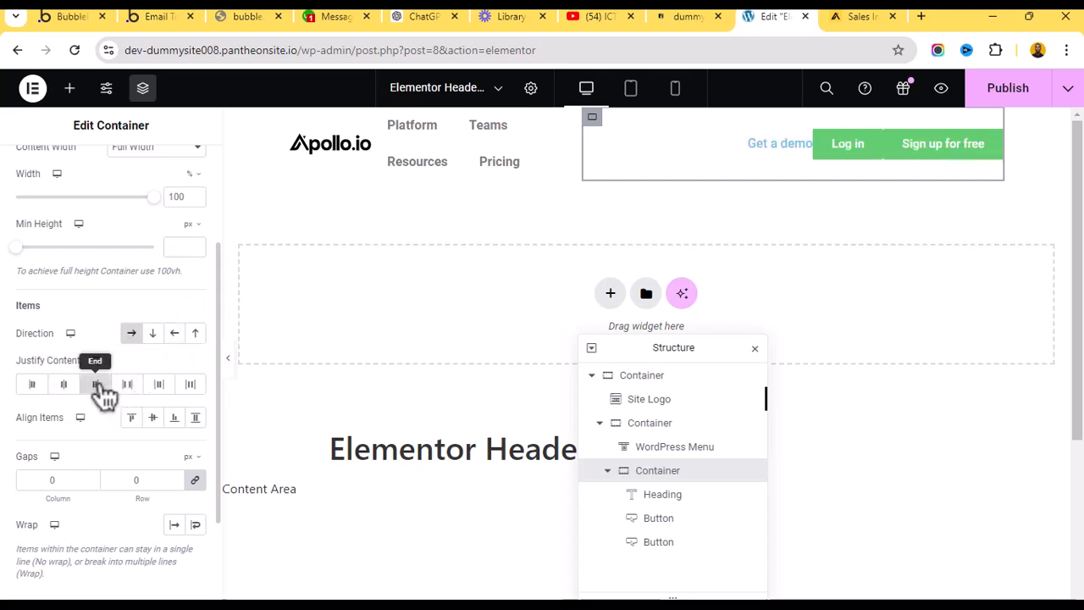
pyautogui.click(176, 337)
pyautogui.click(37, 387)
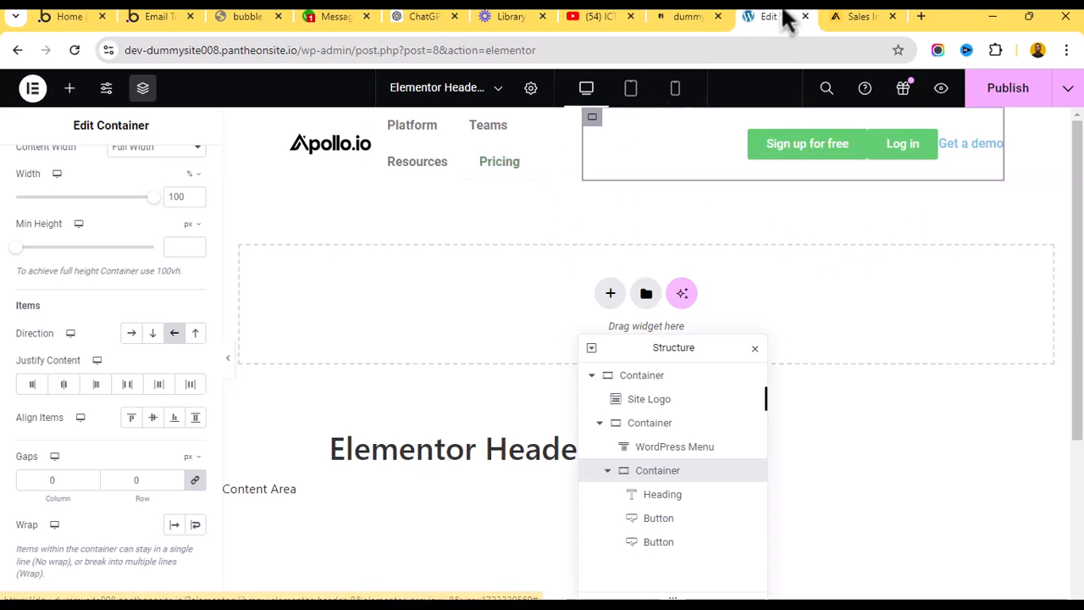
# Following the item order on the Apollo.io reference site, set the inner container's direction to Row - horizontal and its content justification to End.
pyautogui.click(857, 17)
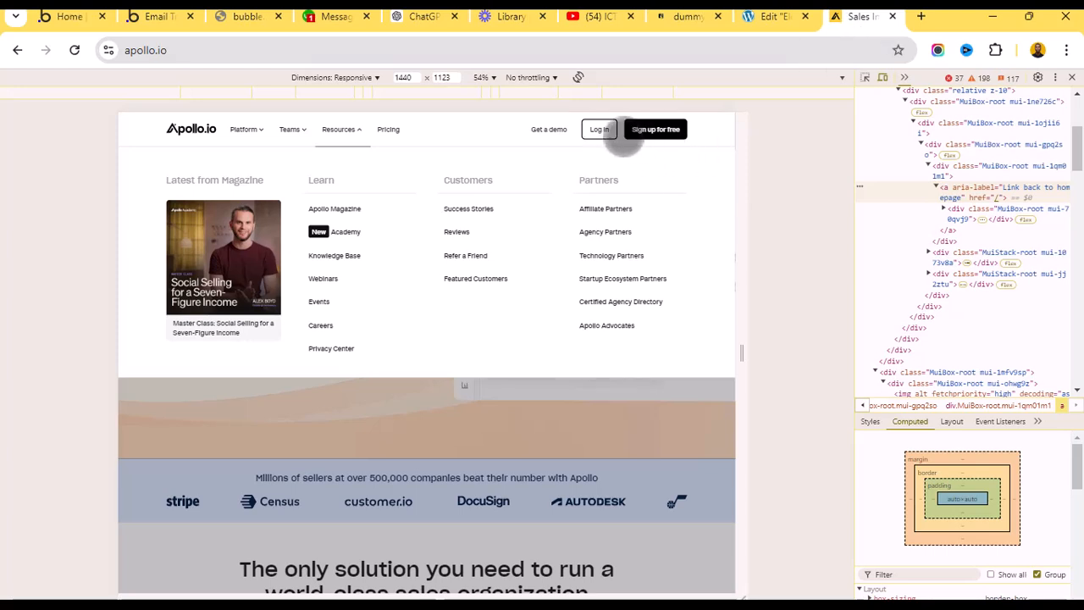
pyautogui.click(772, 16)
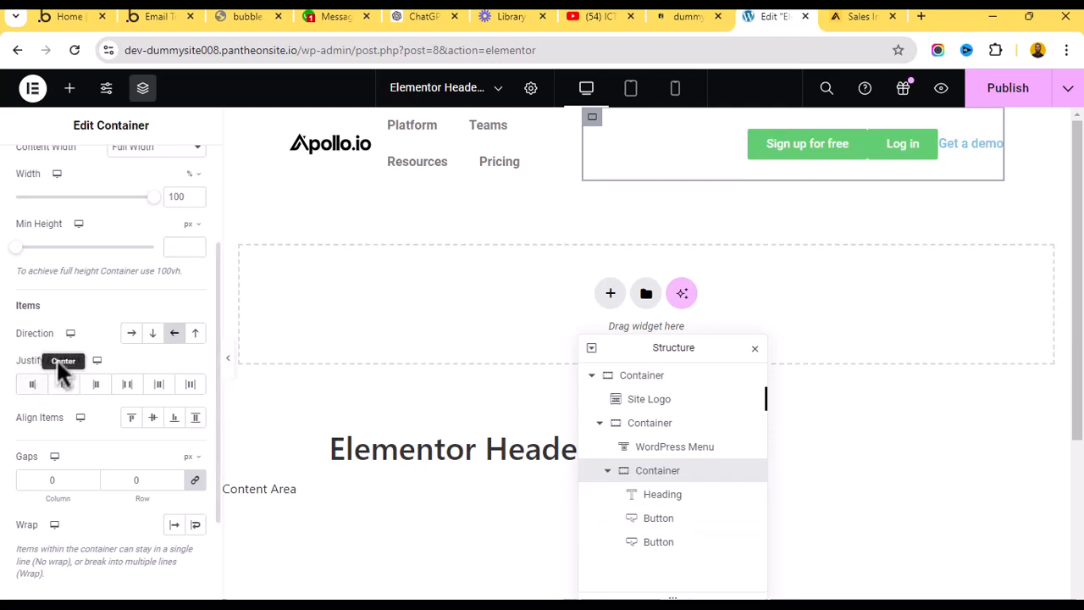
pyautogui.click(131, 334)
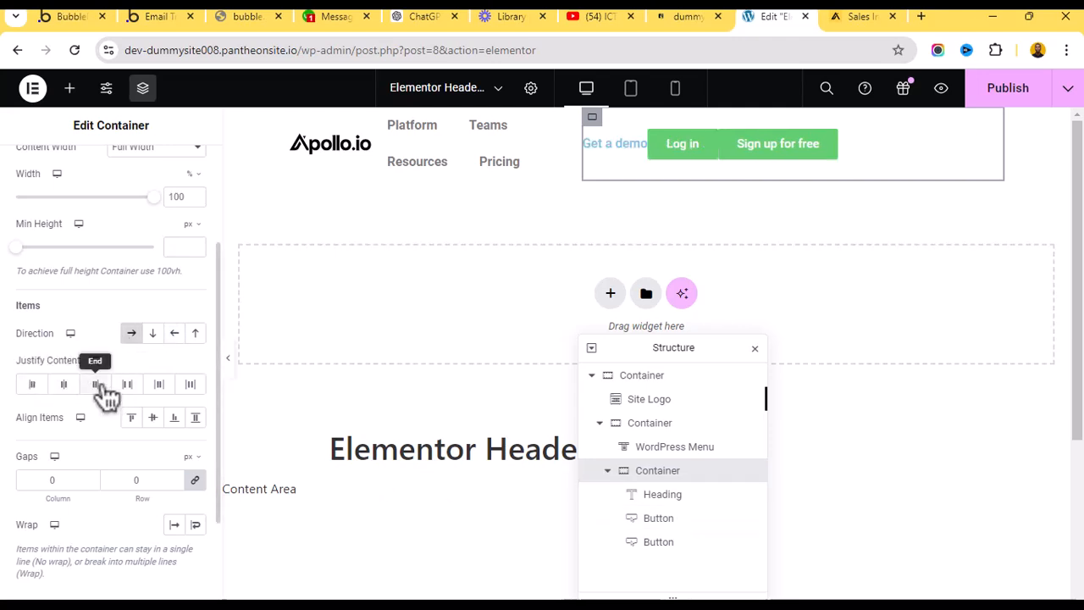
pyautogui.click(97, 385)
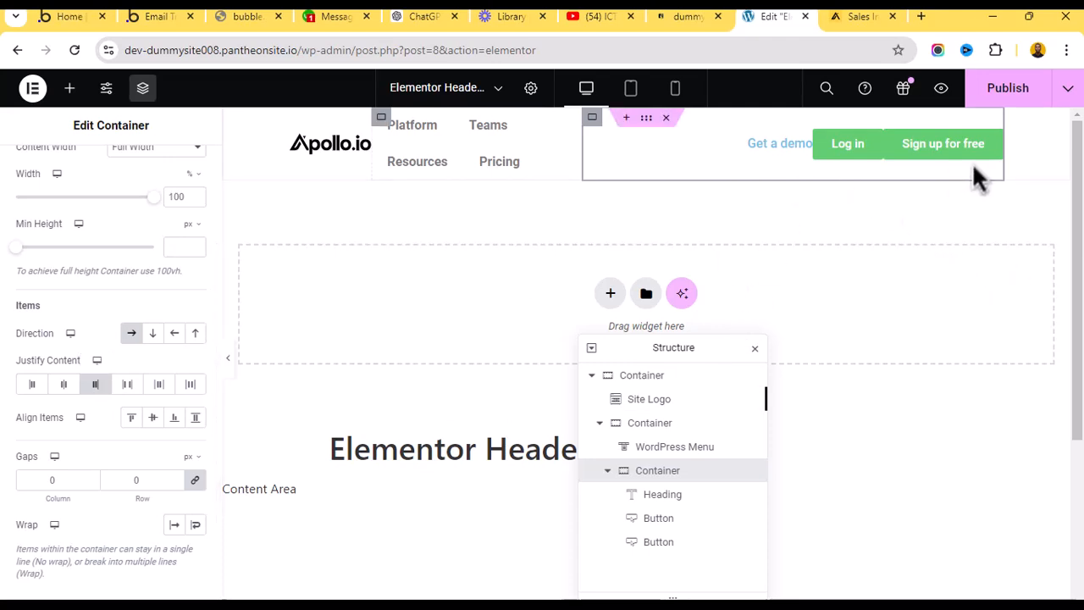
# Unlink the inner container's gaps, set the column gap to 12 px, and compare the spacing with the Apollo.io reference site.
pyautogui.scroll(-2, 147, 451)
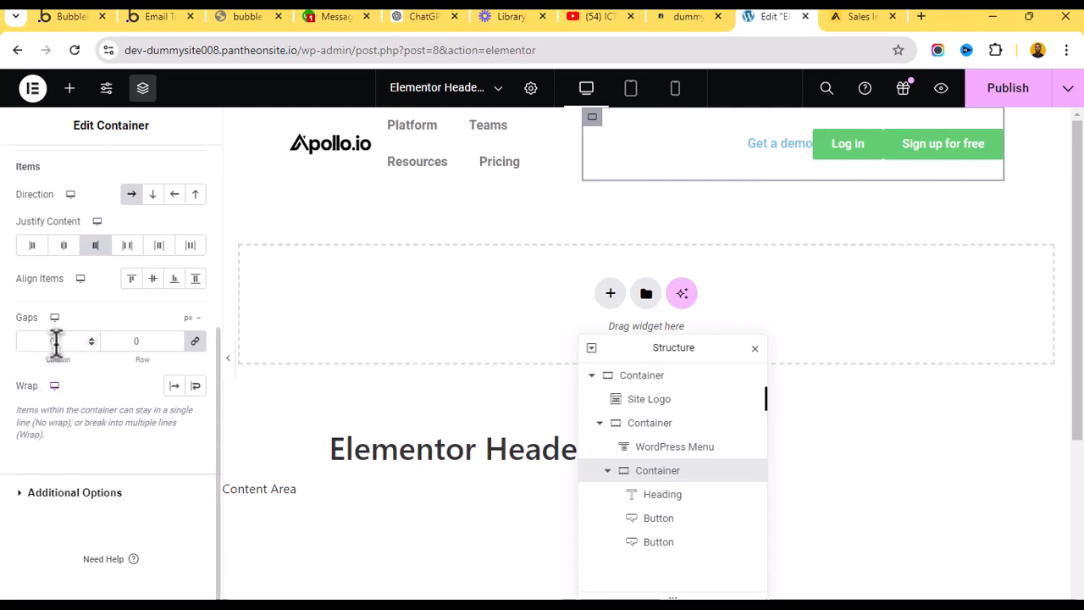
pyautogui.click(196, 343)
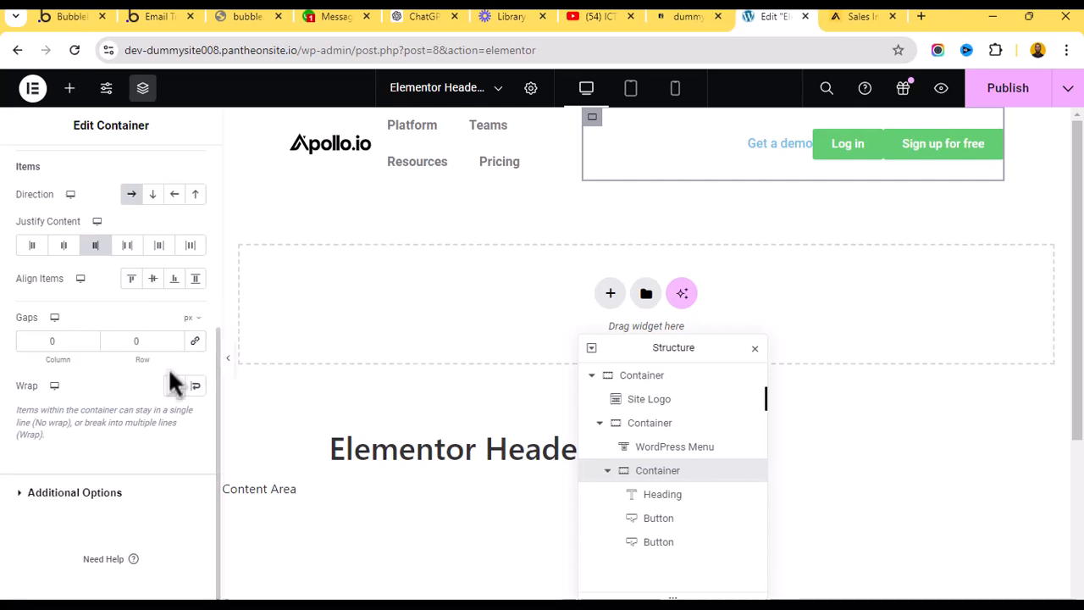
pyautogui.click(73, 342)
pyautogui.write('12')
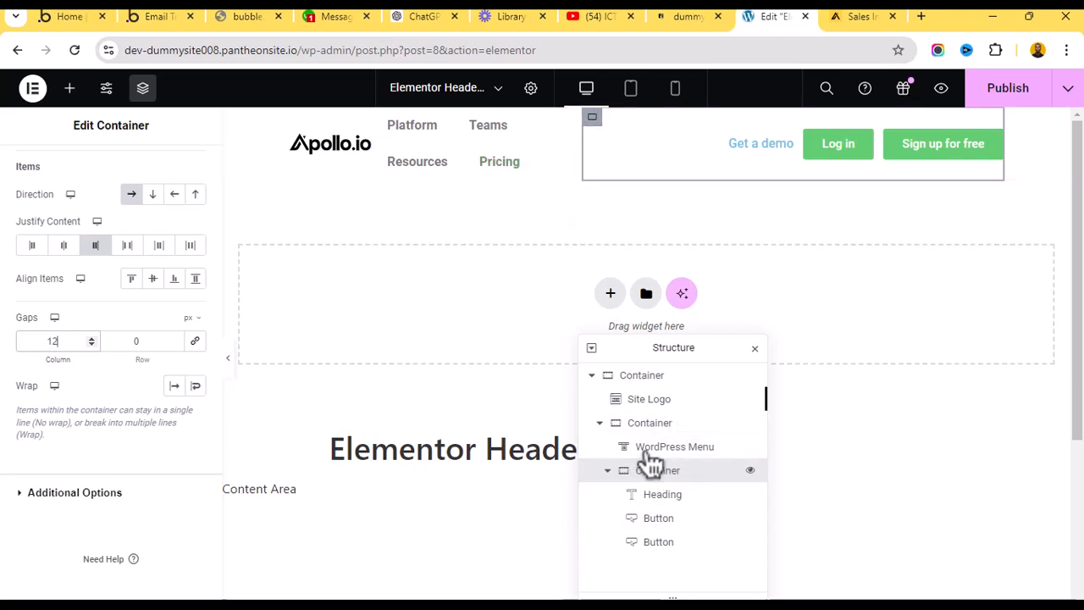
pyautogui.click(851, 17)
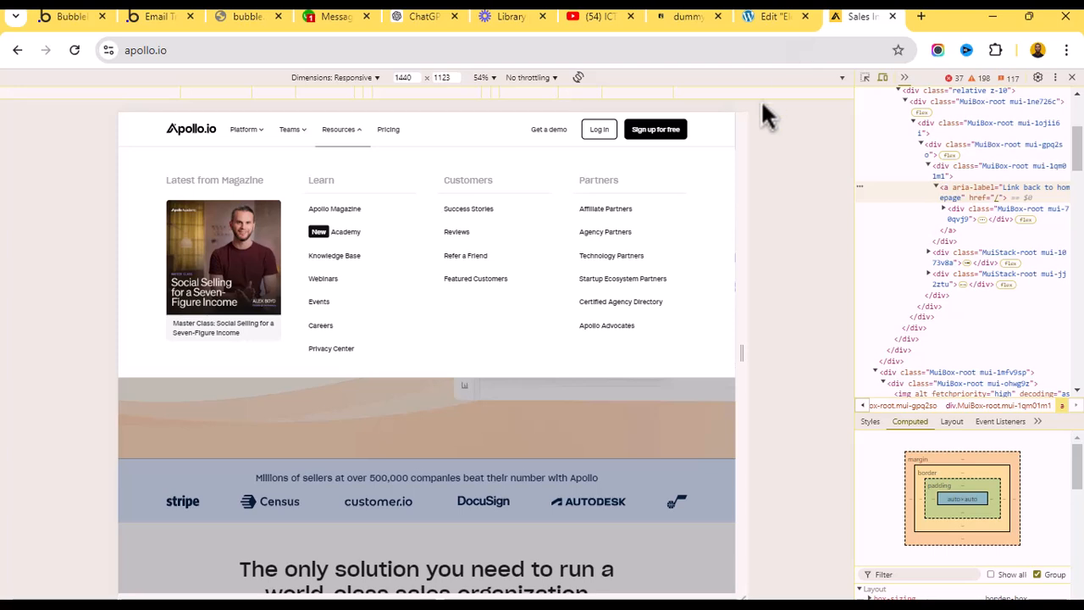
pyautogui.click(786, 15)
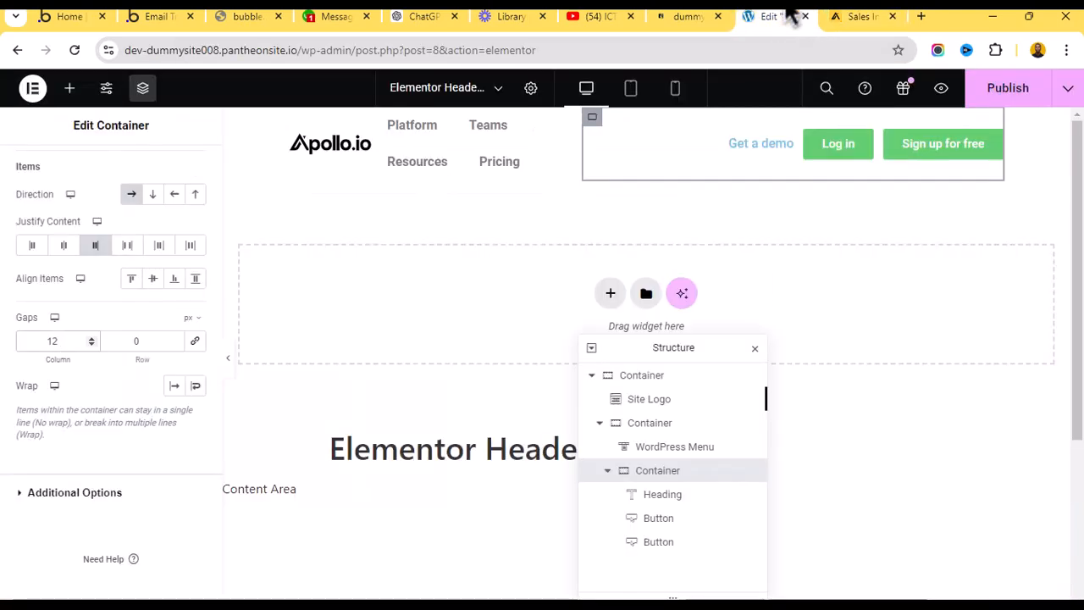
# Check the "Log in" button on the Apollo.io reference site, and set the Elementor "Log in" button's border radius to 4 px on all corners.
pyautogui.click(872, 149)
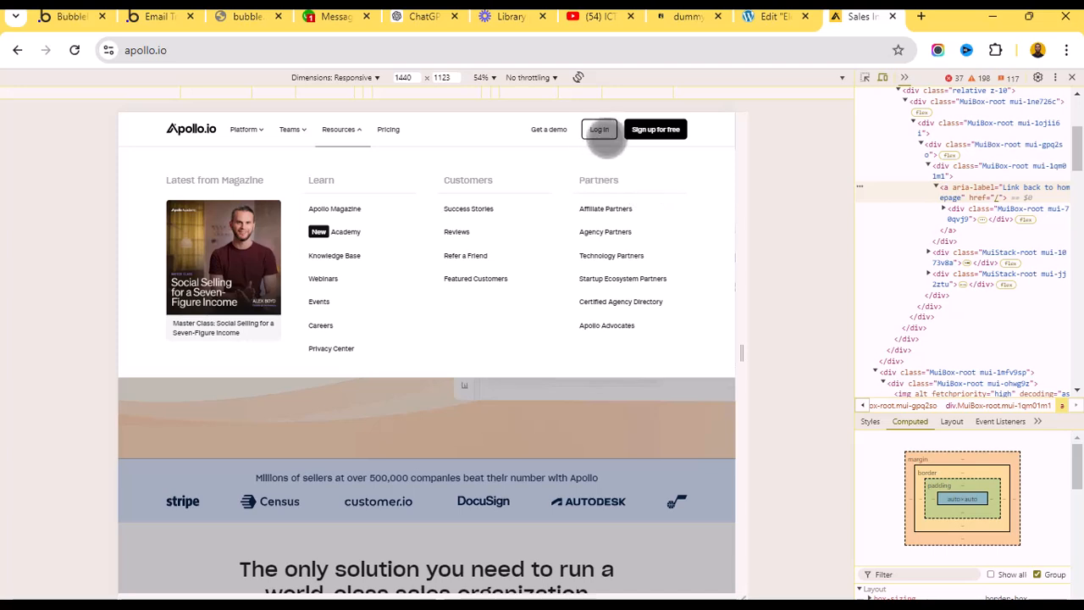
pyautogui.click(787, 17)
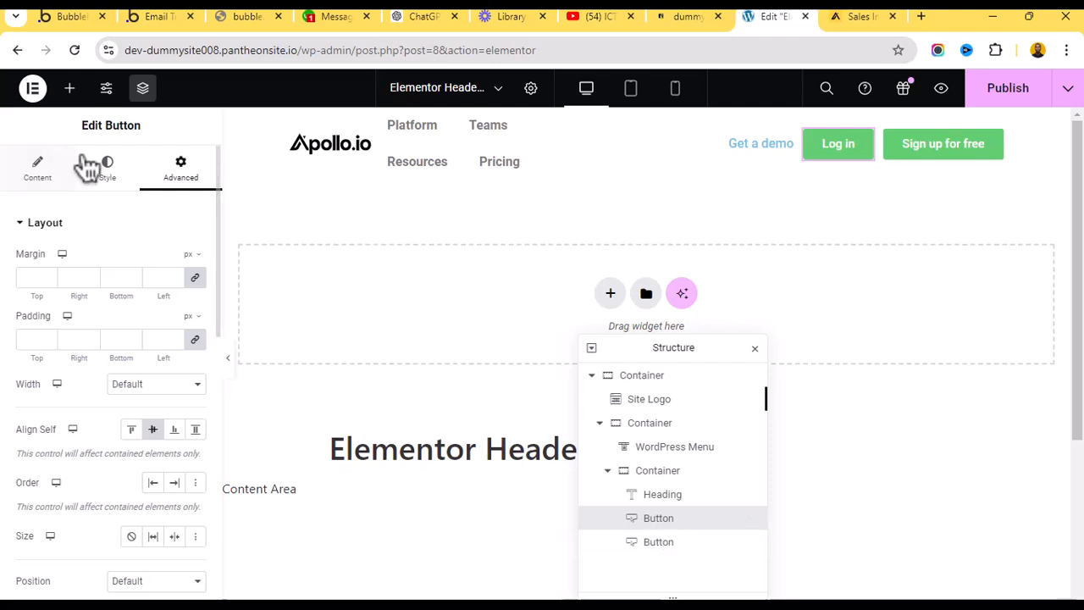
pyautogui.click(112, 188)
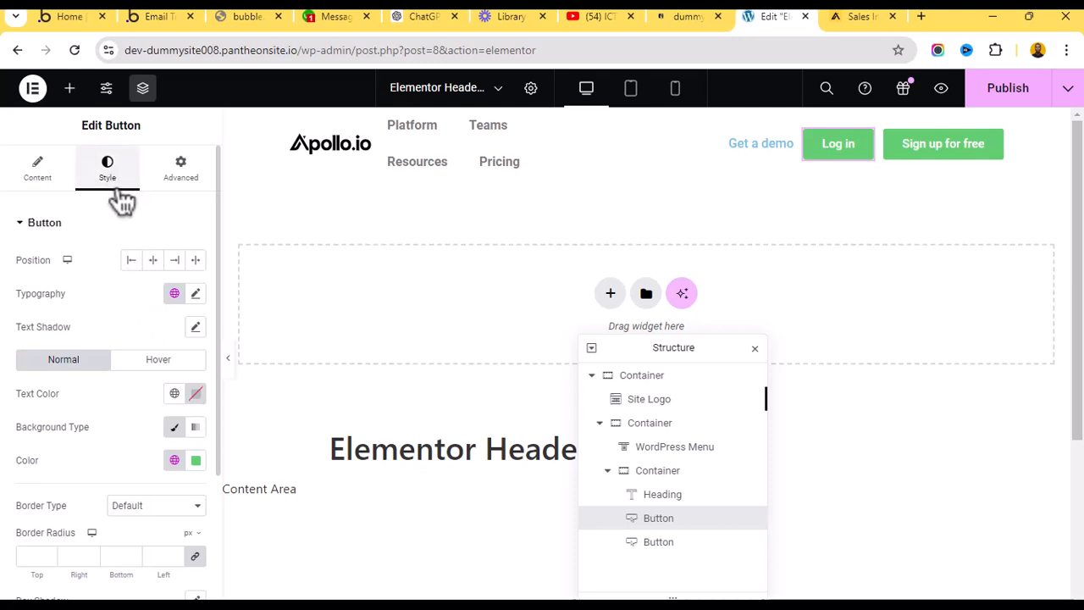
pyautogui.scroll(-3, 114, 321)
pyautogui.scroll(-1, 120, 360)
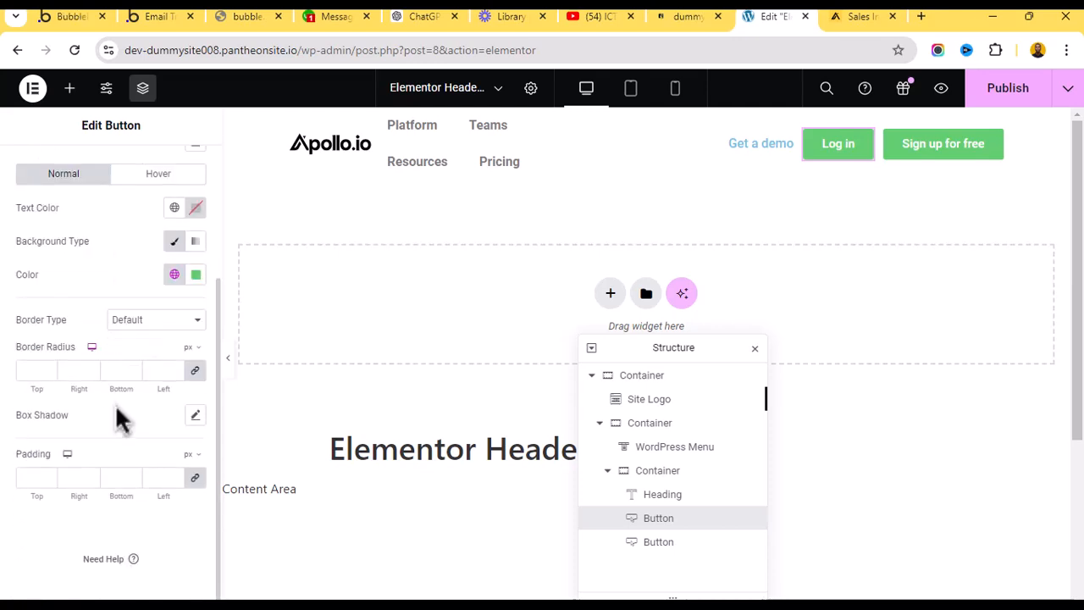
pyautogui.click(29, 370)
pyautogui.write('8')
pyautogui.write('4')
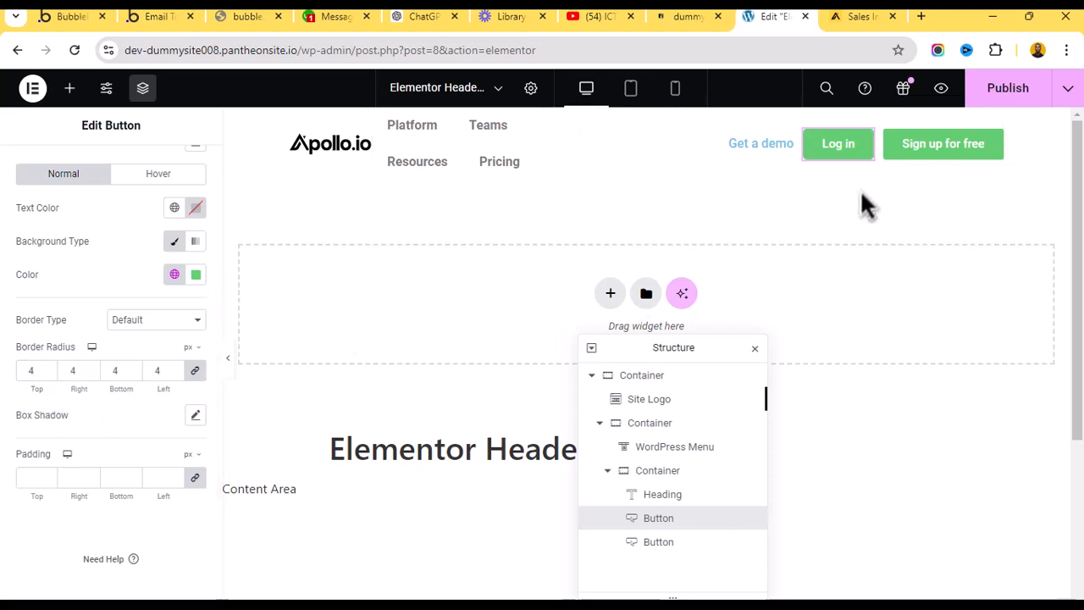
# Copy the "Log in" button and paste its style onto the "Sign up for free" button.
pyautogui.click(918, 149)
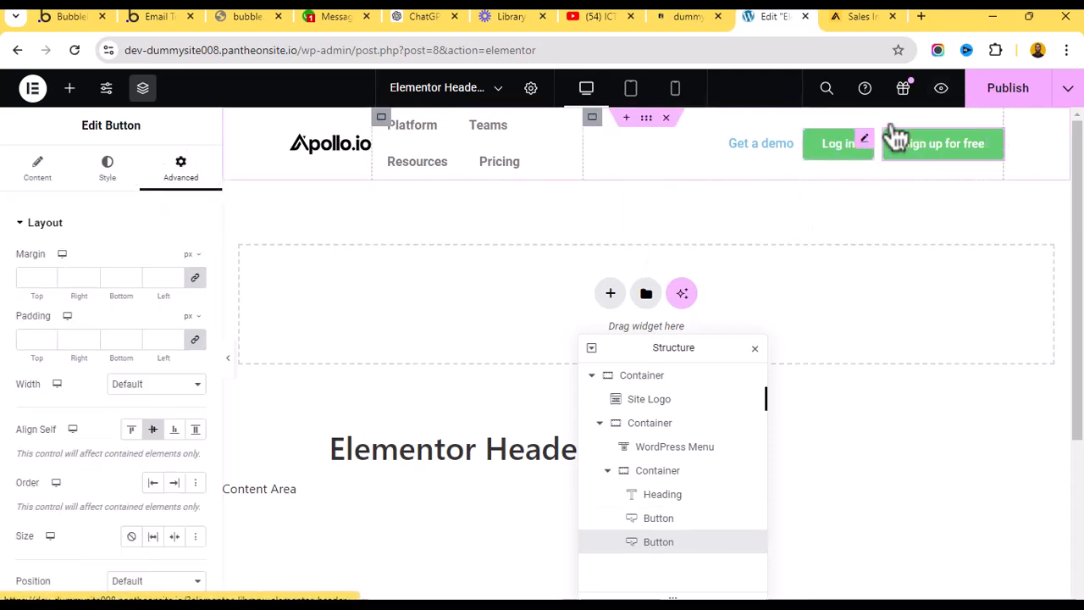
pyautogui.click(871, 145)
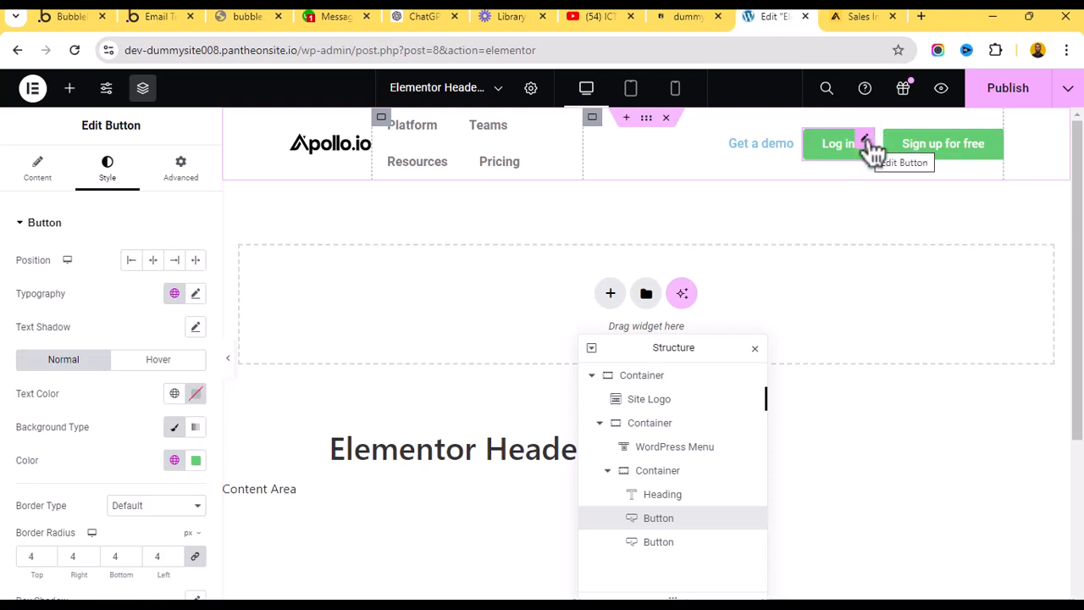
pyautogui.rightClick(865, 143)
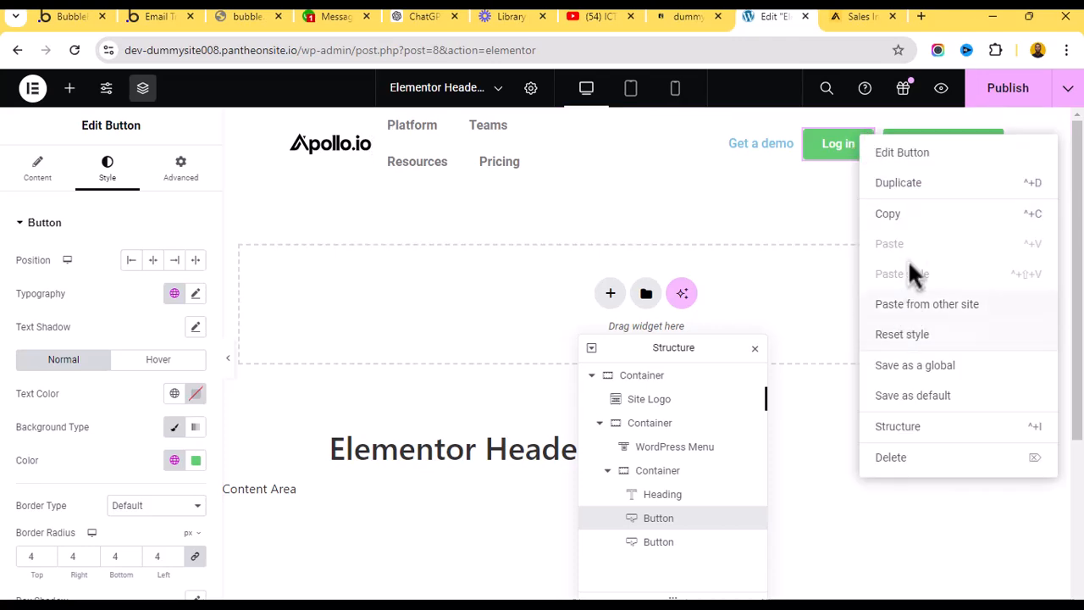
pyautogui.click(915, 221)
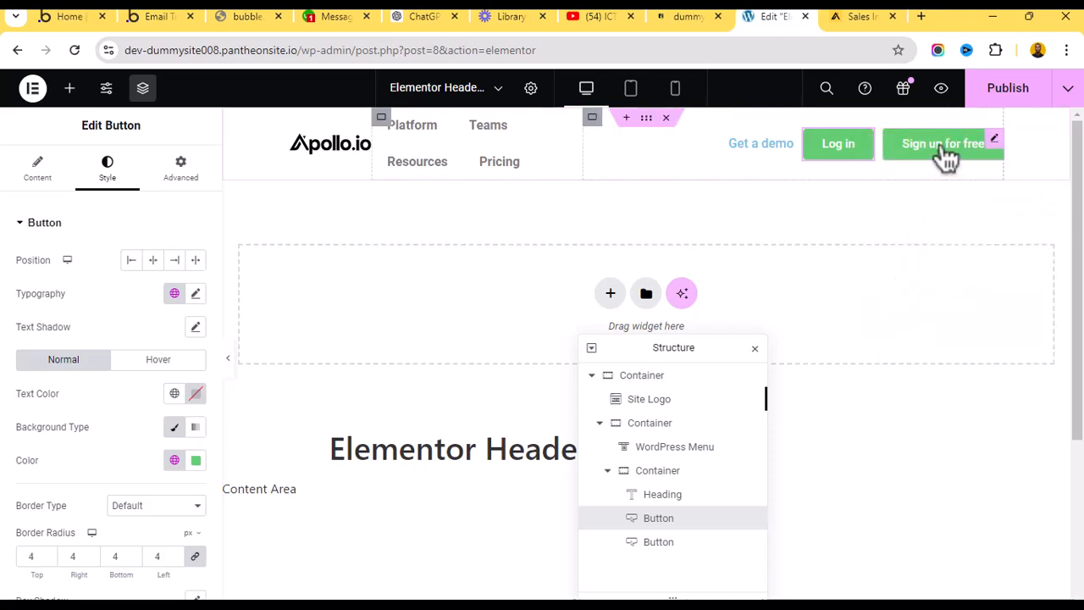
pyautogui.rightClick(999, 146)
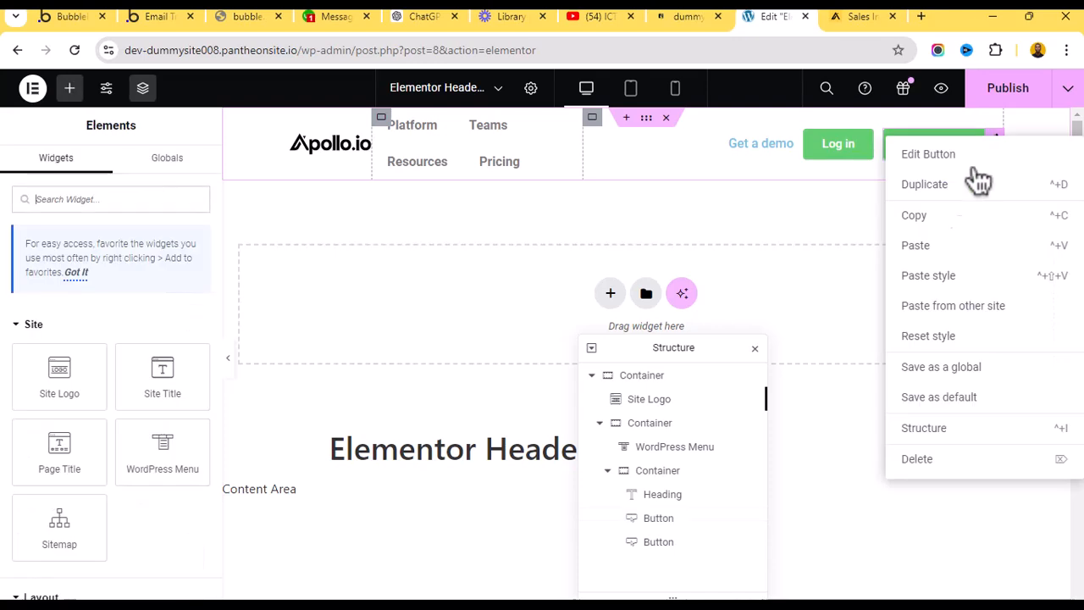
pyautogui.click(964, 279)
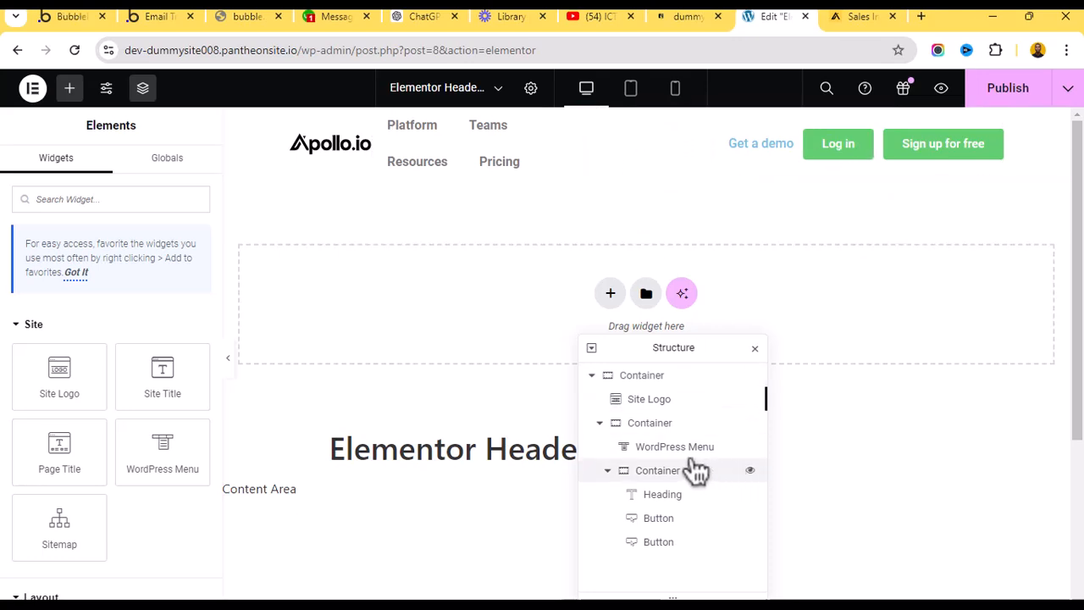
# Set the WordPress Menu widget's size to None and its self-alignment to Center.
pyautogui.click(668, 470)
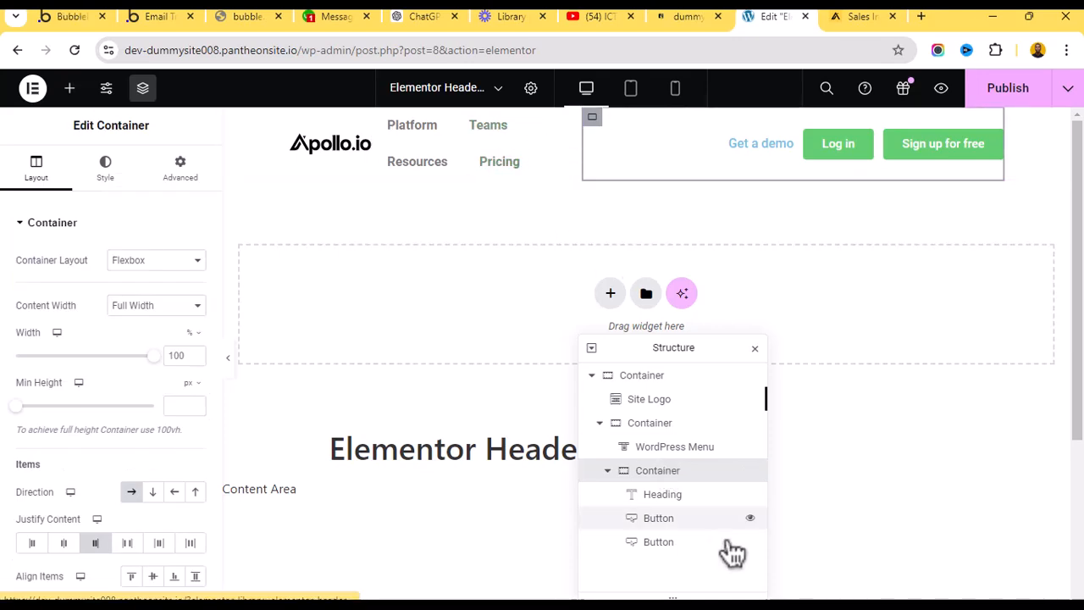
pyautogui.click(701, 449)
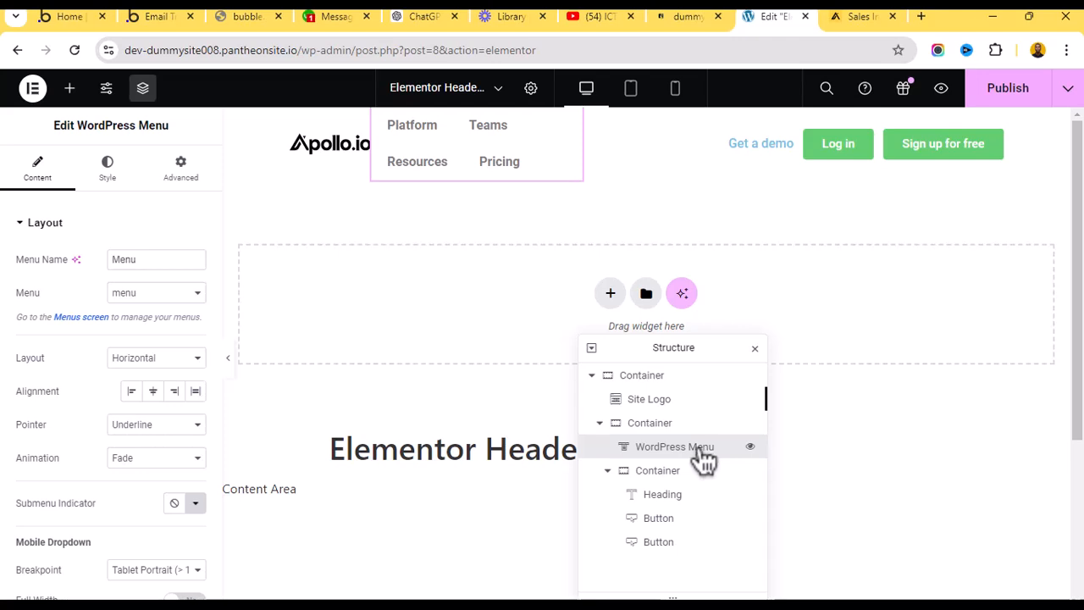
pyautogui.click(186, 172)
pyautogui.scroll(-1, 149, 480)
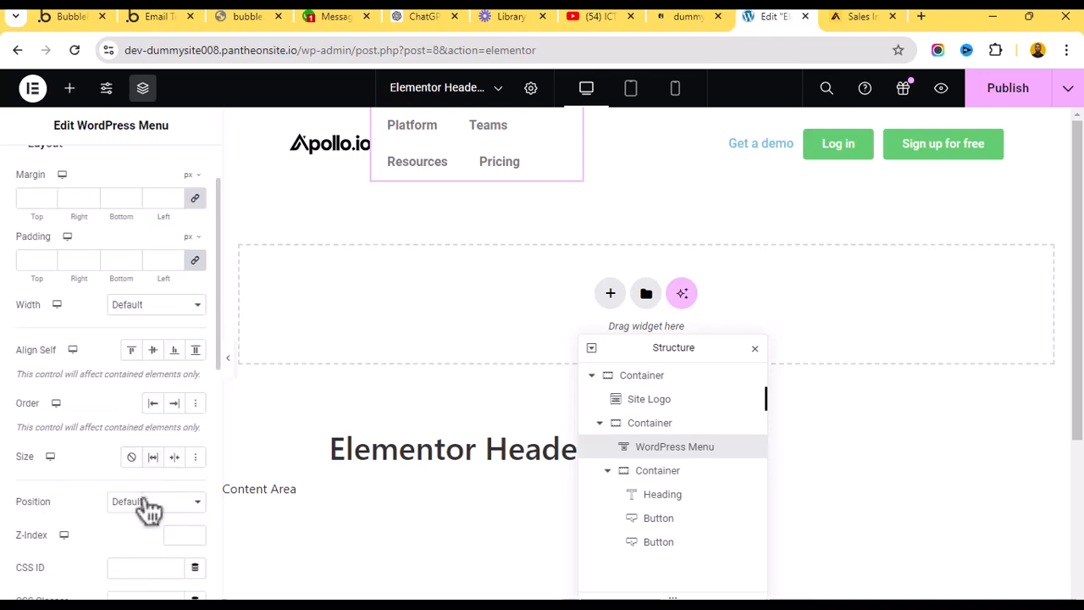
pyautogui.click(131, 458)
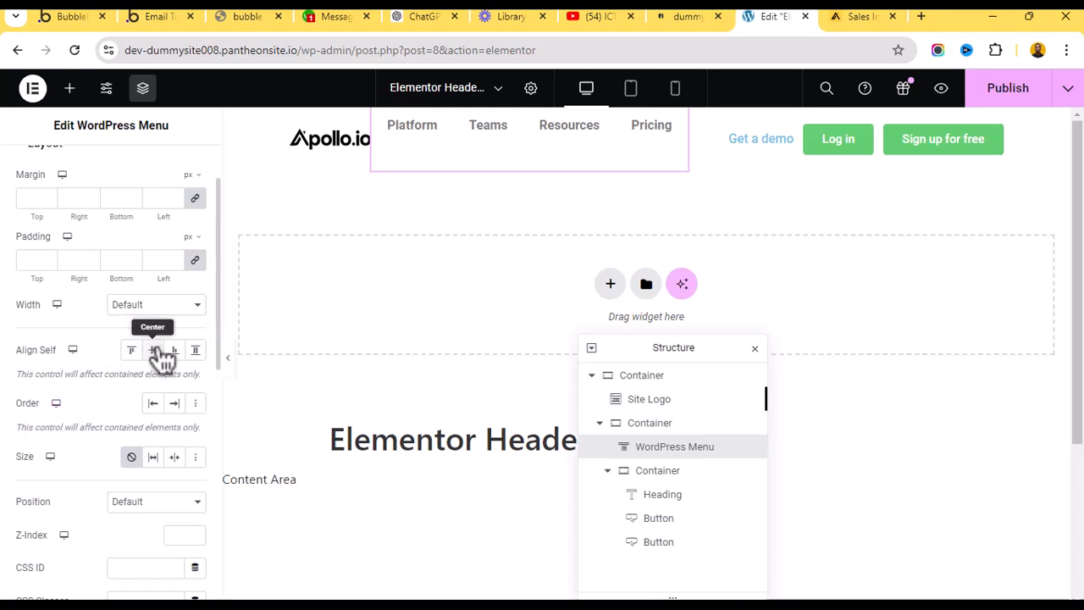
pyautogui.click(154, 350)
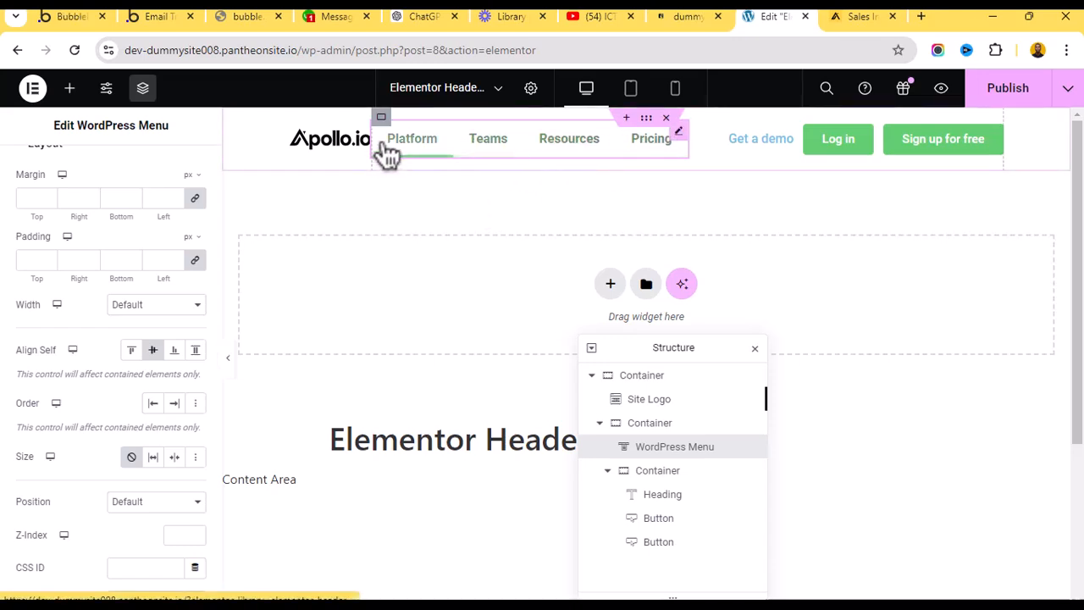
pyautogui.scroll(1, 170, 271)
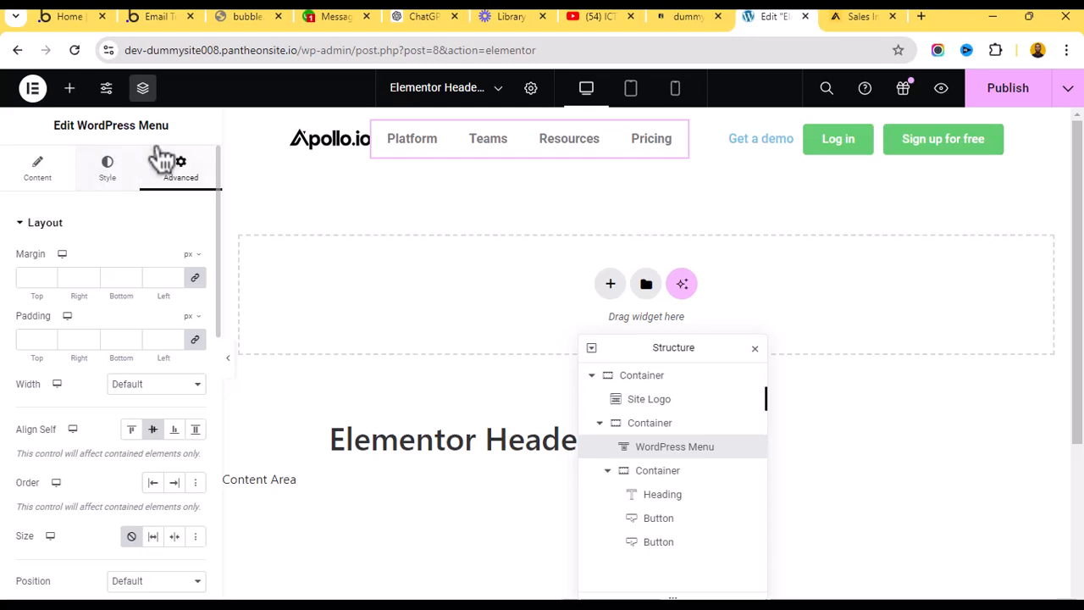
# Set the WordPress Menu's pointer width, horizontal padding, vertical padding and space between to 0 px.
pyautogui.click(40, 185)
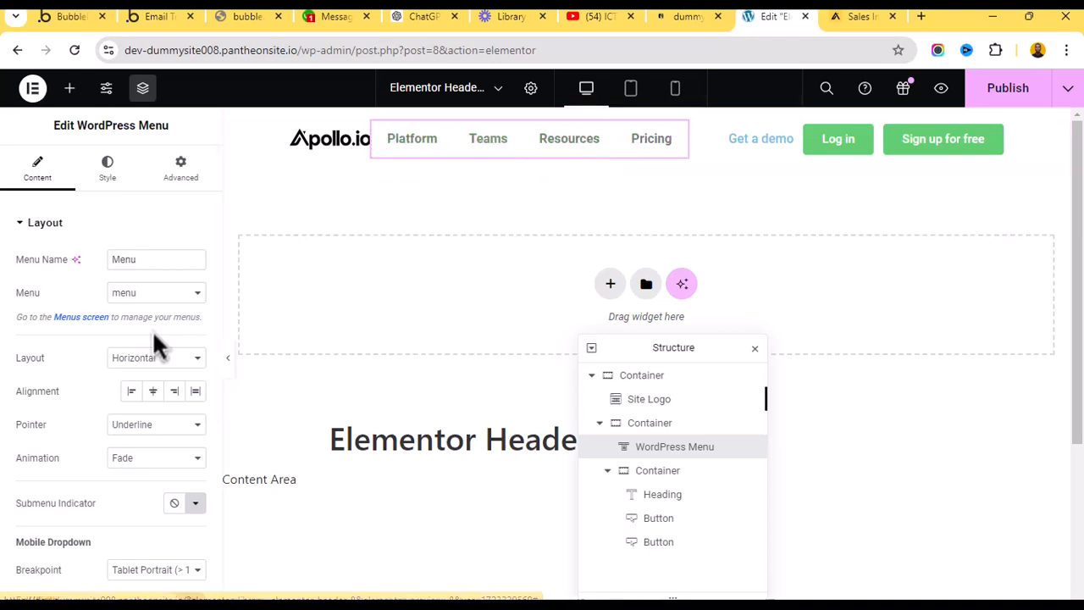
pyautogui.scroll(-2, 127, 352)
pyautogui.scroll(2, 127, 352)
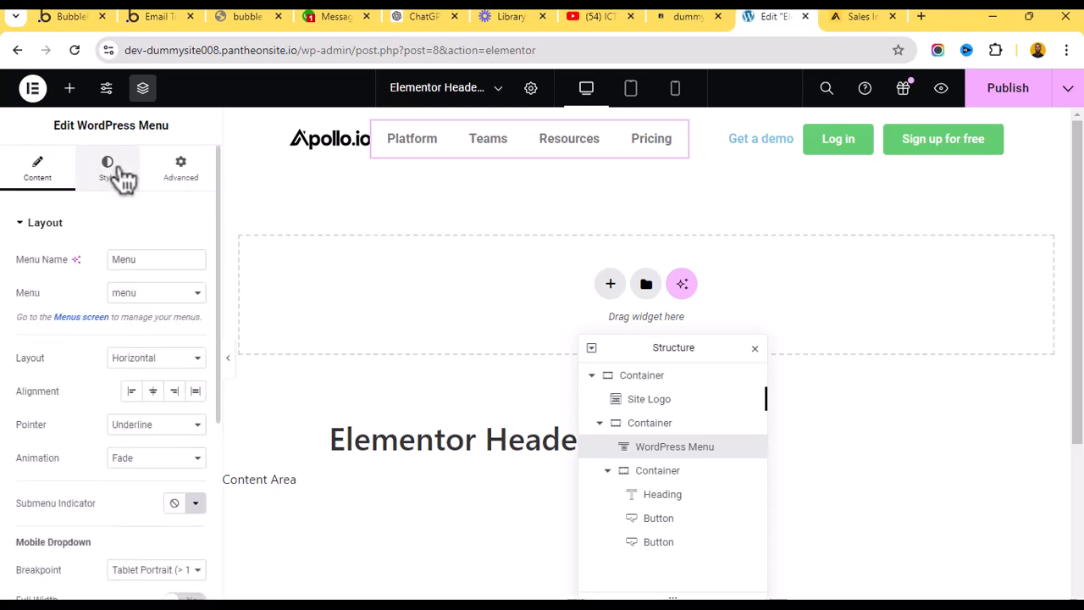
pyautogui.click(110, 169)
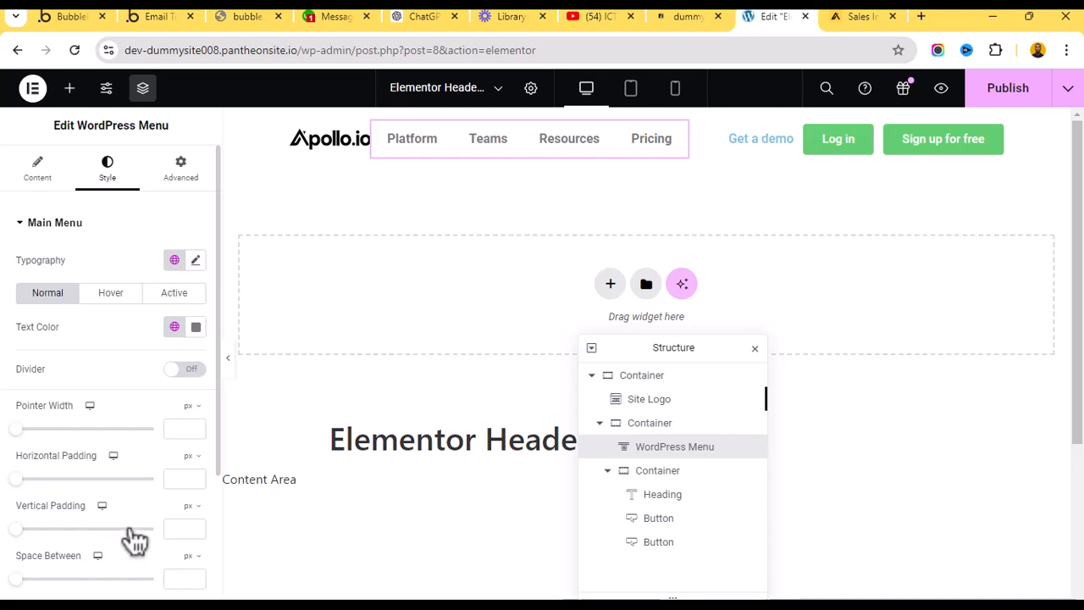
pyautogui.scroll(-1, 136, 483)
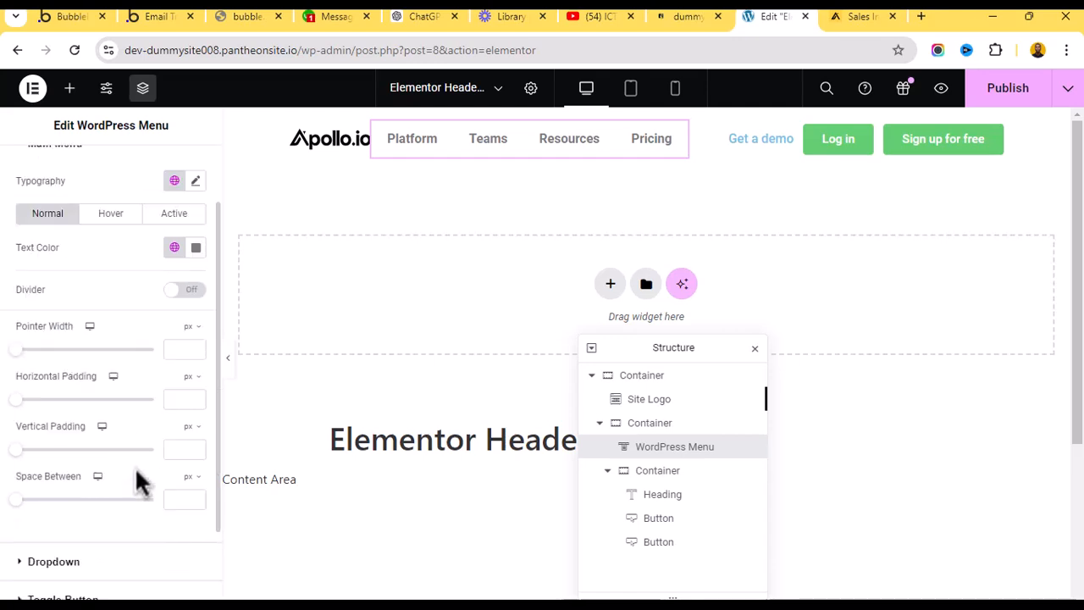
pyautogui.click(182, 400)
pyautogui.write('0')
pyautogui.click(180, 444)
pyautogui.write('0')
pyautogui.click(185, 500)
pyautogui.write('0')
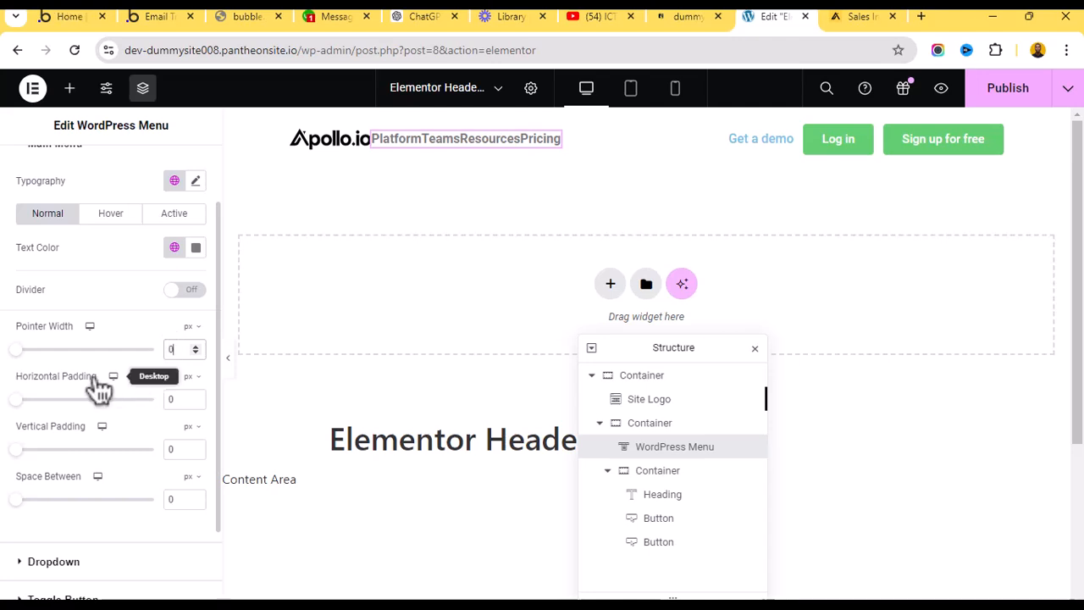
# Clear the WordPress Menu's space between value and set its horizontal padding to 12 px instead.
pyautogui.click(180, 499)
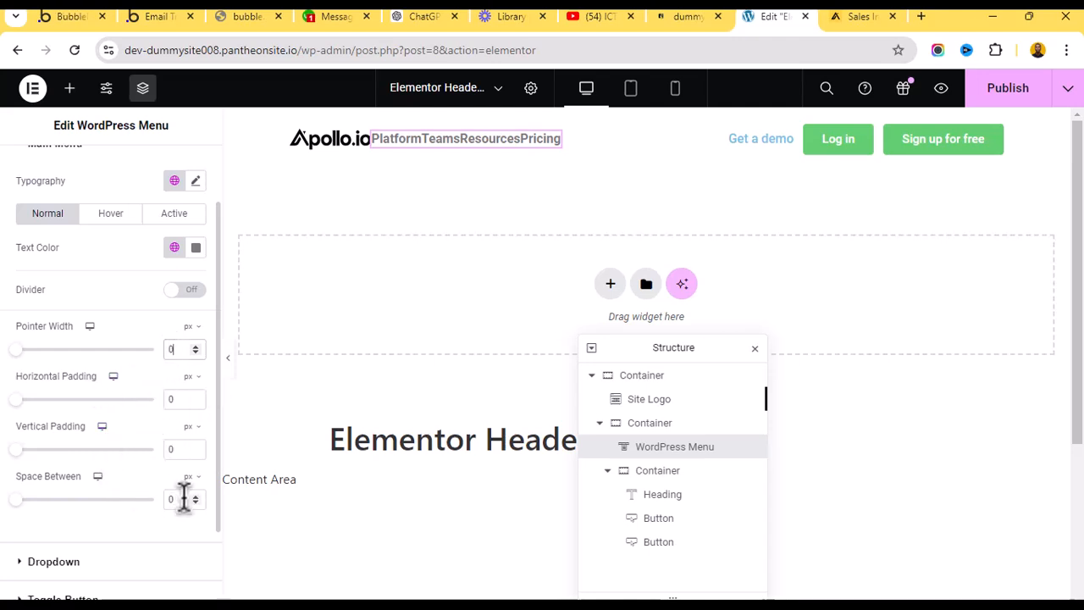
pyautogui.write('12')
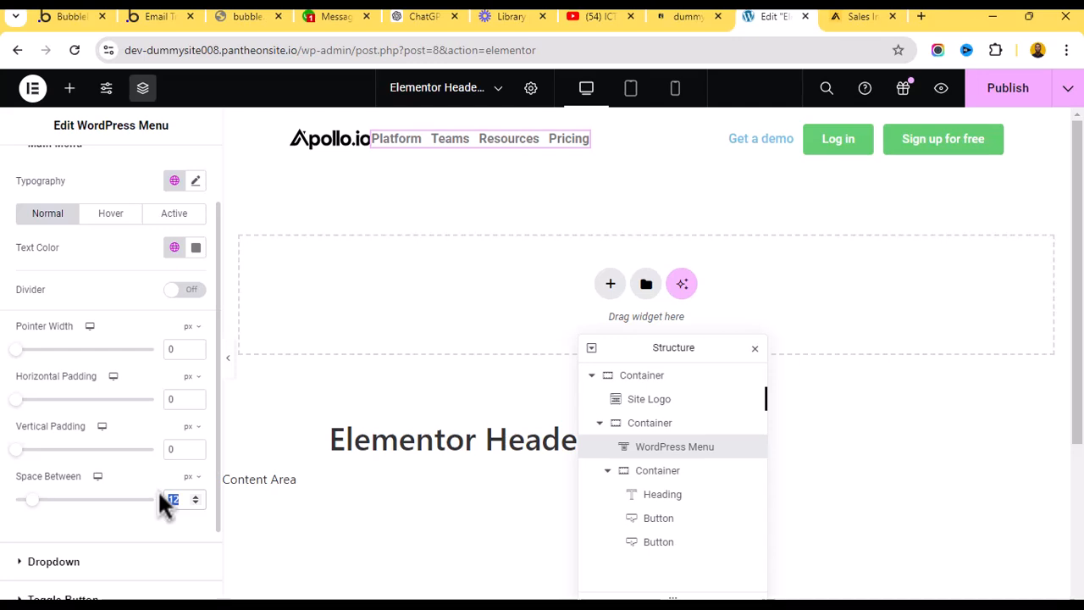
pyautogui.press('BackSpace')
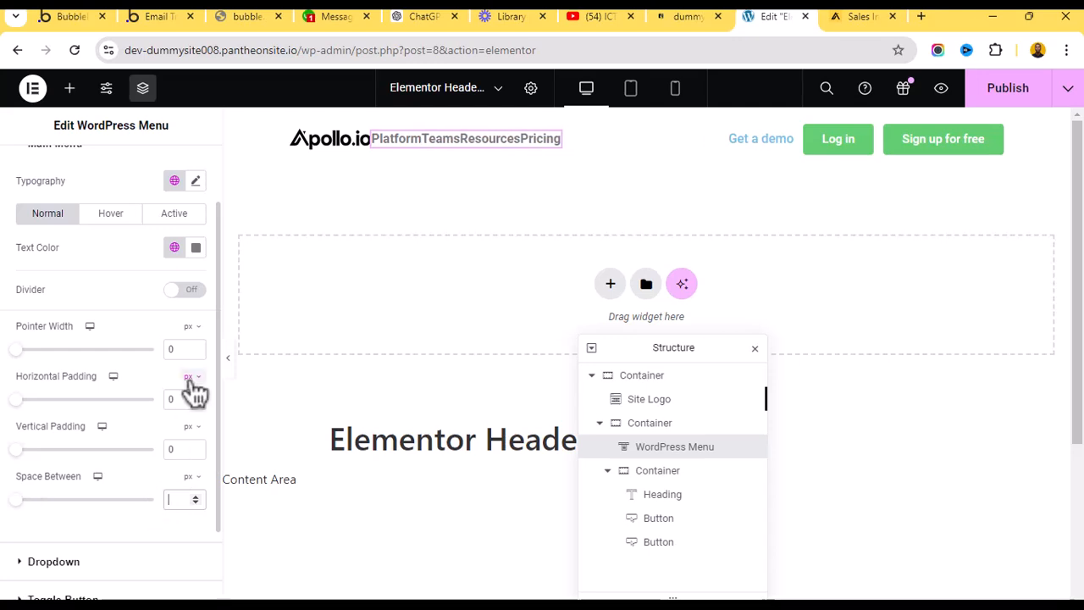
pyautogui.moveTo(179, 396); pyautogui.dragTo(161, 389)
pyautogui.write('12')
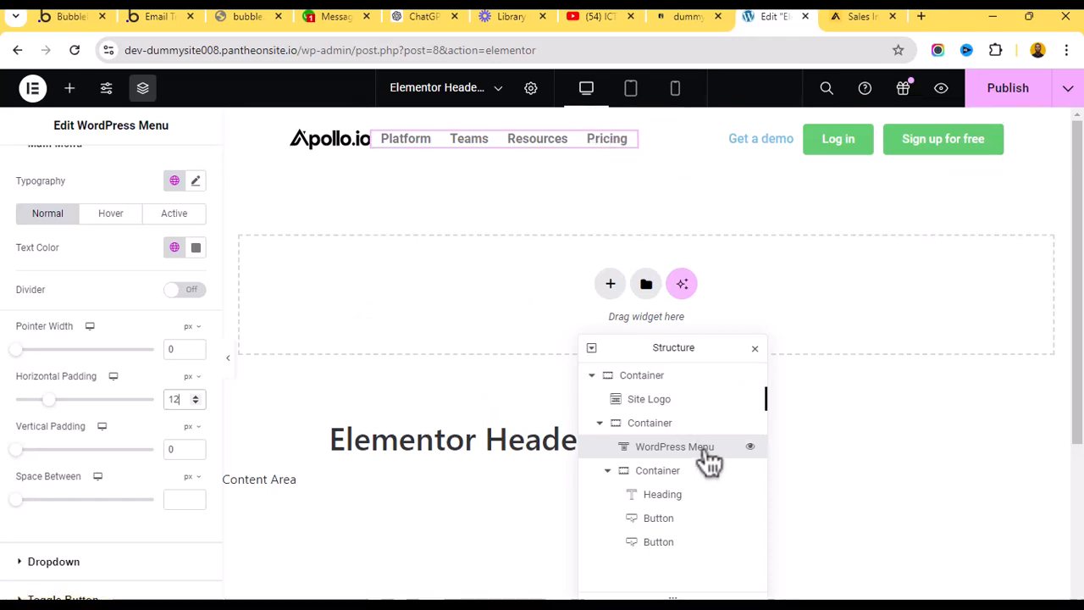
# Compare the logo-to-menu spacing with the Apollo.io reference site, and give the container holding the menu unlinked padding of 12 px left and 0 elsewhere.
pyautogui.click(683, 426)
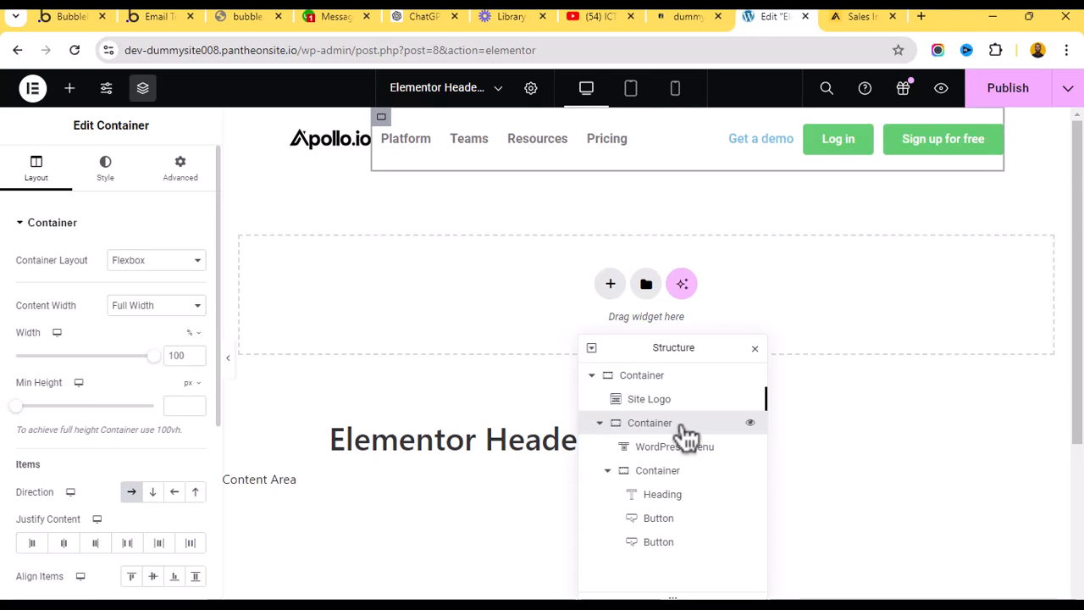
pyautogui.click(851, 16)
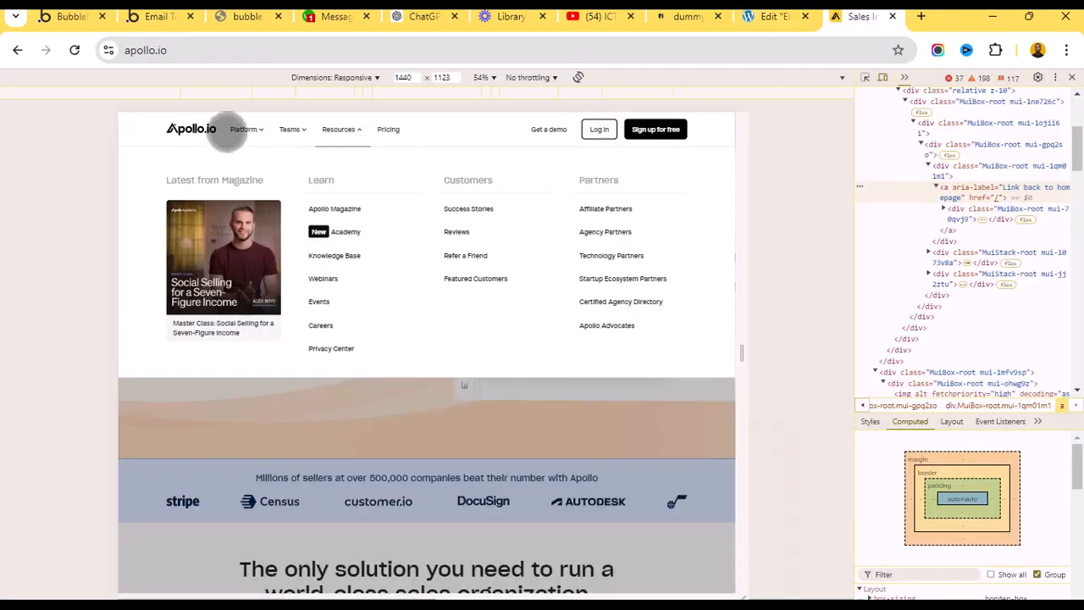
pyautogui.click(769, 16)
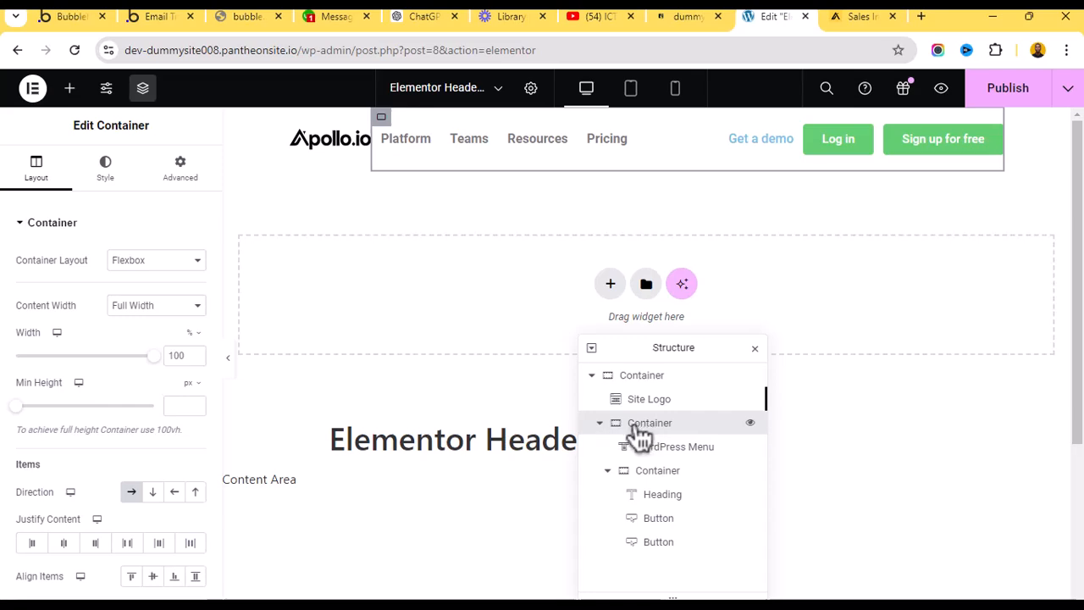
pyautogui.click(860, 16)
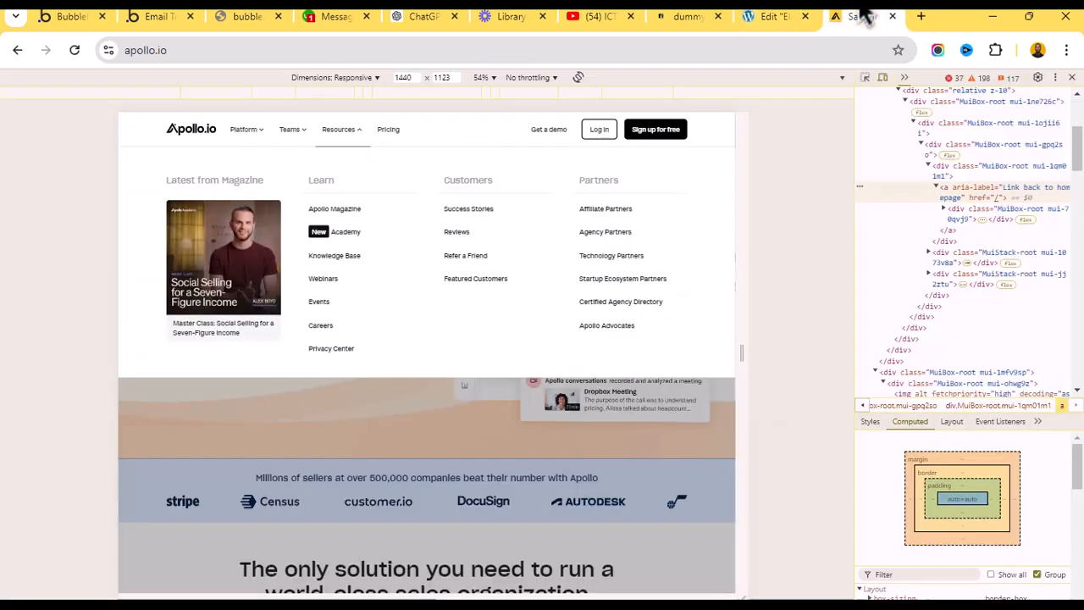
pyautogui.click(783, 16)
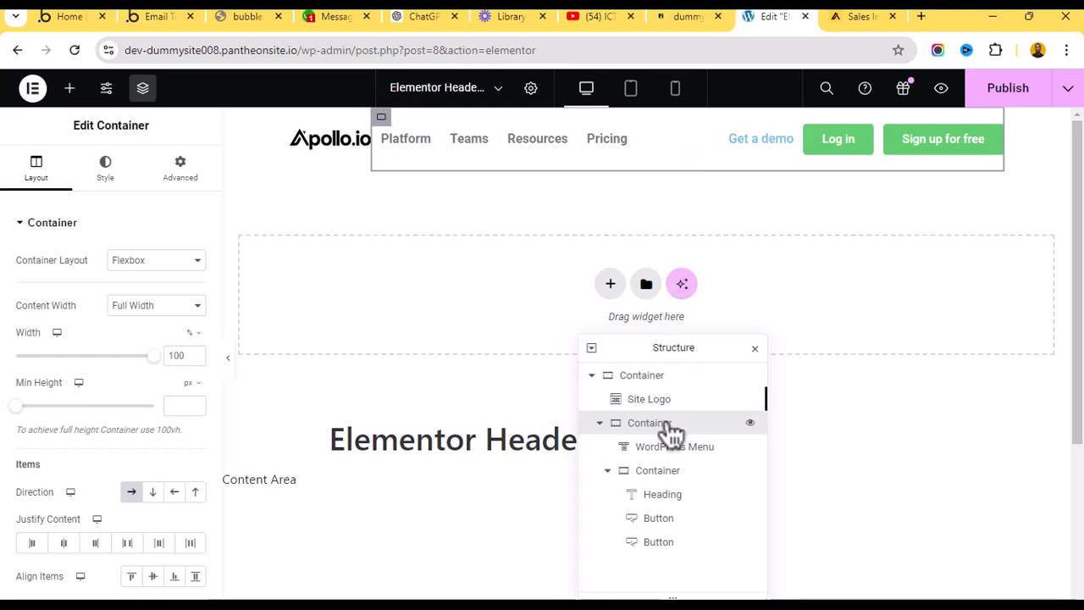
pyautogui.click(601, 423)
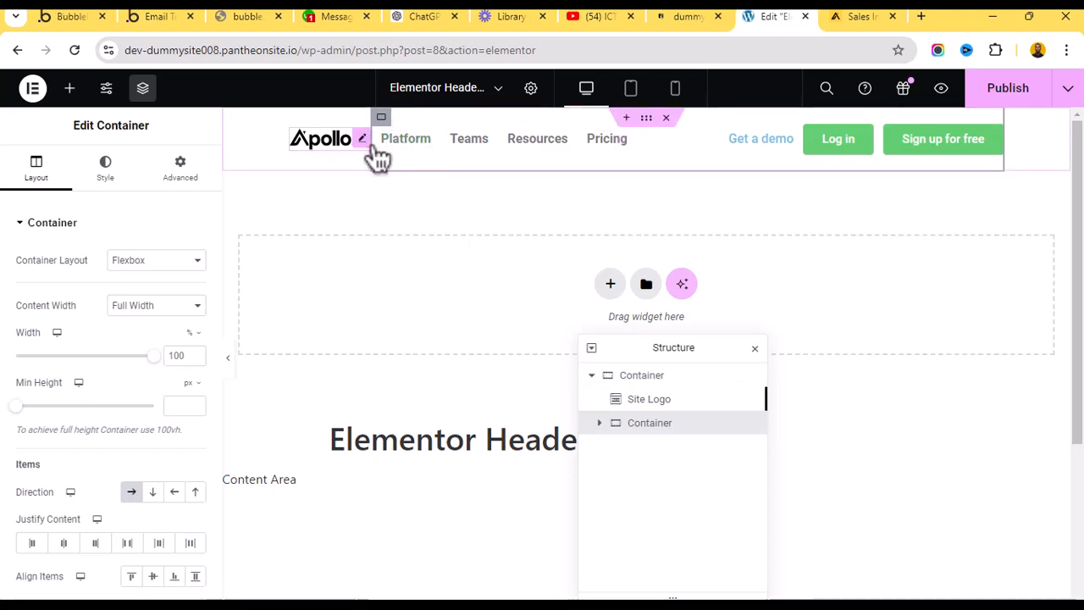
pyautogui.click(180, 170)
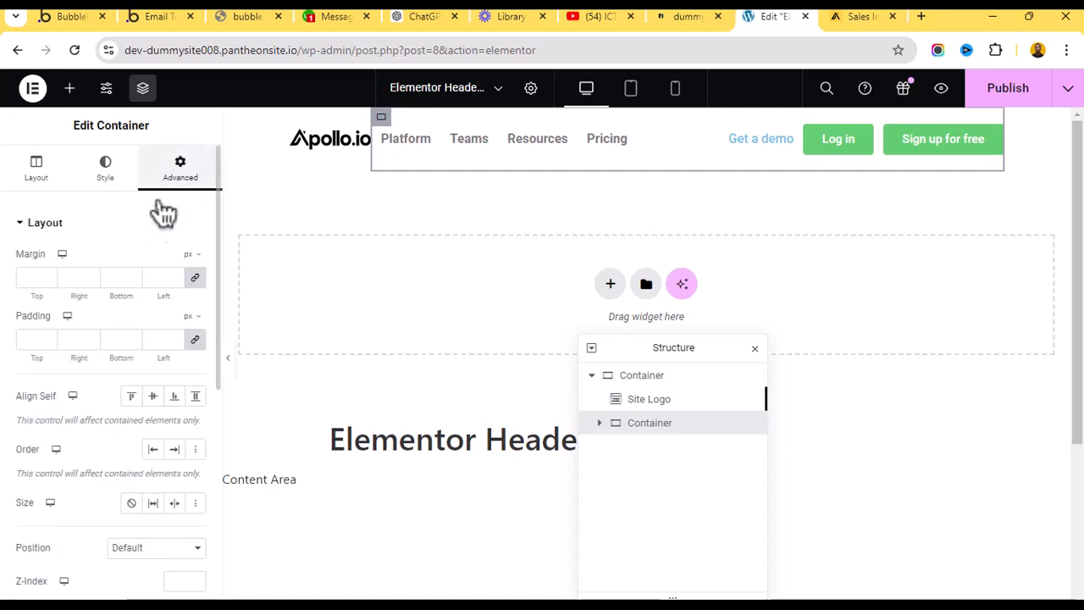
pyautogui.click(194, 341)
pyautogui.doubleClick(172, 345)
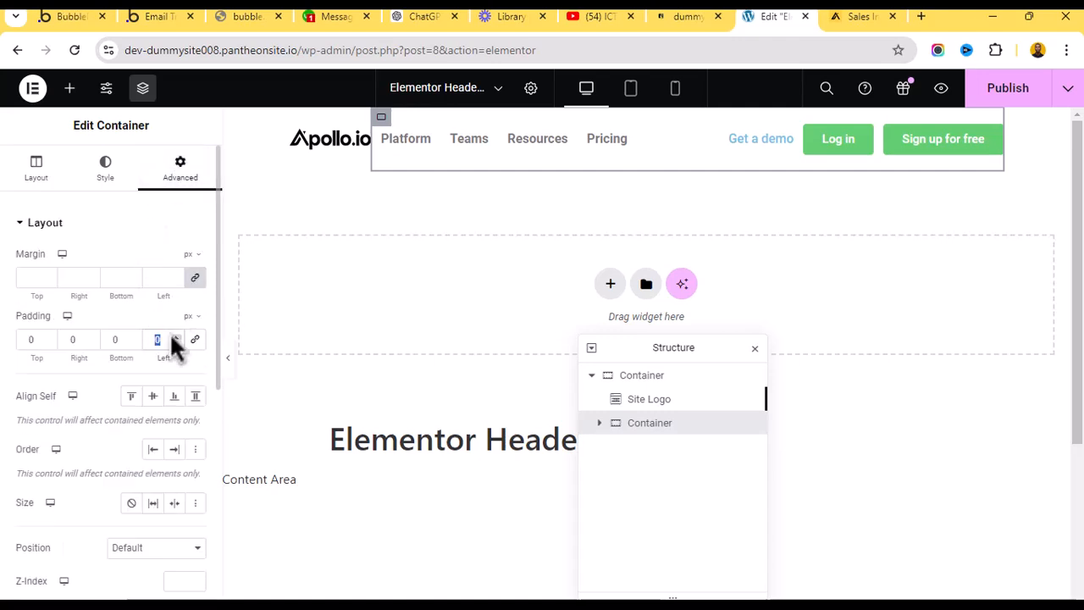
pyautogui.write('12')
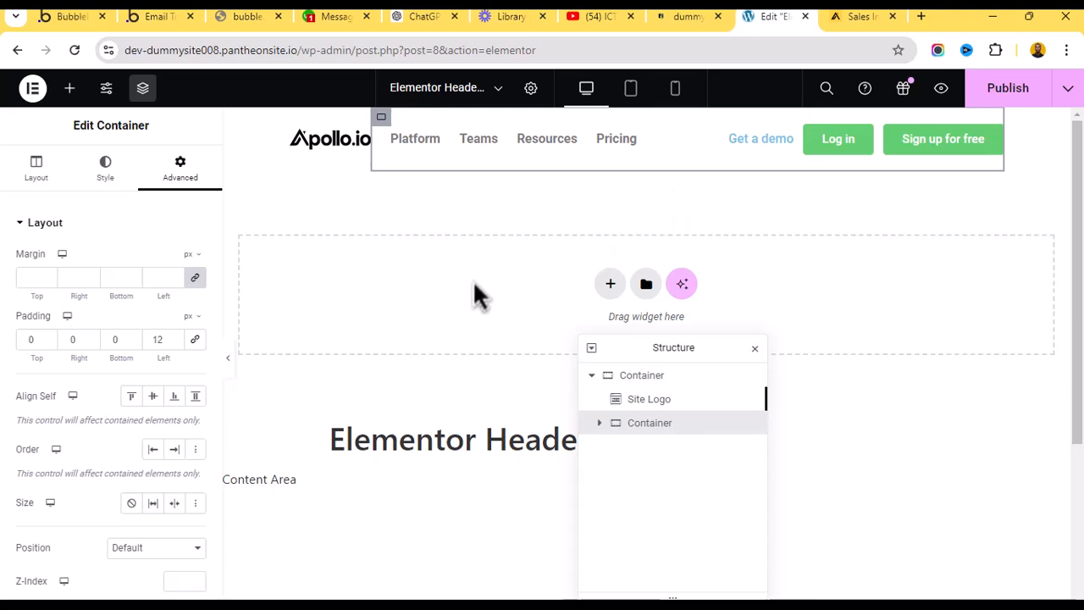
# Preview the header without the editing panel and compare its layout with the Apollo.io reference site, then restore the panel.
pyautogui.click(231, 361)
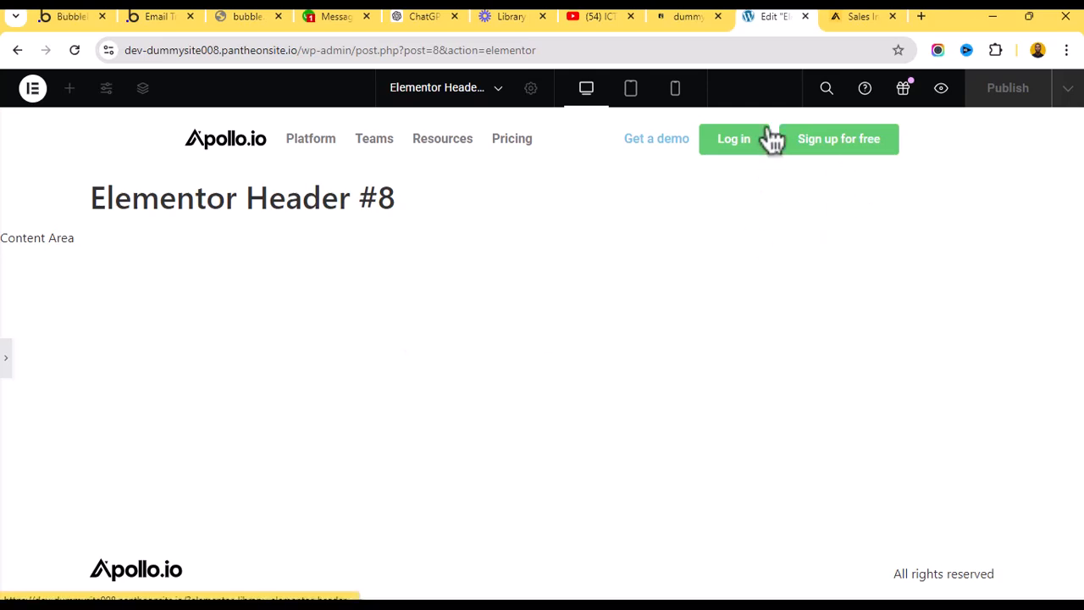
pyautogui.click(852, 15)
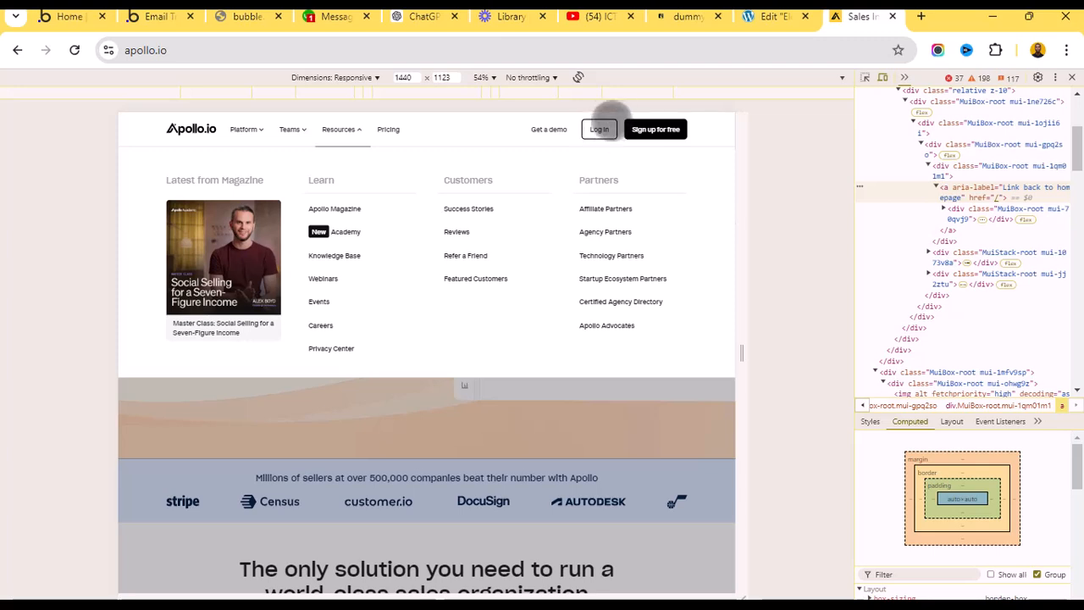
pyautogui.click(774, 16)
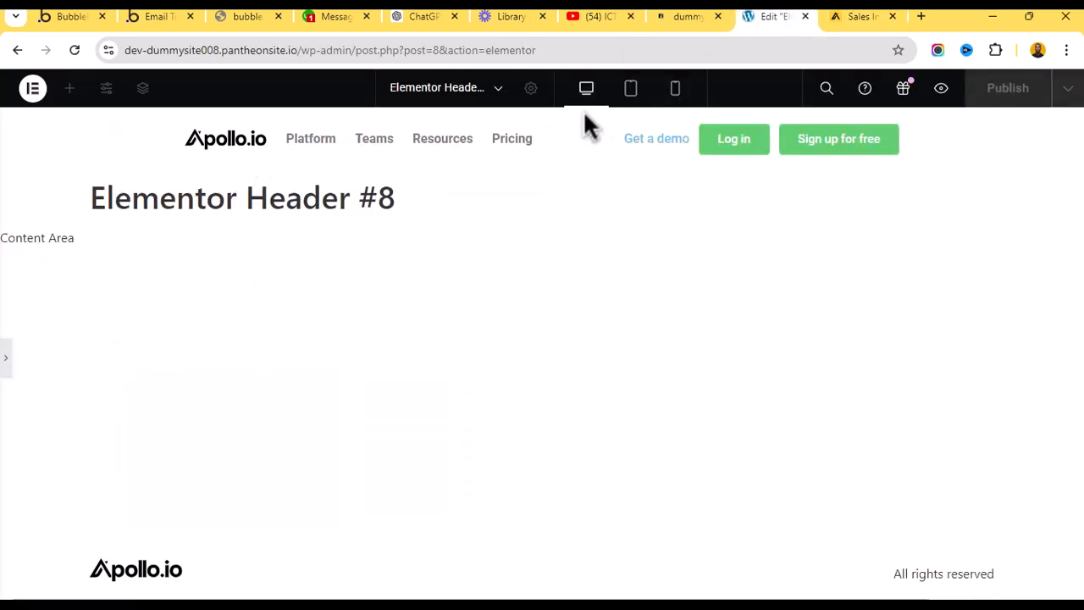
pyautogui.click(6, 360)
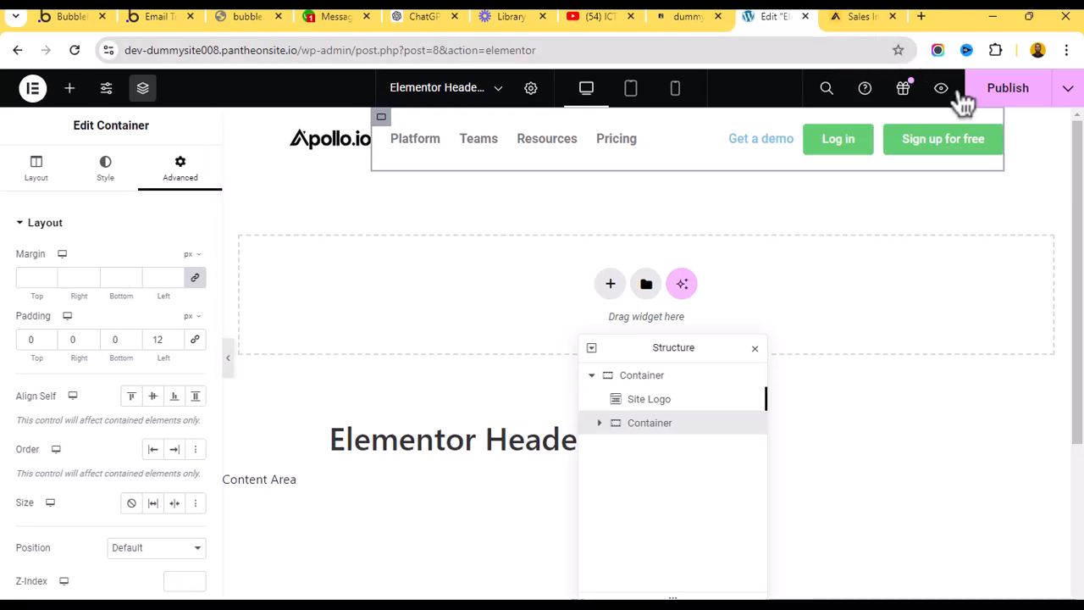
# Set the "Log in" button's background color to 000000.
pyautogui.click(106, 170)
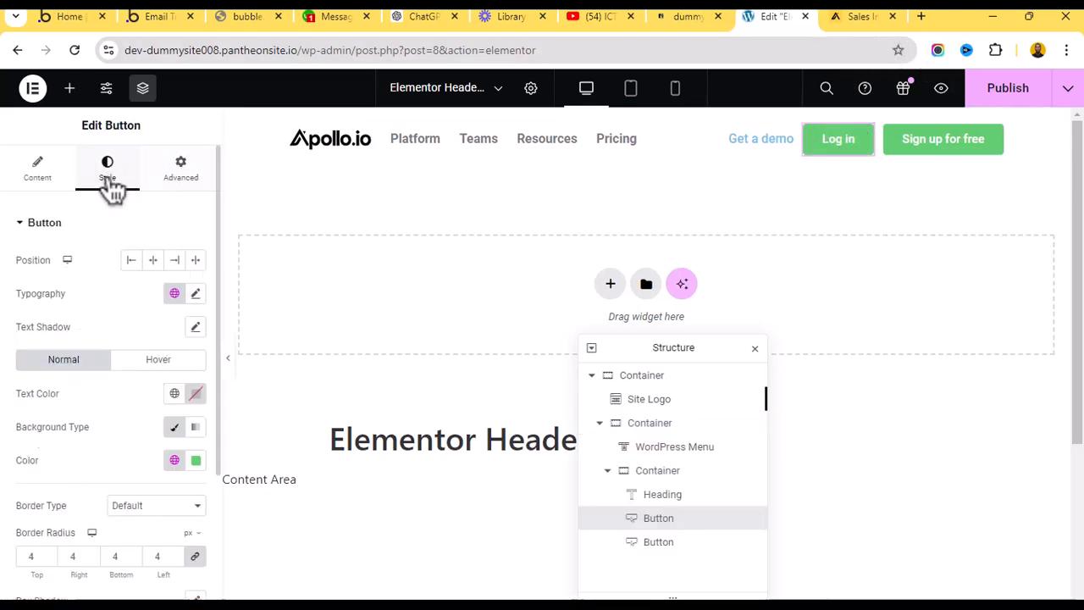
pyautogui.click(175, 460)
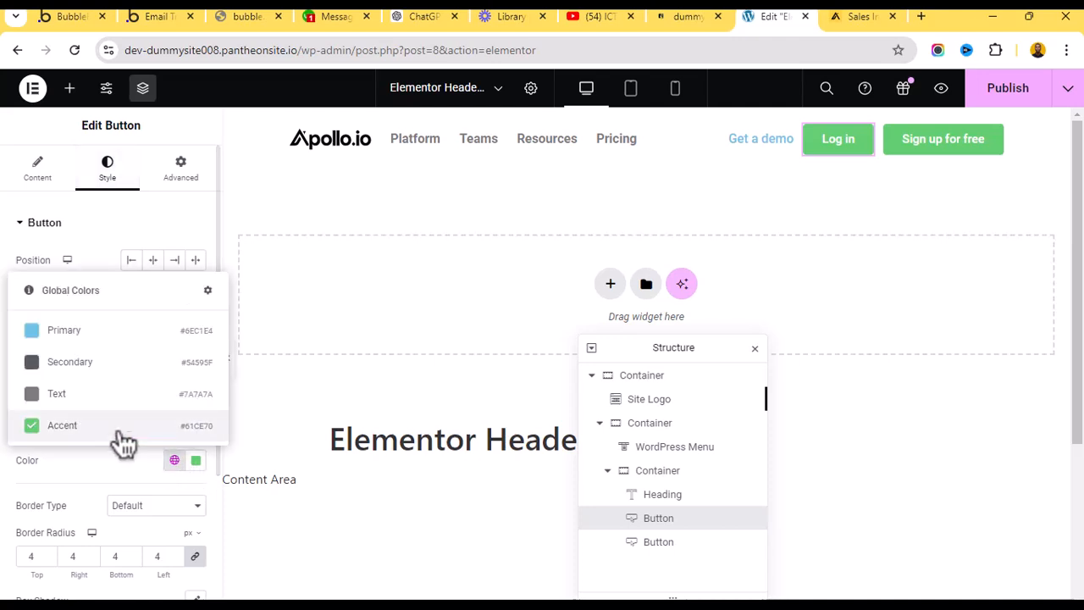
pyautogui.click(194, 462)
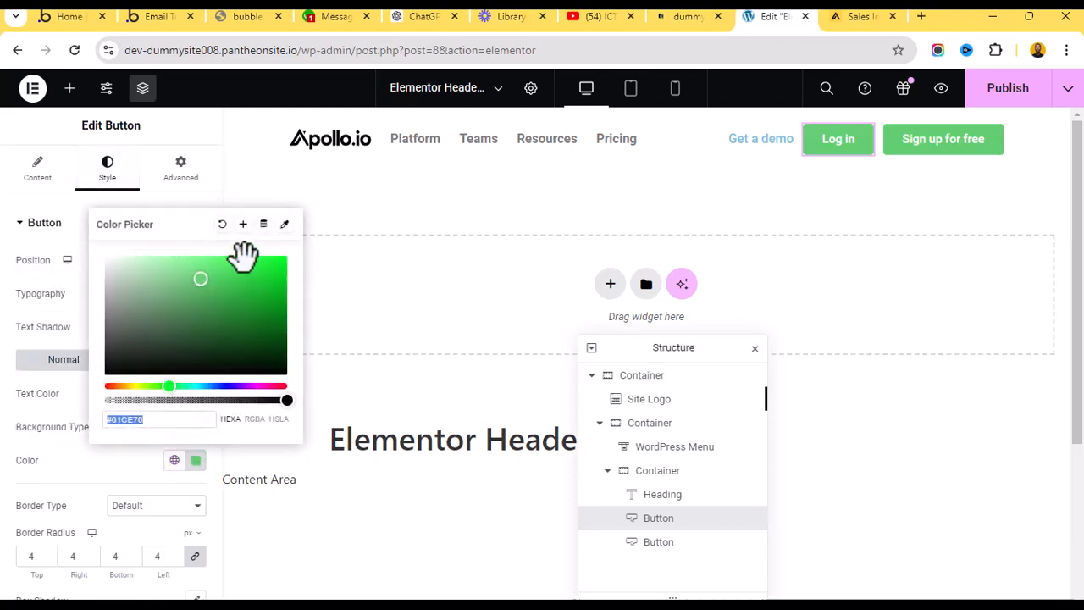
pyautogui.click(231, 231)
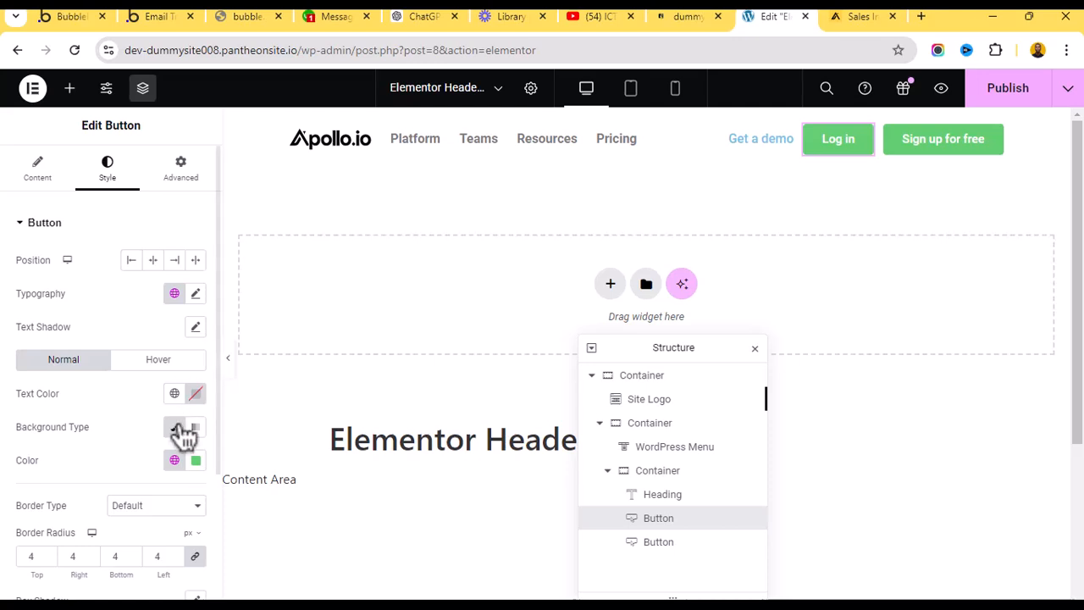
pyautogui.click(196, 460)
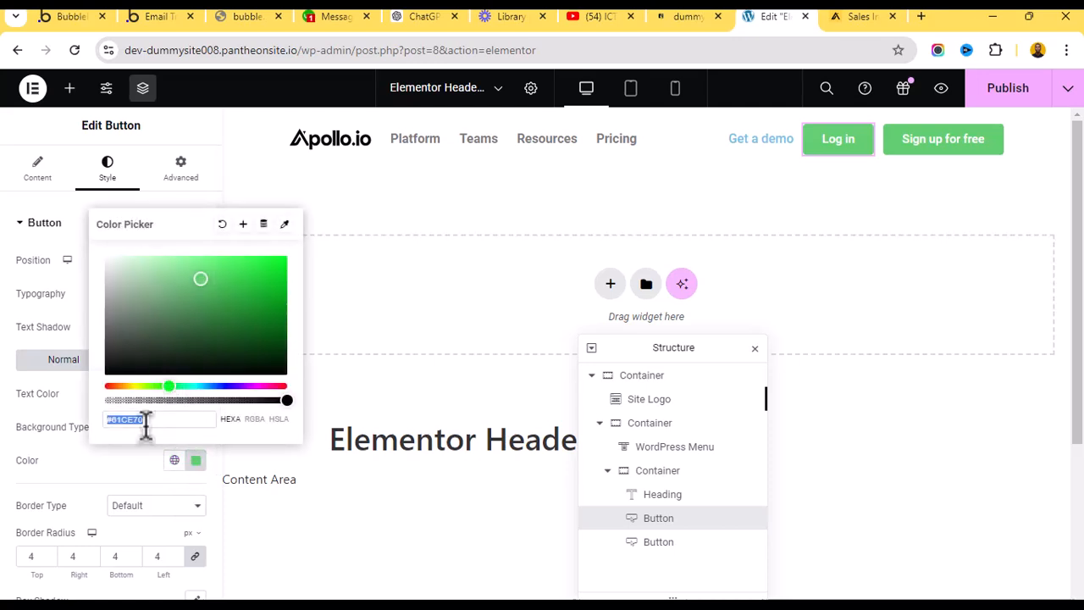
pyautogui.write('000000')
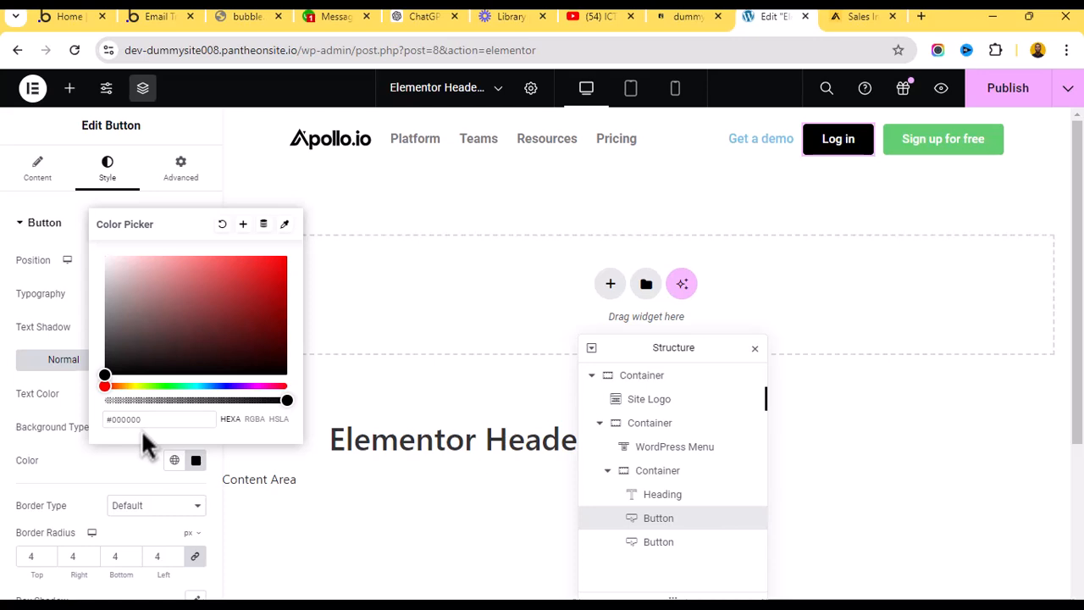
# Set the "Log in" button's background color to #FFFFFF and make it fully transparent.
pyautogui.click(145, 421)
pyautogui.doubleClick(129, 419)
pyautogui.write('#FFFFFF')
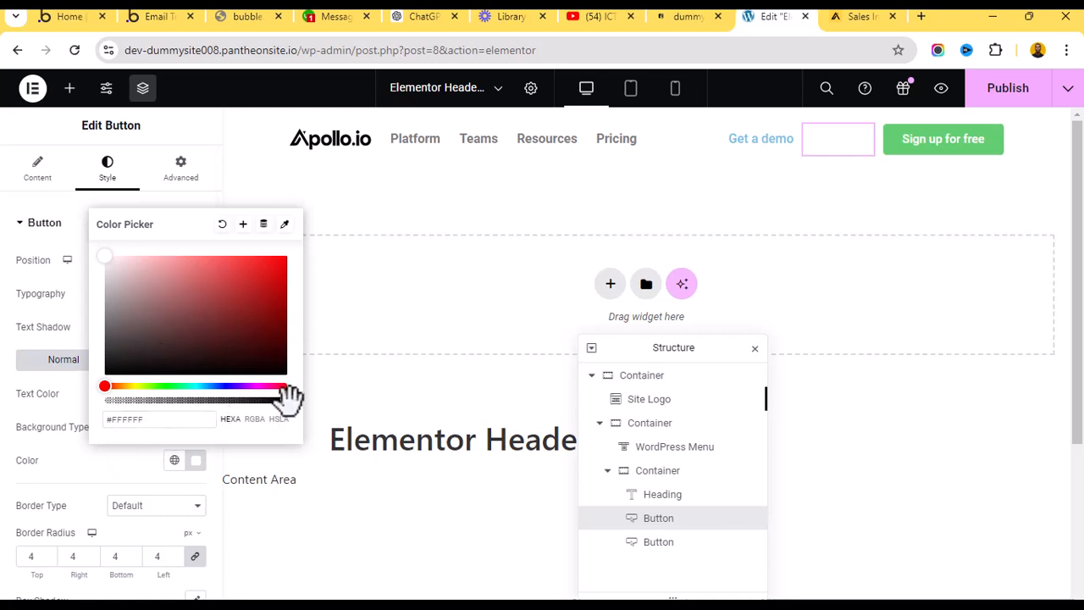
pyautogui.moveTo(285, 398); pyautogui.dragTo(68, 398)
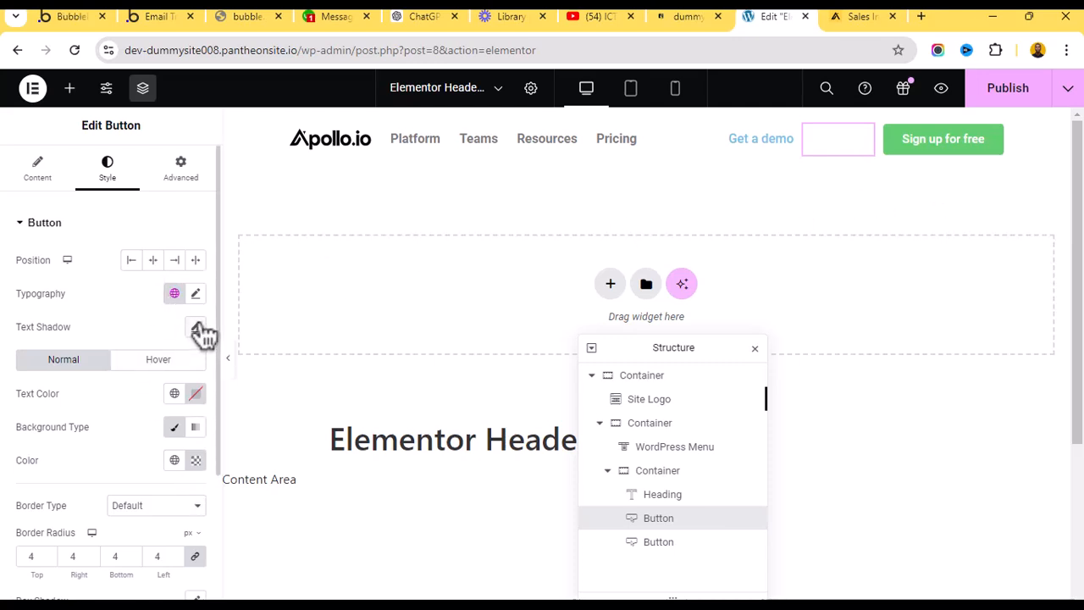
# Set the "Log in" button's normal-state text color to 000000.
pyautogui.scroll(-1, 142, 414)
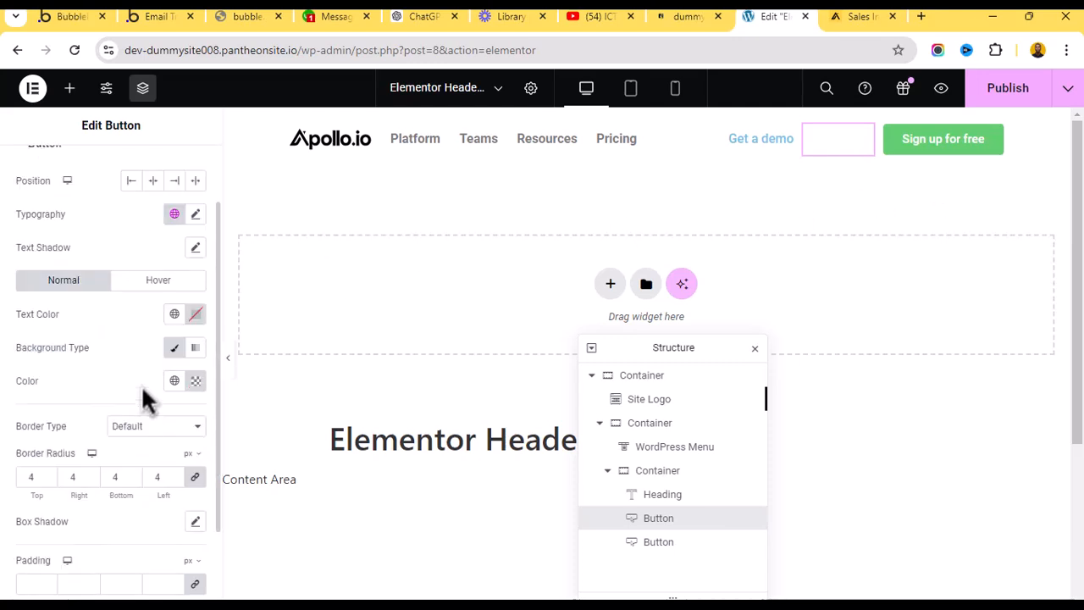
pyautogui.click(174, 314)
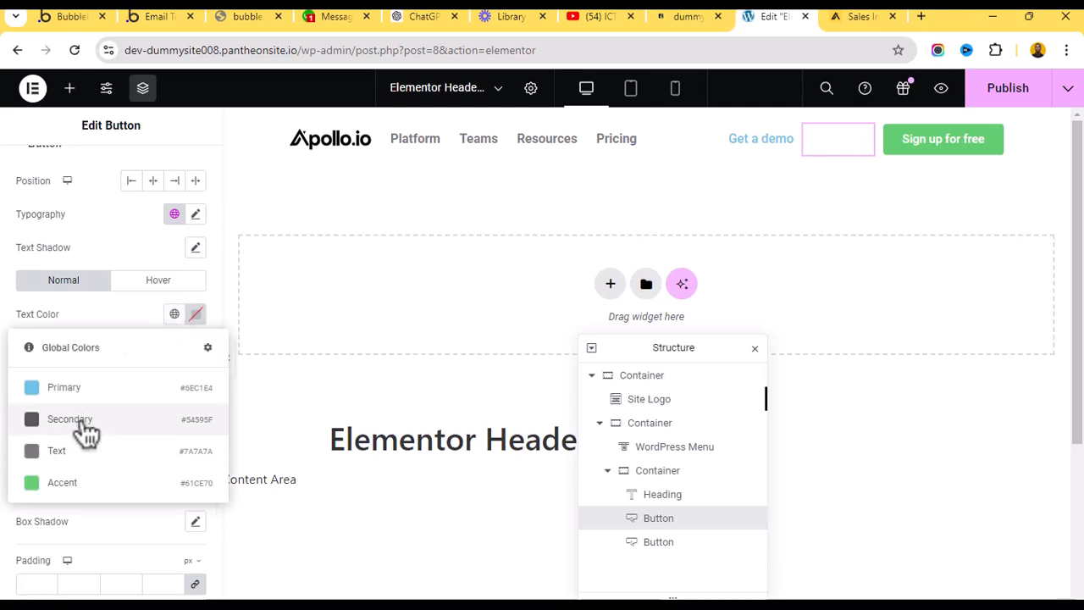
pyautogui.click(196, 315)
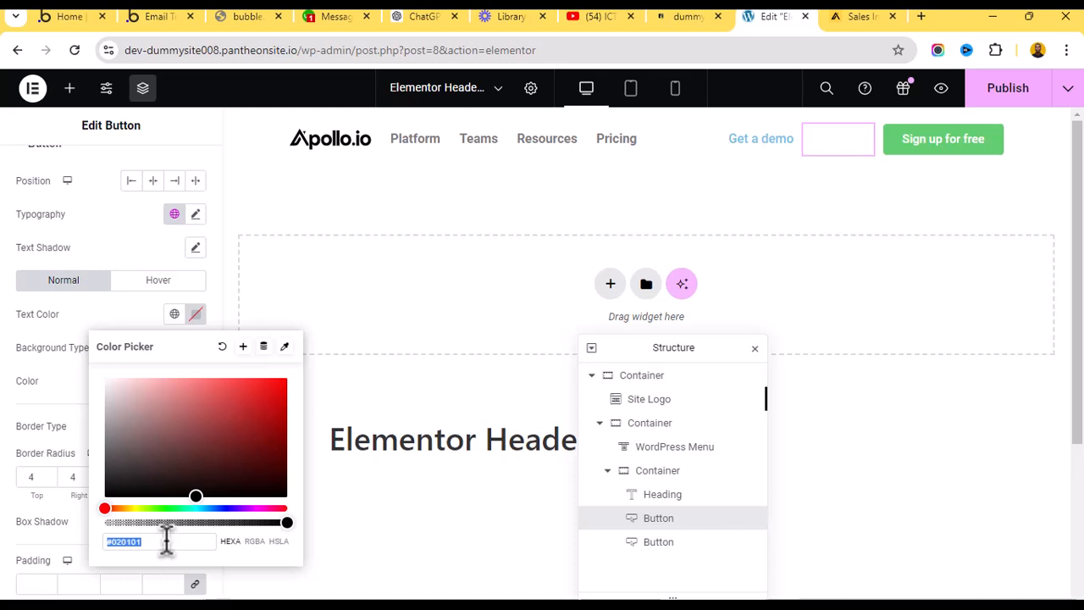
pyautogui.write('000000')
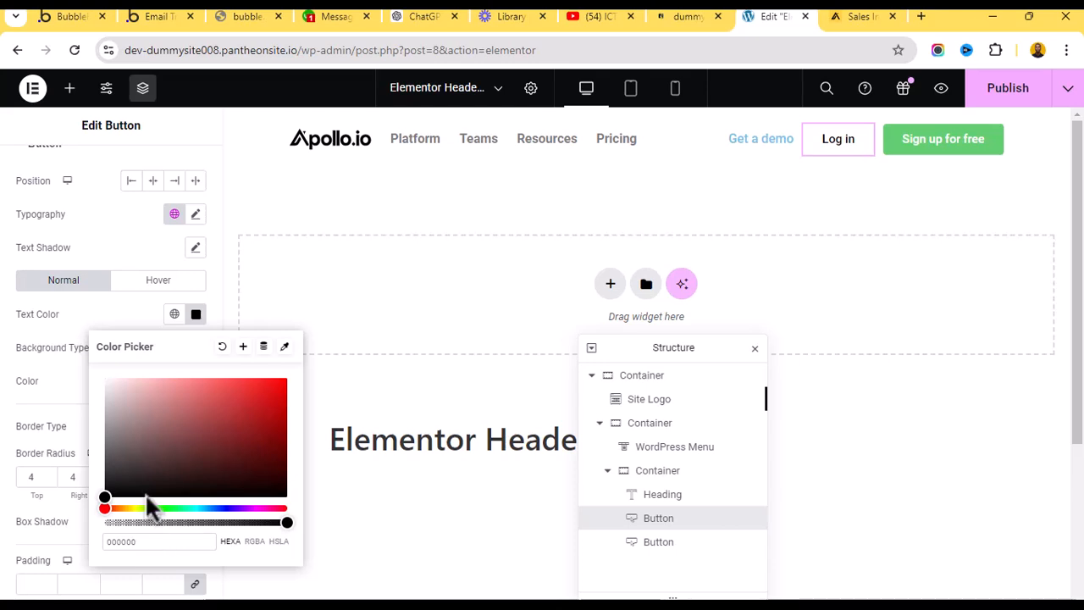
pyautogui.click(81, 322)
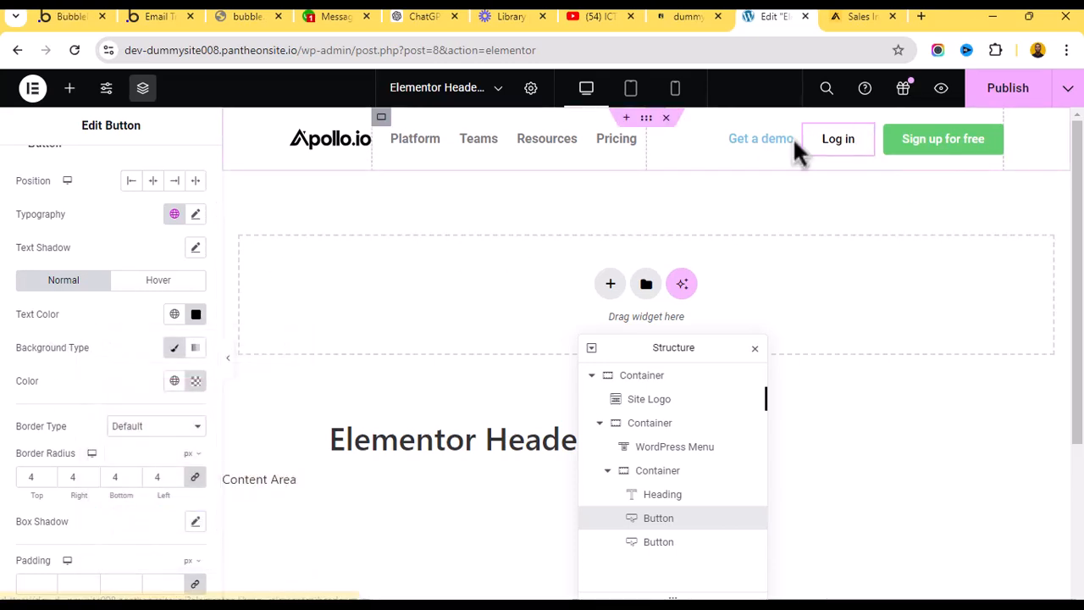
# Give the "Log in" button a Solid border with a width of 2 px on all sides.
pyautogui.scroll(-2, 126, 380)
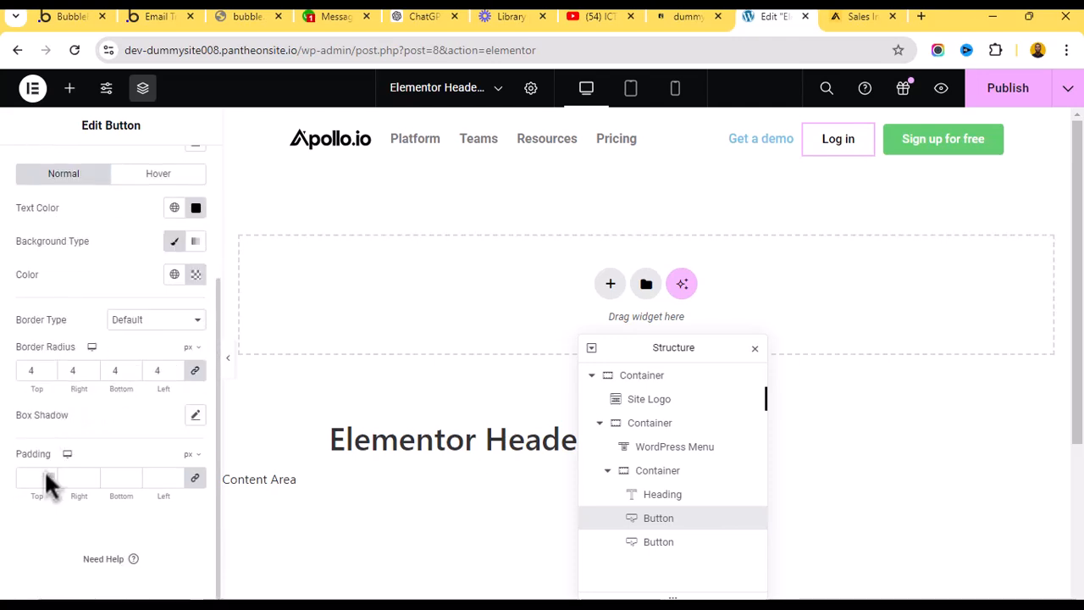
pyautogui.click(157, 323)
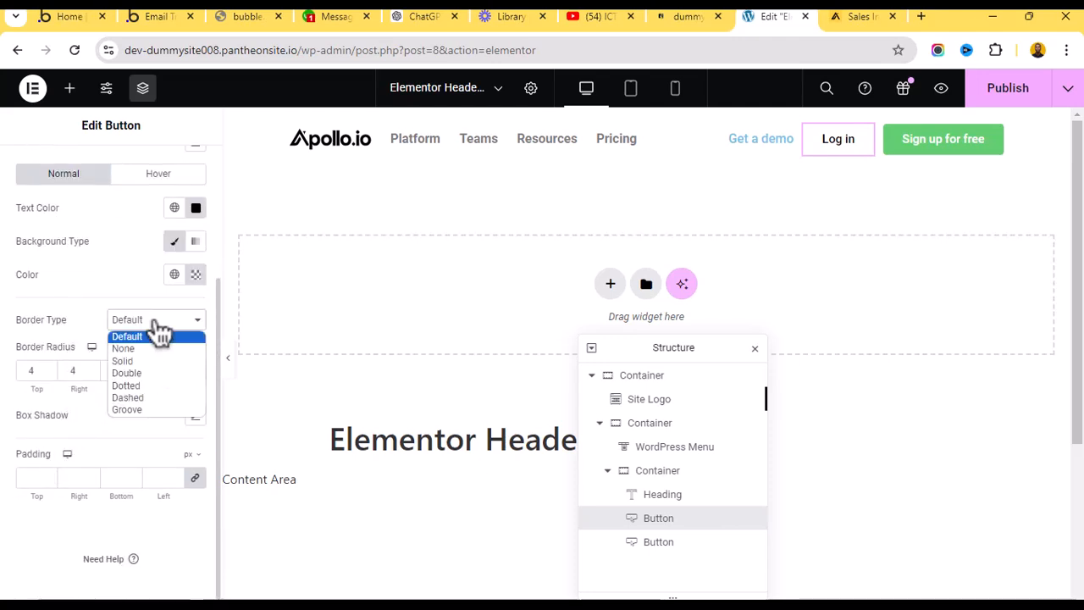
pyautogui.click(126, 360)
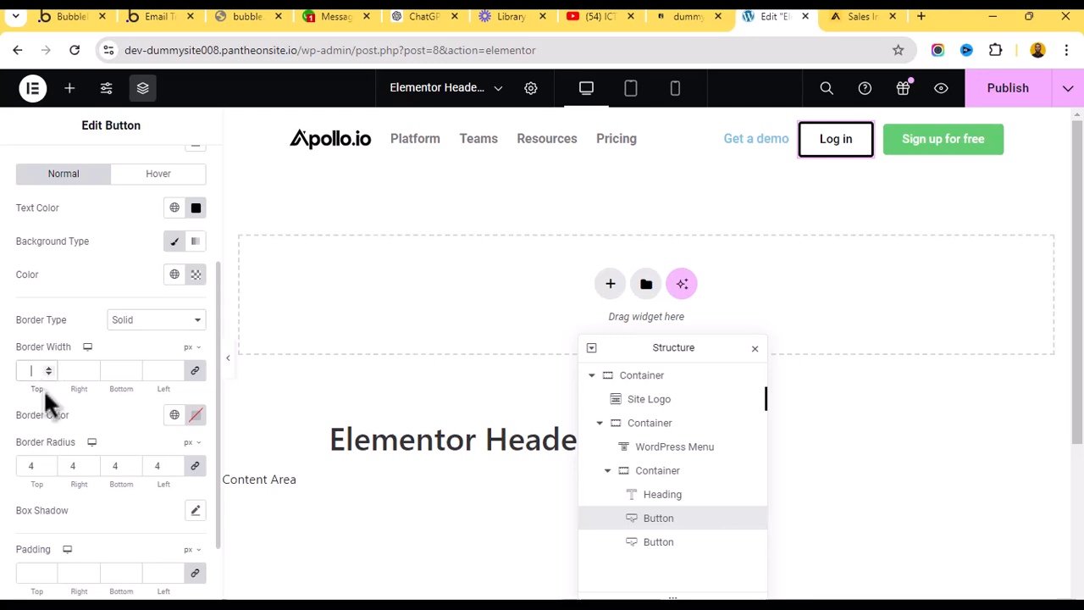
pyautogui.click(48, 367)
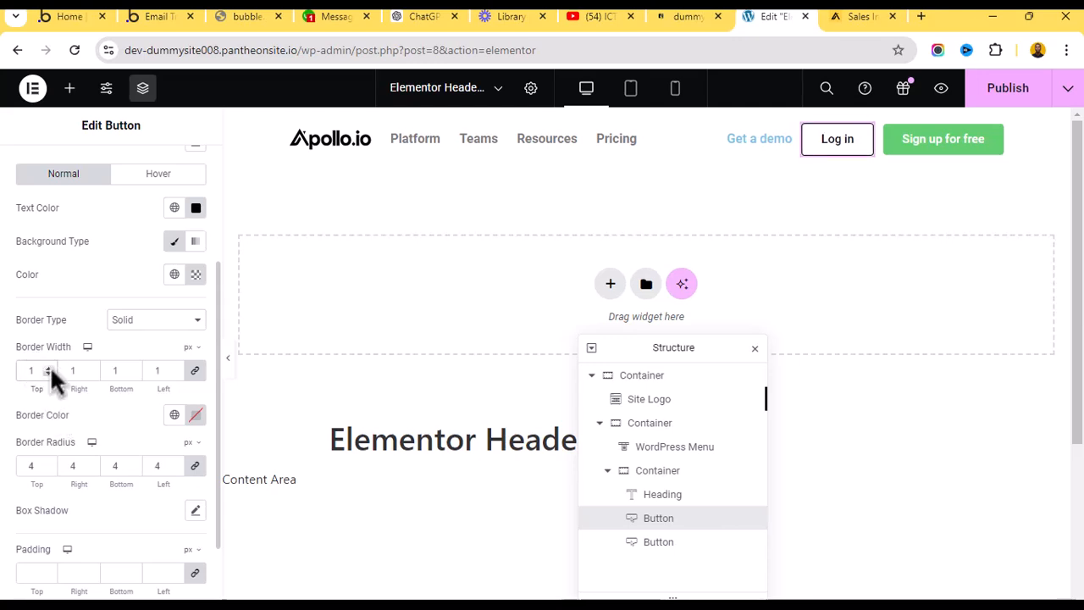
pyautogui.click(50, 366)
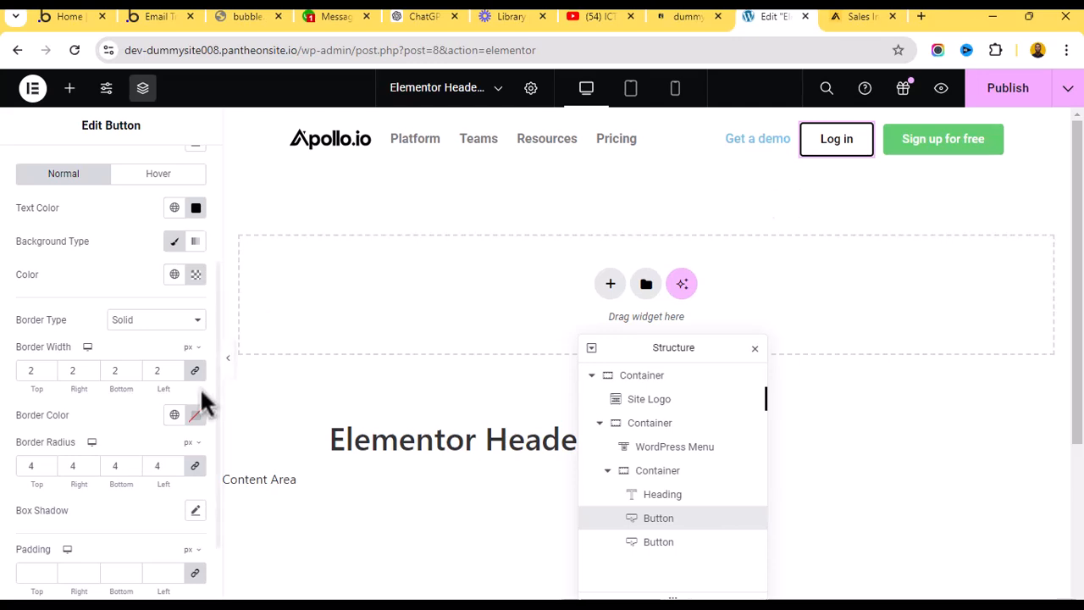
# Set the "Log in" button's border color to near-black #030303.
pyautogui.click(175, 415)
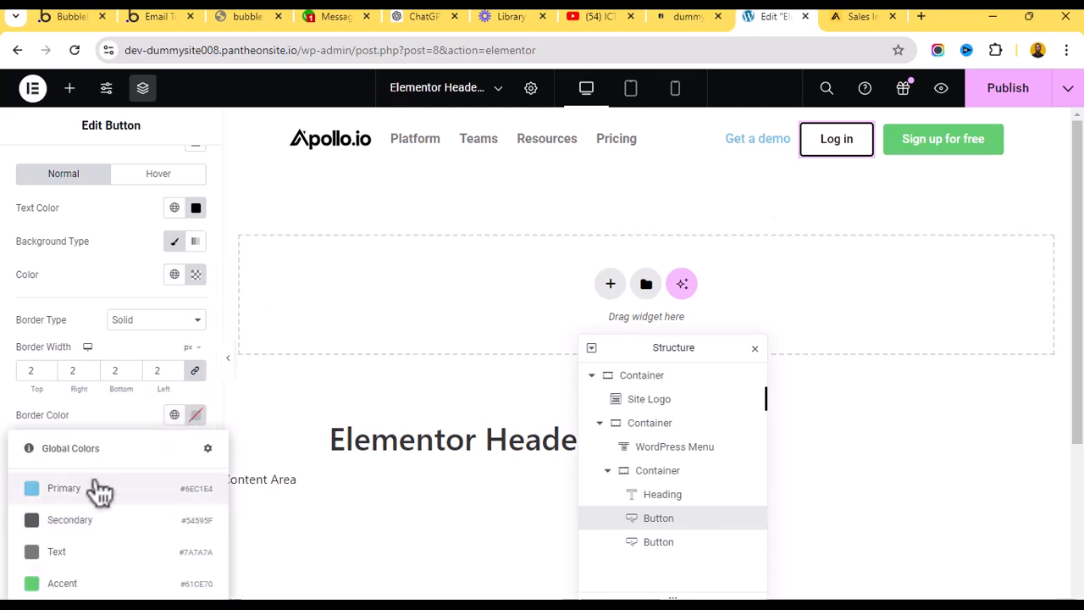
pyautogui.click(196, 415)
pyautogui.moveTo(142, 293); pyautogui.dragTo(97, 339)
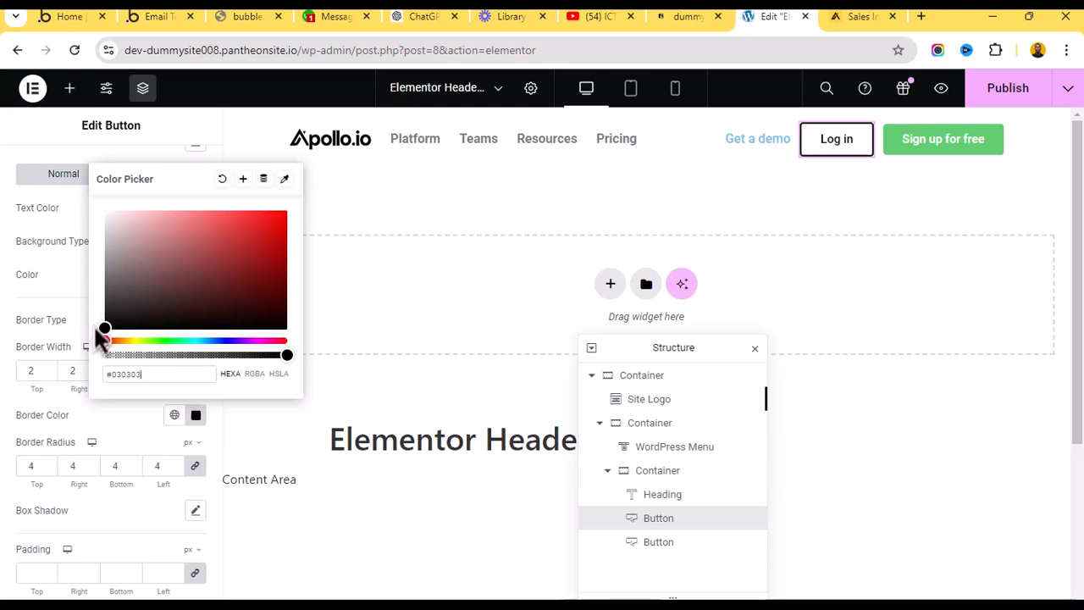
pyautogui.click(127, 421)
# Check the "Sign up for free" button on the Apollo.io reference site and set its counterpart's background color to 000000 in Elementor.
pyautogui.click(900, 146)
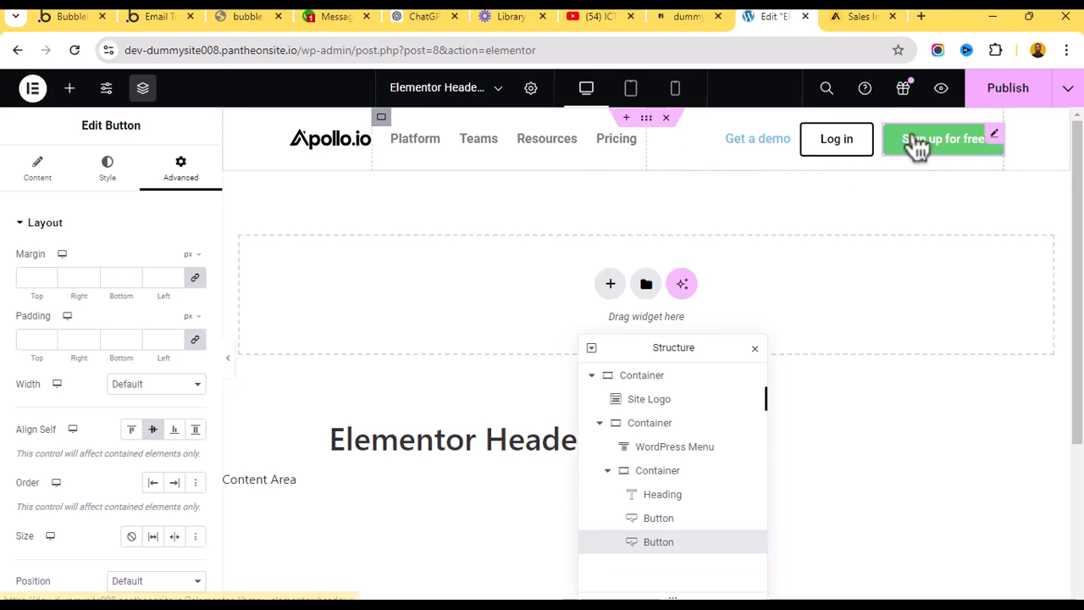
pyautogui.click(855, 16)
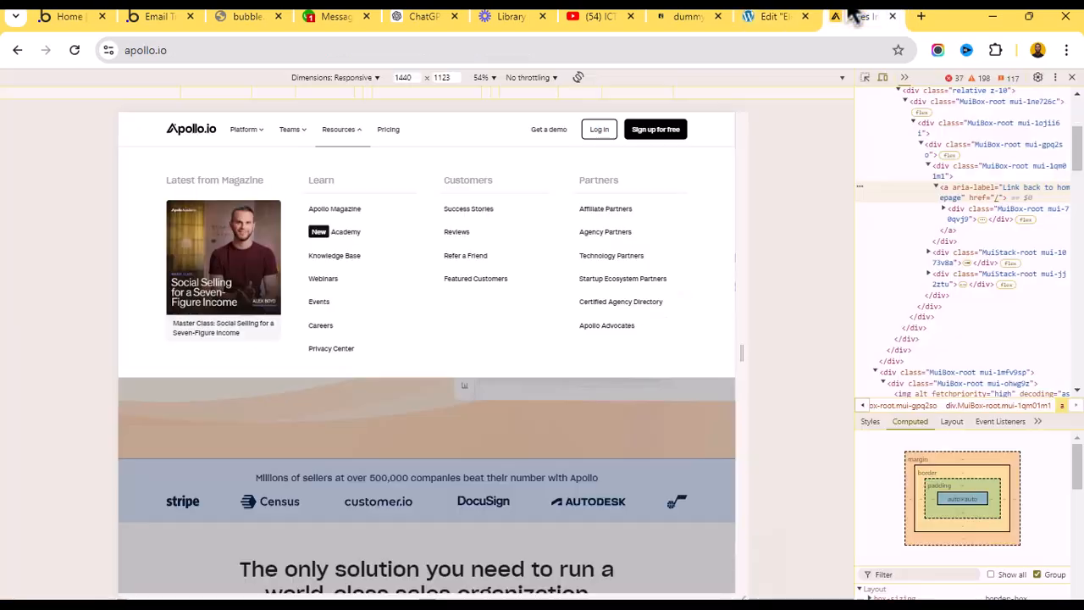
pyautogui.click(794, 16)
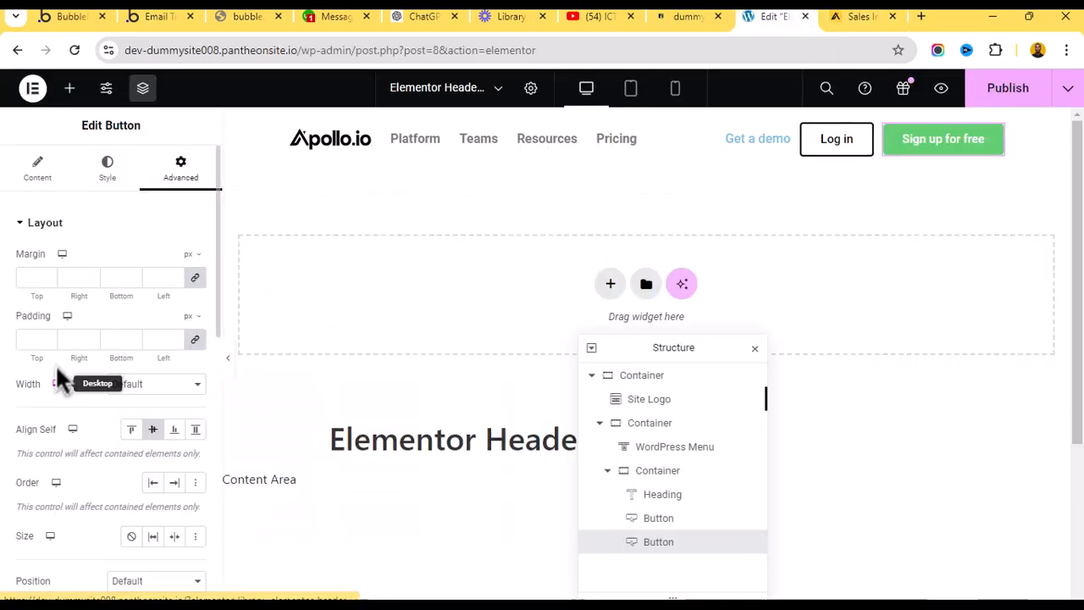
pyautogui.click(103, 179)
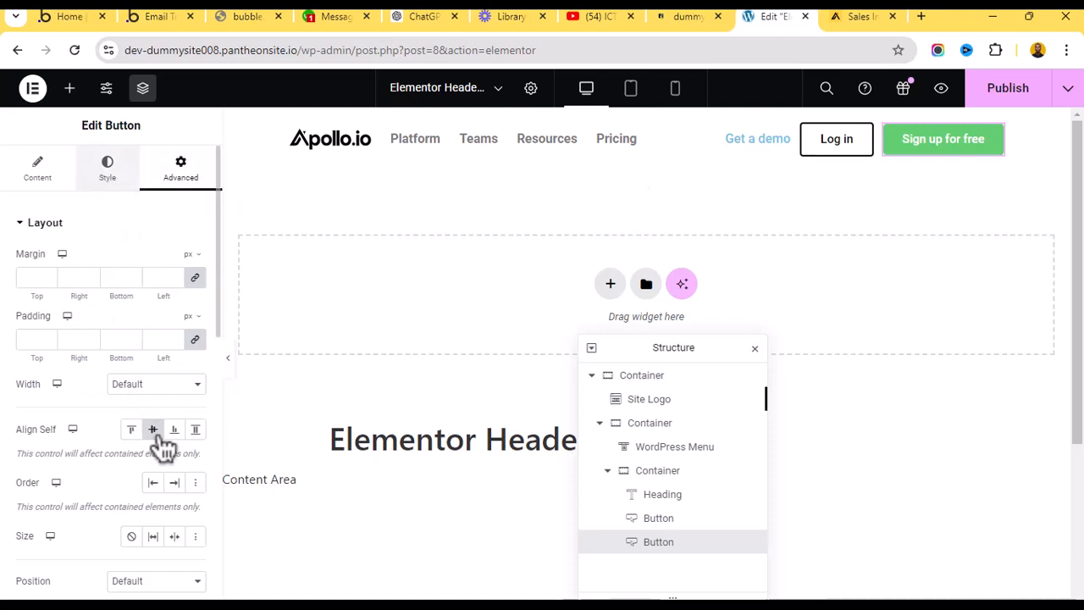
pyautogui.click(175, 460)
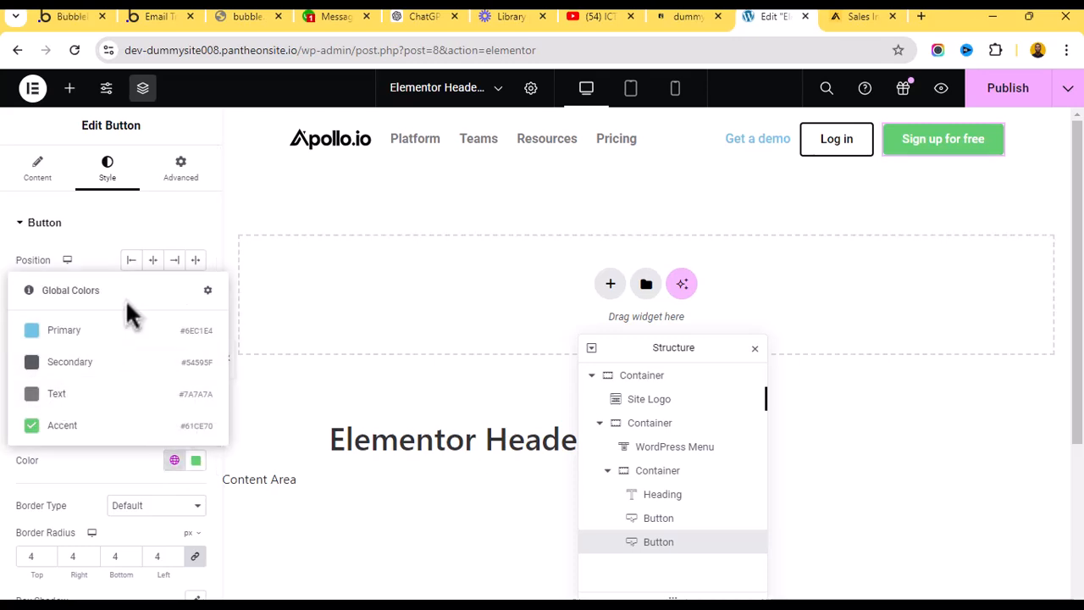
pyautogui.click(198, 462)
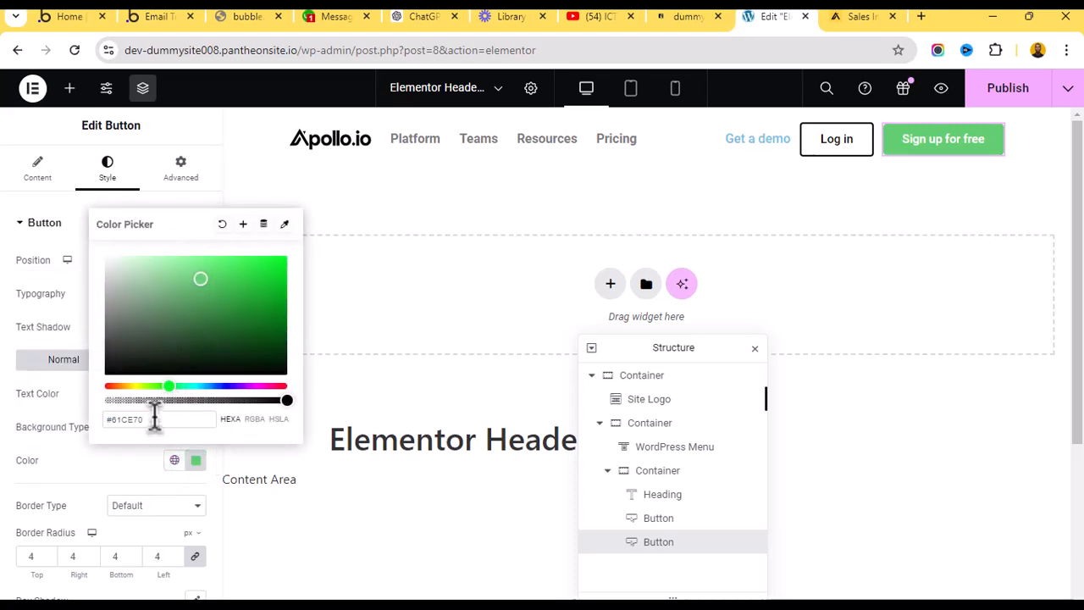
pyautogui.write('000000')
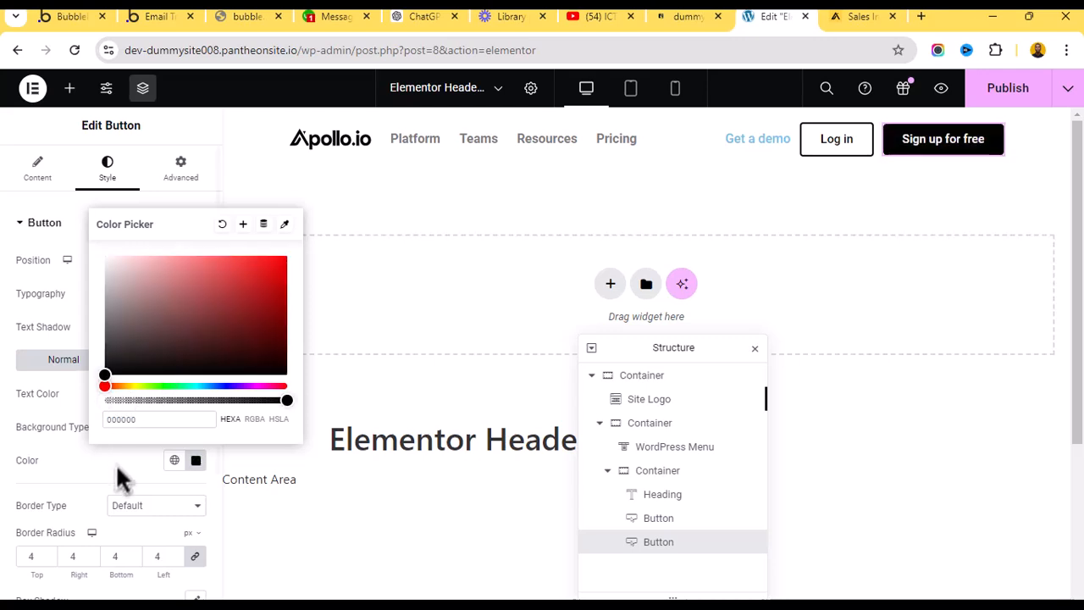
pyautogui.click(118, 469)
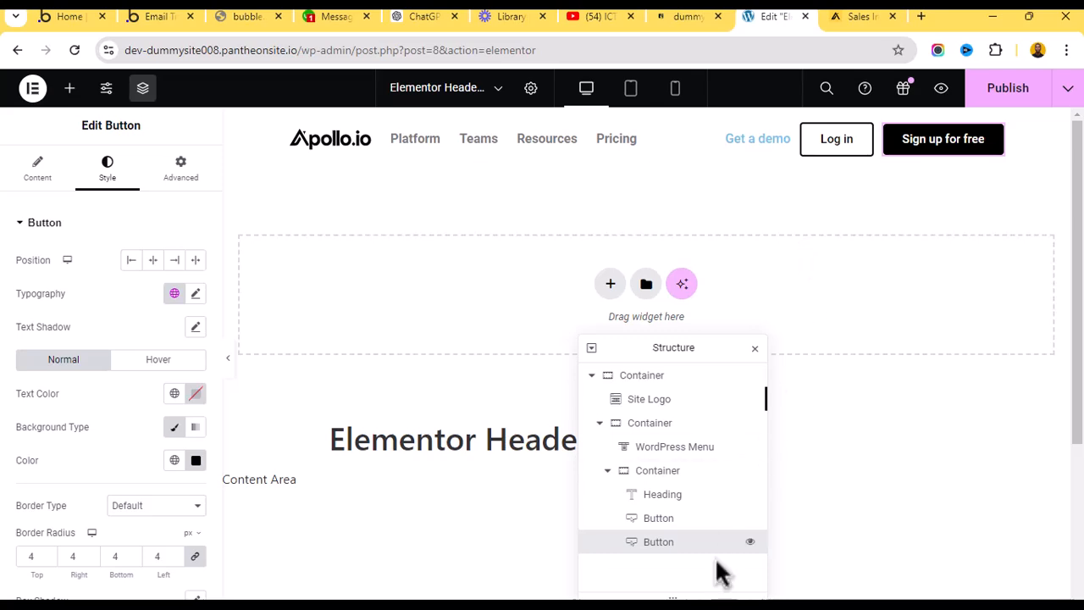
# Compare the header buttons with the Apollo.io reference site, and open the "Sign up for free" button's advanced settings.
pyautogui.click(861, 17)
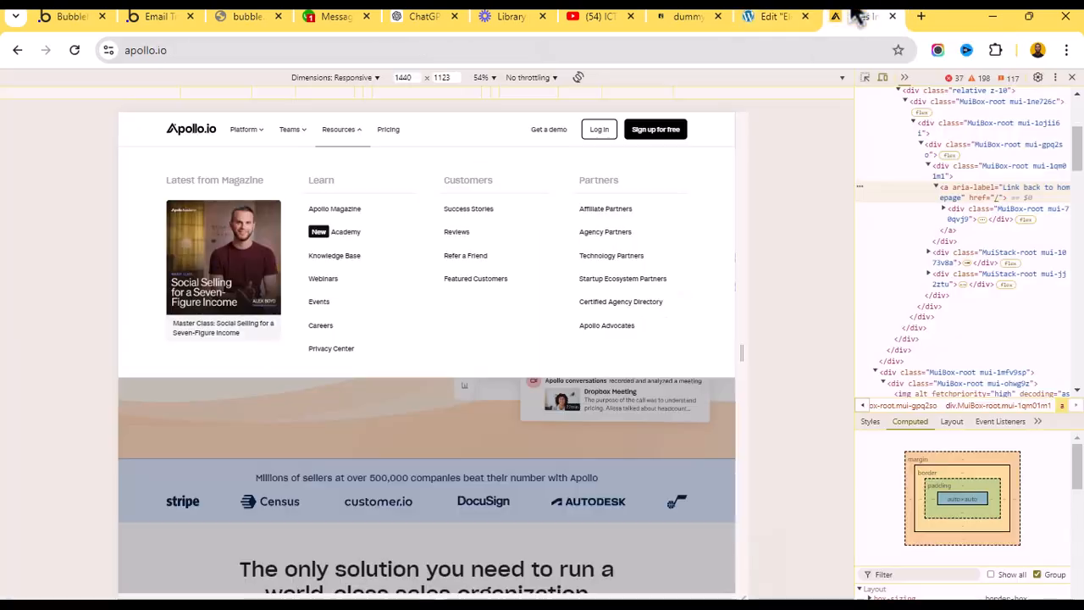
pyautogui.click(752, 20)
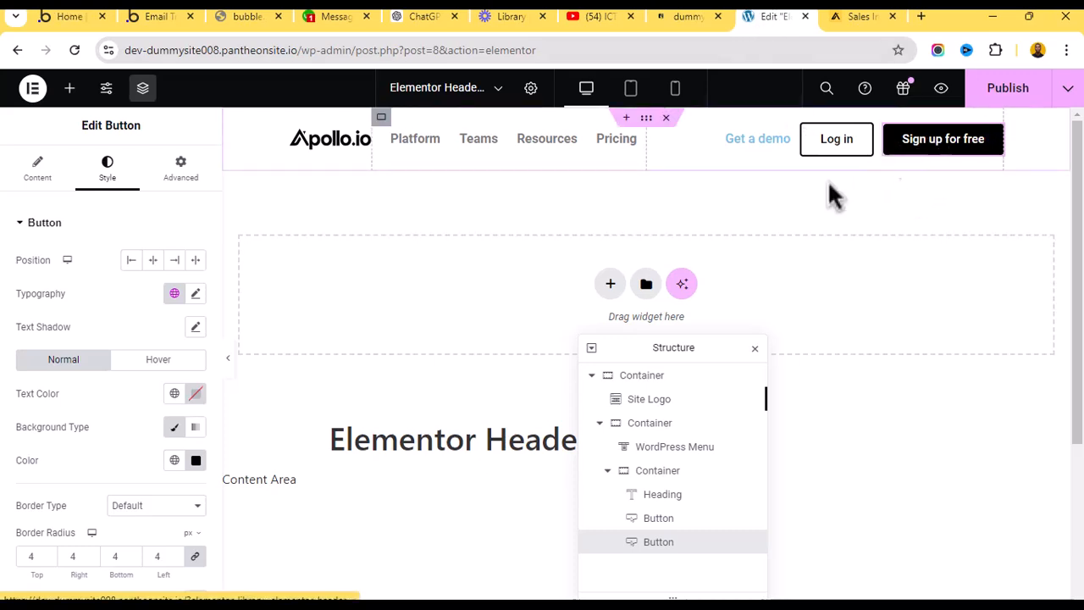
pyautogui.click(172, 179)
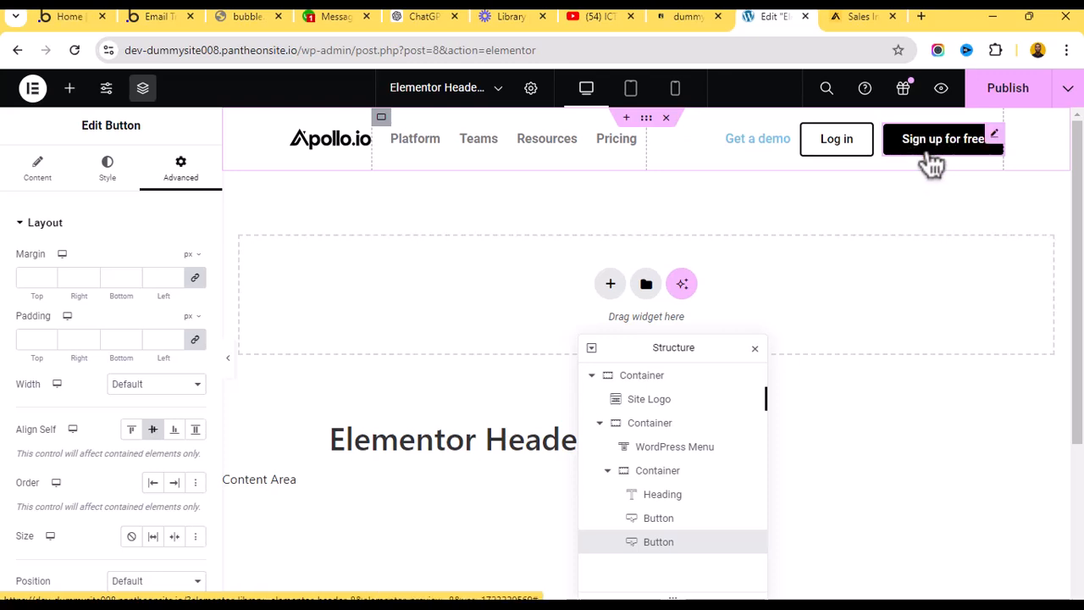
# Set the "Sign up for free" button's padding to 8 px top and bottom and 16 px right and left.
pyautogui.click(101, 178)
pyautogui.scroll(-3, 85, 472)
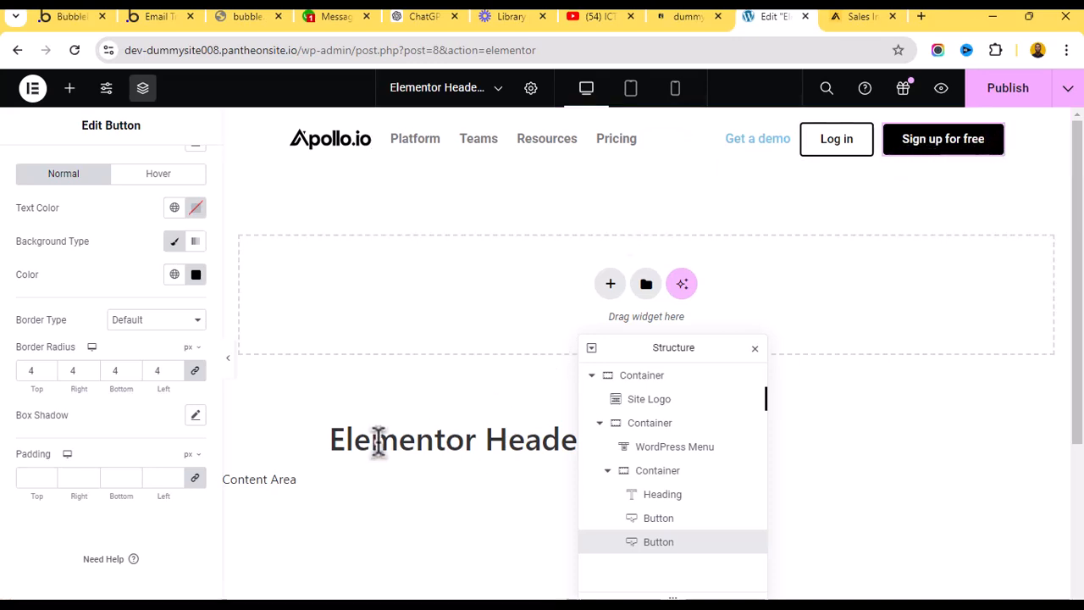
pyautogui.click(36, 478)
pyautogui.write('8')
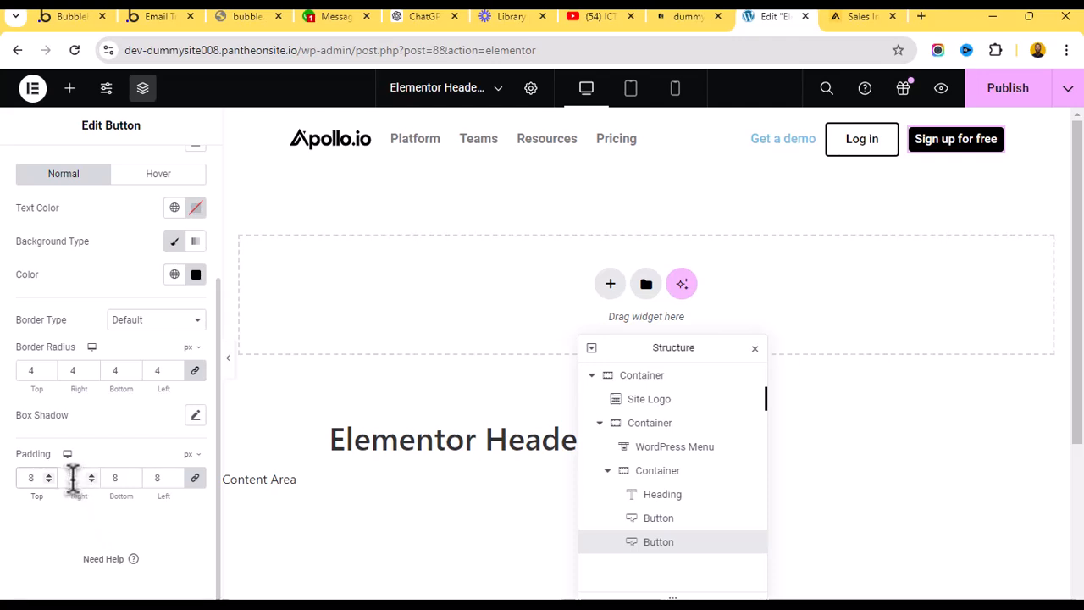
pyautogui.click(196, 477)
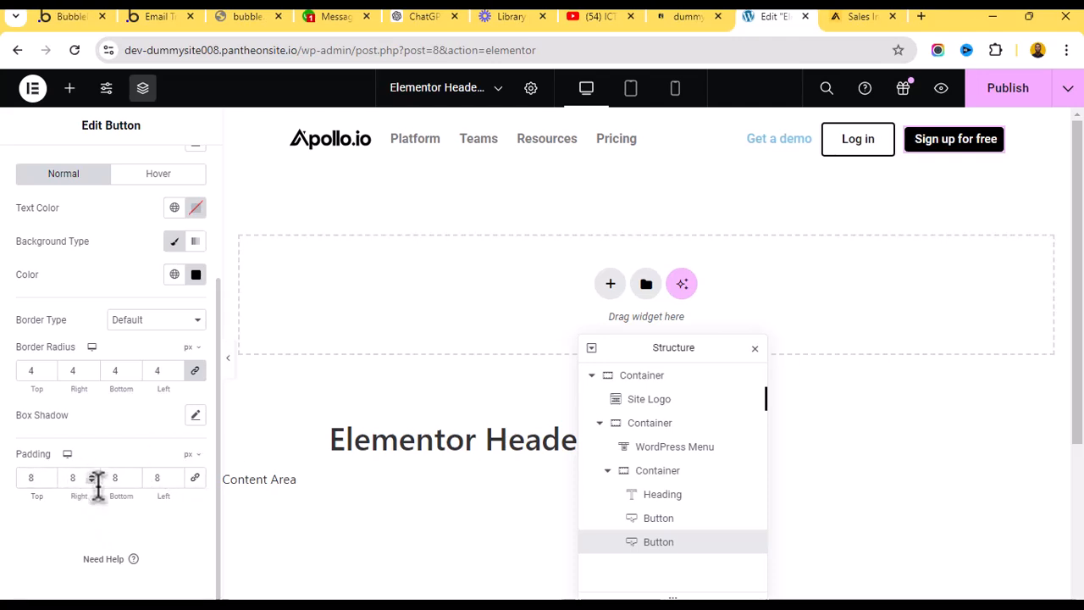
pyautogui.doubleClick(78, 478)
pyautogui.write('16')
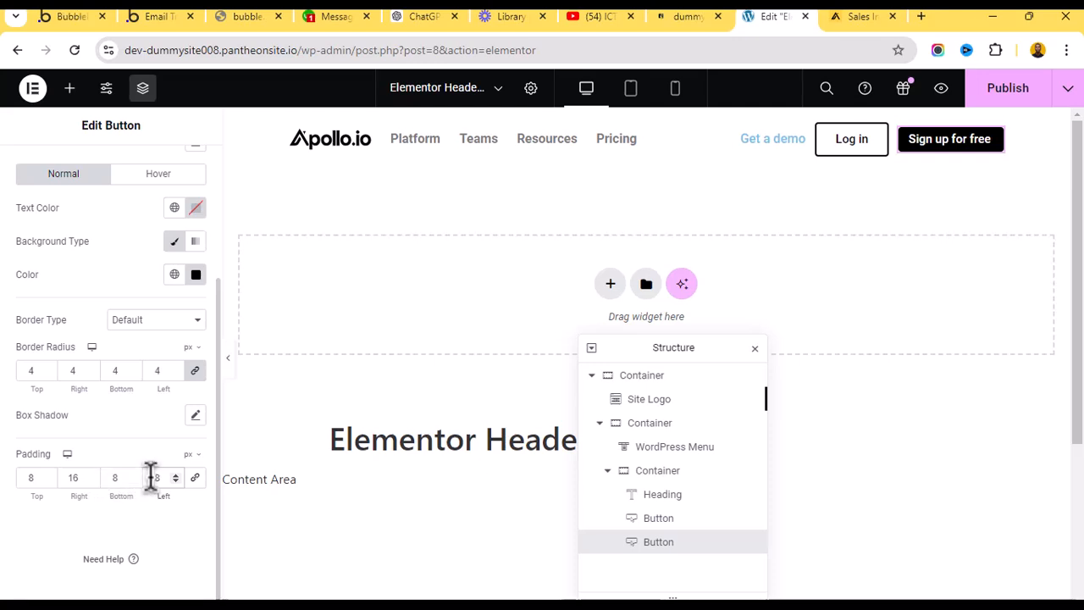
pyautogui.write('16')
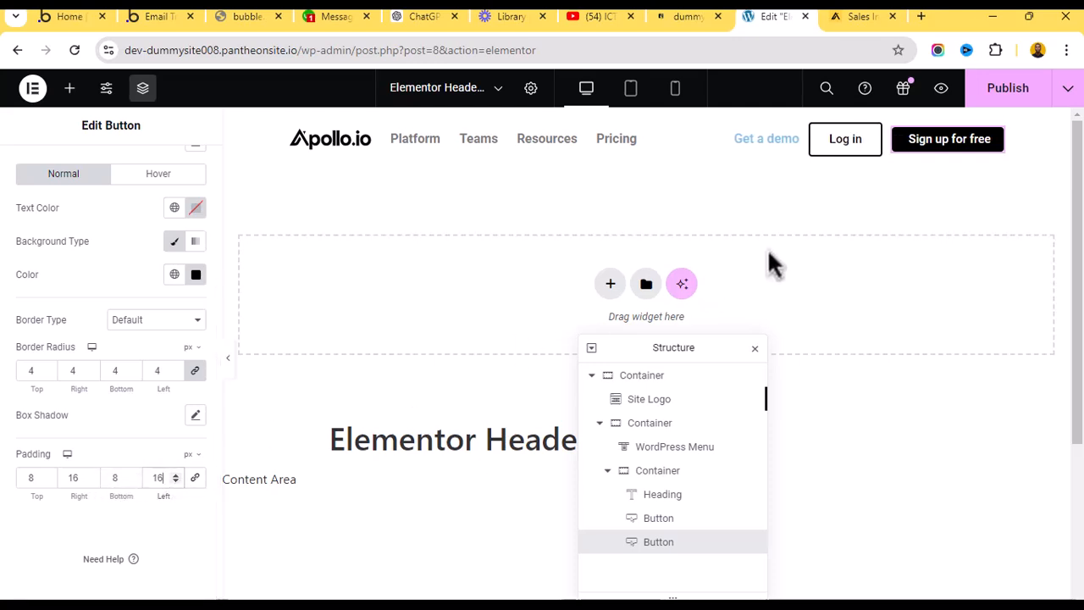
# Give the "Log in" button unlinked padding of 8 px top and bottom and 16 px right and left.
pyautogui.click(874, 138)
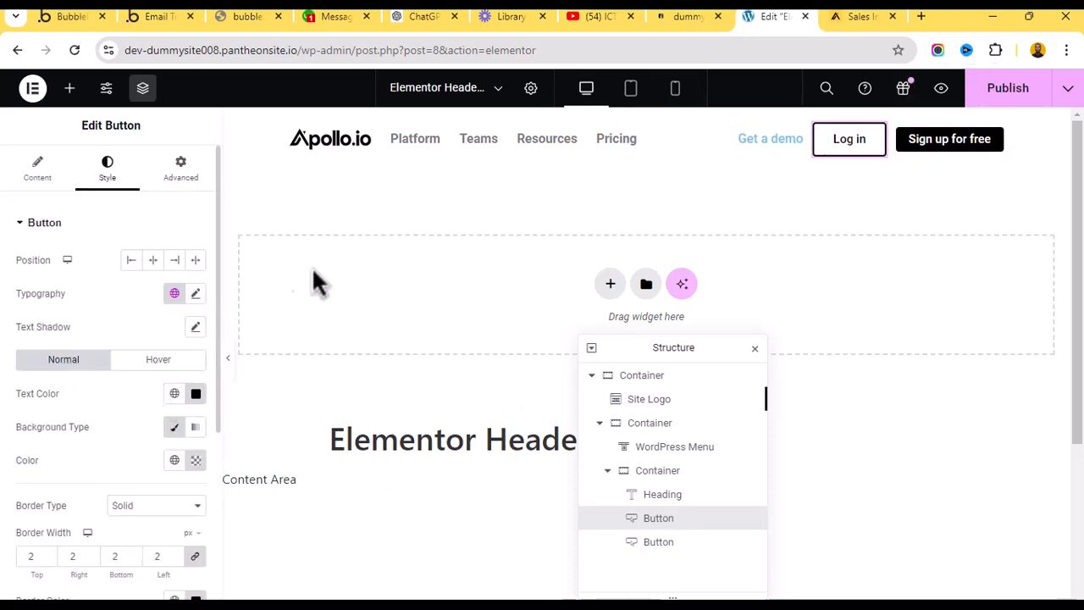
pyautogui.scroll(-3, 135, 508)
pyautogui.scroll(-2, 60, 441)
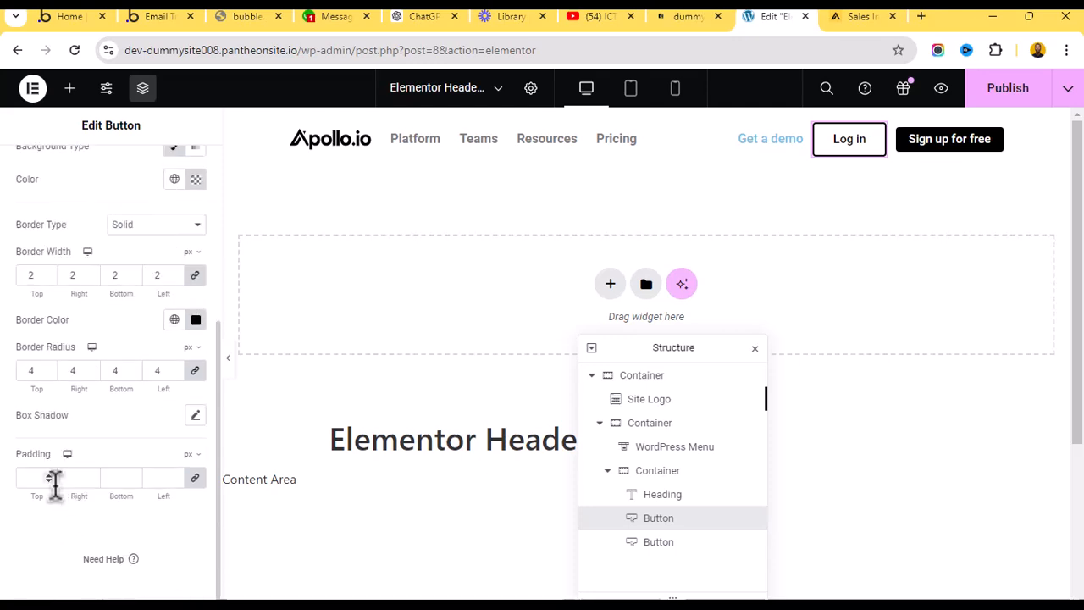
pyautogui.click(195, 477)
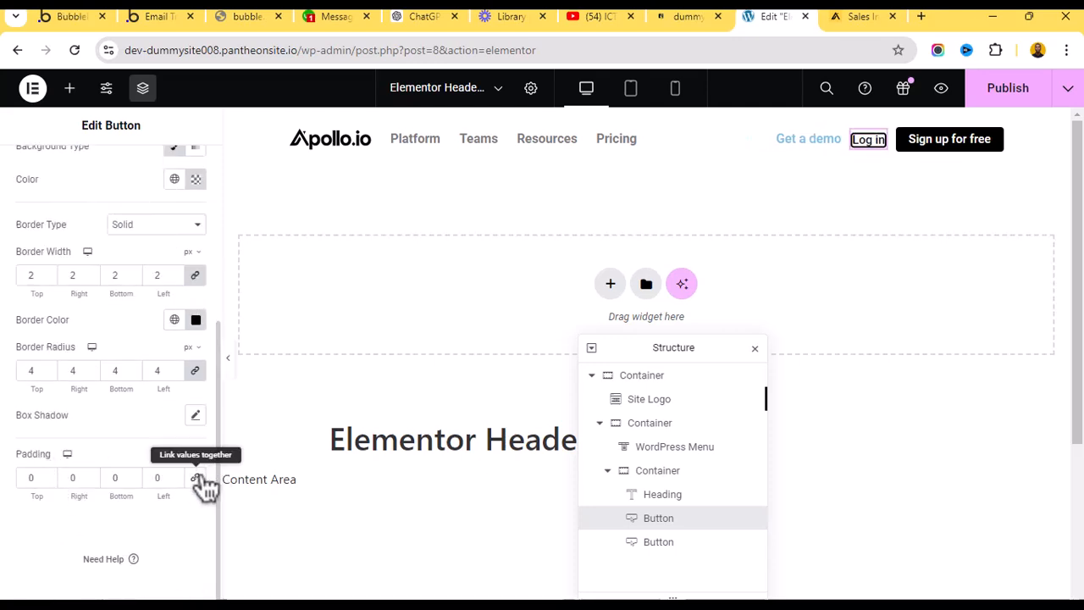
pyautogui.write('8')
pyautogui.click(195, 478)
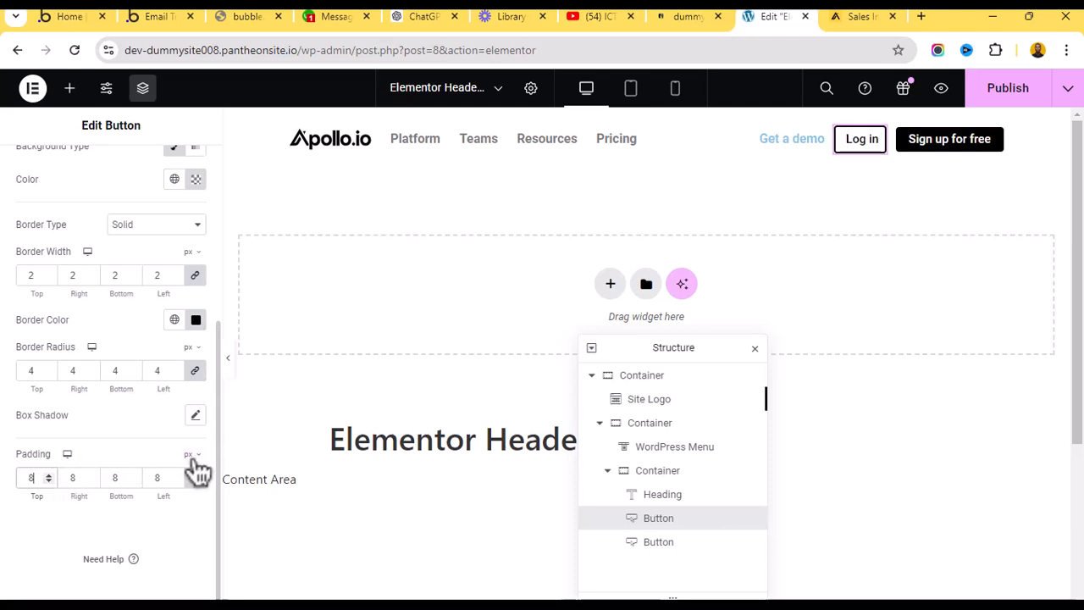
pyautogui.click(84, 477)
pyautogui.write('16')
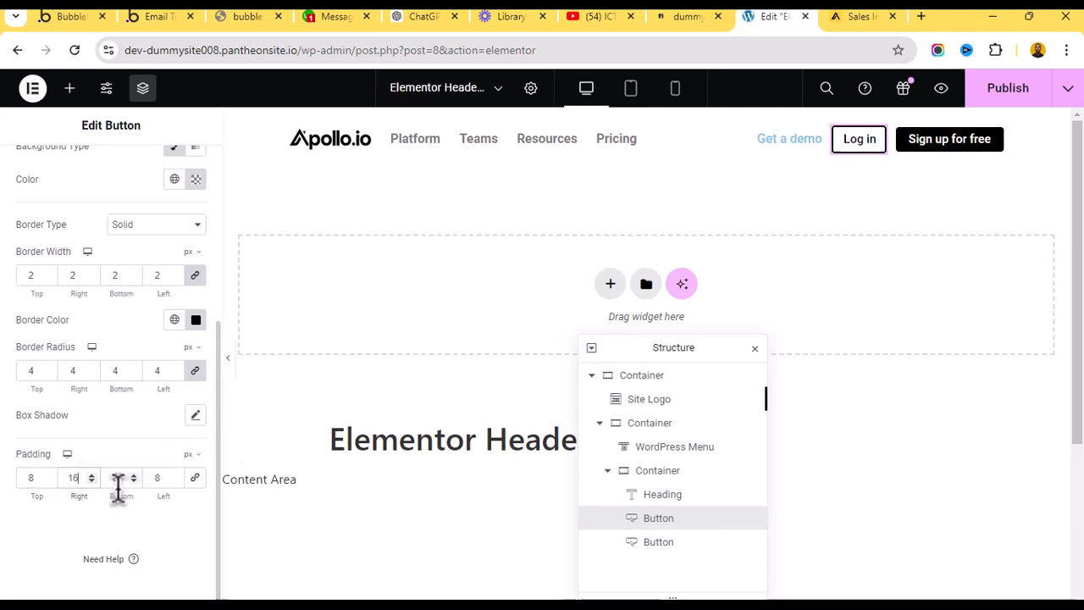
pyautogui.click(173, 477)
pyautogui.write('16')
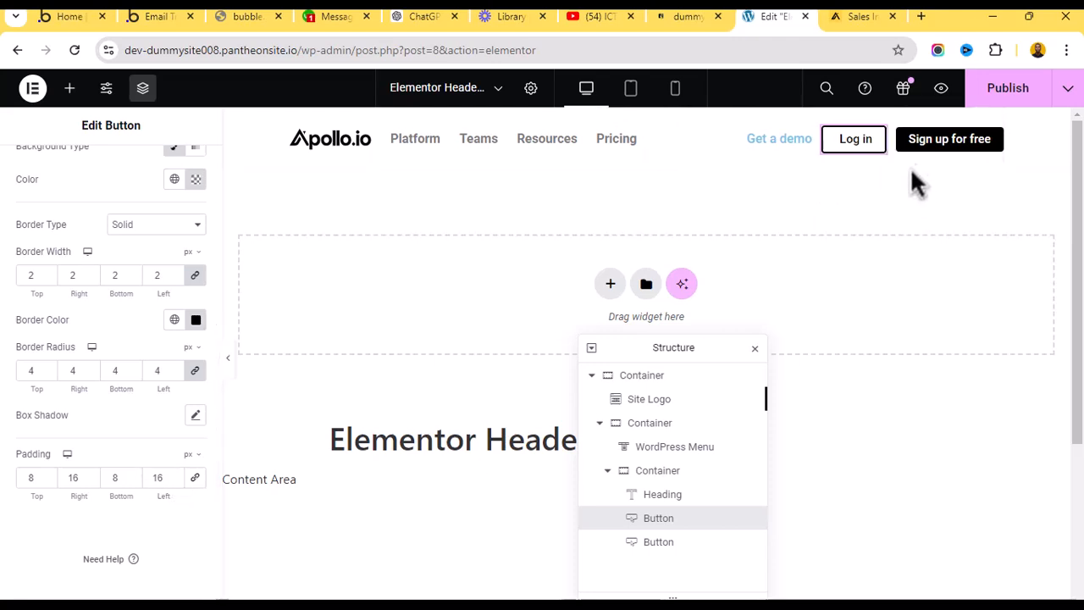
# Switch to the Apollo.io reference site and examine the computed layout, text and border styles of its "Sign up for free" label.
pyautogui.click(940, 142)
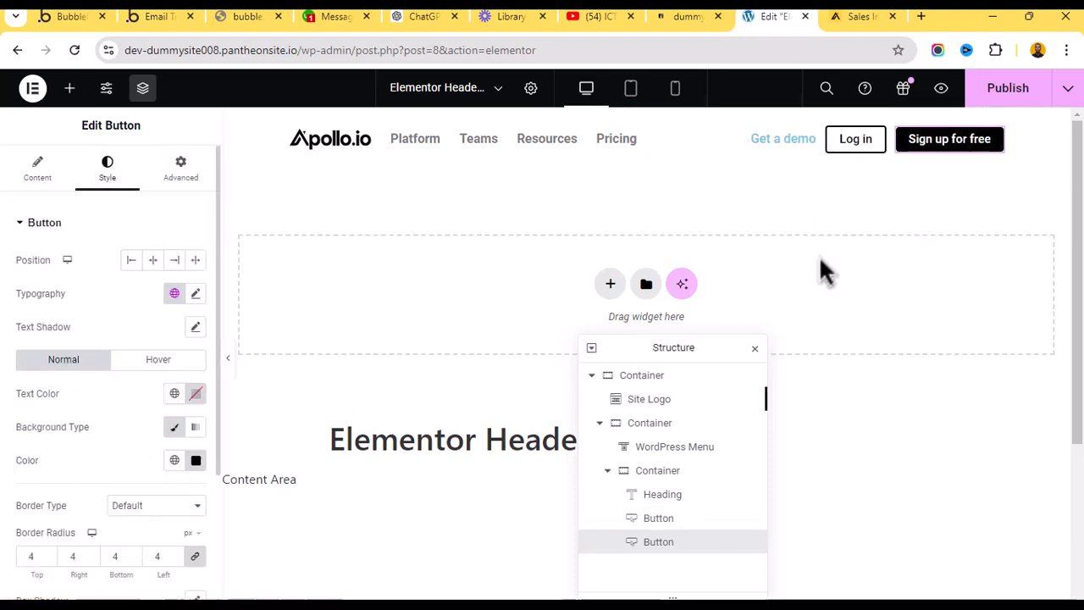
pyautogui.click(854, 16)
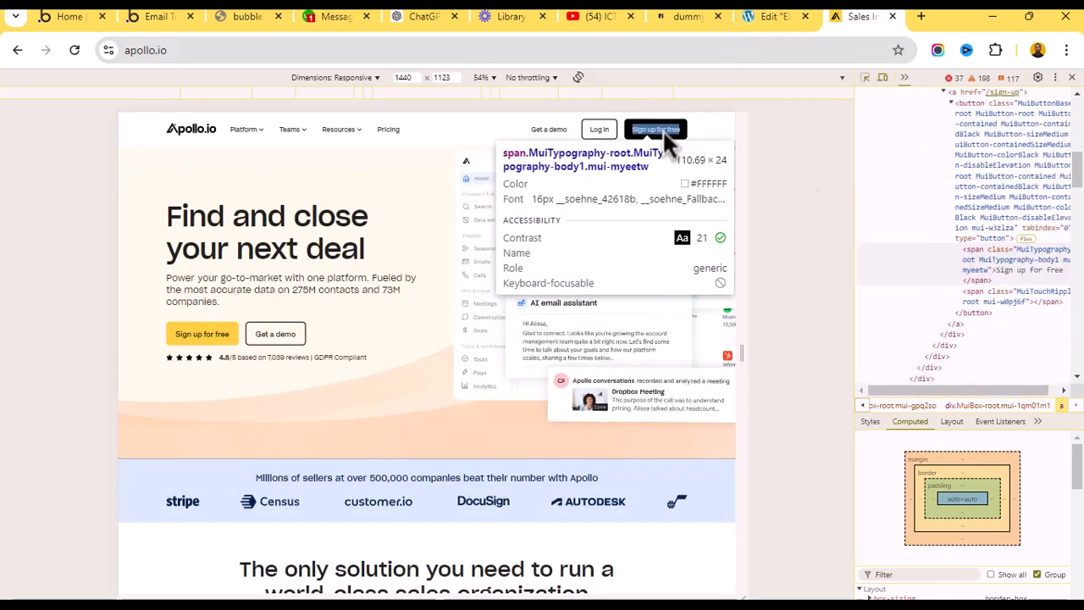
pyautogui.click(662, 130)
pyautogui.scroll(-3, 982, 245)
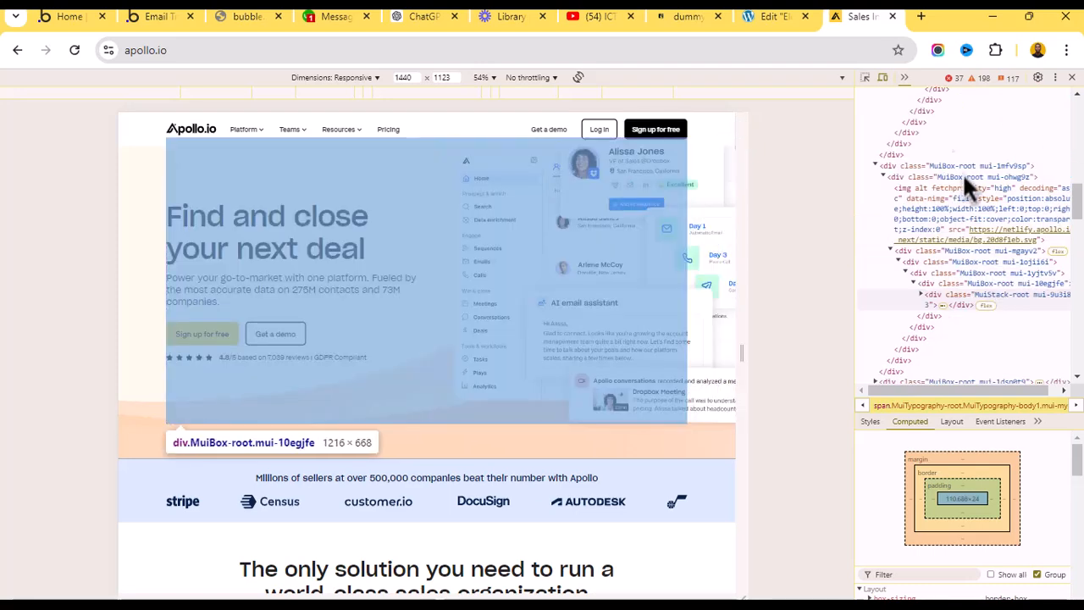
pyautogui.scroll(3, 941, 216)
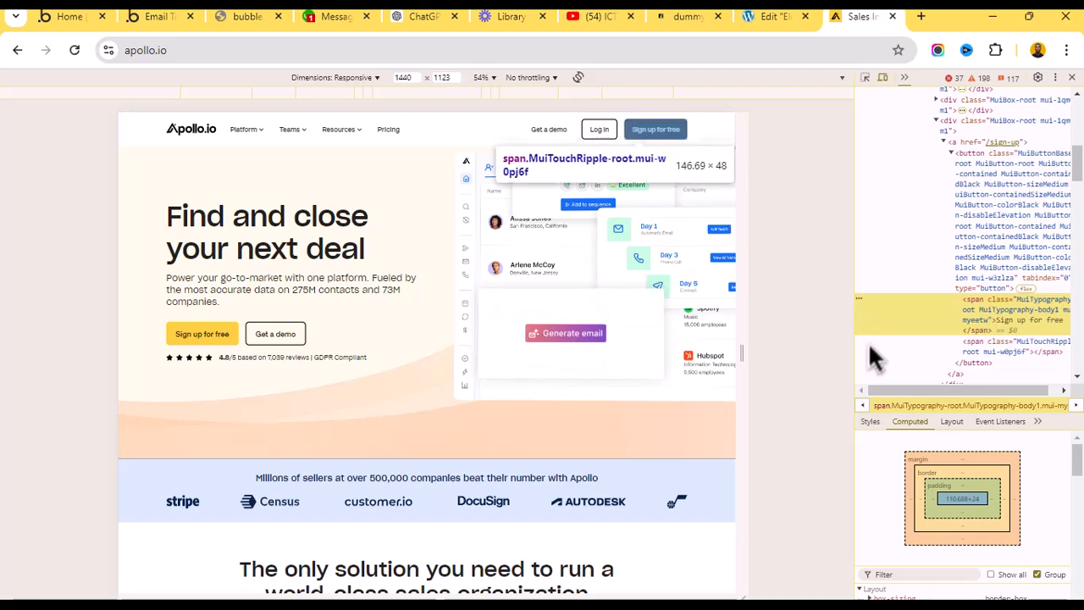
pyautogui.scroll(-5, 915, 475)
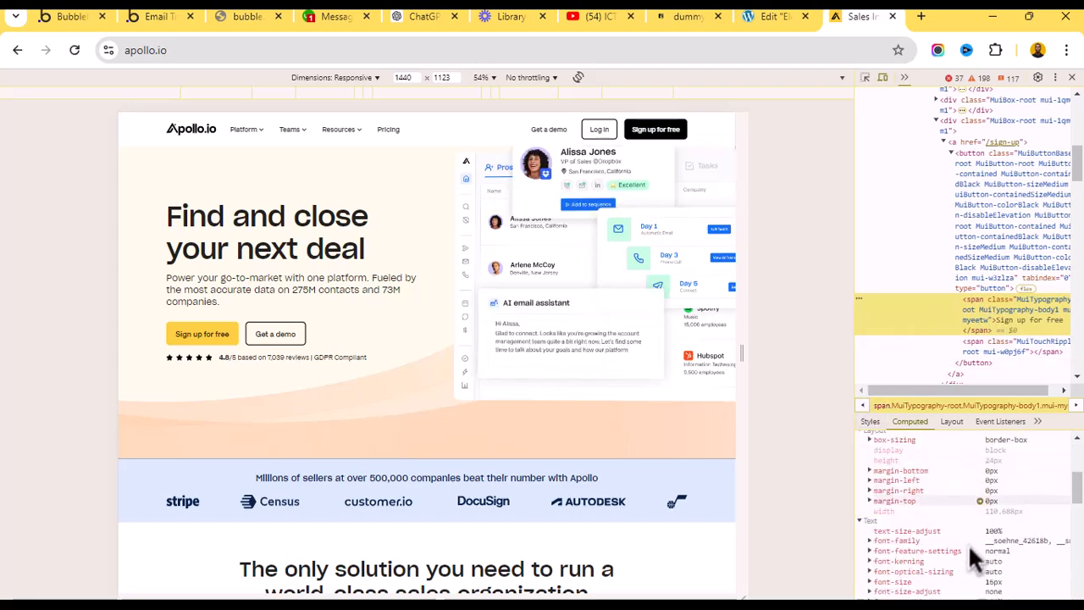
pyautogui.scroll(5, 994, 500)
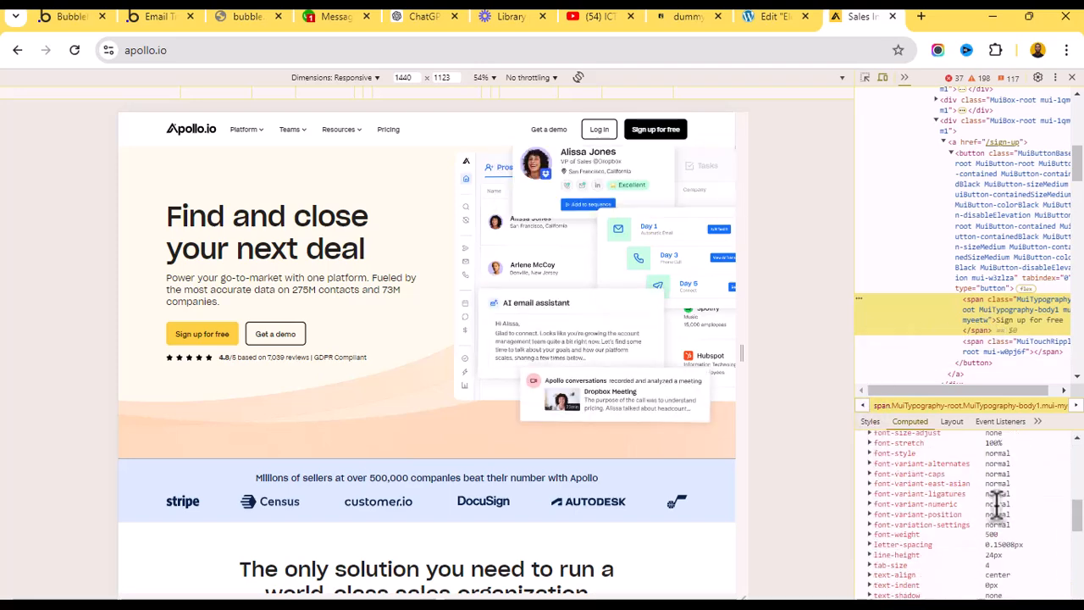
pyautogui.scroll(3, 894, 465)
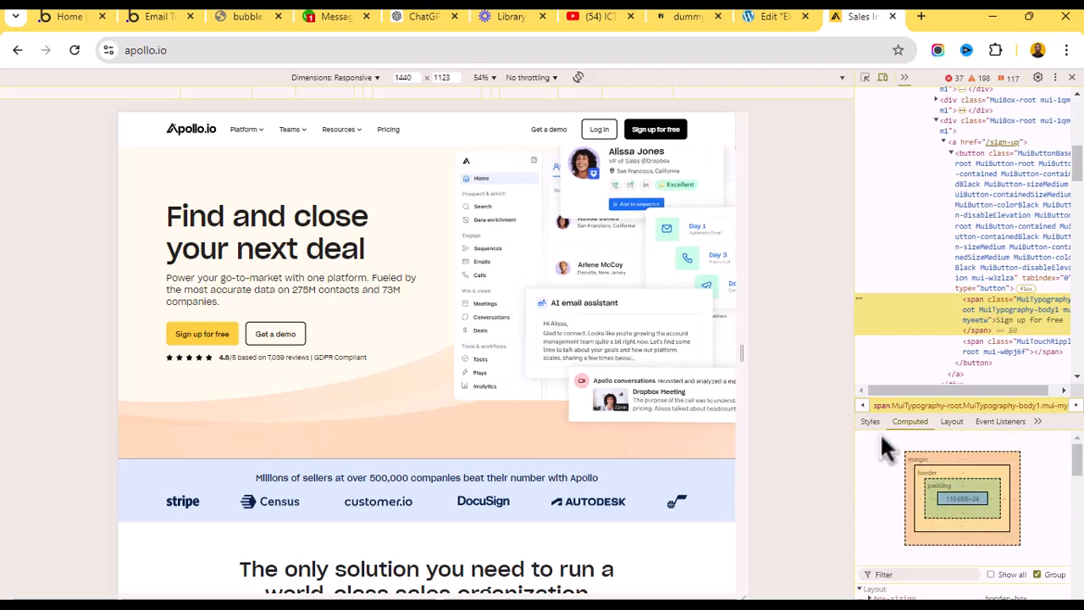
pyautogui.click(870, 422)
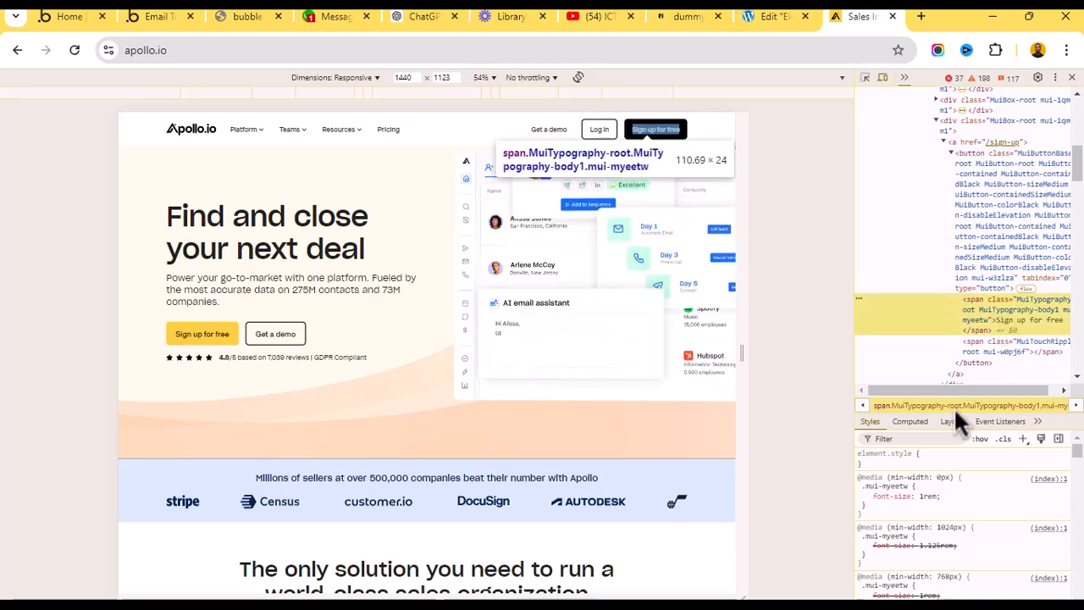
pyautogui.click(926, 418)
pyautogui.scroll(-8, 959, 537)
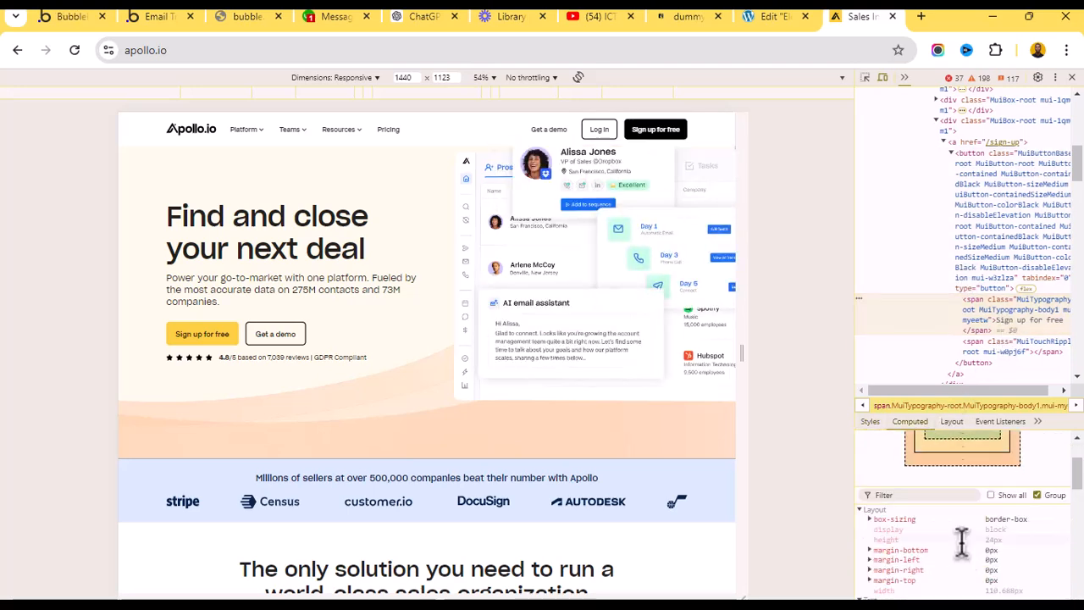
pyautogui.scroll(-5, 962, 539)
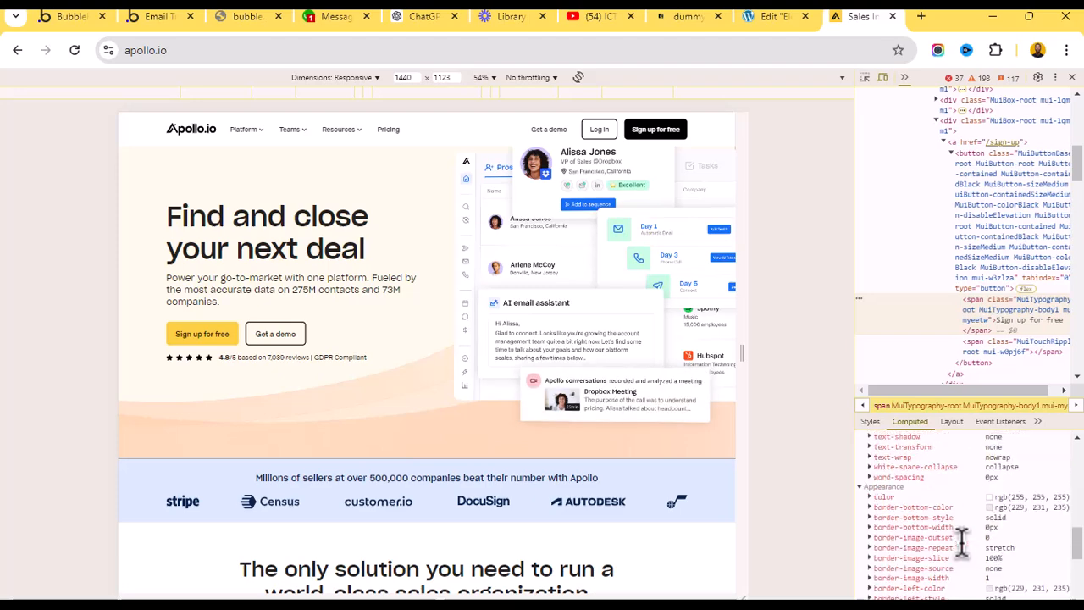
pyautogui.scroll(-3, 962, 539)
pyautogui.scroll(4, 962, 540)
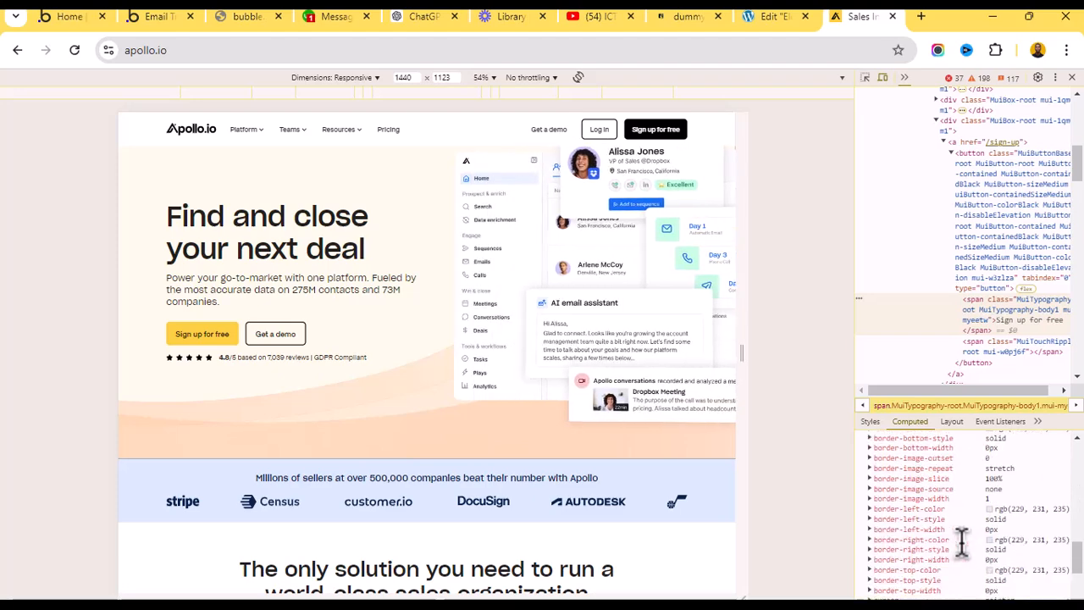
pyautogui.scroll(6, 962, 539)
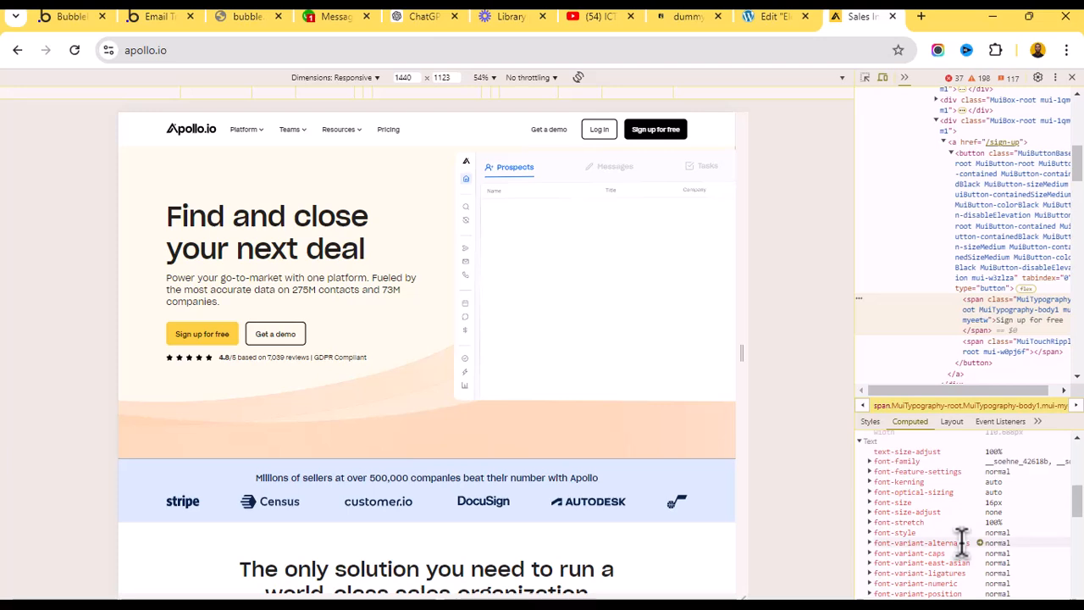
pyautogui.scroll(-3, 961, 540)
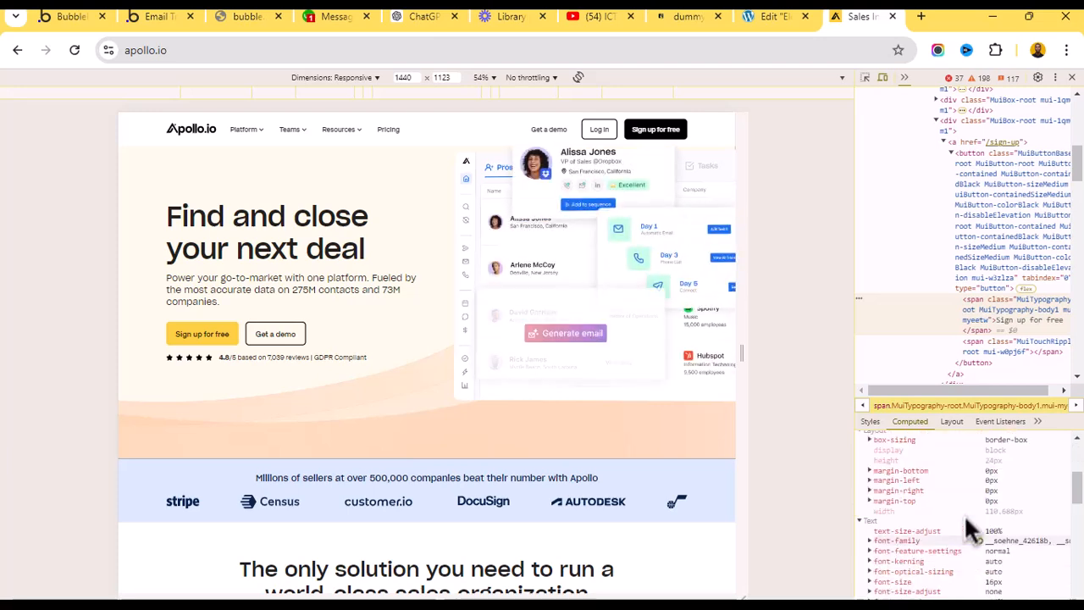
pyautogui.scroll(1, 974, 521)
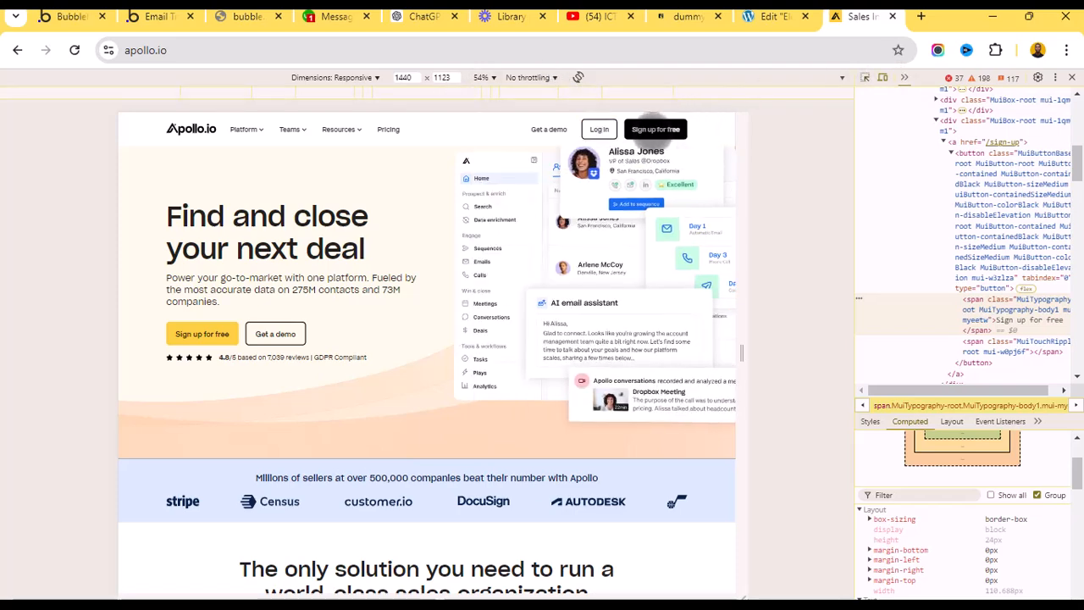
# Inspect the header's "Sign up for free" label again and check its computed font weight, letter spacing and line height.
pyautogui.click(864, 78)
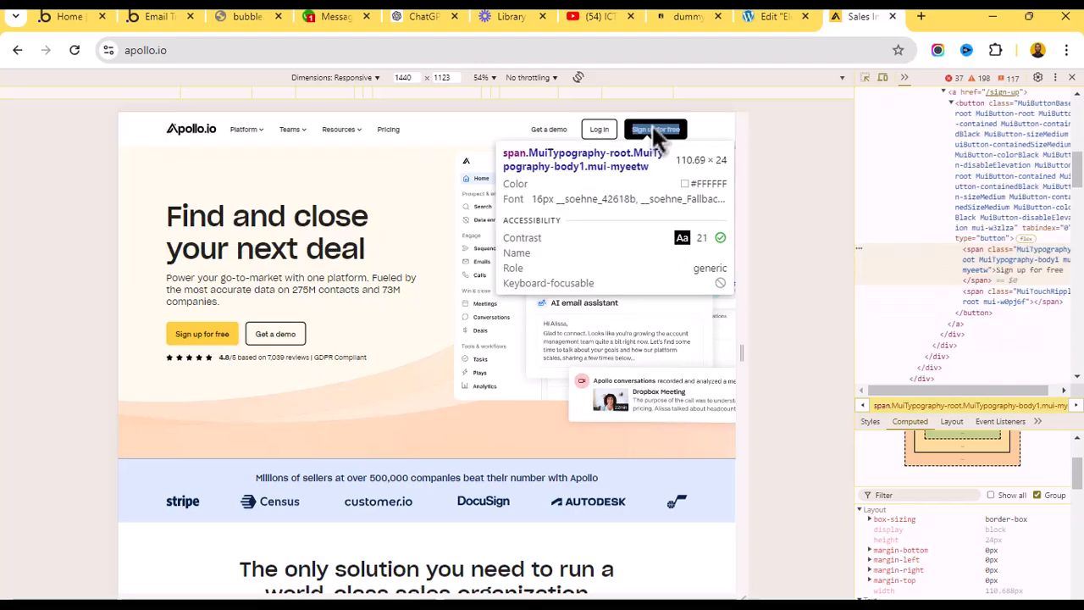
pyautogui.click(656, 131)
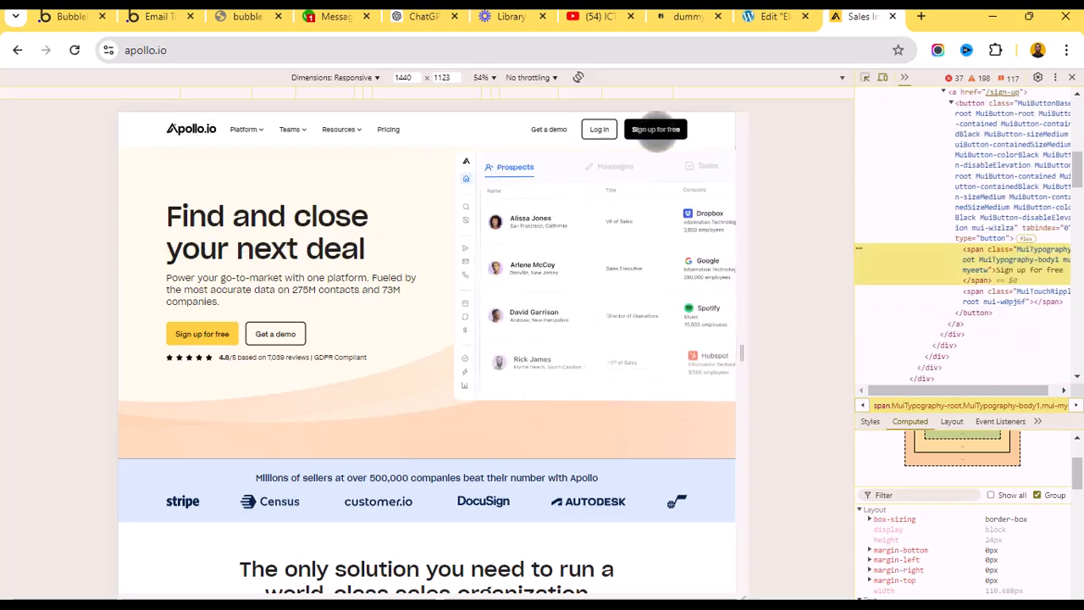
pyautogui.scroll(-5, 984, 451)
pyautogui.scroll(-6, 972, 500)
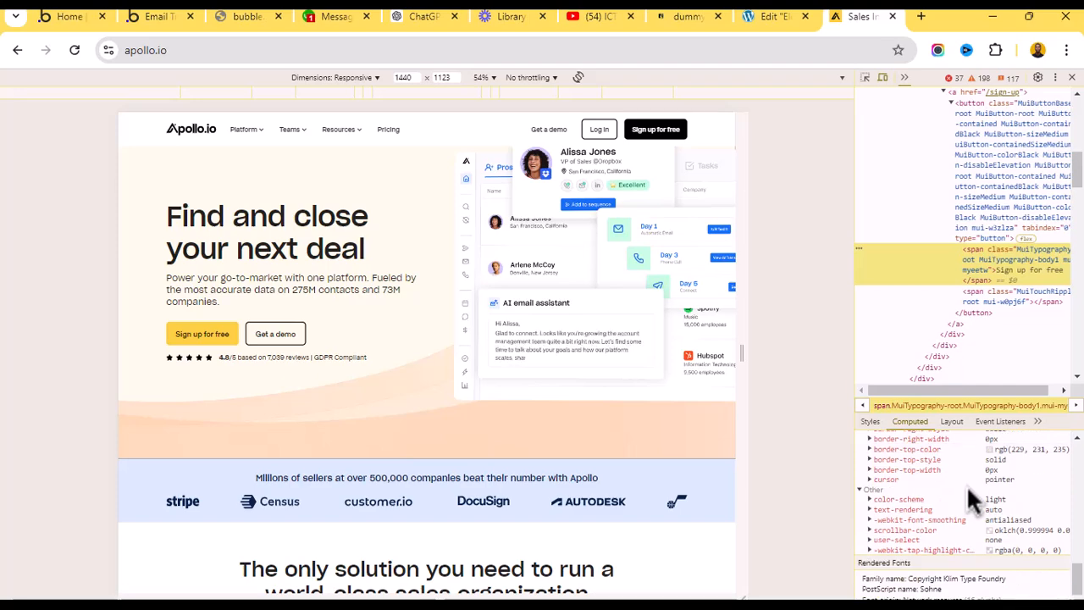
pyautogui.scroll(3, 967, 484)
pyautogui.scroll(4, 968, 487)
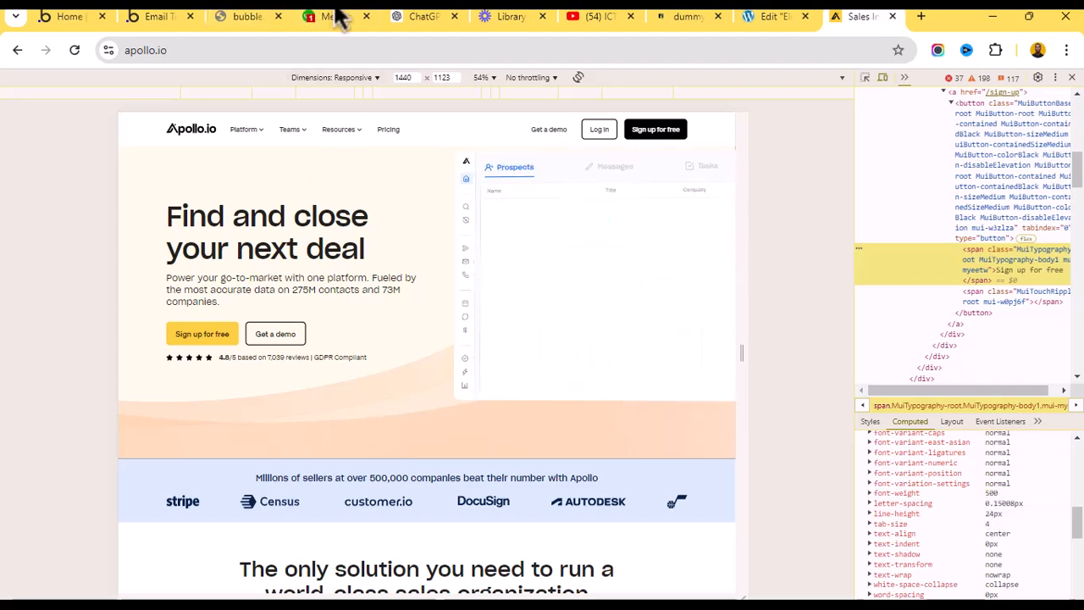
# Switch back to Elementor and set the "Log in" button's typography line height to 24 px.
pyautogui.click(269, 16)
pyautogui.click(778, 16)
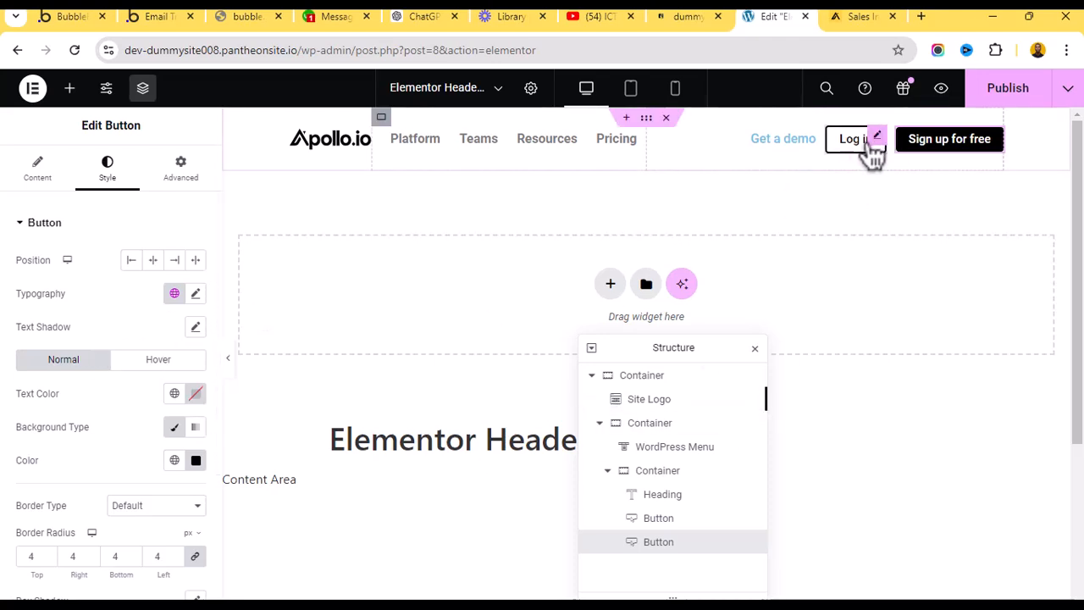
pyautogui.scroll(-2, 102, 288)
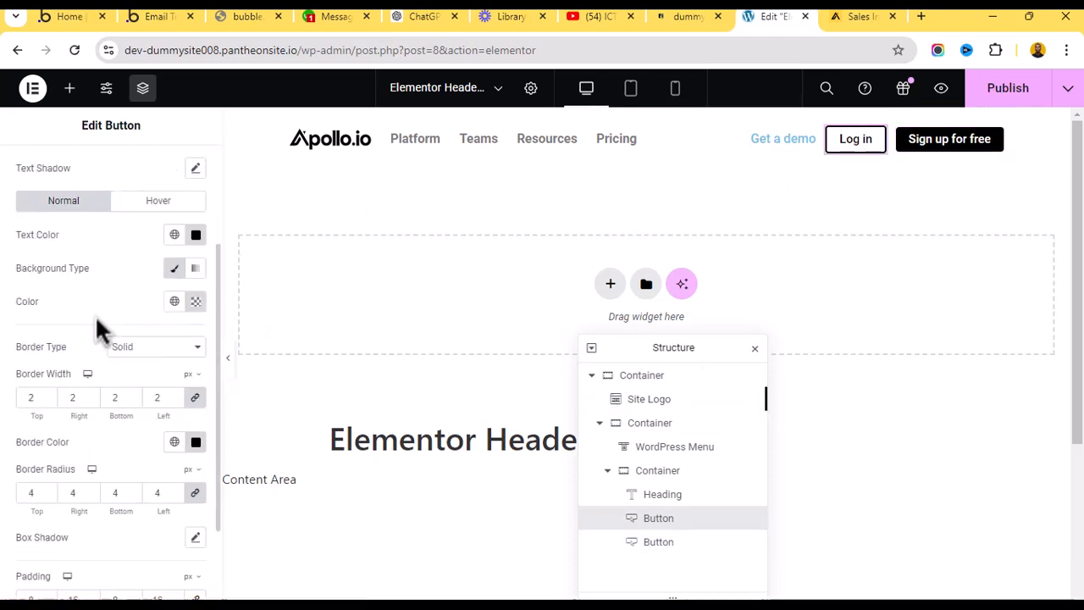
pyautogui.scroll(-2, 105, 395)
pyautogui.scroll(4, 100, 288)
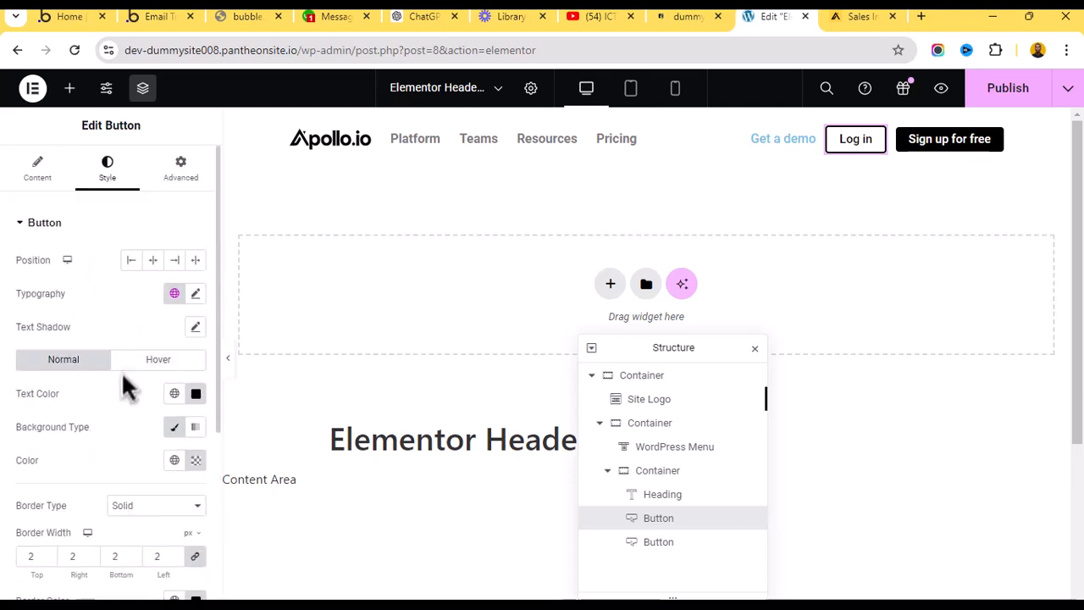
pyautogui.click(195, 294)
pyautogui.scroll(-2, 165, 457)
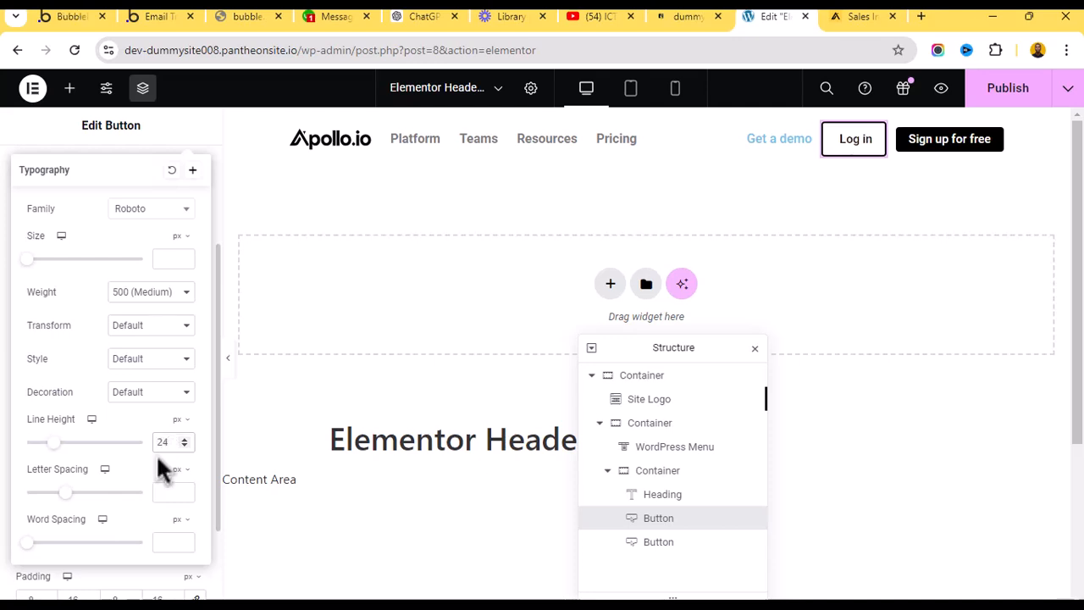
pyautogui.click(938, 149)
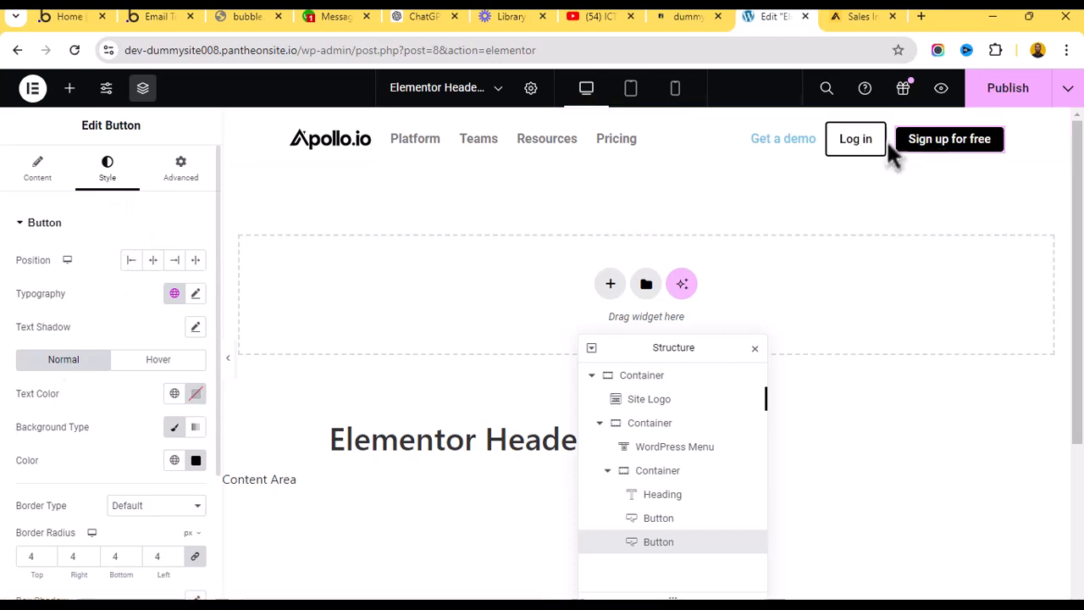
pyautogui.rightClick(854, 145)
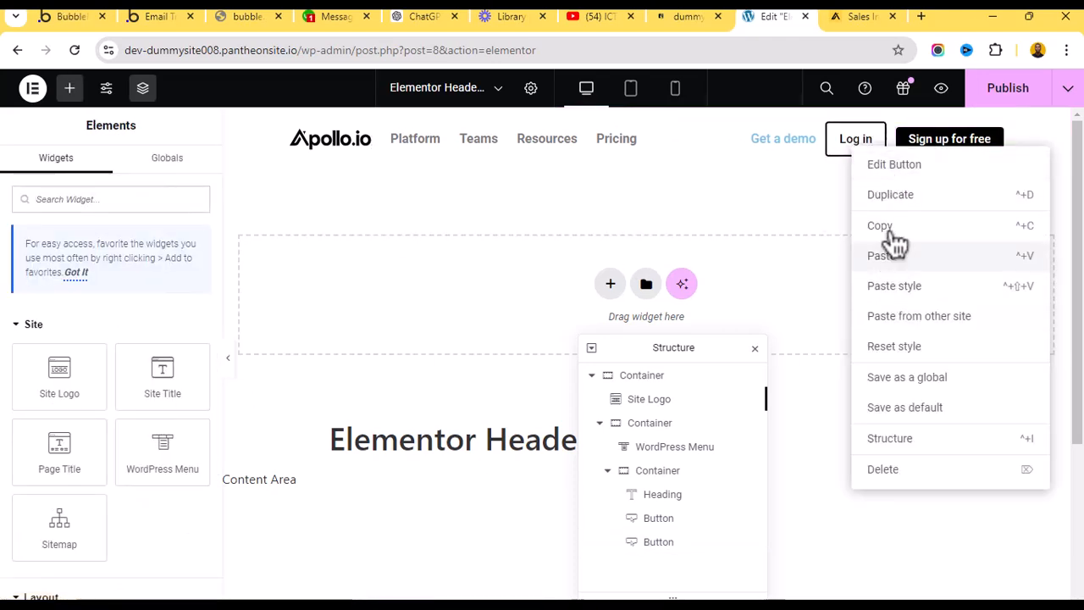
pyautogui.click(893, 254)
pyautogui.rightClick(956, 147)
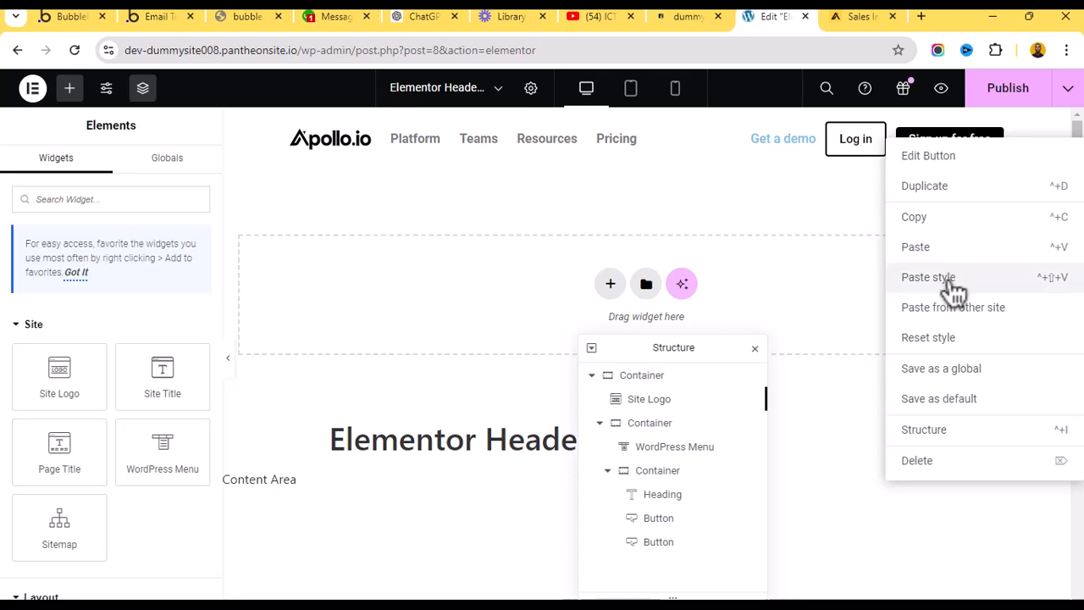
pyautogui.click(867, 182)
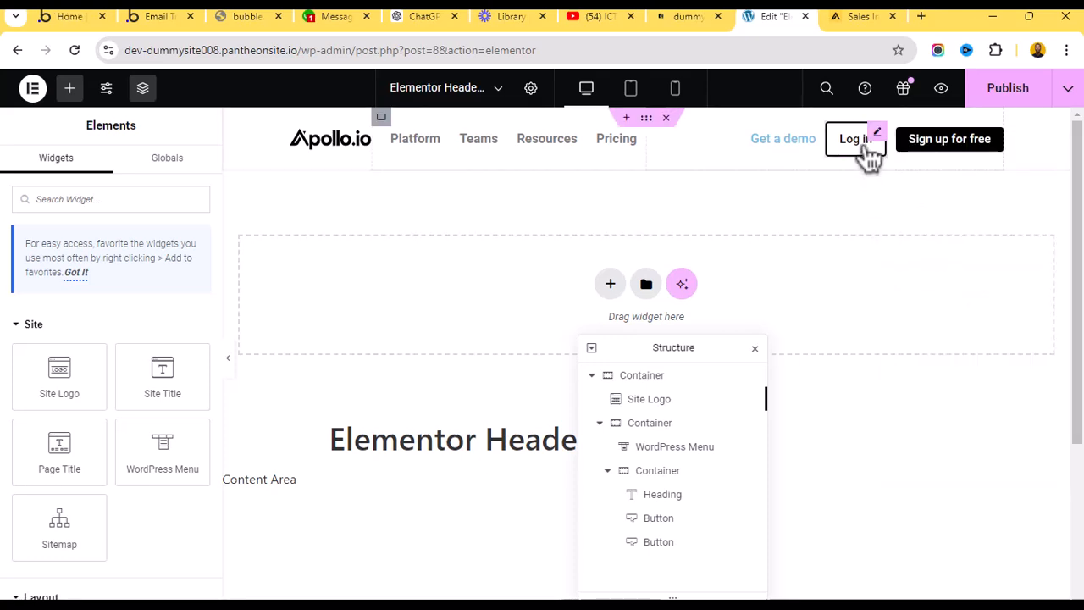
# Set the "Sign up for free" button's typography line height to 24 px.
pyautogui.click(938, 147)
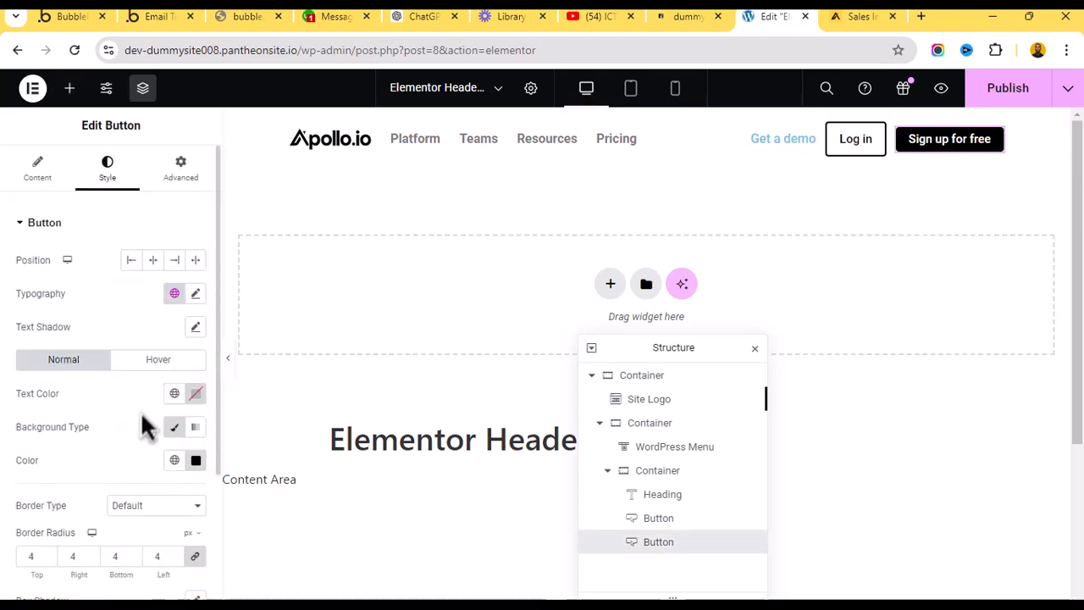
pyautogui.click(196, 293)
pyautogui.scroll(-1, 104, 495)
pyautogui.click(171, 518)
pyautogui.write('24')
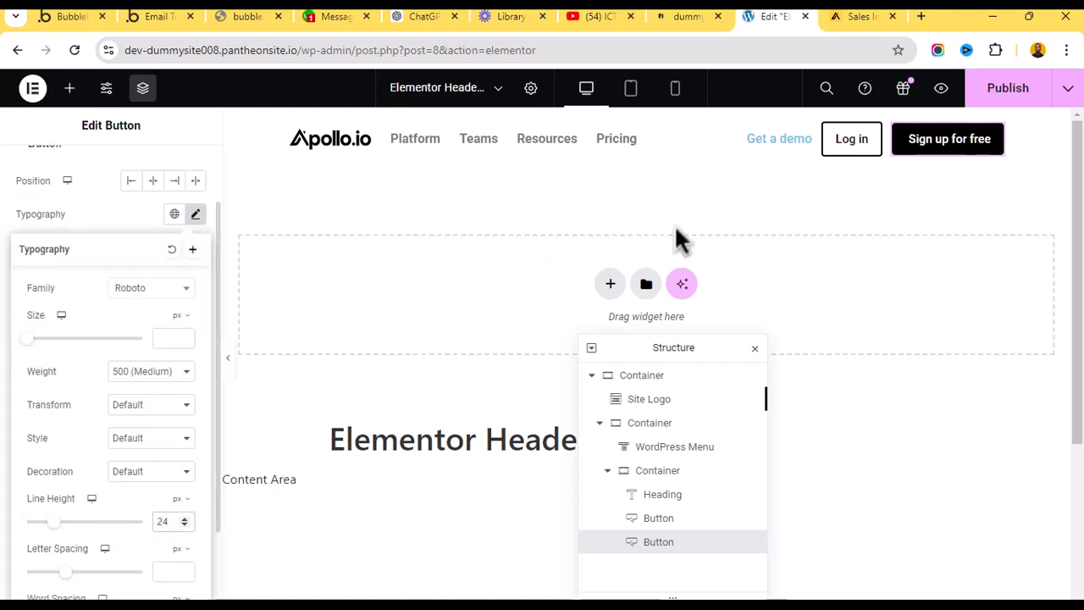
pyautogui.click(807, 153)
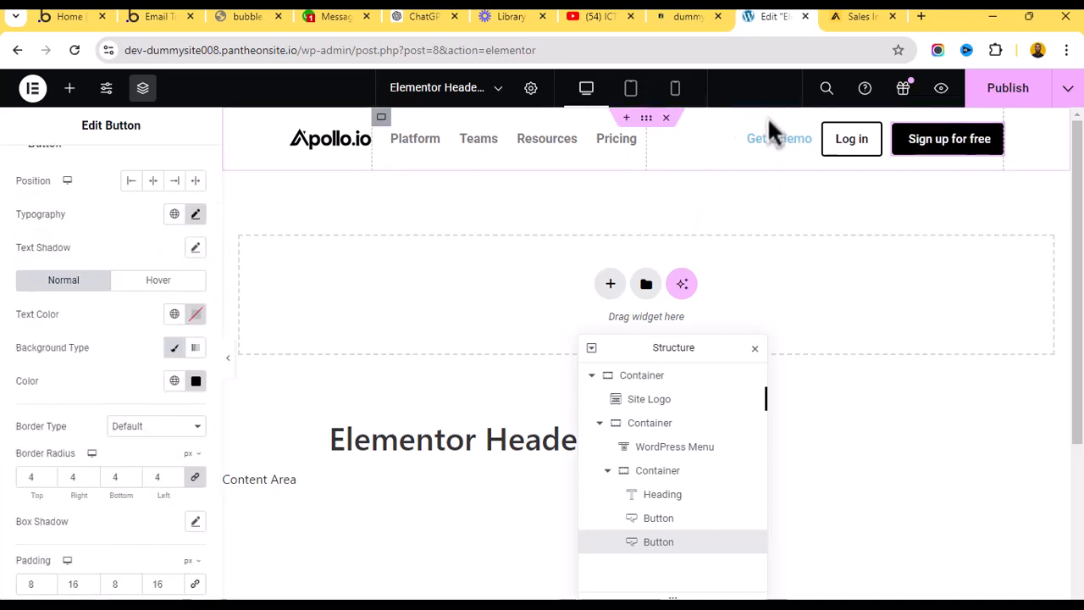
# Change the "Get a demo" heading's text color to black, #000000.
pyautogui.click(769, 142)
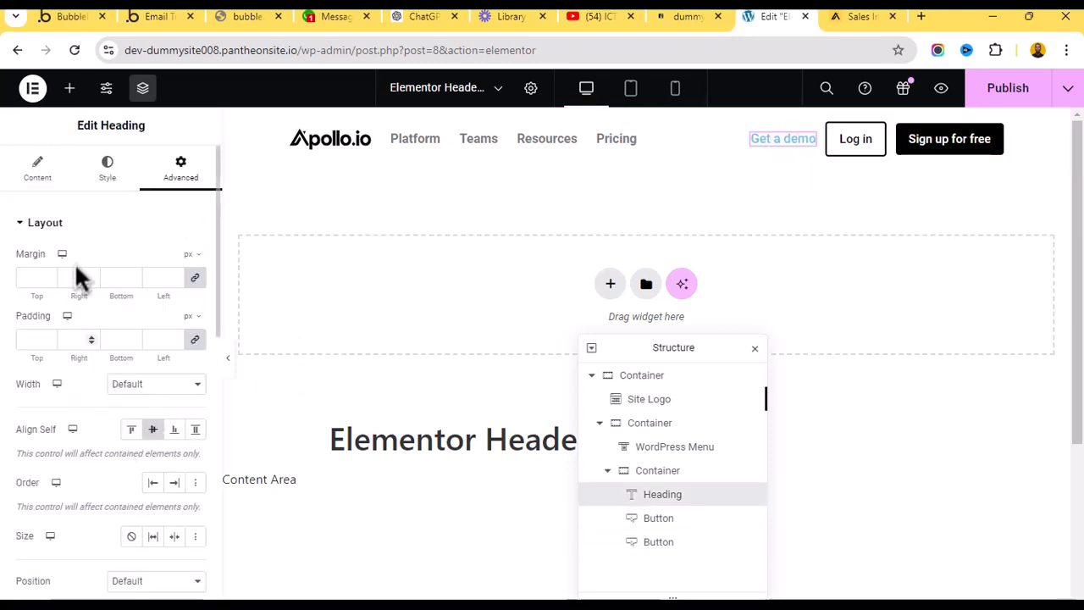
pyautogui.click(112, 173)
pyautogui.click(195, 293)
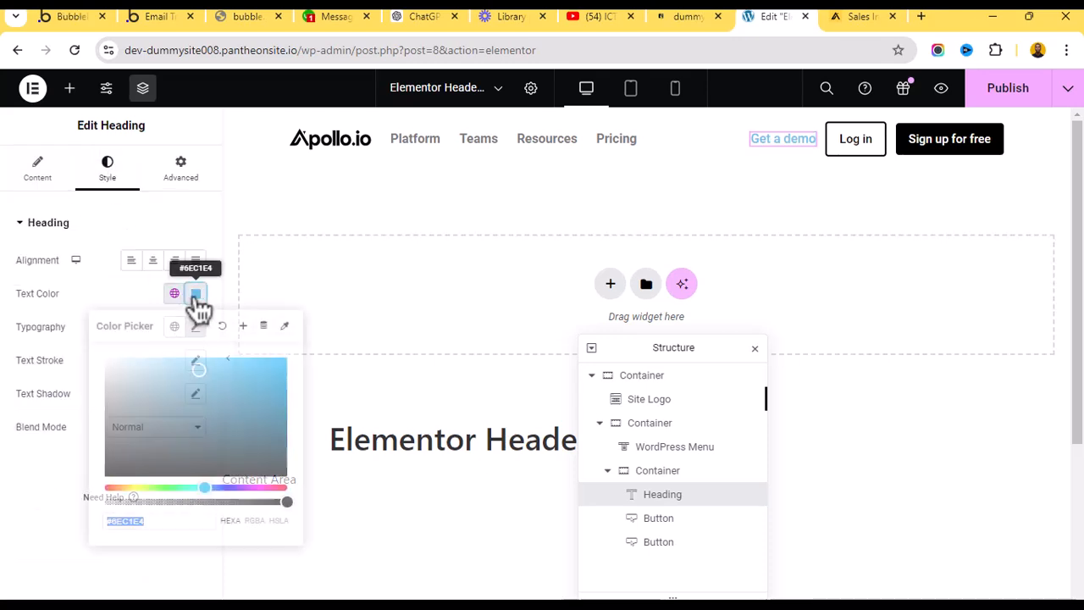
pyautogui.moveTo(197, 432); pyautogui.dragTo(89, 489)
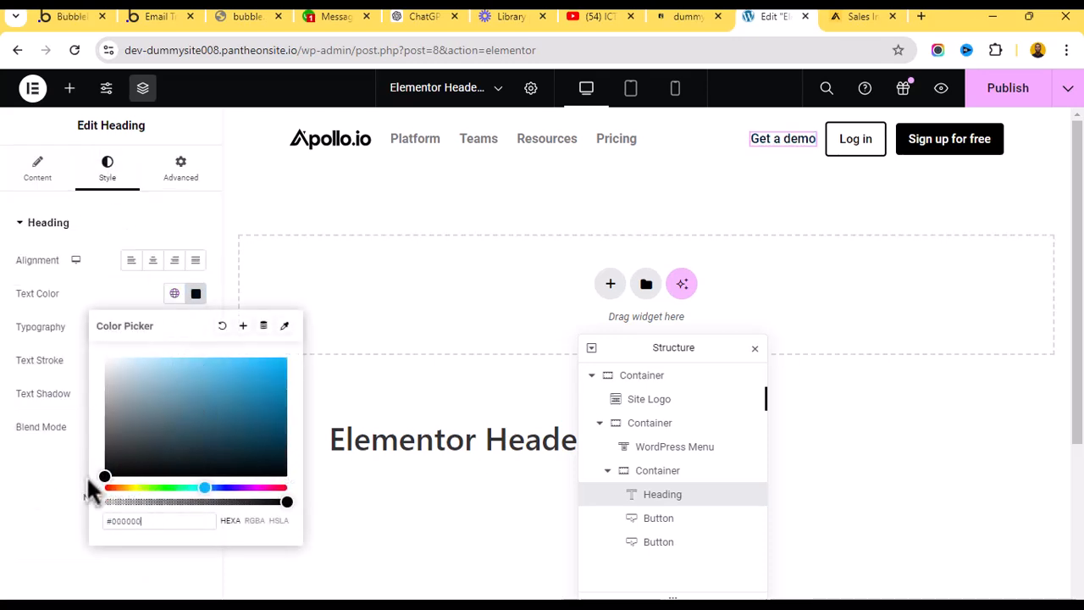
pyautogui.moveTo(164, 443); pyautogui.dragTo(102, 481)
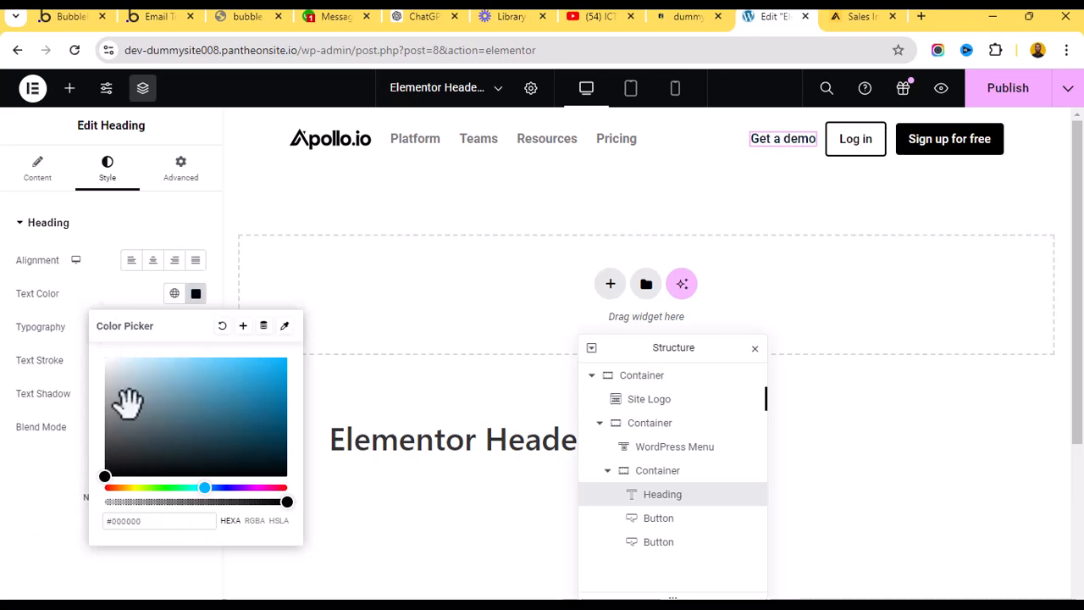
pyautogui.click(88, 278)
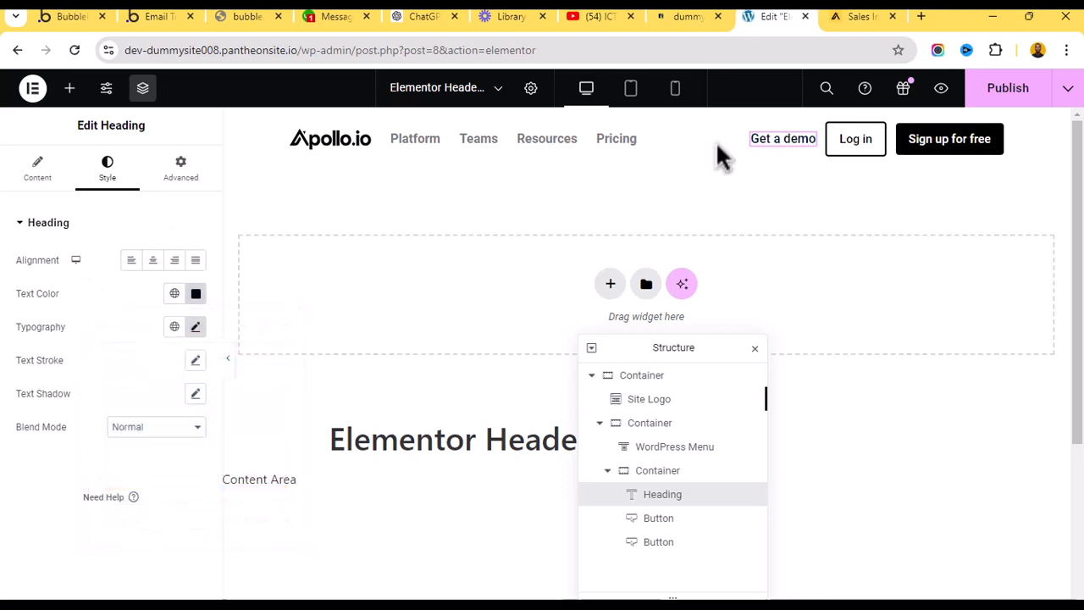
# Compare the header with the Apollo.io reference site, and view it without the editing controls.
pyautogui.click(843, 16)
pyautogui.click(767, 16)
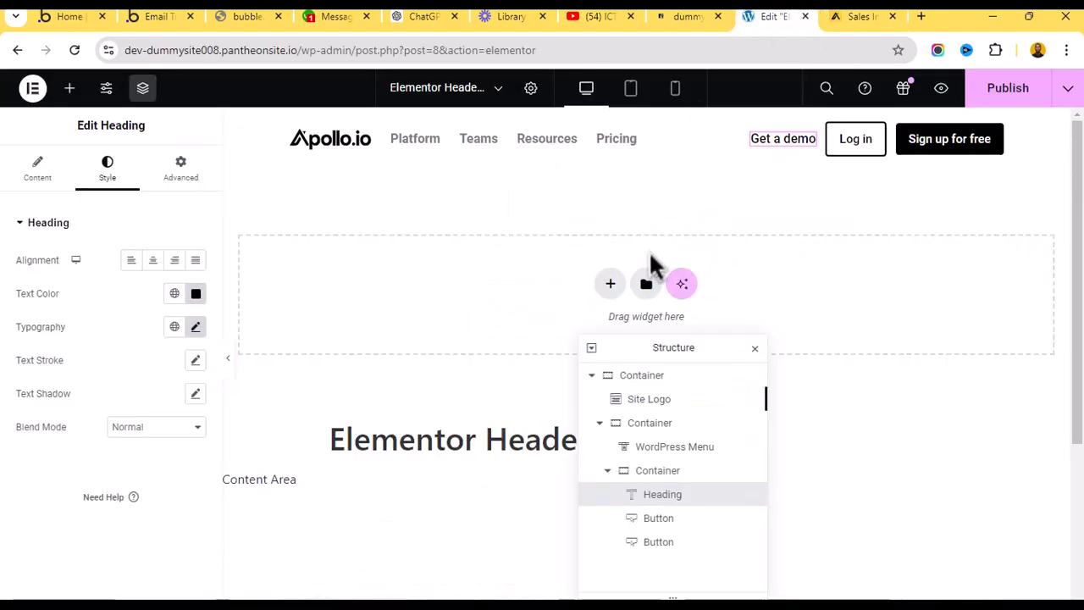
pyautogui.click(230, 354)
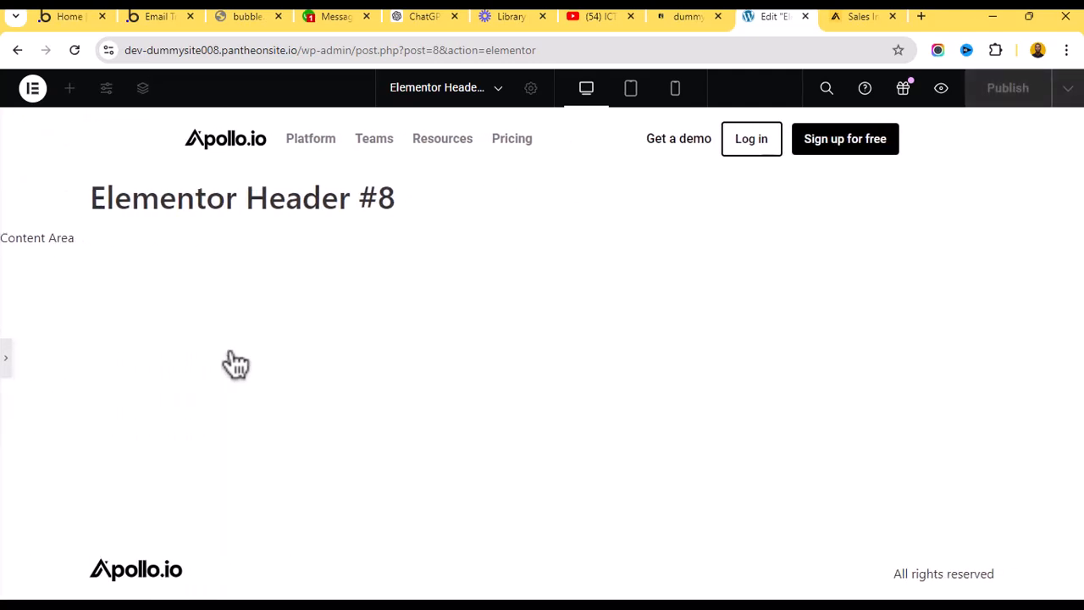
pyautogui.click(8, 356)
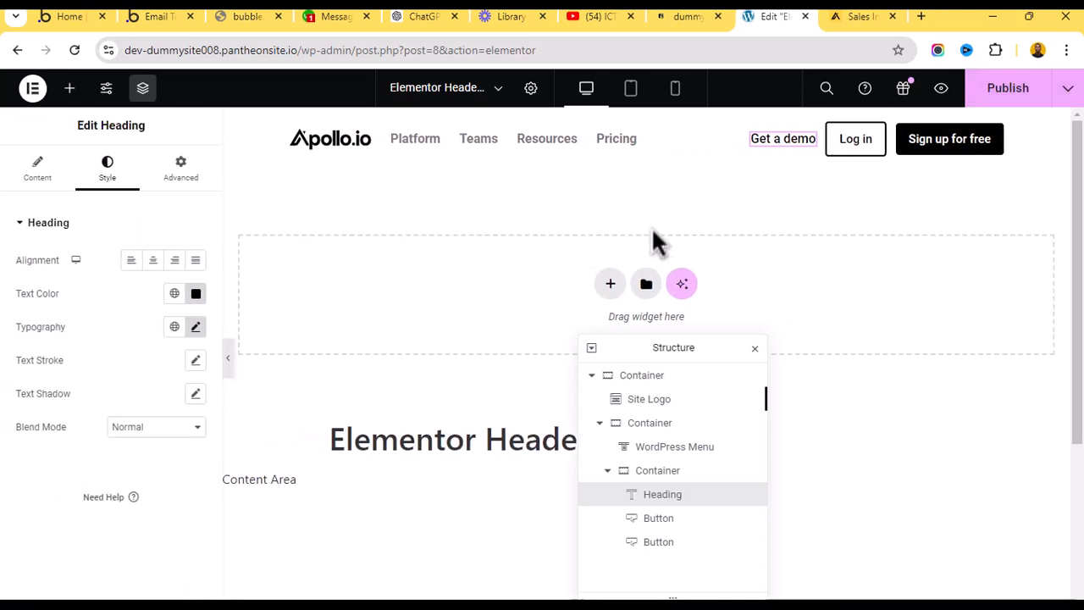
pyautogui.rightClick(684, 194)
pyautogui.click(521, 221)
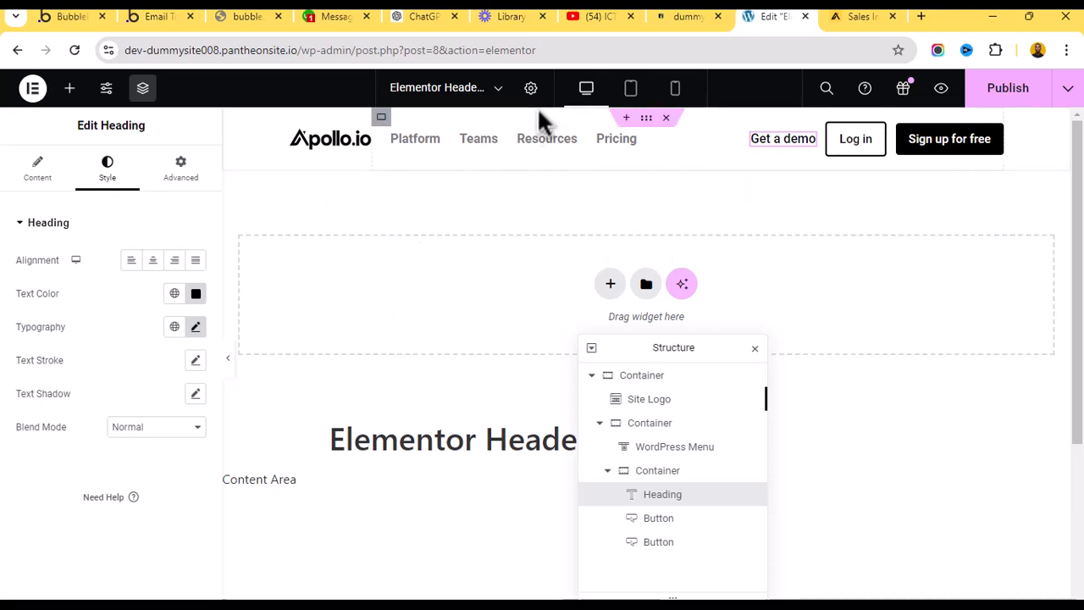
# Preview the header in the tablet and mobile layouts, and return to the desktop layout.
pyautogui.click(626, 92)
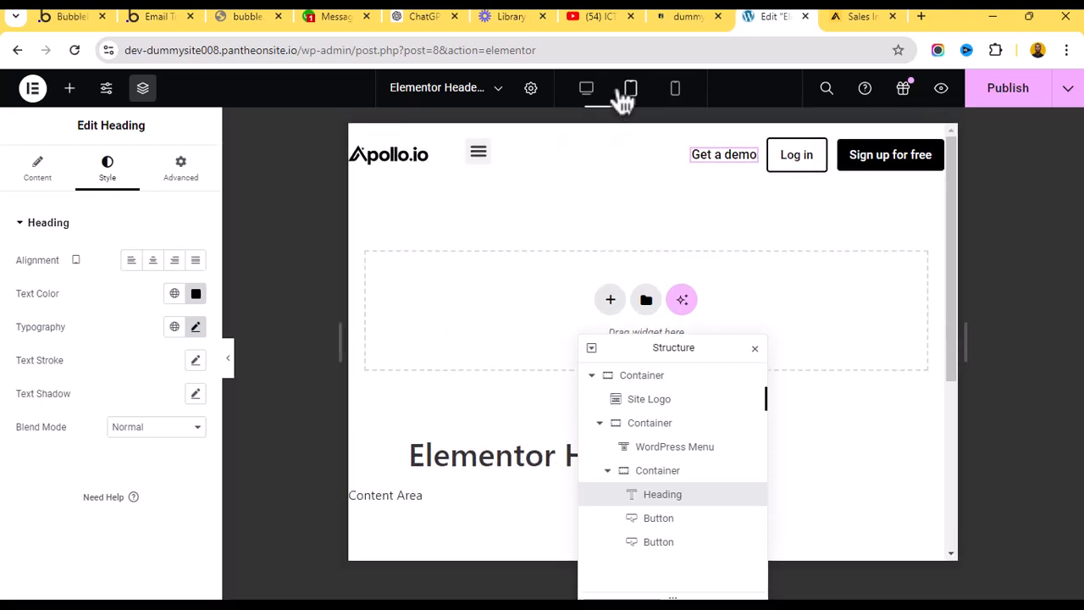
pyautogui.click(675, 93)
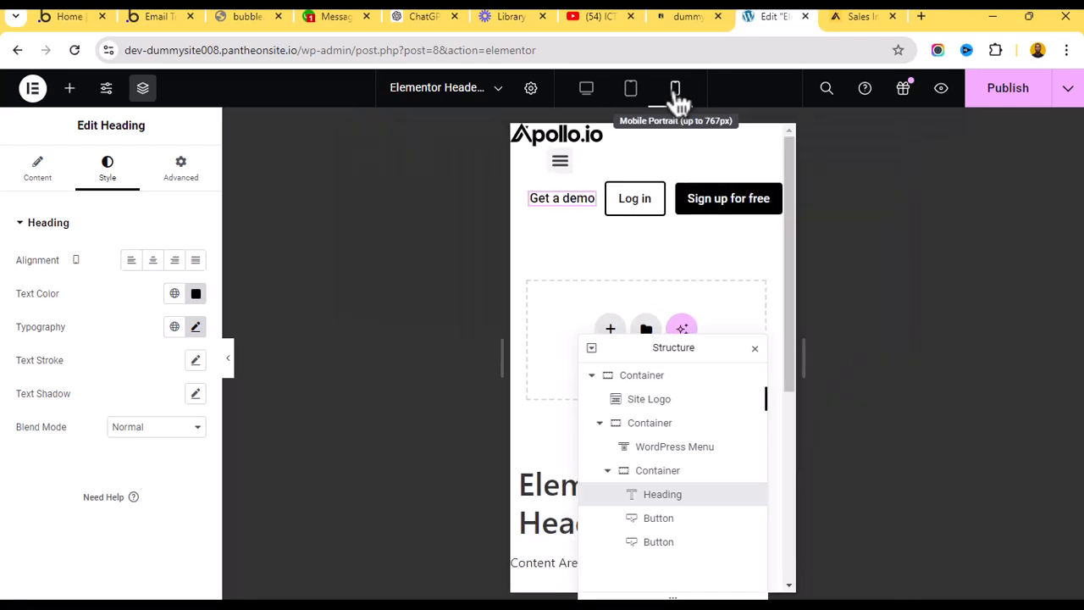
pyautogui.click(631, 91)
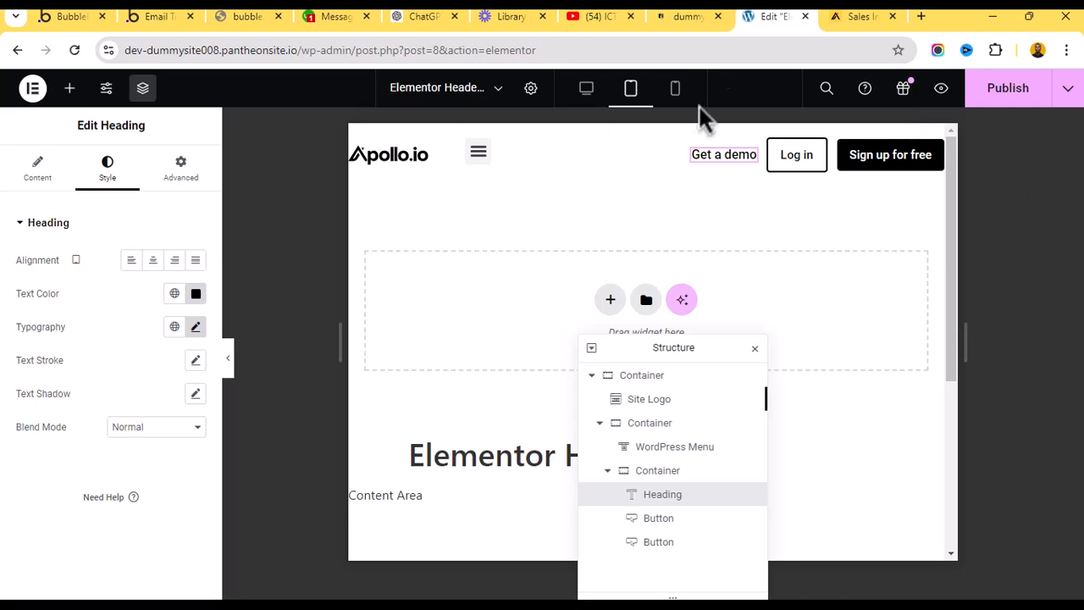
pyautogui.click(593, 95)
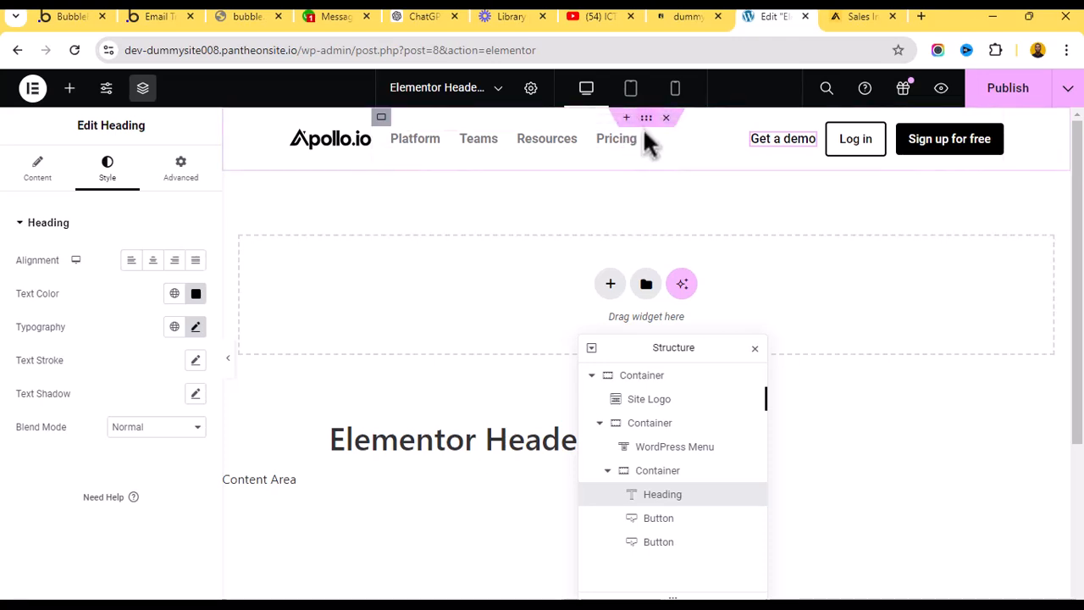
# Give the header's outer container unlinked desktop padding of 0 px top and bottom and 32 px right and left.
pyautogui.click(669, 380)
pyautogui.click(598, 422)
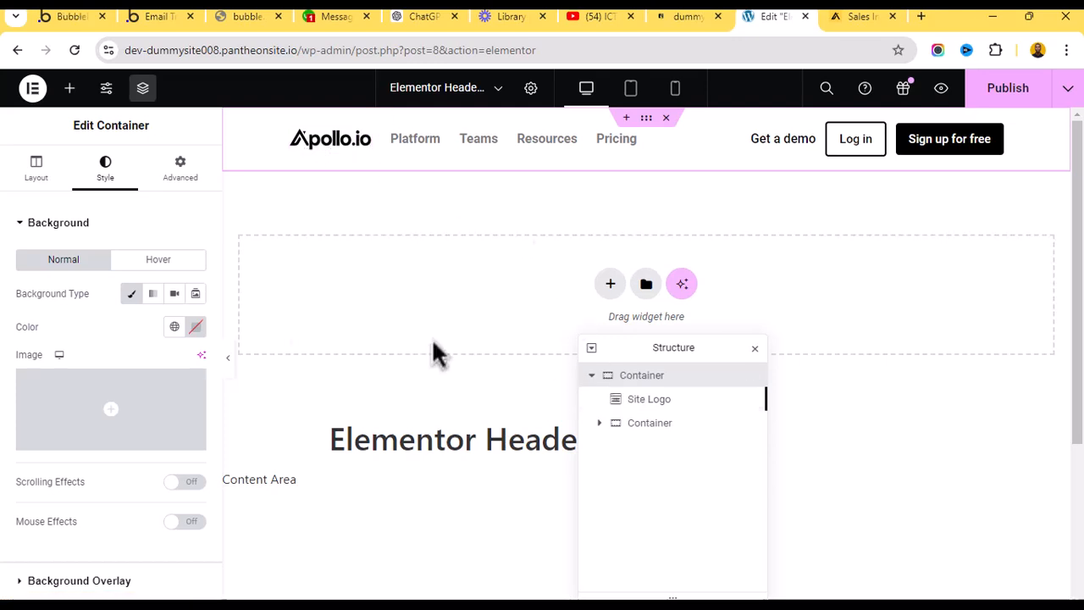
pyautogui.click(38, 173)
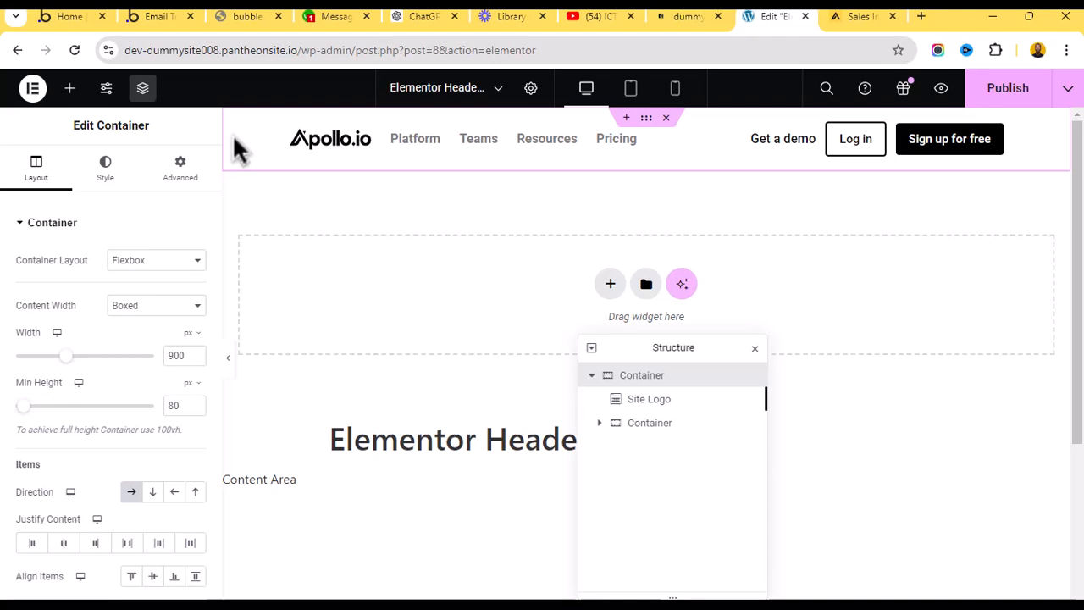
pyautogui.click(631, 90)
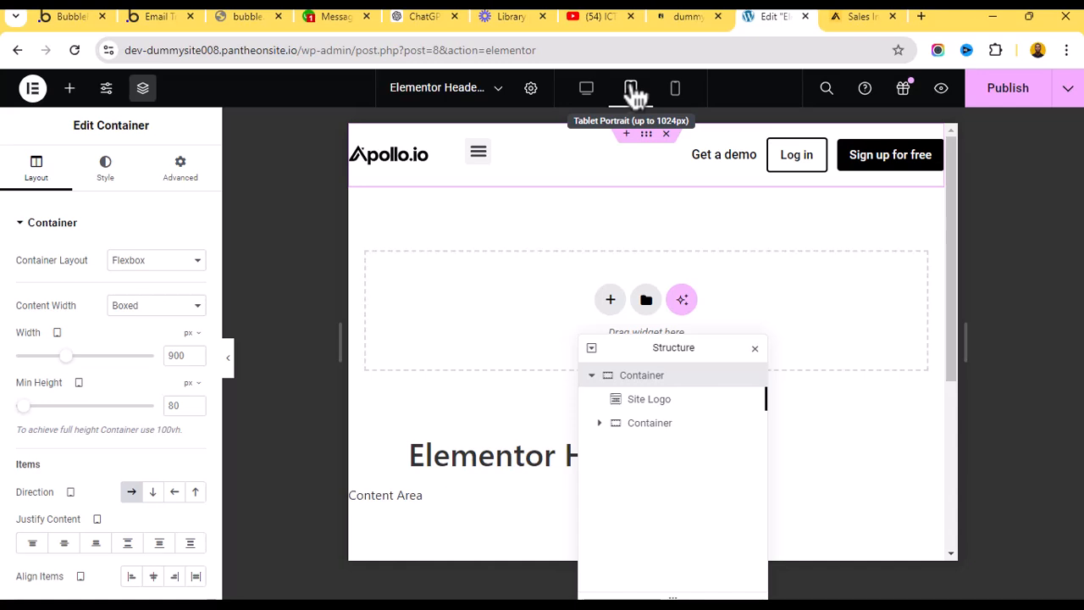
pyautogui.click(587, 92)
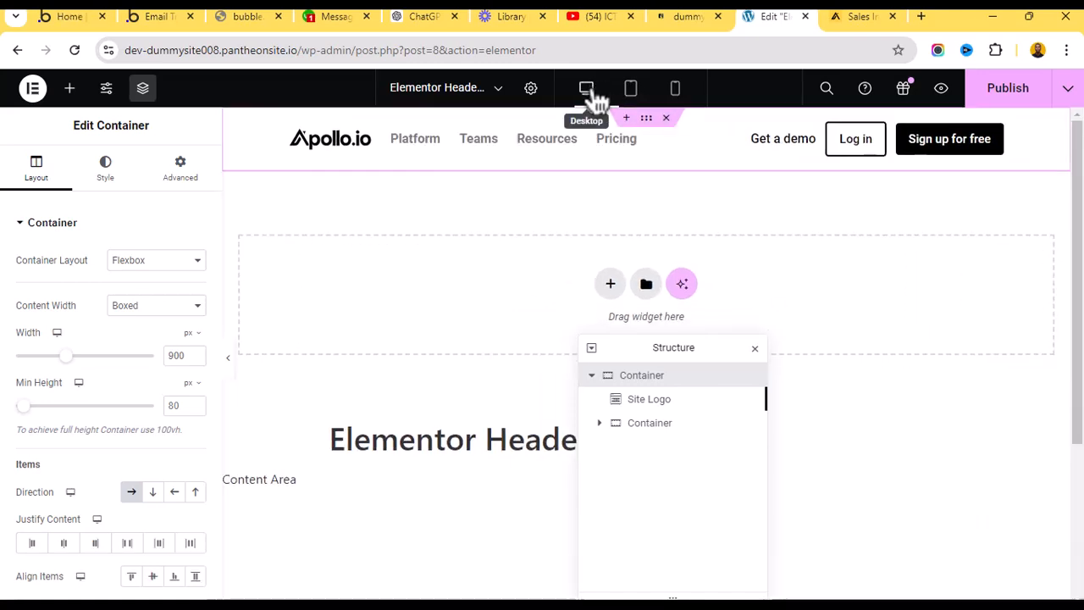
pyautogui.click(182, 178)
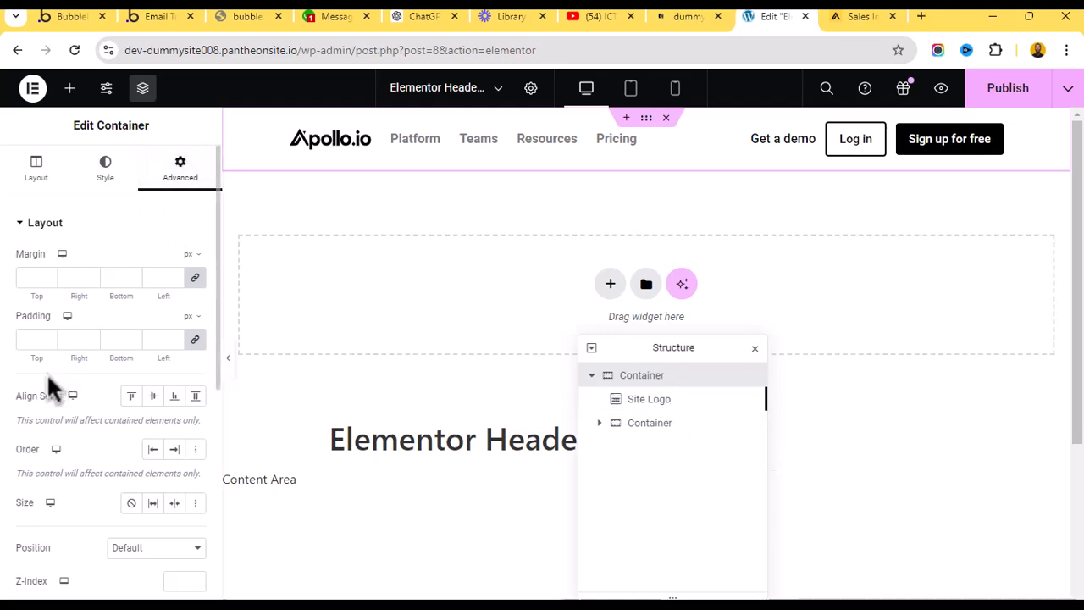
pyautogui.click(195, 338)
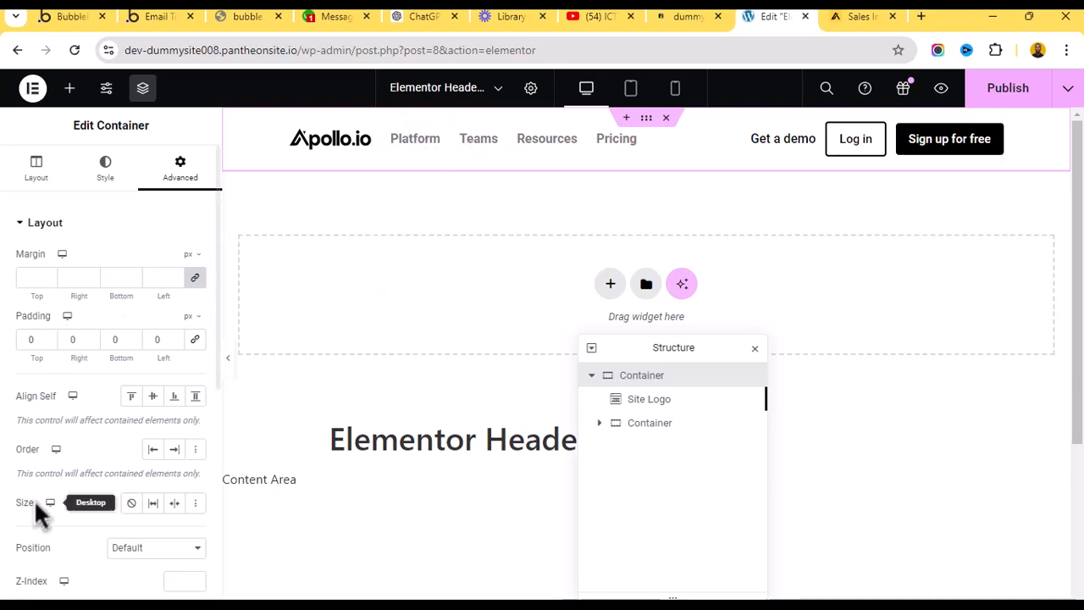
pyautogui.moveTo(152, 339); pyautogui.dragTo(185, 337)
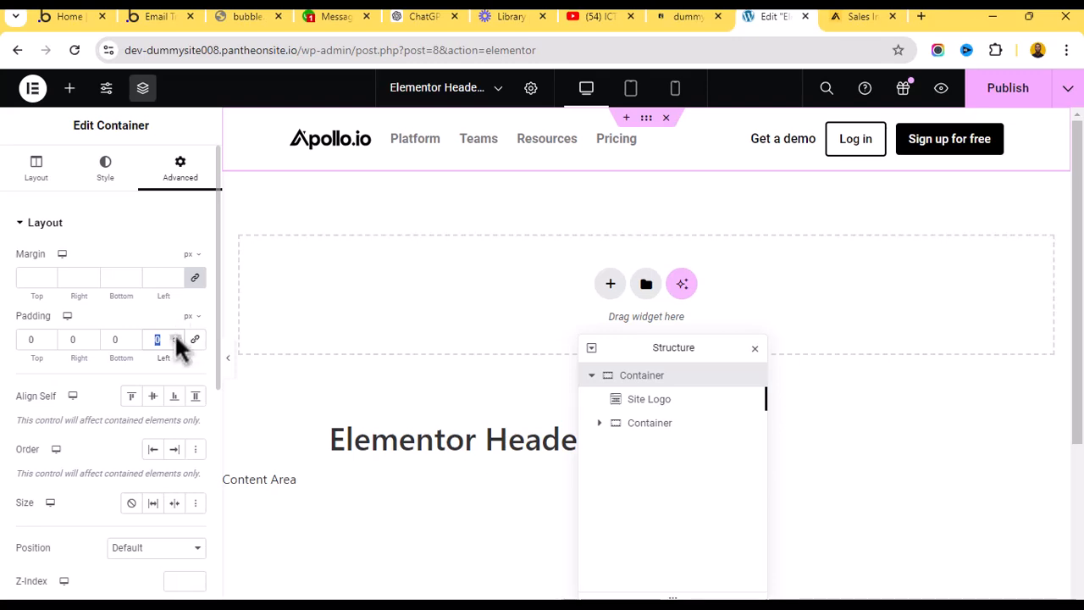
pyautogui.write('32')
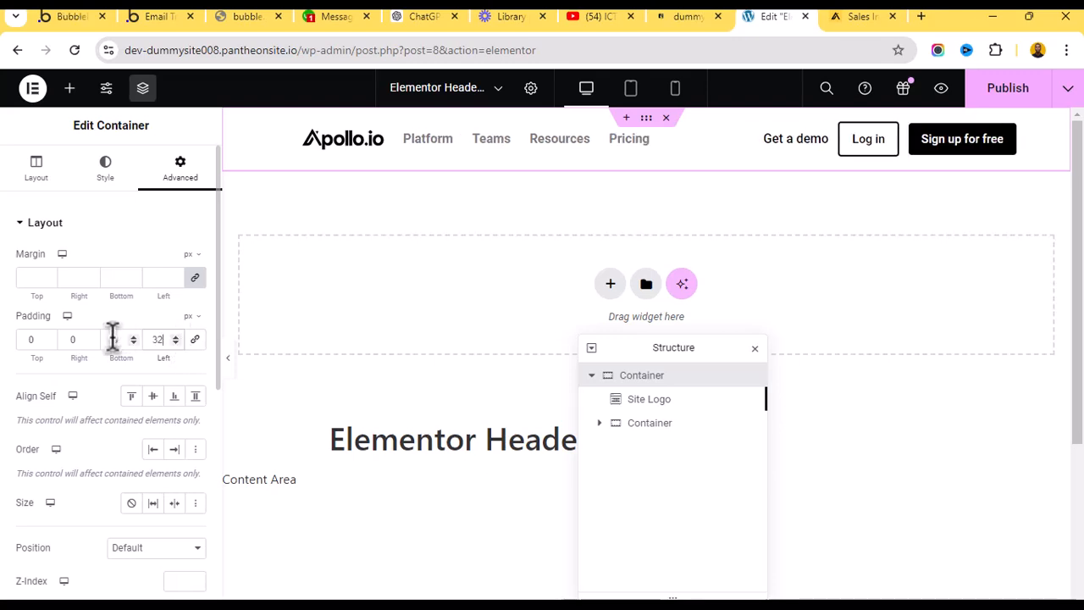
pyautogui.click(84, 338)
pyautogui.write('32')
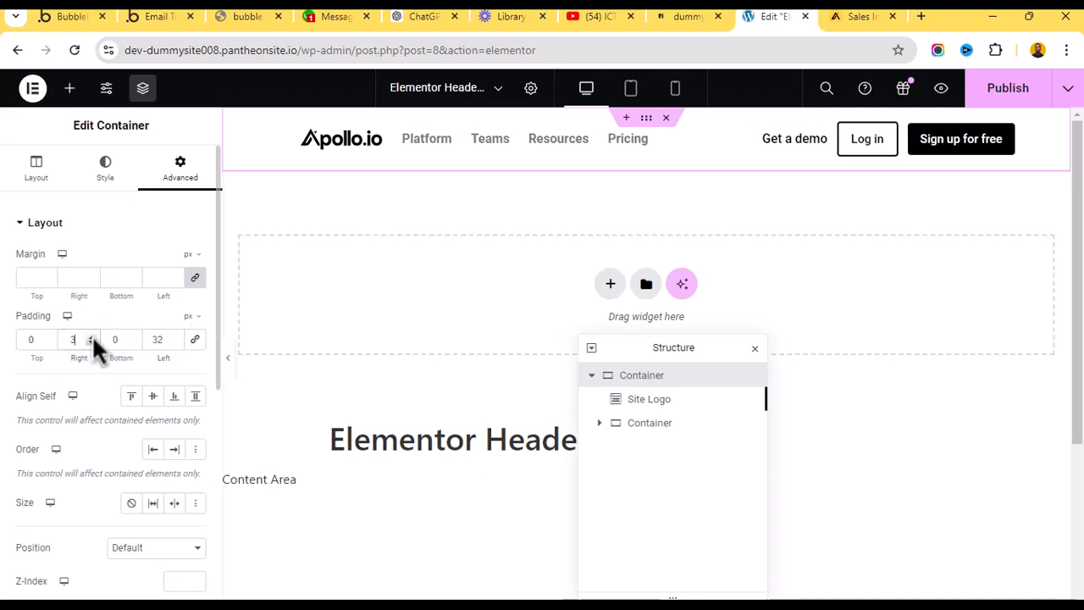
# Check the padded header at tablet and mobile widths, and return to the desktop layout.
pyautogui.click(631, 91)
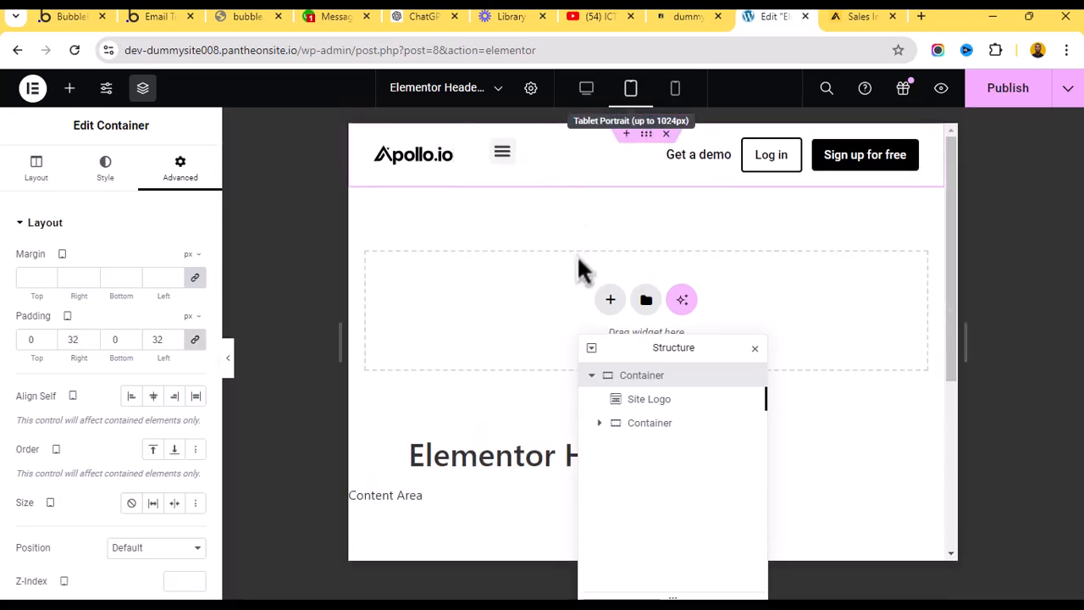
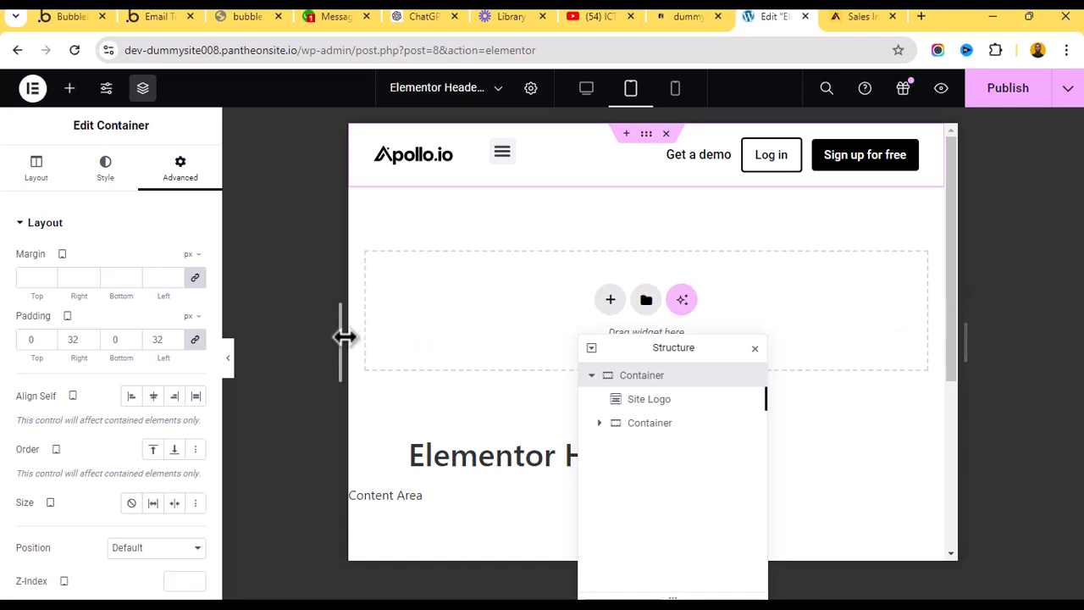
pyautogui.click(676, 90)
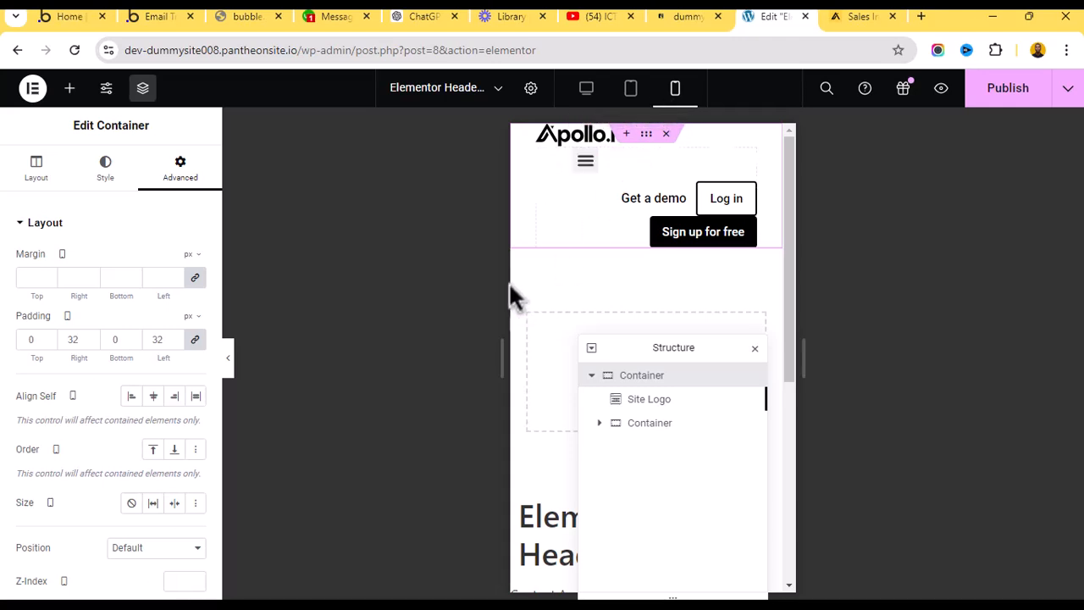
pyautogui.moveTo(505, 320); pyautogui.dragTo(440, 322)
pyautogui.click(584, 90)
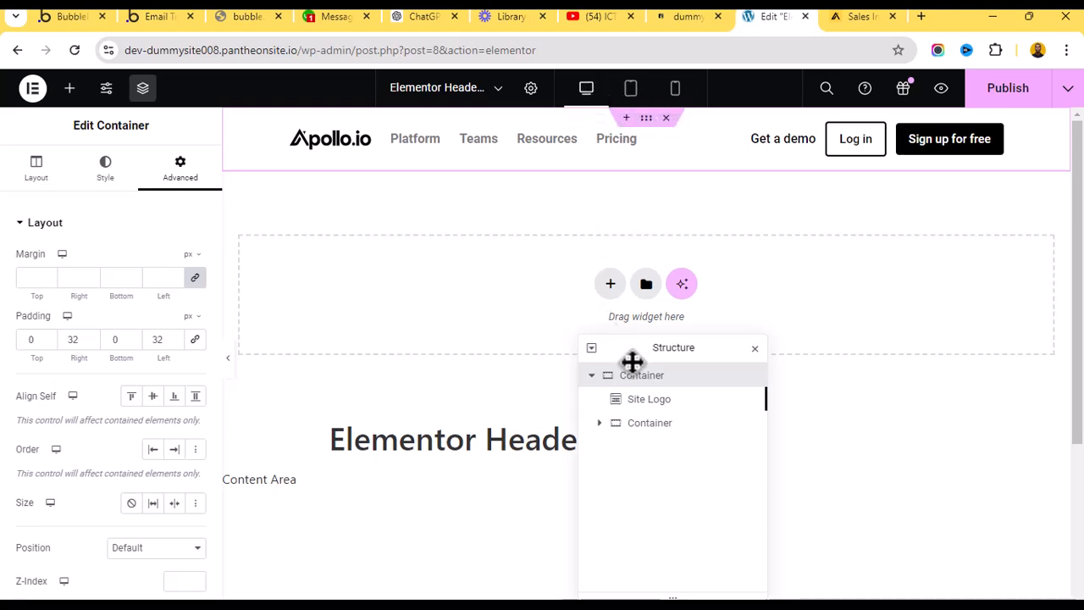
# Set the outer container's mobile padding to 0 px top and bottom and 8 px right and left, unlinked, and compare it with the tablet layout.
pyautogui.click(676, 90)
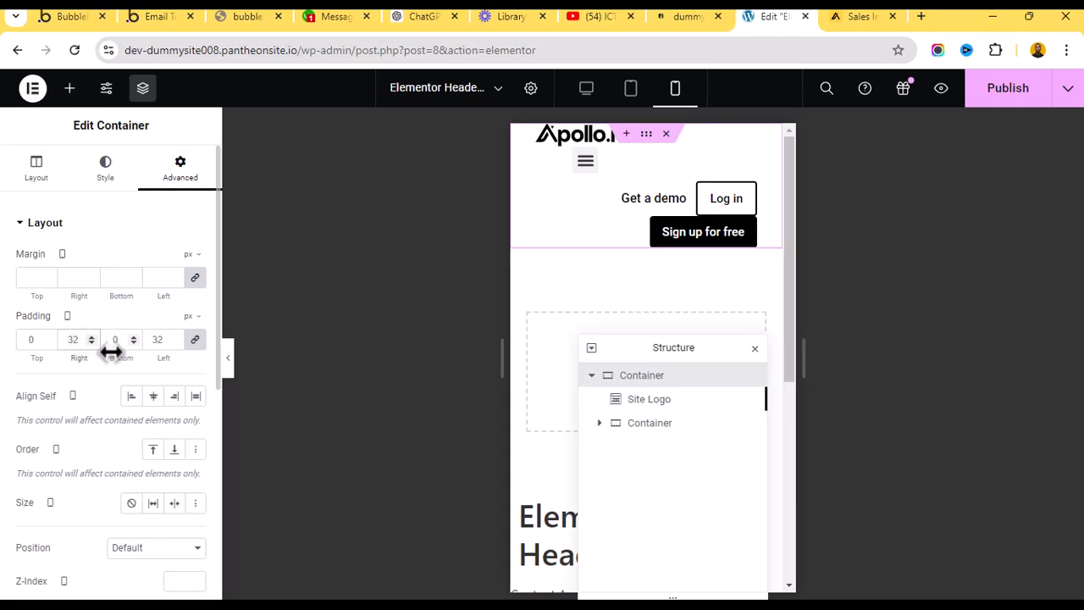
pyautogui.write('16')
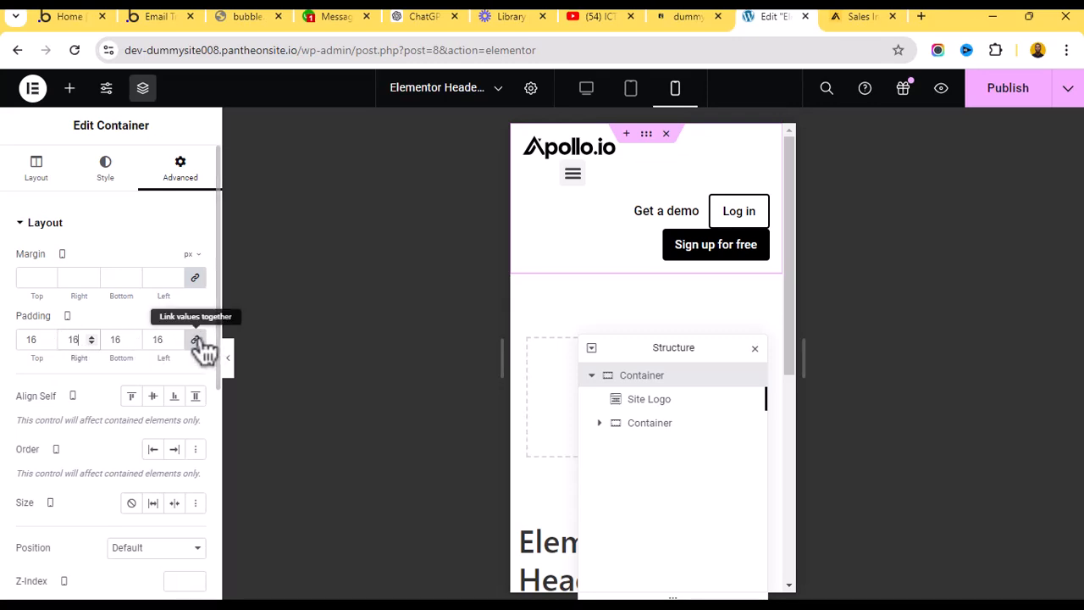
pyautogui.doubleClick(21, 339)
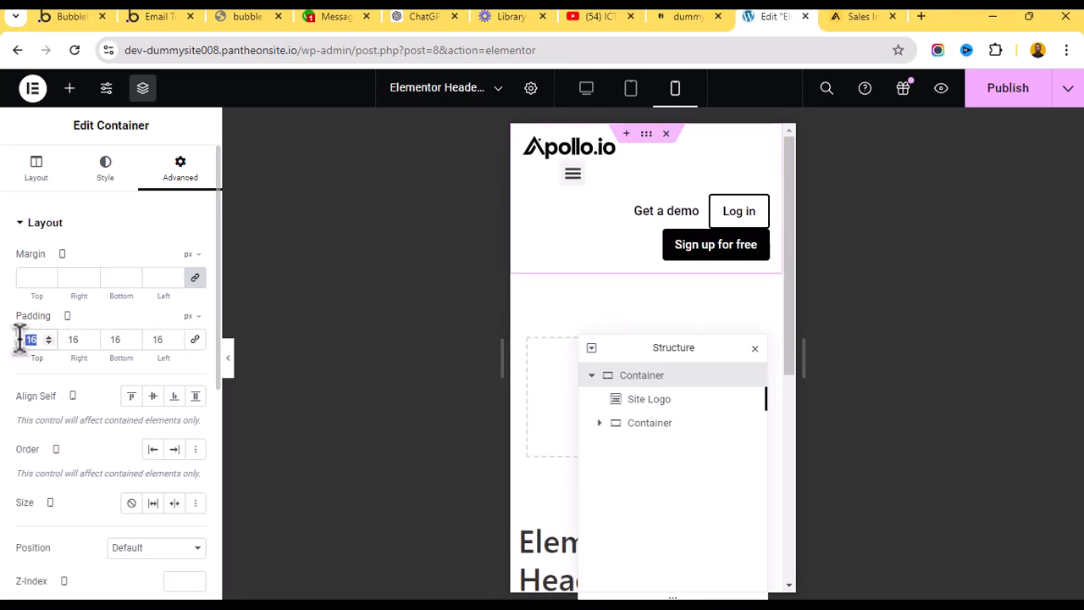
pyautogui.write('0')
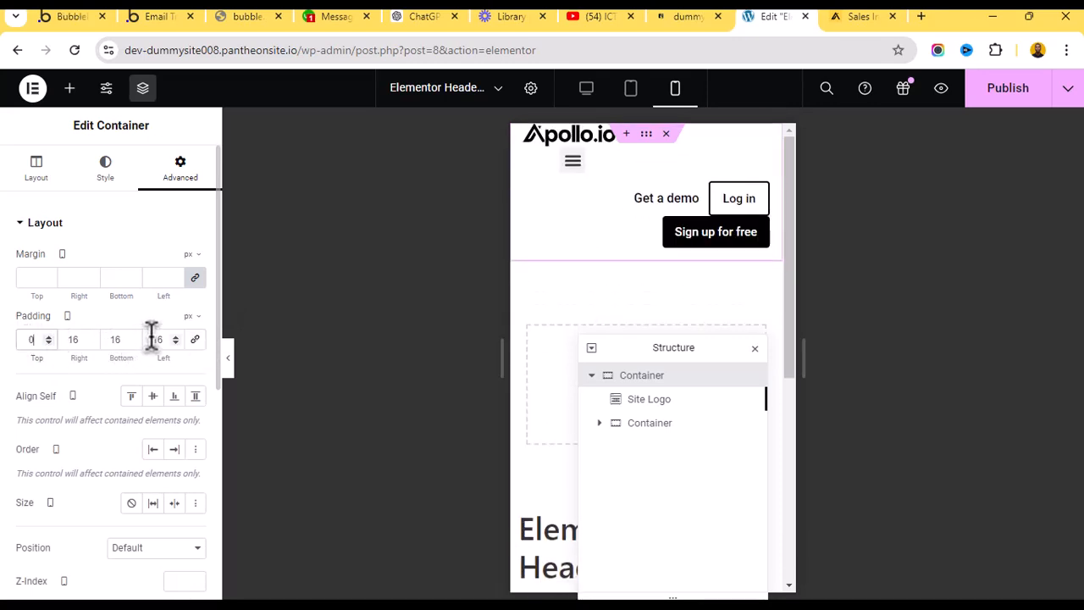
pyautogui.doubleClick(112, 339)
pyautogui.write('0')
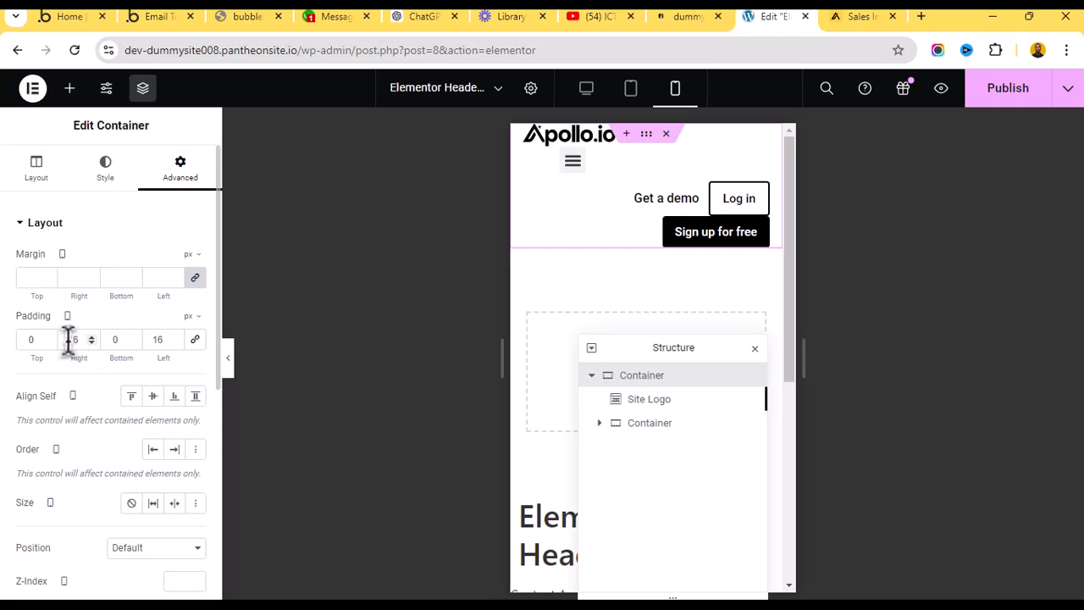
pyautogui.write('8')
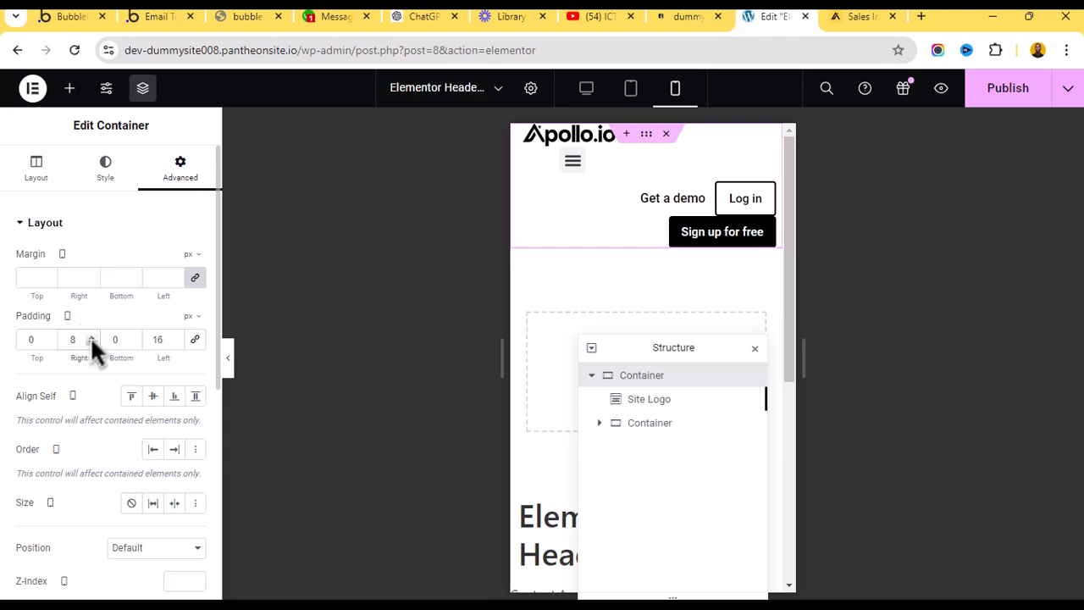
pyautogui.click(157, 337)
pyautogui.write('8')
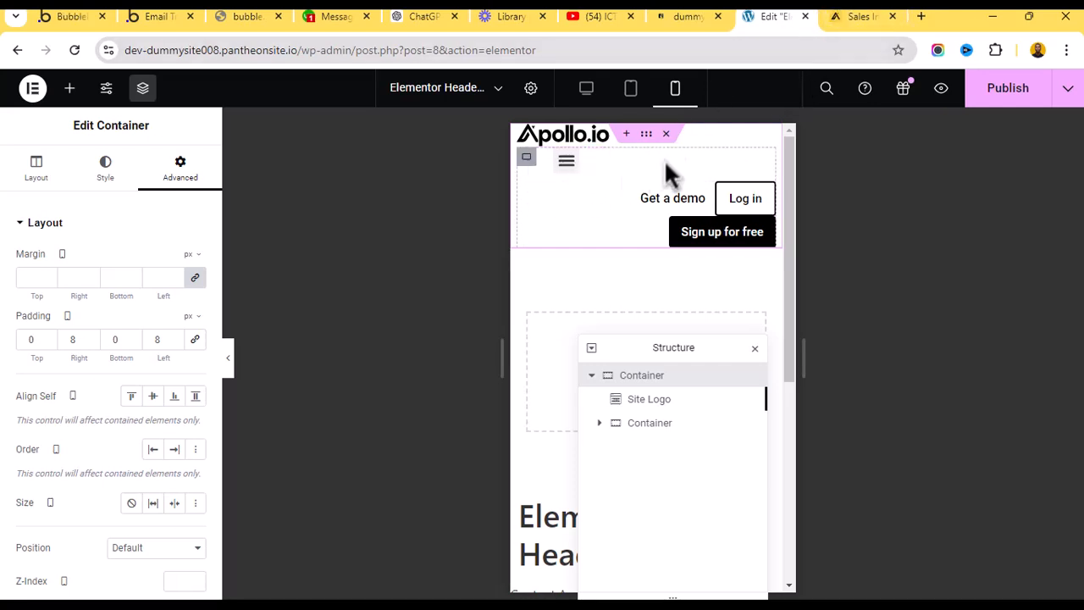
pyautogui.click(633, 90)
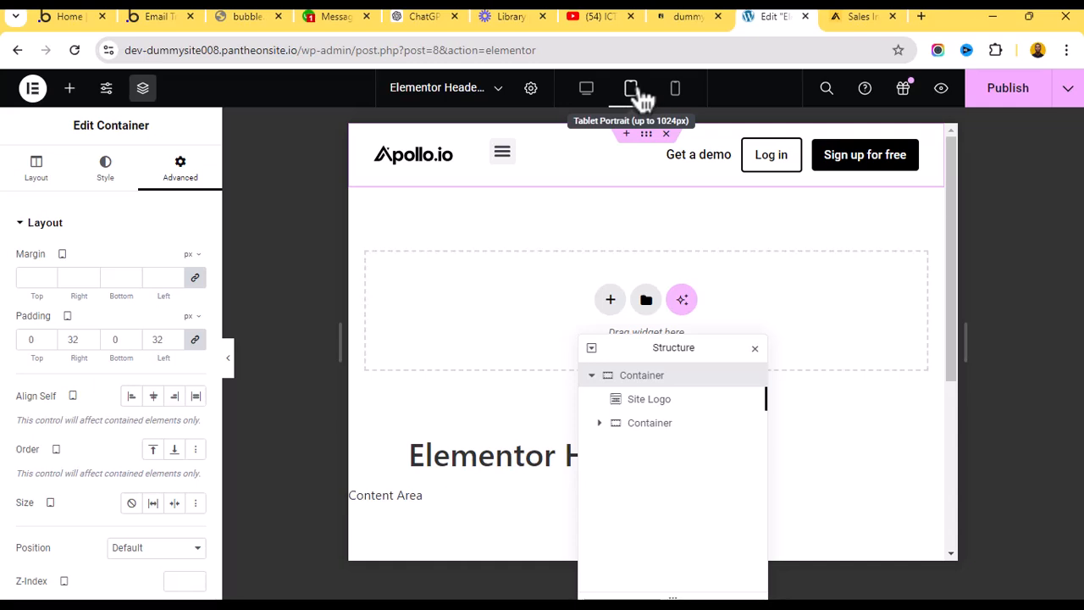
pyautogui.click(678, 91)
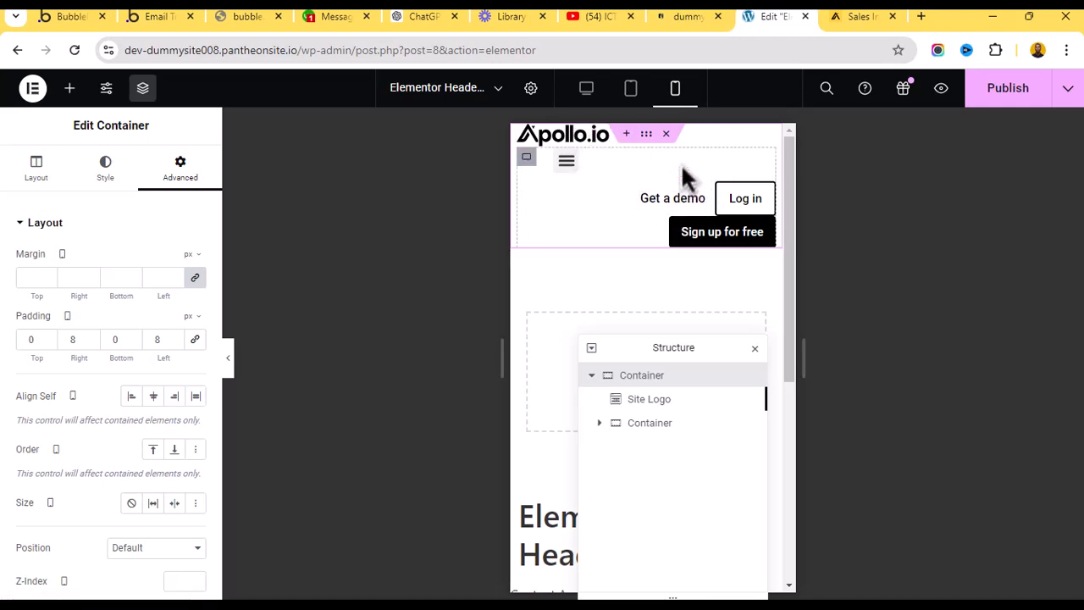
# Hide the "Log in" button on mobile portrait.
pyautogui.click(582, 151)
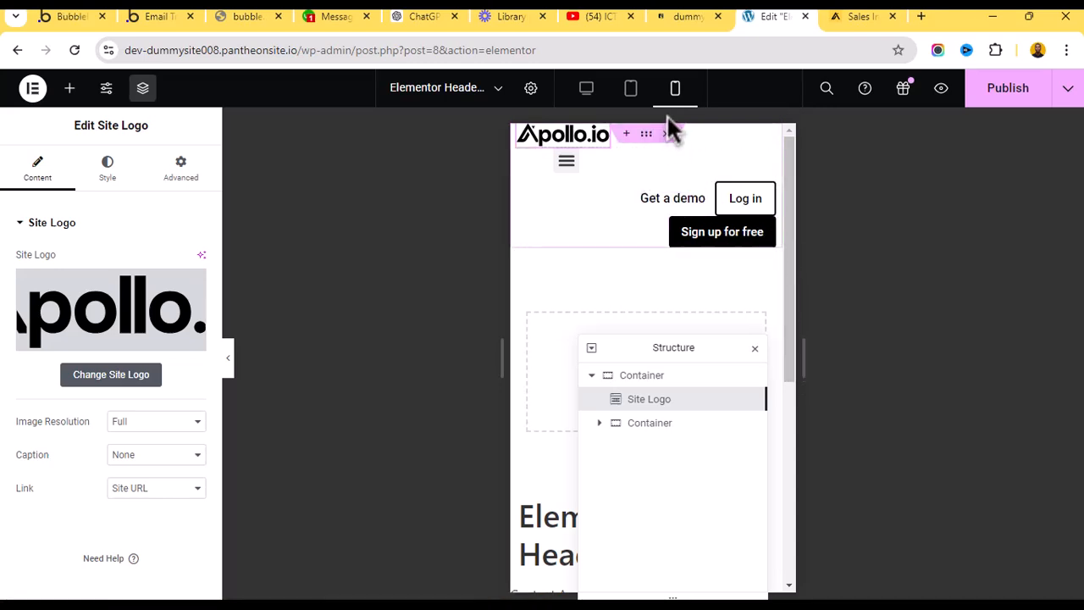
pyautogui.click(773, 194)
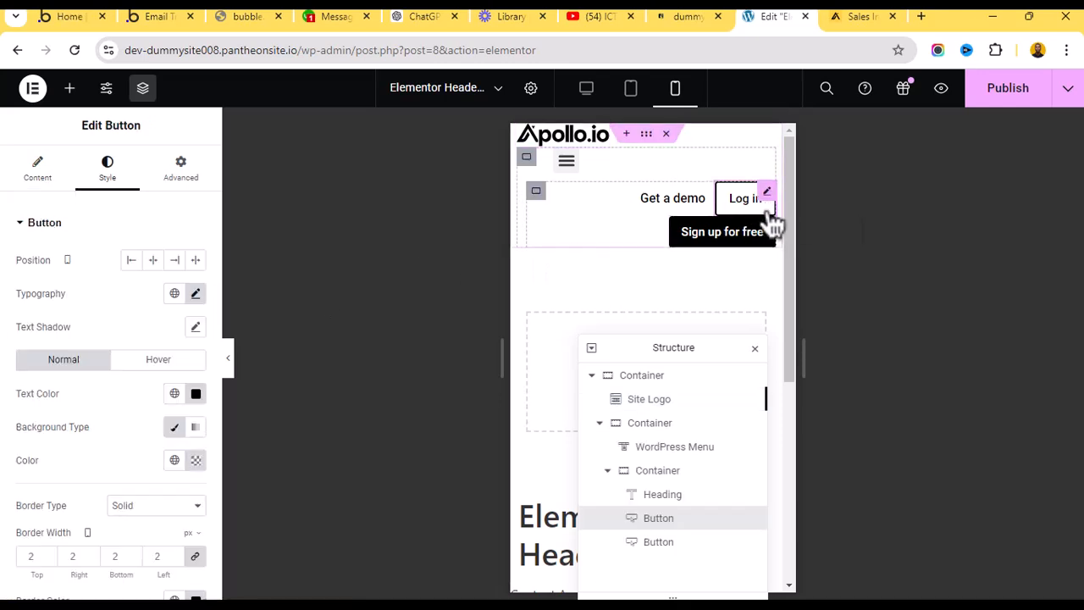
pyautogui.click(181, 173)
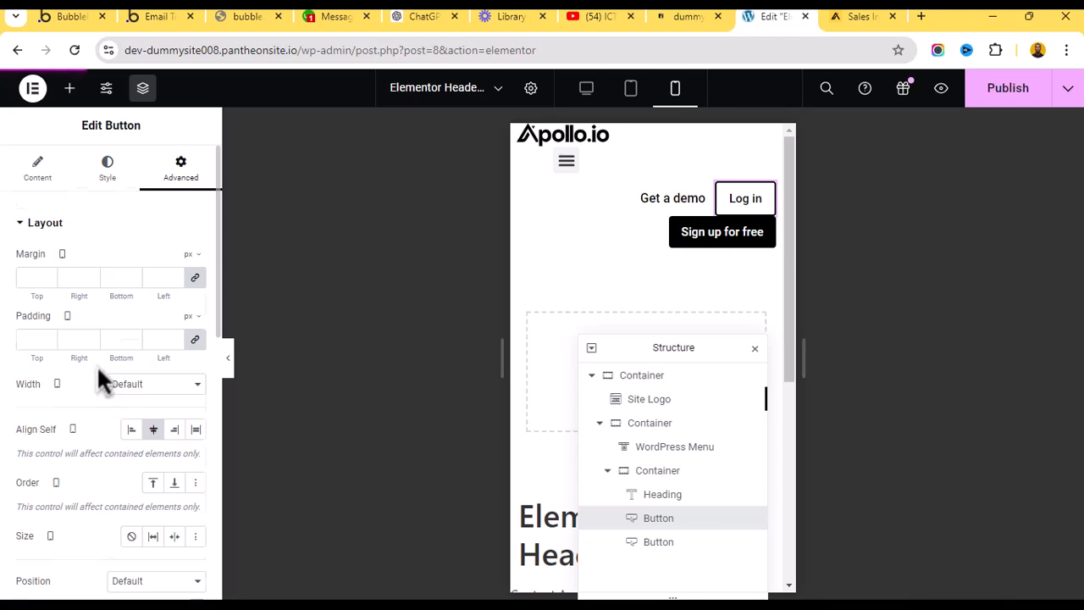
pyautogui.scroll(-10, 101, 377)
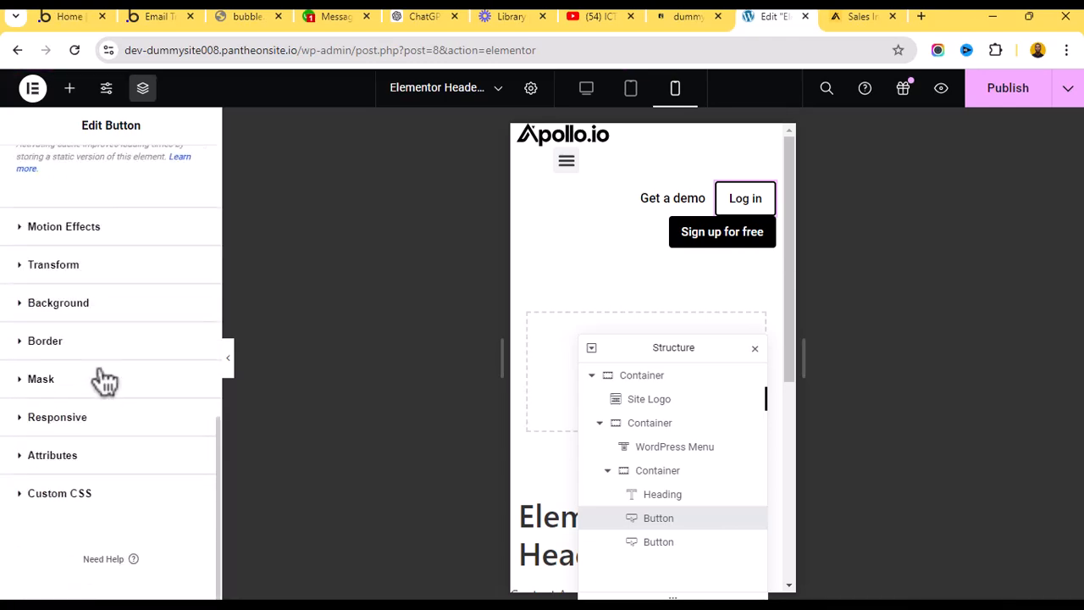
pyautogui.click(53, 415)
pyautogui.scroll(-2, 182, 322)
pyautogui.scroll(-1, 181, 322)
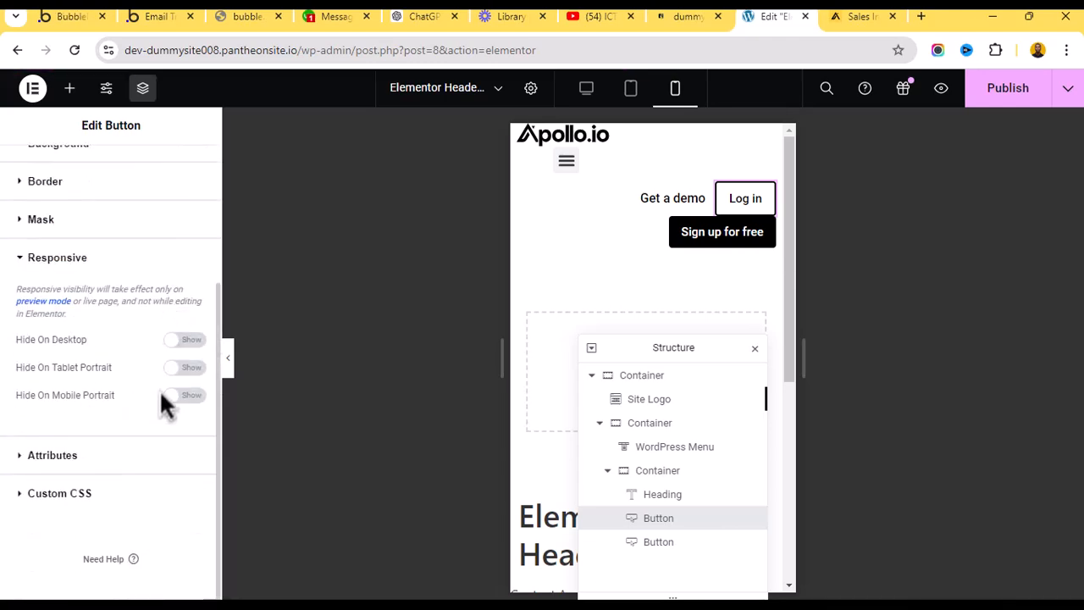
pyautogui.click(185, 396)
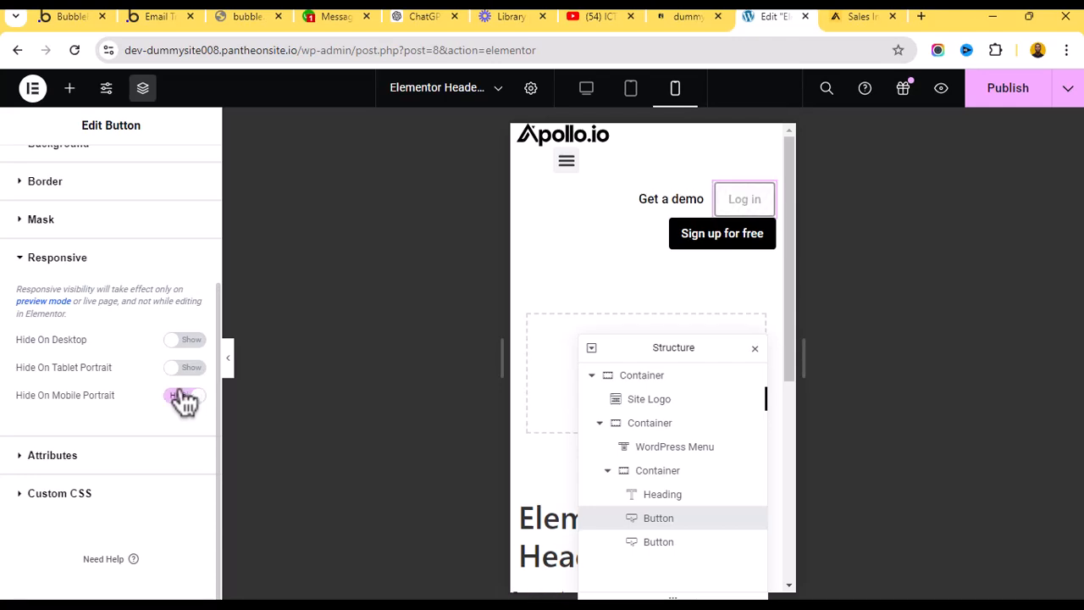
# Hide the "Sign up for free" button on mobile portrait.
pyautogui.click(767, 232)
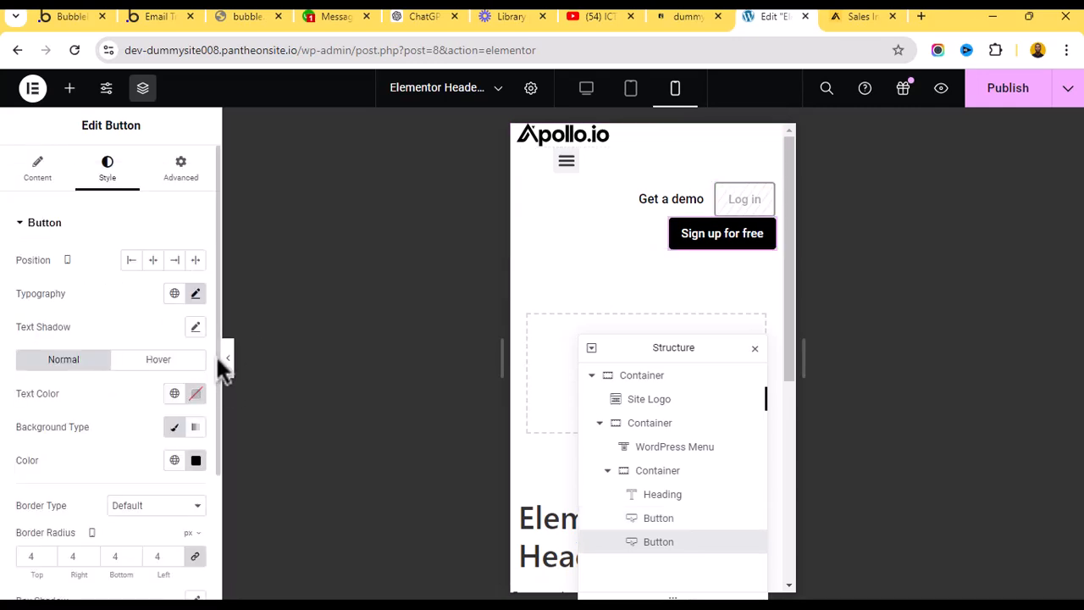
pyautogui.click(172, 178)
pyautogui.scroll(-3, 130, 423)
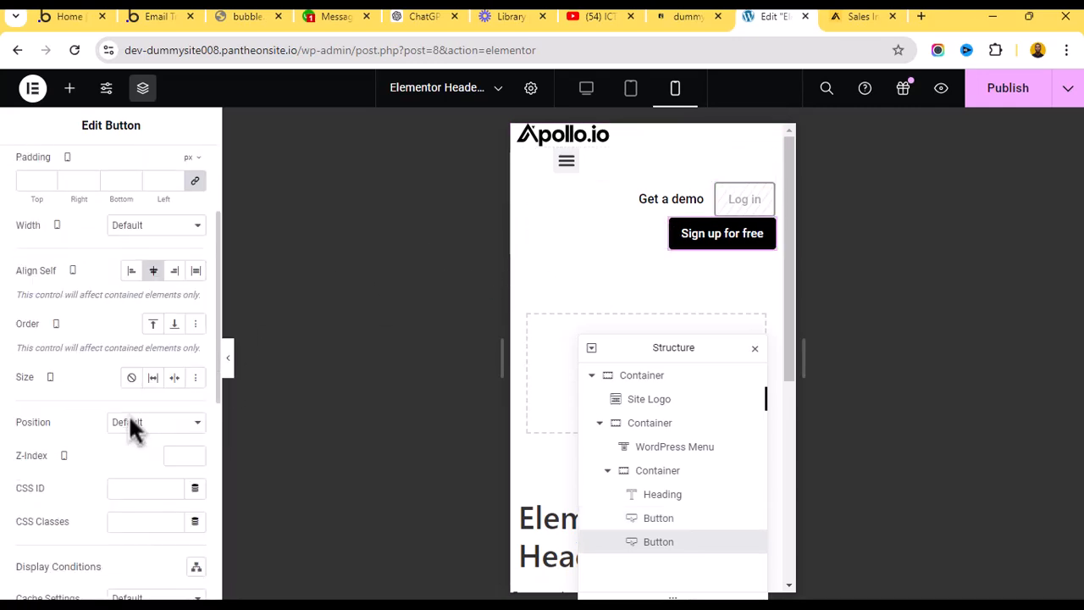
pyautogui.scroll(-5, 144, 356)
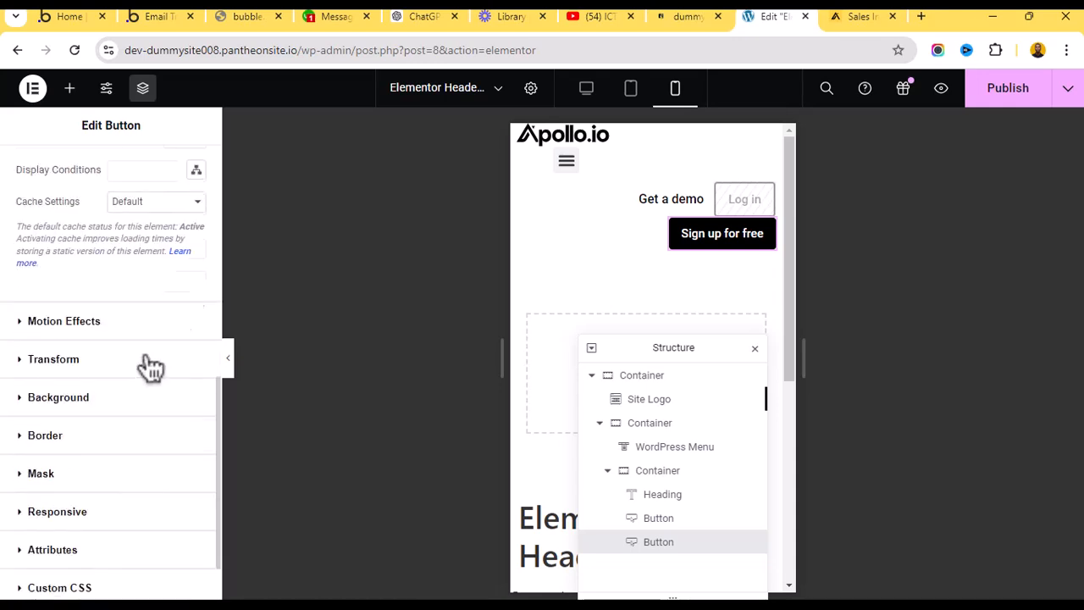
pyautogui.scroll(-1, 51, 466)
pyautogui.click(57, 417)
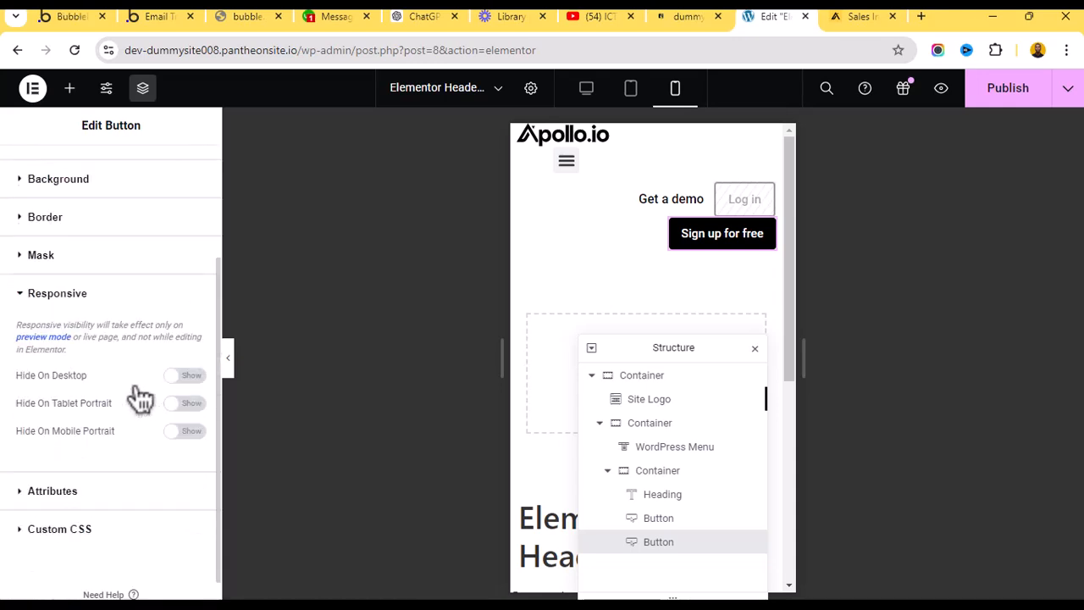
pyautogui.click(181, 431)
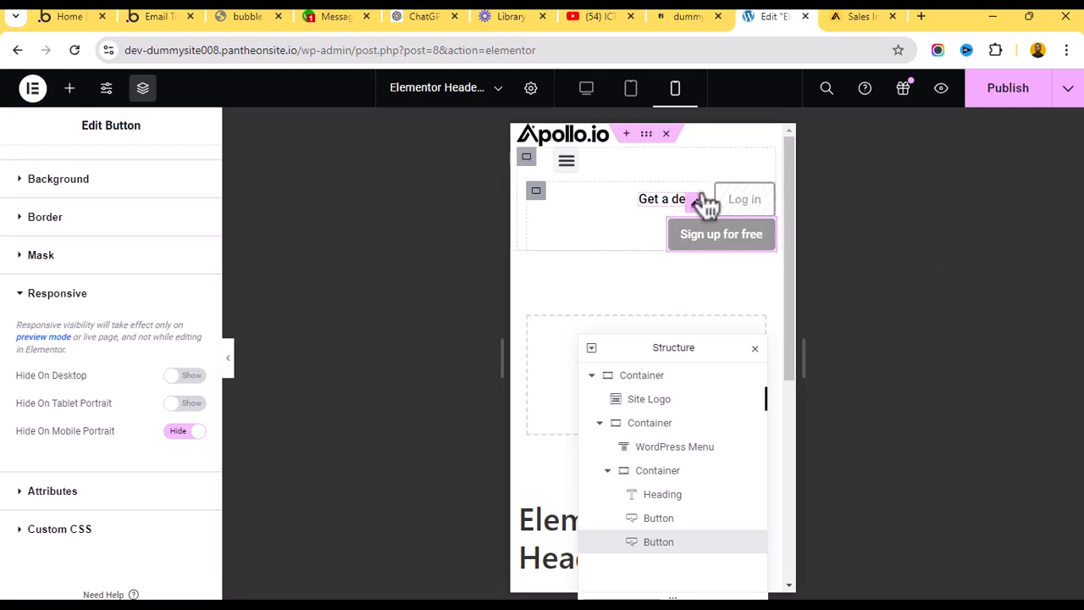
# Set the site logo's custom width to 100 px for mobile and publish the header.
pyautogui.click(567, 140)
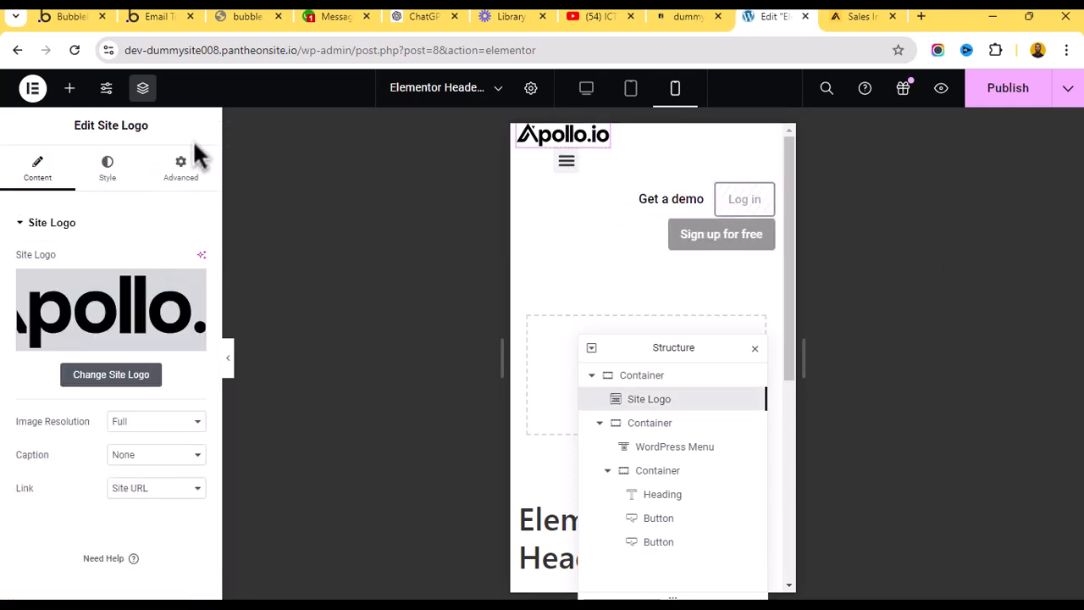
pyautogui.click(194, 171)
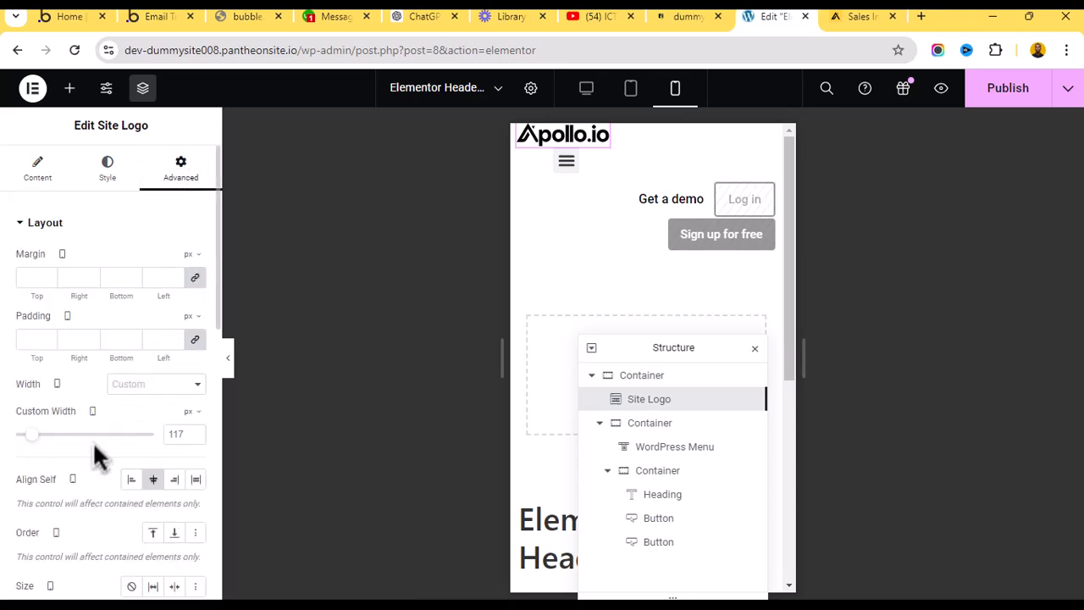
pyautogui.click(182, 434)
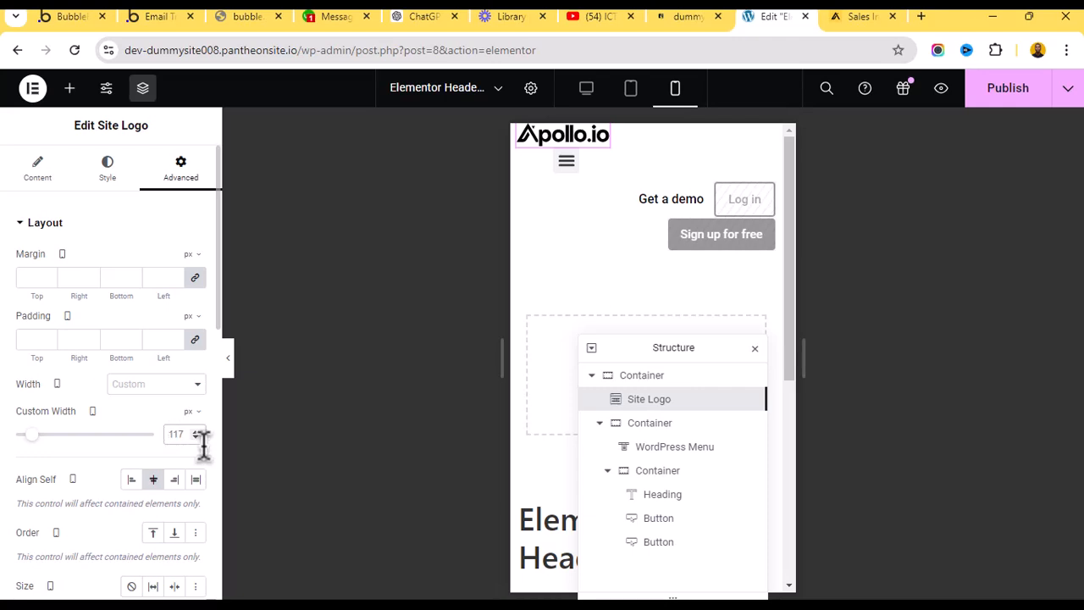
pyautogui.write('100')
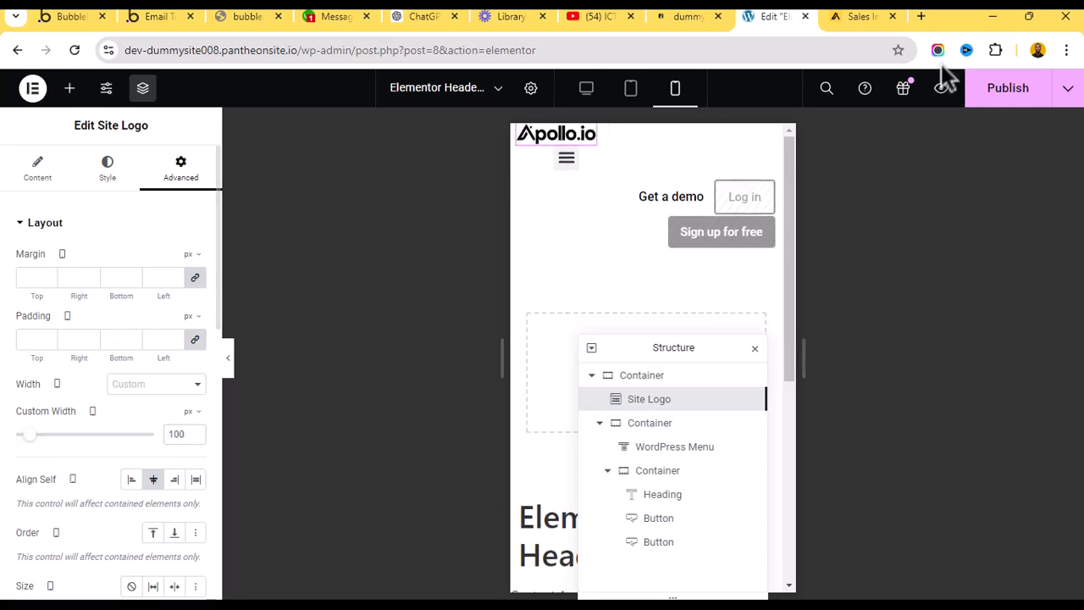
pyautogui.click(1014, 95)
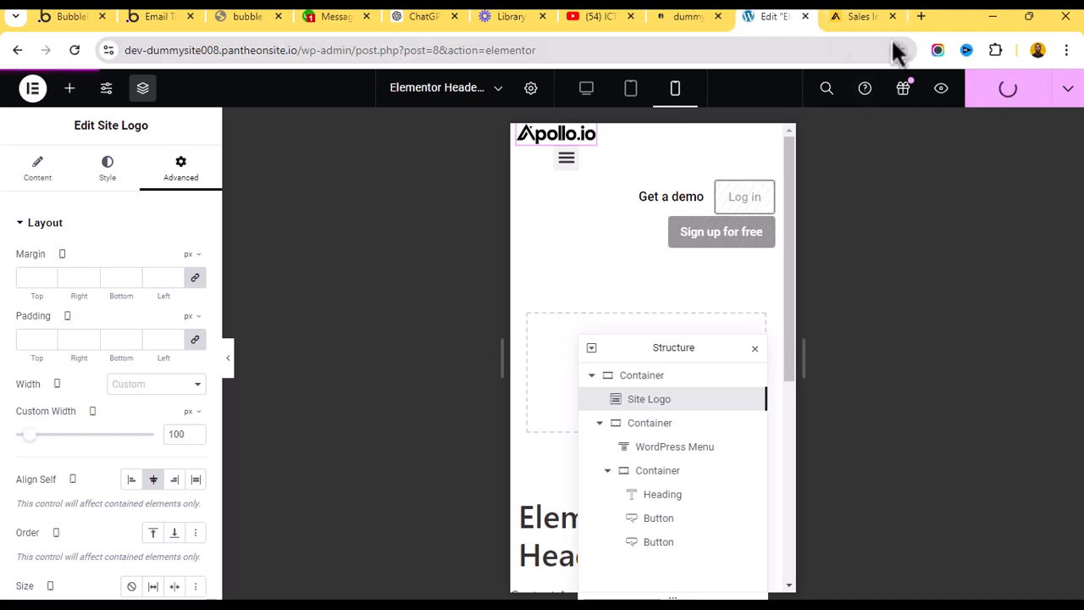
# Preview the published header in the browser and inspect it at responsive widths of 320, 425, 768 and 375 px.
pyautogui.click(941, 90)
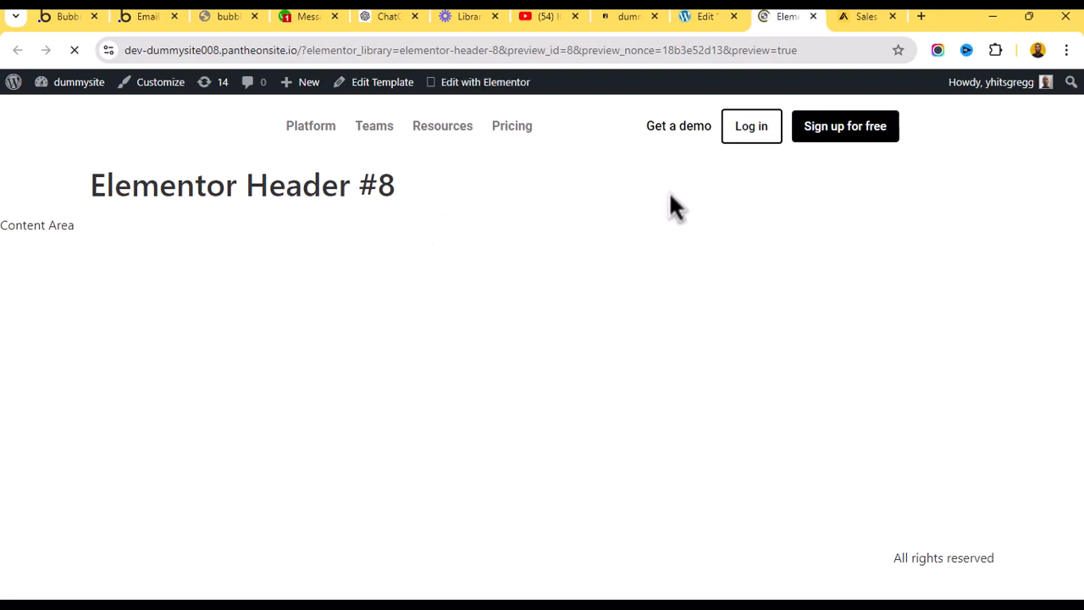
pyautogui.rightClick(495, 224)
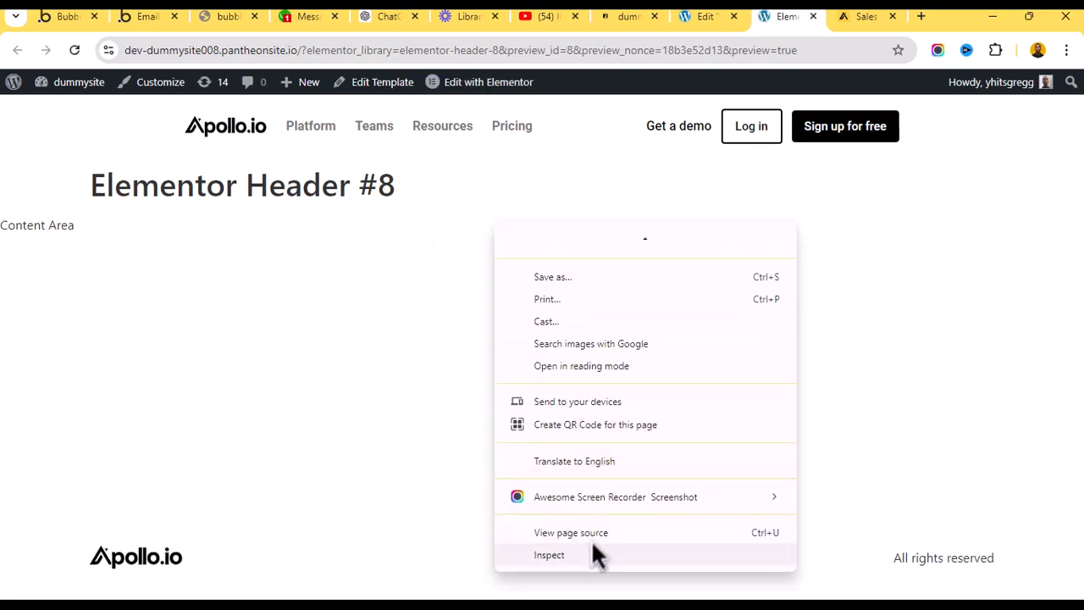
pyautogui.click(588, 549)
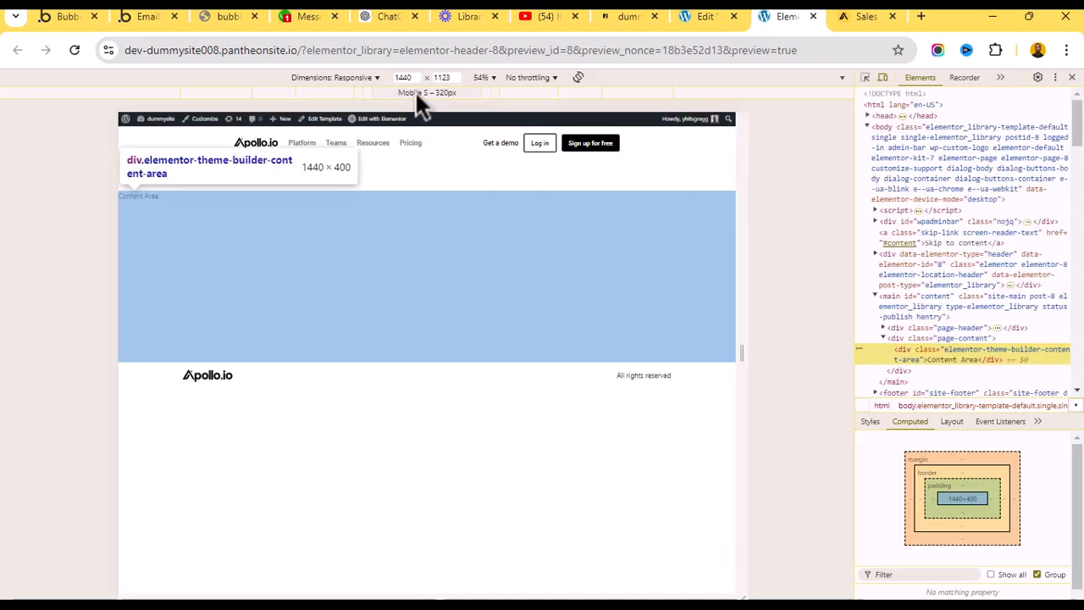
pyautogui.click(415, 90)
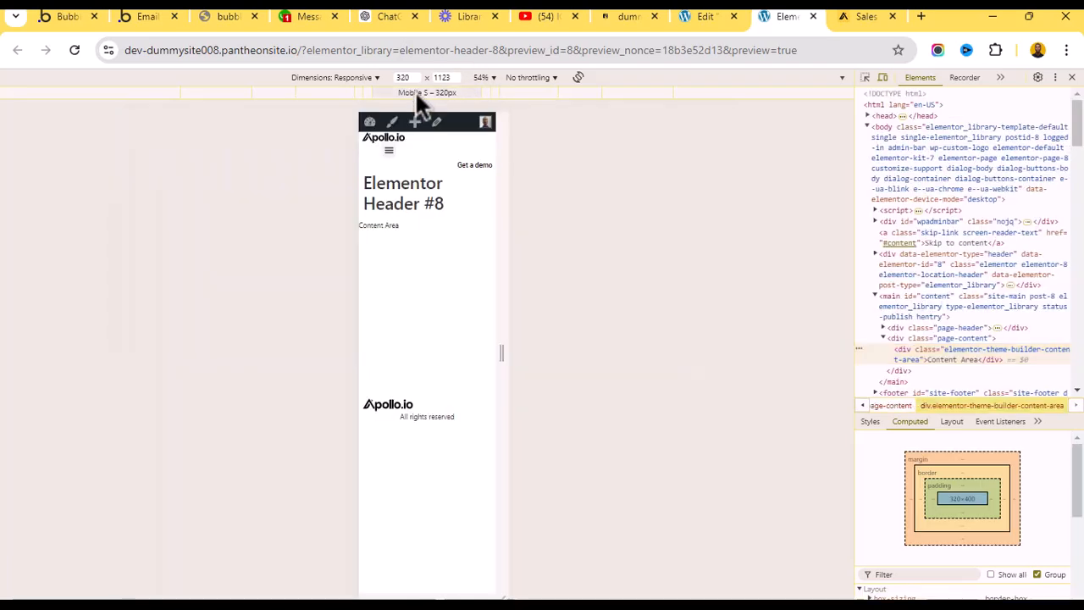
pyautogui.click(367, 91)
pyautogui.click(352, 90)
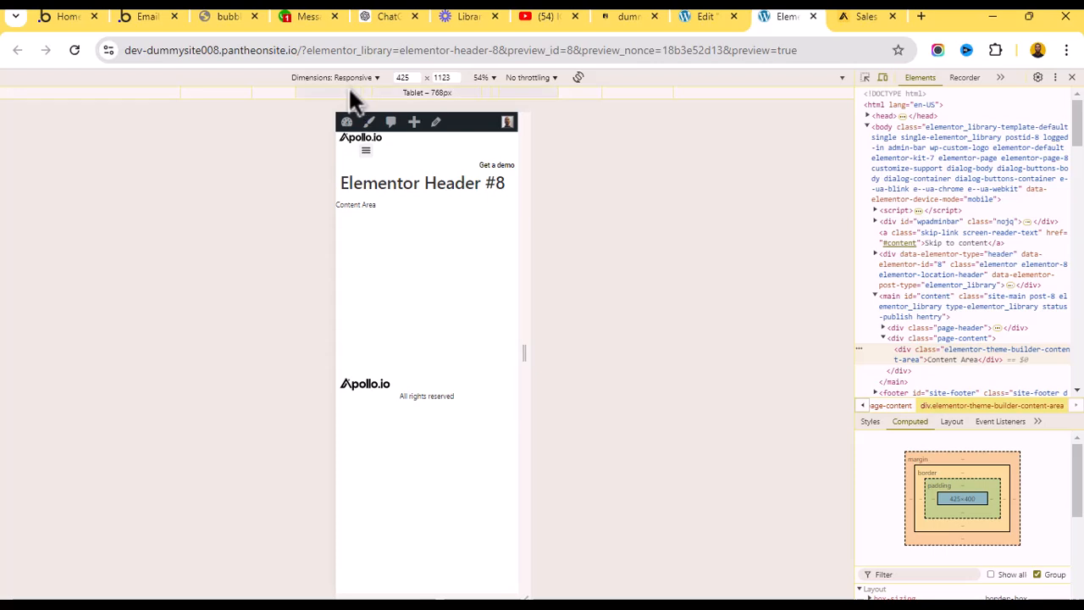
pyautogui.click(343, 91)
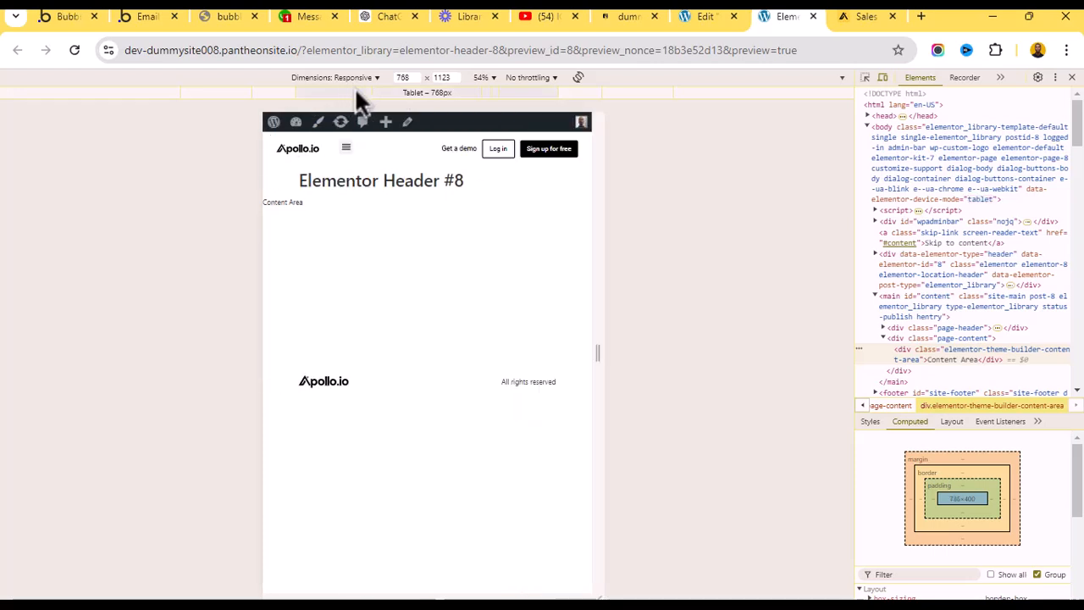
pyautogui.click(362, 90)
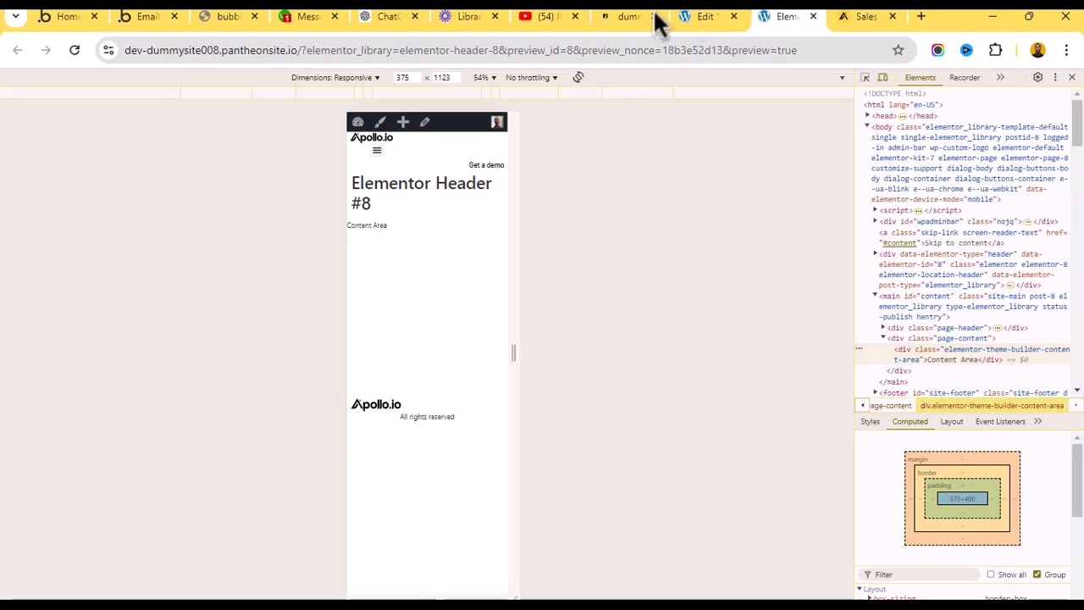
# Return to the Elementor editor and examine the mobile layout settings of the menu container and its nested button container against the preview.
pyautogui.click(719, 18)
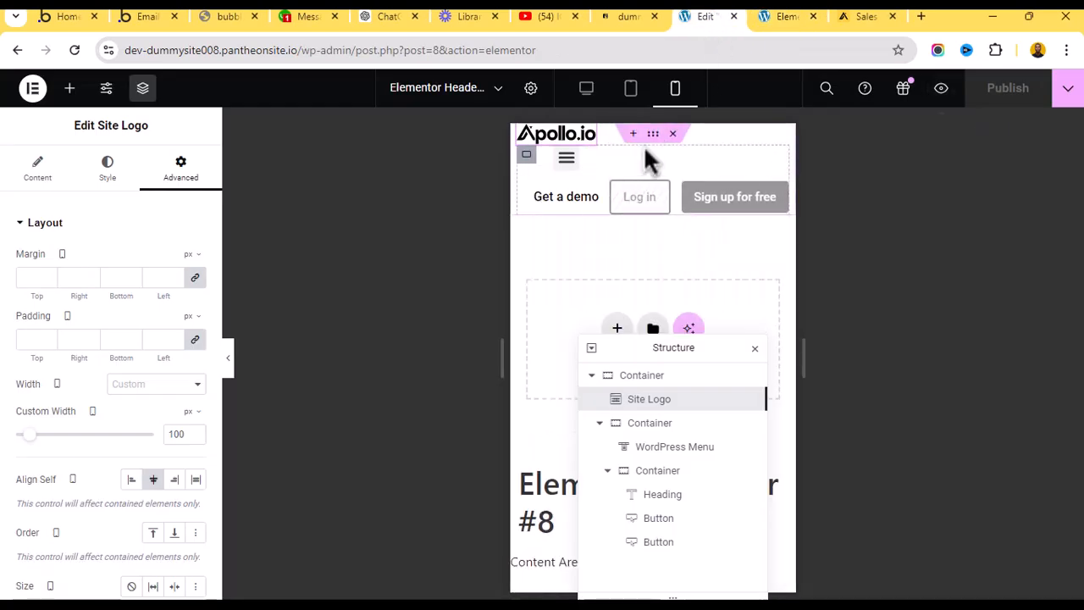
pyautogui.click(529, 154)
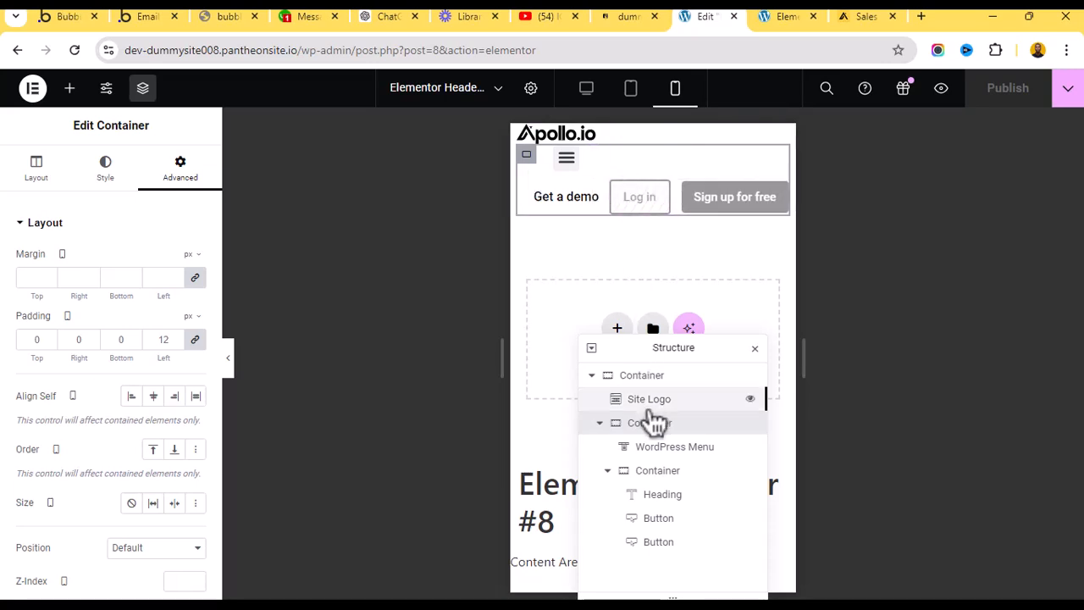
pyautogui.click(608, 470)
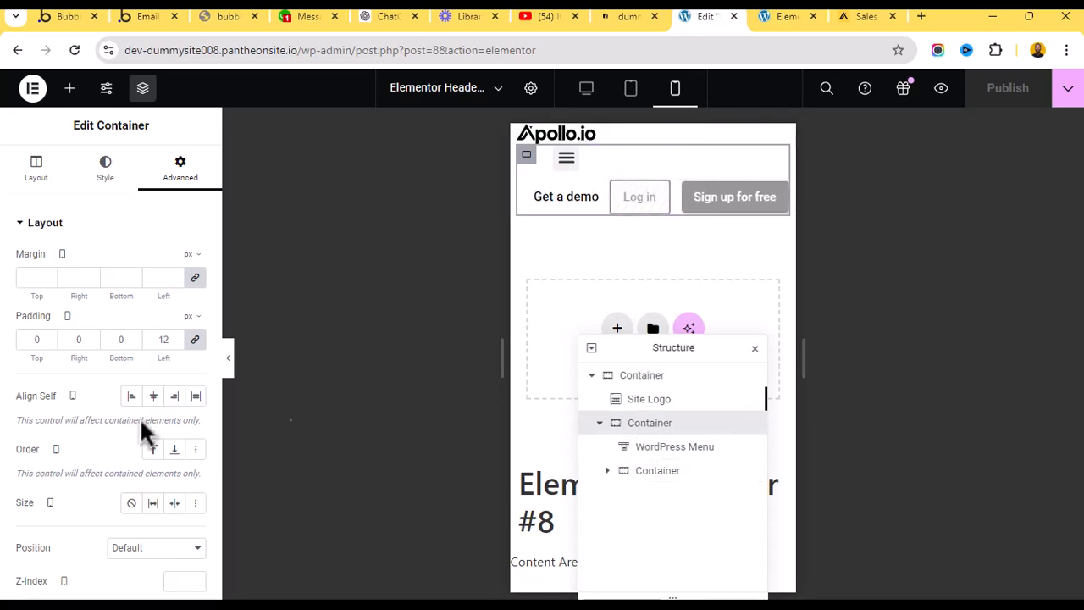
pyautogui.click(33, 180)
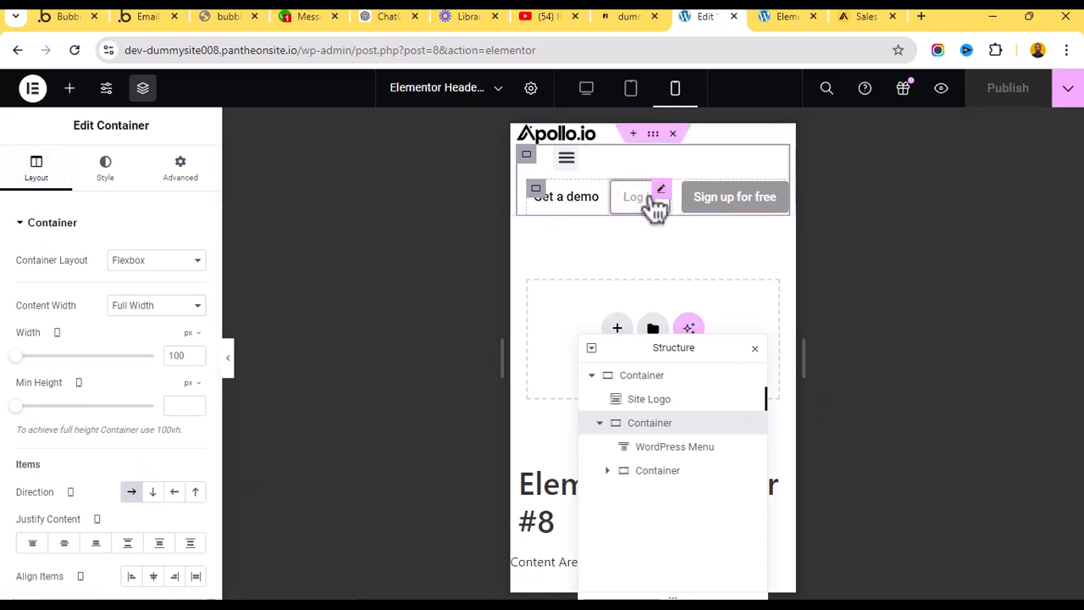
pyautogui.click(659, 477)
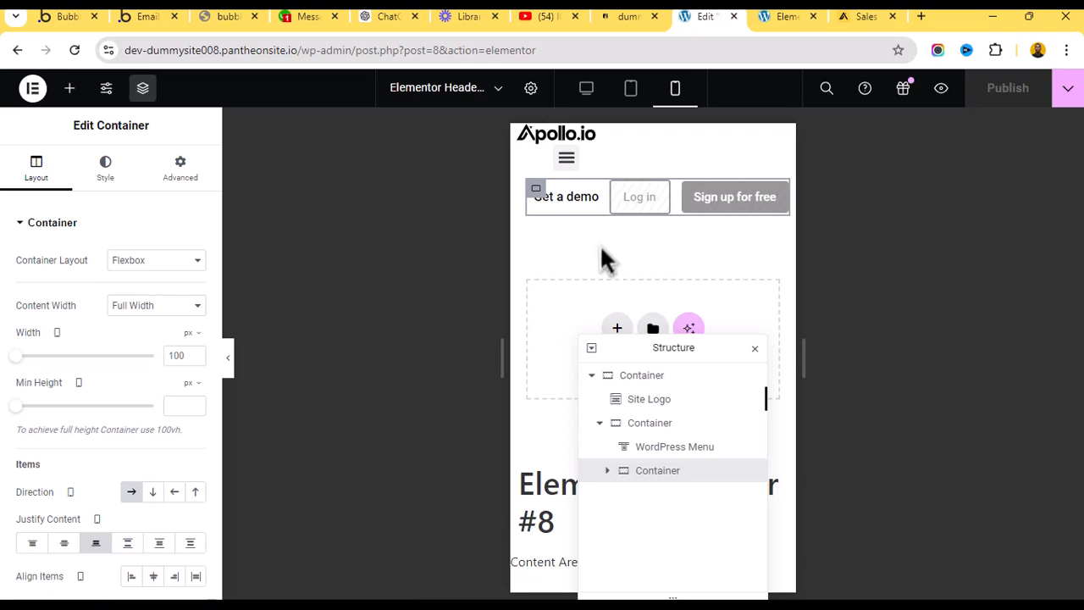
pyautogui.click(608, 470)
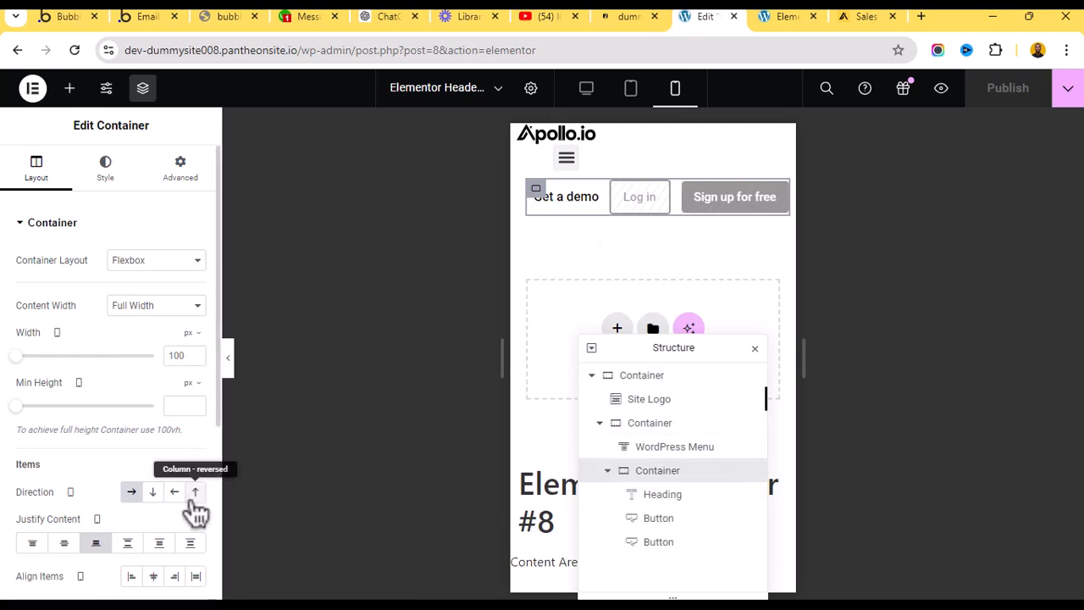
pyautogui.scroll(-2, 101, 546)
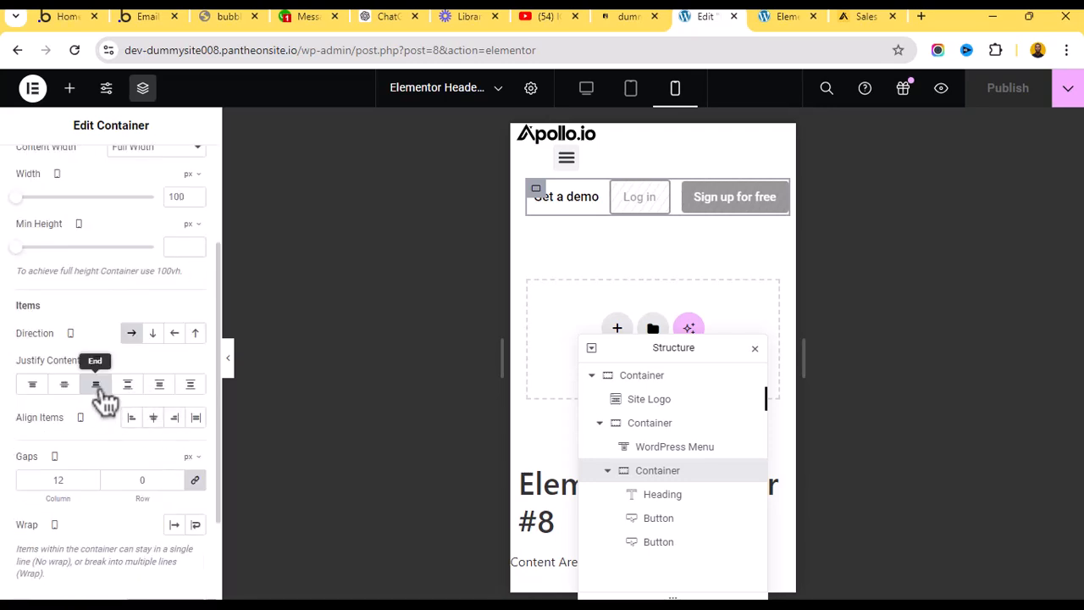
pyautogui.click(634, 16)
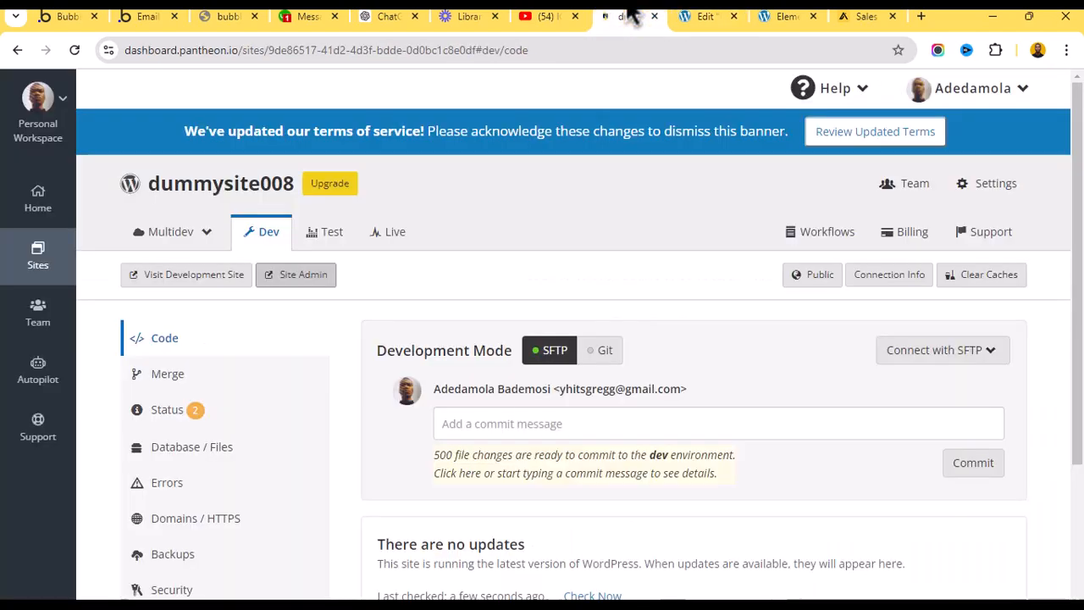
pyautogui.click(703, 16)
pyautogui.click(755, 17)
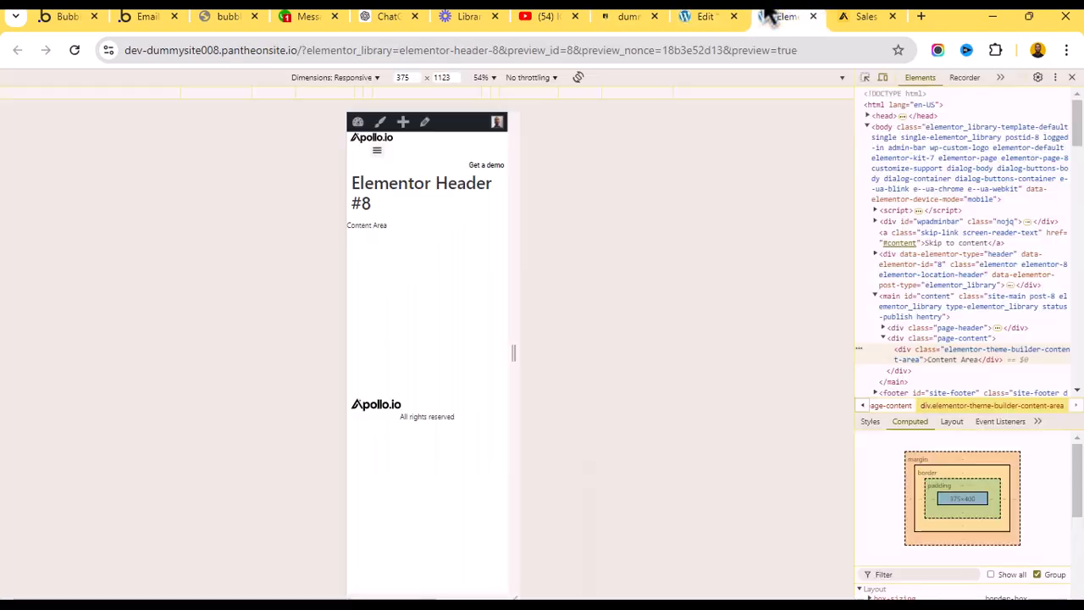
pyautogui.click(688, 16)
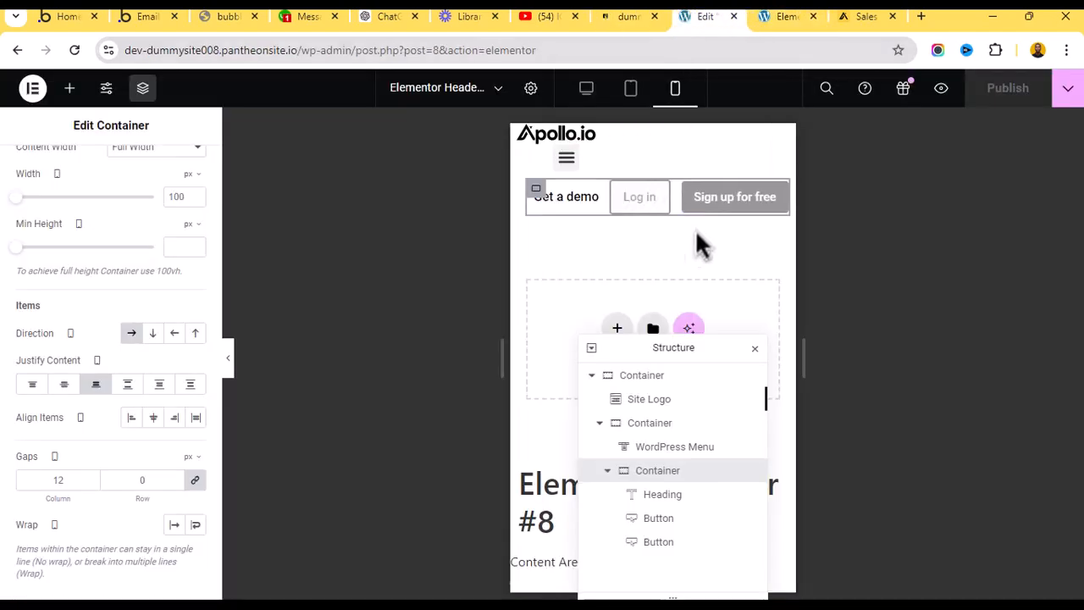
# Set the nested button container's Size to None for mobile, then publish the header and check it in the preview.
pyautogui.scroll(3, 170, 254)
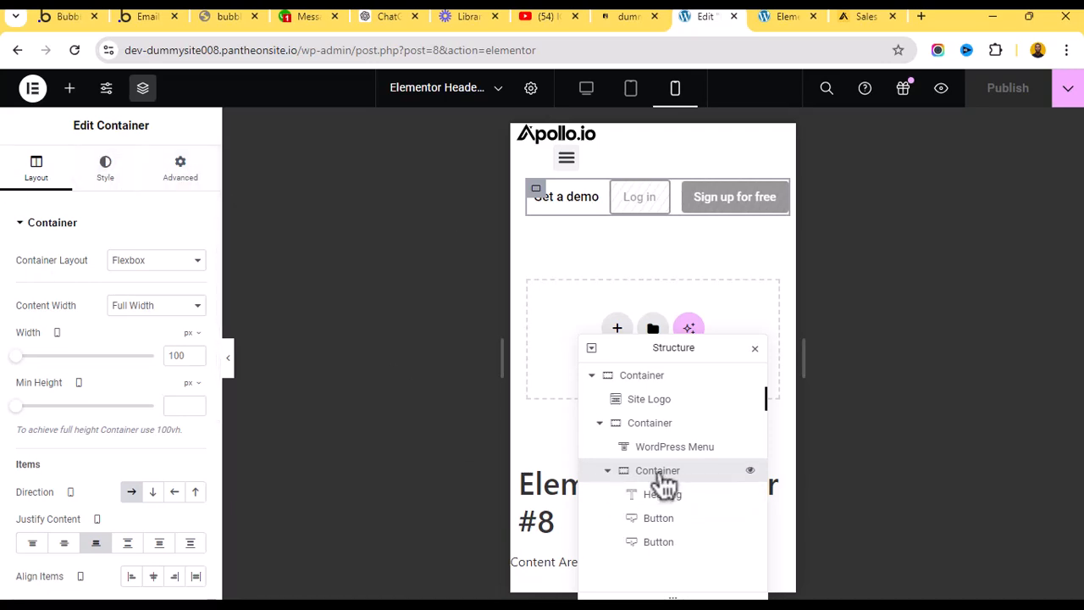
pyautogui.click(195, 182)
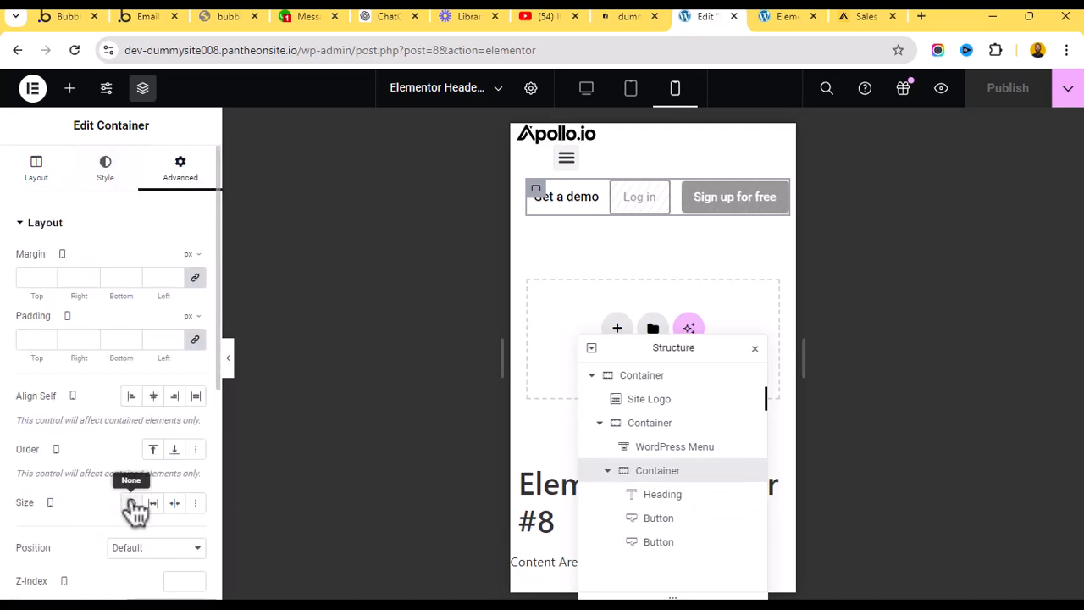
pyautogui.click(132, 503)
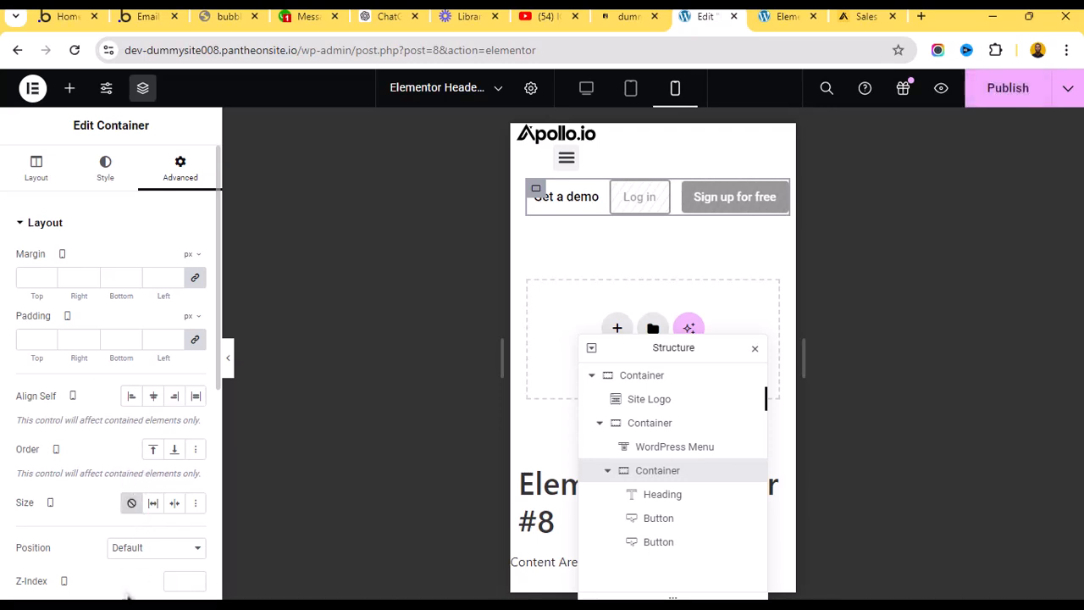
pyautogui.click(997, 98)
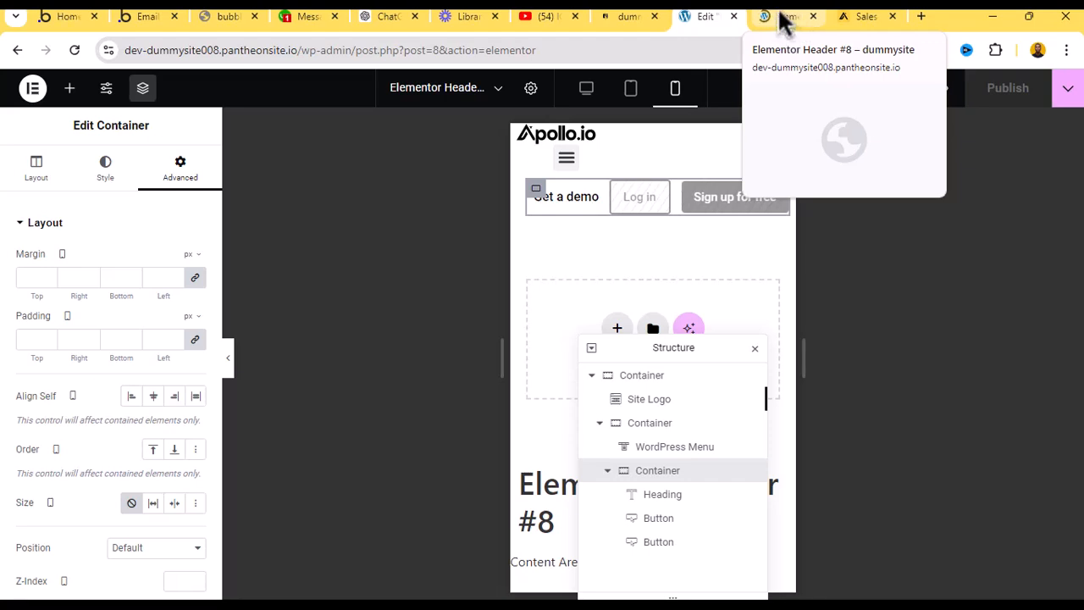
pyautogui.click(780, 26)
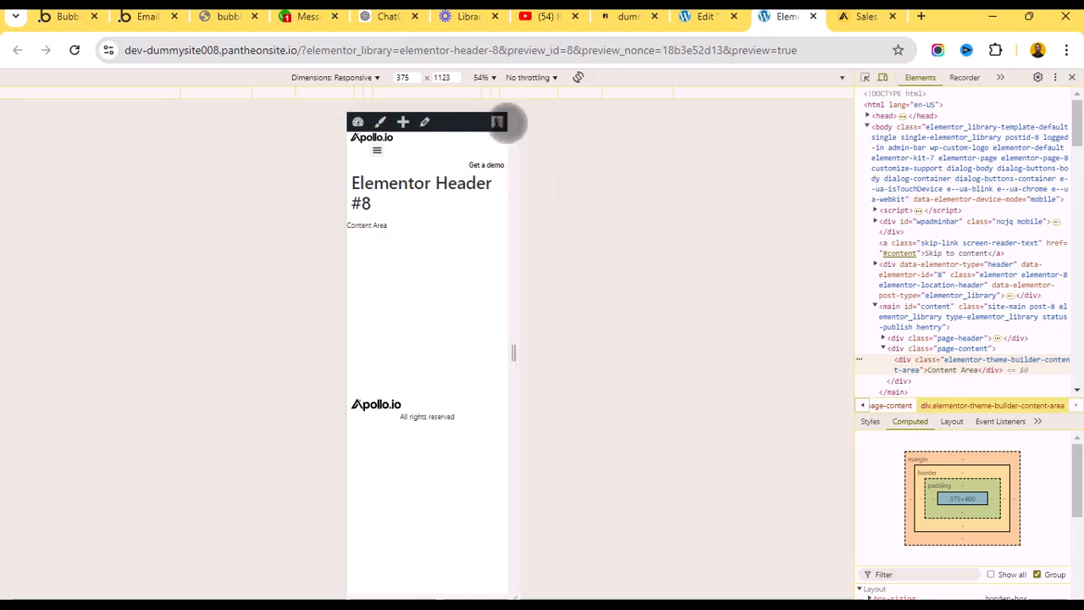
pyautogui.click(699, 16)
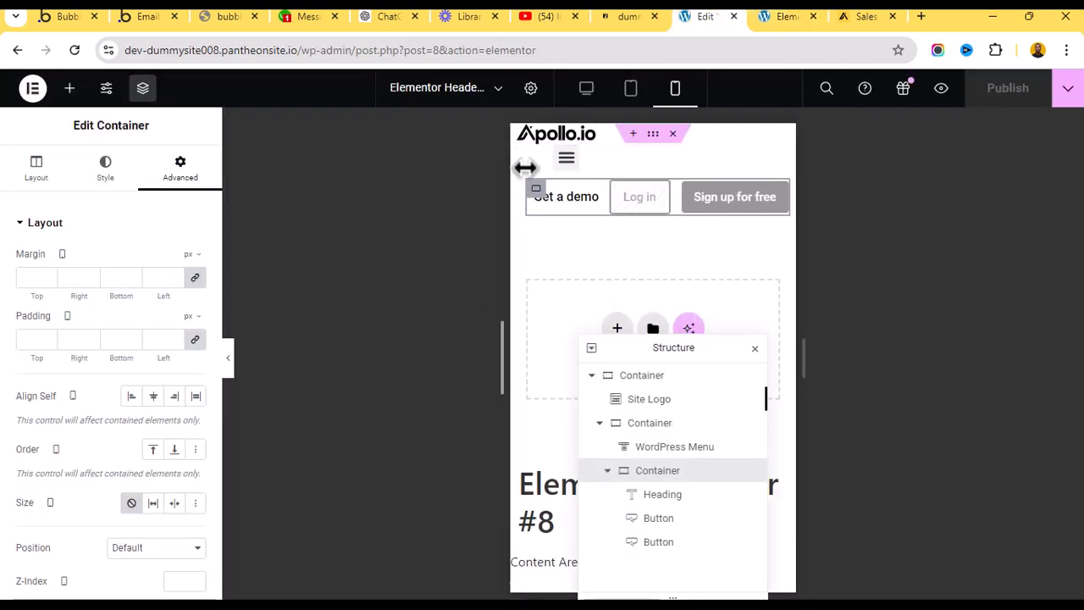
# Hide the nested container holding the heading and buttons on mobile portrait and publish the header.
pyautogui.click(566, 159)
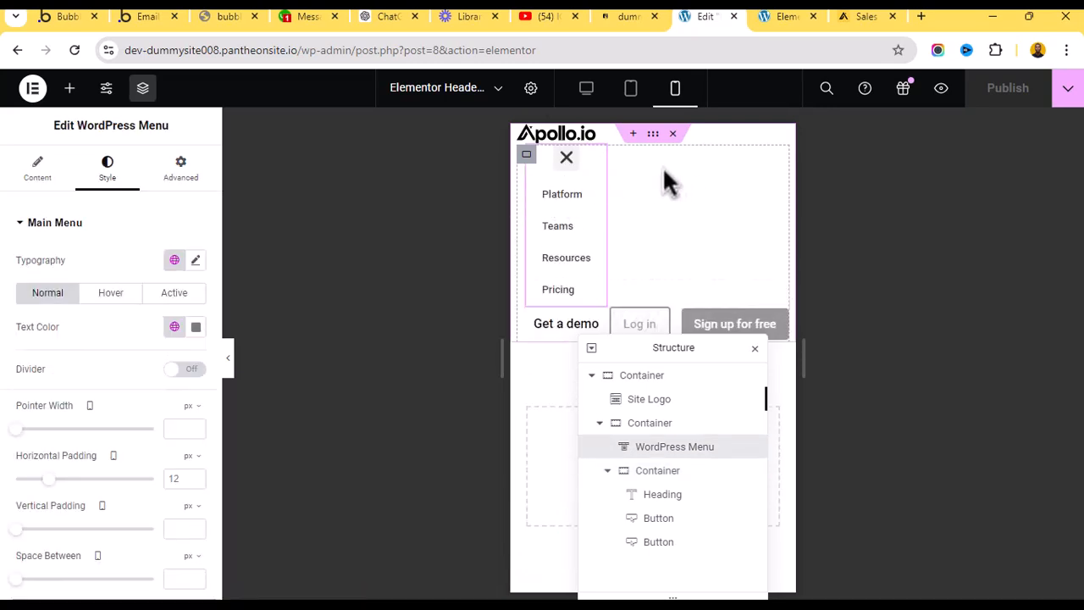
pyautogui.click(667, 472)
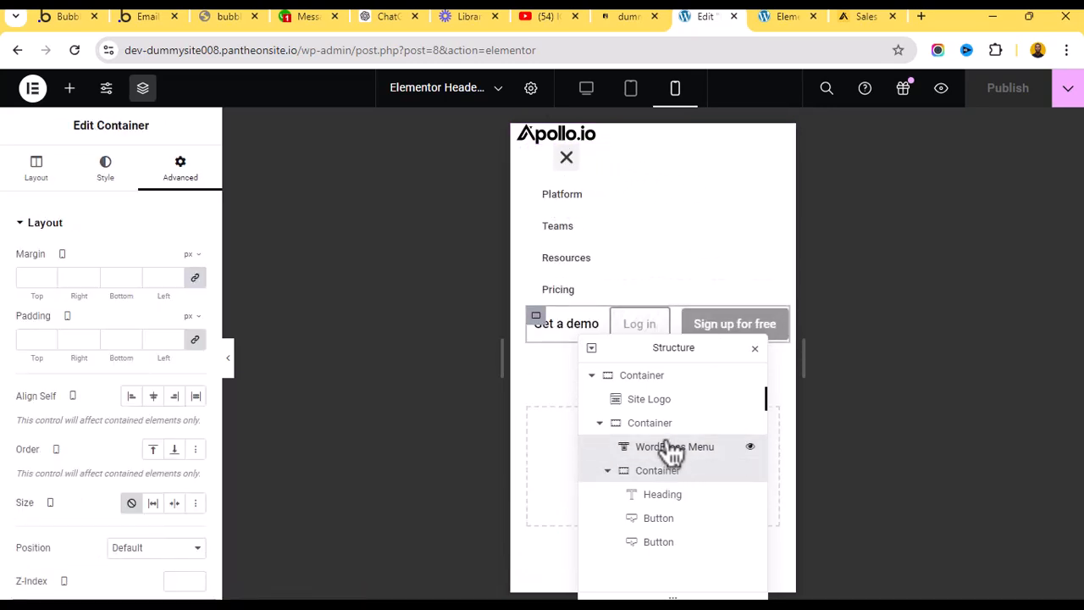
pyautogui.click(674, 448)
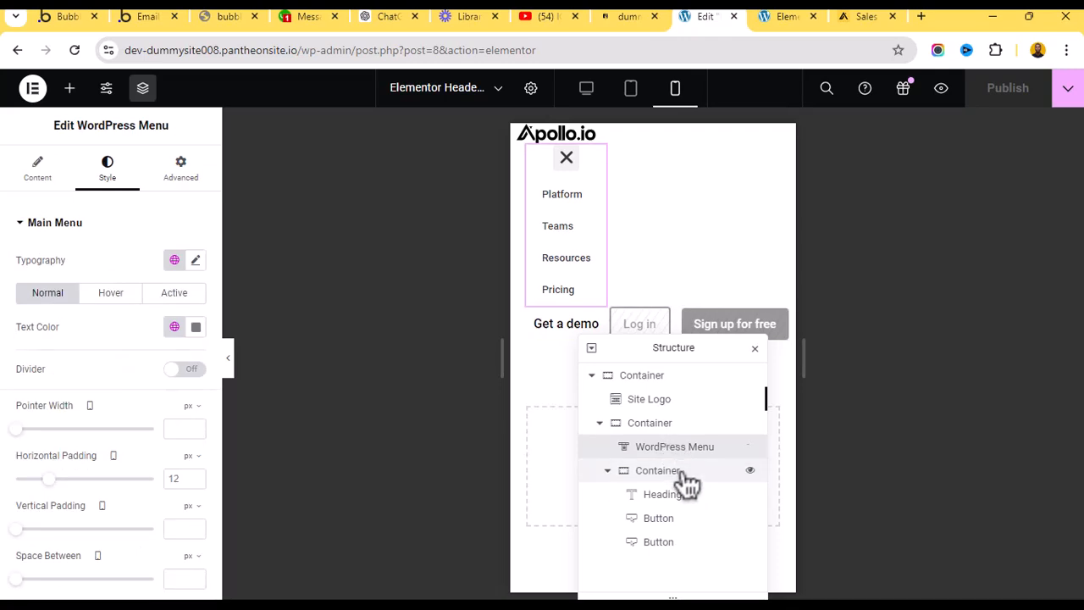
pyautogui.click(675, 480)
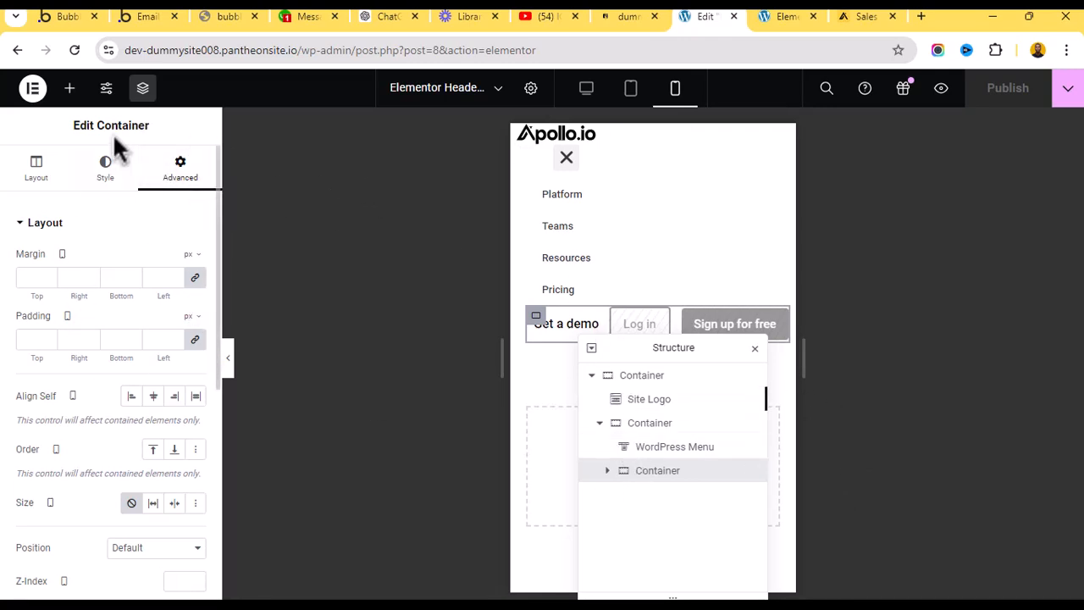
pyautogui.scroll(-4, 148, 479)
pyautogui.scroll(-2, 138, 490)
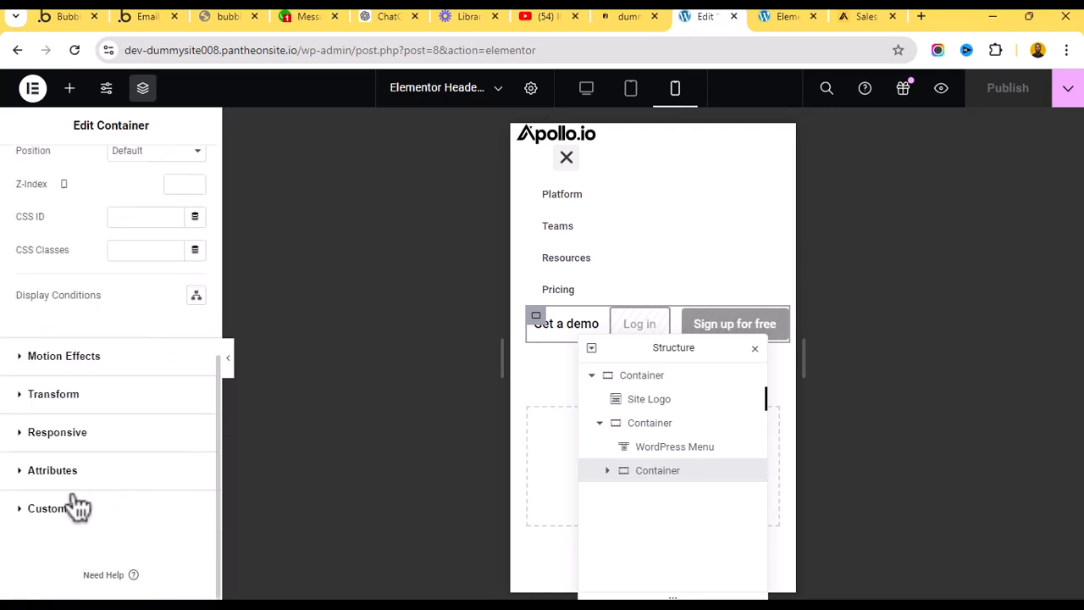
pyautogui.click(63, 442)
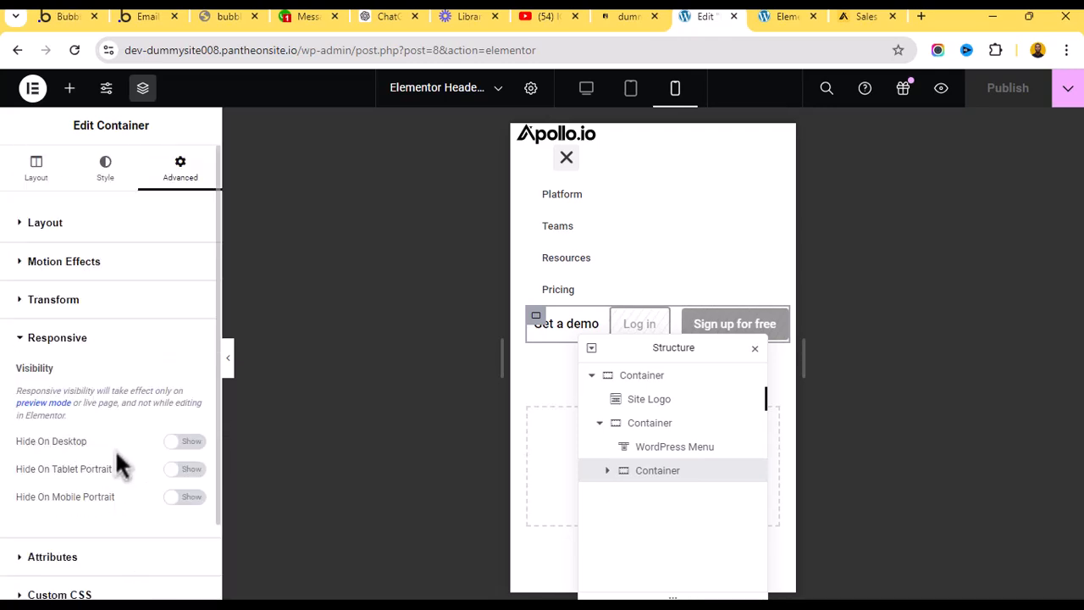
pyautogui.click(183, 502)
pyautogui.click(1018, 97)
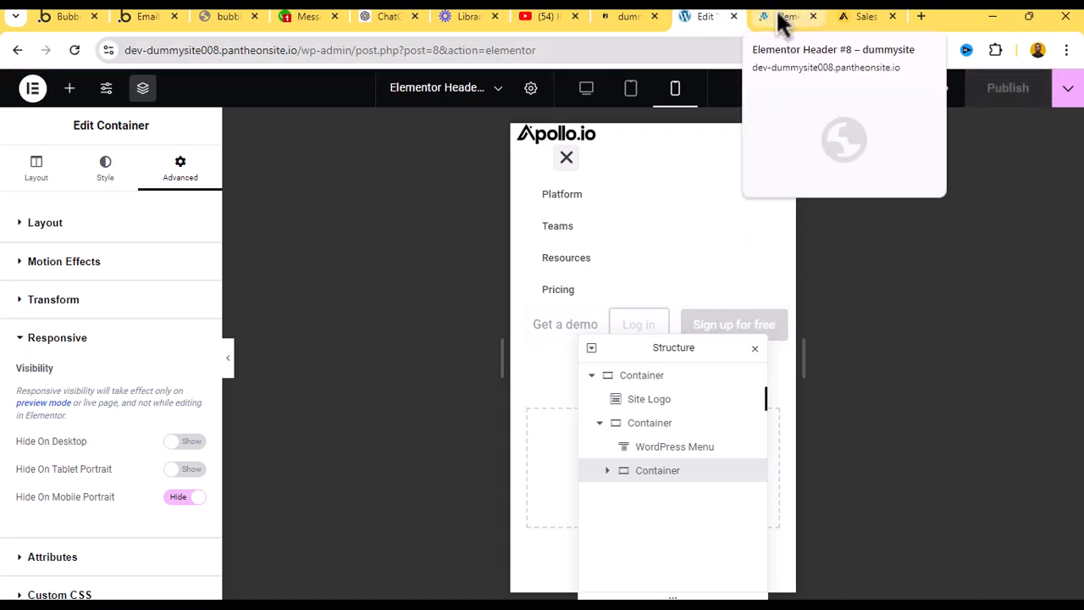
# Check the published header in the 375 px preview and return to the Elementor editor.
pyautogui.click(769, 24)
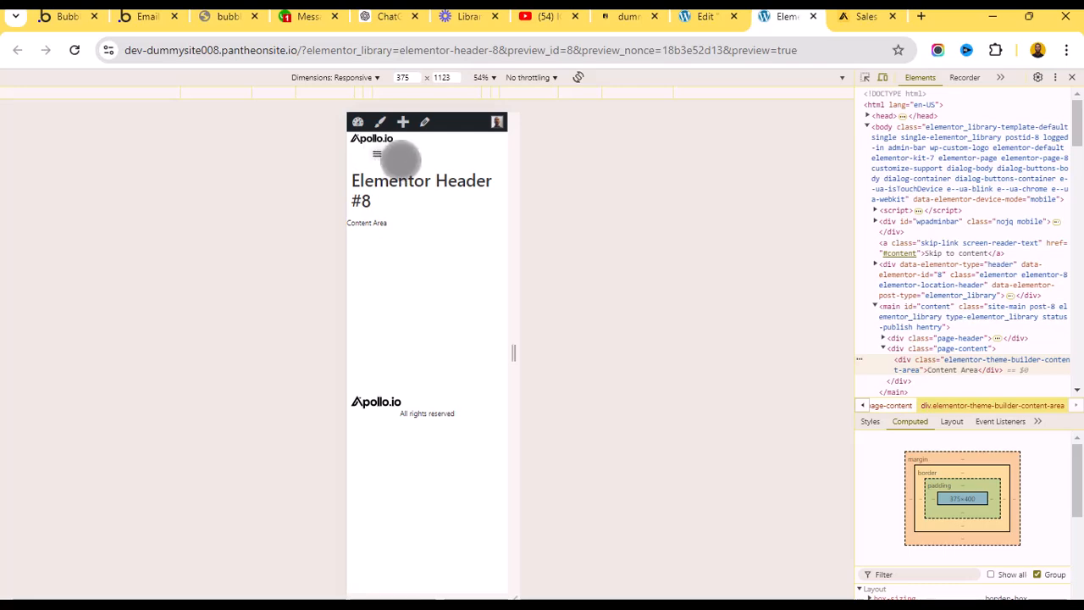
pyautogui.click(667, 15)
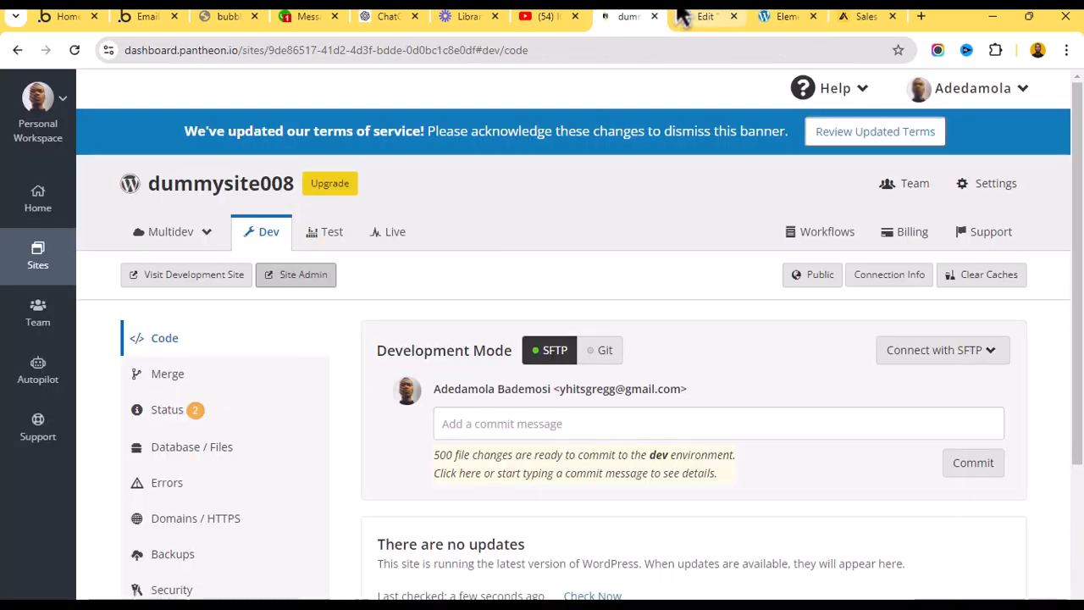
pyautogui.click(688, 15)
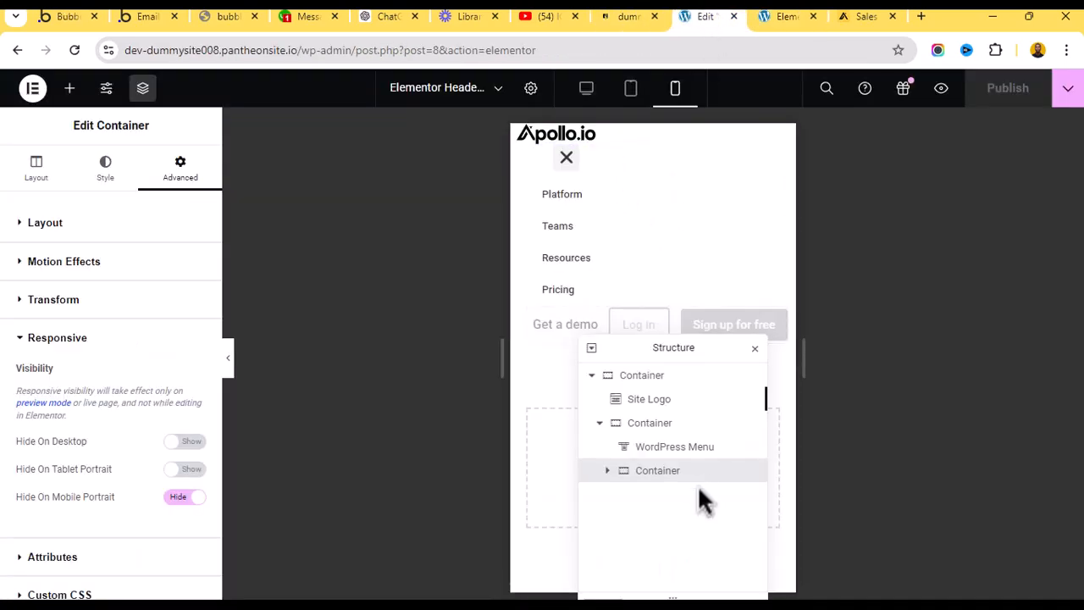
# Set the outermost header container's Justify Content to Space Between for mobile, and publish and preview the header.
pyautogui.click(601, 423)
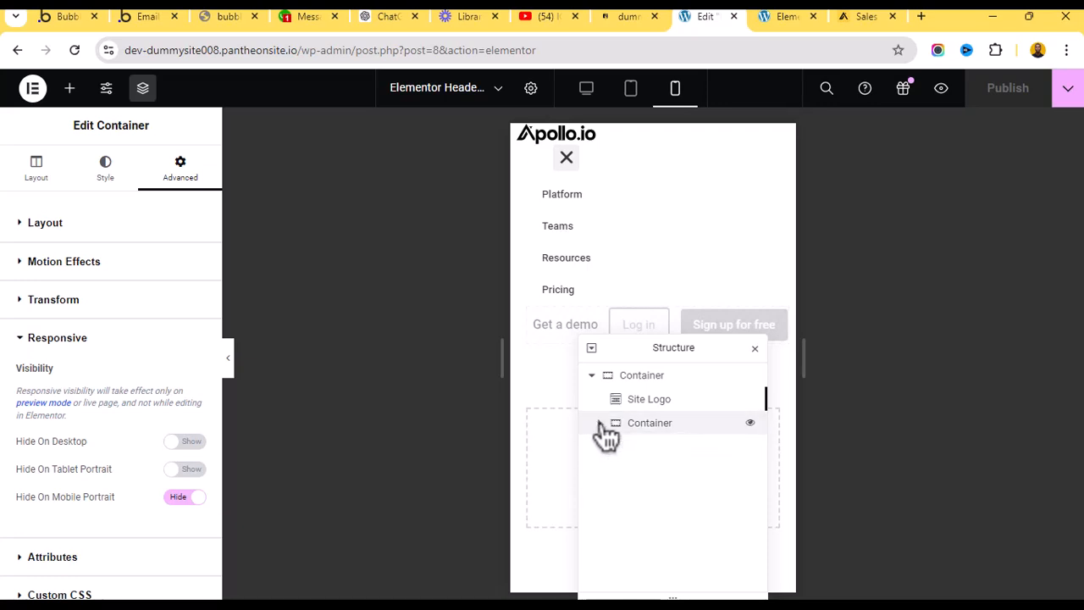
pyautogui.click(600, 423)
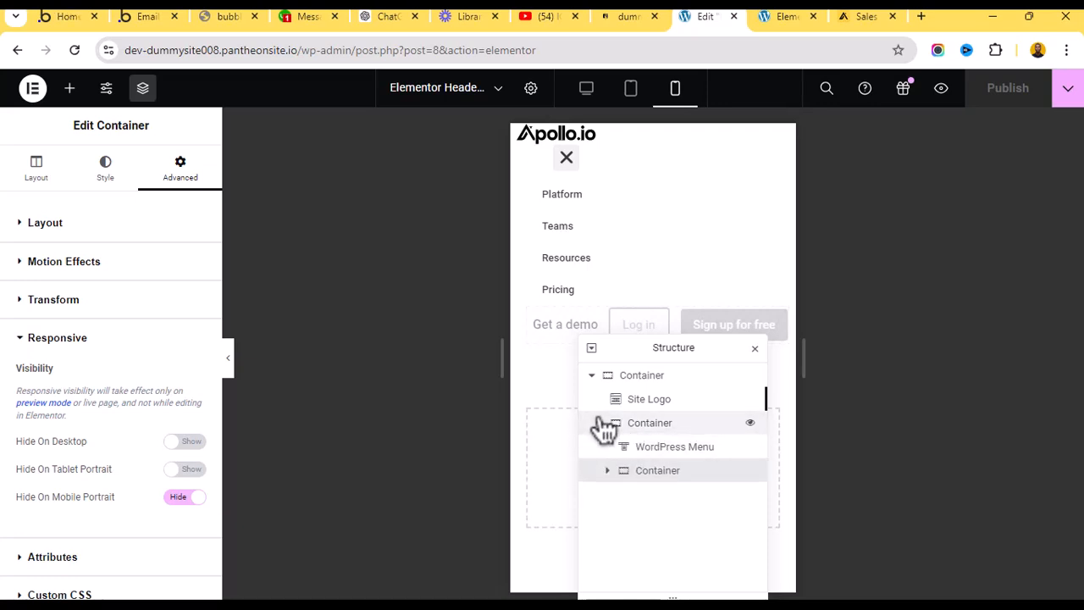
pyautogui.click(601, 423)
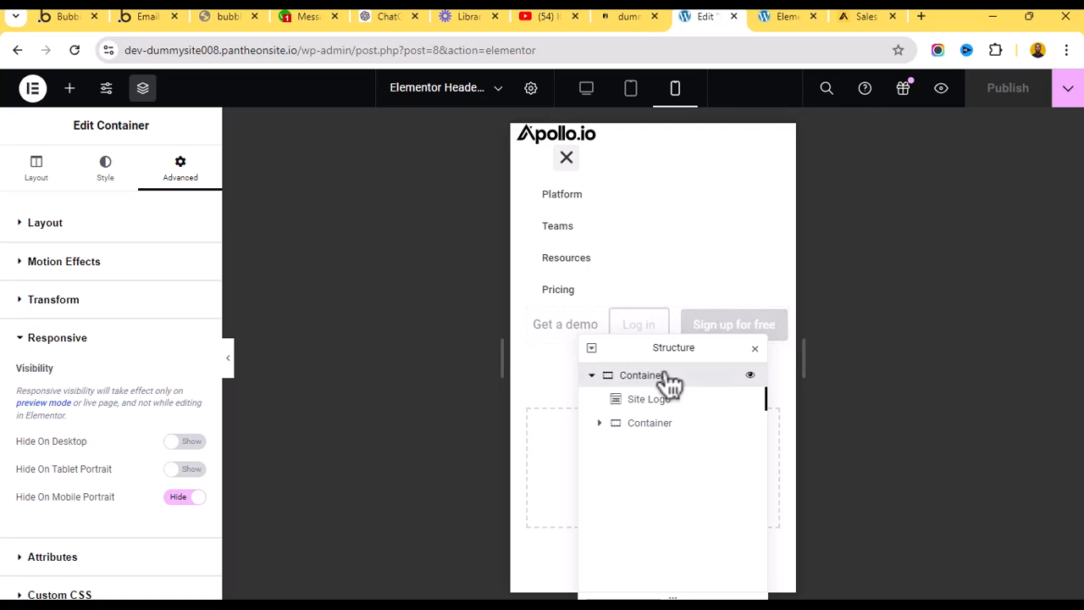
pyautogui.click(667, 382)
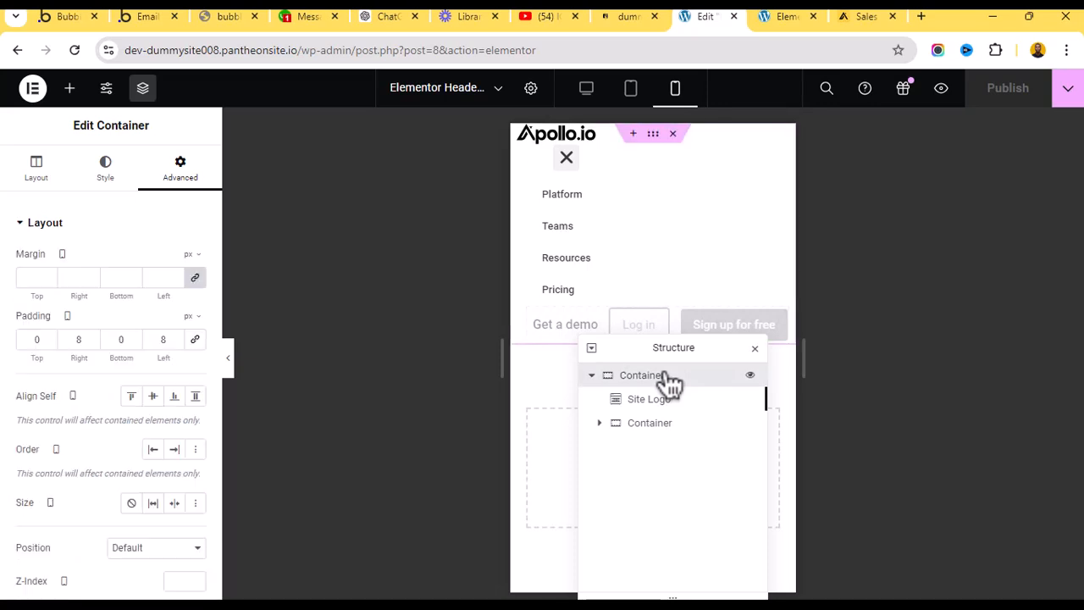
pyautogui.click(34, 169)
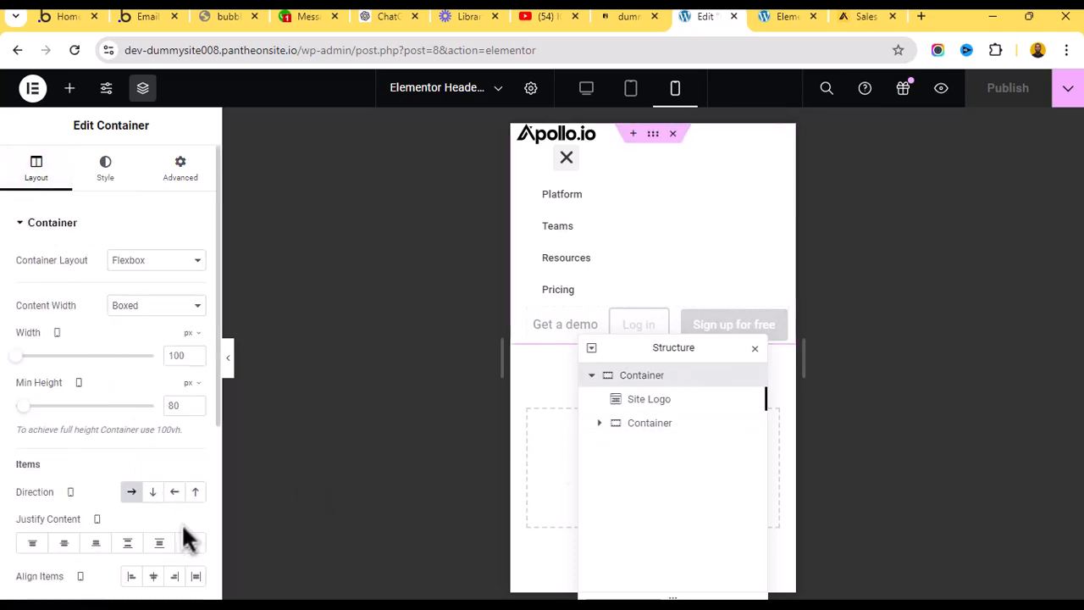
pyautogui.scroll(-1, 158, 524)
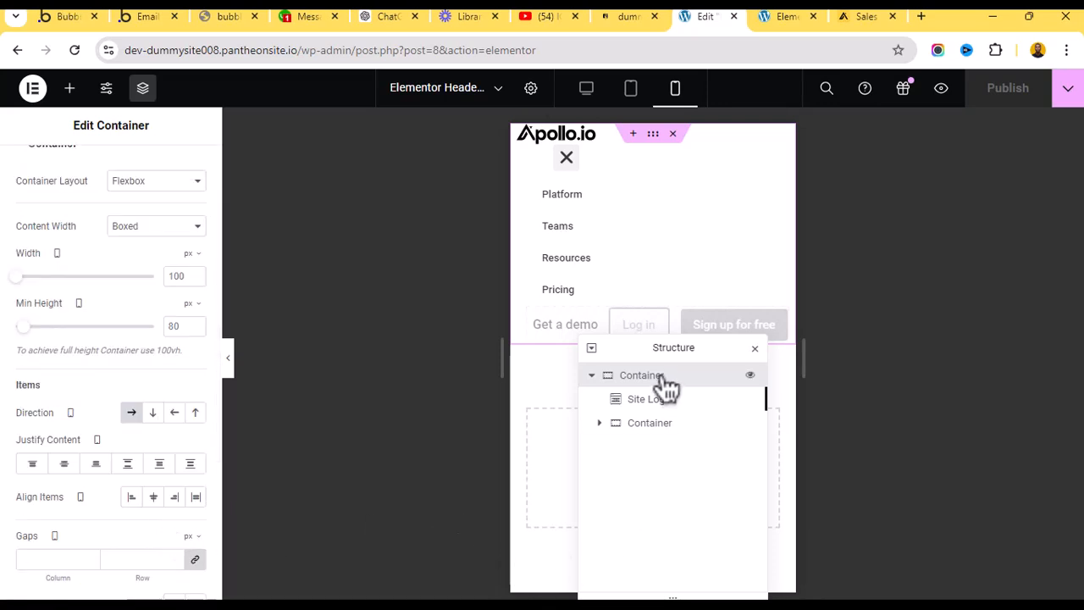
pyautogui.click(129, 464)
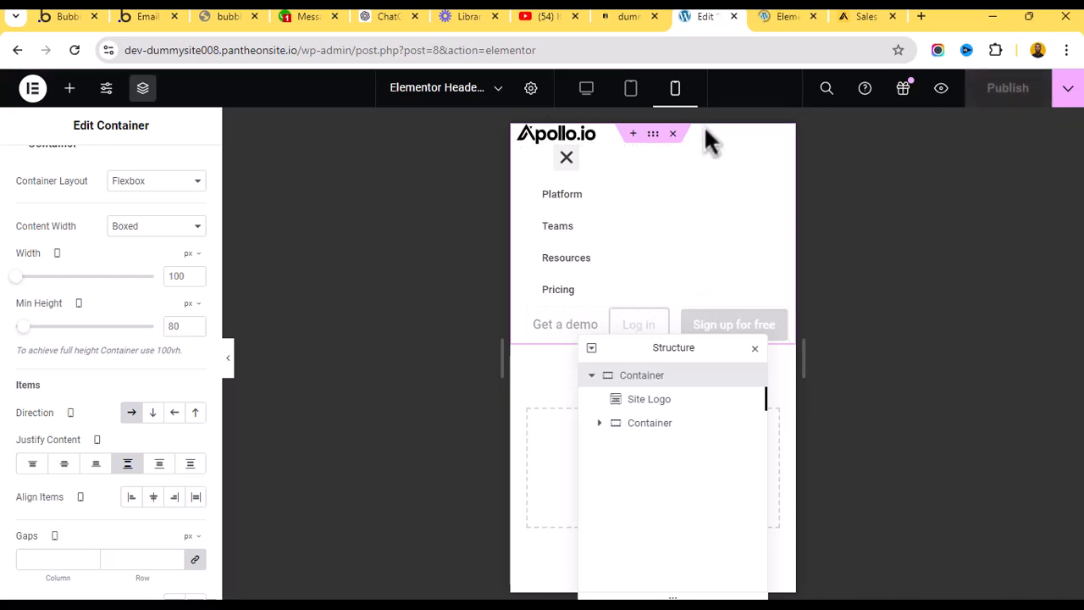
pyautogui.click(774, 16)
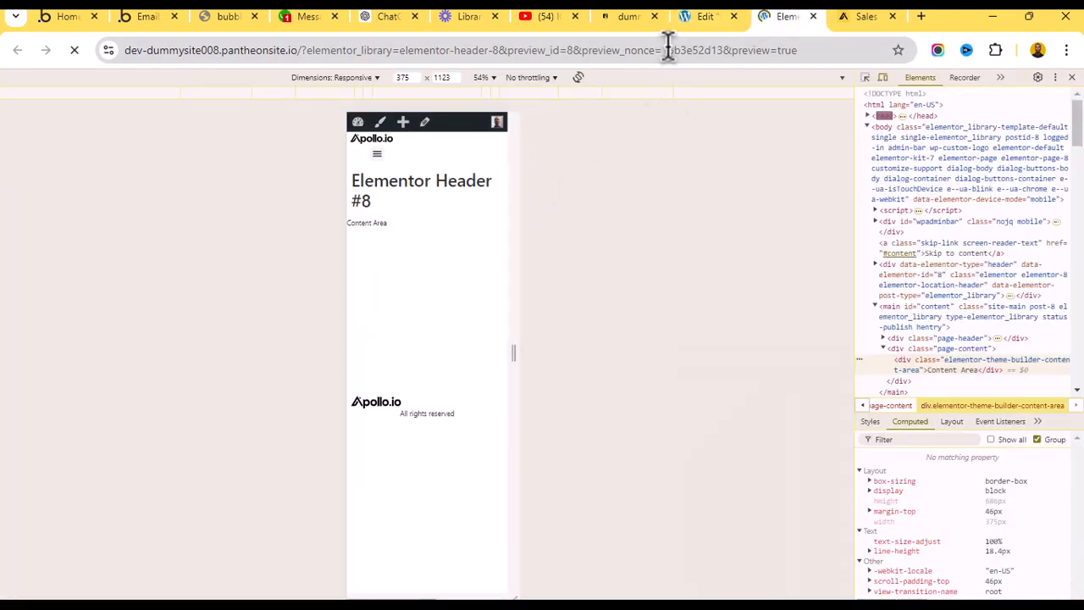
pyautogui.click(702, 16)
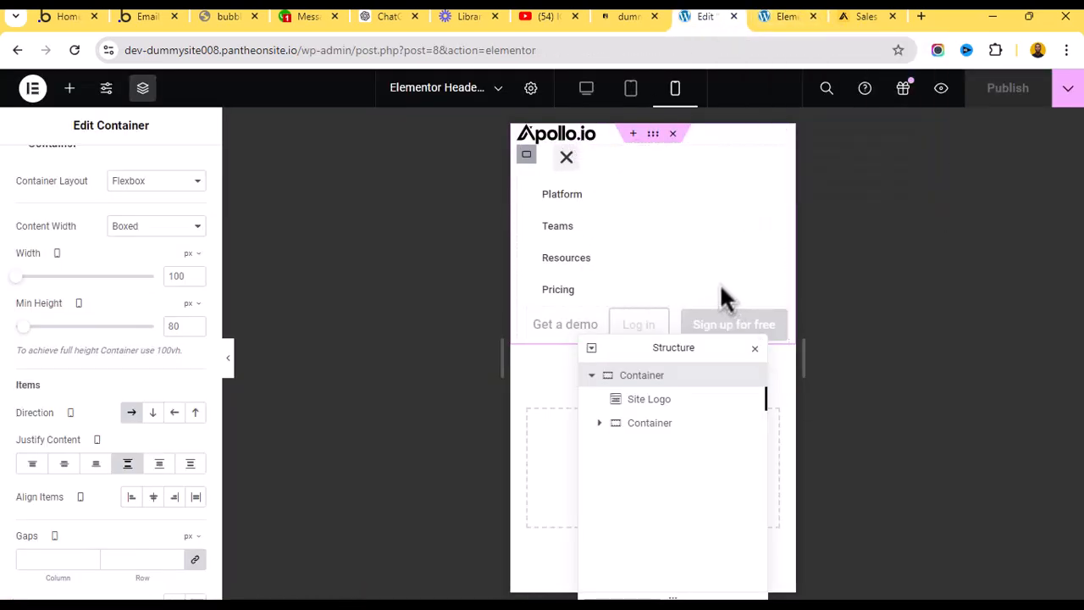
# Review the settings of the site logo and header containers, and inspect the menu container in the 375 px preview.
pyautogui.click(647, 404)
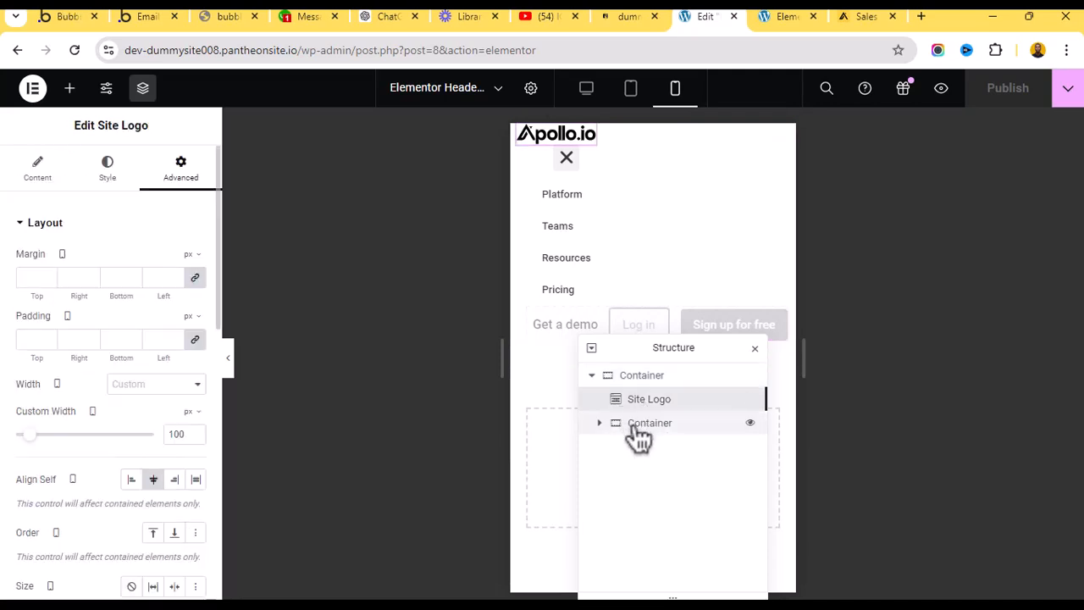
pyautogui.click(637, 426)
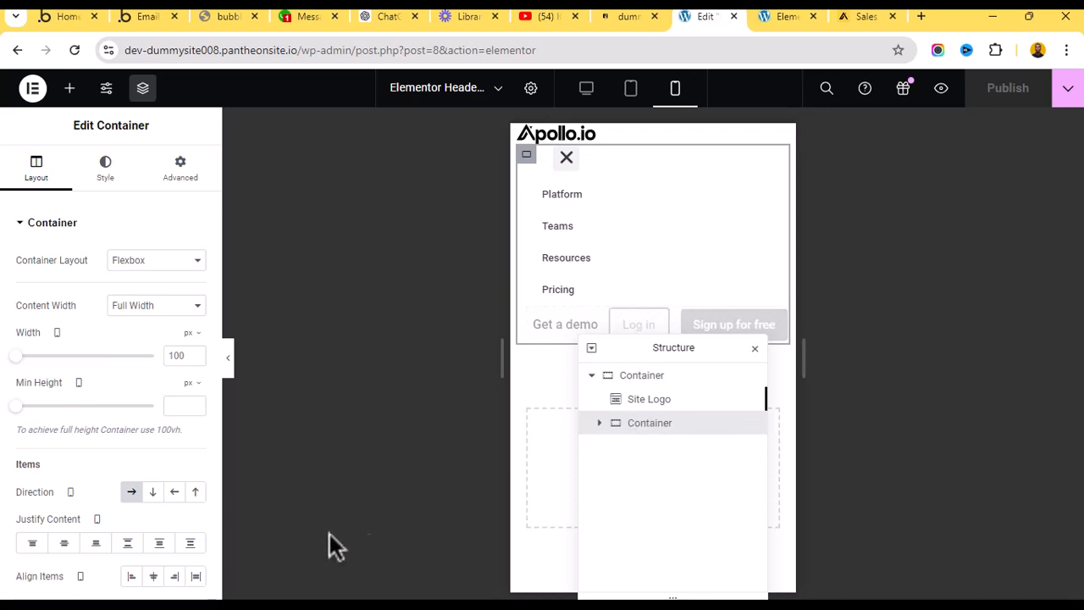
pyautogui.click(635, 378)
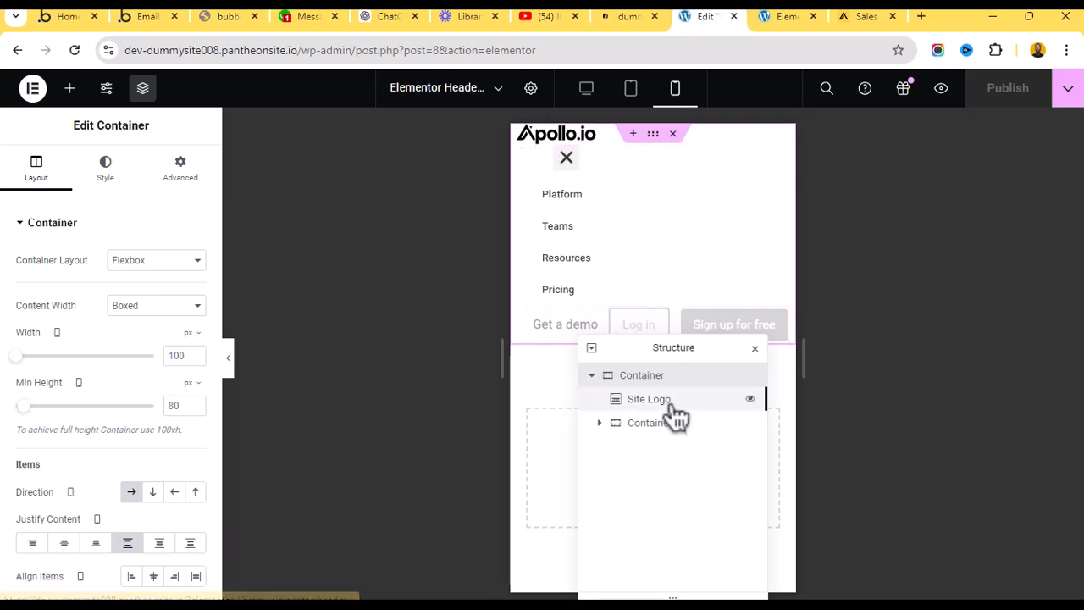
pyautogui.click(669, 426)
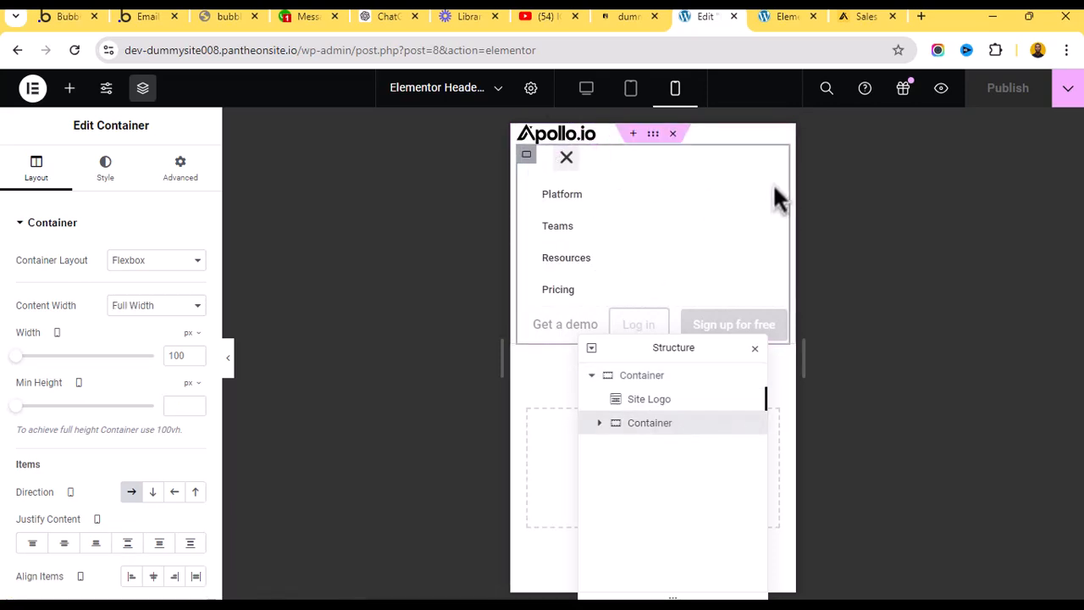
pyautogui.click(758, 19)
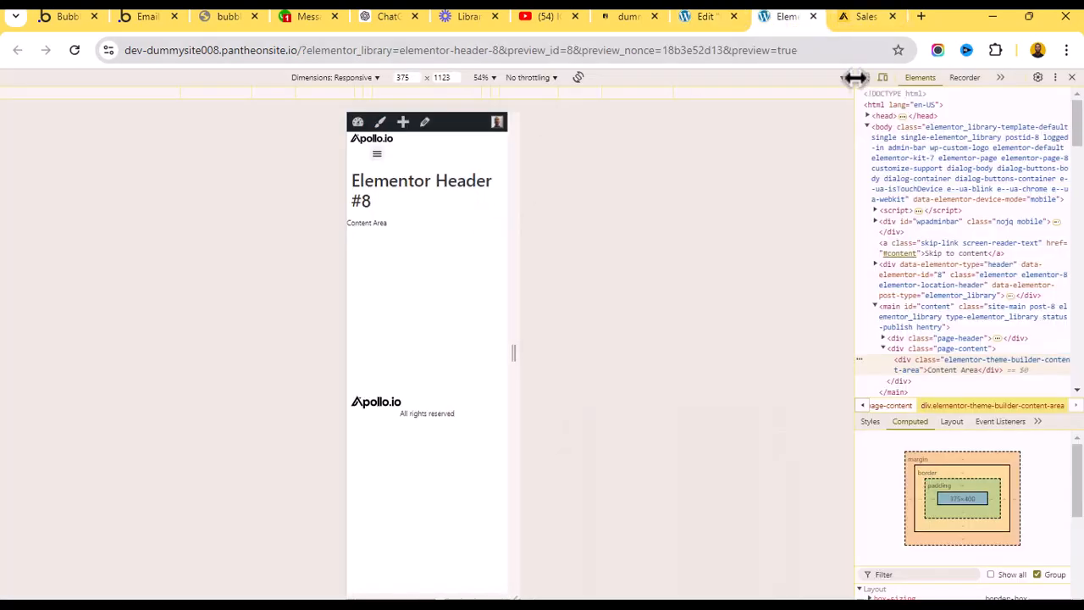
pyautogui.click(421, 150)
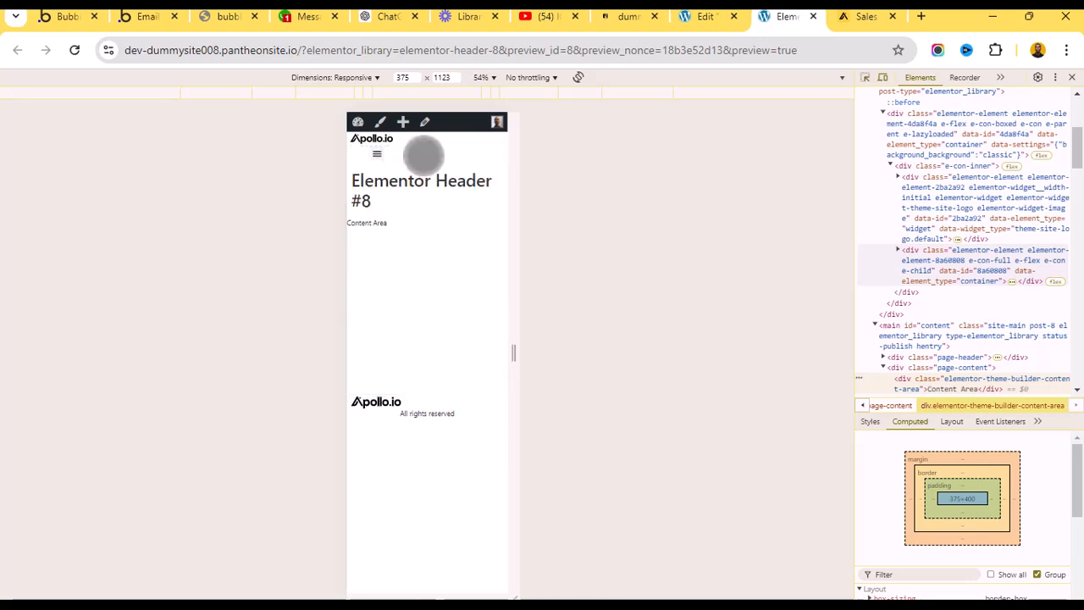
pyautogui.click(709, 17)
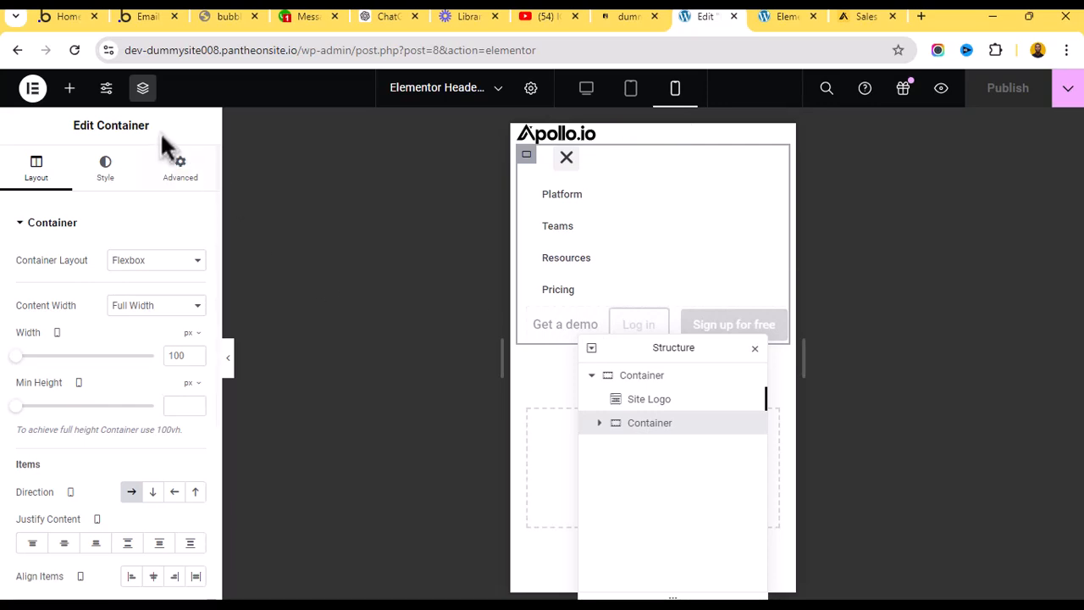
# Turn off Hide On Mobile Portrait for the innermost container holding the heading and buttons.
pyautogui.click(193, 173)
pyautogui.scroll(-5, 155, 457)
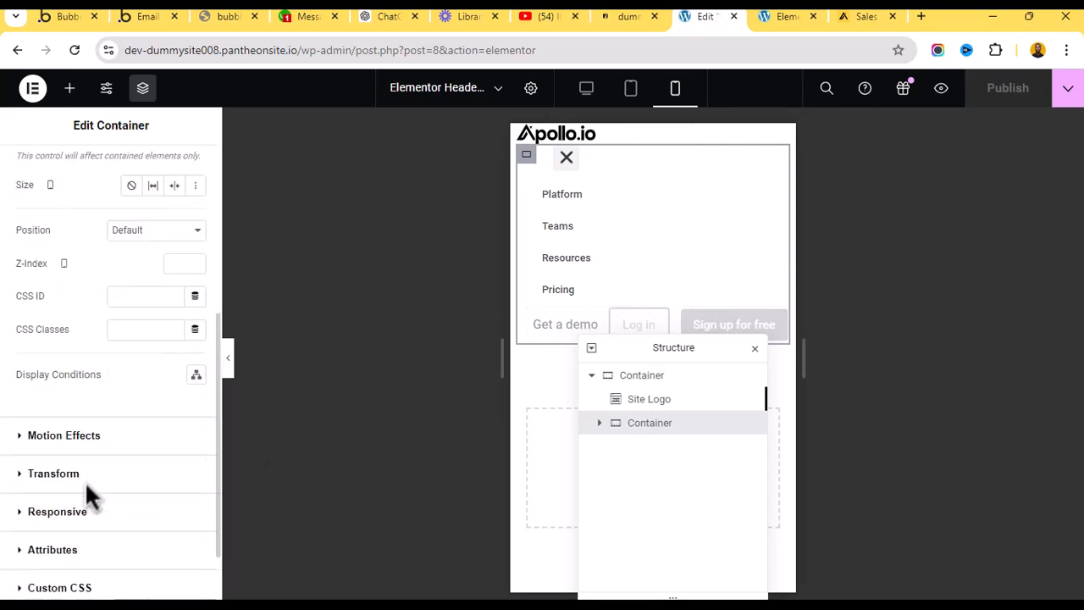
pyautogui.scroll(5, 79, 363)
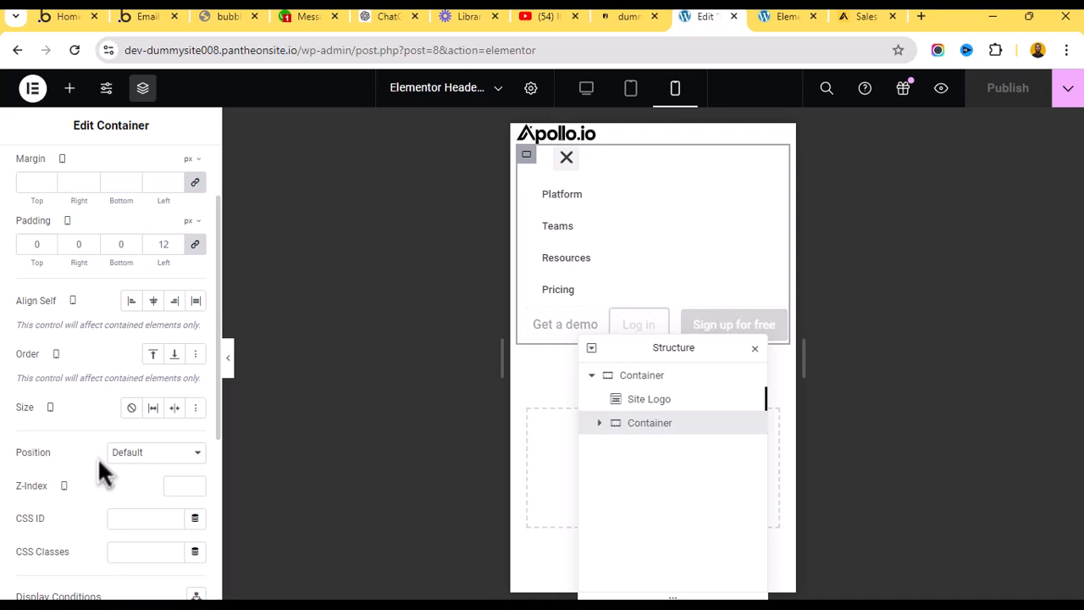
pyautogui.scroll(-5, 100, 474)
pyautogui.click(71, 423)
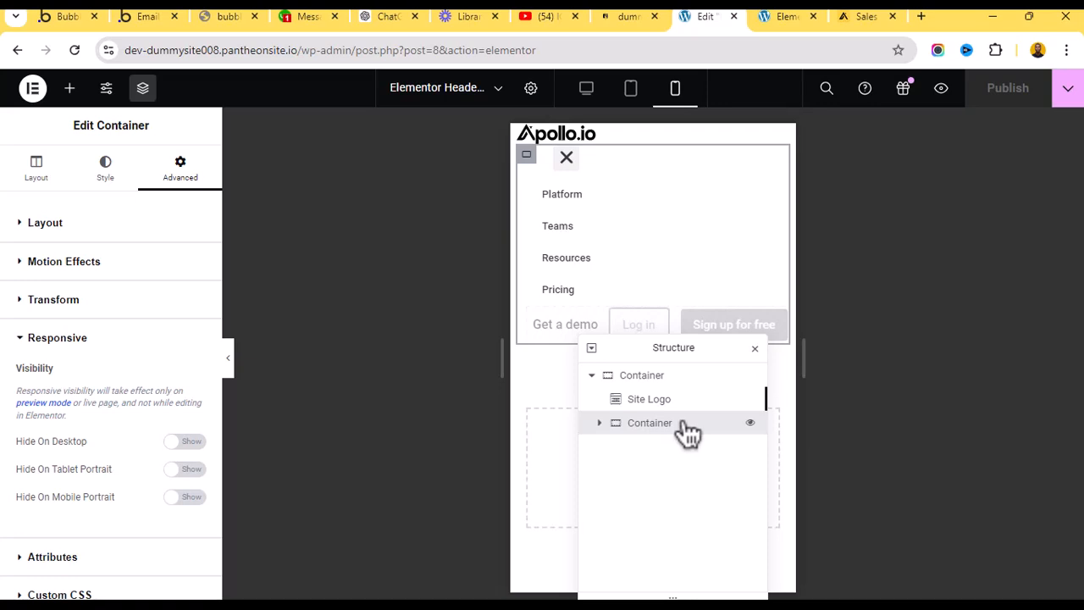
pyautogui.click(602, 423)
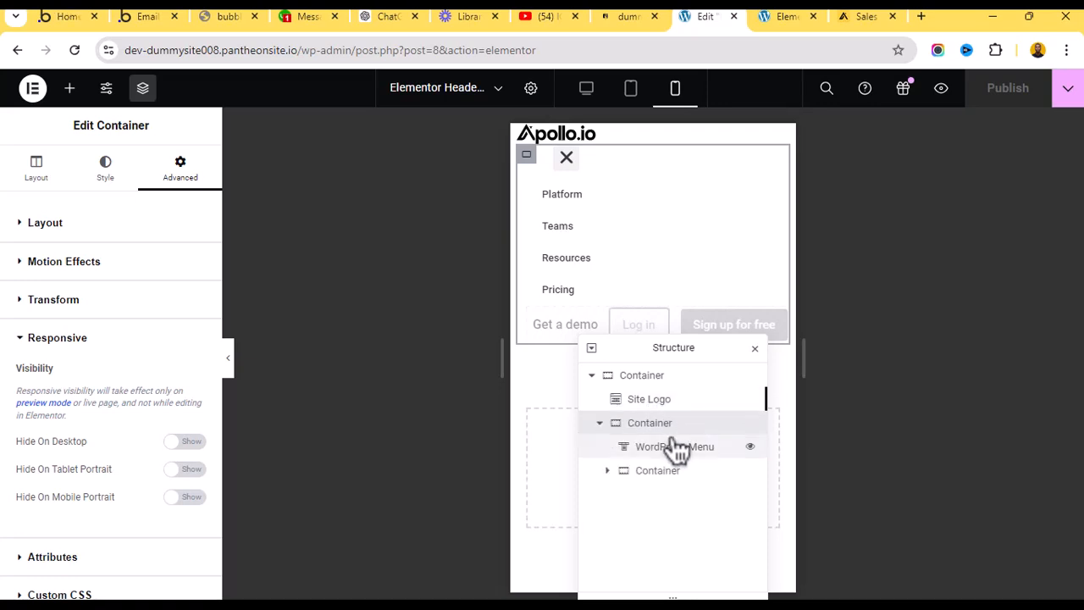
pyautogui.click(674, 472)
pyautogui.scroll(-5, 174, 314)
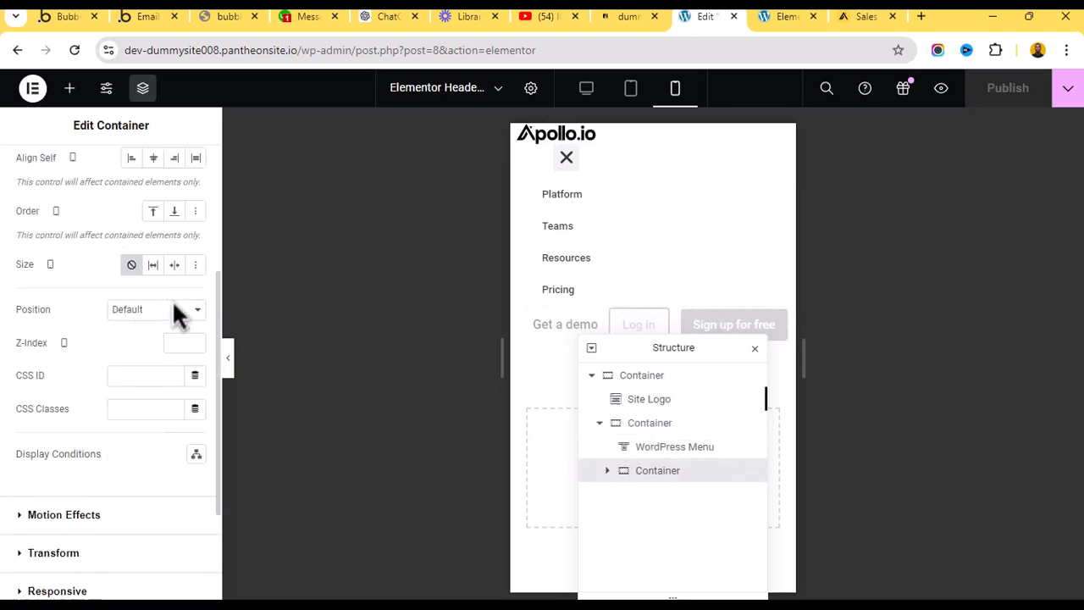
pyautogui.click(59, 421)
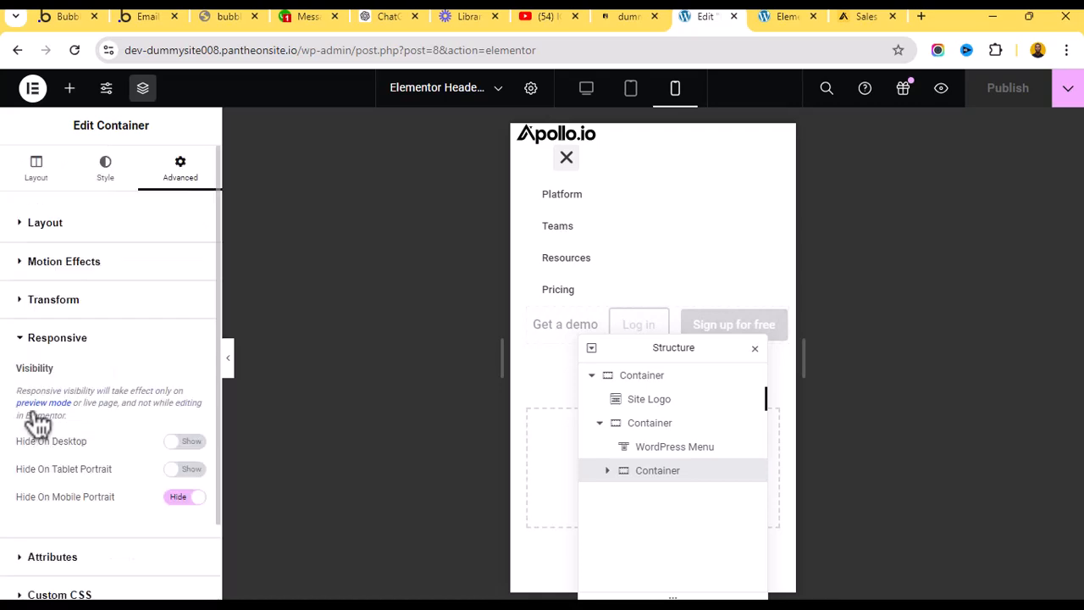
pyautogui.click(183, 498)
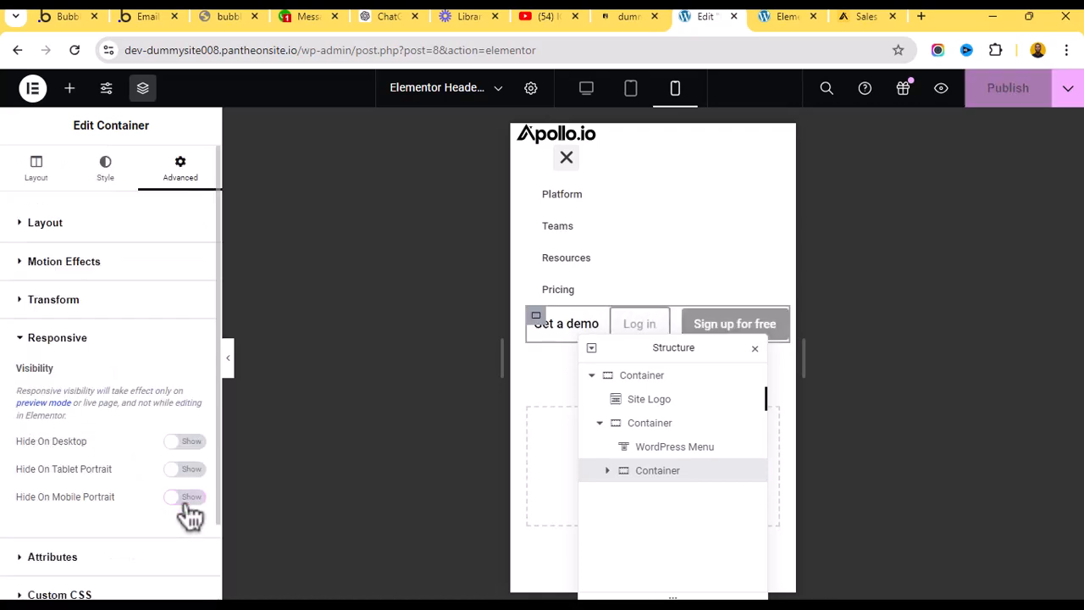
pyautogui.click(29, 338)
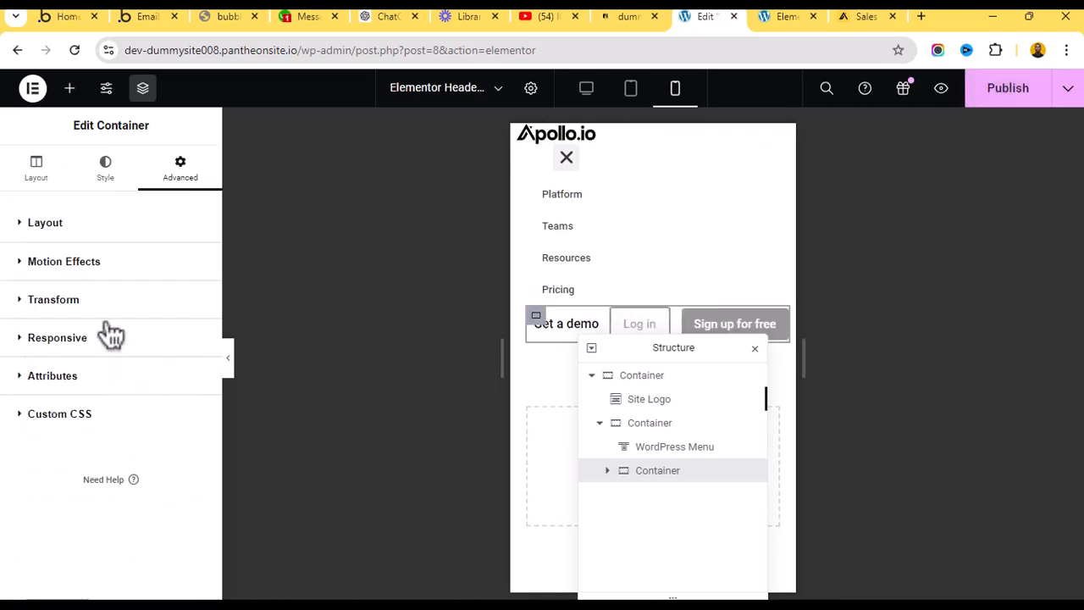
# Check the WordPress menu and button container, and inspect the container around the hamburger icon in the 375 px preview.
pyautogui.click(673, 449)
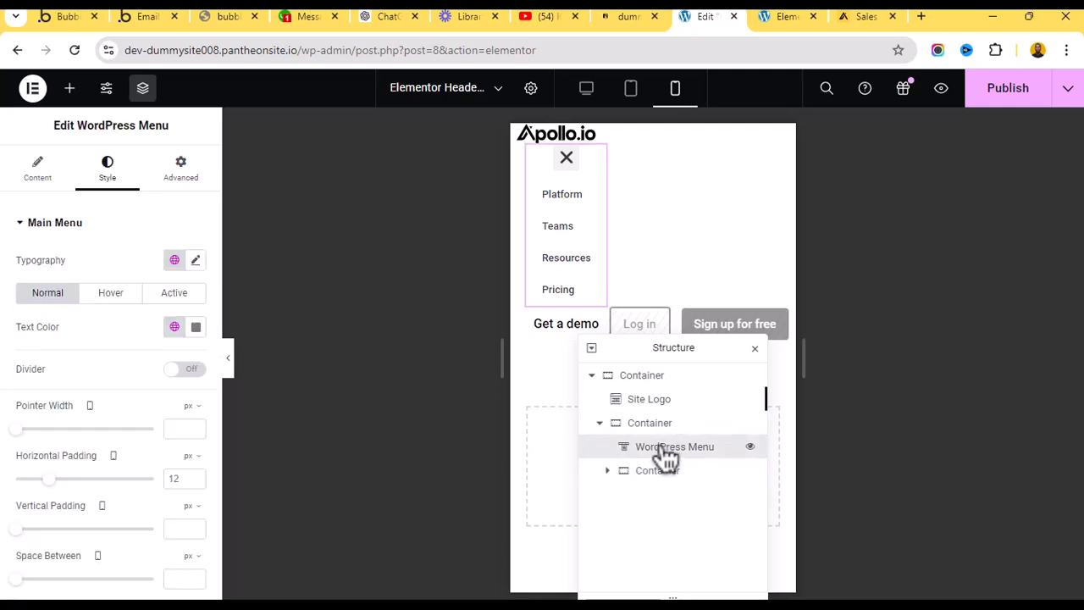
pyautogui.click(669, 478)
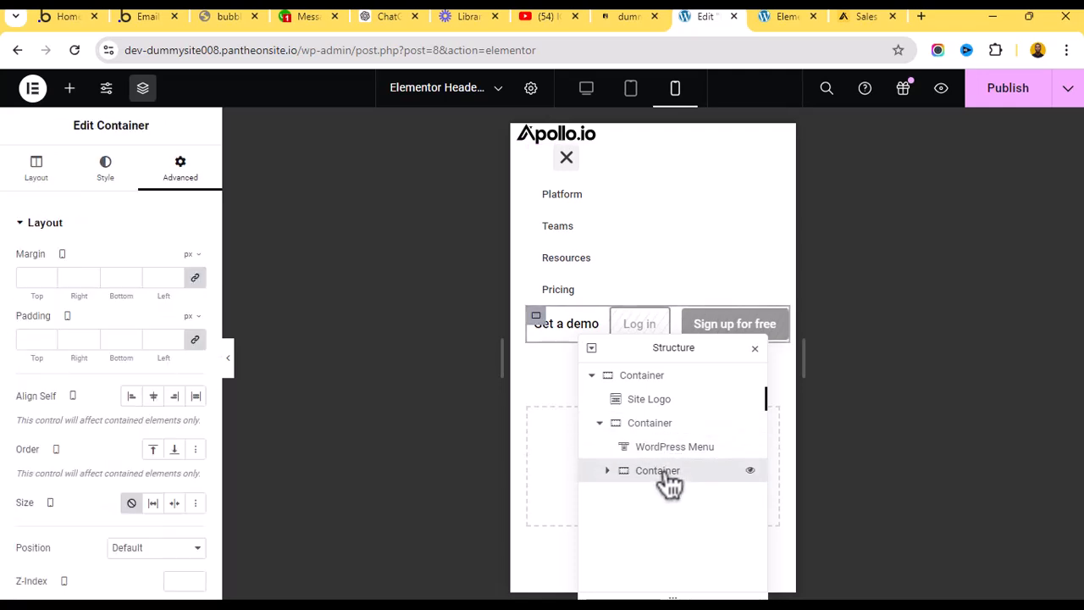
pyautogui.click(787, 16)
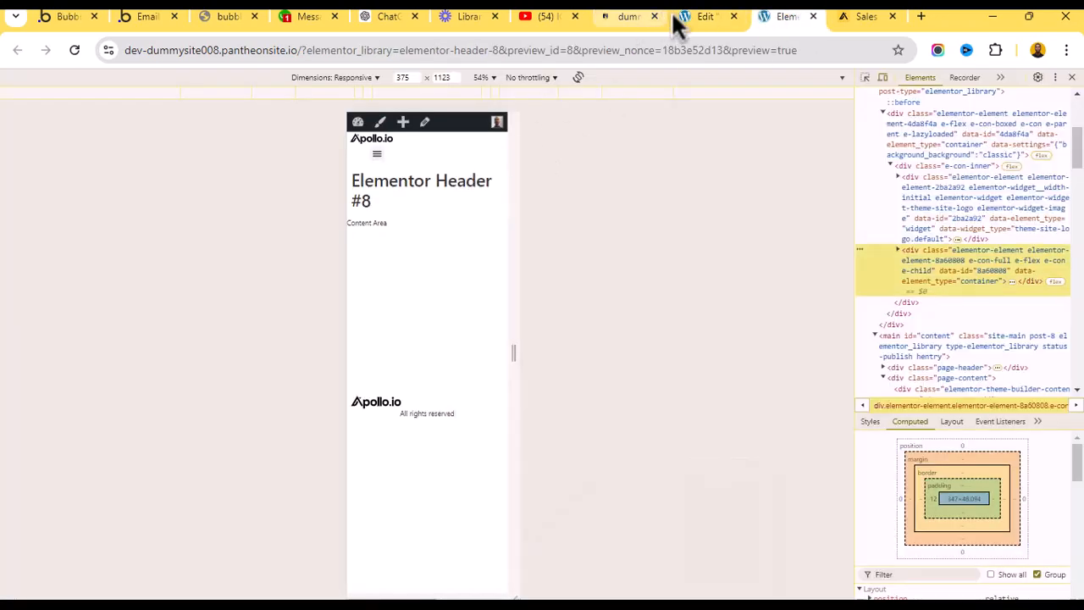
pyautogui.click(864, 77)
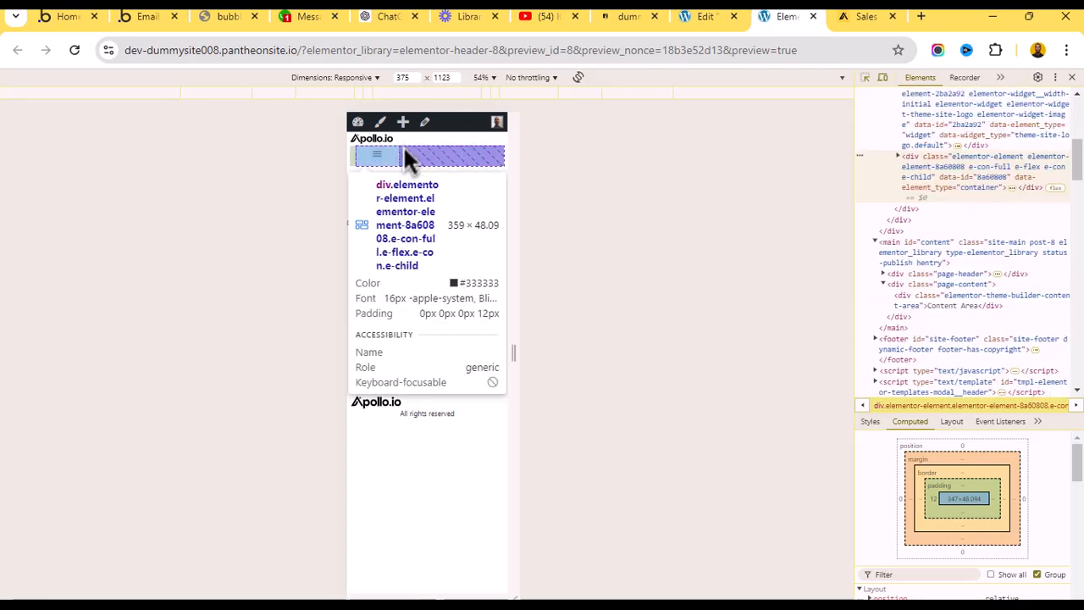
pyautogui.click(404, 148)
pyautogui.click(726, 11)
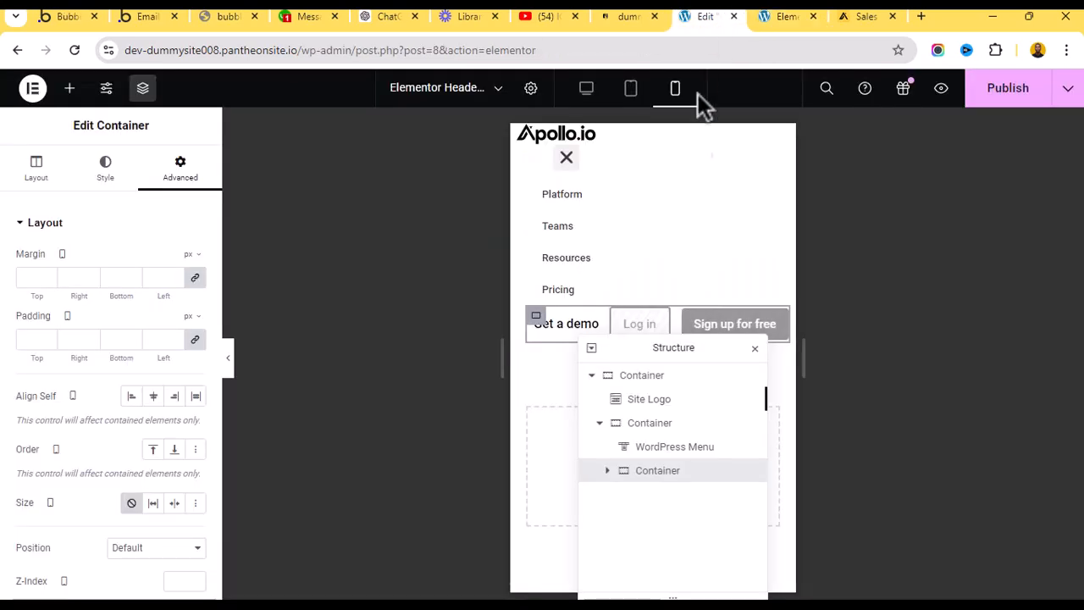
# Set Justify Content to End for mobile on the container holding the WordPress menu and buttons, and publish the header.
pyautogui.click(677, 438)
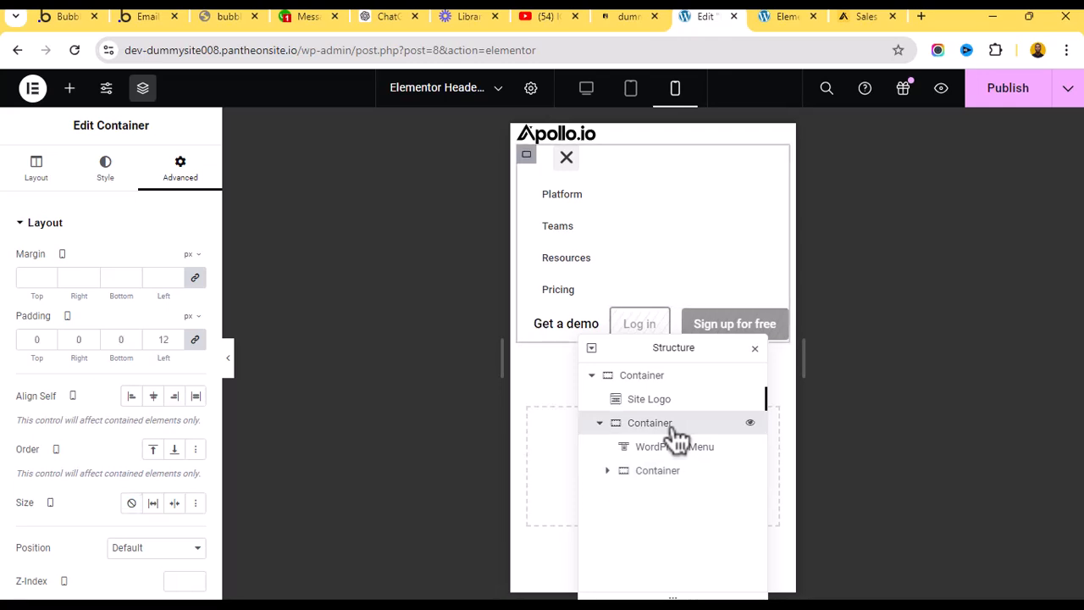
pyautogui.click(36, 169)
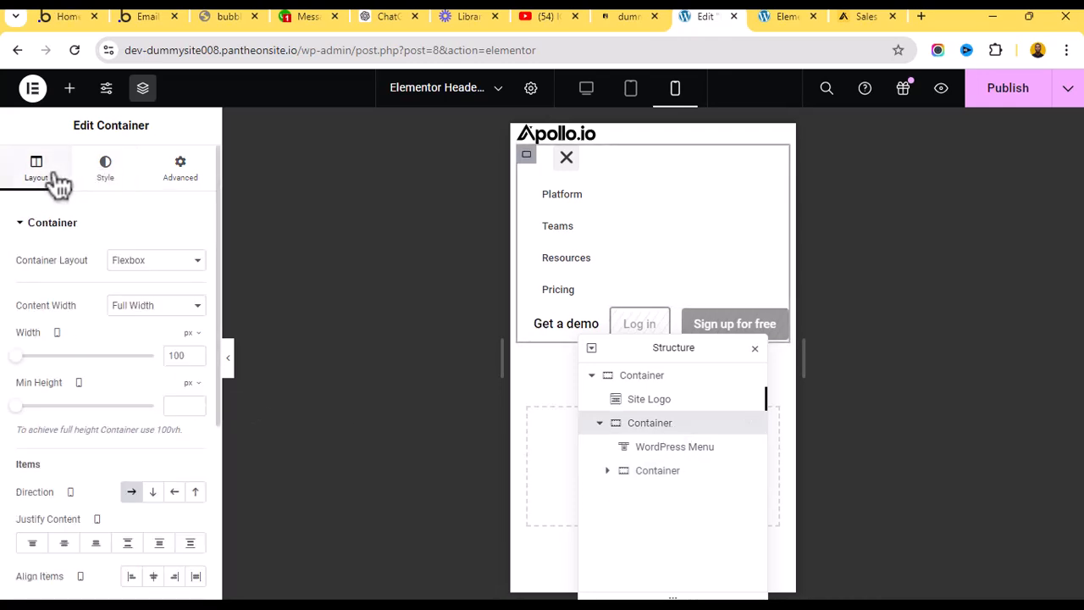
pyautogui.click(95, 543)
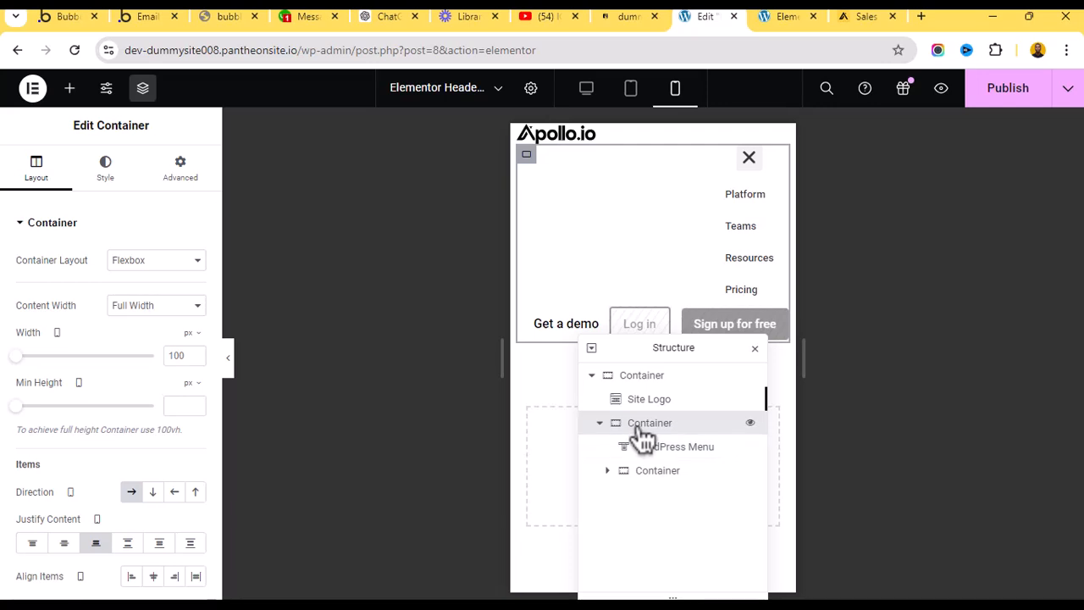
pyautogui.click(658, 474)
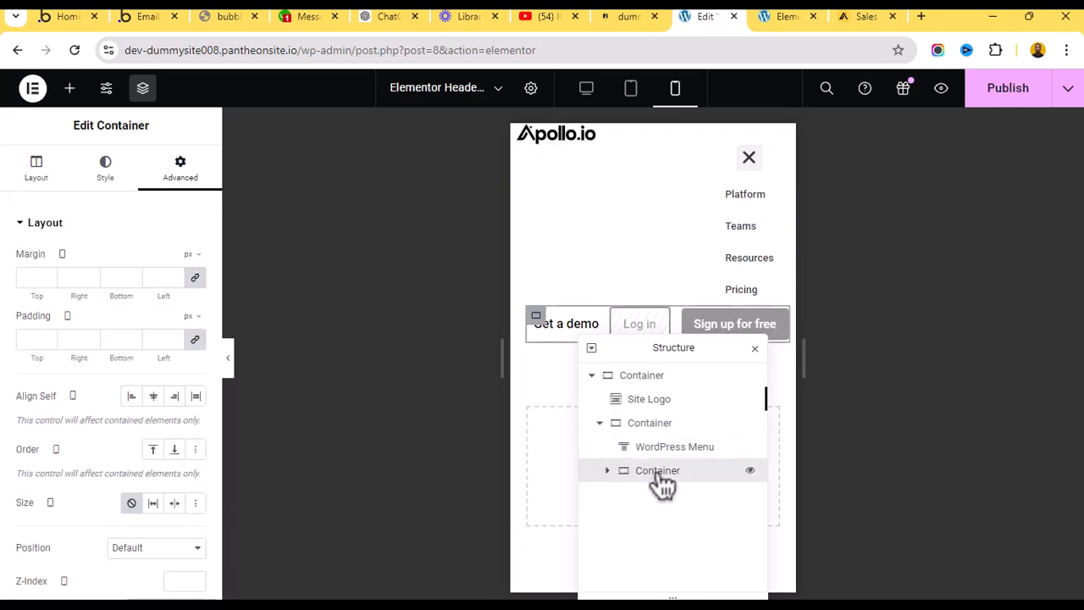
pyautogui.click(640, 425)
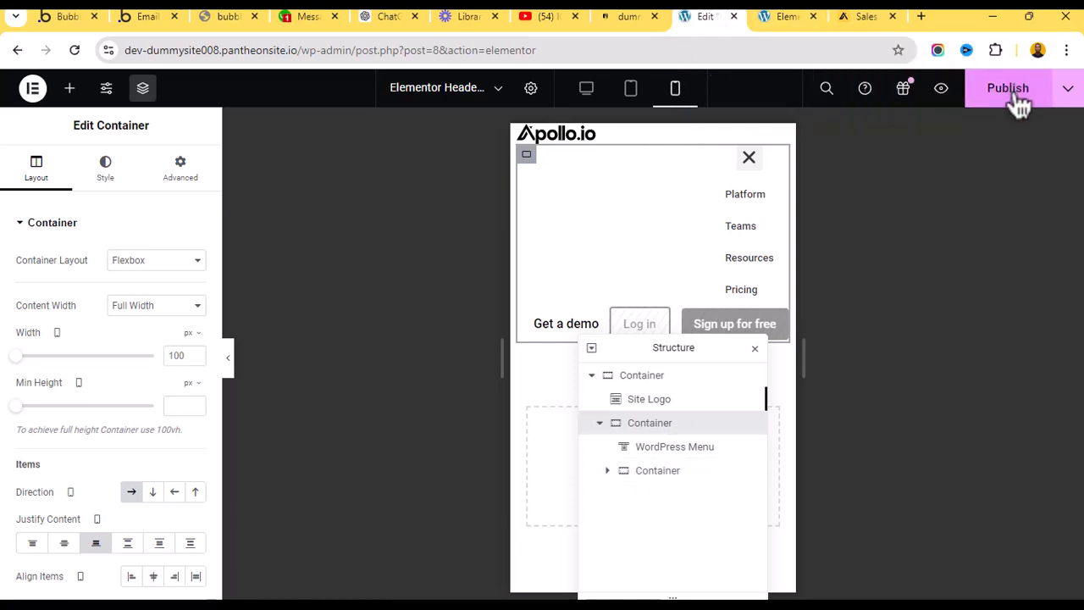
# Check the menu alignment in the 375 px preview against the container's mobile layout settings in the Elementor editor.
pyautogui.click(773, 21)
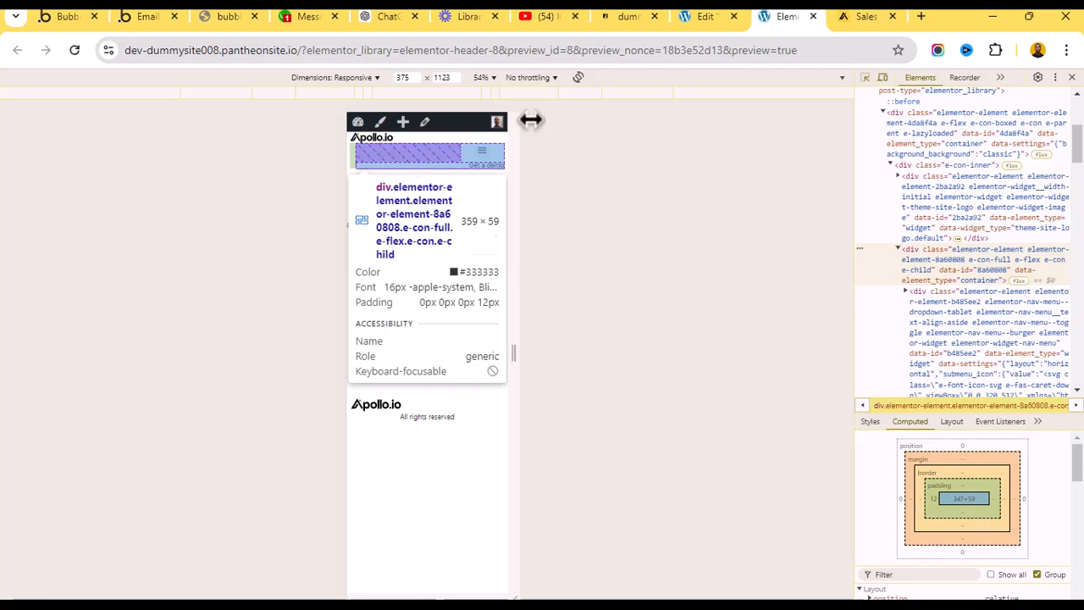
pyautogui.click(705, 16)
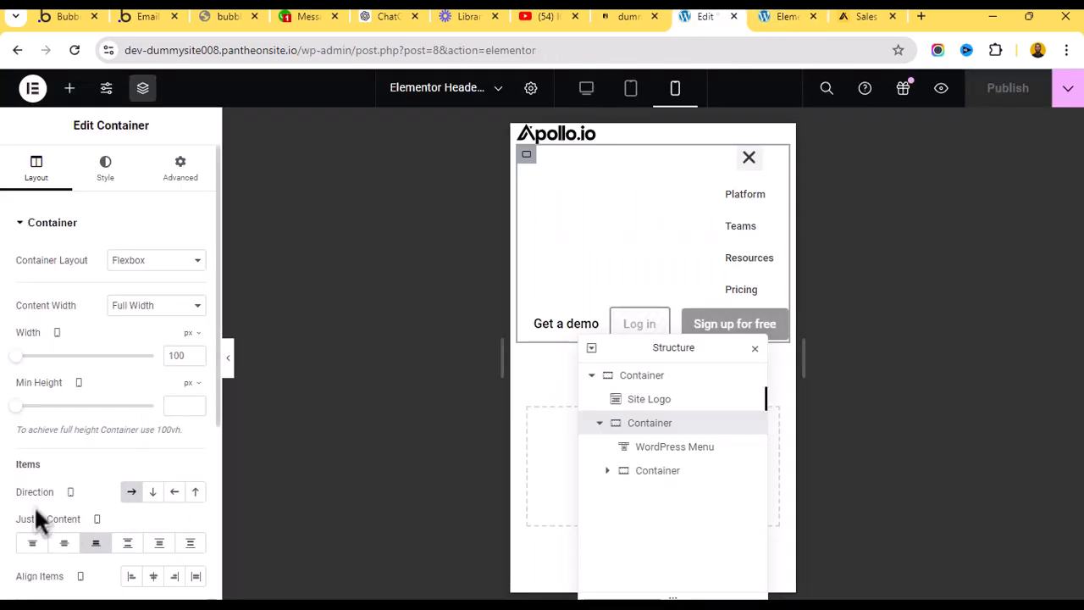
pyautogui.scroll(-1, 53, 516)
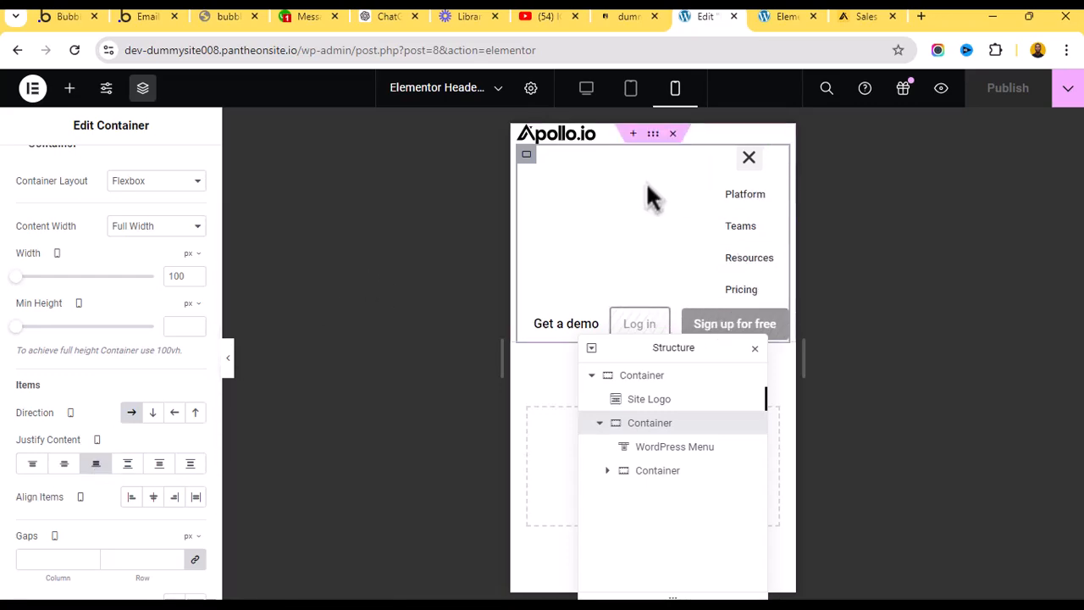
pyautogui.click(628, 16)
pyautogui.click(779, 16)
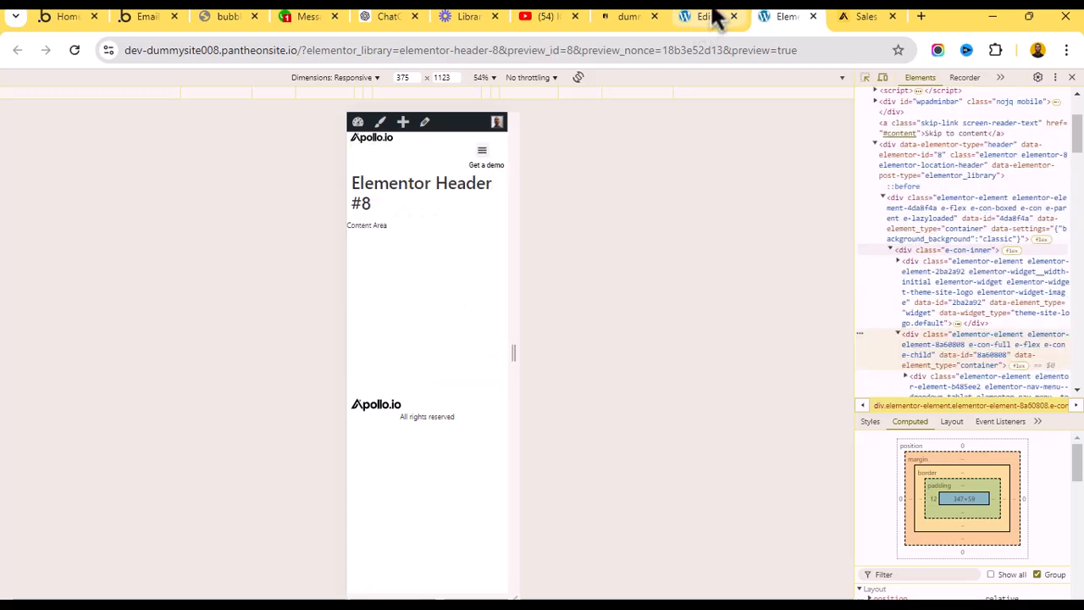
pyautogui.click(686, 16)
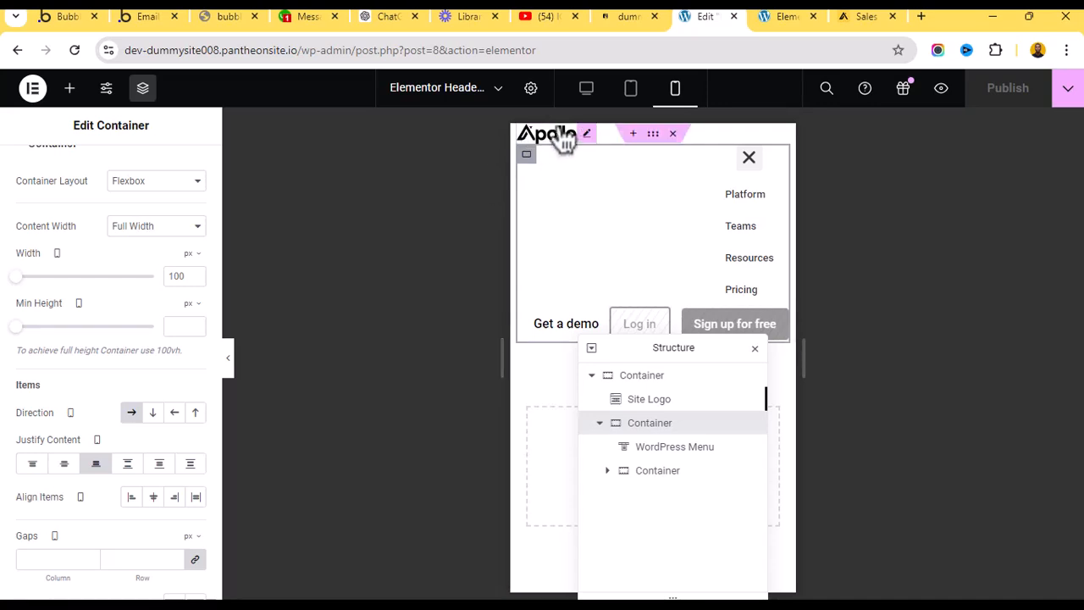
# Set the Site Logo's Size to None for mobile.
pyautogui.click(650, 404)
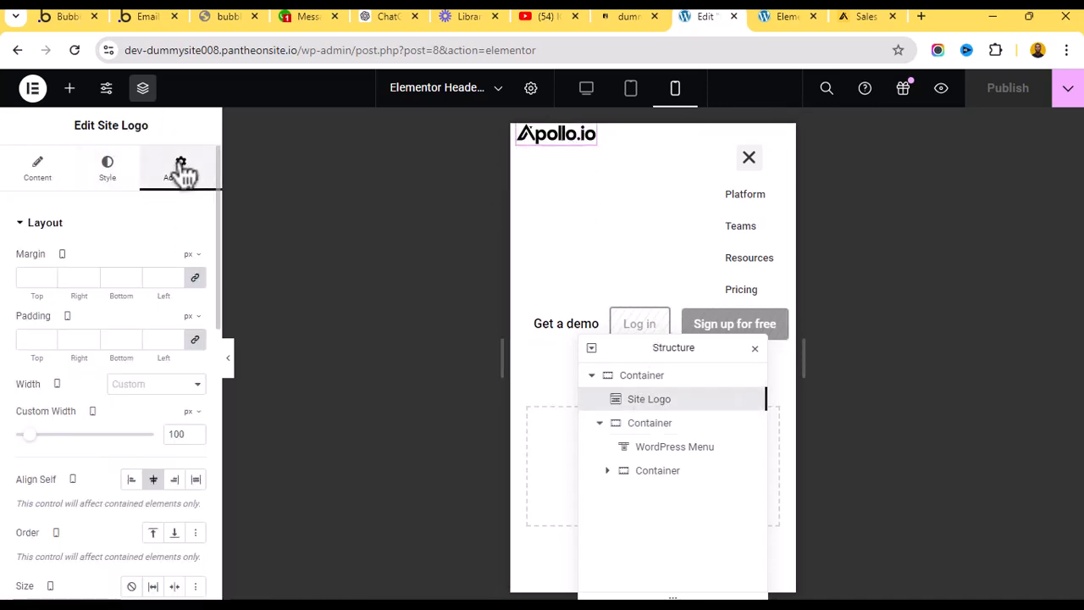
pyautogui.scroll(-2, 115, 372)
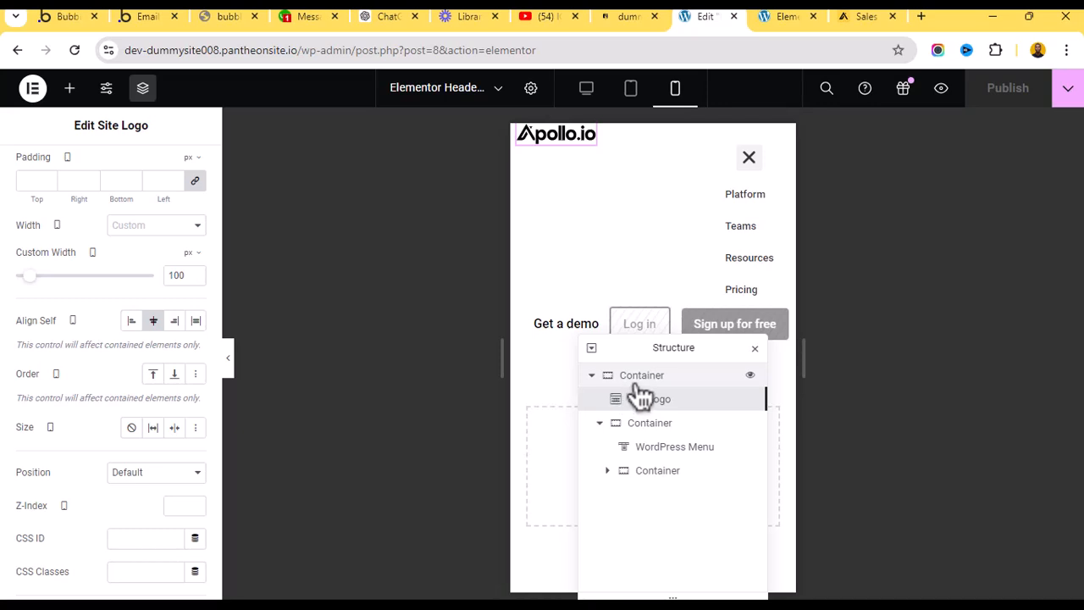
pyautogui.click(132, 427)
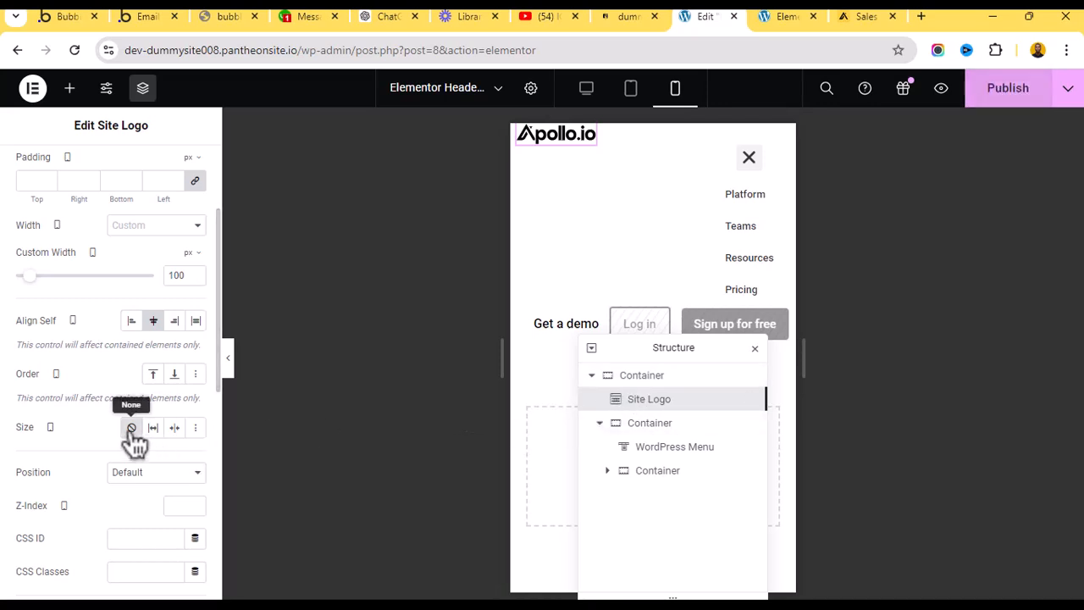
# Set Size to None for mobile on the container holding the WordPress menu and buttons, and publish the header.
pyautogui.click(662, 427)
pyautogui.scroll(-2, 184, 265)
pyautogui.scroll(2, 183, 222)
pyautogui.click(183, 165)
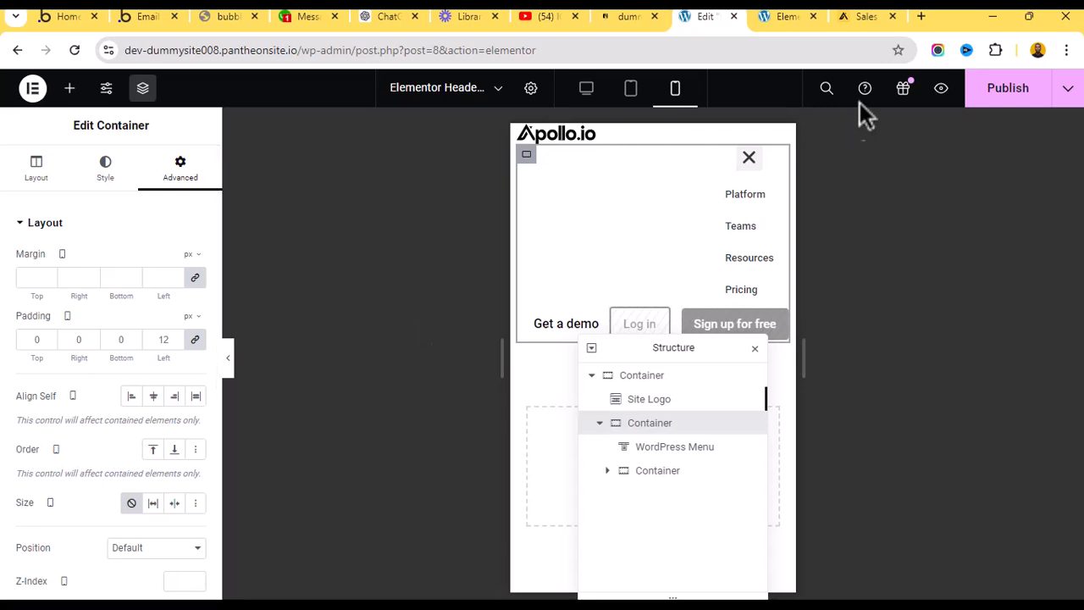
pyautogui.click(978, 94)
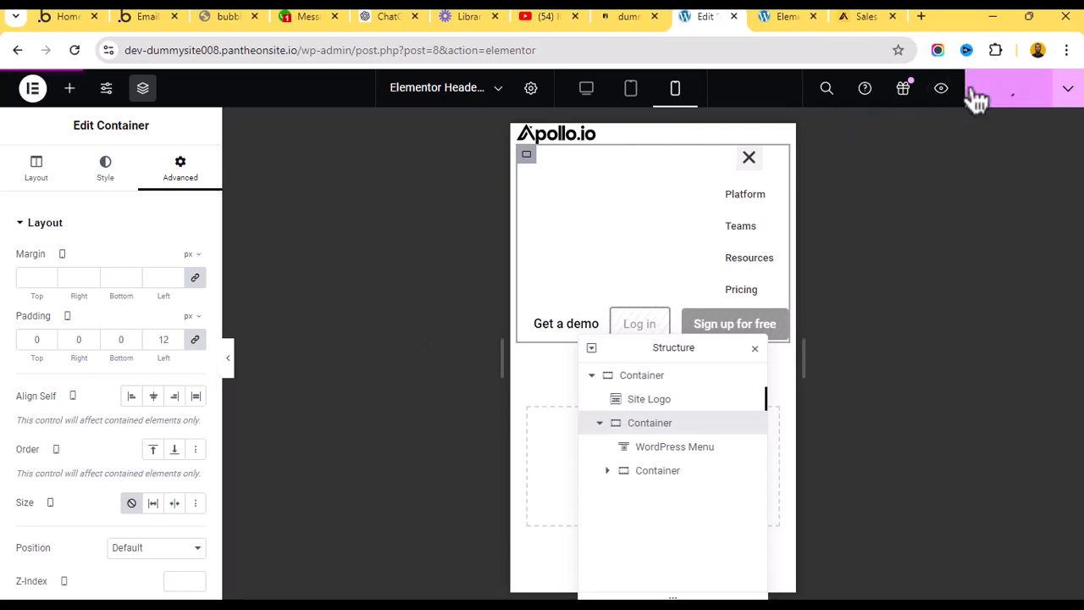
# Set the width to 50% for mobile on the container holding the WordPress menu and buttons, publish the header and check the preview.
pyautogui.click(774, 19)
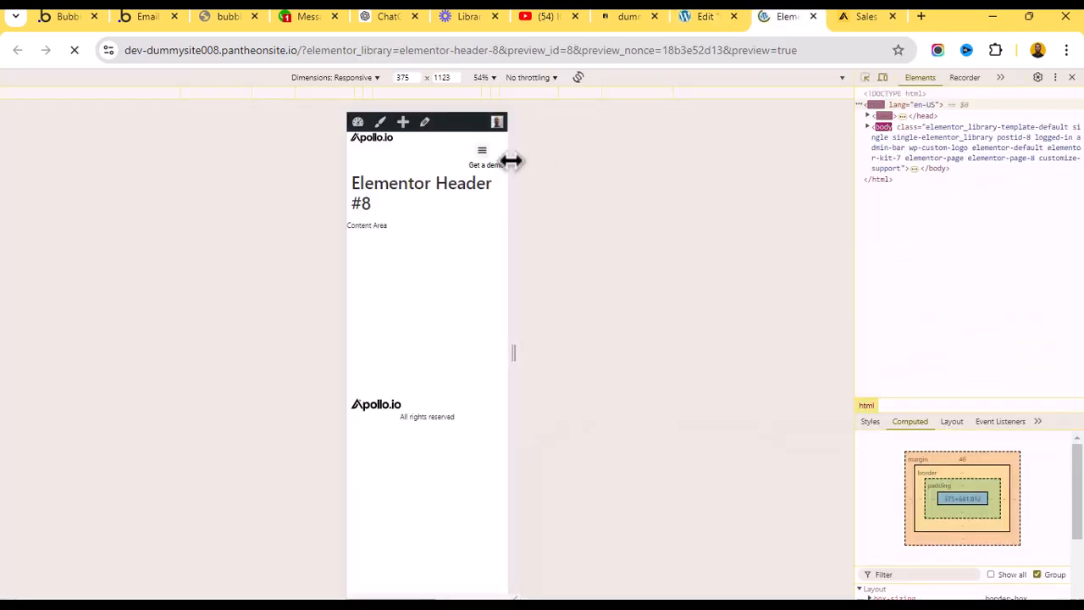
pyautogui.click(703, 17)
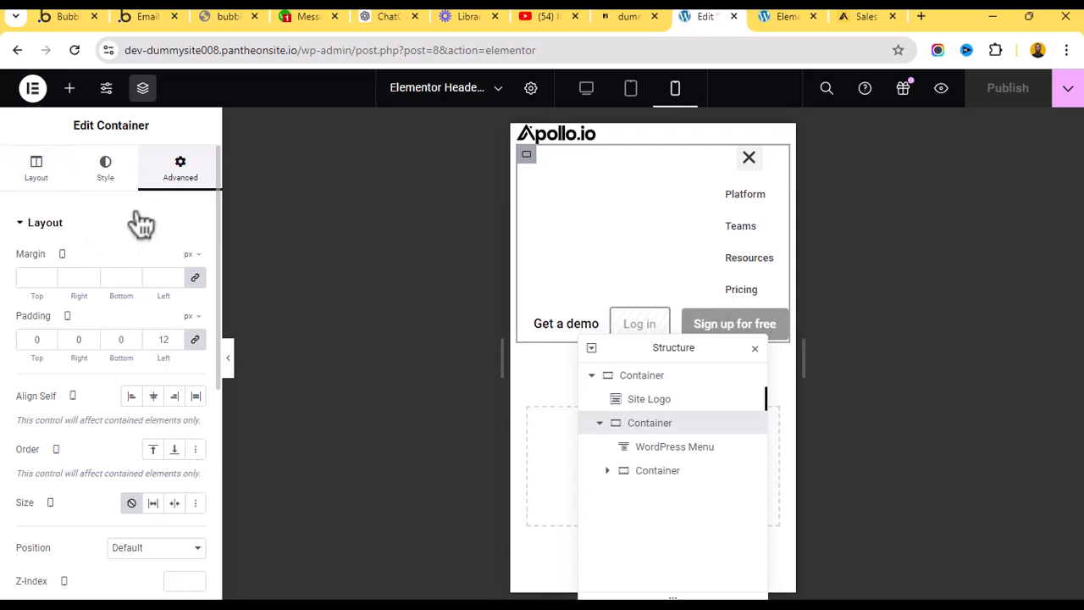
pyautogui.click(35, 170)
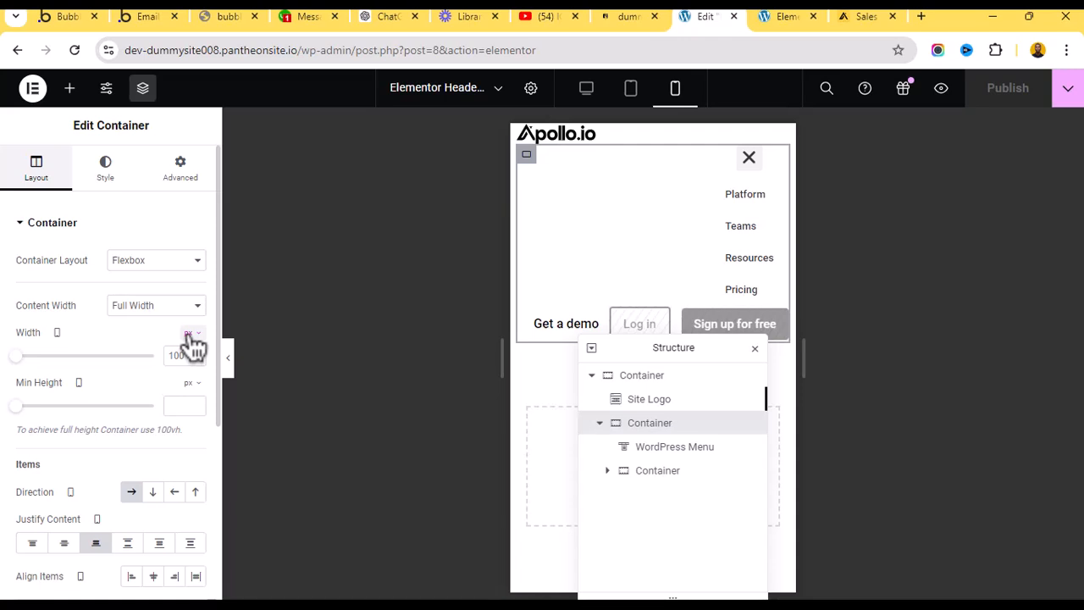
pyautogui.click(190, 335)
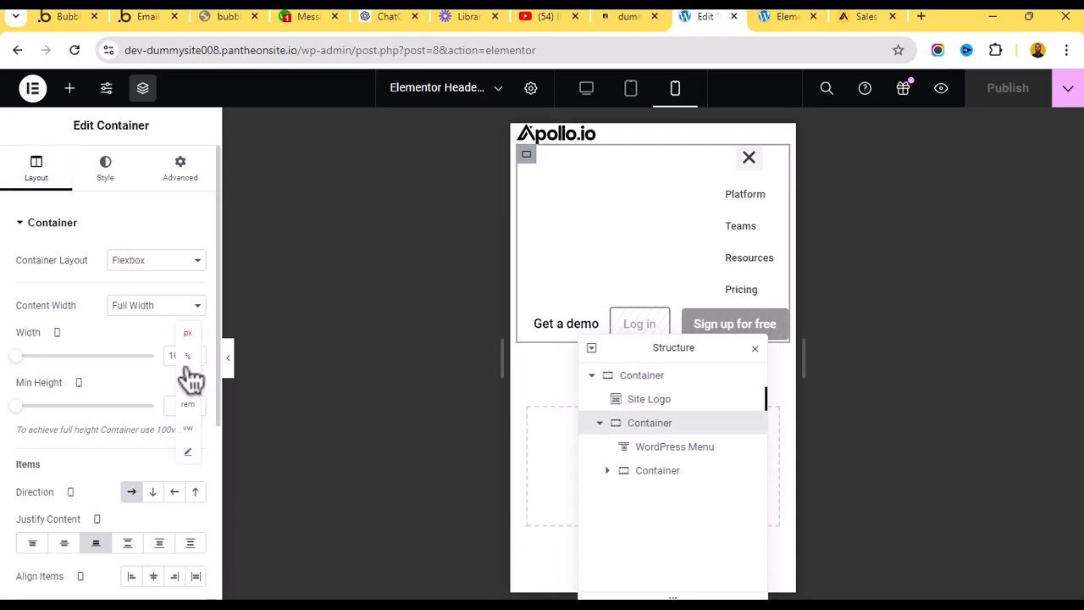
pyautogui.click(189, 363)
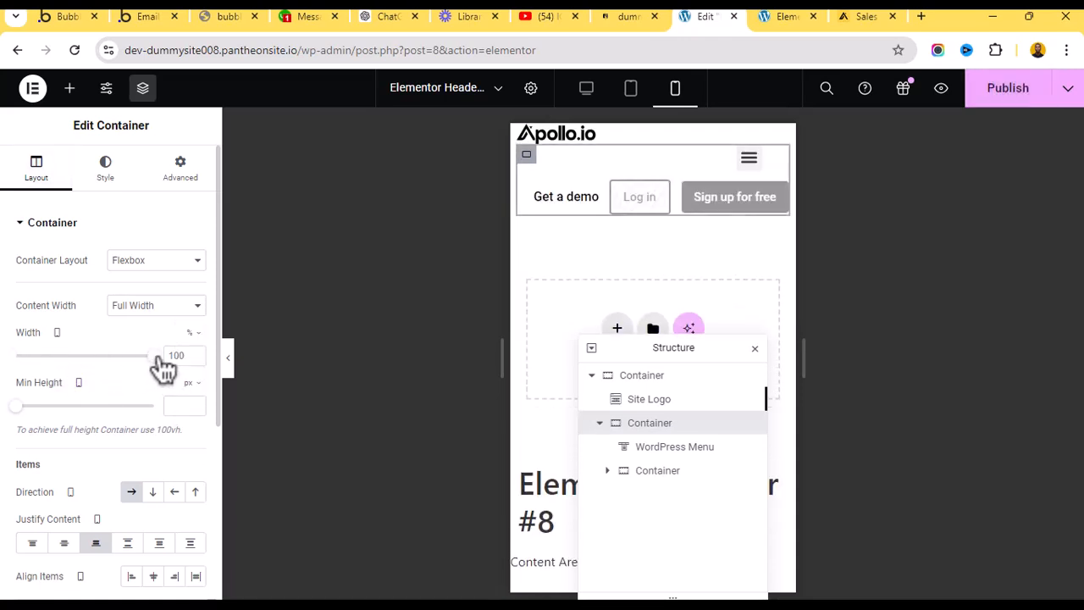
pyautogui.moveTo(155, 364); pyautogui.dragTo(101, 362)
pyautogui.doubleClick(168, 354)
pyautogui.write('50')
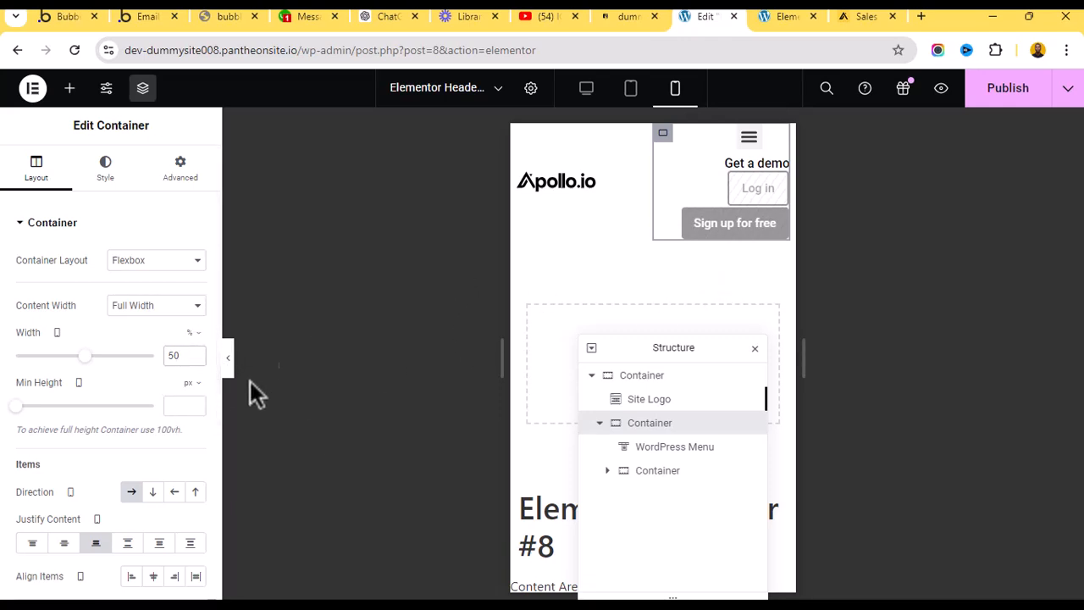
pyautogui.click(1012, 95)
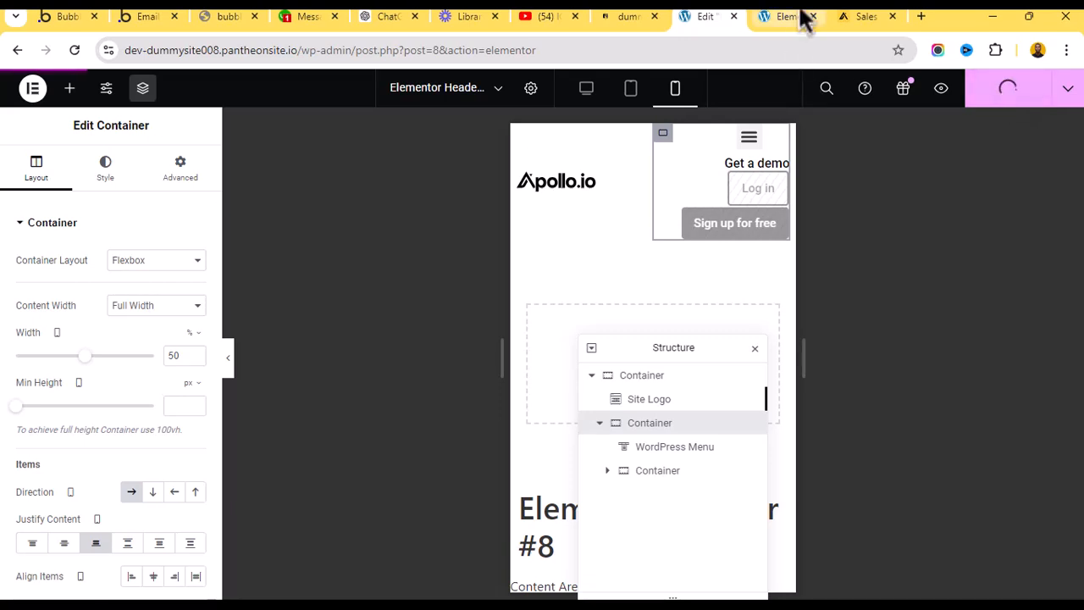
pyautogui.click(784, 14)
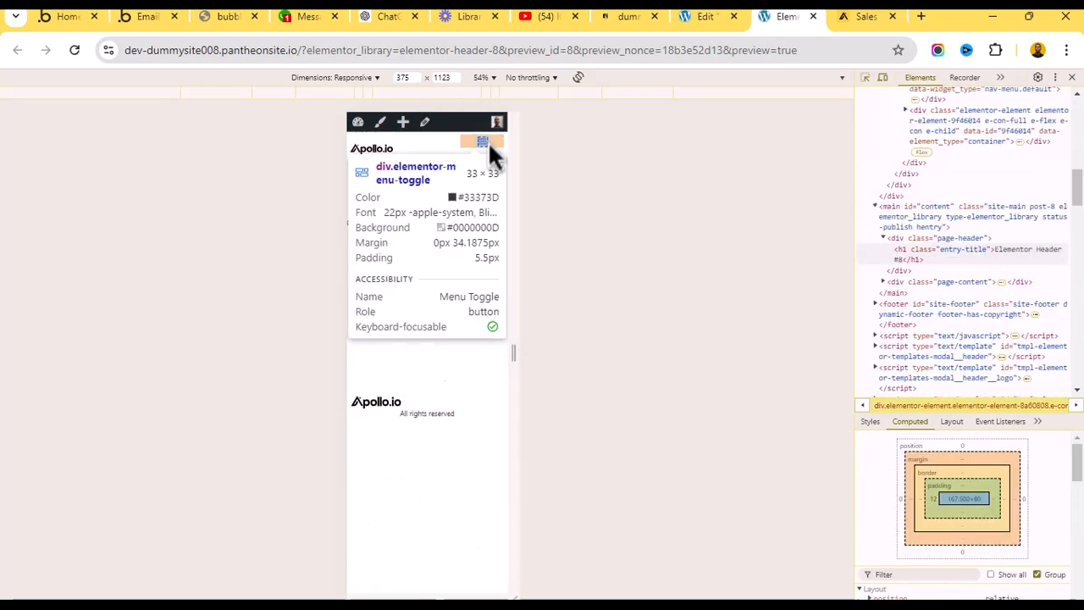
# Hide the inner container with the Get a demo heading and two buttons on mobile portrait, and publish the header.
pyautogui.click(705, 16)
pyautogui.click(743, 159)
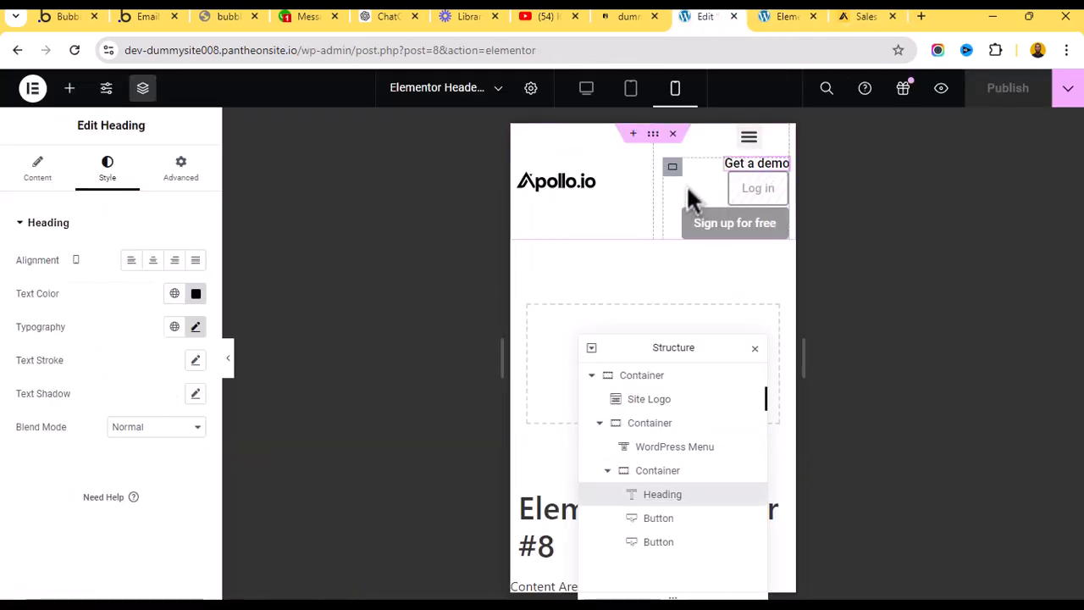
pyautogui.click(668, 479)
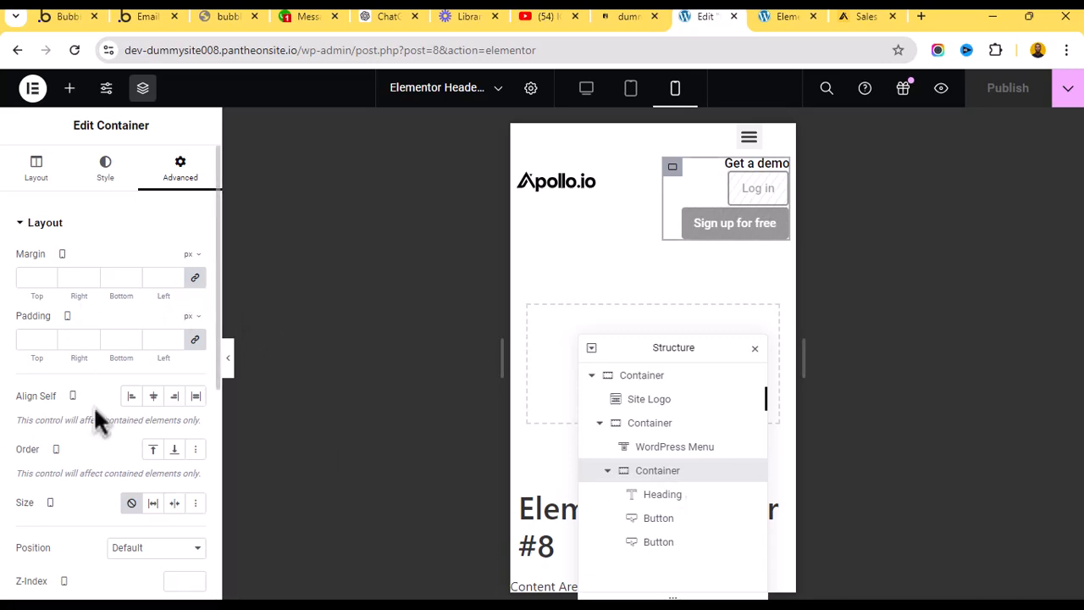
pyautogui.scroll(-5, 113, 517)
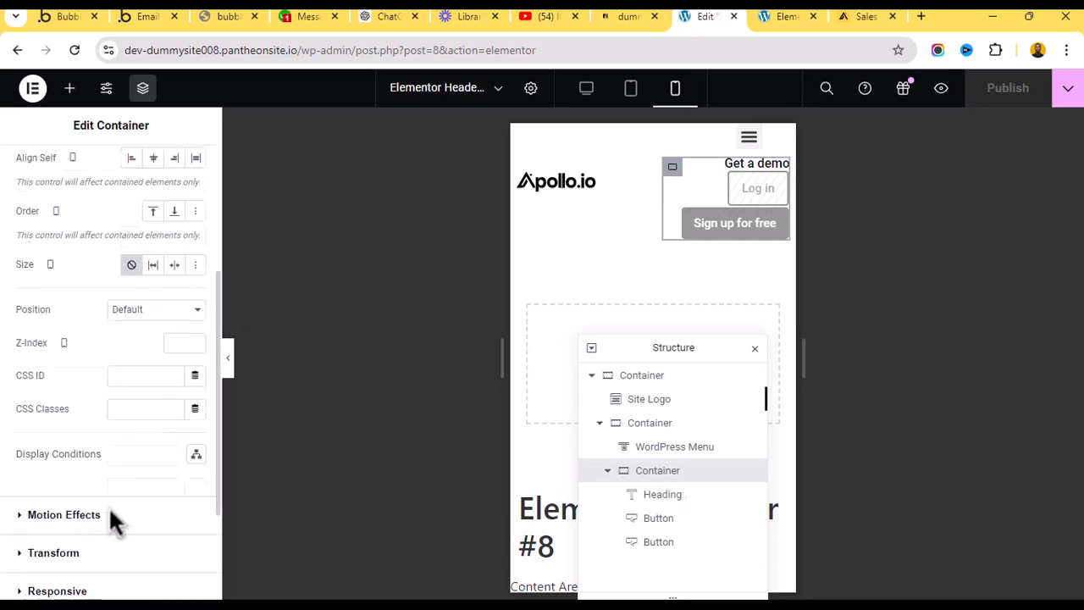
pyautogui.click(57, 433)
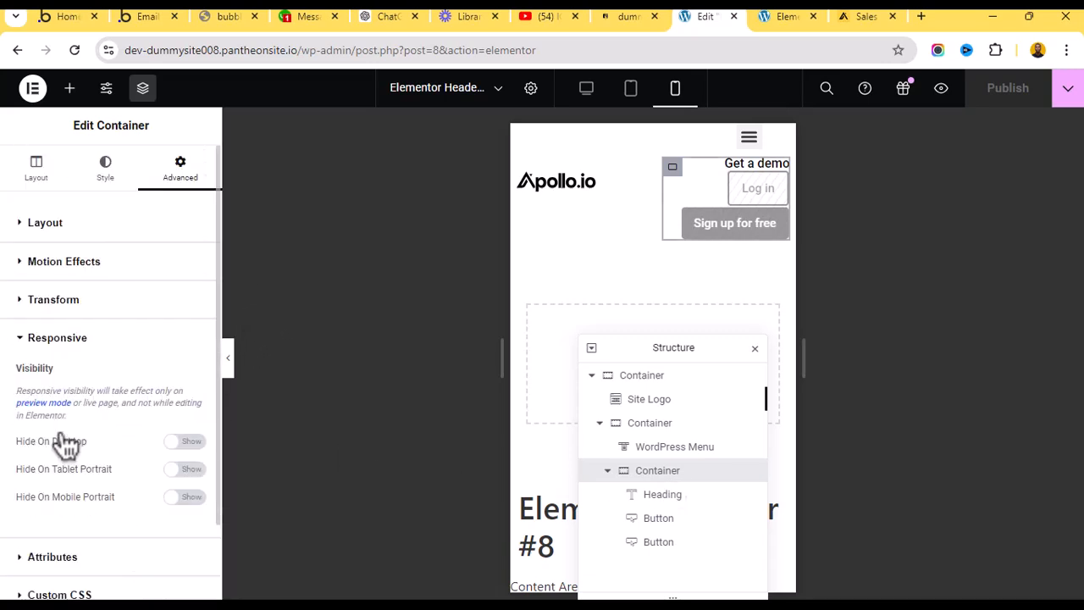
pyautogui.click(182, 498)
pyautogui.click(1016, 96)
# Check the published header in the responsive preview, widening the viewport from mobile size to about 642 px.
pyautogui.click(770, 16)
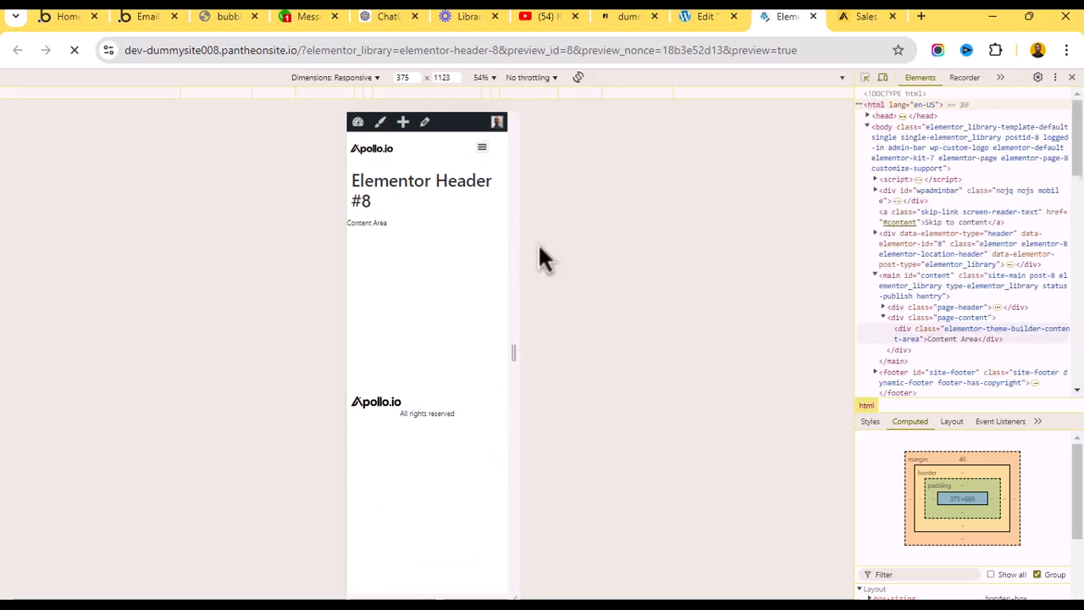
pyautogui.moveTo(515, 249); pyautogui.dragTo(570, 278)
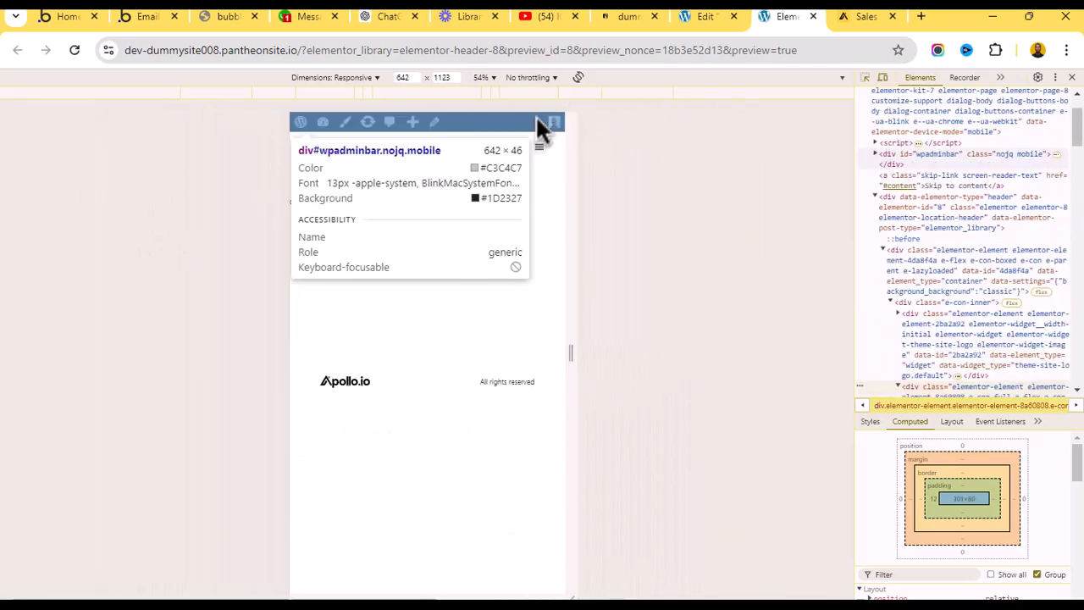
pyautogui.click(536, 117)
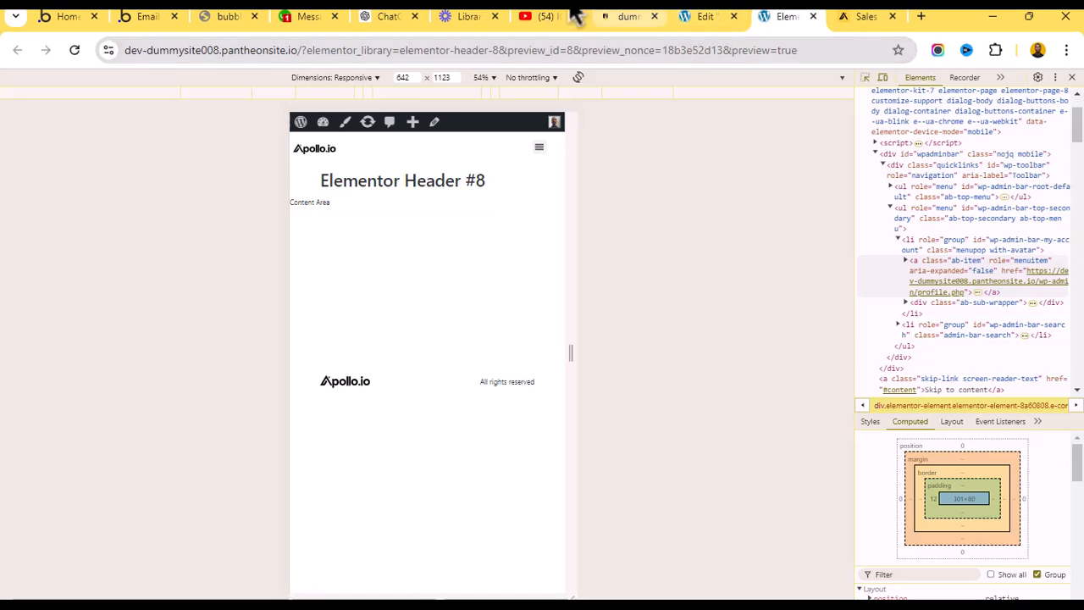